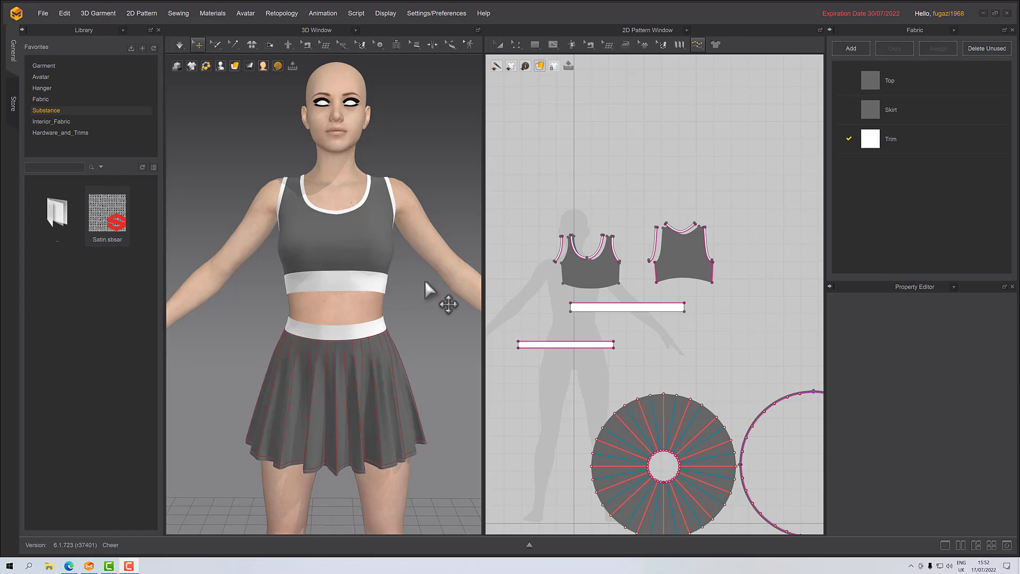
Examine the trim seams on the top and skirt, from the back waistband join up to the shoulder and neckline trim
{"action": "right_click_drag", "start_coordinate": [341, 341], "coordinate": [346, 322]}
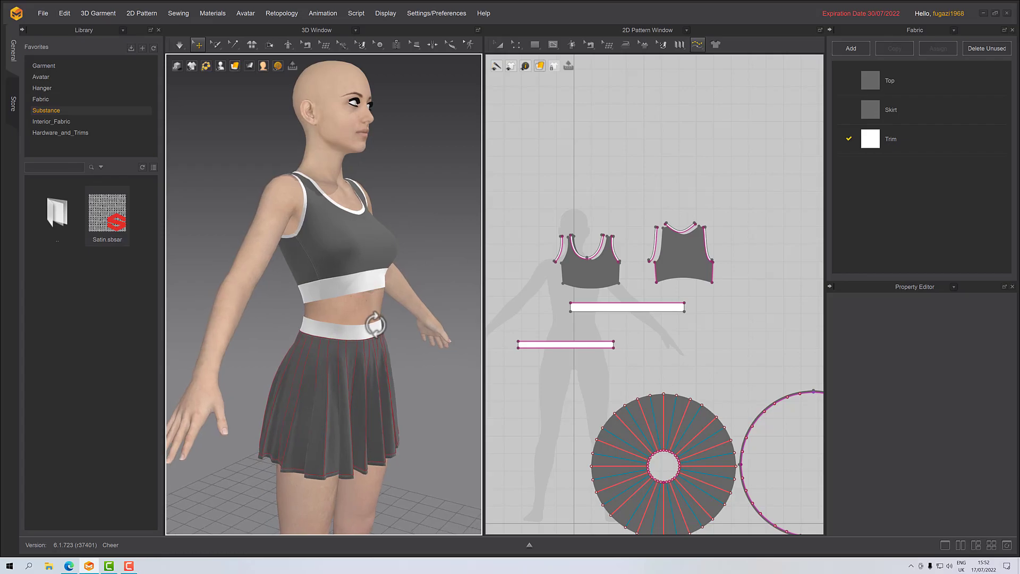
{"action": "scroll", "coordinate": [343, 325], "scroll_direction": "up", "scroll_amount": 3}
{"action": "scroll", "coordinate": [342, 325], "scroll_direction": "up", "scroll_amount": 6}
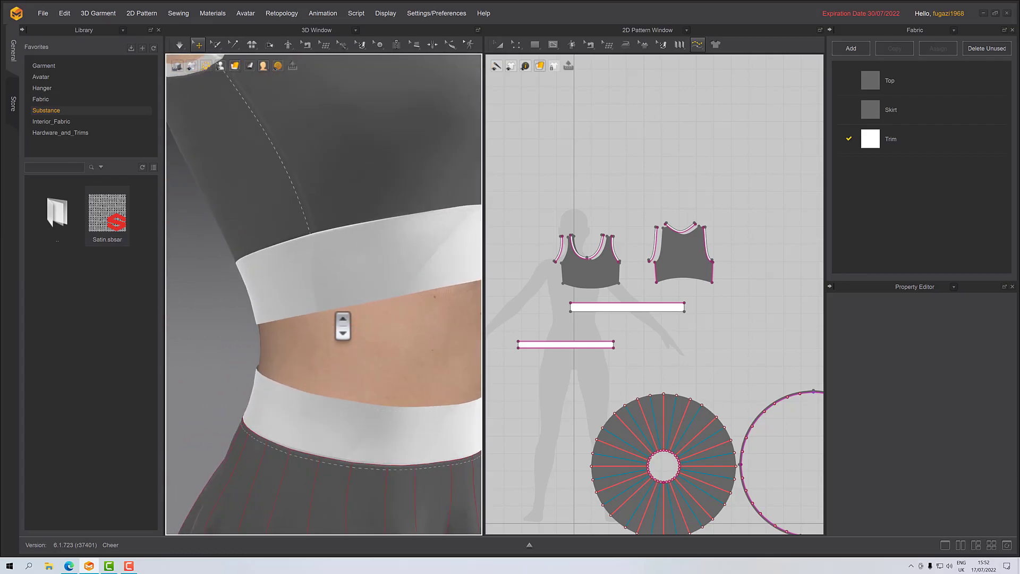
{"action": "right_click_drag", "start_coordinate": [342, 325], "coordinate": [366, 346]}
{"action": "scroll", "coordinate": [363, 365], "scroll_direction": "up", "scroll_amount": 4}
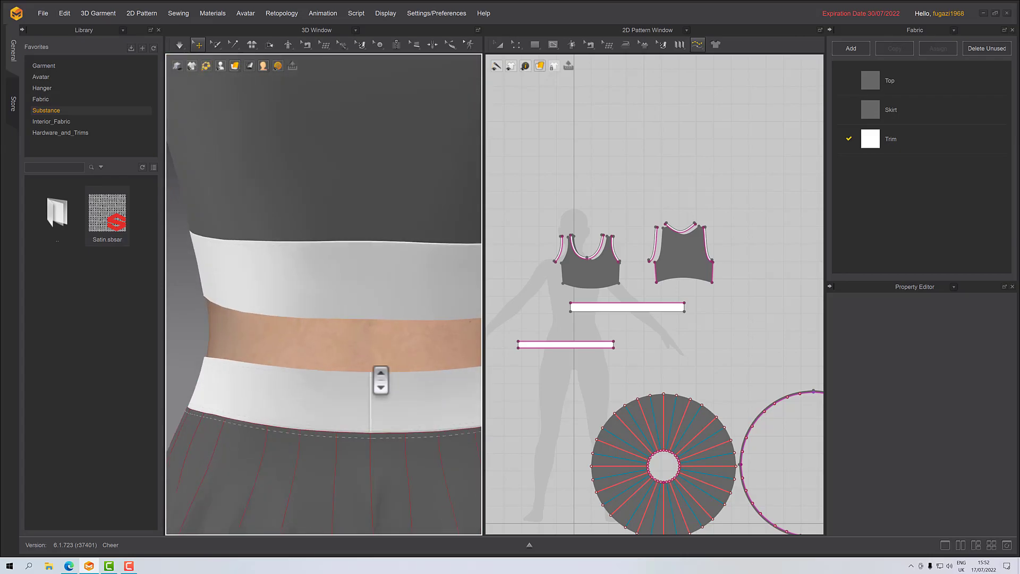
{"action": "middle_click_drag", "start_coordinate": [398, 365], "coordinate": [375, 410]}
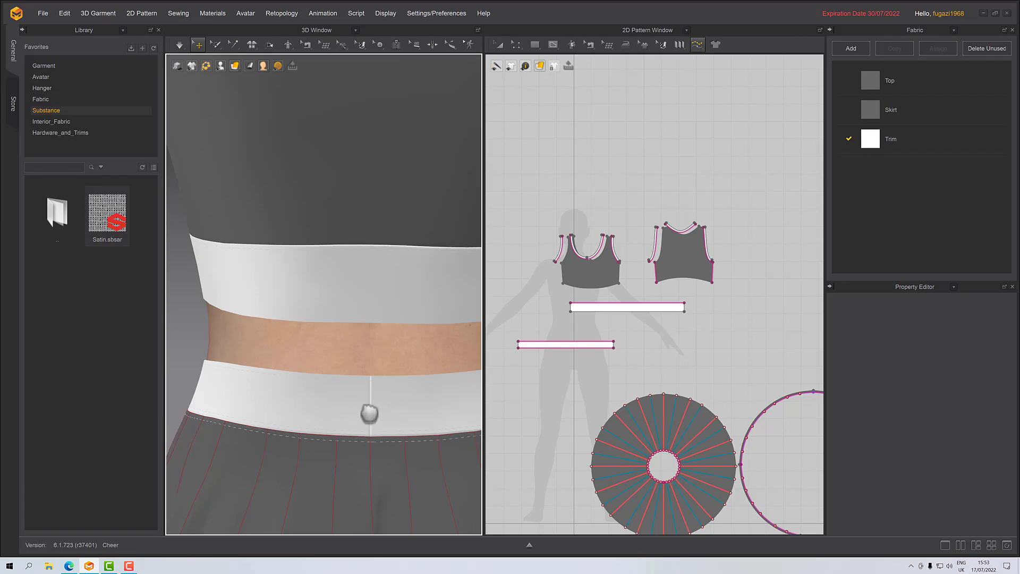
{"action": "scroll", "coordinate": [373, 428], "scroll_direction": "down", "scroll_amount": 1}
{"action": "scroll", "coordinate": [374, 428], "scroll_direction": "down", "scroll_amount": 2}
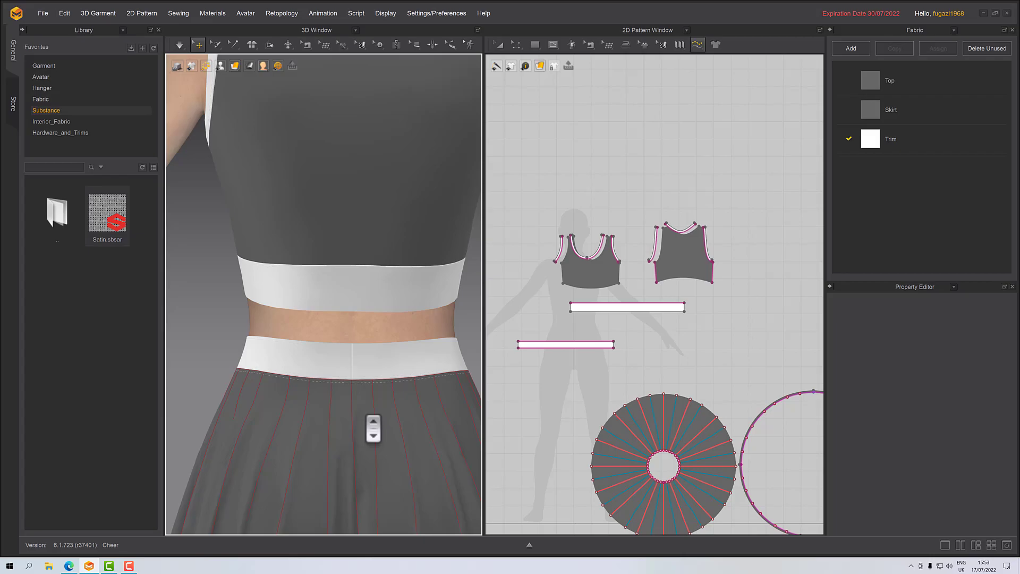
{"action": "right_click_drag", "start_coordinate": [193, 155], "coordinate": [282, 272]}
{"action": "scroll", "coordinate": [278, 326], "scroll_direction": "down", "scroll_amount": 2}
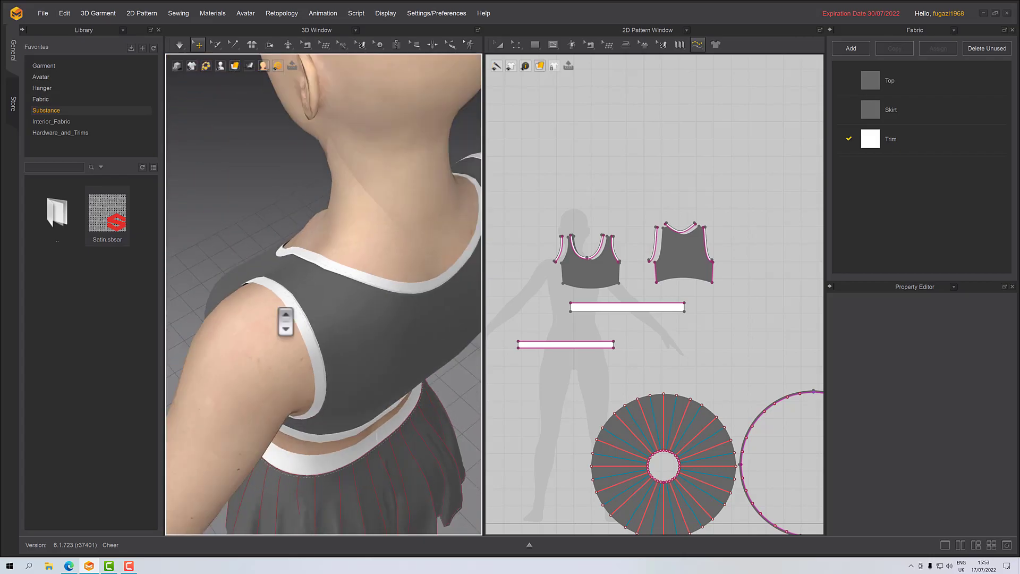
{"action": "scroll", "coordinate": [285, 321], "scroll_direction": "up", "scroll_amount": 5}
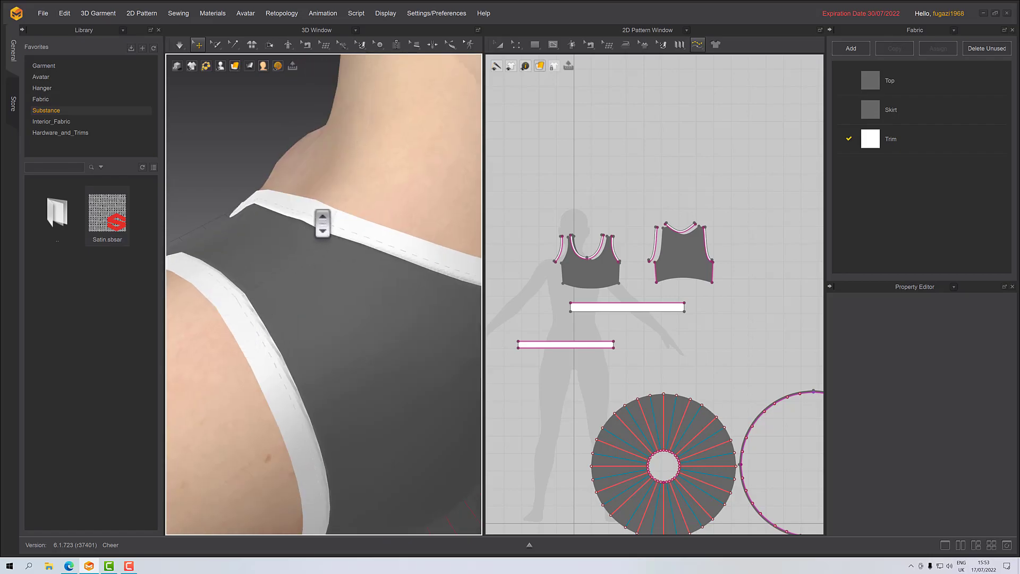
Set the 3D seamline thickness to 0 mm for the end seam of the back neckline trim that meets the front trim at one shoulder
{"action": "left_click", "coordinate": [344, 230]}
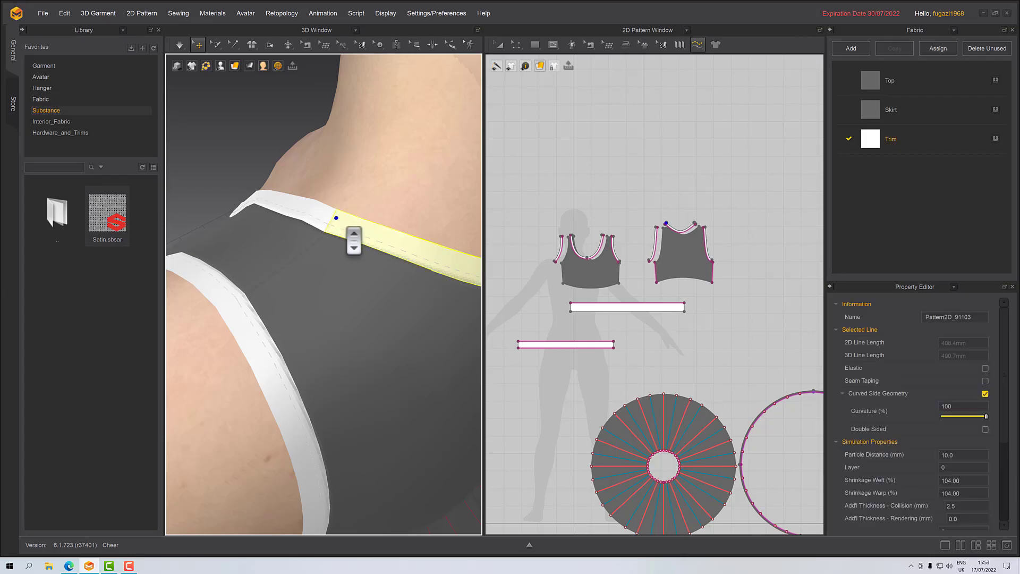
{"action": "left_click", "coordinate": [349, 225]}
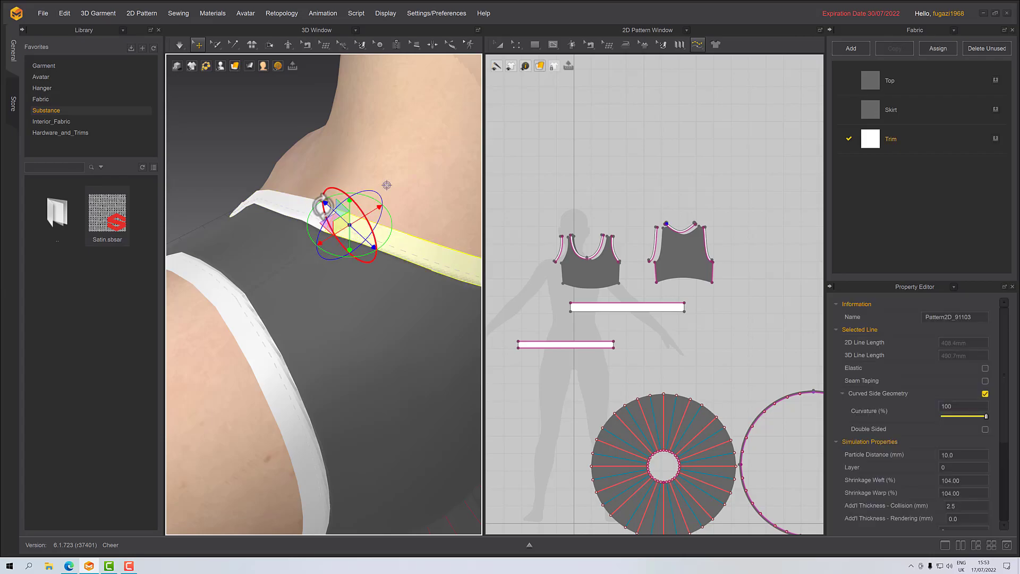
{"action": "scroll", "coordinate": [576, 133], "scroll_direction": "down", "scroll_amount": 2}
{"action": "scroll", "coordinate": [668, 209], "scroll_direction": "up", "scroll_amount": 6}
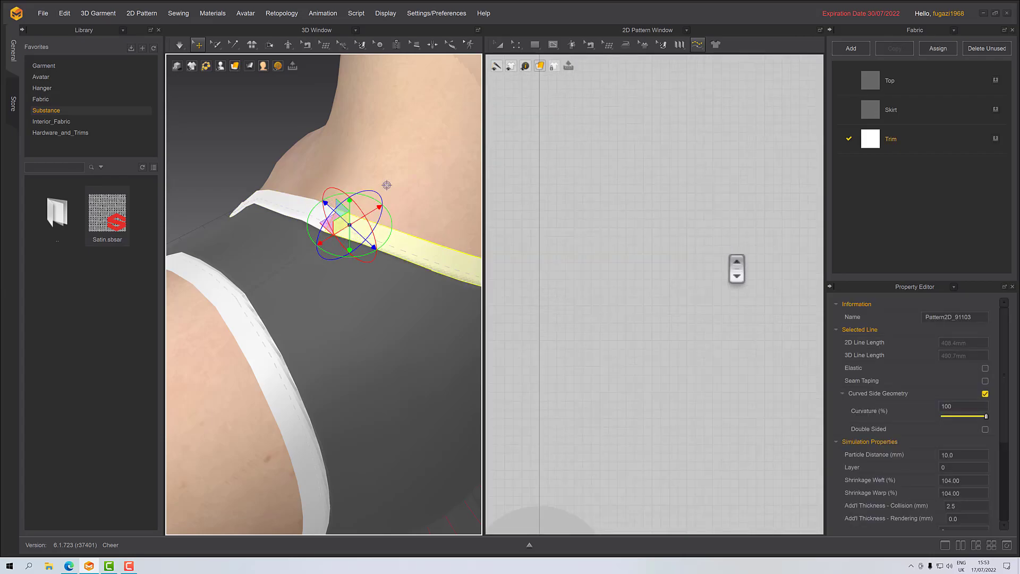
{"action": "middle_click_drag", "start_coordinate": [703, 333], "coordinate": [509, 186]}
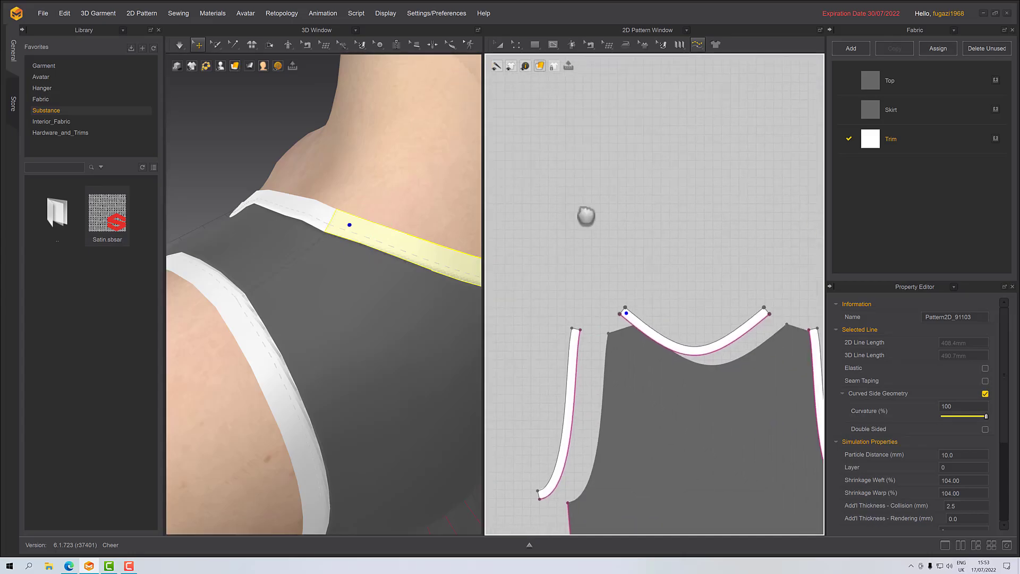
{"action": "left_click", "coordinate": [591, 45]}
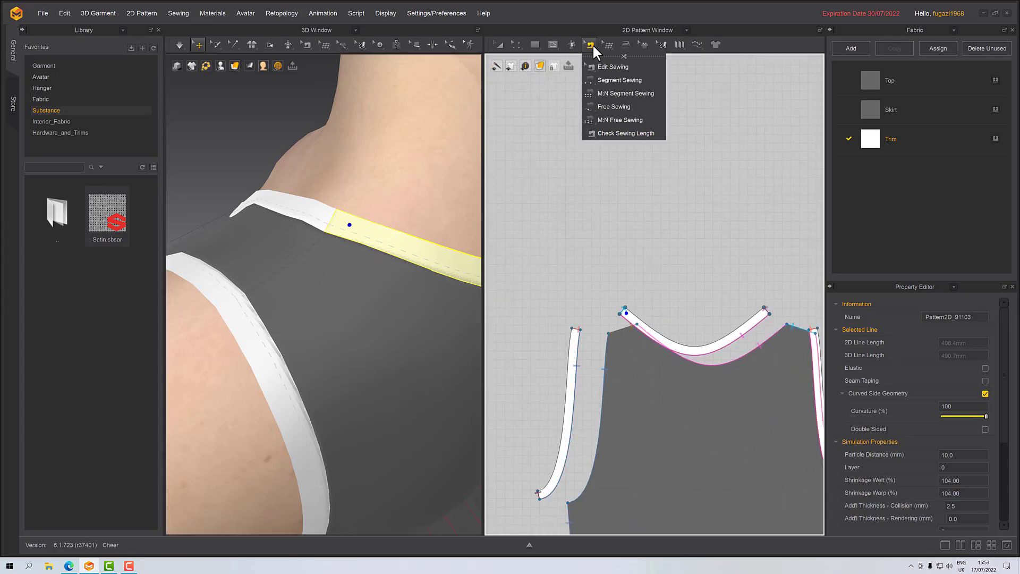
{"action": "left_click", "coordinate": [614, 68]}
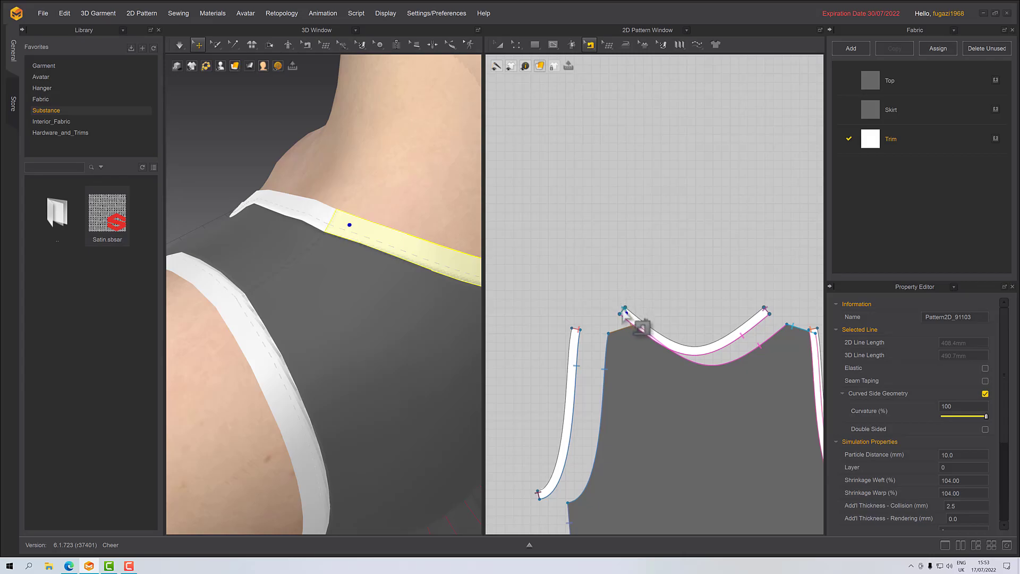
{"action": "left_click", "coordinate": [623, 310]}
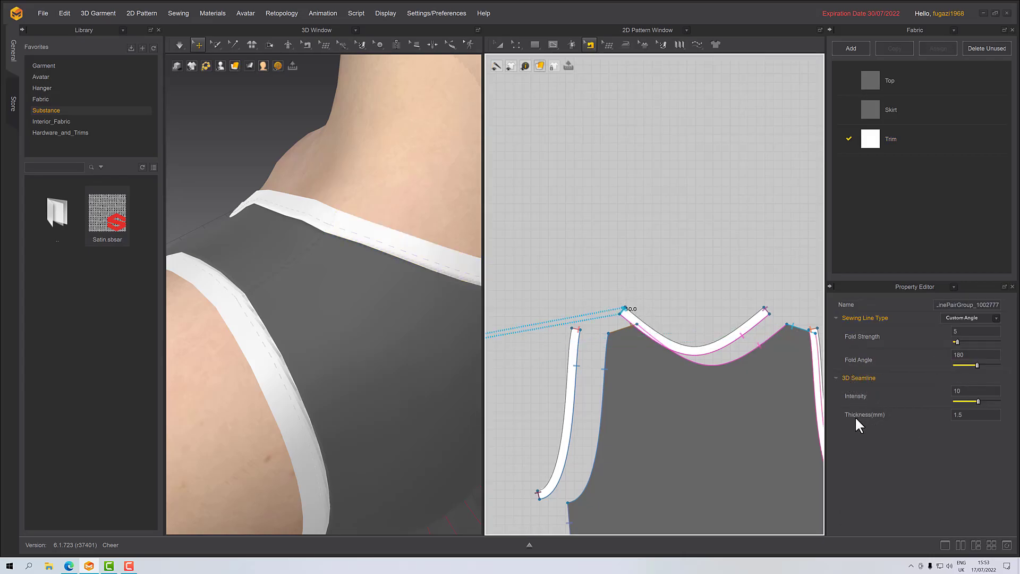
{"action": "left_click", "coordinate": [975, 417]}
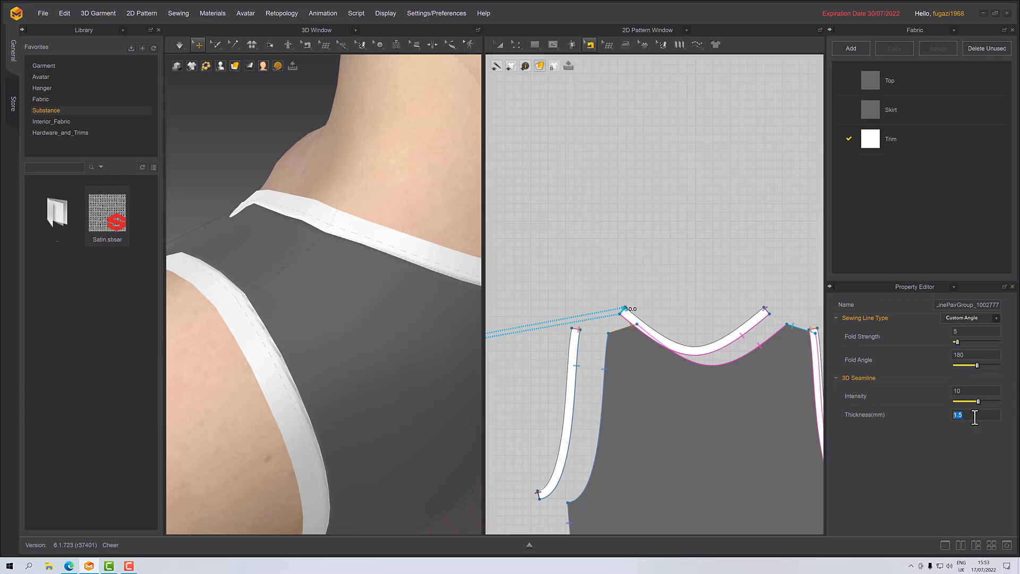
{"action": "type", "text": "0"}
{"action": "key", "text": "Return"}
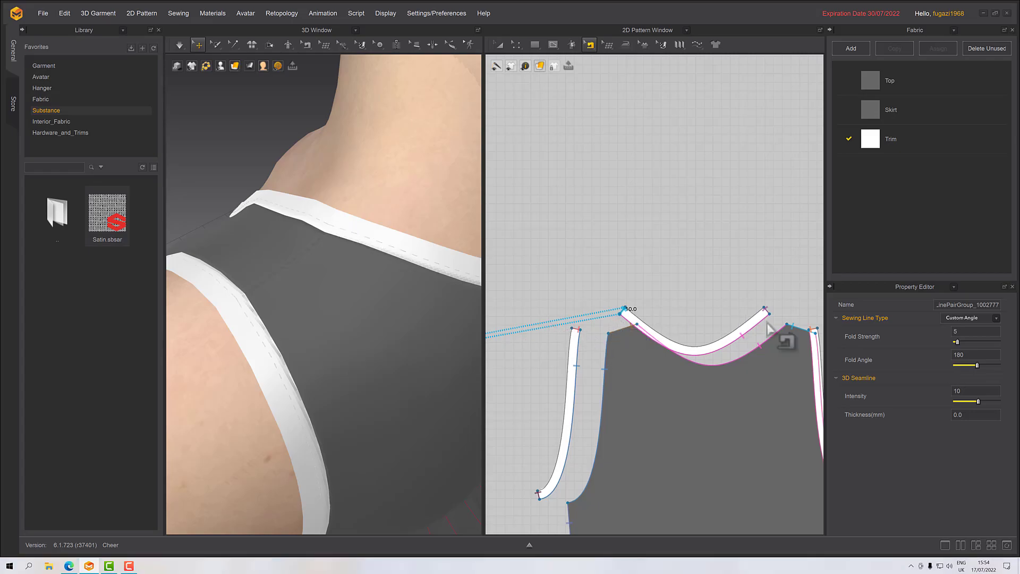
Check the 3D seamline settings of the seam at the opposite end of the back neckline trim
{"action": "left_click", "coordinate": [767, 314]}
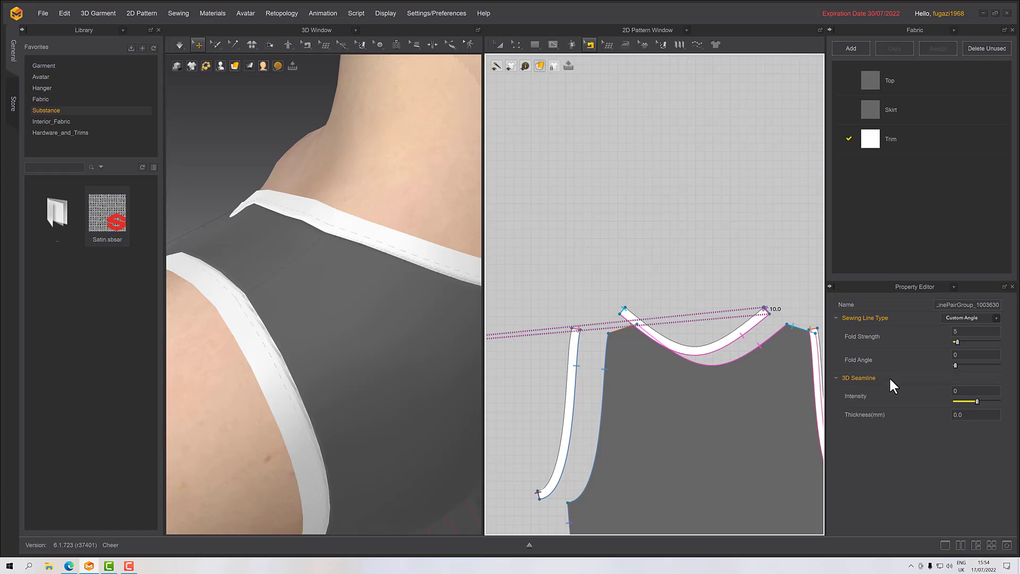
{"action": "right_click_drag", "start_coordinate": [269, 284], "coordinate": [377, 336]}
{"action": "scroll", "coordinate": [615, 425], "scroll_direction": "down", "scroll_amount": 4}
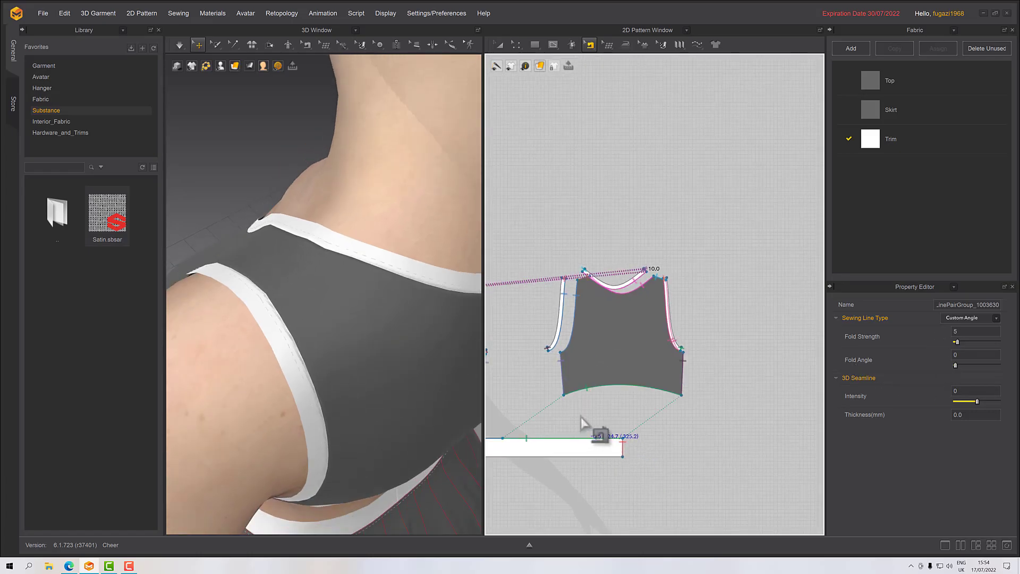
Set the 3D seamline thickness to 0 mm for the seam joining the two short ends of the skirt waistband
{"action": "scroll", "coordinate": [629, 455], "scroll_direction": "down", "scroll_amount": 3}
{"action": "middle_click_drag", "start_coordinate": [563, 421], "coordinate": [703, 413]}
{"action": "scroll", "coordinate": [678, 401], "scroll_direction": "down", "scroll_amount": 3}
{"action": "scroll", "coordinate": [679, 402], "scroll_direction": "up", "scroll_amount": 6}
{"action": "left_click", "coordinate": [702, 460]}
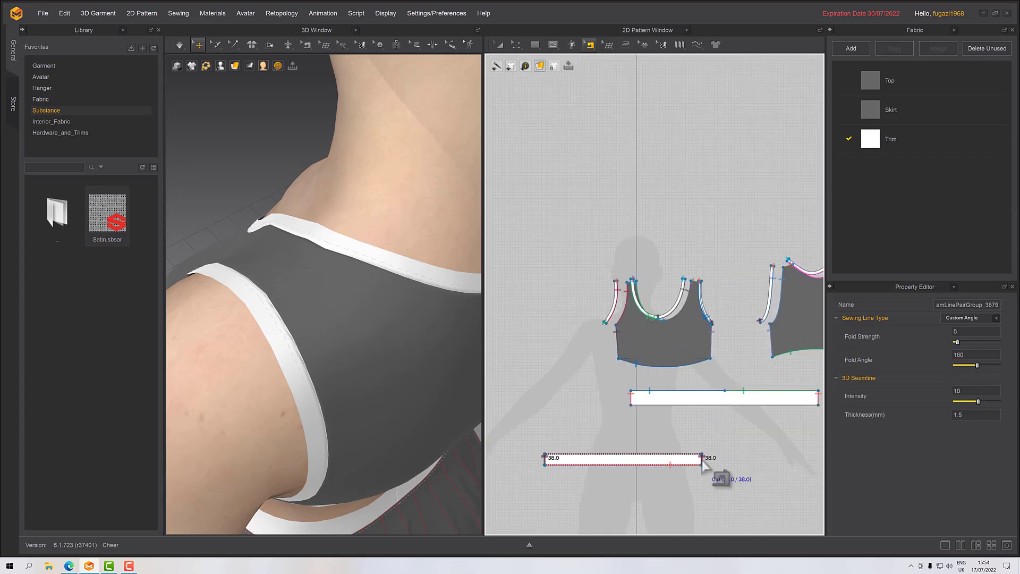
{"action": "middle_click_drag", "start_coordinate": [346, 390], "coordinate": [277, 56]}
{"action": "right_click_drag", "start_coordinate": [362, 203], "coordinate": [346, 186]}
{"action": "middle_click_drag", "start_coordinate": [381, 229], "coordinate": [304, 59]}
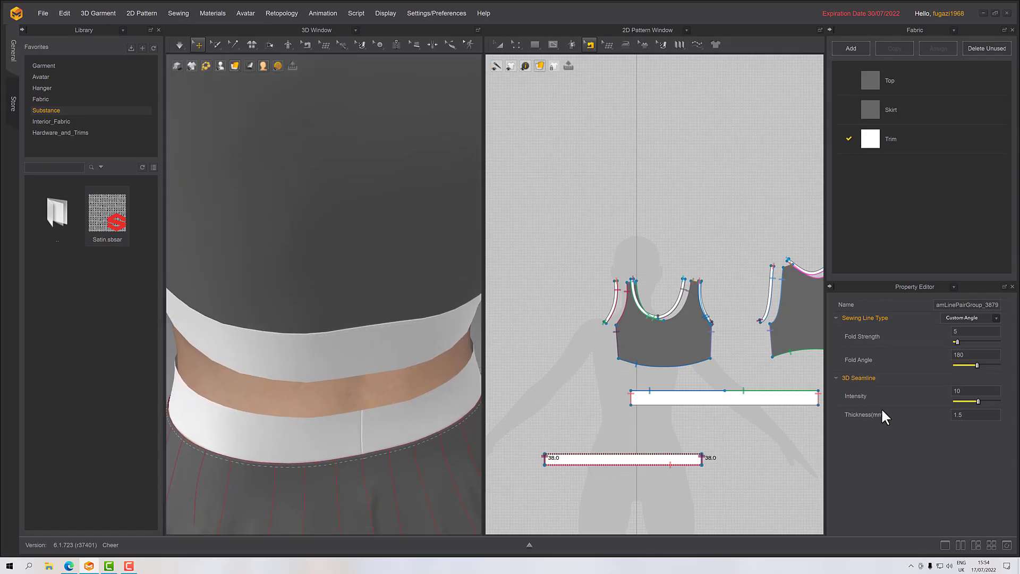
{"action": "left_click", "coordinate": [962, 416]}
{"action": "type", "text": "0"}
{"action": "key", "text": "Return"}
{"action": "scroll", "coordinate": [350, 433], "scroll_direction": "up", "scroll_amount": 6}
{"action": "scroll", "coordinate": [393, 446], "scroll_direction": "down", "scroll_amount": 6}
{"action": "right_click_drag", "start_coordinate": [387, 428], "coordinate": [404, 419]}
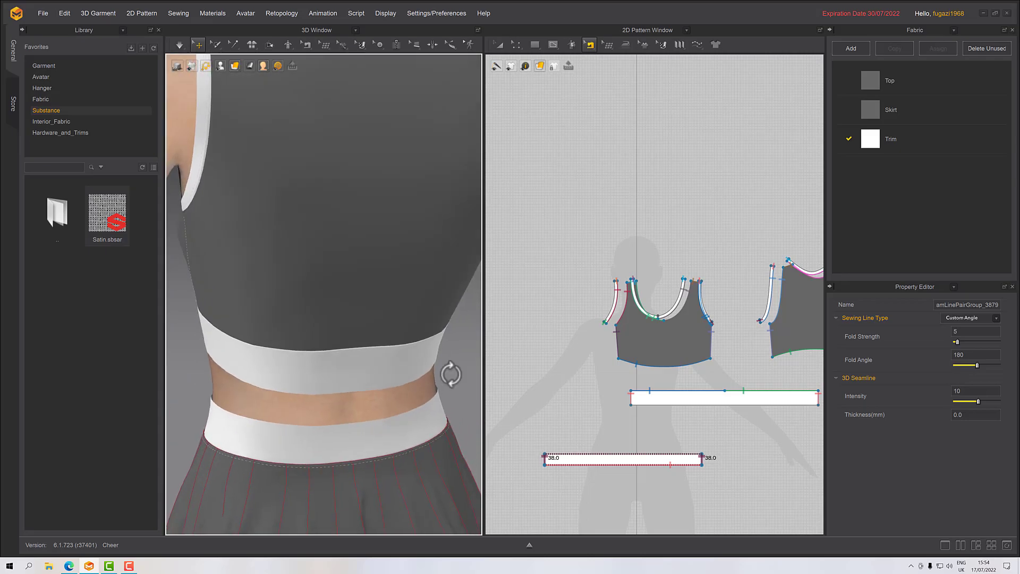
Replace the 2D pattern view with the UV Editor, display the Normal Map and examine the edges of the two straight trim bands
{"action": "left_click", "coordinate": [642, 33]}
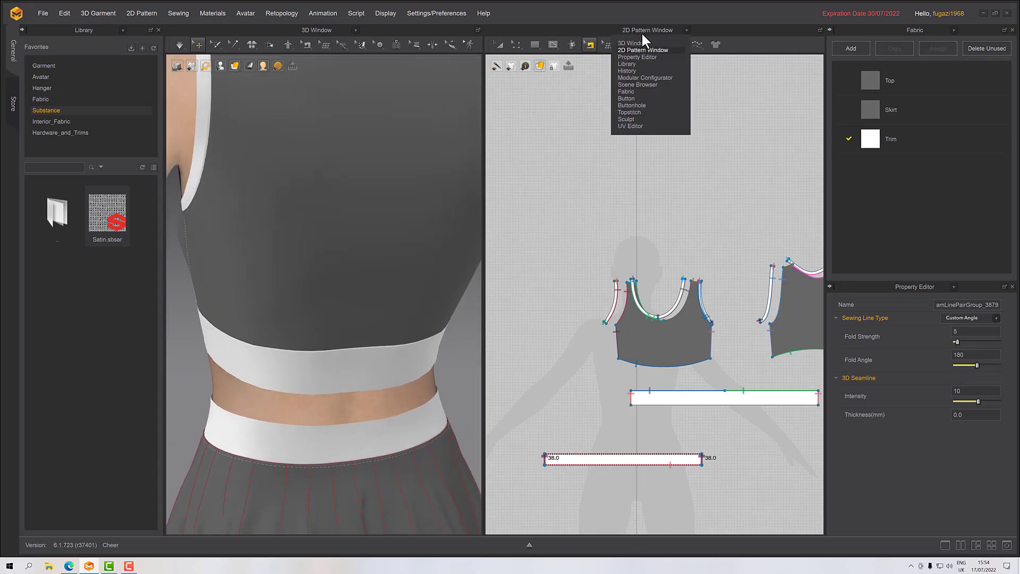
{"action": "left_click", "coordinate": [637, 127]}
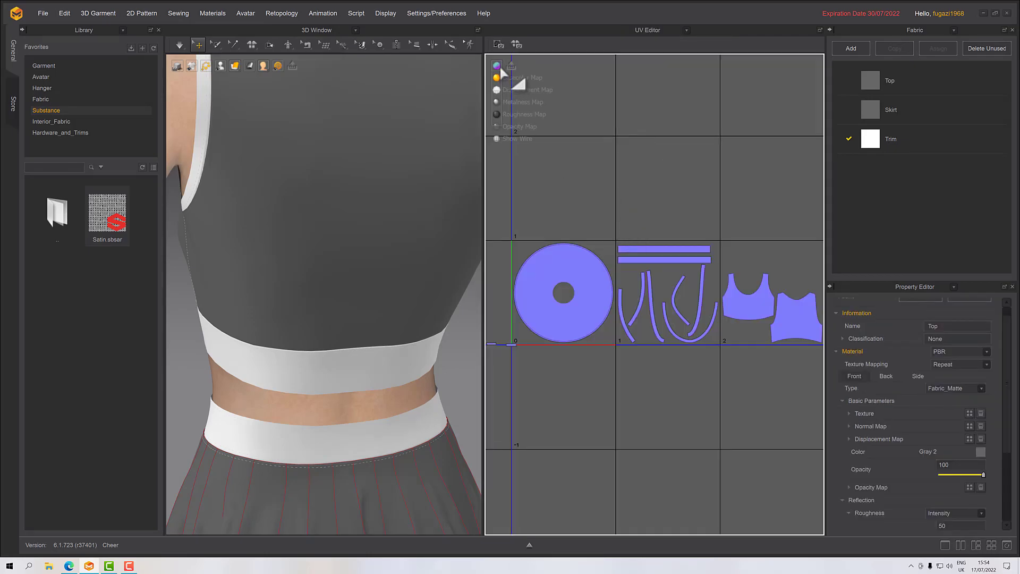
{"action": "left_click", "coordinate": [496, 66]}
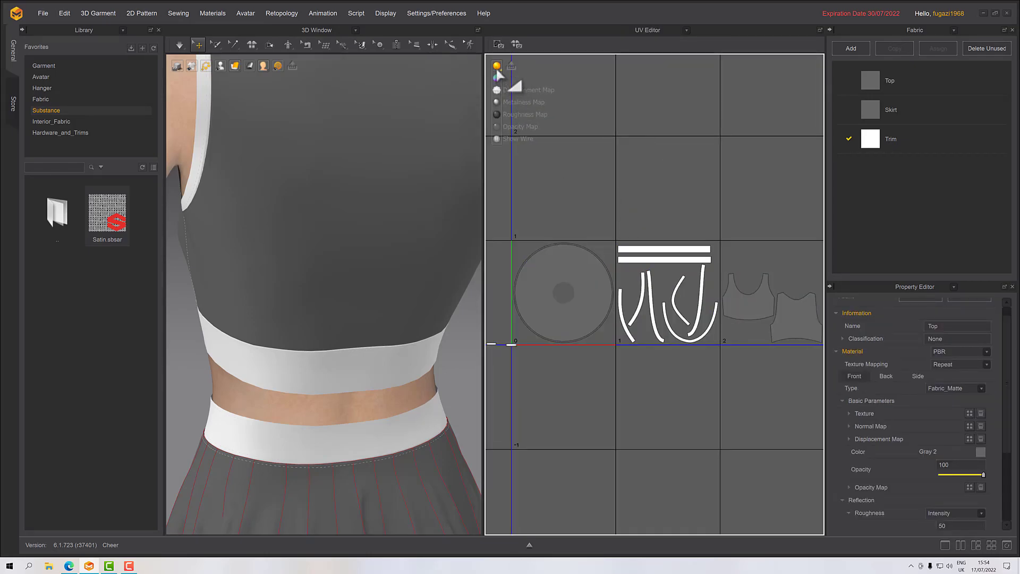
{"action": "left_click", "coordinate": [497, 77]}
{"action": "scroll", "coordinate": [695, 289], "scroll_direction": "down", "scroll_amount": 3}
{"action": "scroll", "coordinate": [695, 295], "scroll_direction": "up", "scroll_amount": 5}
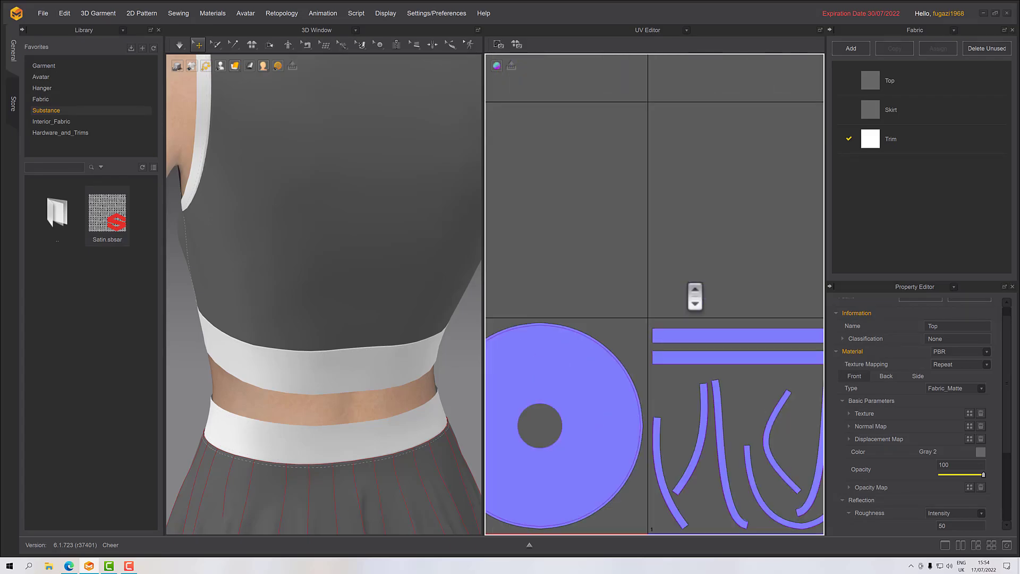
{"action": "scroll", "coordinate": [695, 295], "scroll_direction": "up", "scroll_amount": 5}
{"action": "middle_click_drag", "start_coordinate": [707, 298], "coordinate": [590, 120]}
{"action": "middle_click_drag", "start_coordinate": [654, 243], "coordinate": [604, 150]}
{"action": "scroll", "coordinate": [567, 271], "scroll_direction": "up", "scroll_amount": 4}
{"action": "scroll", "coordinate": [567, 271], "scroll_direction": "up", "scroll_amount": 1}
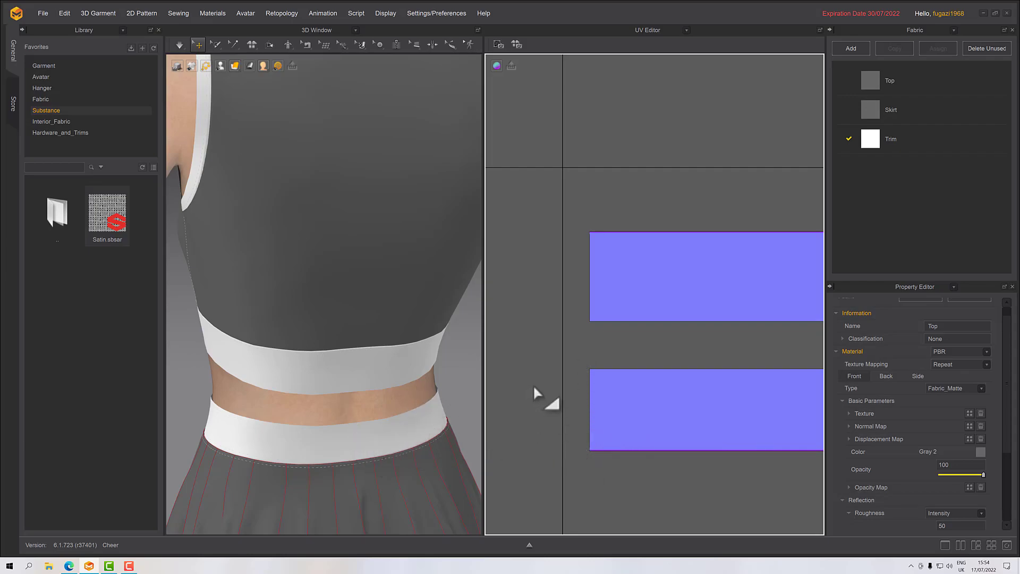
Select the top's underbust band on the avatar to identify its piece in the UV layout, and clear the selection
{"action": "mouse_move", "coordinate": [416, 383]}
{"action": "right_mouse_down"}
{"action": "mouse_move", "coordinate": [429, 358]}
{"action": "mouse_move", "coordinate": [407, 362]}
{"action": "mouse_move", "coordinate": [414, 367]}
{"action": "right_mouse_up"}
{"action": "scroll", "coordinate": [425, 380], "scroll_direction": "down", "scroll_amount": 3}
{"action": "right_click_drag", "start_coordinate": [297, 361], "coordinate": [403, 369]}
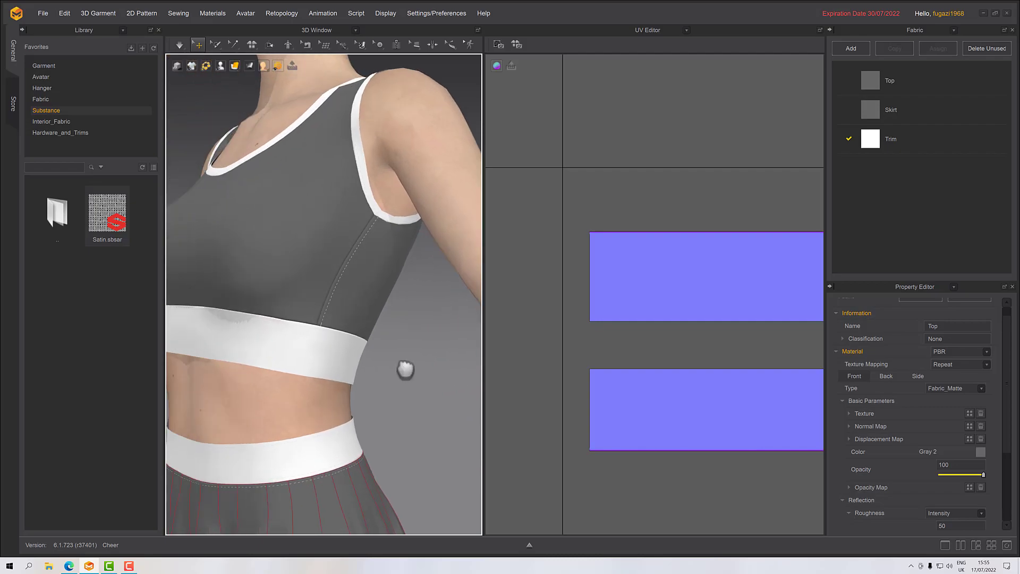
{"action": "middle_click_drag", "start_coordinate": [403, 369], "coordinate": [438, 376]}
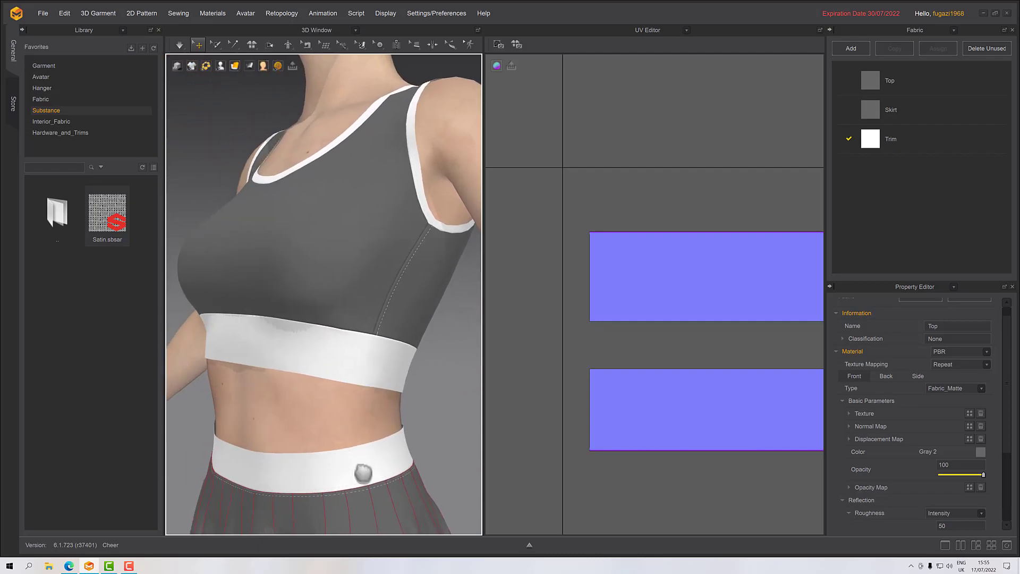
{"action": "left_click", "coordinate": [335, 346]}
{"action": "scroll", "coordinate": [596, 346], "scroll_direction": "down", "scroll_amount": 2}
{"action": "scroll", "coordinate": [595, 344], "scroll_direction": "up", "scroll_amount": 4}
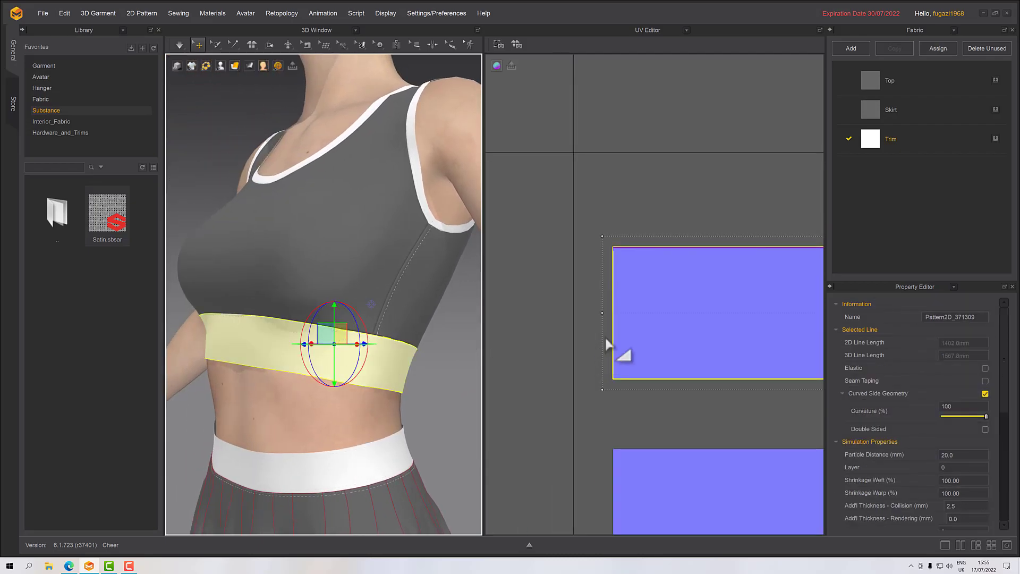
{"action": "left_click", "coordinate": [657, 159]}
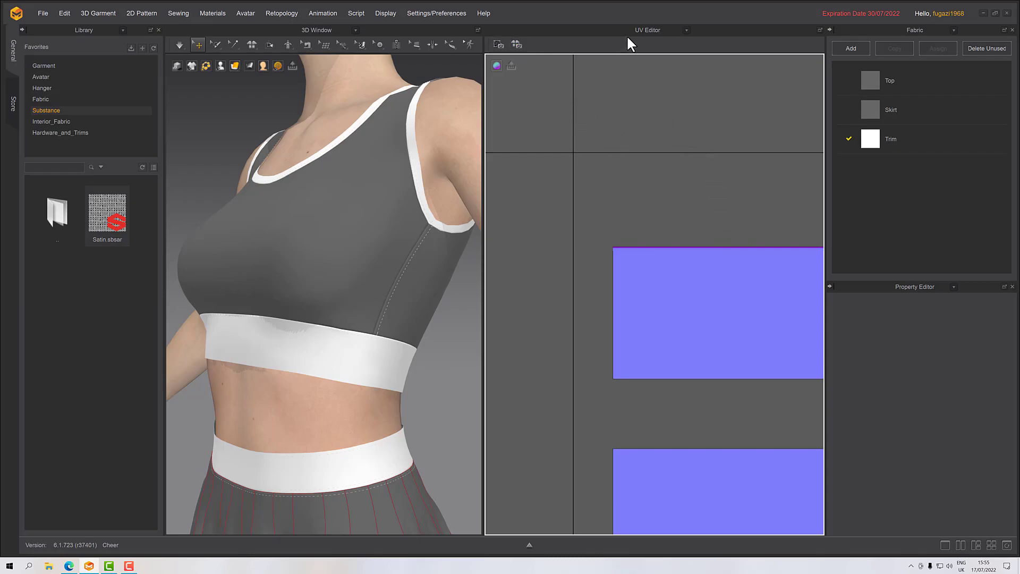
Return to the 2D pattern view and set the 3D seamline thickness to 3 mm for the seam joining the front top's hem to the underbust band
{"action": "left_click", "coordinate": [648, 31]}
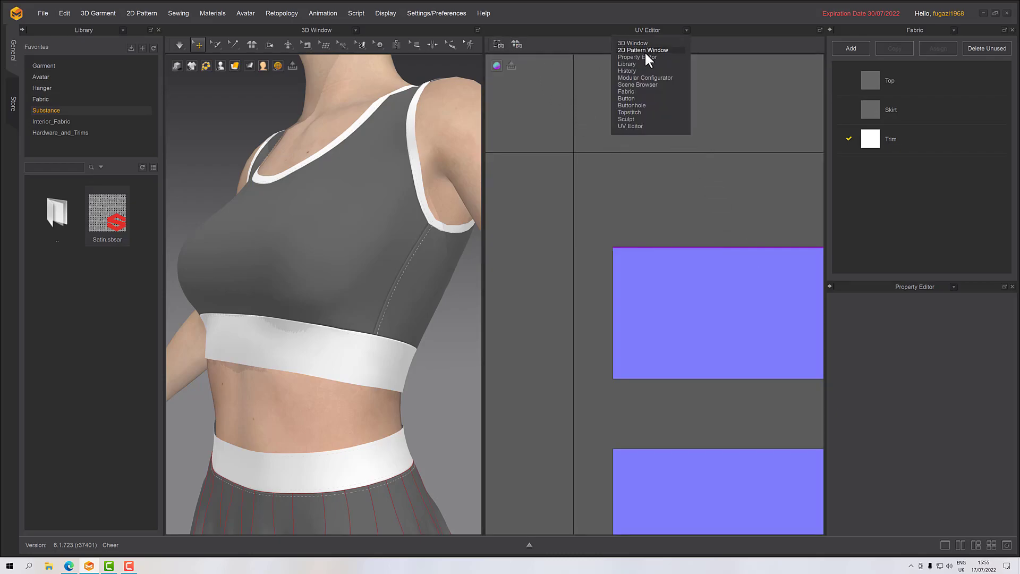
{"action": "left_click", "coordinate": [645, 51]}
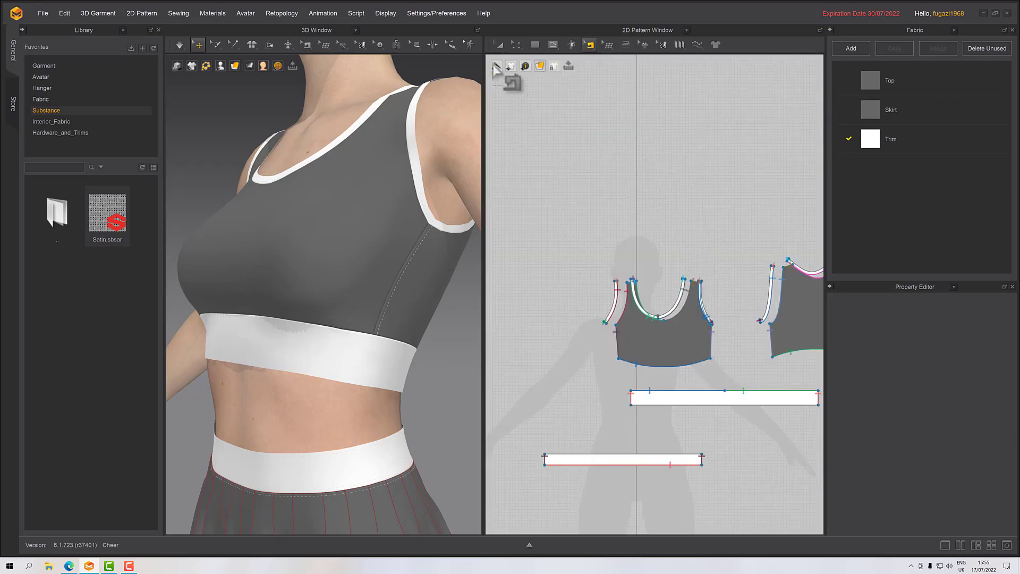
{"action": "left_click", "coordinate": [516, 45]}
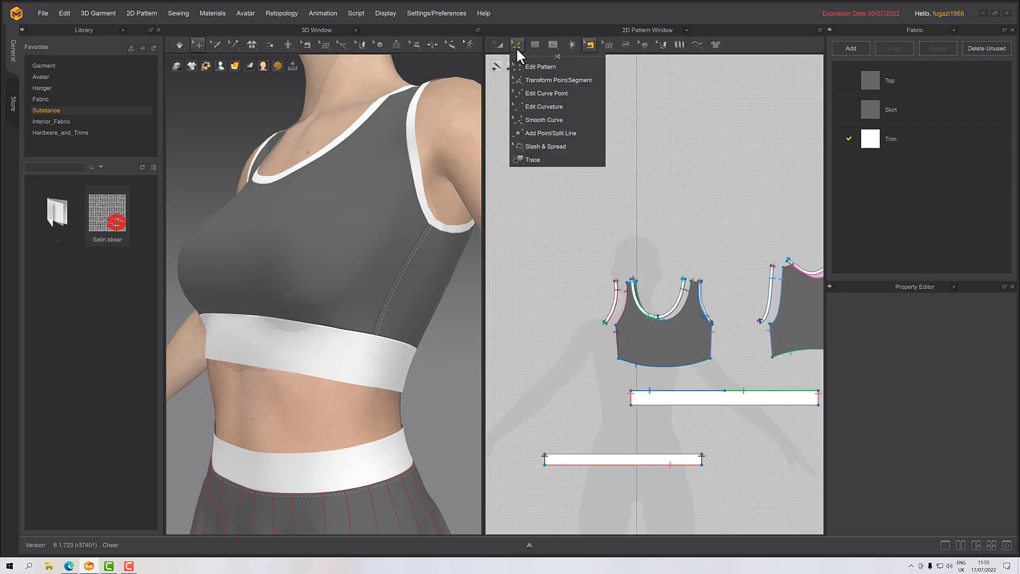
{"action": "left_click", "coordinate": [588, 46]}
{"action": "left_click", "coordinate": [595, 83]}
{"action": "left_click", "coordinate": [690, 390]}
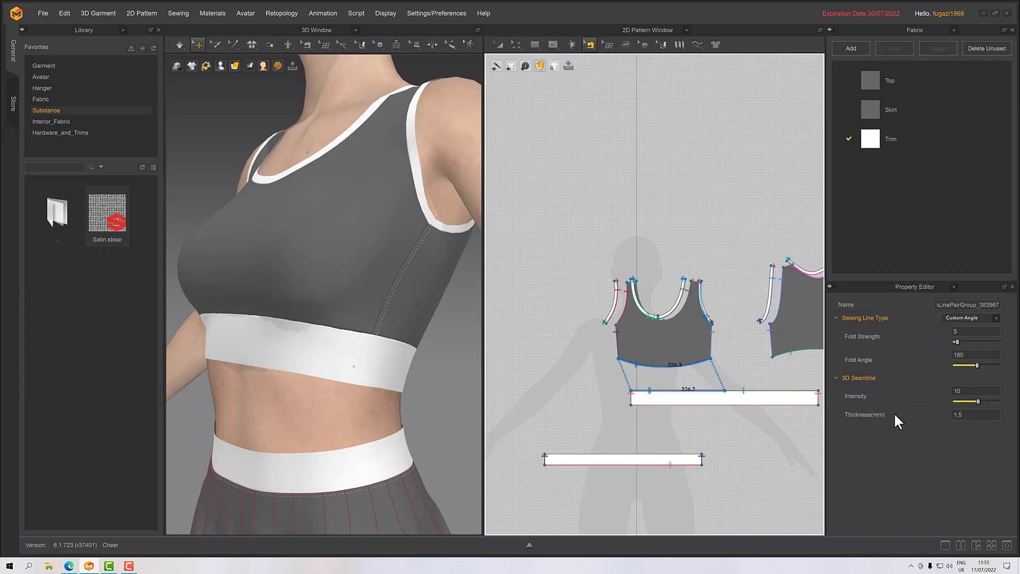
{"action": "left_click", "coordinate": [959, 416]}
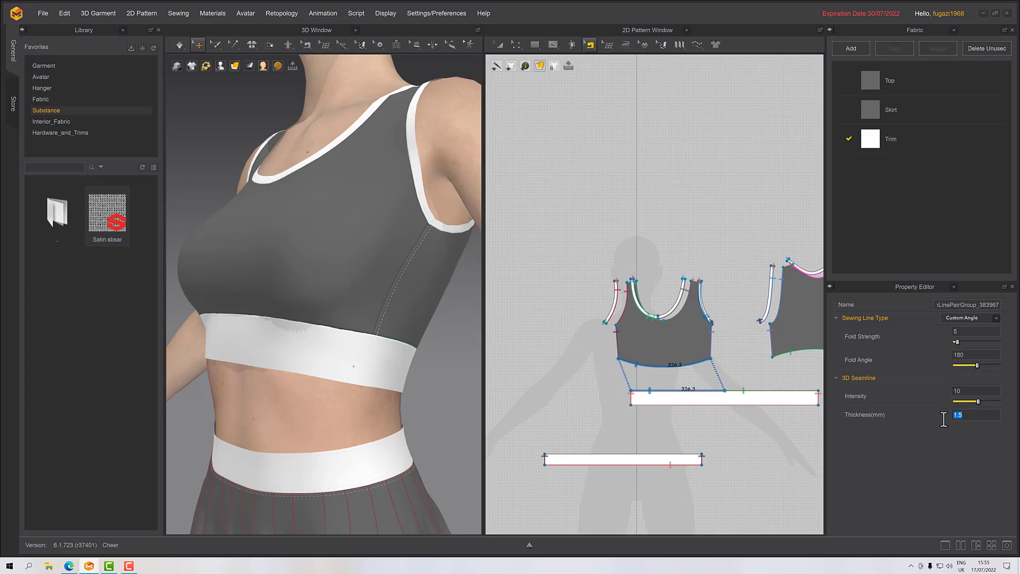
{"action": "type", "text": "3"}
{"action": "key", "text": "Return"}
Bring up the UV Editor and closely examine the normal map along the long edge of the uppermost straight trim band
{"action": "left_click", "coordinate": [645, 30]}
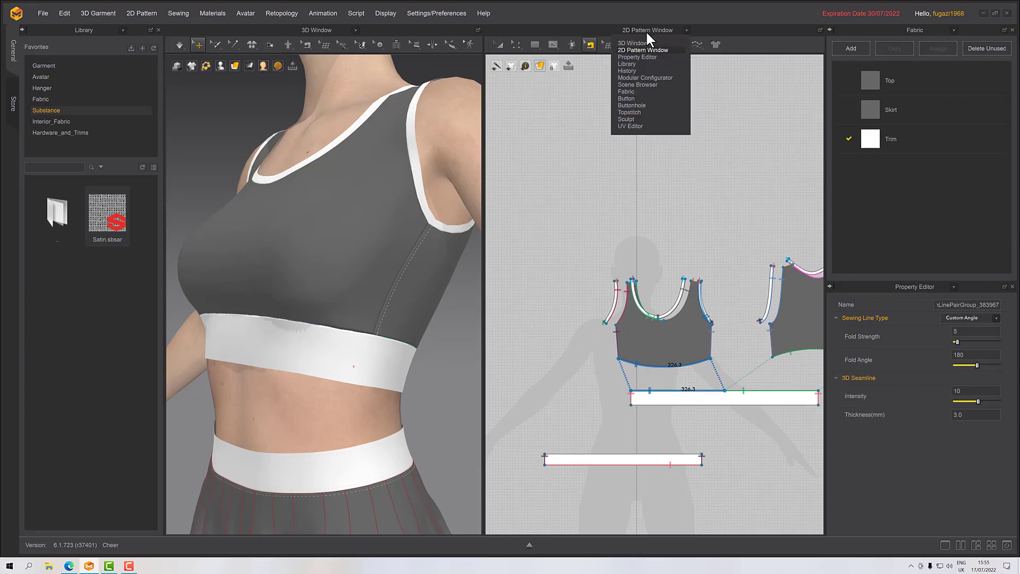
{"action": "left_click", "coordinate": [639, 125]}
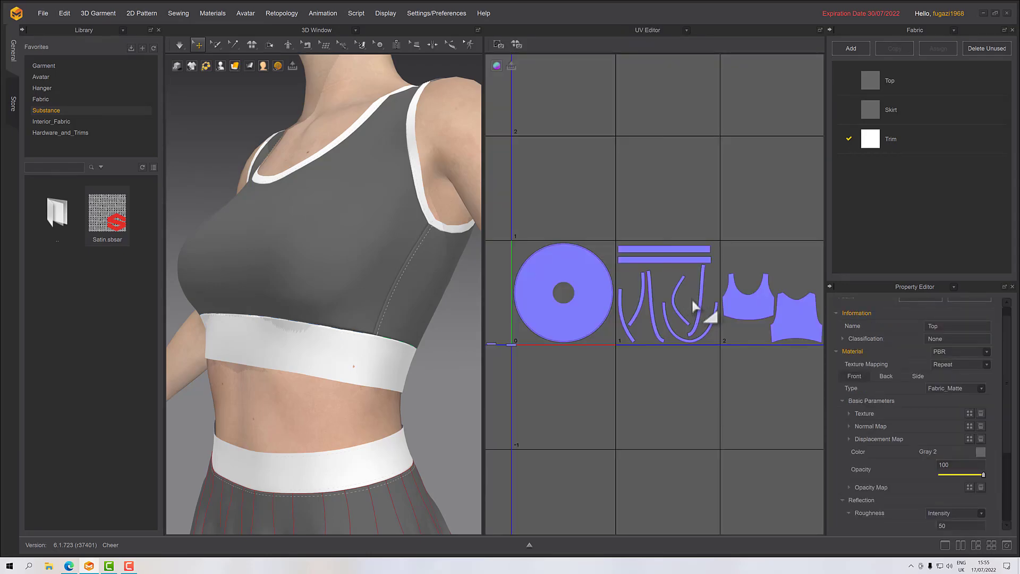
{"action": "left_click", "coordinate": [654, 260]}
{"action": "scroll", "coordinate": [653, 266], "scroll_direction": "down", "scroll_amount": 5}
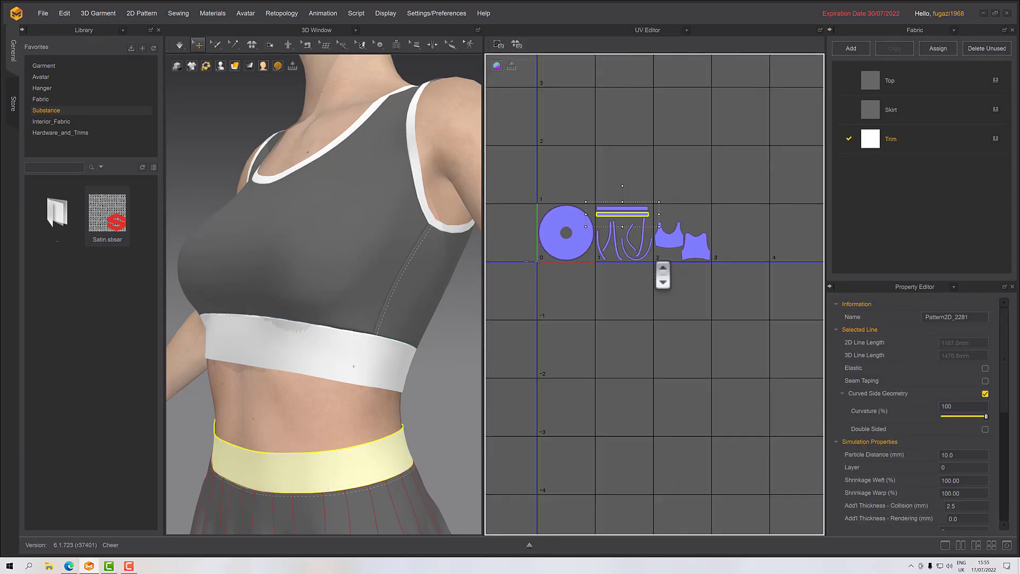
{"action": "left_click", "coordinate": [772, 317]}
{"action": "scroll", "coordinate": [617, 196], "scroll_direction": "up", "scroll_amount": 8}
{"action": "middle_click_drag", "start_coordinate": [580, 173], "coordinate": [480, 168]}
{"action": "scroll", "coordinate": [602, 205], "scroll_direction": "down", "scroll_amount": 2}
{"action": "scroll", "coordinate": [601, 205], "scroll_direction": "up", "scroll_amount": 5}
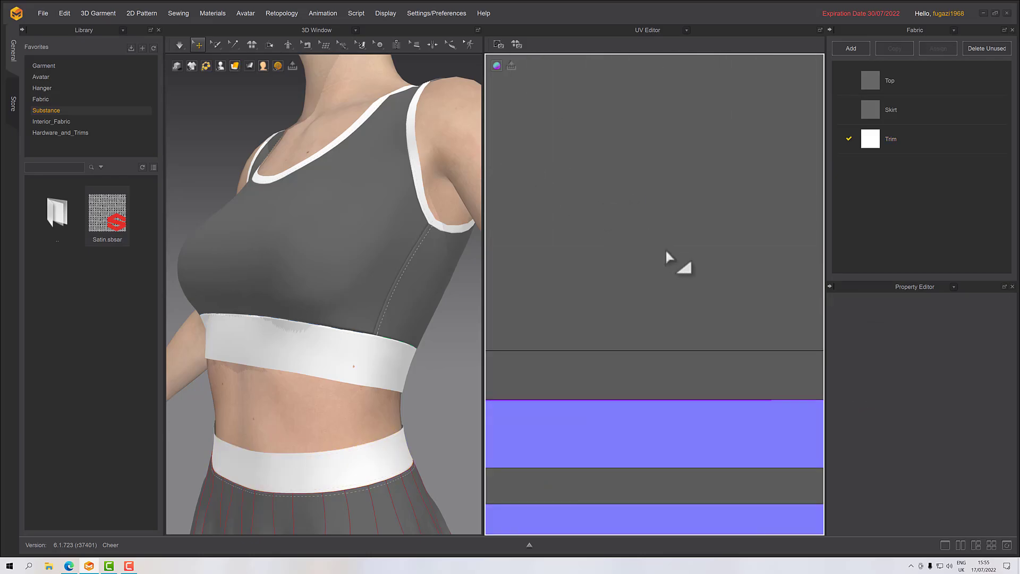
{"action": "middle_click_drag", "start_coordinate": [659, 262], "coordinate": [565, 167]}
{"action": "middle_click_drag", "start_coordinate": [679, 303], "coordinate": [673, 284]}
{"action": "scroll", "coordinate": [674, 289], "scroll_direction": "down", "scroll_amount": 2}
{"action": "scroll", "coordinate": [679, 296], "scroll_direction": "up", "scroll_amount": 4}
{"action": "middle_click_drag", "start_coordinate": [690, 340], "coordinate": [593, 317]}
{"action": "scroll", "coordinate": [632, 294], "scroll_direction": "up", "scroll_amount": 4}
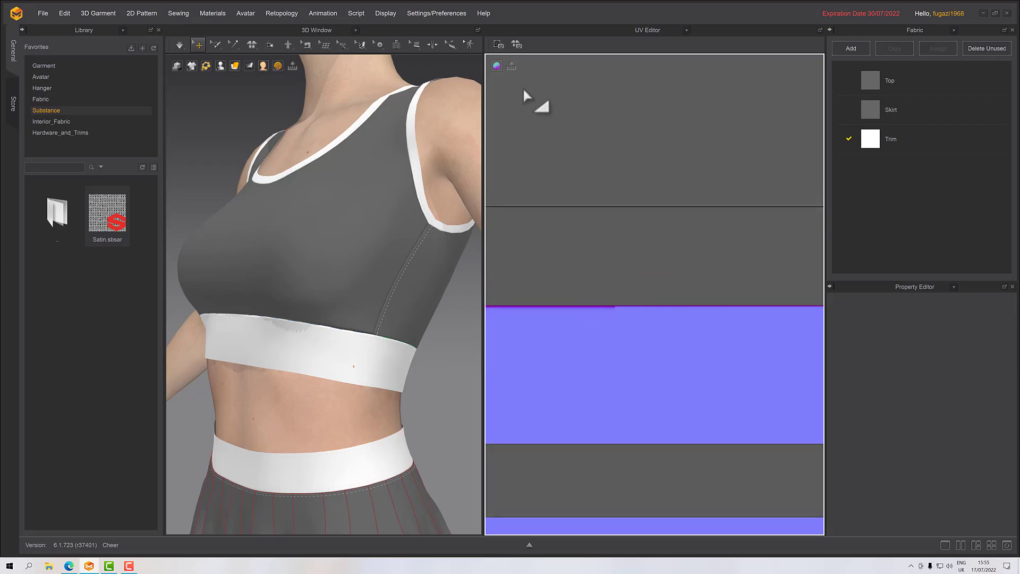
Return to the 2D pattern view and set the 3D seamline thickness to 3.0 mm for the seam between the back top's hem and the underbust band
{"action": "left_click", "coordinate": [643, 28]}
{"action": "left_click", "coordinate": [642, 44]}
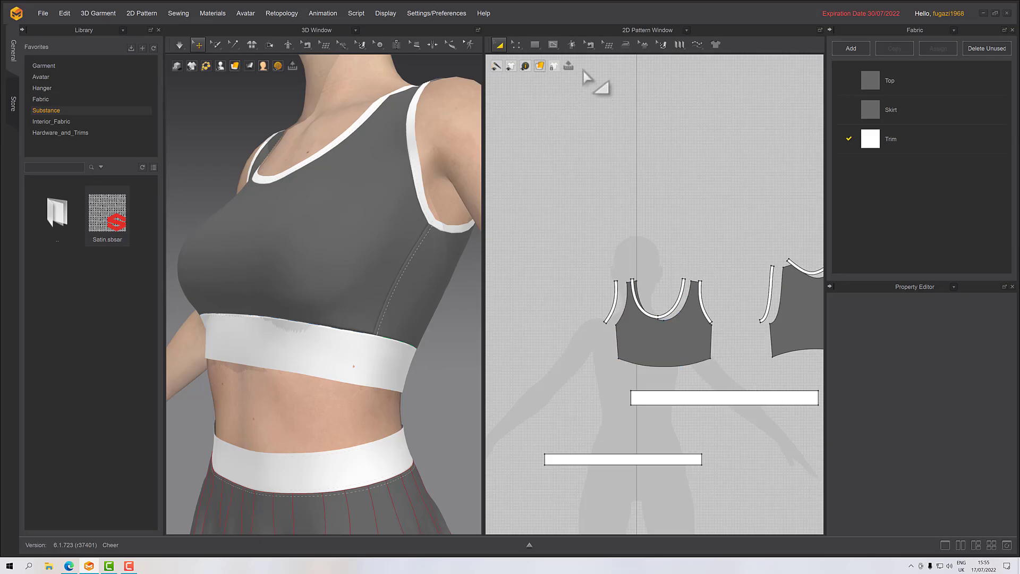
{"action": "left_click", "coordinate": [589, 45]}
{"action": "left_click", "coordinate": [759, 393]}
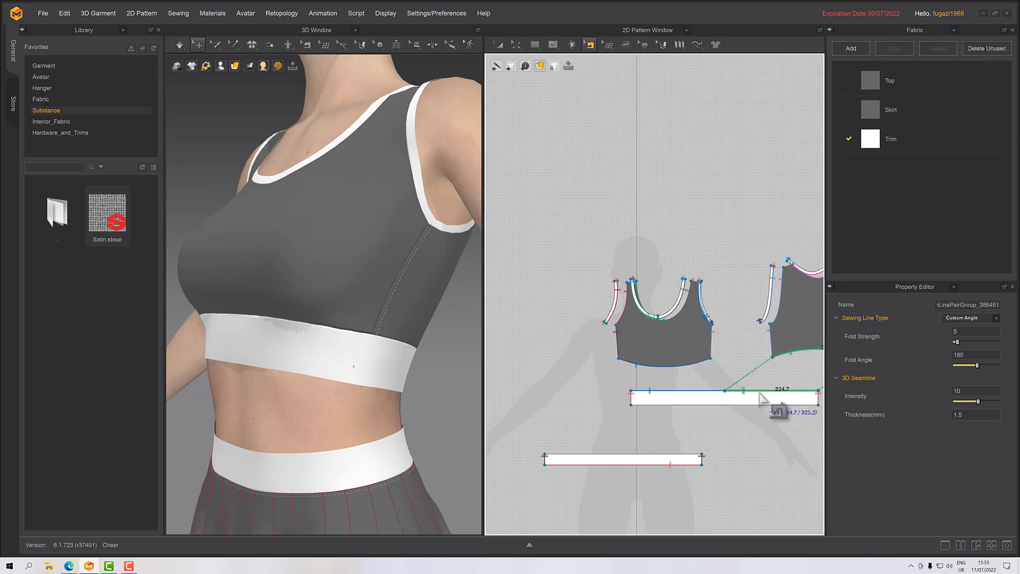
{"action": "double_click", "coordinate": [976, 415]}
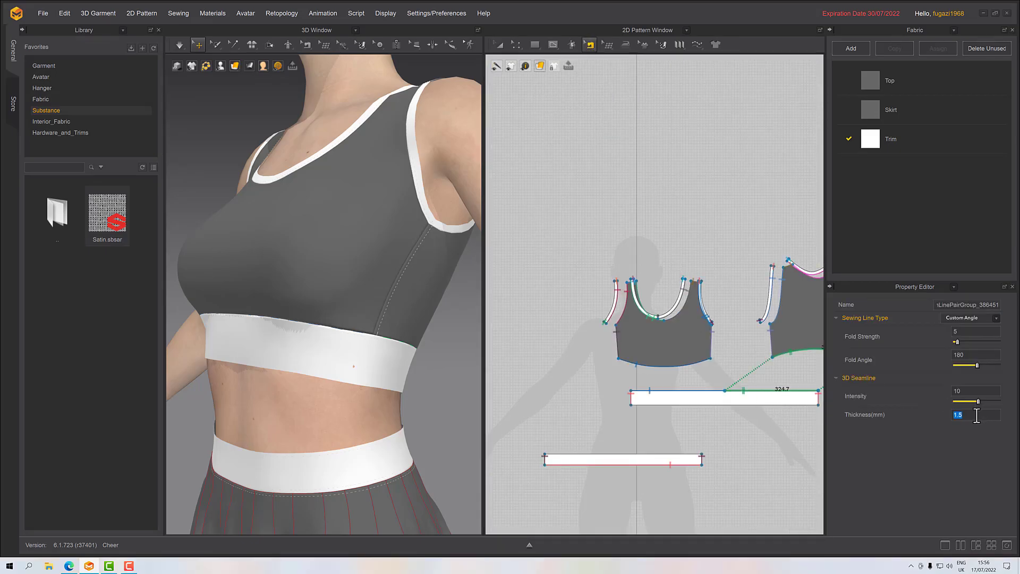
{"action": "type", "text": "3.0"}
Set the 3D seamline thickness to 3.0 mm for the seam joining the waistband's lower edge to the skirt
{"action": "right_click_drag", "start_coordinate": [267, 357], "coordinate": [301, 349]}
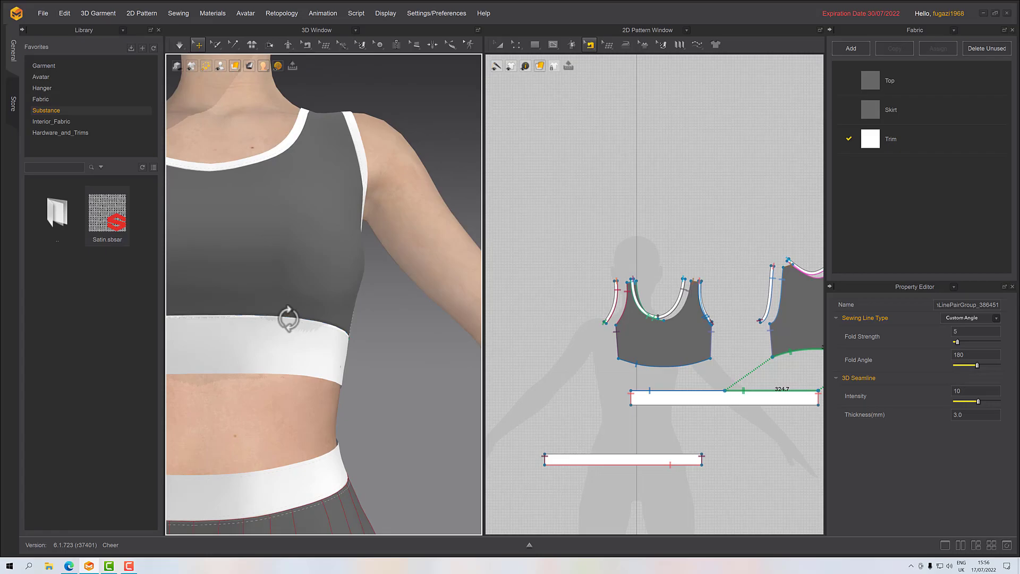
{"action": "right_click_drag", "start_coordinate": [305, 342], "coordinate": [367, 359]}
{"action": "middle_click_drag", "start_coordinate": [376, 356], "coordinate": [377, 339]}
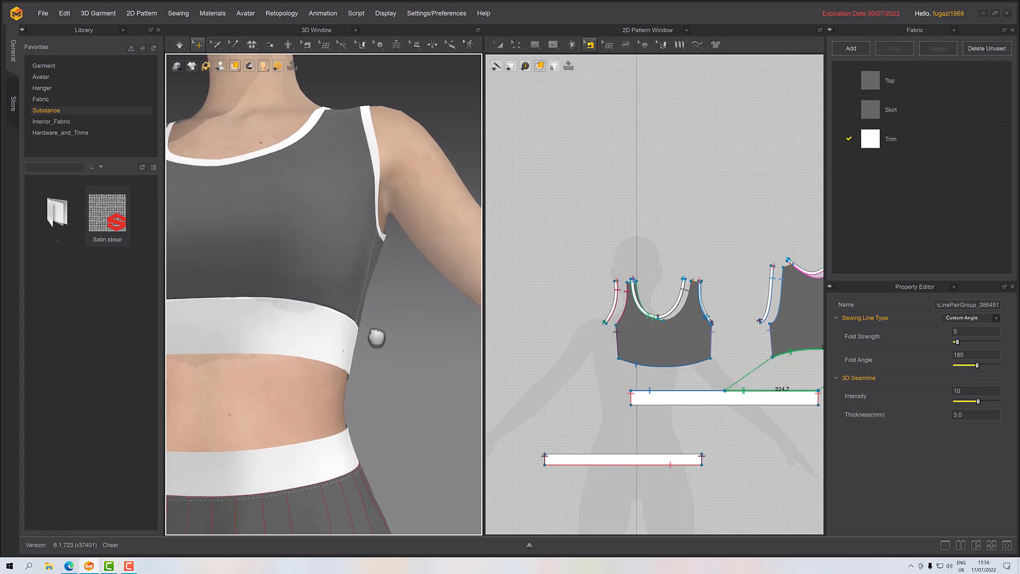
{"action": "scroll", "coordinate": [381, 352], "scroll_direction": "down", "scroll_amount": 2}
{"action": "scroll", "coordinate": [380, 351], "scroll_direction": "down", "scroll_amount": 2}
{"action": "right_click_drag", "start_coordinate": [381, 350], "coordinate": [337, 314]}
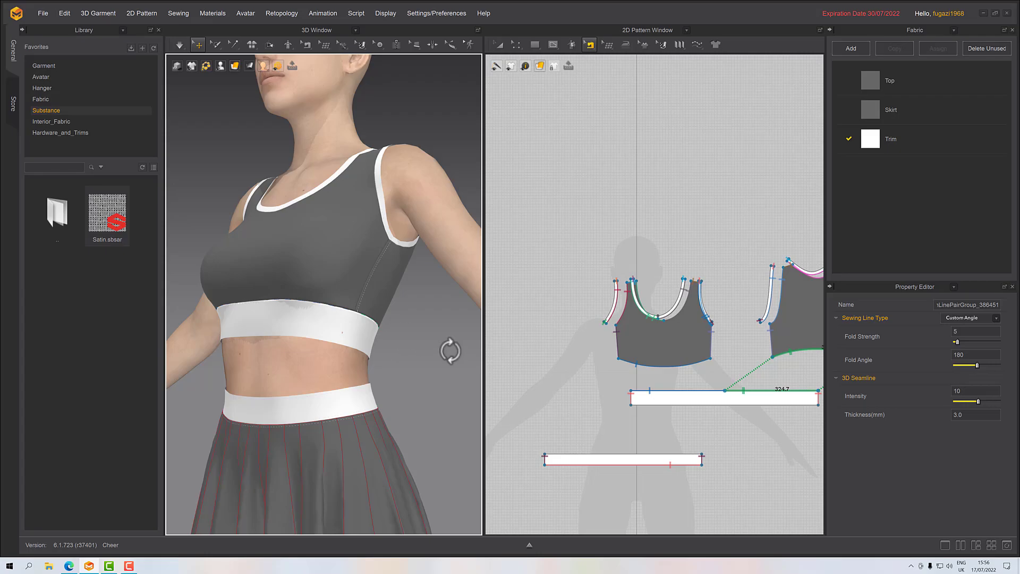
{"action": "left_click", "coordinate": [589, 469]}
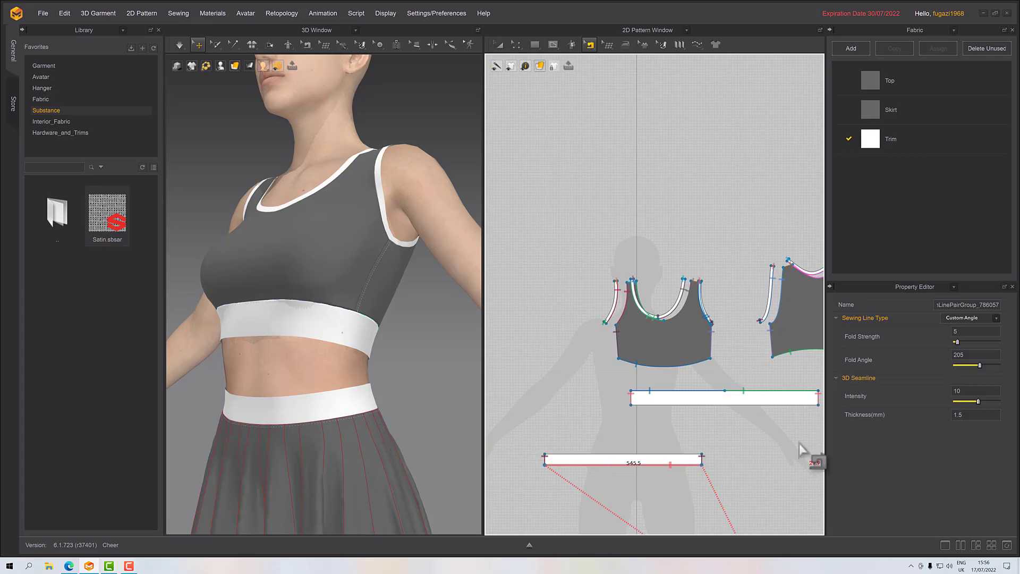
{"action": "double_click", "coordinate": [973, 420]}
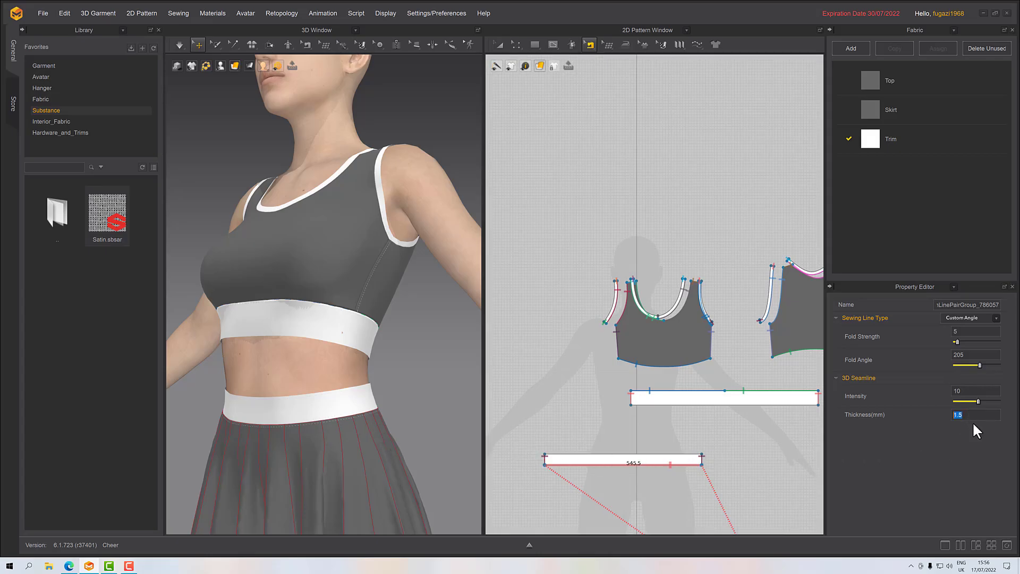
{"action": "key", "text": "Return"}
{"action": "right_click_drag", "start_coordinate": [366, 415], "coordinate": [356, 433]}
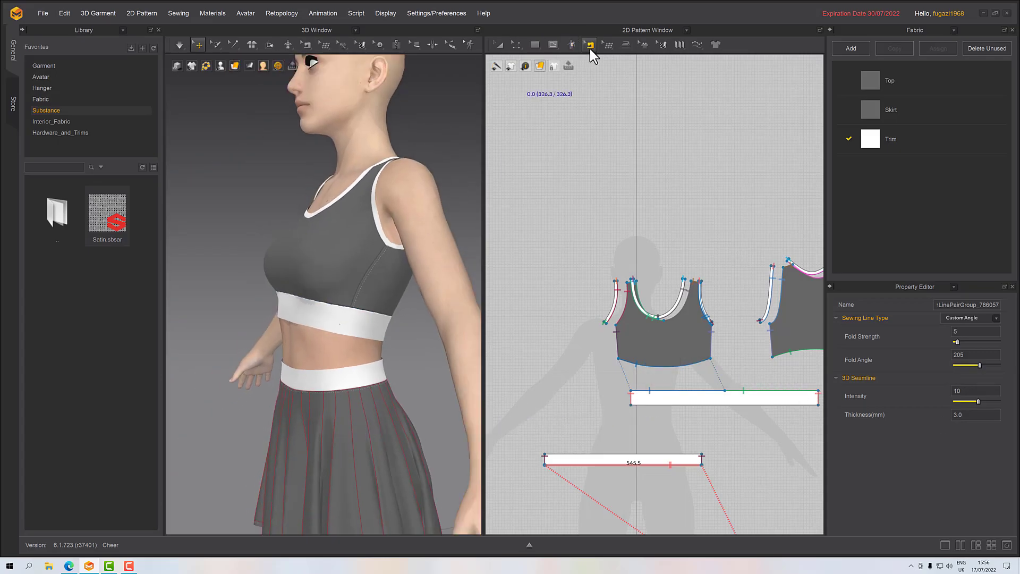
Switch to the UV Editor and examine the normal map along the sewn edges of both straight trim bands
{"action": "left_click", "coordinate": [634, 32]}
{"action": "left_click", "coordinate": [636, 126]}
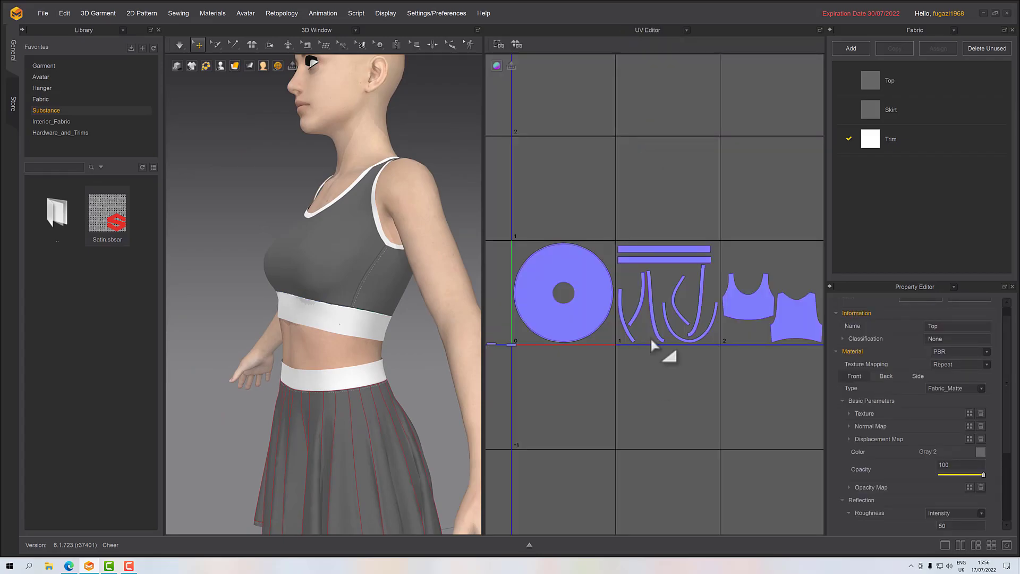
{"action": "left_click", "coordinate": [641, 272]}
{"action": "scroll", "coordinate": [640, 273], "scroll_direction": "down", "scroll_amount": 3}
{"action": "scroll", "coordinate": [647, 287], "scroll_direction": "up", "scroll_amount": 5}
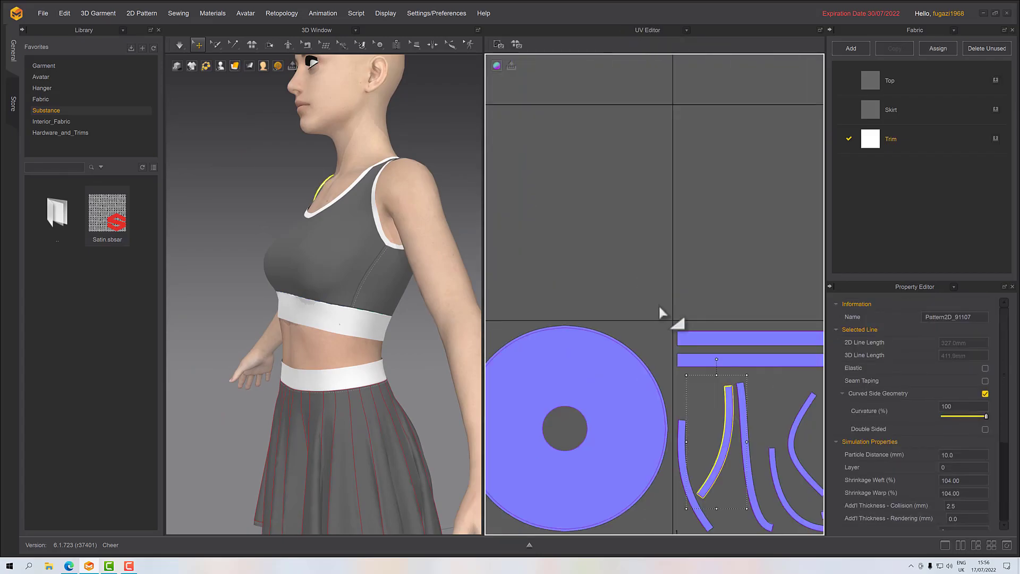
{"action": "middle_click_drag", "start_coordinate": [666, 327], "coordinate": [553, 227]}
{"action": "left_click", "coordinate": [553, 226]}
{"action": "middle_click_drag", "start_coordinate": [635, 369], "coordinate": [536, 151]}
{"action": "scroll", "coordinate": [562, 288], "scroll_direction": "up", "scroll_amount": 4}
{"action": "scroll", "coordinate": [578, 318], "scroll_direction": "up", "scroll_amount": 3}
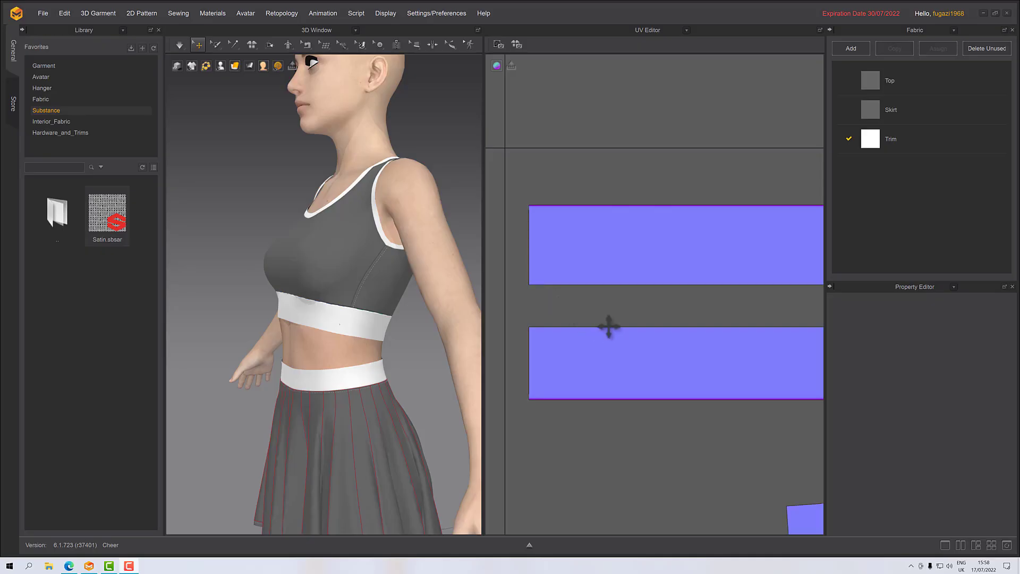
{"action": "scroll", "coordinate": [595, 313], "scroll_direction": "down", "scroll_amount": 10}
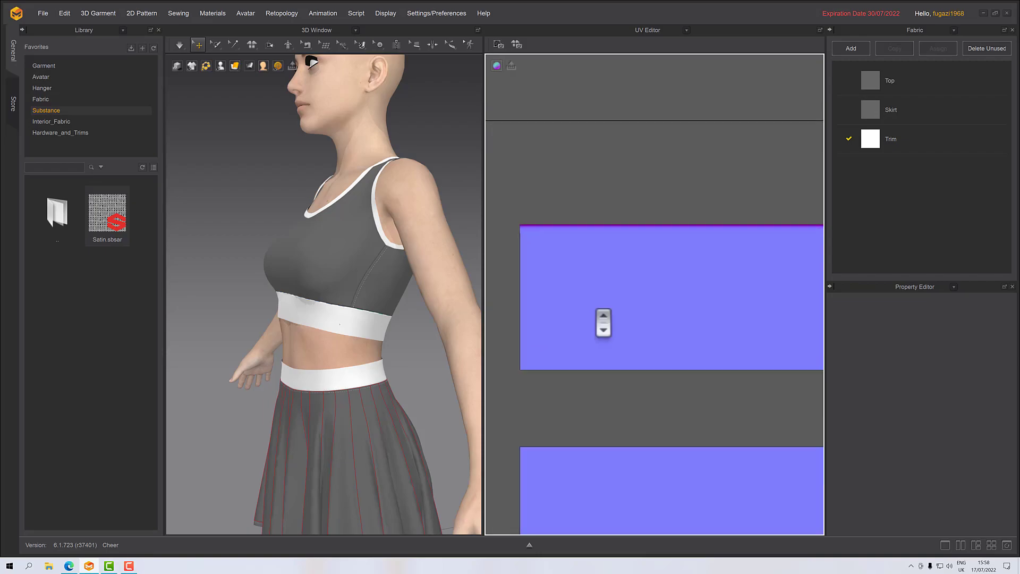
{"action": "middle_click_drag", "start_coordinate": [608, 320], "coordinate": [672, 365]}
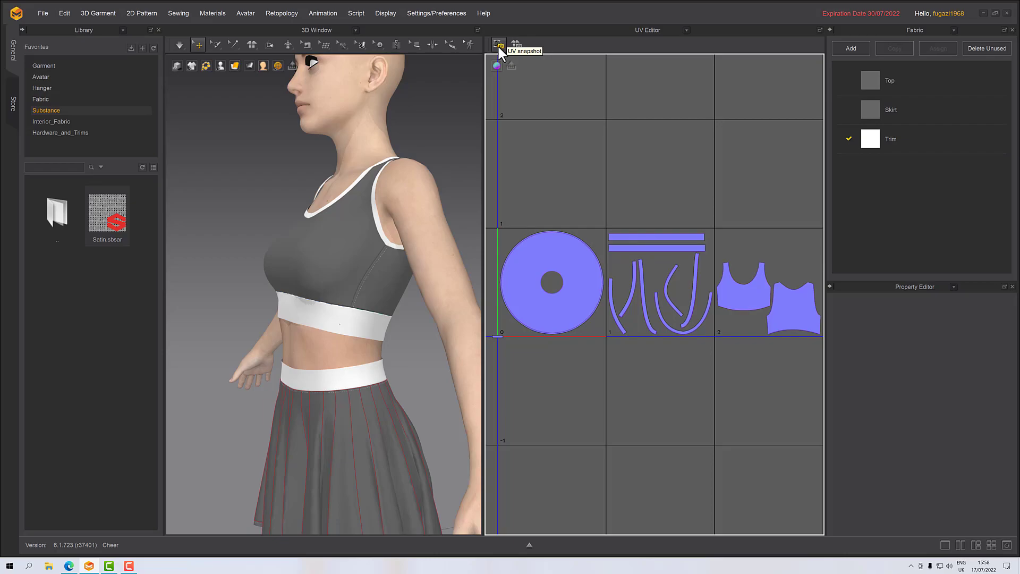
Switch back to the 2D pattern view and look over the top, trim and skirt pattern pieces
{"action": "left_click", "coordinate": [649, 30]}
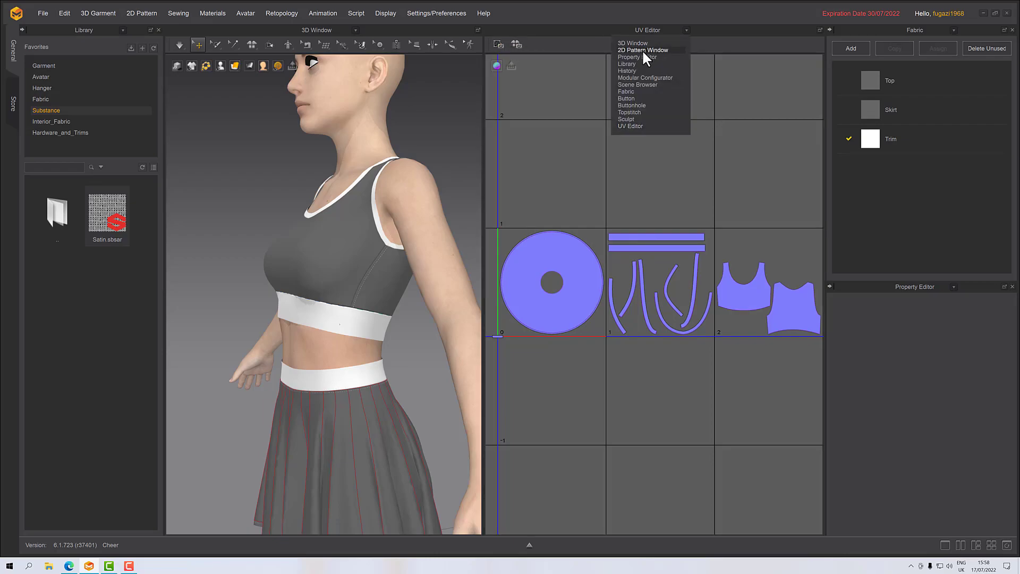
{"action": "left_click", "coordinate": [642, 50]}
{"action": "scroll", "coordinate": [667, 223], "scroll_direction": "down", "scroll_amount": 2}
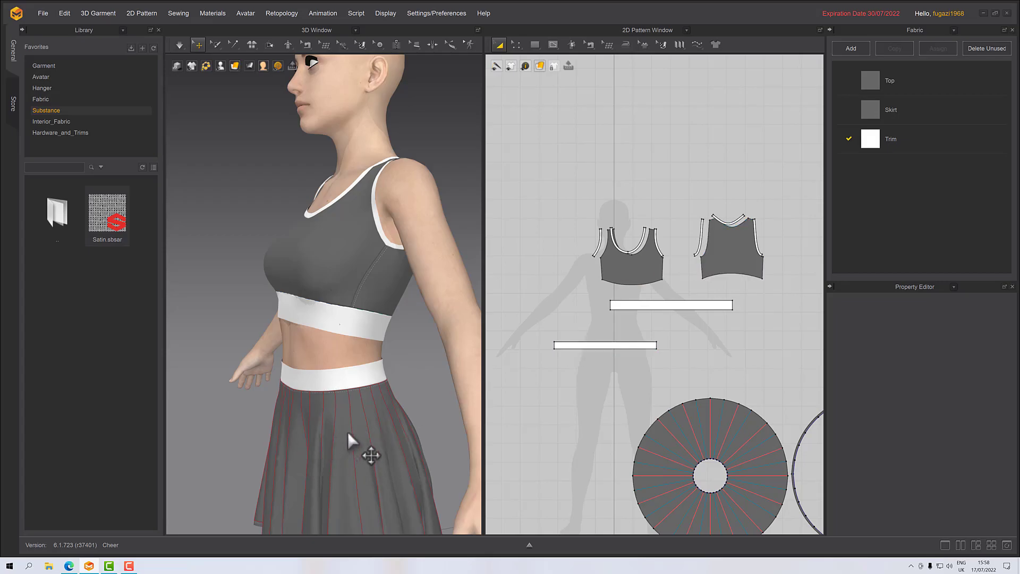
{"action": "scroll", "coordinate": [364, 404], "scroll_direction": "down", "scroll_amount": 1}
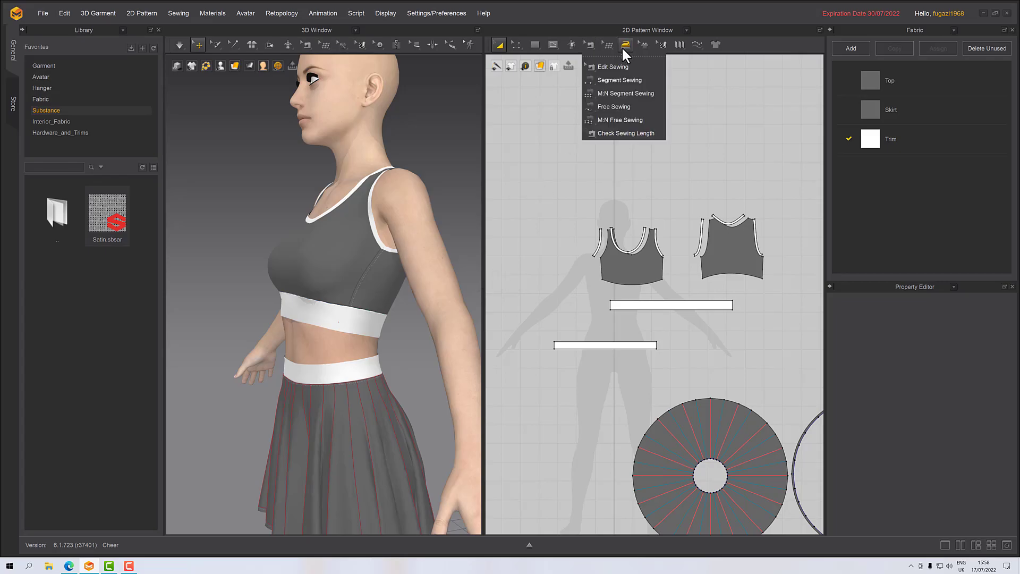
Replace the 2D pattern view with the UV Editor and show the fabric colours instead of the normal map
{"action": "left_click", "coordinate": [645, 31]}
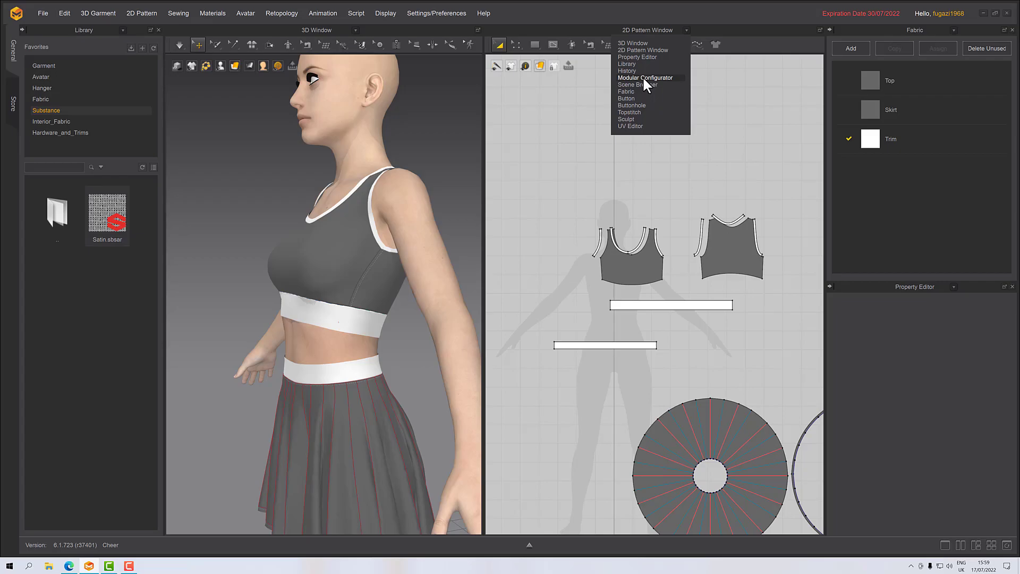
{"action": "left_click", "coordinate": [643, 126]}
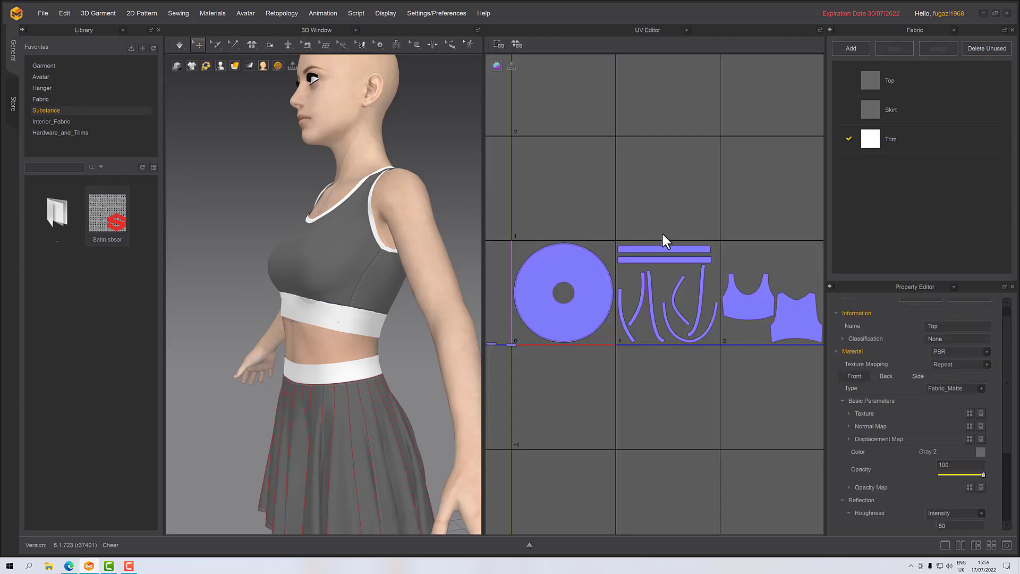
{"action": "left_click", "coordinate": [522, 78]}
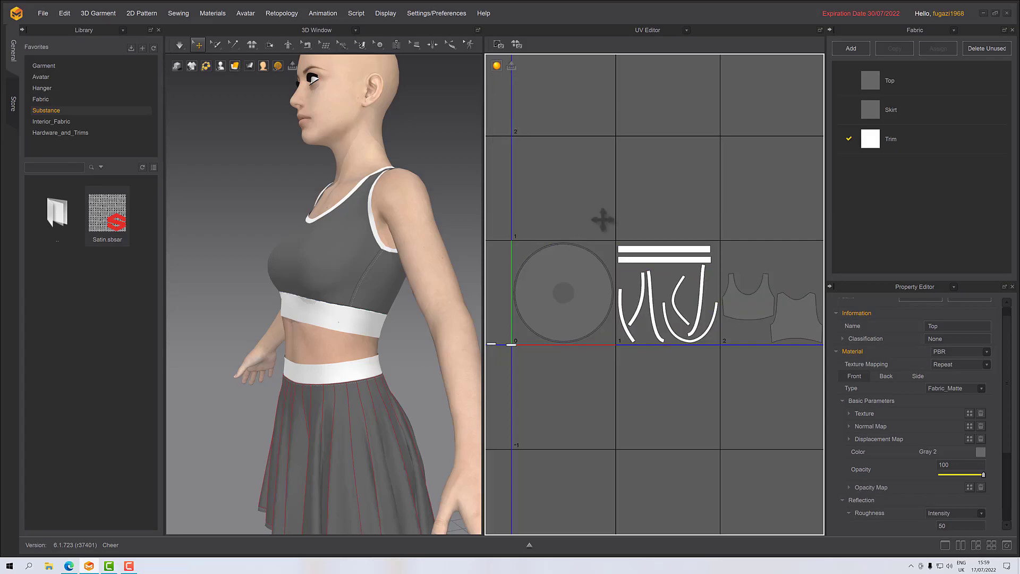
Reset the UVs to the 2D arrangement, examine the resulting layout, and undo the reset
{"action": "scroll", "coordinate": [577, 198], "scroll_direction": "down", "scroll_amount": 3}
{"action": "right_click", "coordinate": [632, 303]}
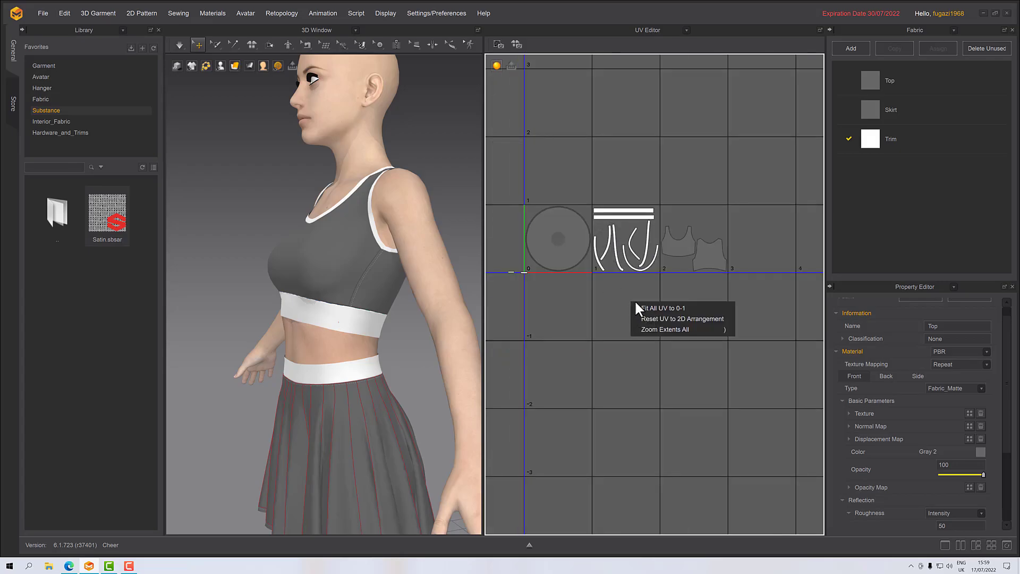
{"action": "left_click", "coordinate": [652, 321]}
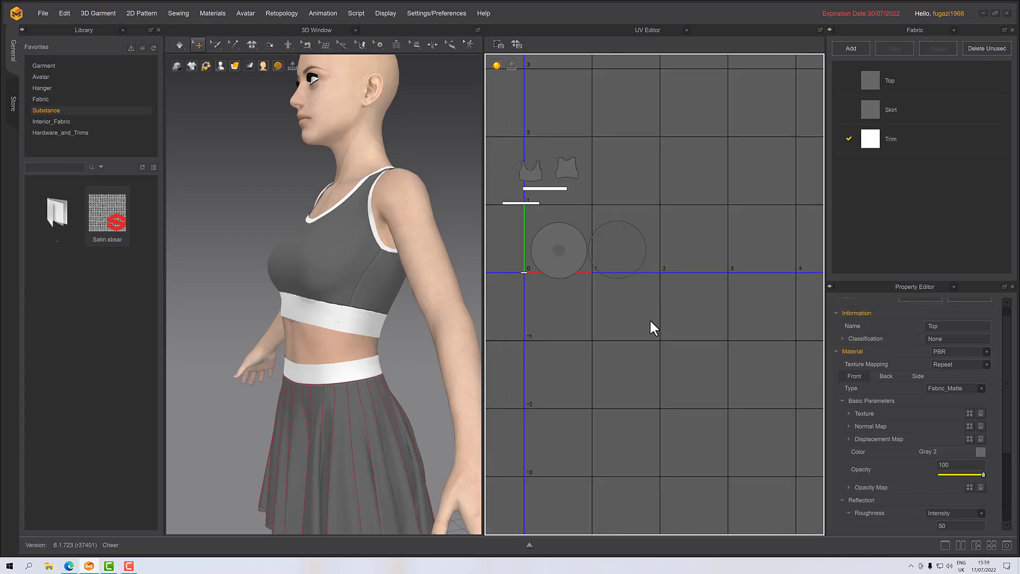
{"action": "scroll", "coordinate": [550, 213], "scroll_direction": "up", "scroll_amount": 4}
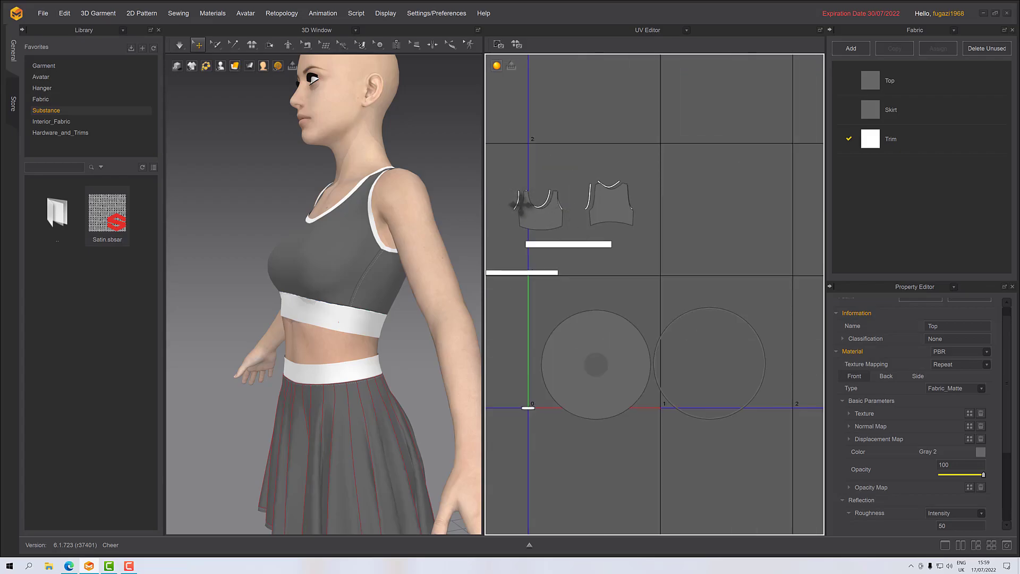
{"action": "scroll", "coordinate": [547, 149], "scroll_direction": "down", "scroll_amount": 2}
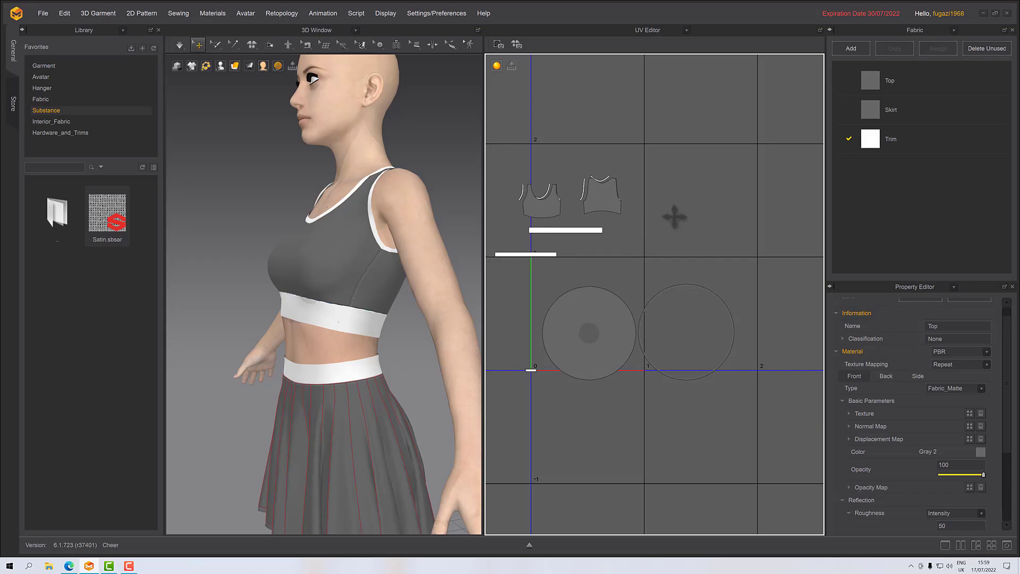
{"action": "key", "text": "ctrl+z"}
{"action": "scroll", "coordinate": [674, 217], "scroll_direction": "down", "scroll_amount": 3}
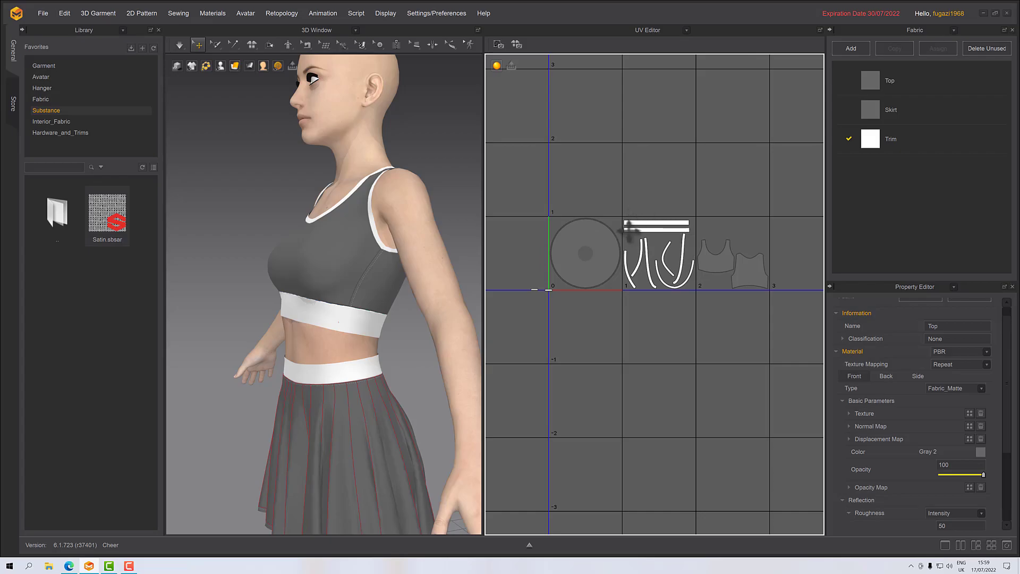
Examine how the skirt, trim and top UVs are laid out across separate tiles, comparing them with the 3D skirt
{"action": "scroll", "coordinate": [647, 280], "scroll_direction": "up", "scroll_amount": 1}
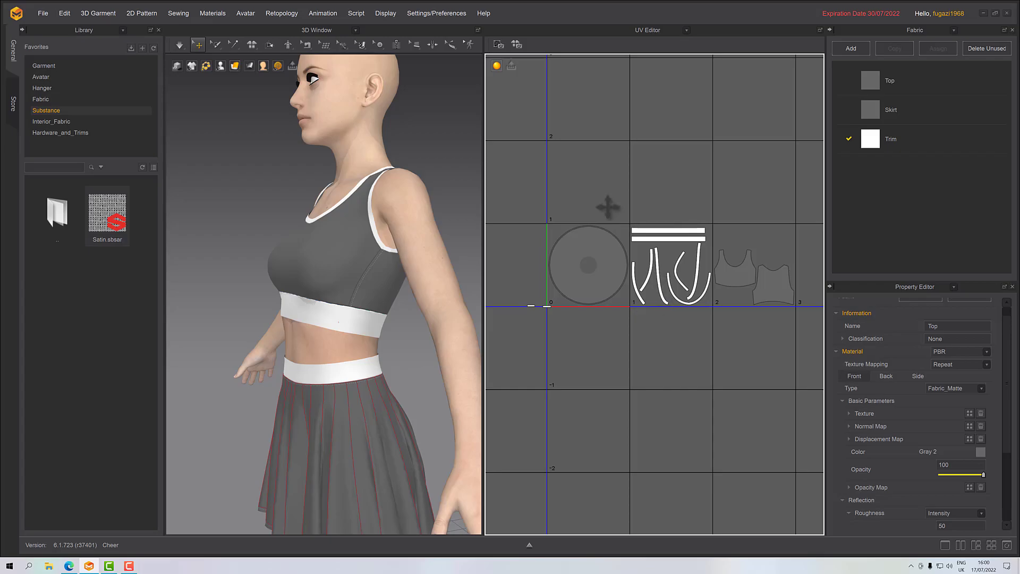
{"action": "scroll", "coordinate": [597, 227], "scroll_direction": "down", "scroll_amount": 1}
{"action": "scroll", "coordinate": [608, 244], "scroll_direction": "up", "scroll_amount": 3}
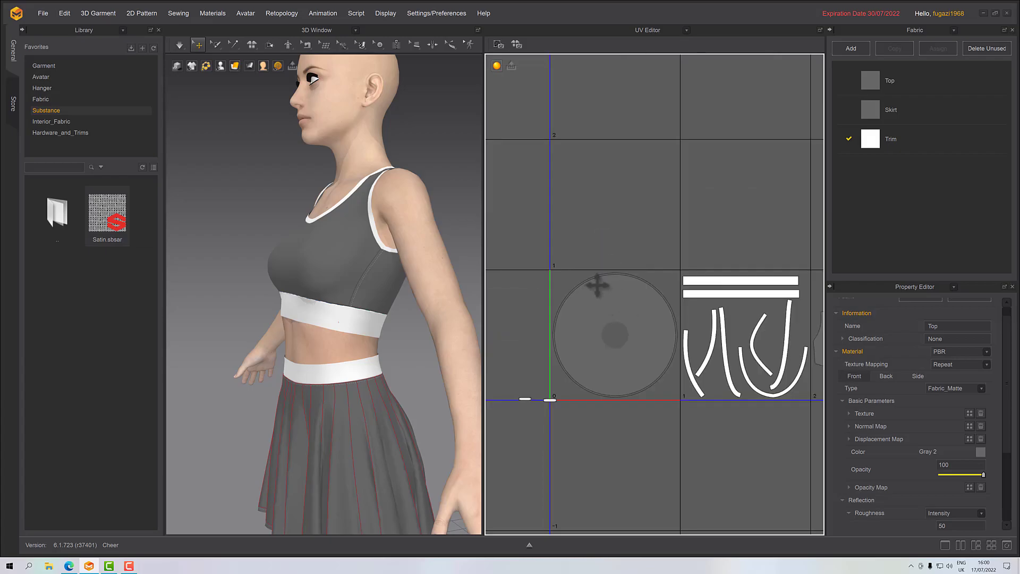
{"action": "scroll", "coordinate": [633, 342], "scroll_direction": "up", "scroll_amount": 3}
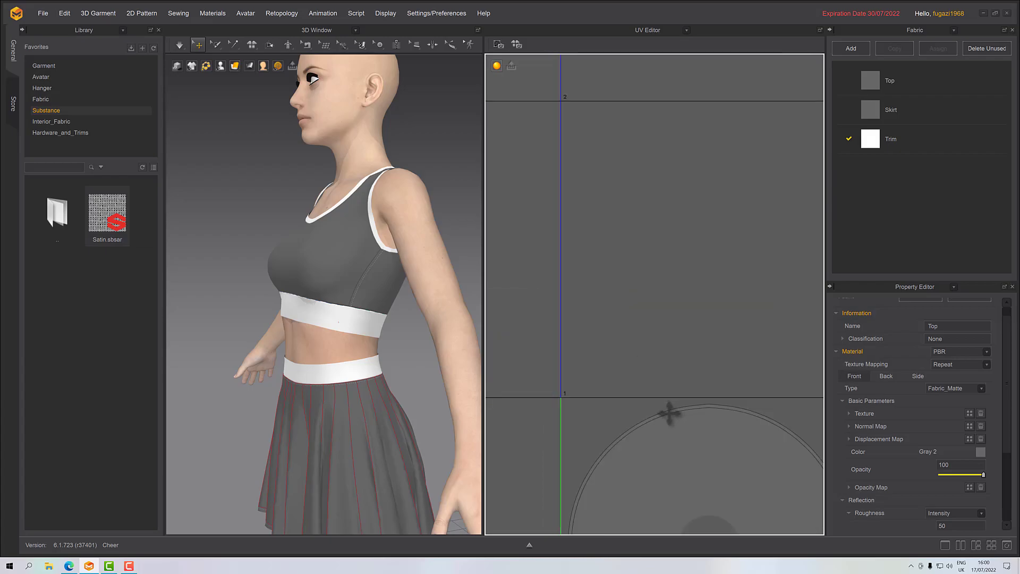
{"action": "middle_click_drag", "start_coordinate": [400, 370], "coordinate": [387, 244]}
{"action": "right_click_drag", "start_coordinate": [387, 244], "coordinate": [381, 264]}
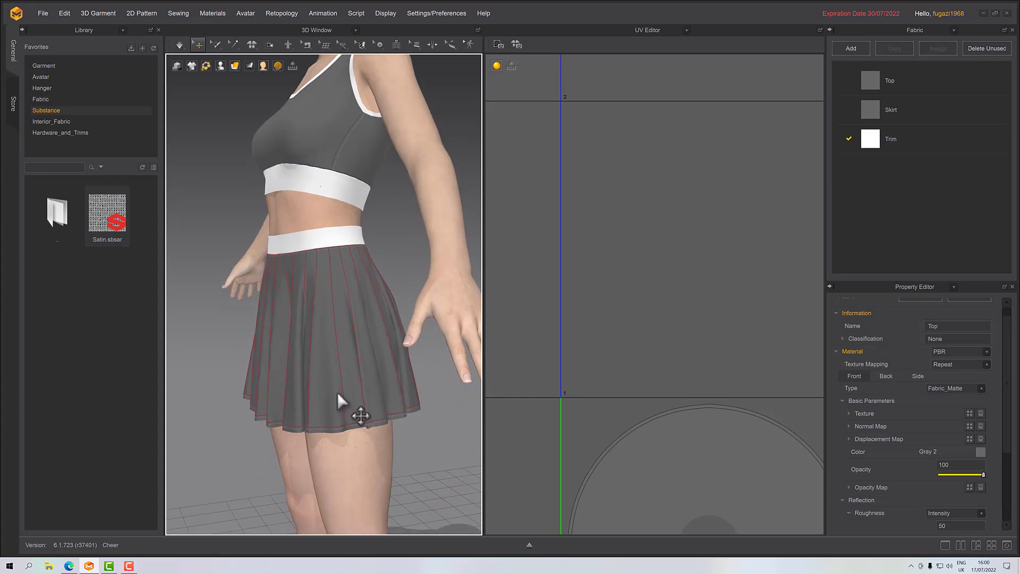
{"action": "scroll", "coordinate": [606, 452], "scroll_direction": "down", "scroll_amount": 10}
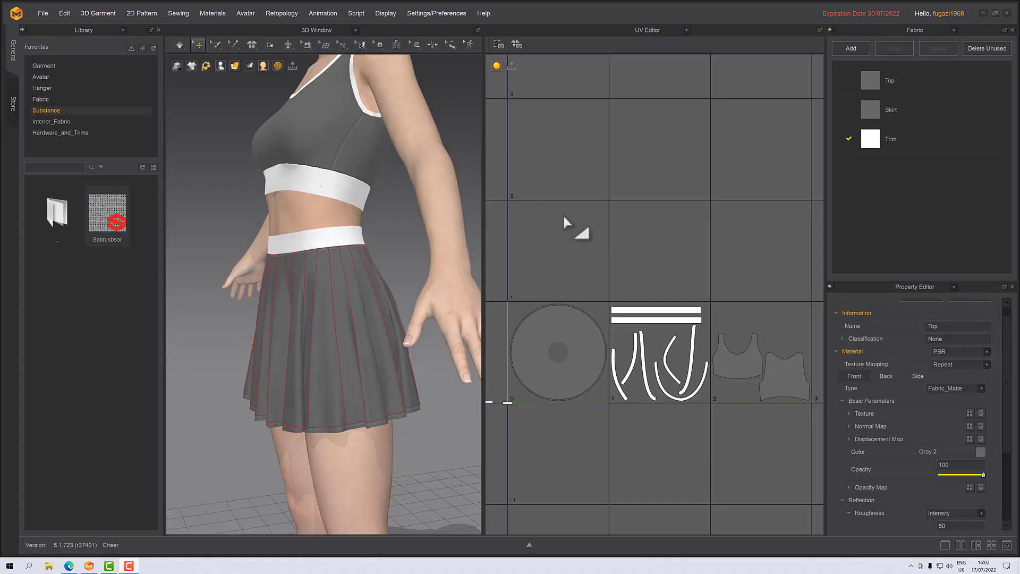
Browse the Substance materials in the library and preview the stylized rib knit wool
{"action": "left_click", "coordinate": [59, 112]}
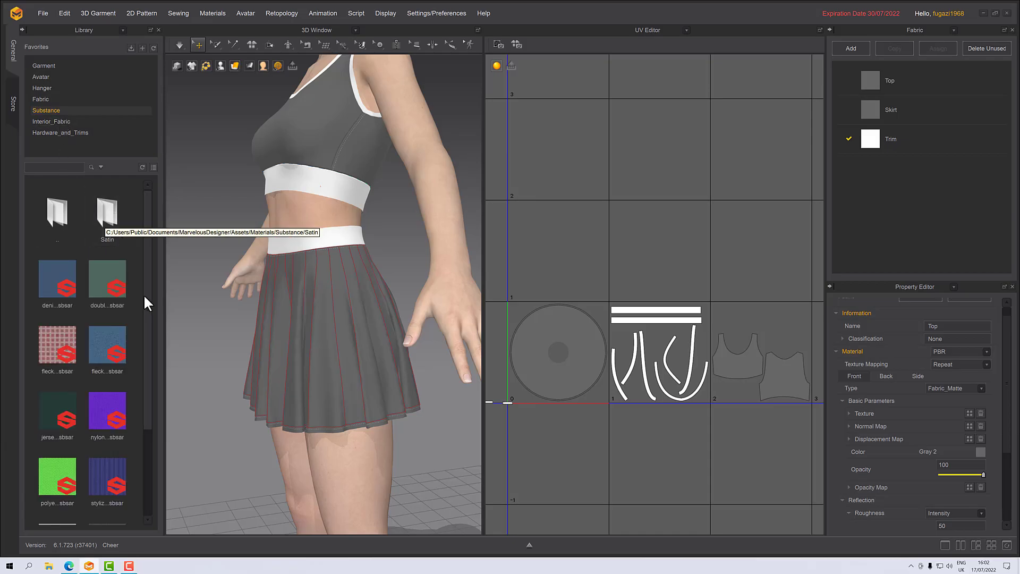
{"action": "scroll", "coordinate": [81, 372], "scroll_direction": "down", "scroll_amount": 2}
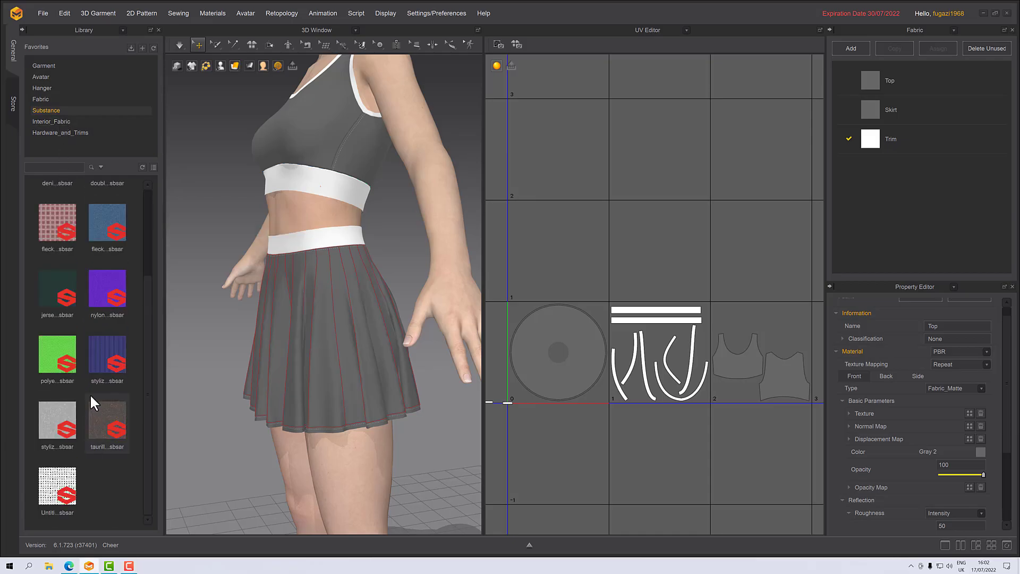
{"action": "scroll", "coordinate": [91, 407], "scroll_direction": "up", "scroll_amount": 2}
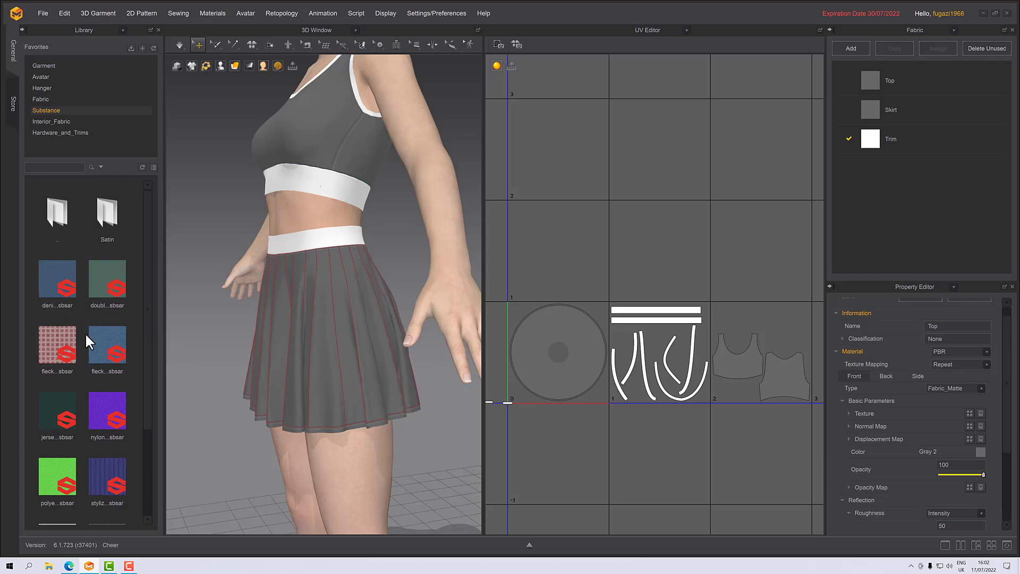
{"action": "mouse_move", "coordinate": [87, 332]}
{"action": "mouse_move", "coordinate": [103, 464]}
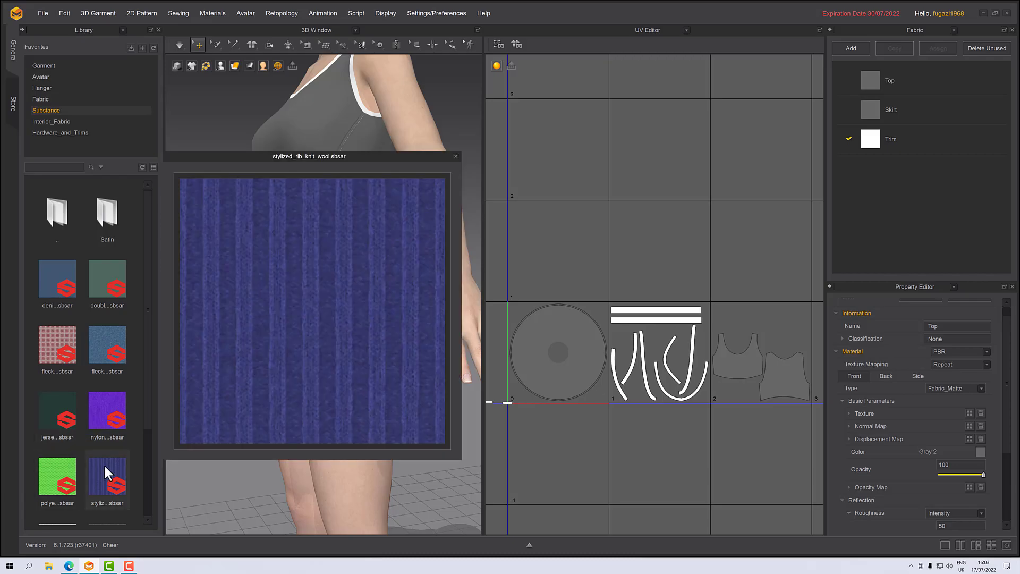
{"action": "scroll", "coordinate": [241, 355], "scroll_direction": "down", "scroll_amount": 2}
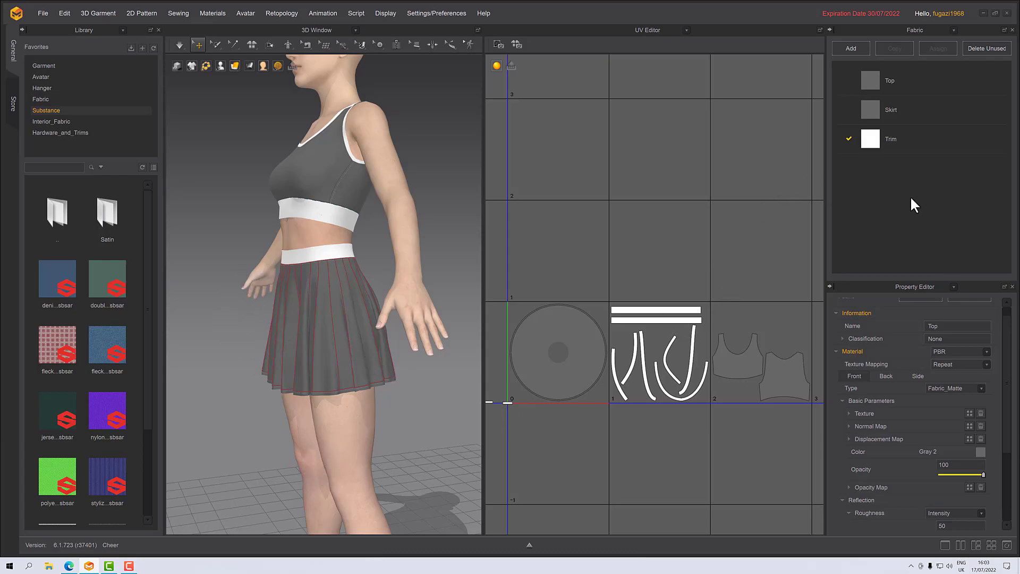
Apply the Satin substance from the library's Satin folder to the Top fabric and name that fabric Top
{"action": "left_click", "coordinate": [894, 85]}
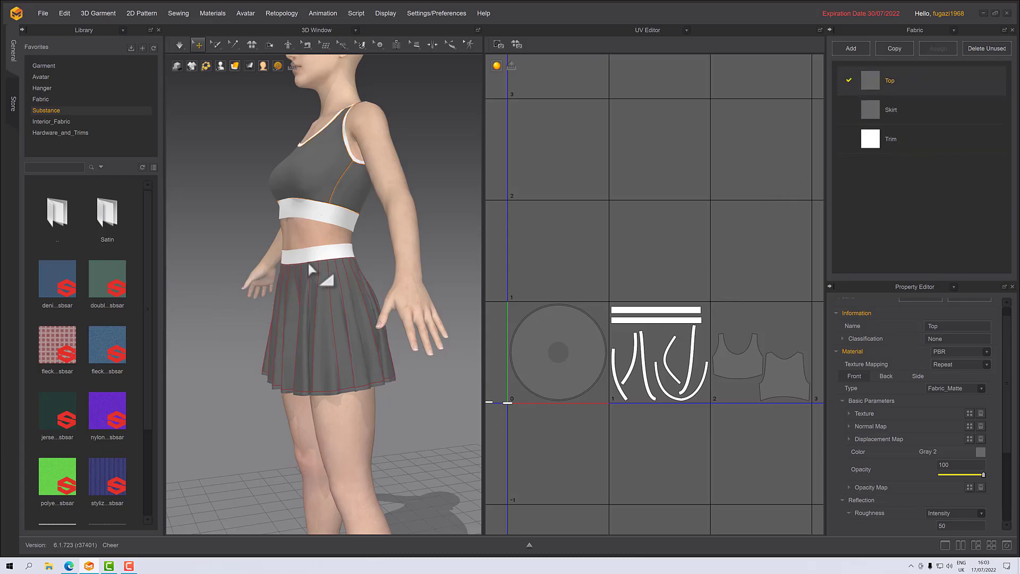
{"action": "double_click", "coordinate": [106, 220]}
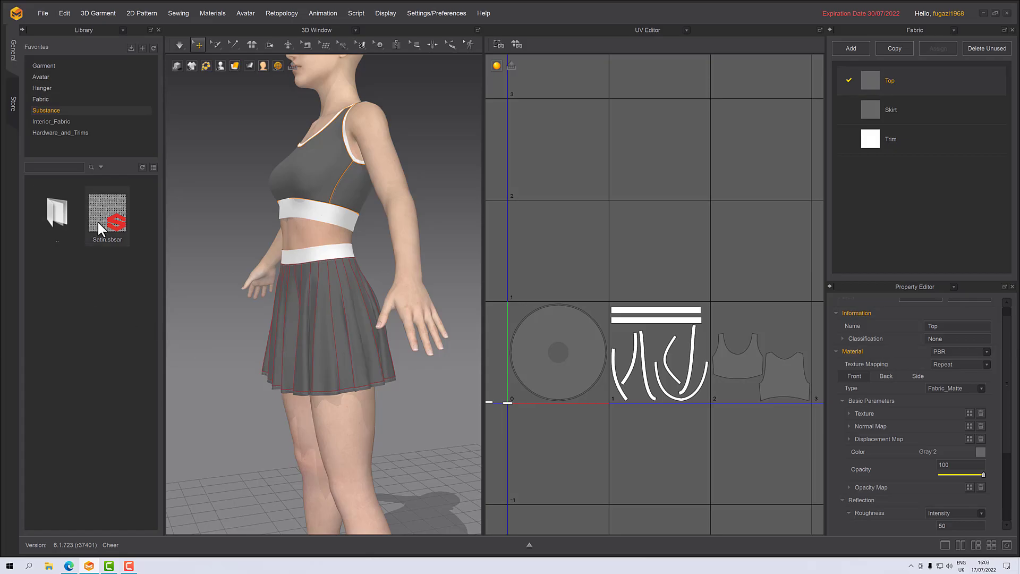
{"action": "left_click_drag", "start_coordinate": [101, 218], "coordinate": [940, 78]}
{"action": "double_click", "coordinate": [892, 80]}
{"action": "type", "text": "Top"}
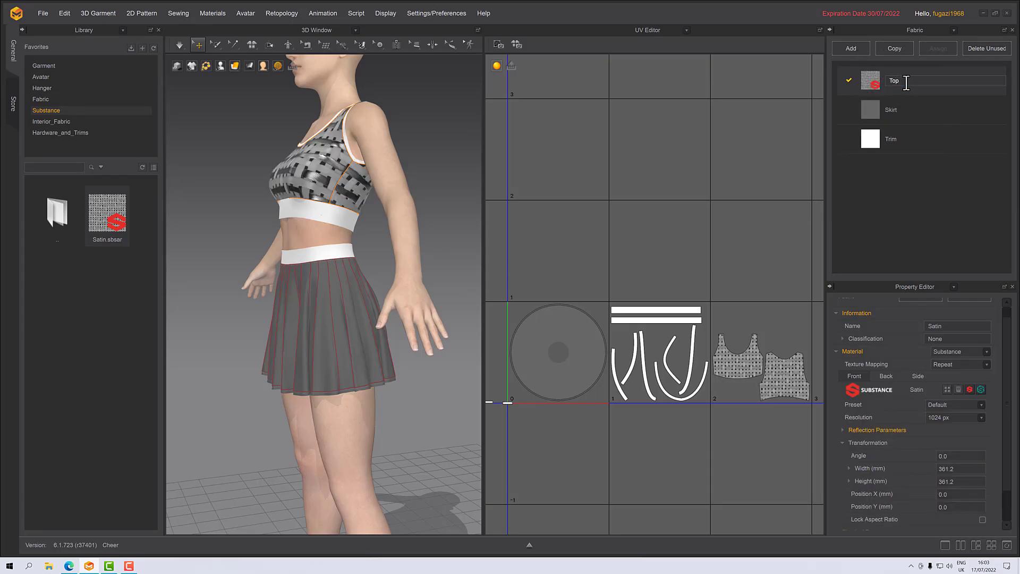
{"action": "key", "text": "Return"}
Examine the scale of the satin weave on the front of the top in the 3D view
{"action": "scroll", "coordinate": [398, 241], "scroll_direction": "up", "scroll_amount": 4}
{"action": "right_click_drag", "start_coordinate": [398, 240], "coordinate": [403, 232]}
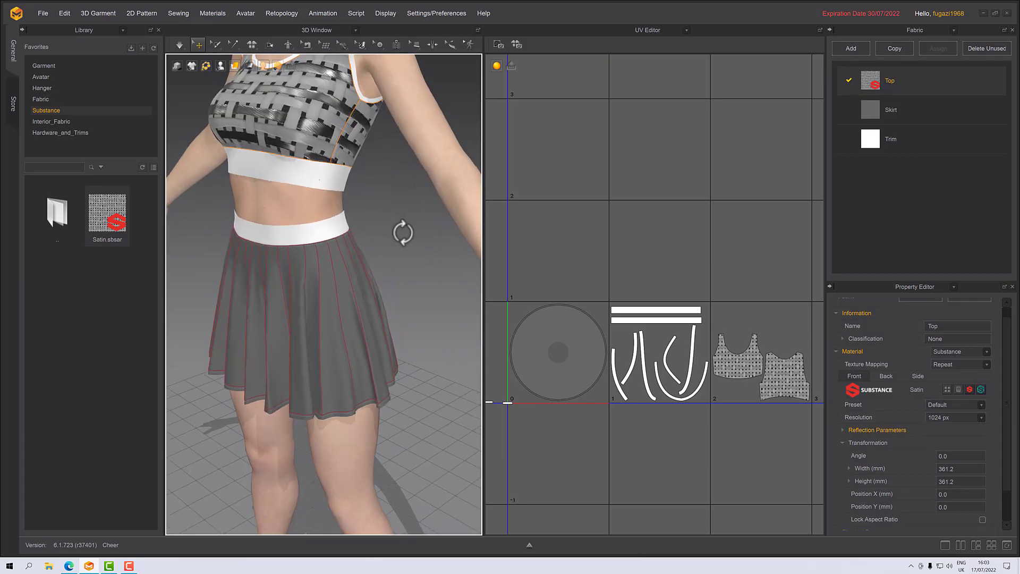
{"action": "middle_click_drag", "start_coordinate": [352, 234], "coordinate": [387, 346]}
{"action": "middle_click_drag", "start_coordinate": [362, 275], "coordinate": [382, 346]}
{"action": "scroll", "coordinate": [346, 263], "scroll_direction": "up", "scroll_amount": 4}
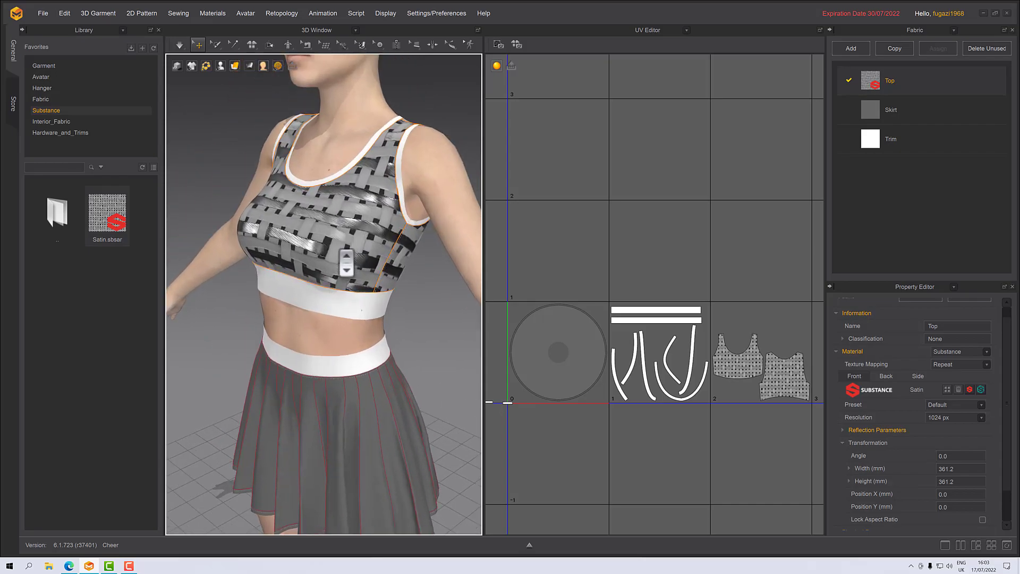
{"action": "right_click_drag", "start_coordinate": [346, 266], "coordinate": [348, 241]}
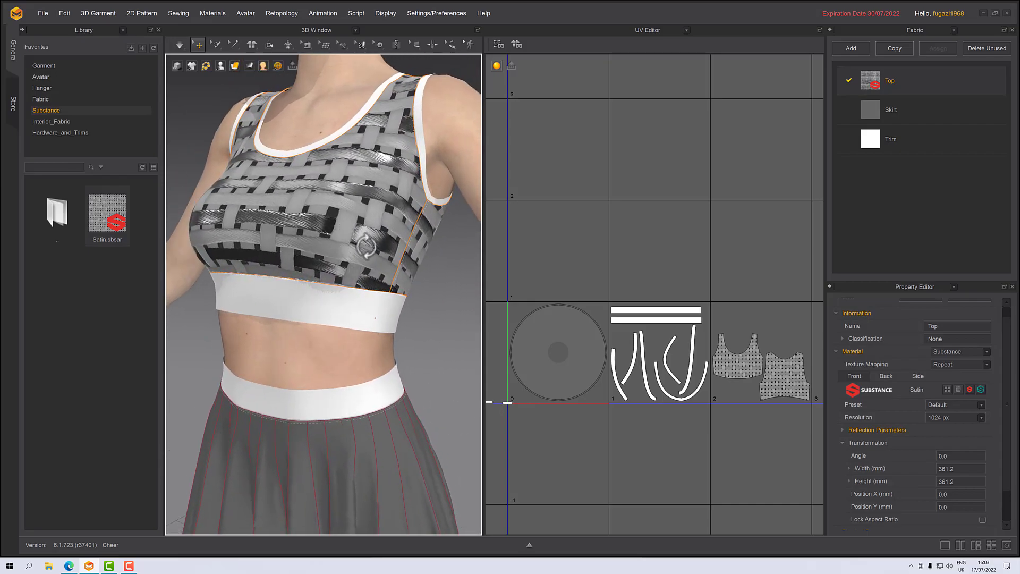
{"action": "scroll", "coordinate": [392, 266], "scroll_direction": "up", "scroll_amount": 3}
{"action": "scroll", "coordinate": [392, 267], "scroll_direction": "up", "scroll_amount": 2}
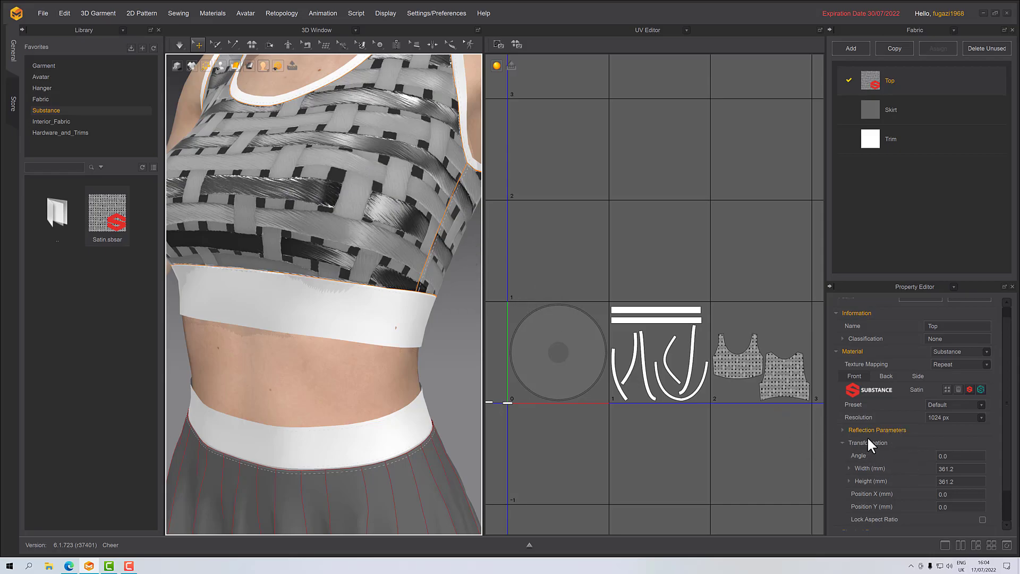
Set the Top fabric's texture width to 15 mm with the aspect ratio locked, and check the weave on the garment
{"action": "scroll", "coordinate": [882, 441], "scroll_direction": "down", "scroll_amount": 1}
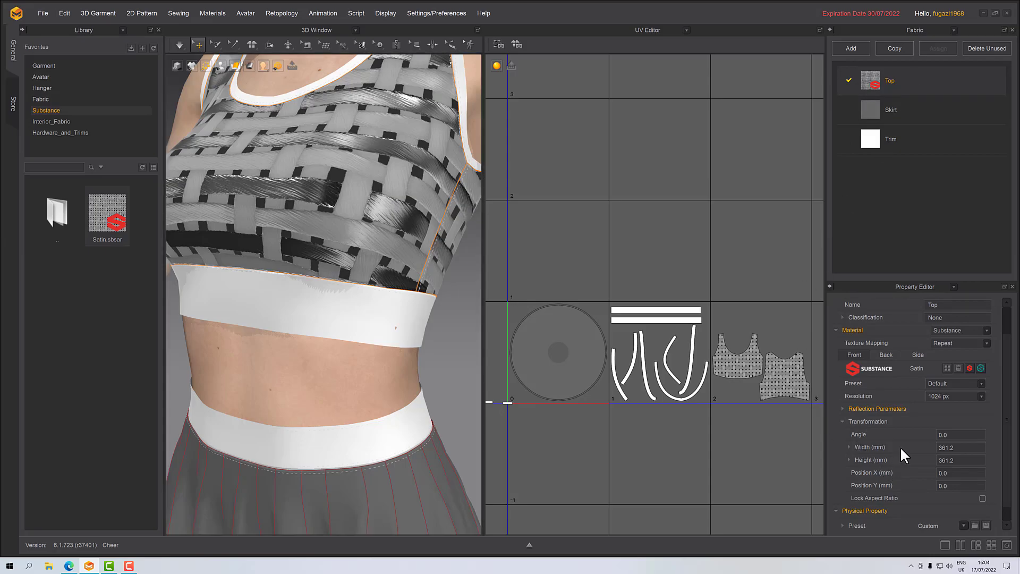
{"action": "double_click", "coordinate": [957, 449]}
{"action": "left_click", "coordinate": [981, 499]}
{"action": "type", "text": "15"}
{"action": "key", "text": "Return"}
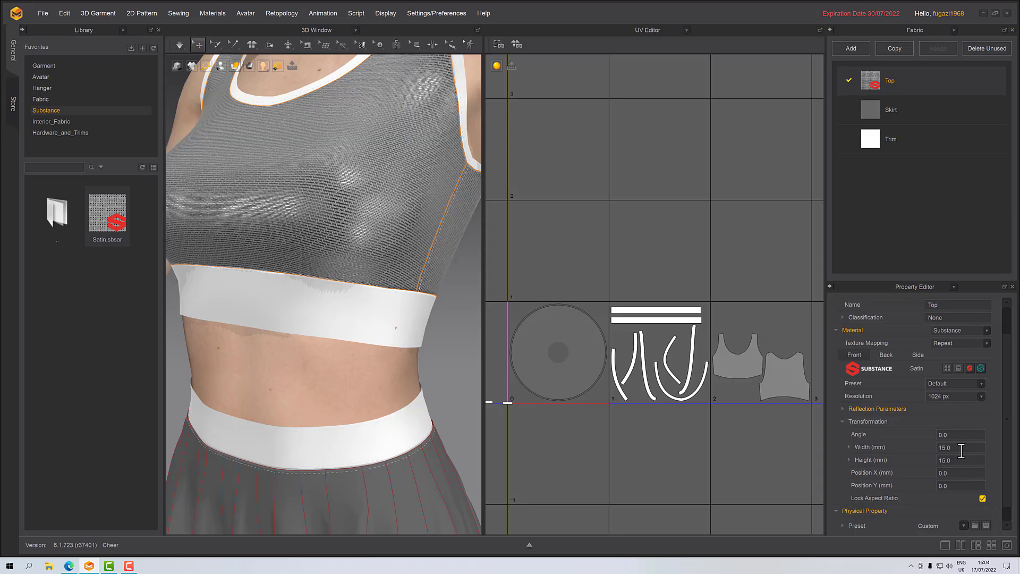
{"action": "scroll", "coordinate": [272, 313], "scroll_direction": "up", "scroll_amount": 10}
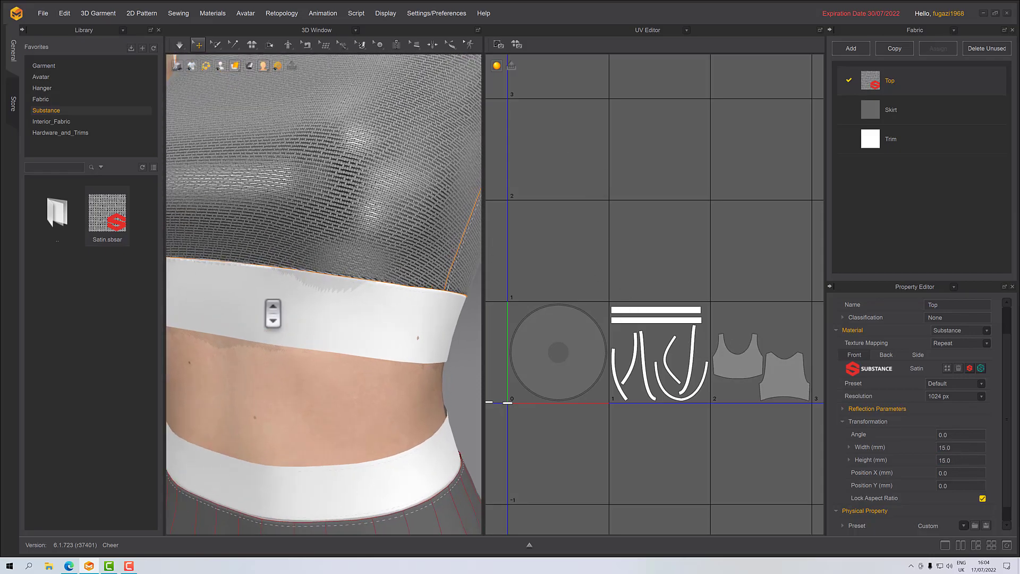
{"action": "scroll", "coordinate": [327, 312], "scroll_direction": "down", "scroll_amount": 10}
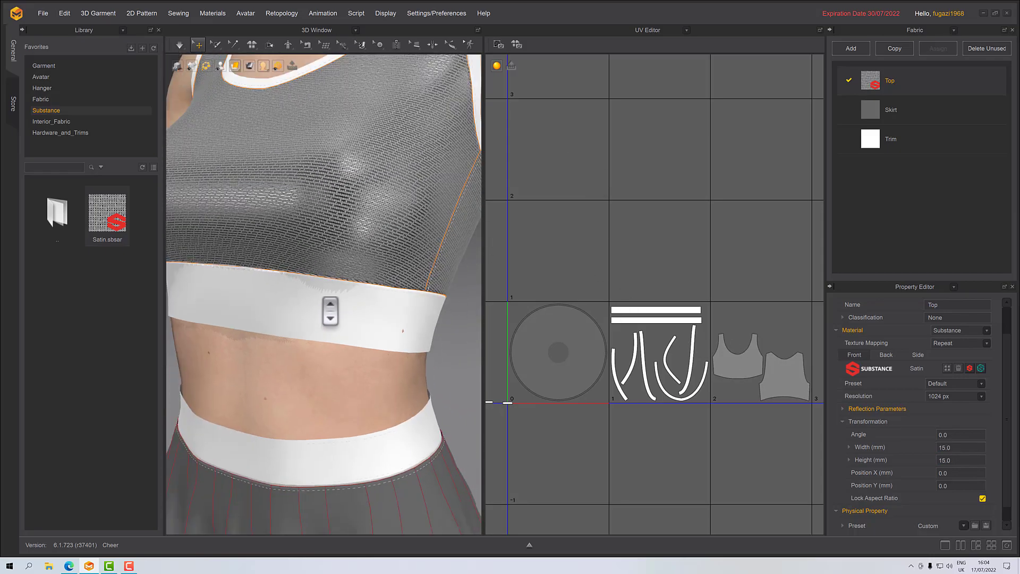
{"action": "right_click_drag", "start_coordinate": [327, 312], "coordinate": [319, 280]}
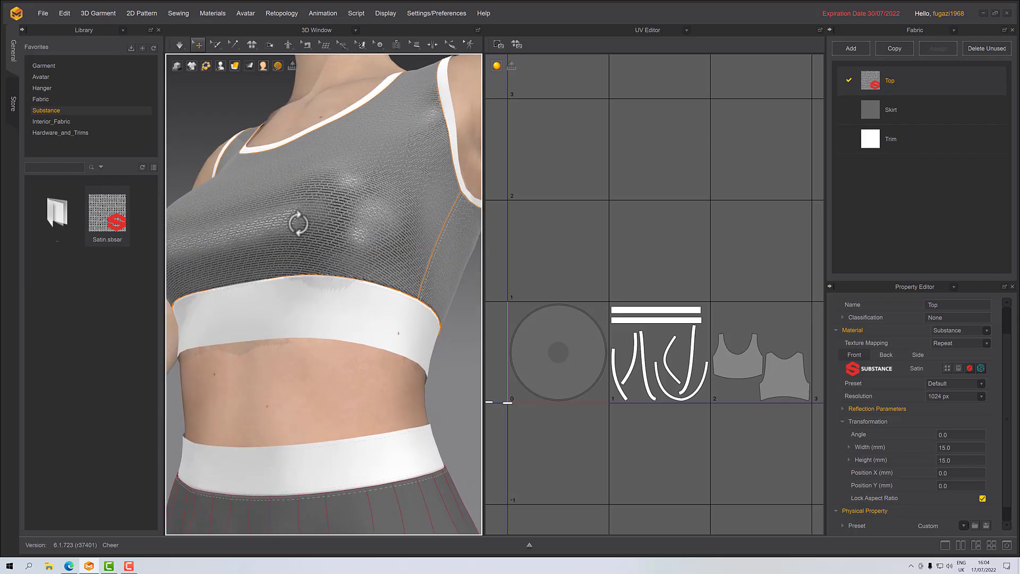
Reduce the Top fabric's texture width to 5 mm and inspect the weave near the lower trim band
{"action": "left_click", "coordinate": [958, 450]}
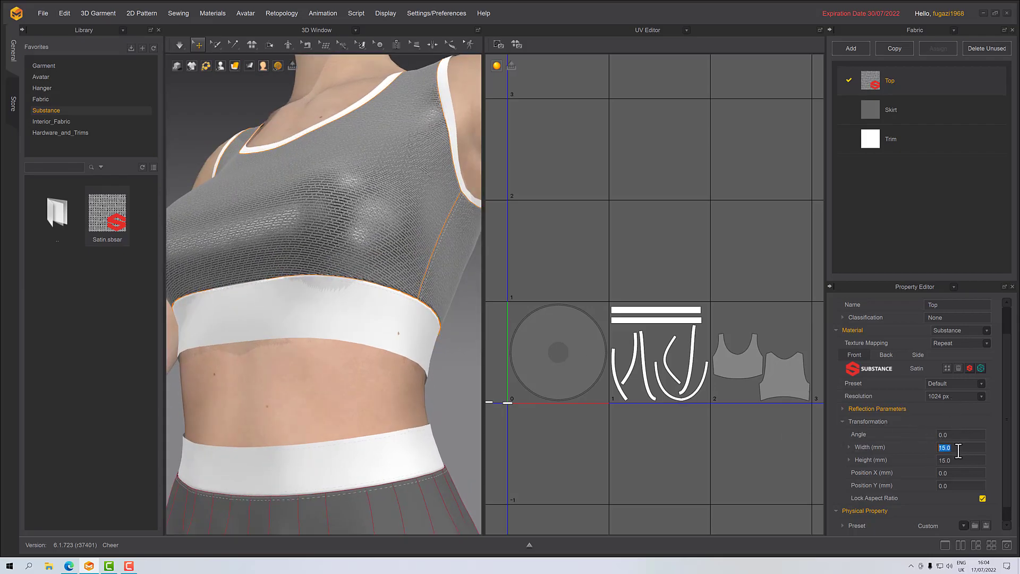
{"action": "type", "text": "5"}
{"action": "key", "text": "Return"}
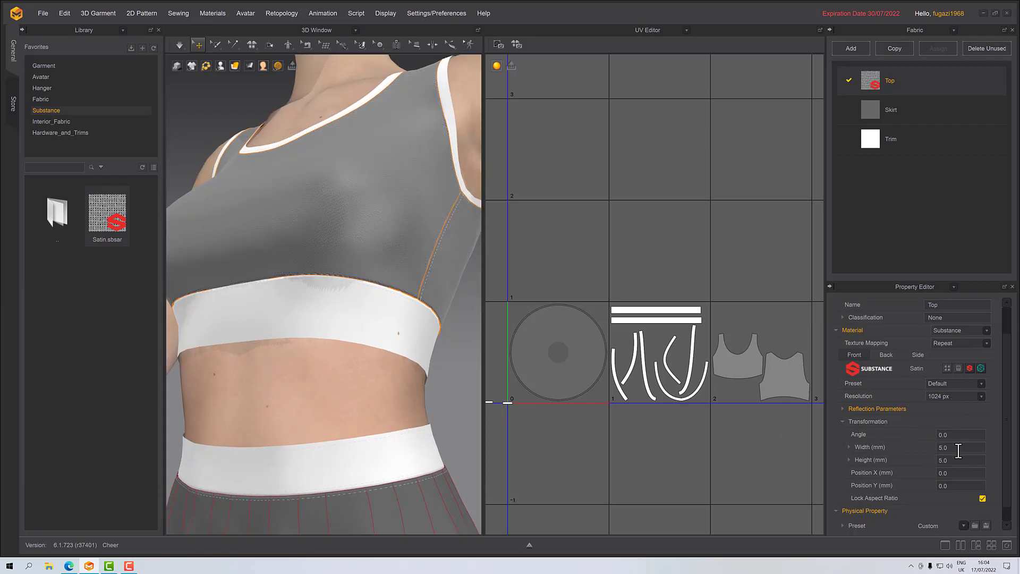
{"action": "scroll", "coordinate": [339, 264], "scroll_direction": "down", "scroll_amount": 2}
{"action": "scroll", "coordinate": [339, 264], "scroll_direction": "up", "scroll_amount": 5}
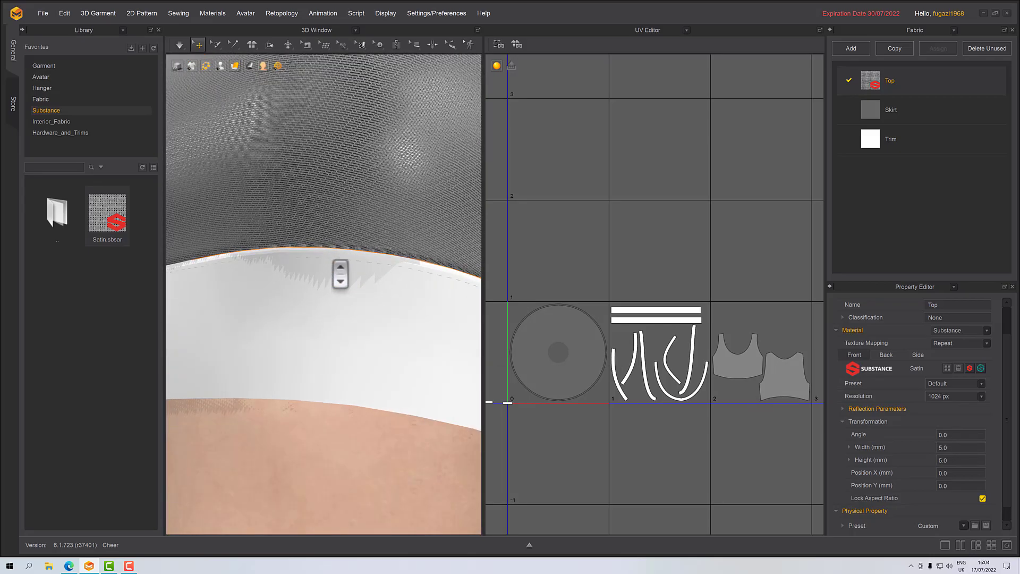
{"action": "right_click_drag", "start_coordinate": [335, 258], "coordinate": [336, 274]}
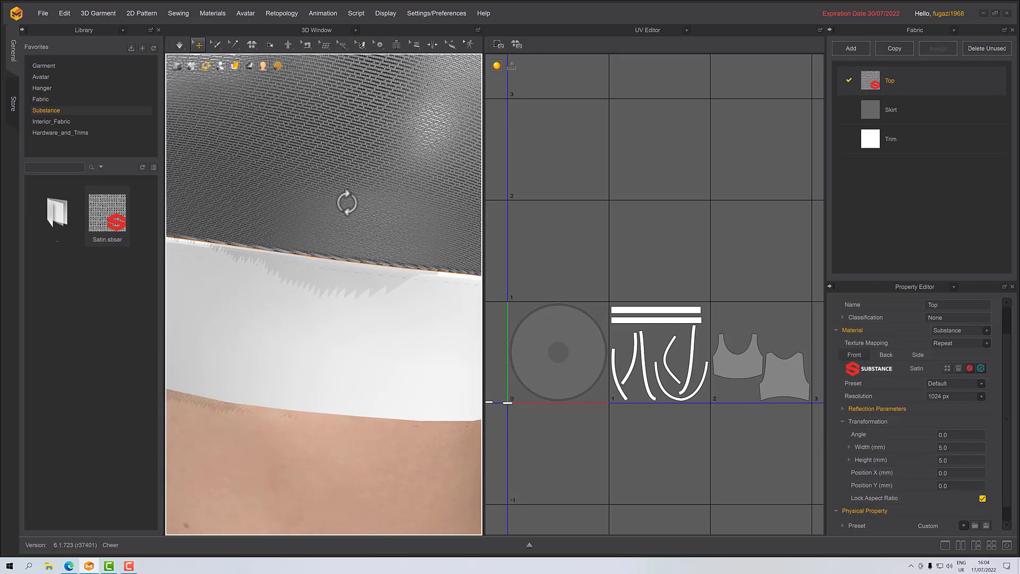
{"action": "scroll", "coordinate": [382, 208], "scroll_direction": "down", "scroll_amount": 5}
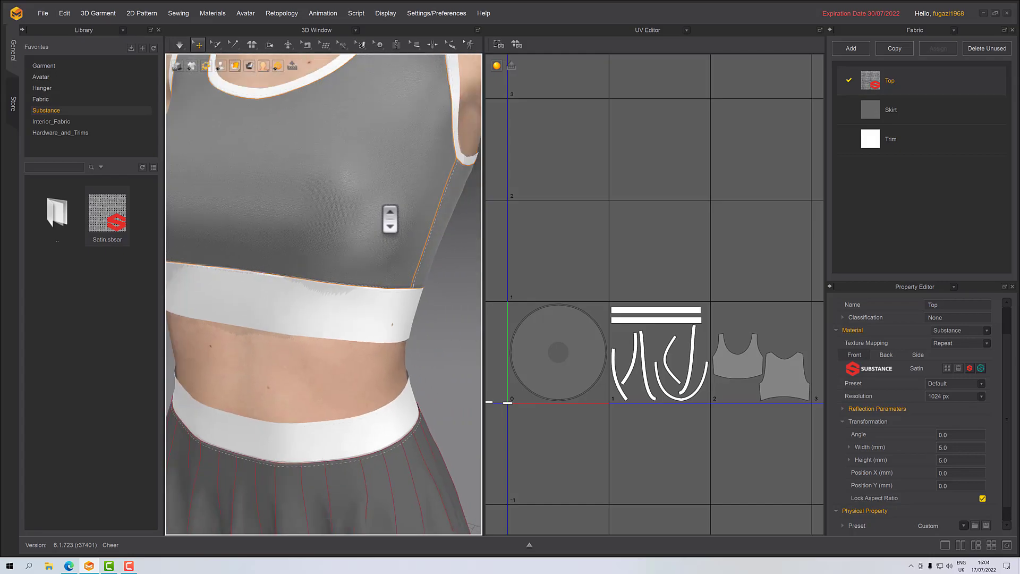
{"action": "right_click_drag", "start_coordinate": [392, 218], "coordinate": [371, 196]}
{"action": "scroll", "coordinate": [370, 195], "scroll_direction": "up", "scroll_amount": 2}
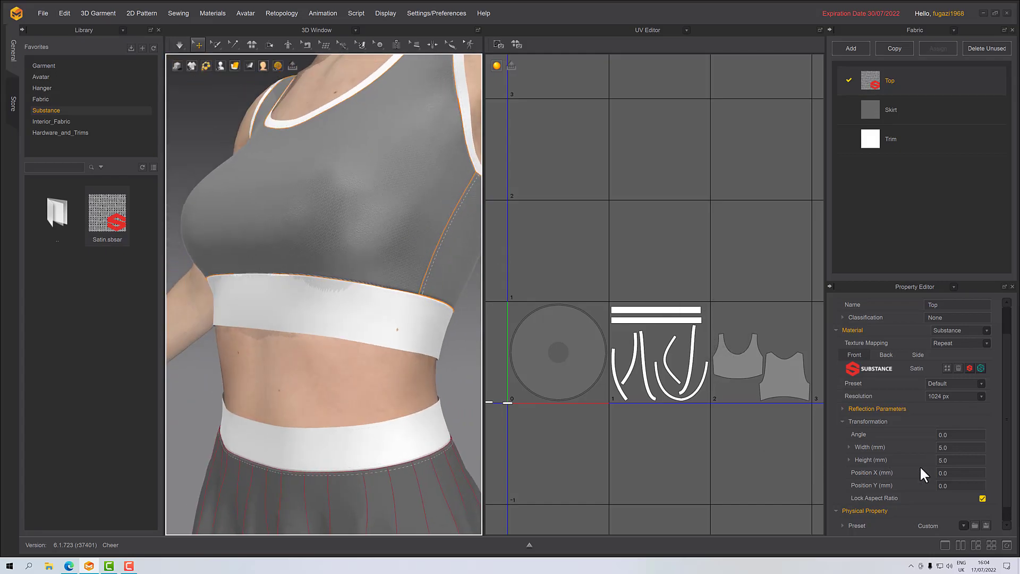
Set the Top fabric's texture angle to 90 and check the weave both up close and across the whole outfit
{"action": "left_click", "coordinate": [952, 436]}
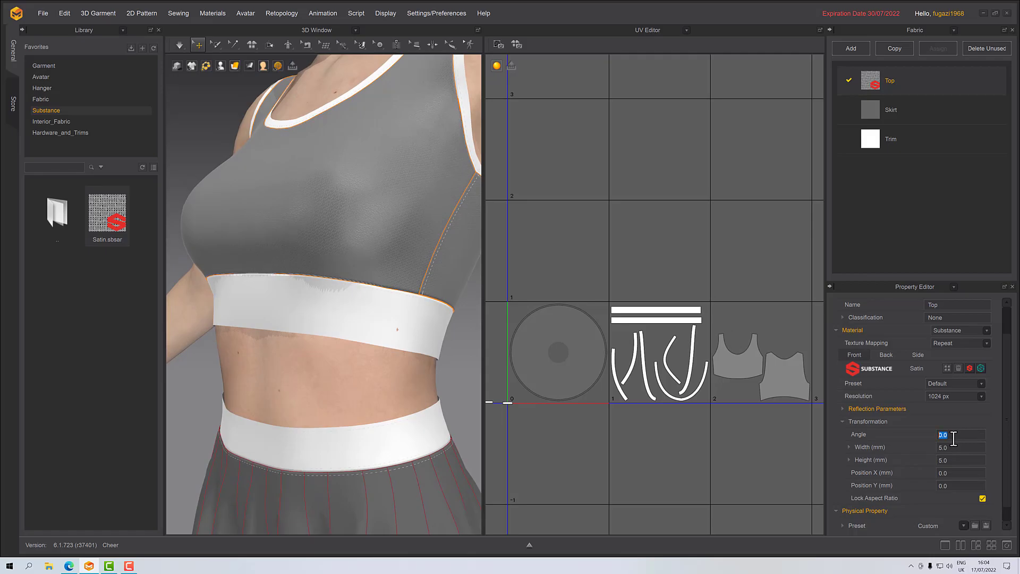
{"action": "type", "text": "90"}
{"action": "scroll", "coordinate": [335, 246], "scroll_direction": "up", "scroll_amount": 6}
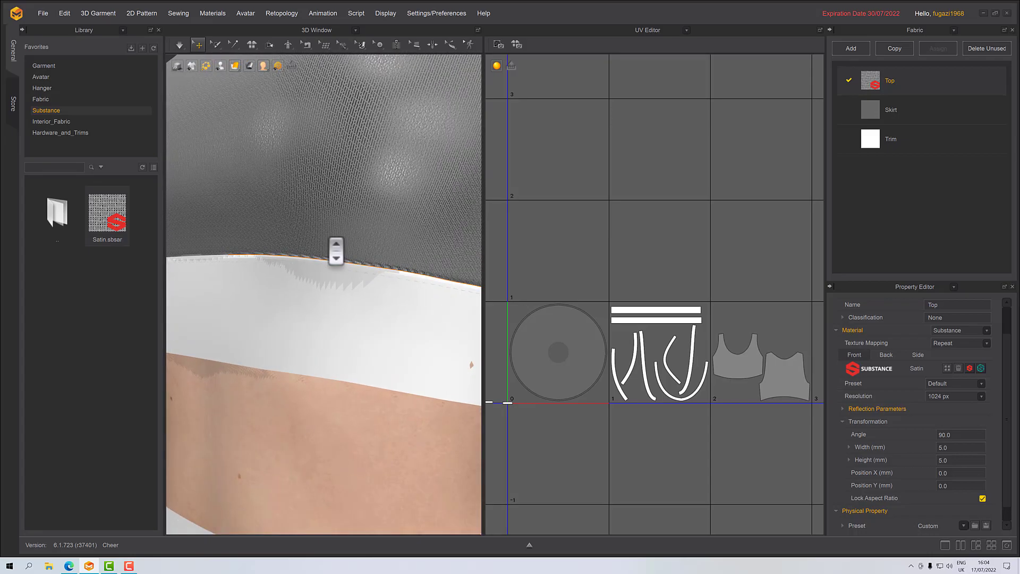
{"action": "scroll", "coordinate": [336, 249], "scroll_direction": "up", "scroll_amount": 3}
{"action": "scroll", "coordinate": [360, 183], "scroll_direction": "down", "scroll_amount": 10}
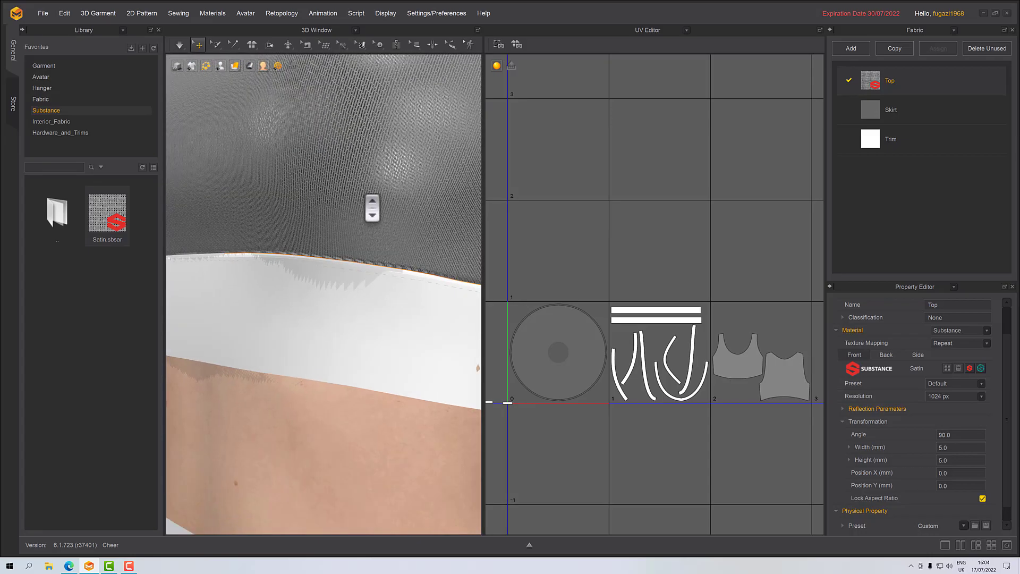
{"action": "right_click_drag", "start_coordinate": [369, 218], "coordinate": [394, 218]}
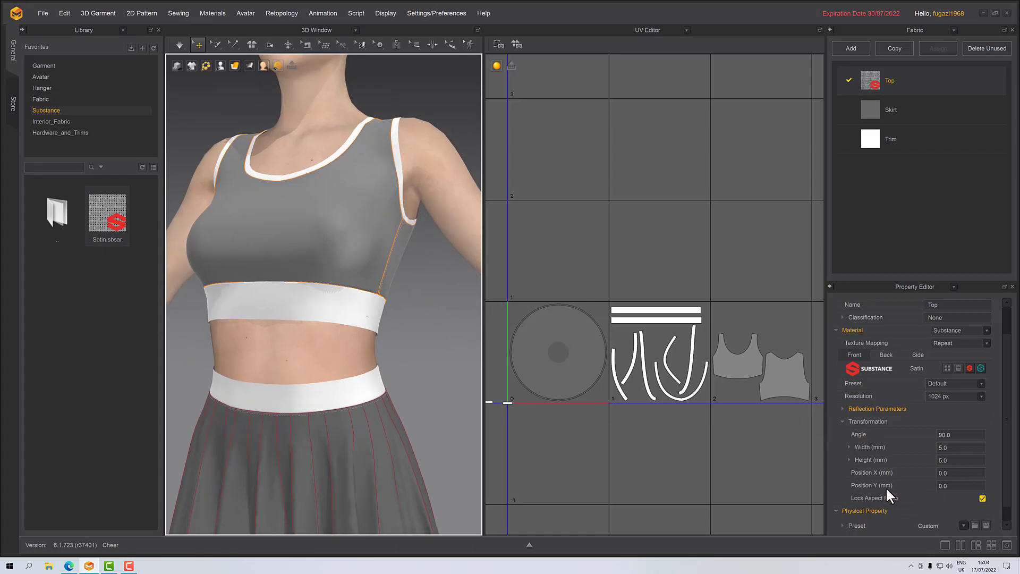
{"action": "scroll", "coordinate": [885, 487], "scroll_direction": "down", "scroll_amount": 1}
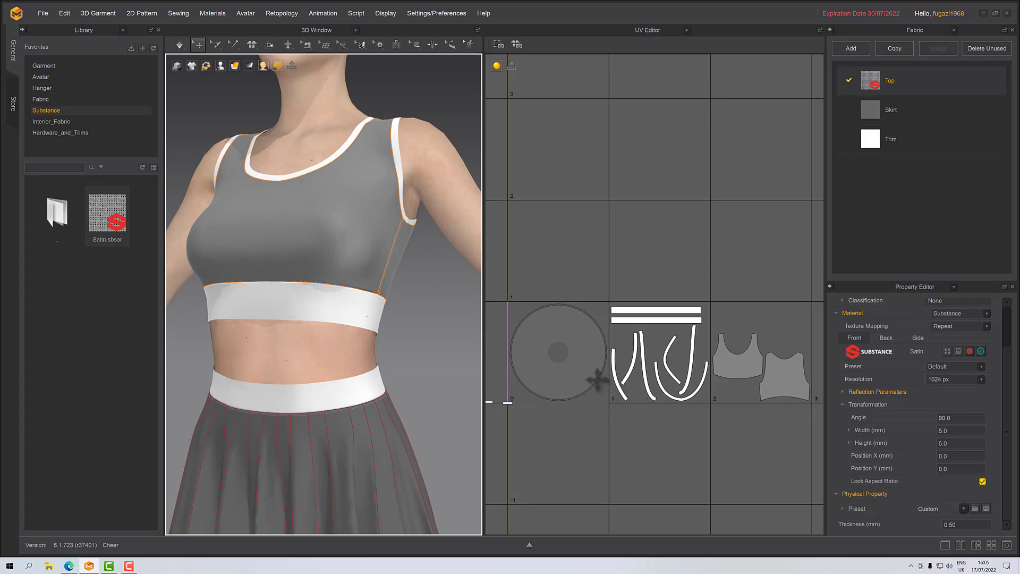
{"action": "scroll", "coordinate": [385, 321], "scroll_direction": "down", "scroll_amount": 2}
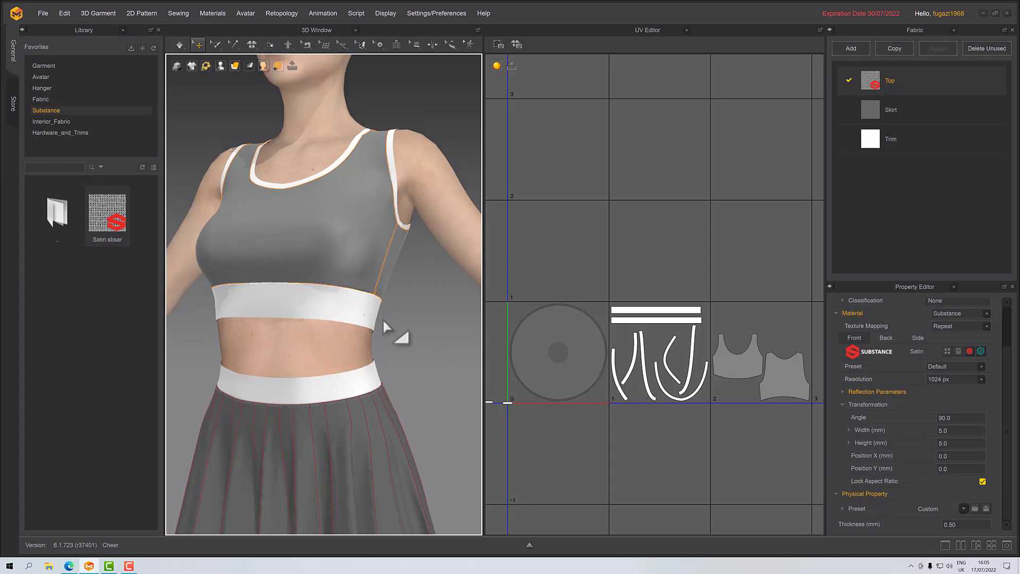
{"action": "scroll", "coordinate": [392, 333], "scroll_direction": "down", "scroll_amount": 4}
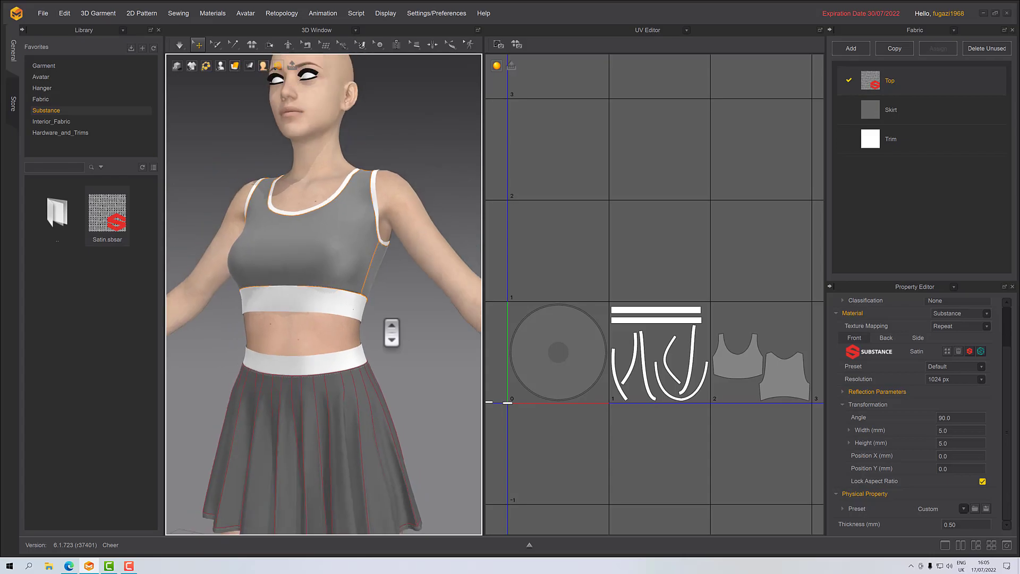
Assign the Satin.sbsar substance from the library to the Skirt fabric and rename the fabric back to Skirt
{"action": "left_click", "coordinate": [913, 112]}
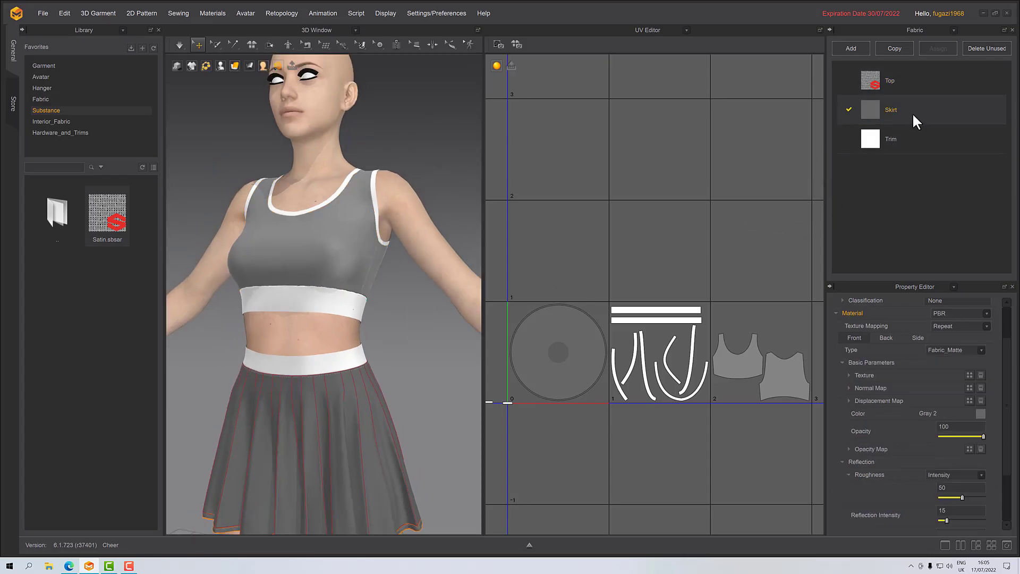
{"action": "scroll", "coordinate": [308, 416], "scroll_direction": "up", "scroll_amount": 3}
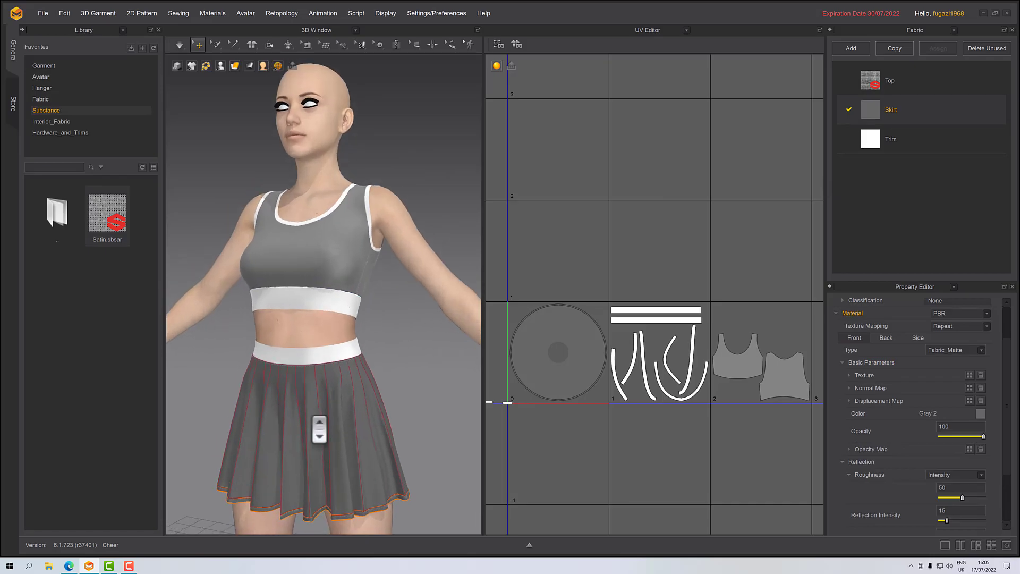
{"action": "middle_click_drag", "start_coordinate": [388, 387], "coordinate": [395, 289]}
{"action": "scroll", "coordinate": [274, 386], "scroll_direction": "up", "scroll_amount": 4}
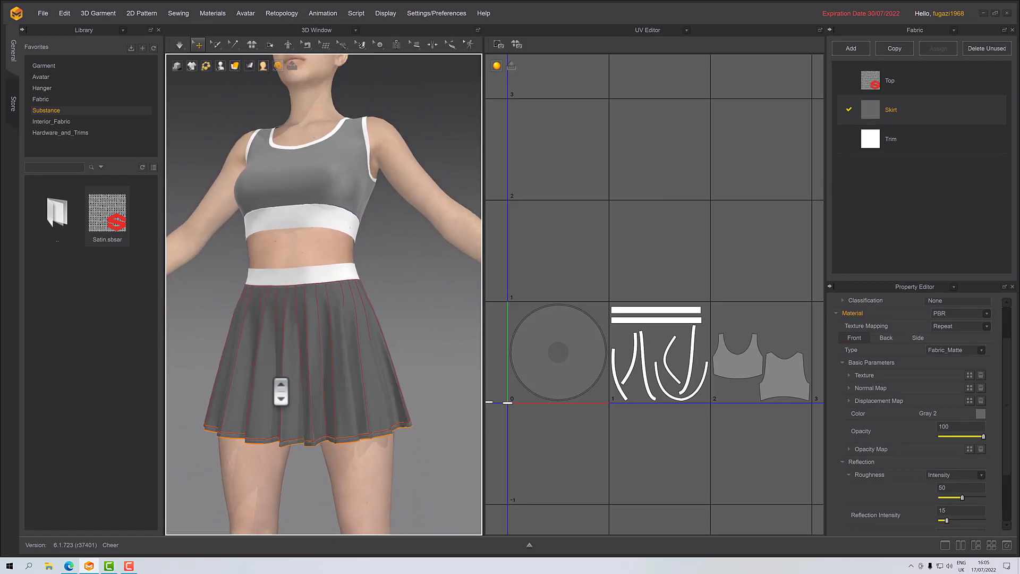
{"action": "scroll", "coordinate": [281, 391], "scroll_direction": "down", "scroll_amount": 3}
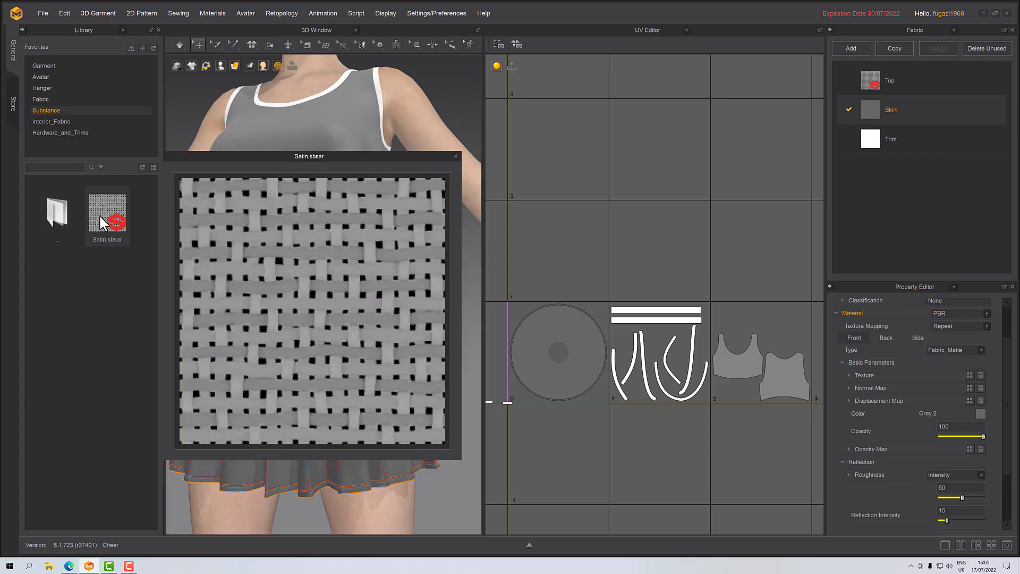
{"action": "left_click_drag", "start_coordinate": [92, 232], "coordinate": [932, 109]}
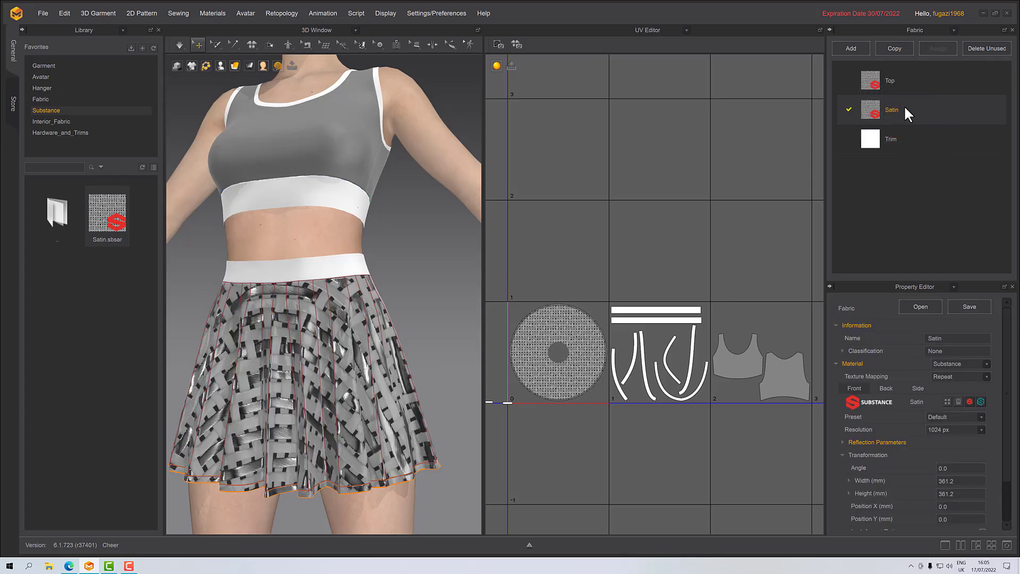
{"action": "double_click", "coordinate": [902, 107]}
{"action": "type", "text": "Skirt"}
{"action": "key", "text": "Return"}
Examine the scale and direction of the satin weave around the skirt and on its circular UV pattern
{"action": "right_click_drag", "start_coordinate": [291, 352], "coordinate": [268, 391]}
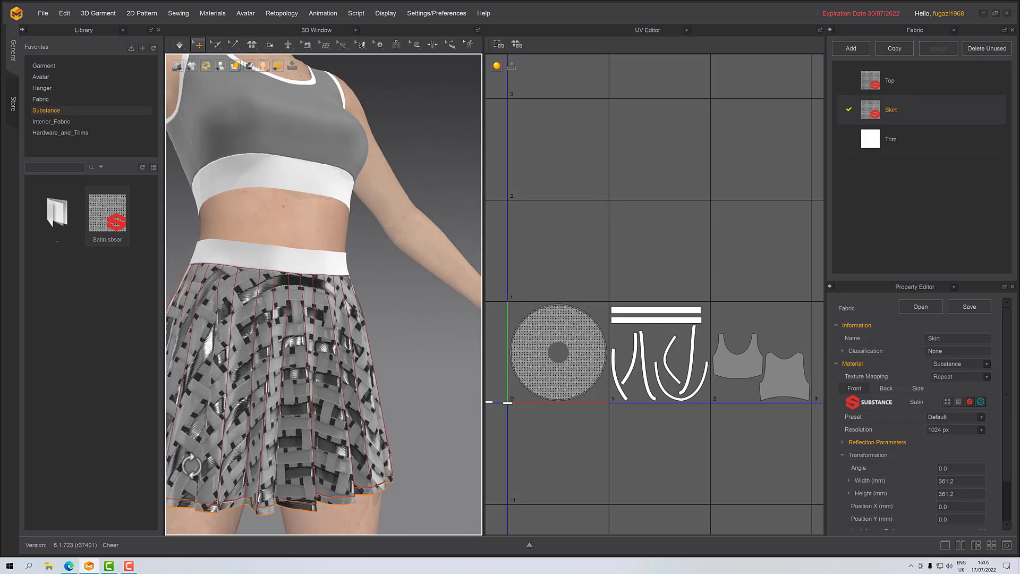
{"action": "right_click_drag", "start_coordinate": [403, 430], "coordinate": [289, 422]}
{"action": "scroll", "coordinate": [553, 391], "scroll_direction": "down", "scroll_amount": 2}
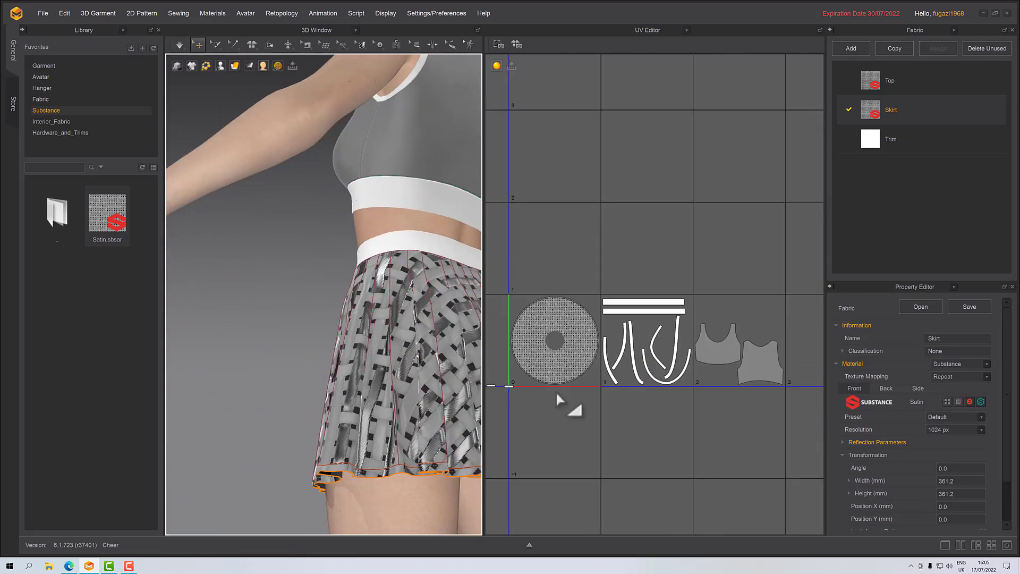
{"action": "scroll", "coordinate": [607, 399], "scroll_direction": "up", "scroll_amount": 4}
{"action": "right_click_drag", "start_coordinate": [399, 423], "coordinate": [426, 405]}
{"action": "scroll", "coordinate": [394, 412], "scroll_direction": "down", "scroll_amount": 2}
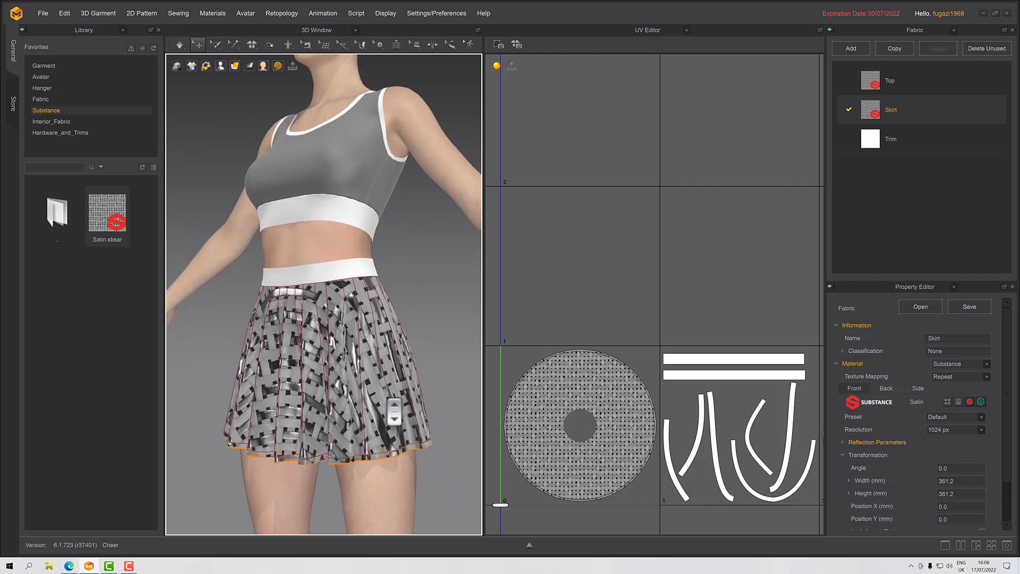
{"action": "scroll", "coordinate": [394, 410], "scroll_direction": "up", "scroll_amount": 2}
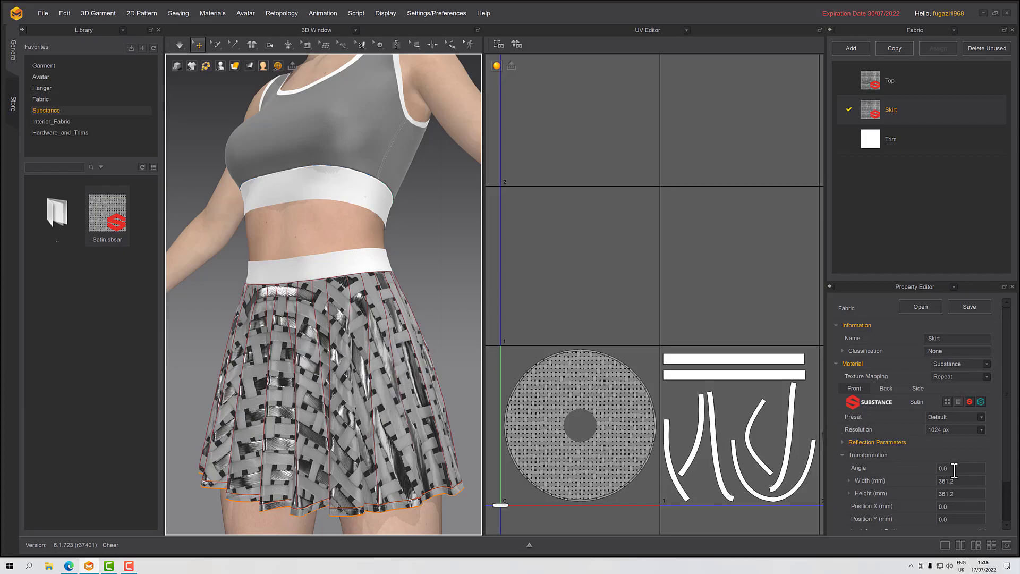
Lock the aspect ratio of the Skirt fabric's texture and set its width to 5 mm
{"action": "scroll", "coordinate": [1003, 473], "scroll_direction": "down", "scroll_amount": 1}
{"action": "scroll", "coordinate": [1006, 488], "scroll_direction": "down", "scroll_amount": 1}
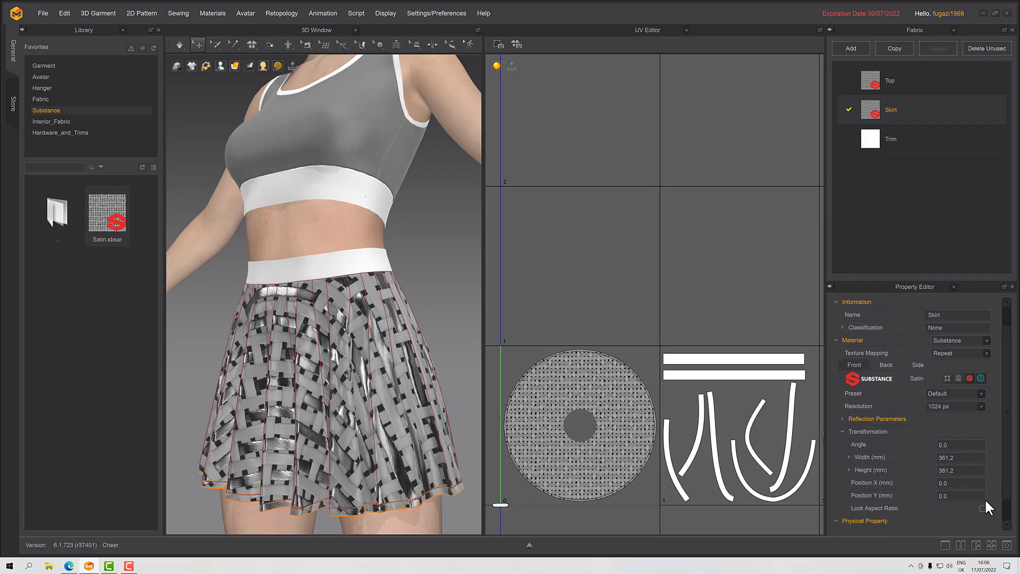
{"action": "left_click", "coordinate": [964, 461]}
{"action": "left_click", "coordinate": [963, 461]}
{"action": "left_click_drag", "start_coordinate": [962, 461], "coordinate": [900, 463]}
{"action": "type", "text": "5"}
{"action": "key", "text": "Return"}
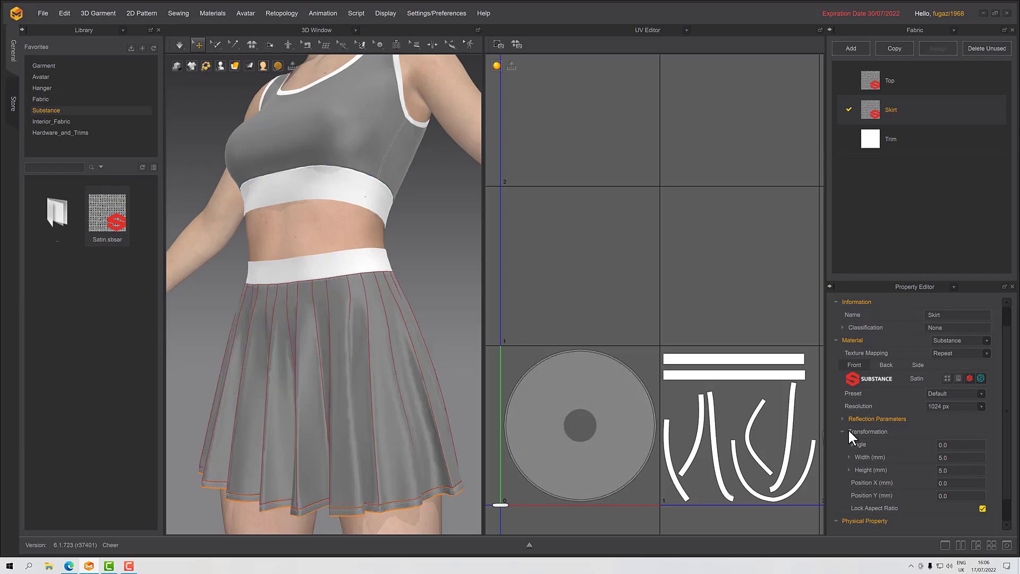
Examine the skirt's satin weave up close below the waistband and from several sides of the whole outfit
{"action": "scroll", "coordinate": [362, 396], "scroll_direction": "up", "scroll_amount": 3}
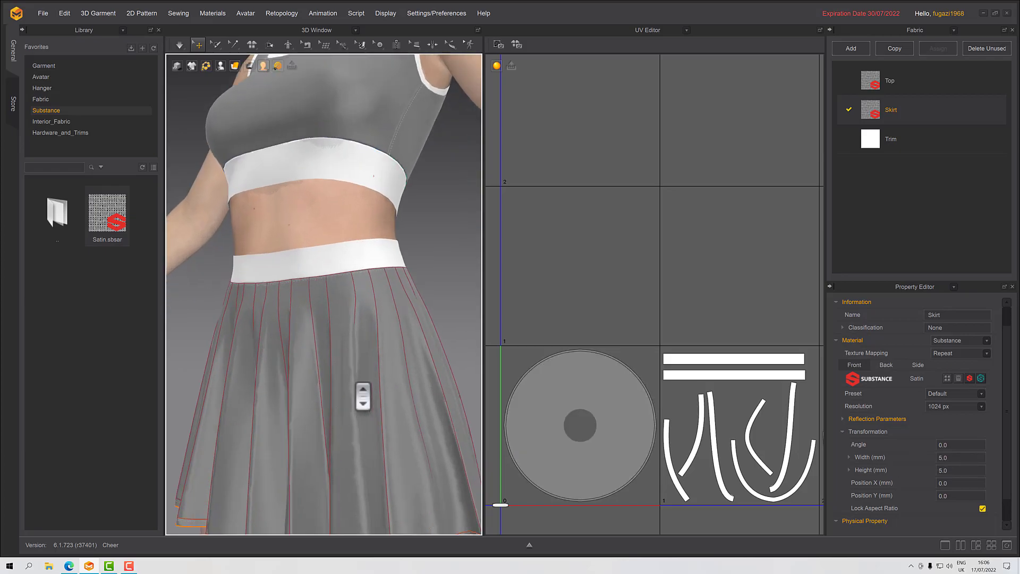
{"action": "scroll", "coordinate": [363, 396], "scroll_direction": "up", "scroll_amount": 10}
{"action": "right_click_drag", "start_coordinate": [359, 399], "coordinate": [370, 375]}
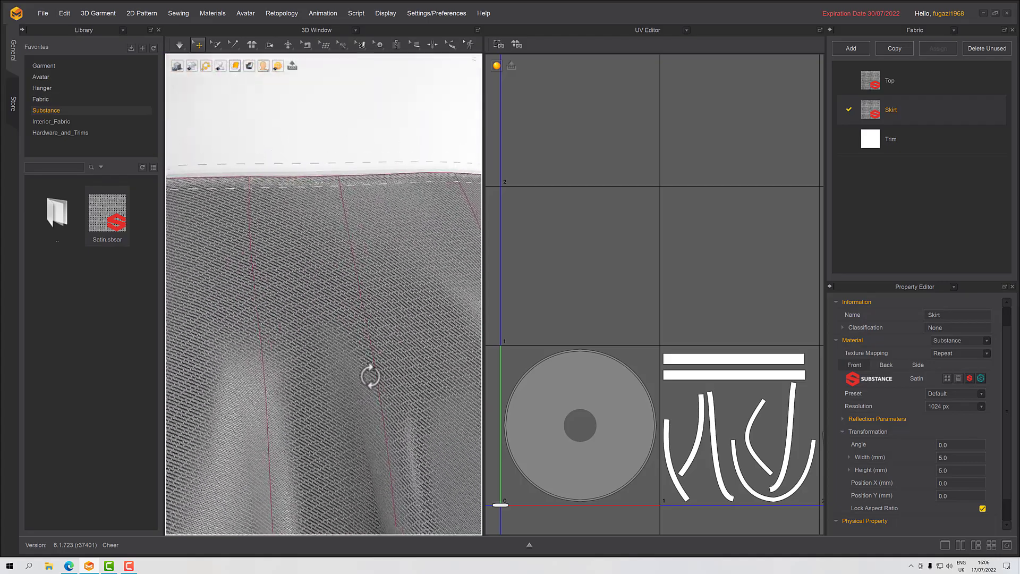
{"action": "scroll", "coordinate": [370, 375], "scroll_direction": "down", "scroll_amount": 10}
{"action": "scroll", "coordinate": [378, 393], "scroll_direction": "down", "scroll_amount": 5}
{"action": "right_click_drag", "start_coordinate": [377, 391], "coordinate": [362, 406]}
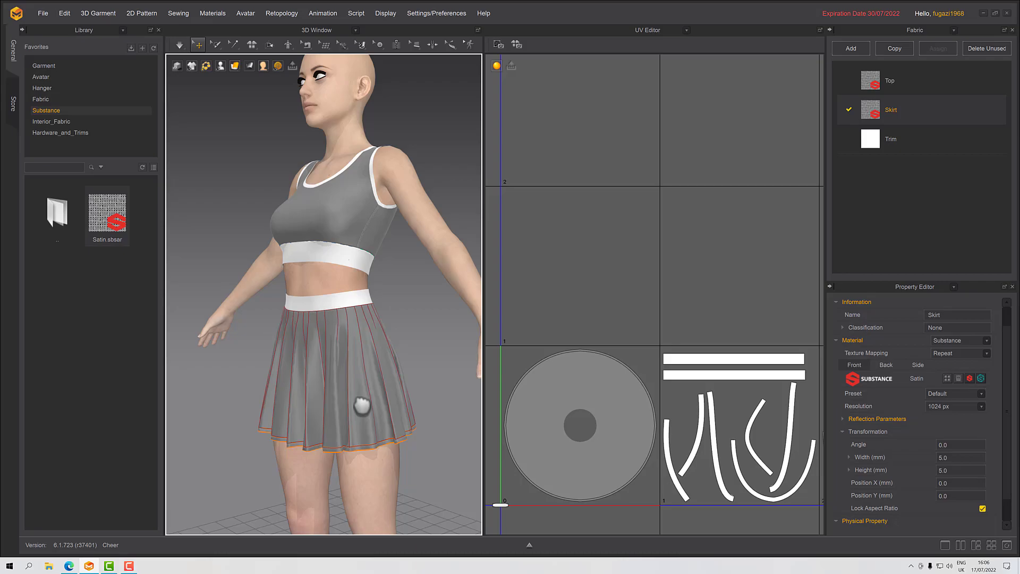
{"action": "mouse_move", "coordinate": [380, 378]}
{"action": "right_mouse_down"}
{"action": "mouse_move", "coordinate": [426, 358]}
{"action": "mouse_move", "coordinate": [422, 376]}
{"action": "mouse_move", "coordinate": [380, 370]}
{"action": "mouse_move", "coordinate": [357, 349]}
{"action": "mouse_move", "coordinate": [371, 364]}
{"action": "right_mouse_up"}
{"action": "scroll", "coordinate": [388, 375], "scroll_direction": "down", "scroll_amount": 4}
{"action": "scroll", "coordinate": [384, 378], "scroll_direction": "up", "scroll_amount": 4}
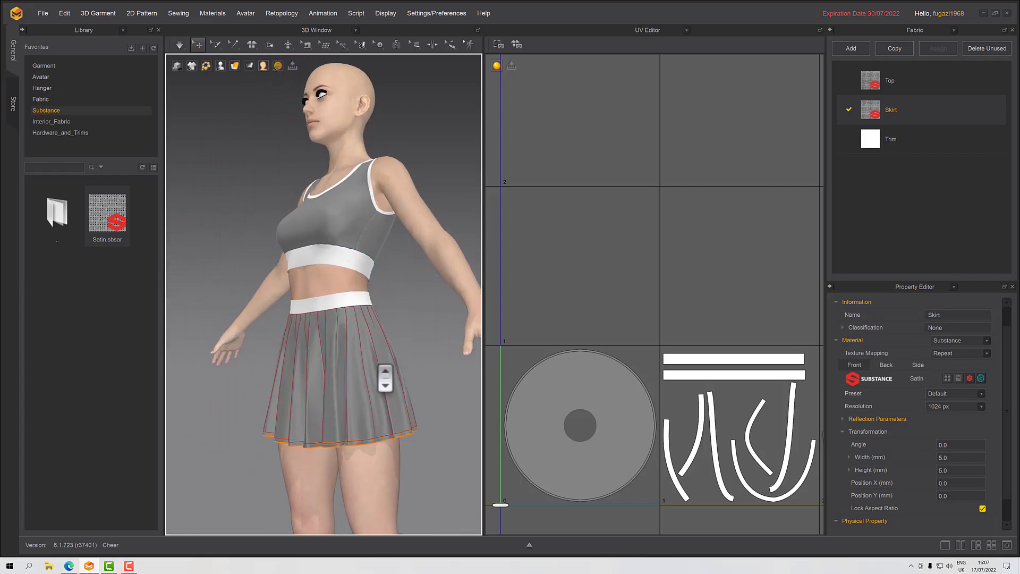
{"action": "right_click_drag", "start_coordinate": [356, 291], "coordinate": [296, 249]}
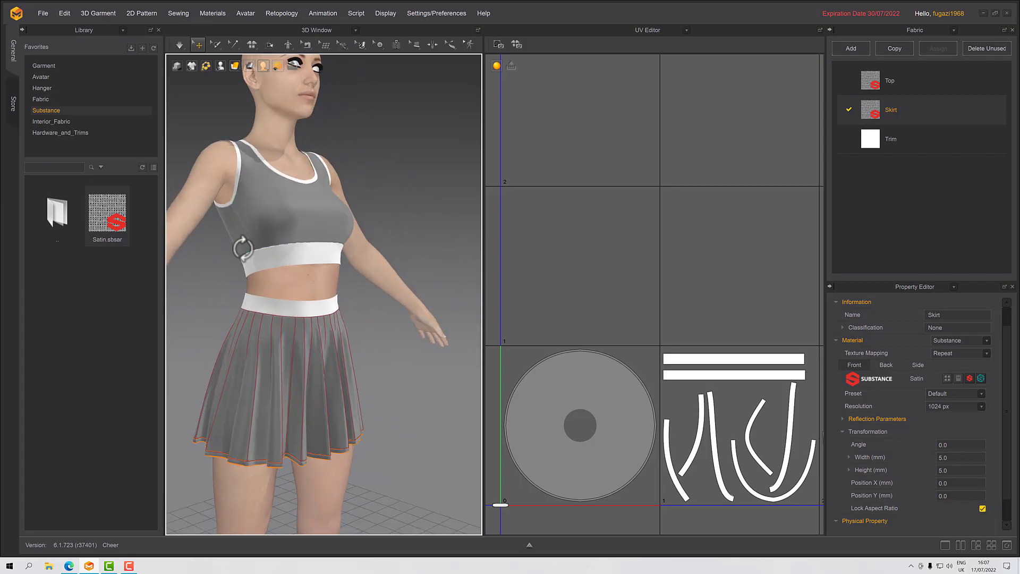
Assign double_rib_stitch.sbsar from the parent Substance folder to the Trim fabric and rename the fabric Trim
{"action": "double_click", "coordinate": [54, 212]}
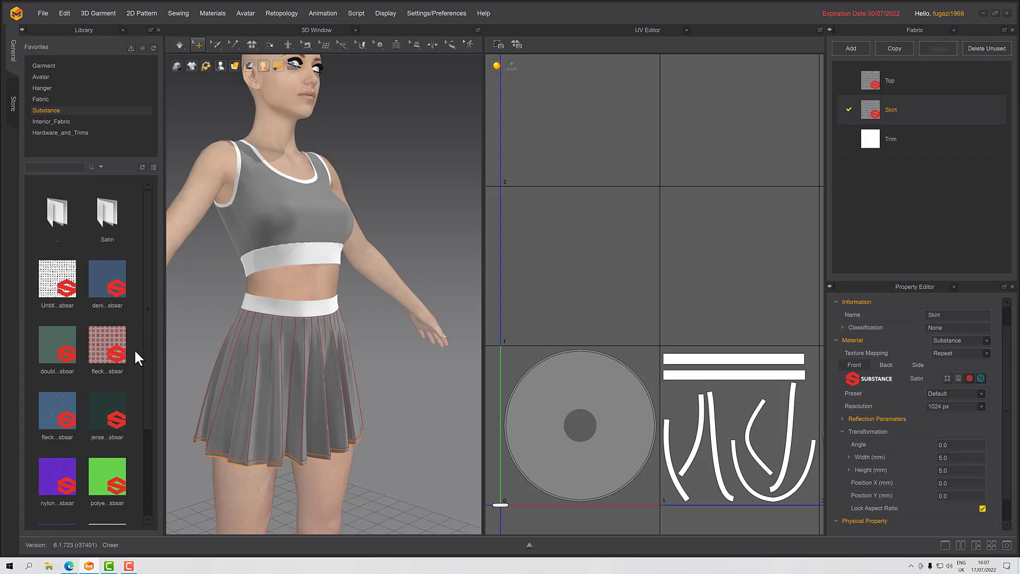
{"action": "mouse_move", "coordinate": [94, 285]}
{"action": "mouse_move", "coordinate": [55, 410]}
{"action": "mouse_move", "coordinate": [46, 353]}
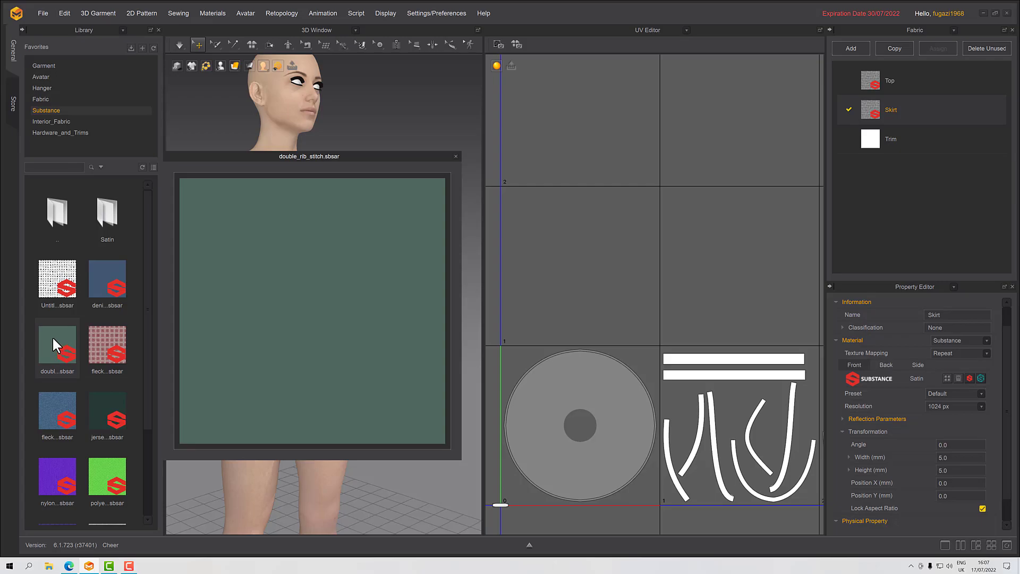
{"action": "left_click_drag", "start_coordinate": [47, 338], "coordinate": [928, 136]}
{"action": "left_click", "coordinate": [917, 137]}
{"action": "type", "text": "Trim"}
{"action": "key", "text": "Return"}
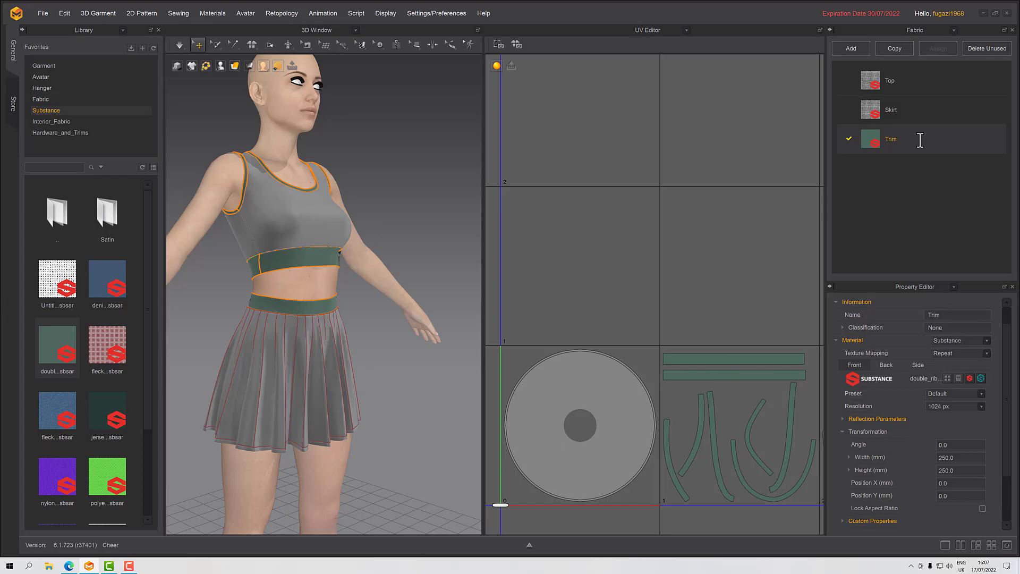
Lock the Trim texture's aspect ratio, set its width to 125 mm, and inspect the rib stitch on the trim bands
{"action": "scroll", "coordinate": [327, 275], "scroll_direction": "up", "scroll_amount": 6}
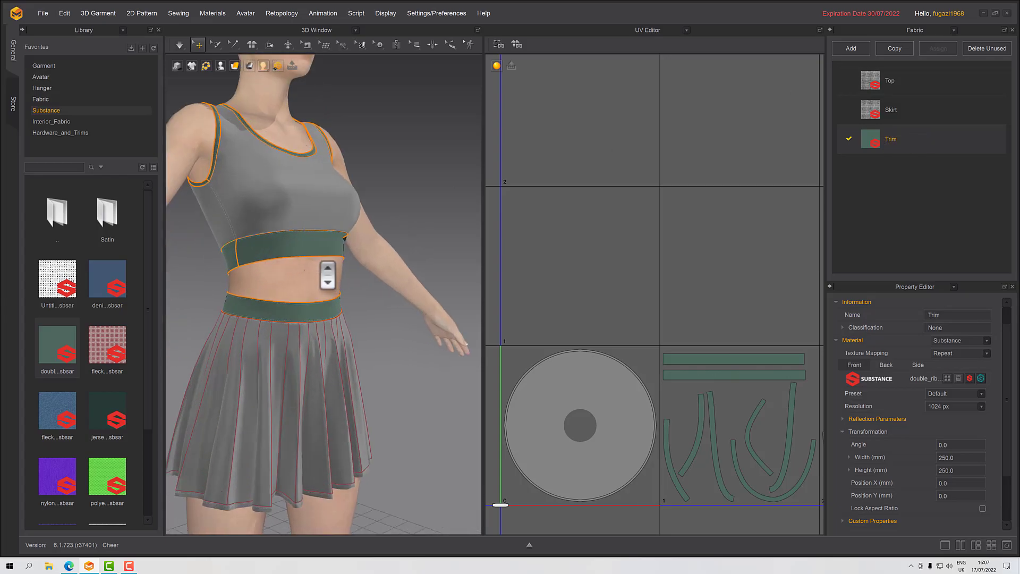
{"action": "scroll", "coordinate": [327, 275], "scroll_direction": "up", "scroll_amount": 2}
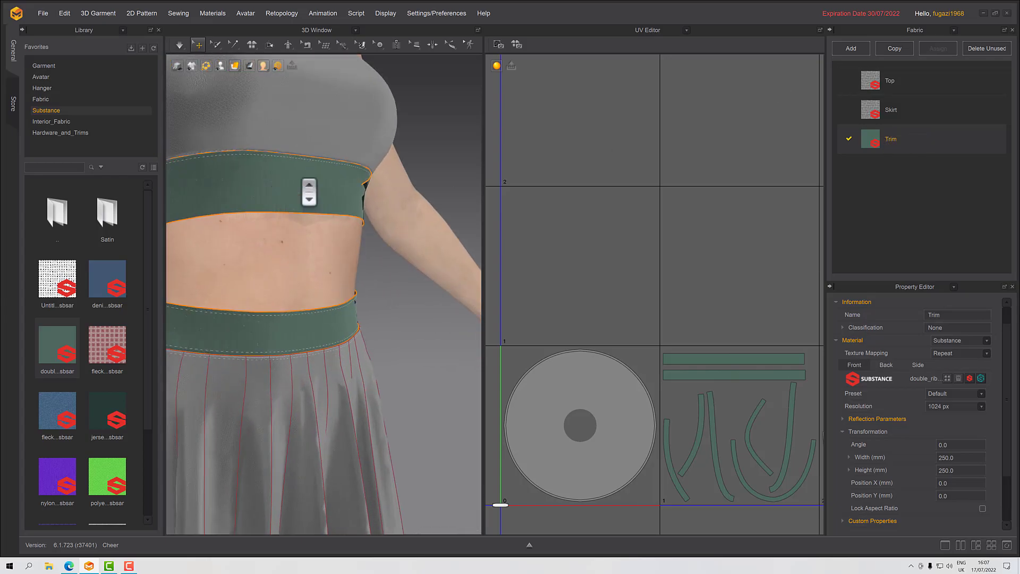
{"action": "right_click_drag", "start_coordinate": [342, 270], "coordinate": [273, 243]}
{"action": "right_click_drag", "start_coordinate": [353, 228], "coordinate": [342, 250]}
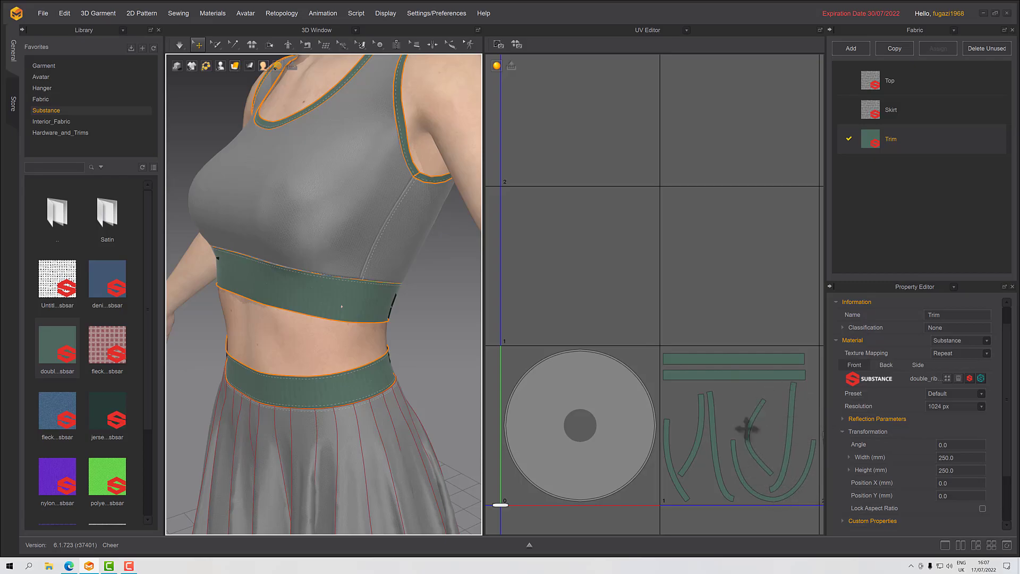
{"action": "scroll", "coordinate": [951, 456], "scroll_direction": "down", "scroll_amount": 1}
{"action": "scroll", "coordinate": [947, 460], "scroll_direction": "down", "scroll_amount": 2}
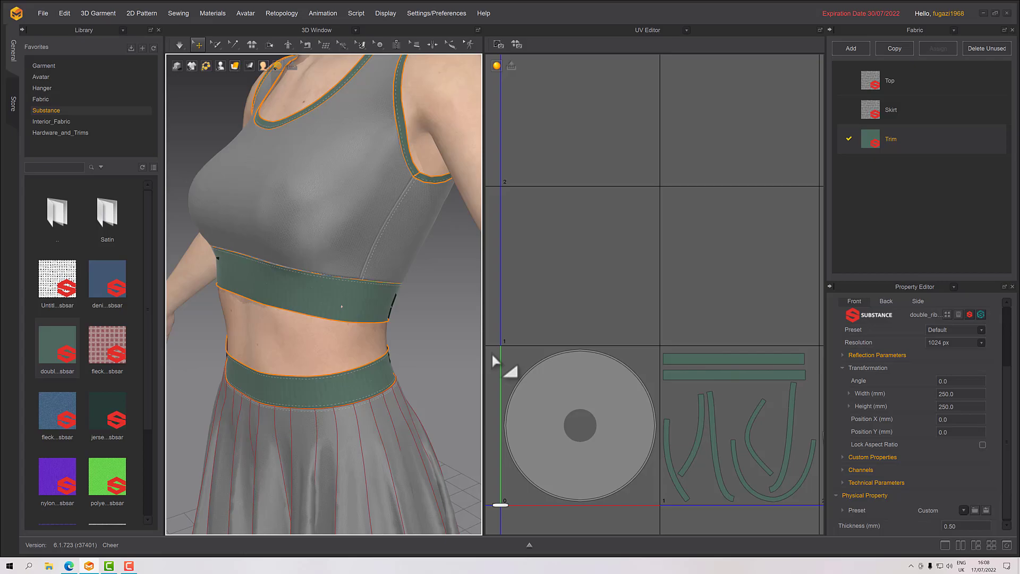
{"action": "left_click", "coordinate": [983, 445]}
{"action": "double_click", "coordinate": [961, 394]}
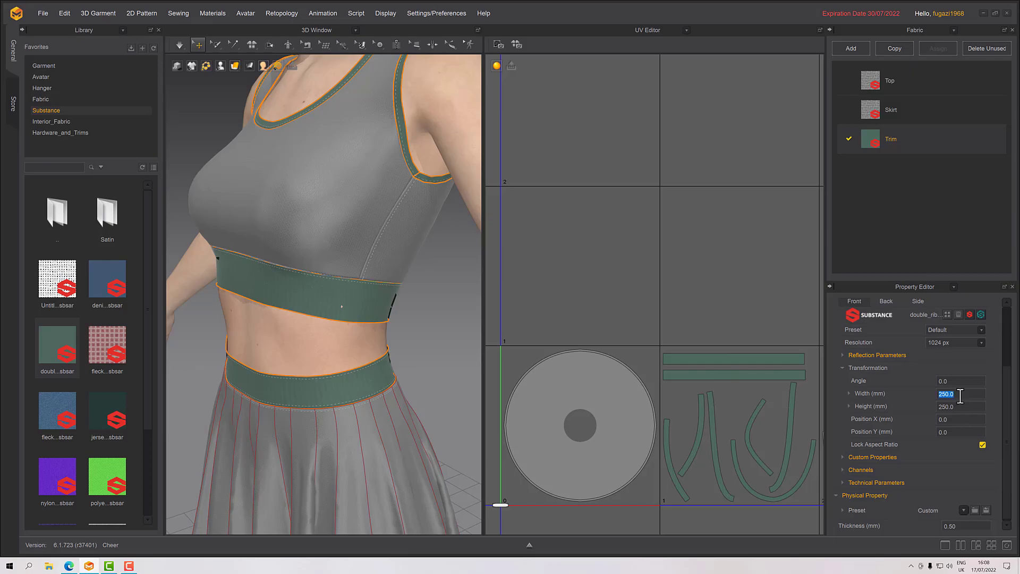
{"action": "type", "text": "125"}
{"action": "key", "text": "Return"}
{"action": "scroll", "coordinate": [297, 281], "scroll_direction": "up", "scroll_amount": 10}
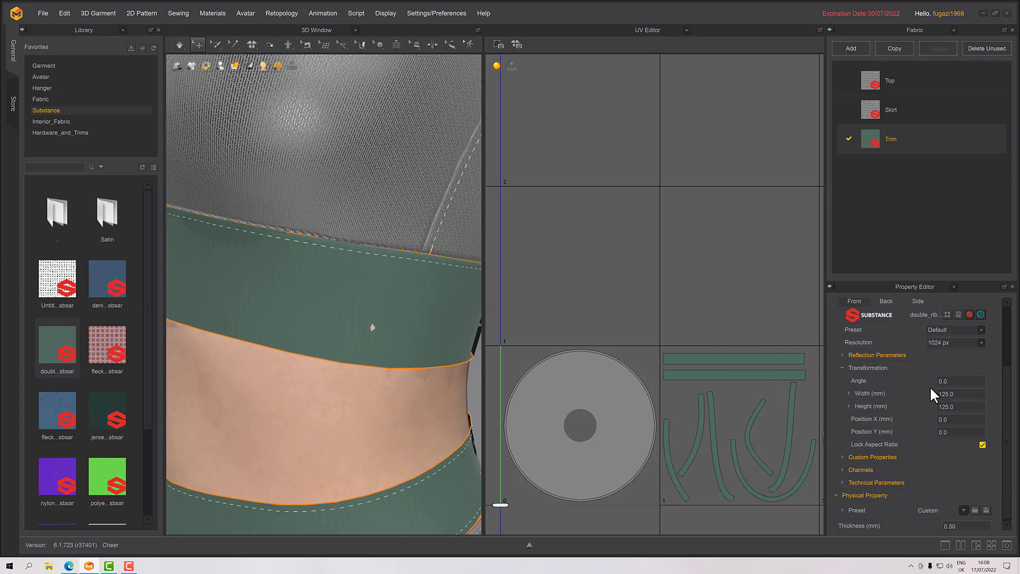
Try a texture width of 32 mm on the Trim fabric
{"action": "left_click", "coordinate": [962, 395]}
{"action": "type", "text": "32"}
{"action": "key", "text": "Return"}
{"action": "scroll", "coordinate": [961, 392], "scroll_direction": "up", "scroll_amount": 1}
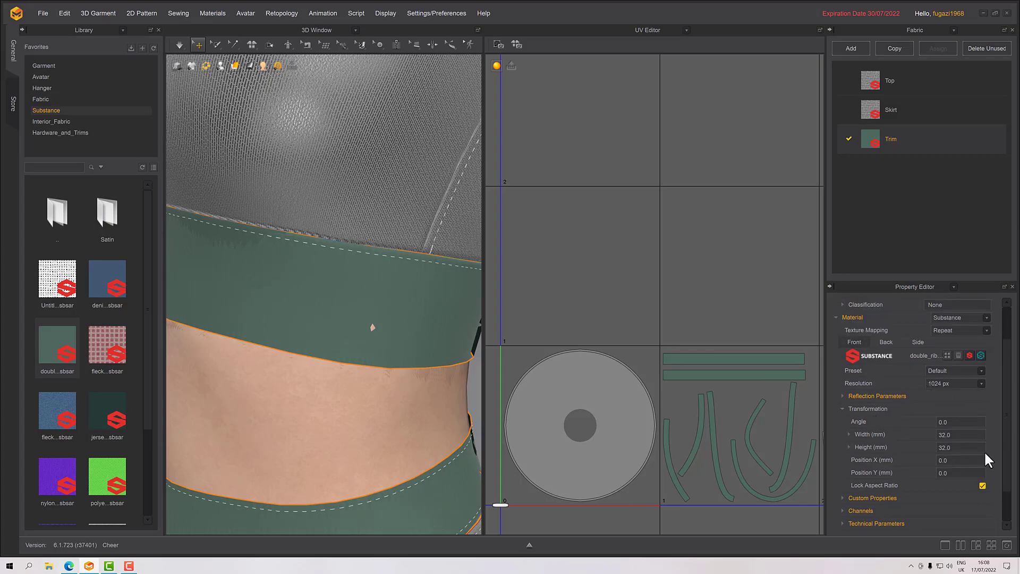
Set the Trim fabric's texture width to 62 mm and check the rib stitch on the lower band of the top
{"action": "left_click", "coordinate": [967, 435]}
{"action": "type", "text": "6"}
{"action": "scroll", "coordinate": [342, 295], "scroll_direction": "down", "scroll_amount": 1}
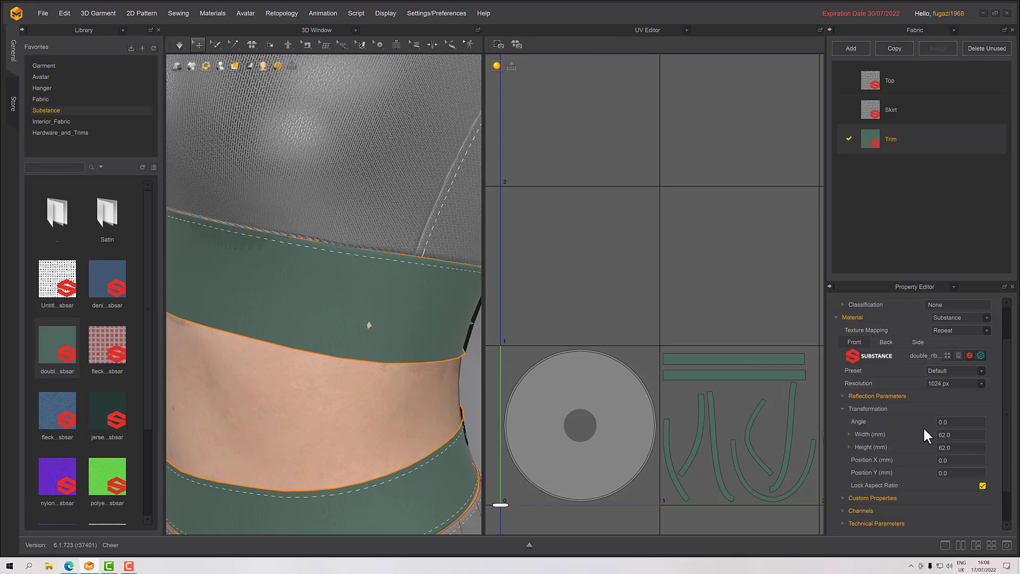
Set the Trim fabric's yarn color to white (FFFFFF) in the substance's custom properties
{"action": "scroll", "coordinate": [925, 430], "scroll_direction": "down", "scroll_amount": 1}
{"action": "left_click", "coordinate": [847, 457]}
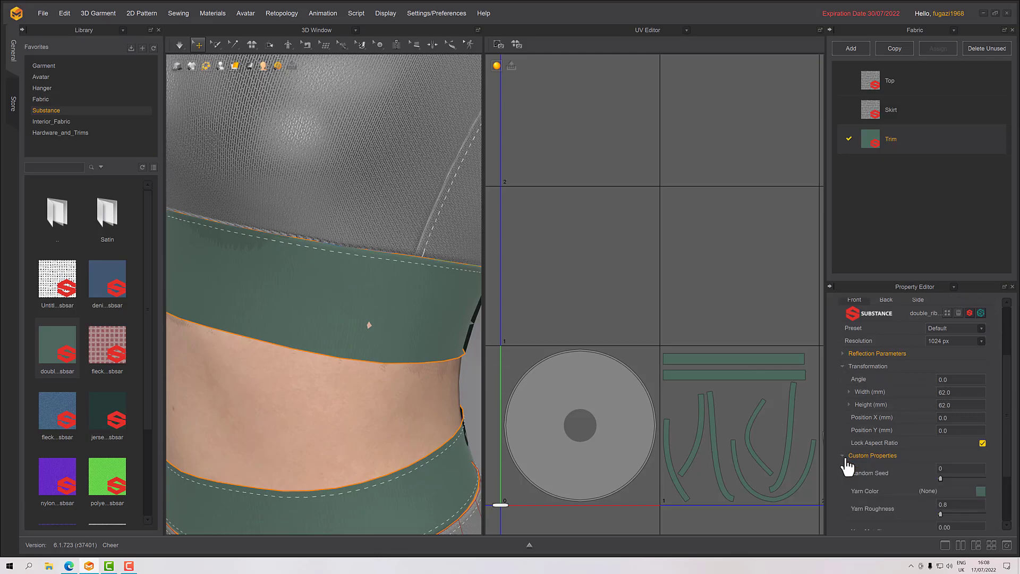
{"action": "scroll", "coordinate": [919, 457], "scroll_direction": "down", "scroll_amount": 1}
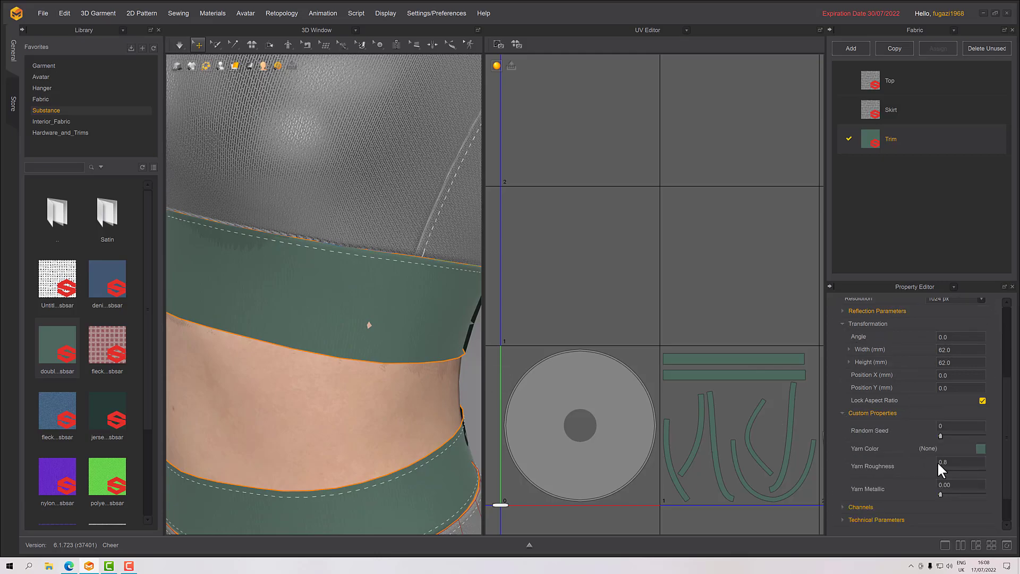
{"action": "left_click", "coordinate": [982, 449]}
{"action": "left_click", "coordinate": [611, 201]}
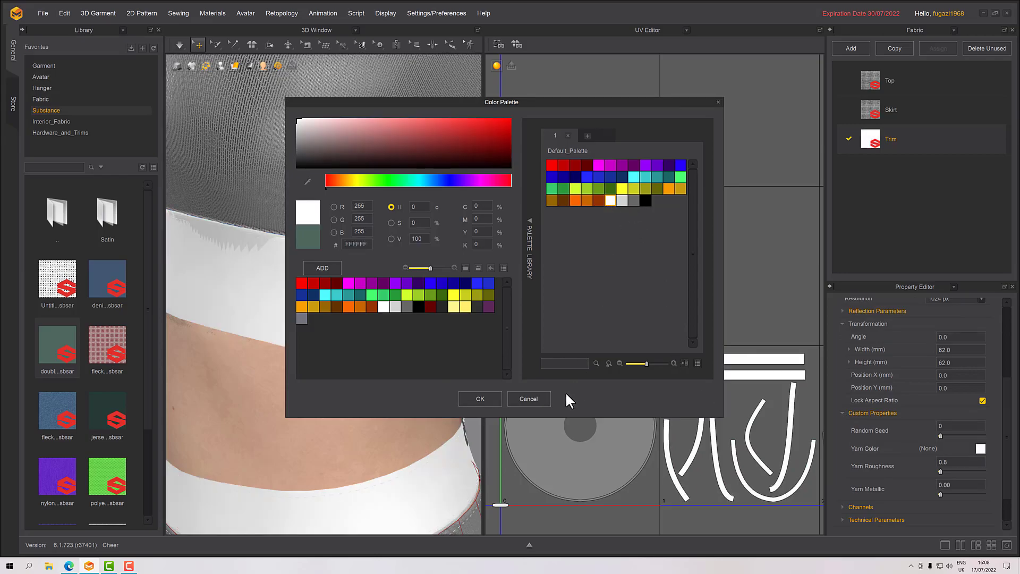
{"action": "left_click", "coordinate": [480, 399]}
Examine the white rib trim up close on the top's lower band and across the whole outfit
{"action": "scroll", "coordinate": [396, 372], "scroll_direction": "up", "scroll_amount": 5}
{"action": "scroll", "coordinate": [399, 375], "scroll_direction": "up", "scroll_amount": 2}
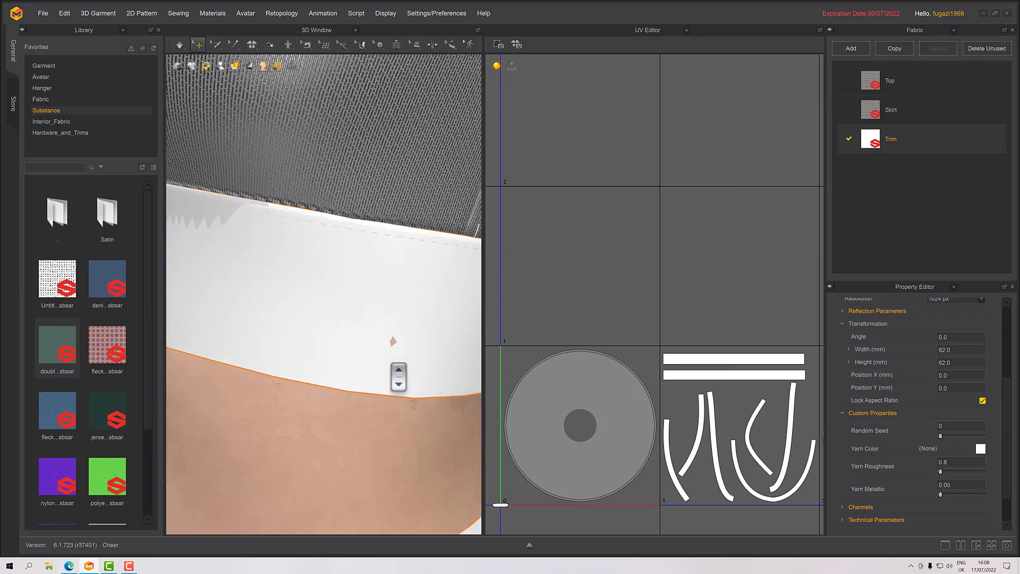
{"action": "scroll", "coordinate": [364, 323], "scroll_direction": "up", "scroll_amount": 3}
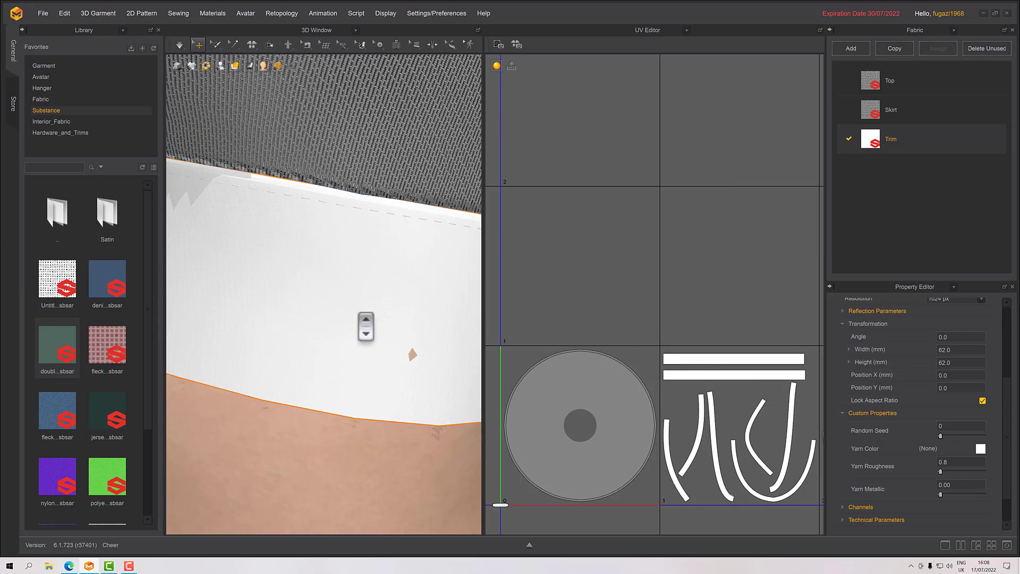
{"action": "scroll", "coordinate": [365, 326], "scroll_direction": "up", "scroll_amount": 2}
{"action": "scroll", "coordinate": [364, 328], "scroll_direction": "down", "scroll_amount": 4}
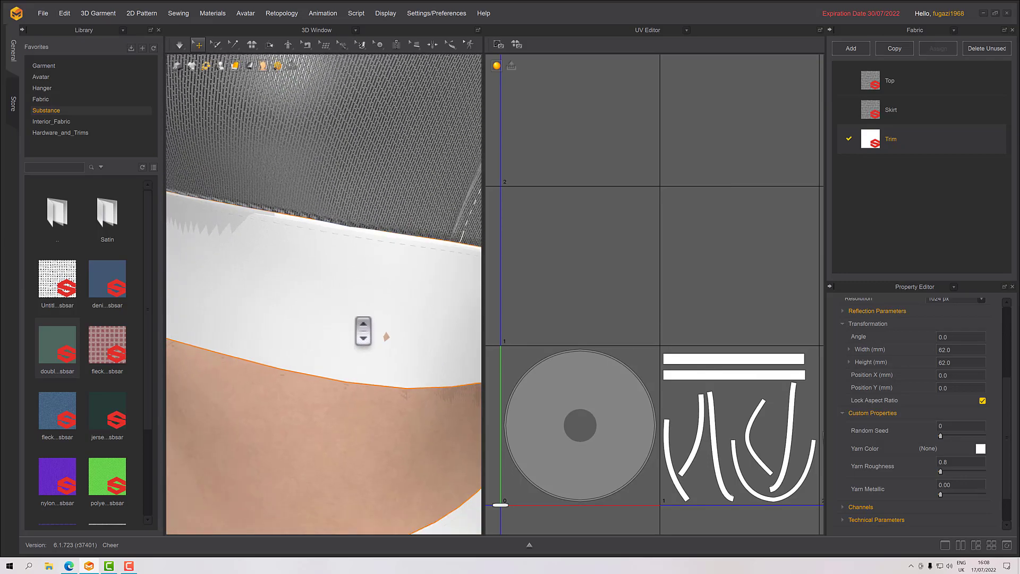
{"action": "scroll", "coordinate": [362, 330], "scroll_direction": "down", "scroll_amount": 10}
{"action": "right_click_drag", "start_coordinate": [362, 331], "coordinate": [380, 317]}
{"action": "scroll", "coordinate": [389, 328], "scroll_direction": "down", "scroll_amount": 4}
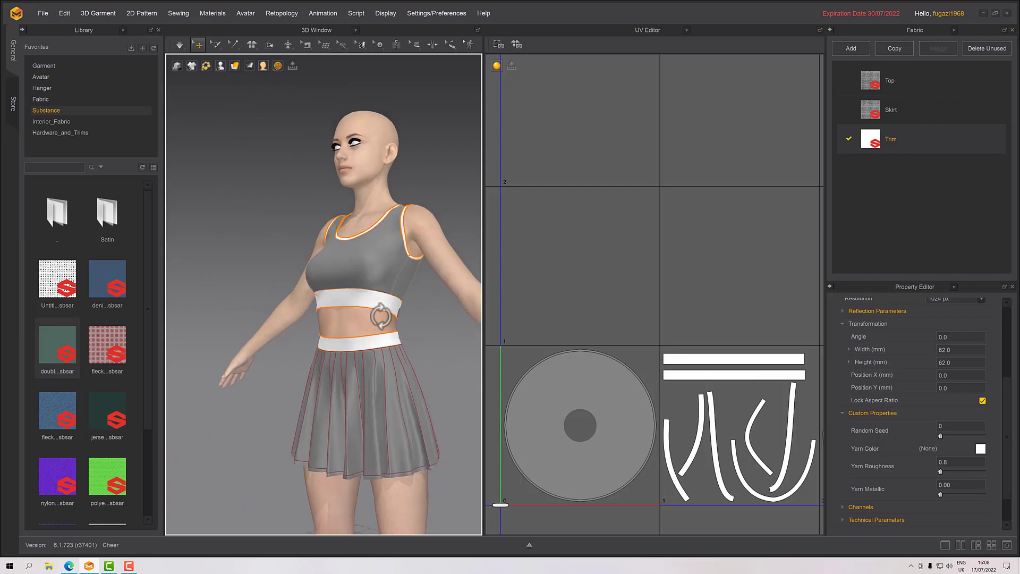
{"action": "scroll", "coordinate": [394, 335], "scroll_direction": "up", "scroll_amount": 3}
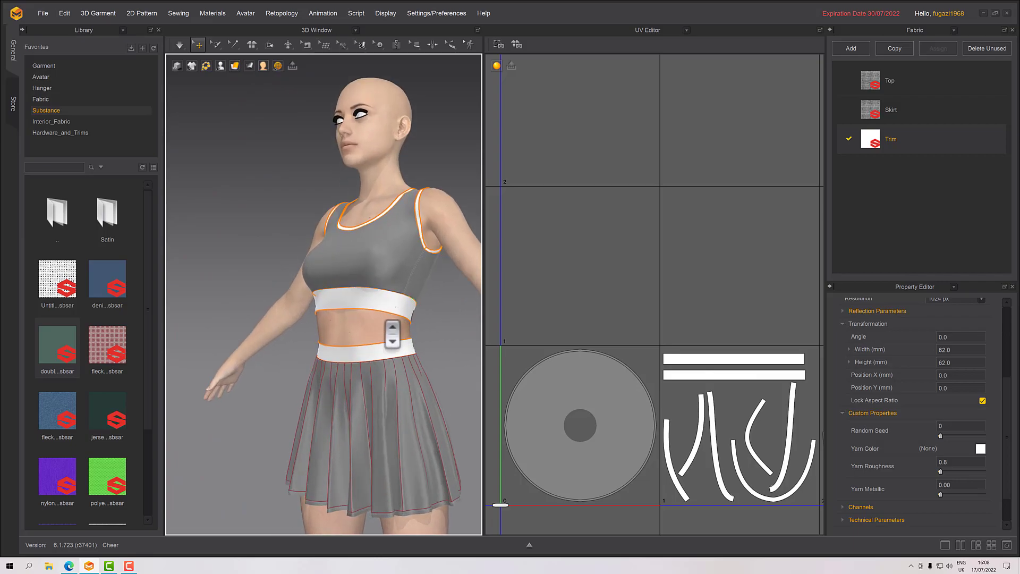
{"action": "mouse_move", "coordinate": [396, 336]}
{"action": "right_mouse_down"}
{"action": "mouse_move", "coordinate": [406, 308]}
{"action": "mouse_move", "coordinate": [412, 317]}
{"action": "mouse_move", "coordinate": [467, 314]}
{"action": "mouse_move", "coordinate": [415, 308]}
{"action": "mouse_move", "coordinate": [365, 319]}
{"action": "mouse_move", "coordinate": [399, 341]}
{"action": "right_mouse_up"}
{"action": "middle_click_drag", "start_coordinate": [399, 342], "coordinate": [345, 318]}
{"action": "scroll", "coordinate": [346, 320], "scroll_direction": "down", "scroll_amount": 2}
{"action": "scroll", "coordinate": [345, 319], "scroll_direction": "up", "scroll_amount": 2}
{"action": "mouse_move", "coordinate": [339, 305]}
{"action": "right_mouse_down"}
{"action": "mouse_move", "coordinate": [353, 306]}
{"action": "mouse_move", "coordinate": [344, 306]}
{"action": "right_mouse_up"}
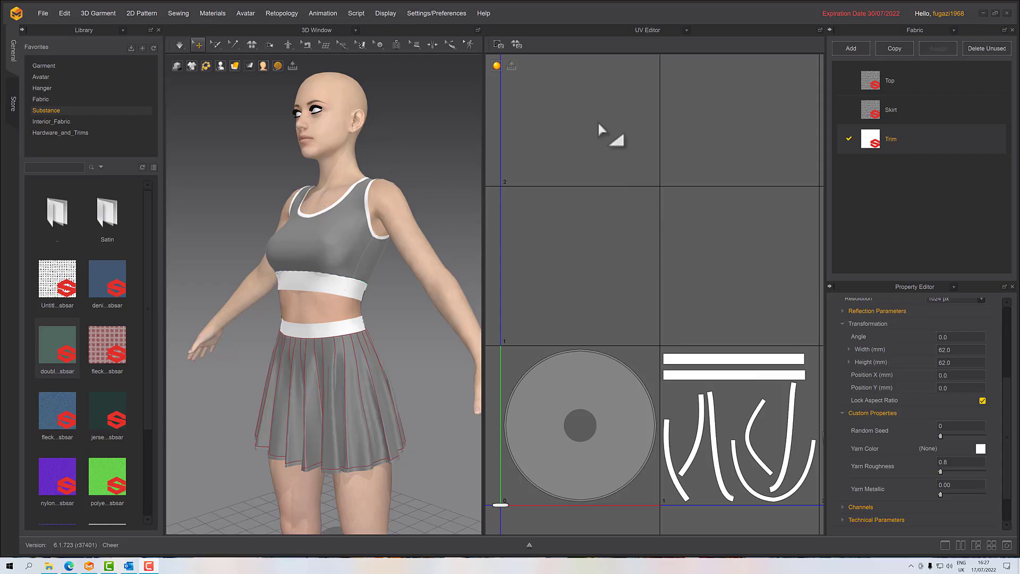
Replace the UV Editor with the 2D Pattern Window and select all the outfit's pattern pieces
{"action": "left_click", "coordinate": [661, 33]}
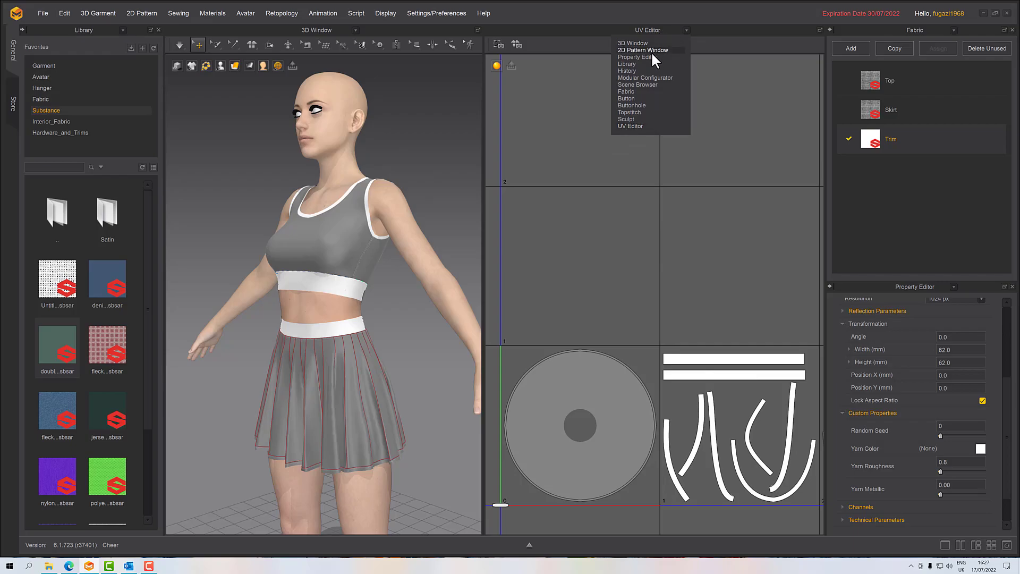
{"action": "left_click", "coordinate": [651, 50]}
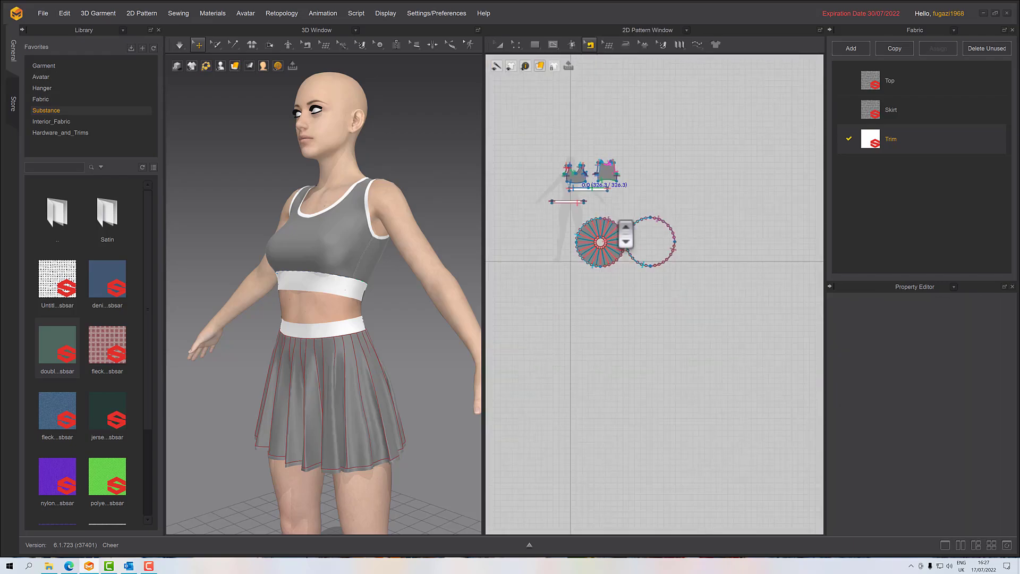
{"action": "left_click", "coordinate": [497, 46]}
{"action": "left_click_drag", "start_coordinate": [515, 126], "coordinate": [753, 332]}
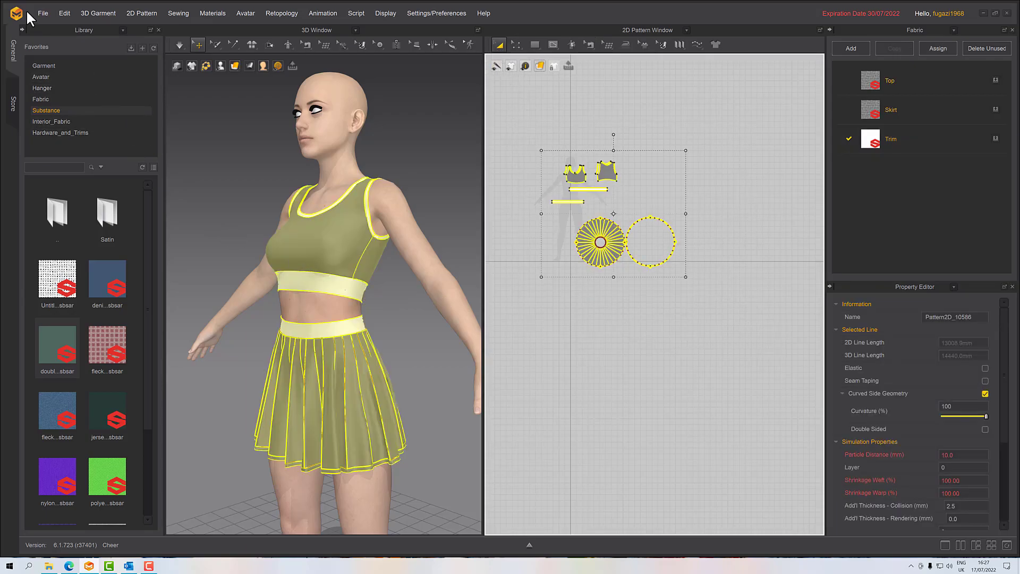
Export the selected patterns in OBJ format, naming the file Cheer in D:\MY Training\youtube\CheerSubstance
{"action": "left_click", "coordinate": [42, 13]}
{"action": "mouse_move", "coordinate": [83, 120]}
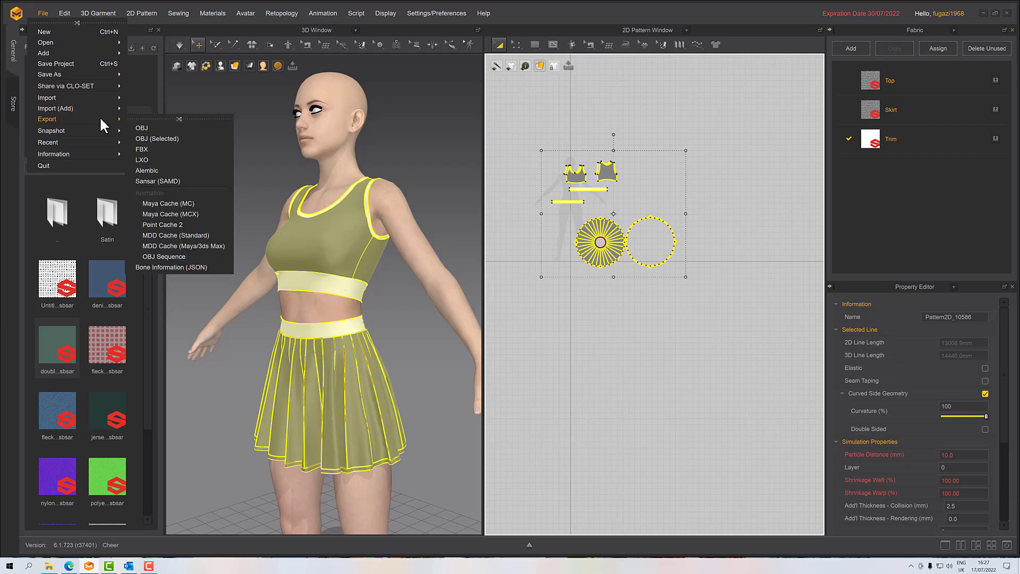
{"action": "left_click", "coordinate": [158, 138]}
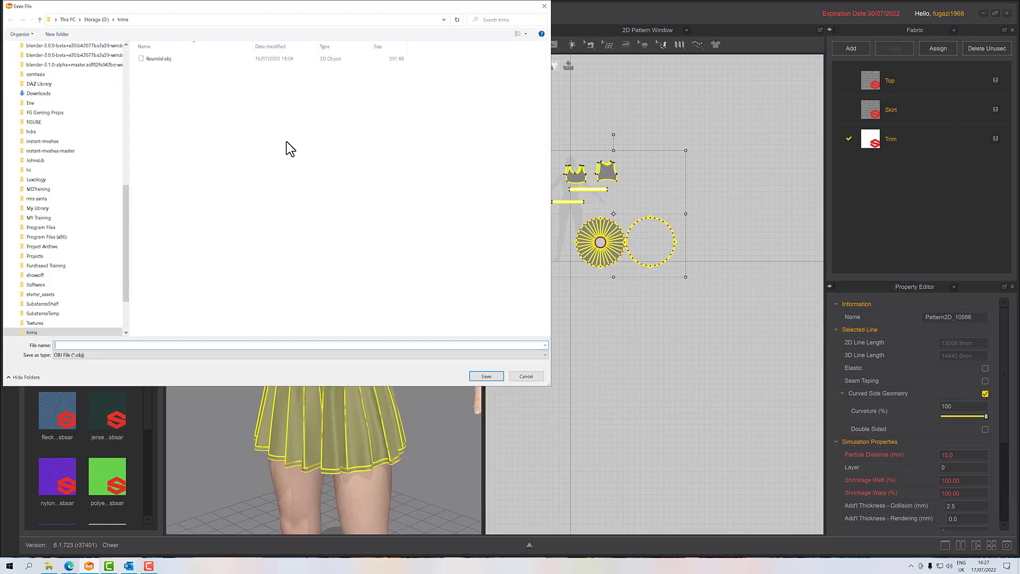
{"action": "left_click", "coordinate": [56, 19]}
{"action": "left_click", "coordinate": [51, 20]}
{"action": "type", "text": "D:\\MY Training\\youtube\\CheerSubstance"}
{"action": "key", "text": "Return"}
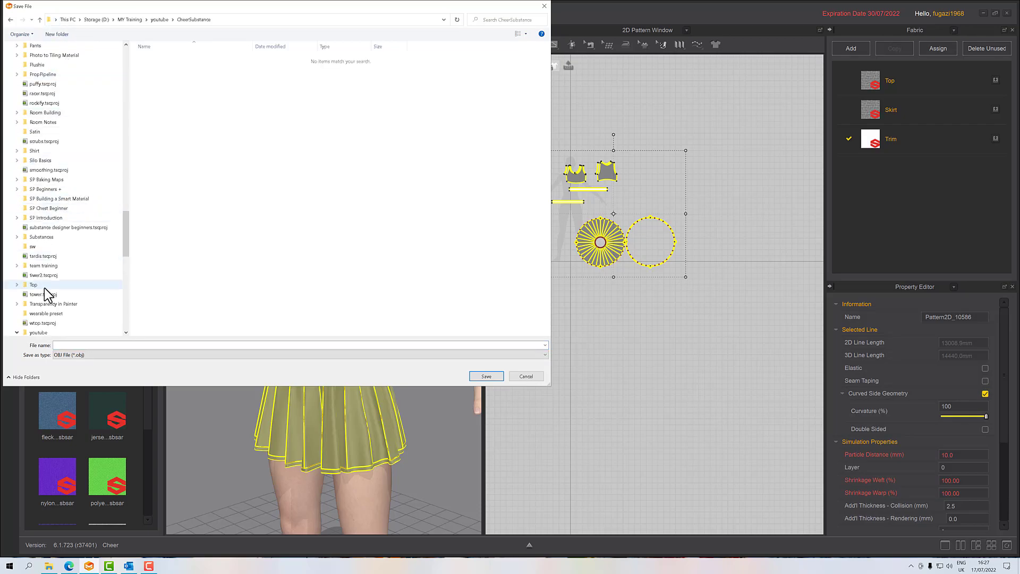
{"action": "left_click", "coordinate": [89, 345]}
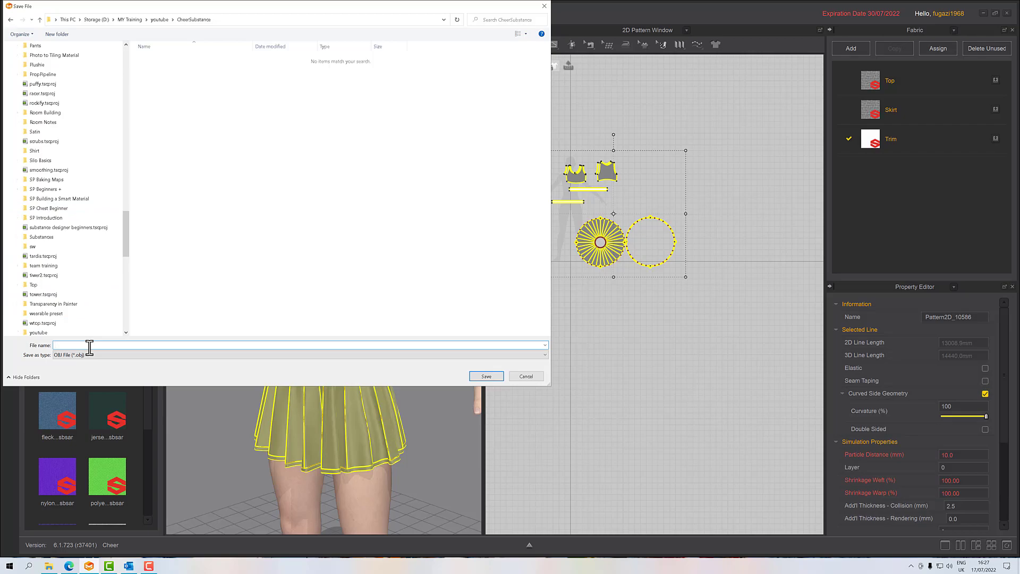
{"action": "key", "text": "Return"}
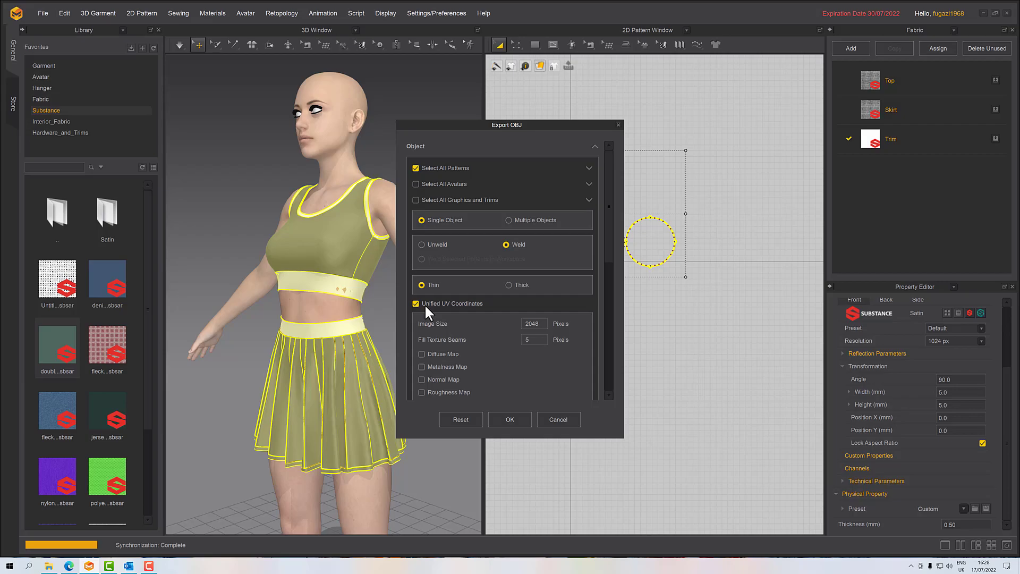
Set the OBJ export scale to cm (DAZ Studio) and complete the export with unified UV coordinates
{"action": "scroll", "coordinate": [425, 298], "scroll_direction": "down", "scroll_amount": 5}
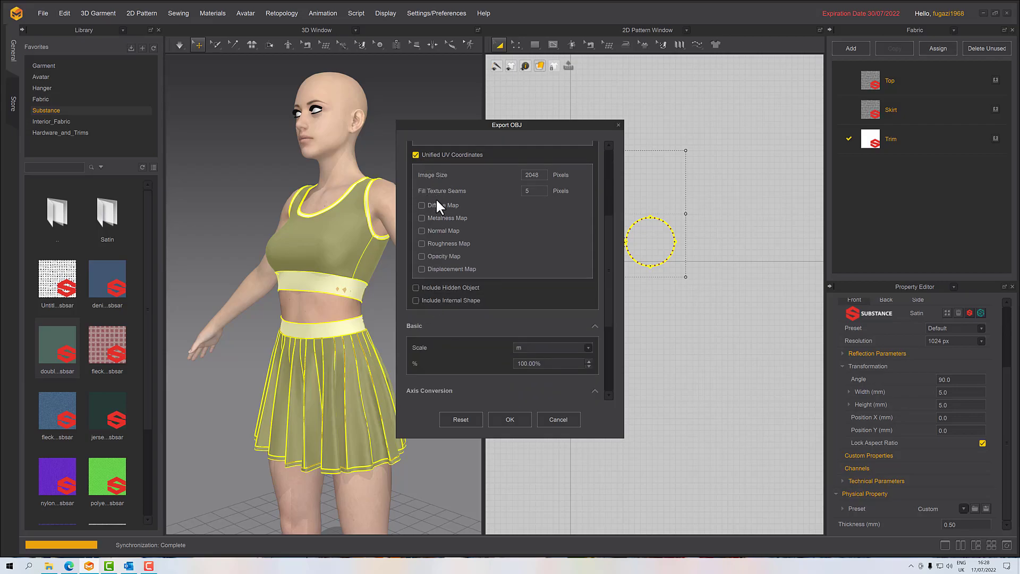
{"action": "scroll", "coordinate": [451, 250], "scroll_direction": "down", "scroll_amount": 2}
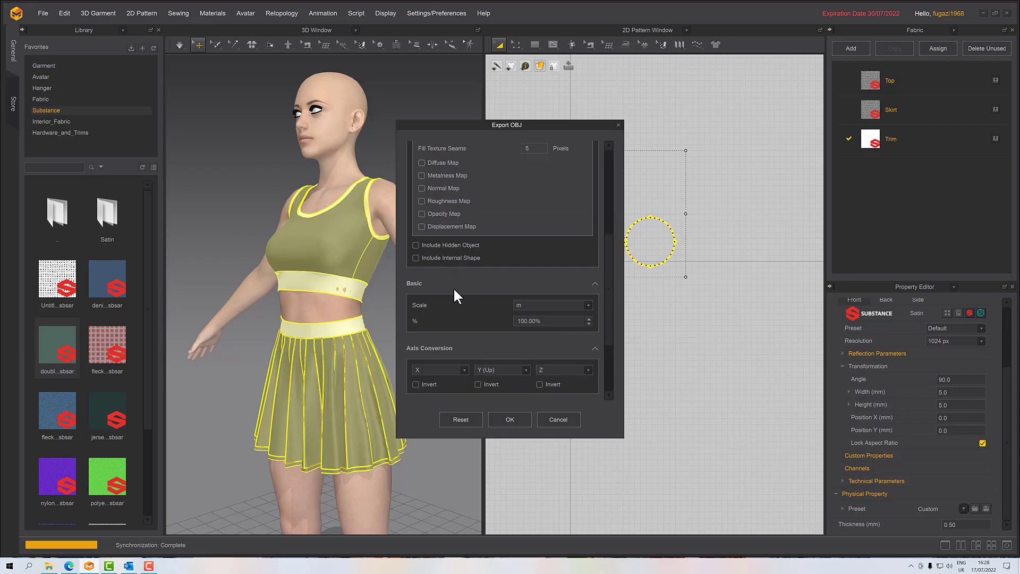
{"action": "left_click", "coordinate": [530, 304]}
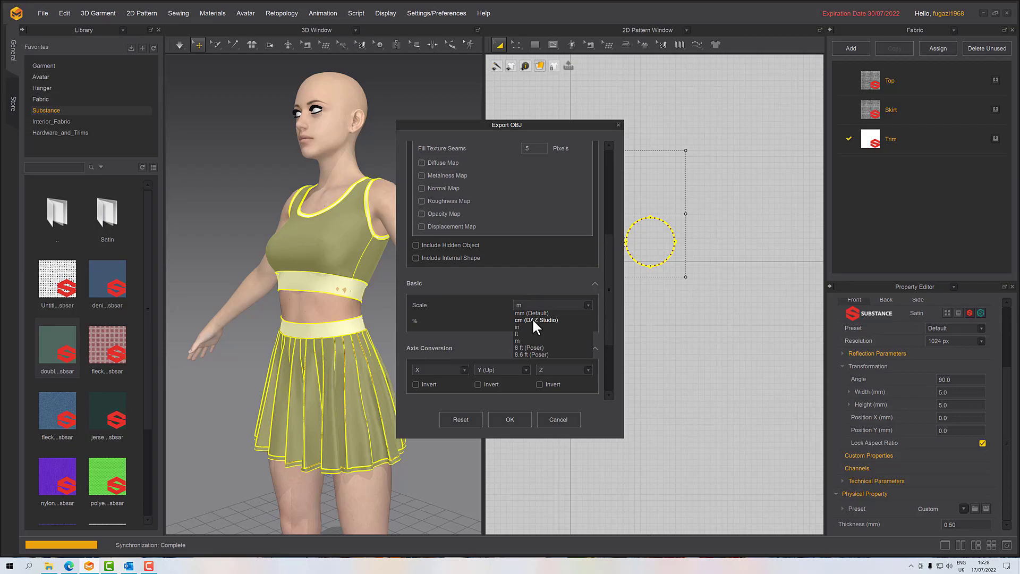
{"action": "left_click", "coordinate": [533, 320]}
{"action": "scroll", "coordinate": [461, 317], "scroll_direction": "down", "scroll_amount": 5}
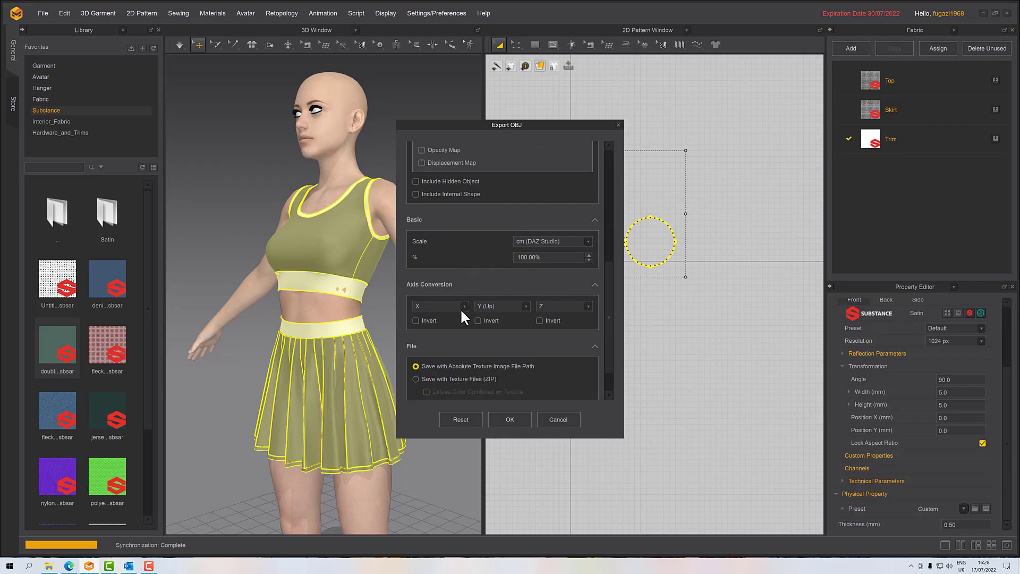
{"action": "scroll", "coordinate": [422, 329], "scroll_direction": "up", "scroll_amount": 1}
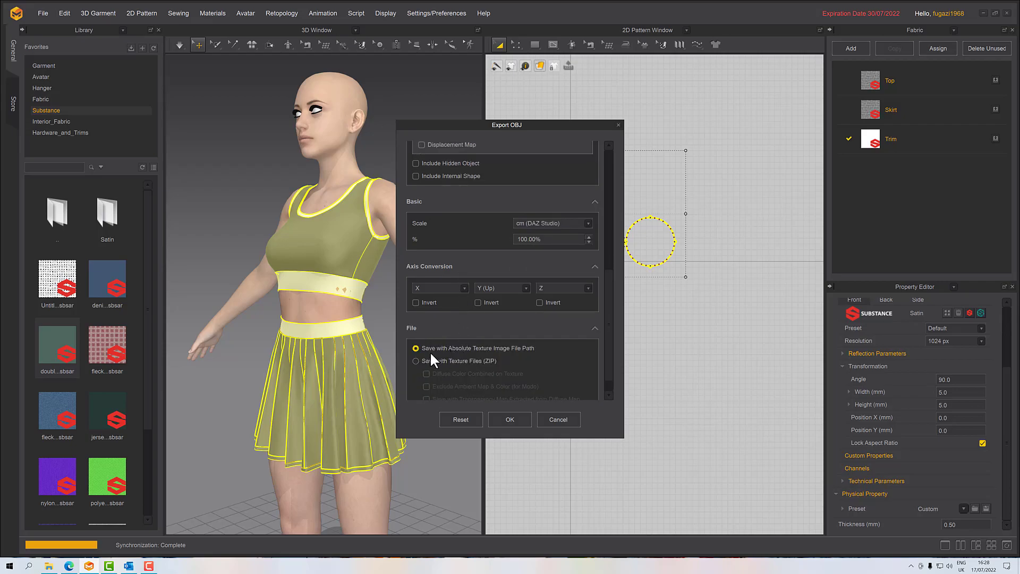
{"action": "scroll", "coordinate": [473, 371], "scroll_direction": "down", "scroll_amount": 1}
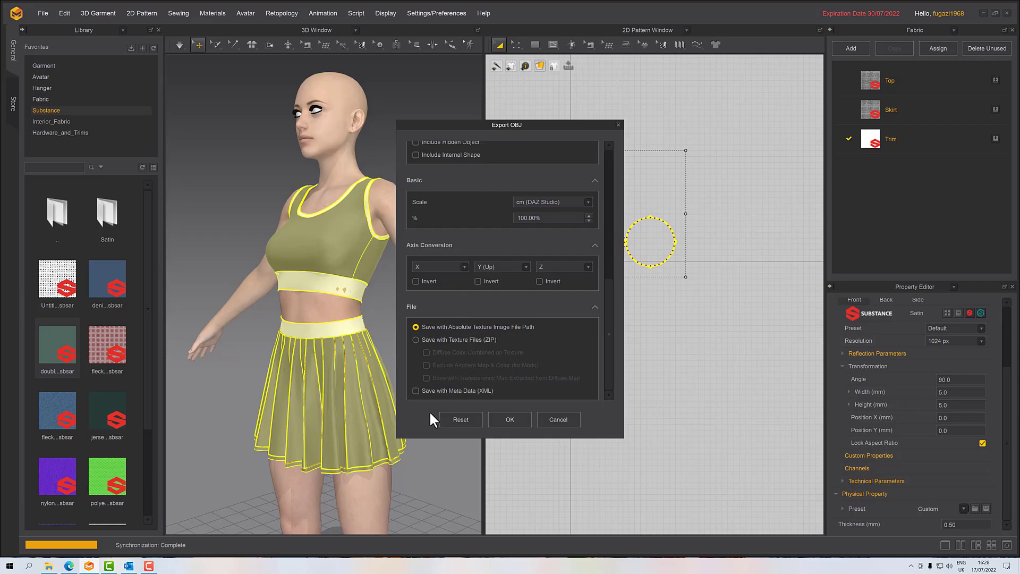
{"action": "left_click", "coordinate": [510, 420]}
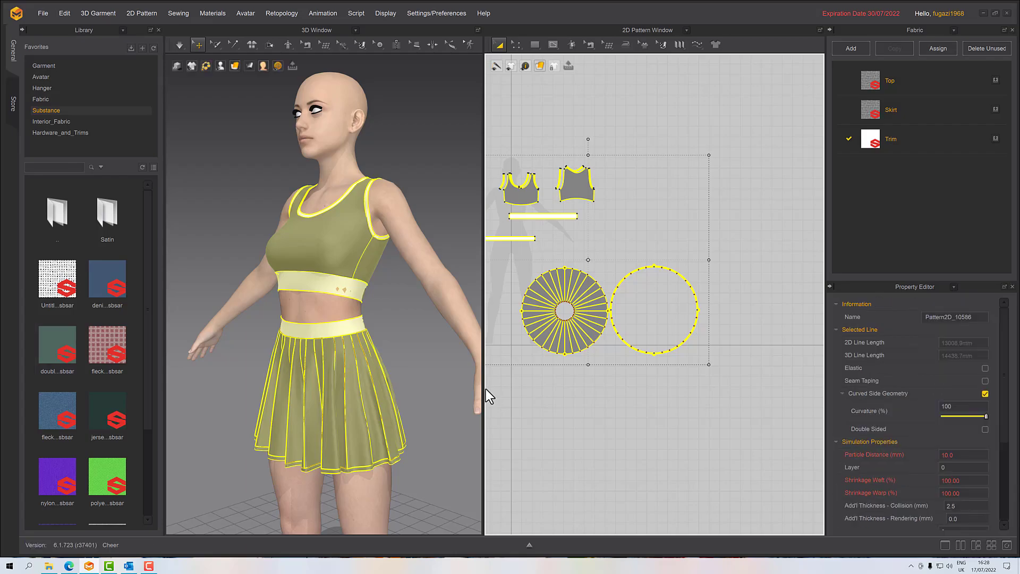
Bring back the UV Editor in place of the 2D patterns and open the Bake Textures settings
{"action": "left_click", "coordinate": [646, 30]}
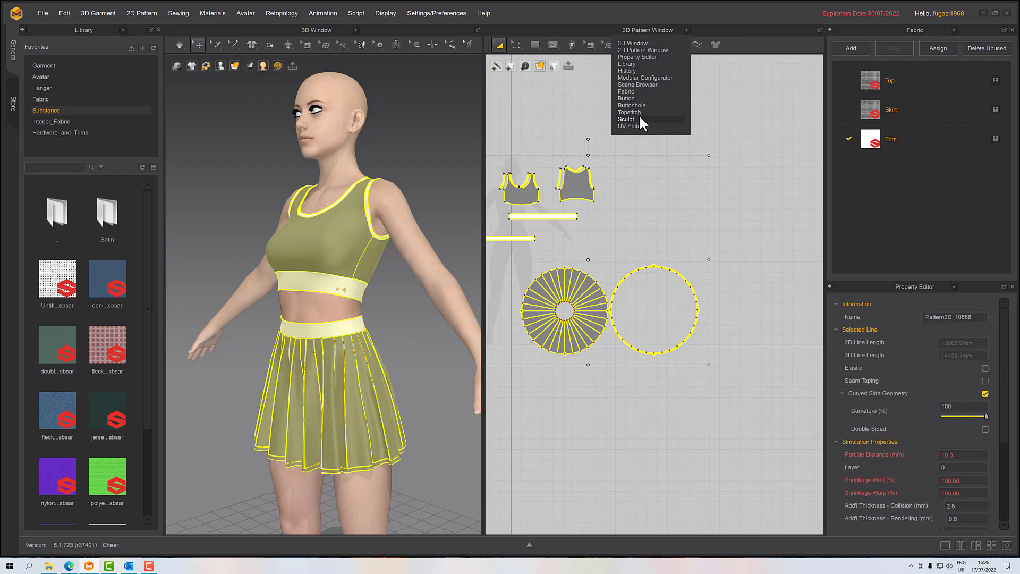
{"action": "left_click", "coordinate": [638, 126]}
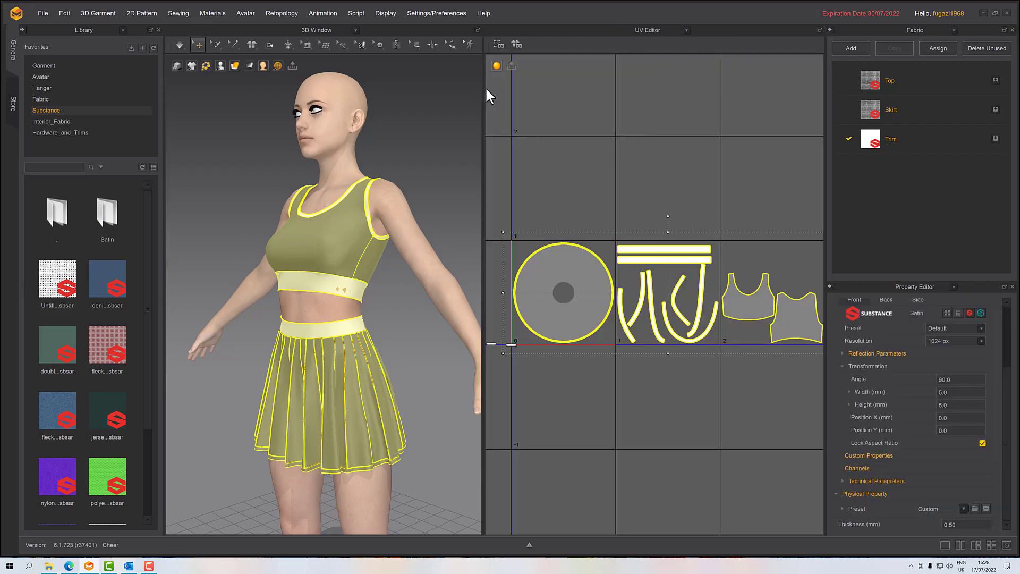
{"action": "left_click", "coordinate": [515, 45]}
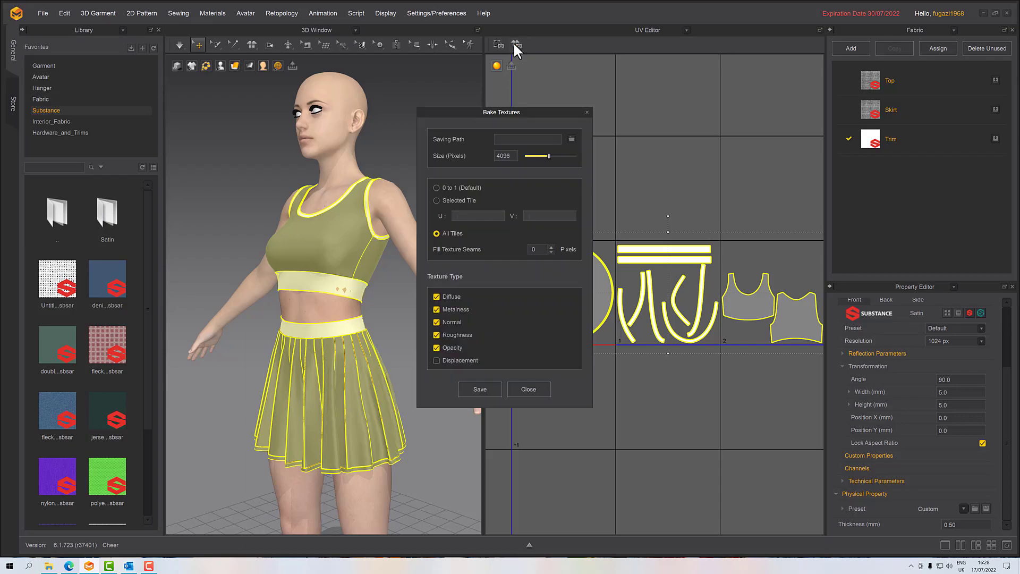
Set the baked textures' saving path to a PNG named Cheer in D:\MY Training\youtube\CheerSubstance
{"action": "left_click", "coordinate": [571, 139]}
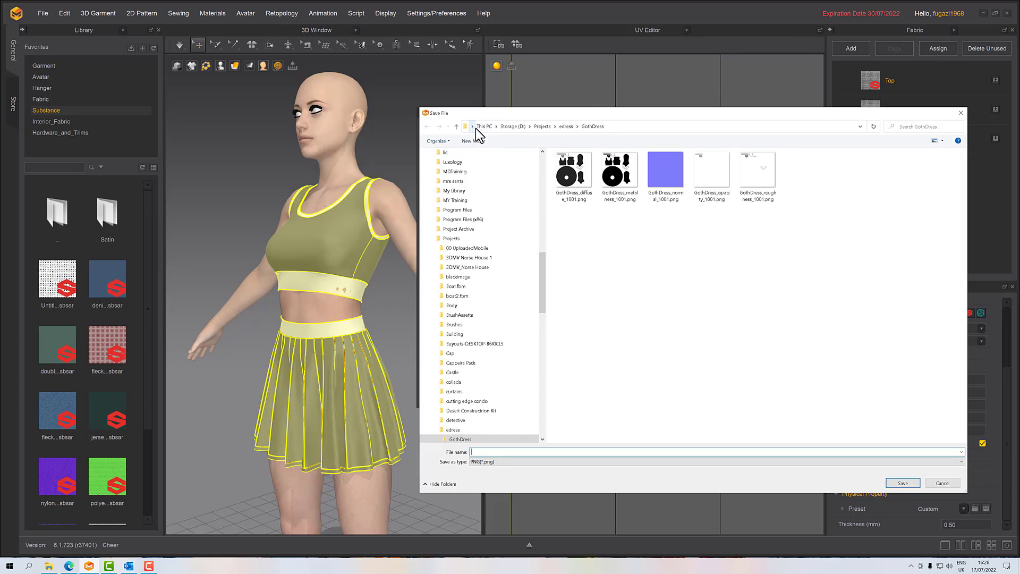
{"action": "left_click", "coordinate": [464, 126]}
{"action": "type", "text": "D:\\MY Training\\youtube\\CheerSubstance"}
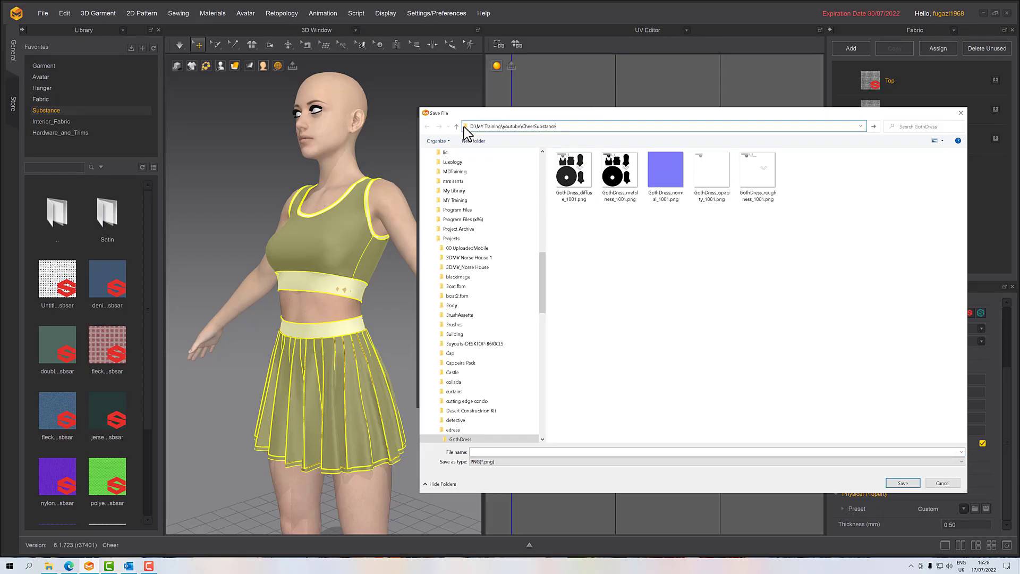
{"action": "key", "text": "Return"}
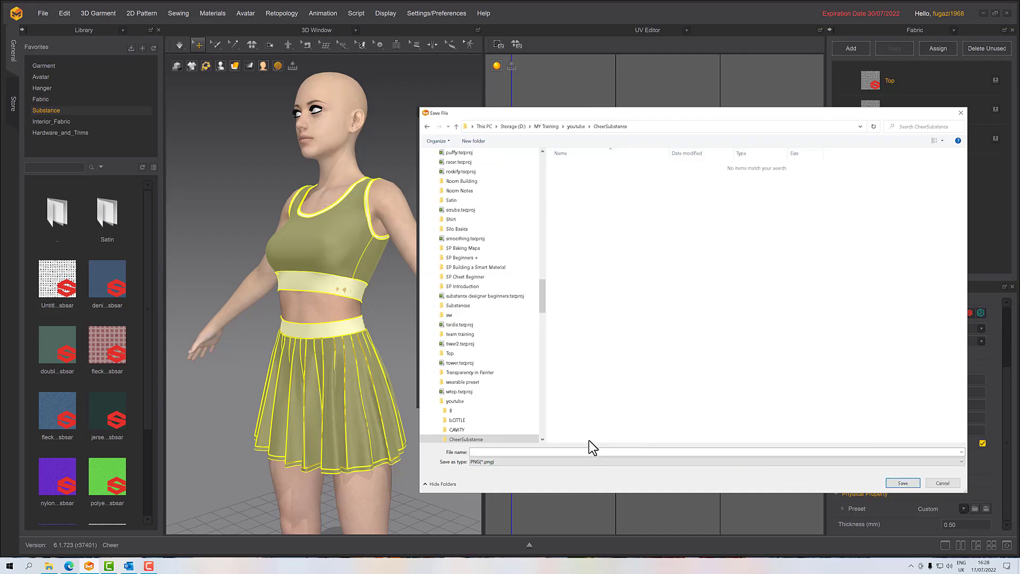
{"action": "left_click", "coordinate": [522, 451]}
{"action": "type", "text": "Cheer"}
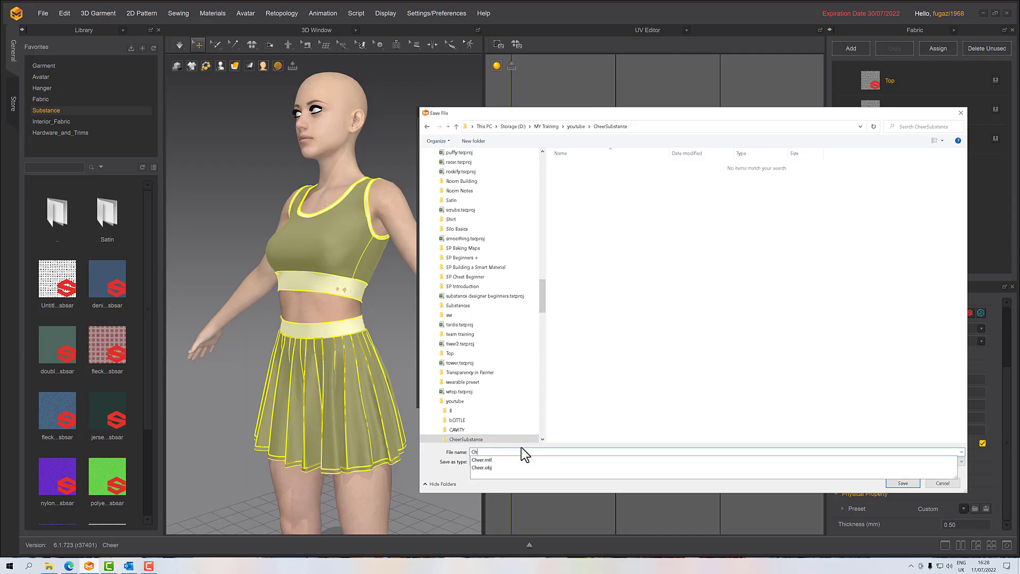
{"action": "left_click", "coordinate": [642, 342]}
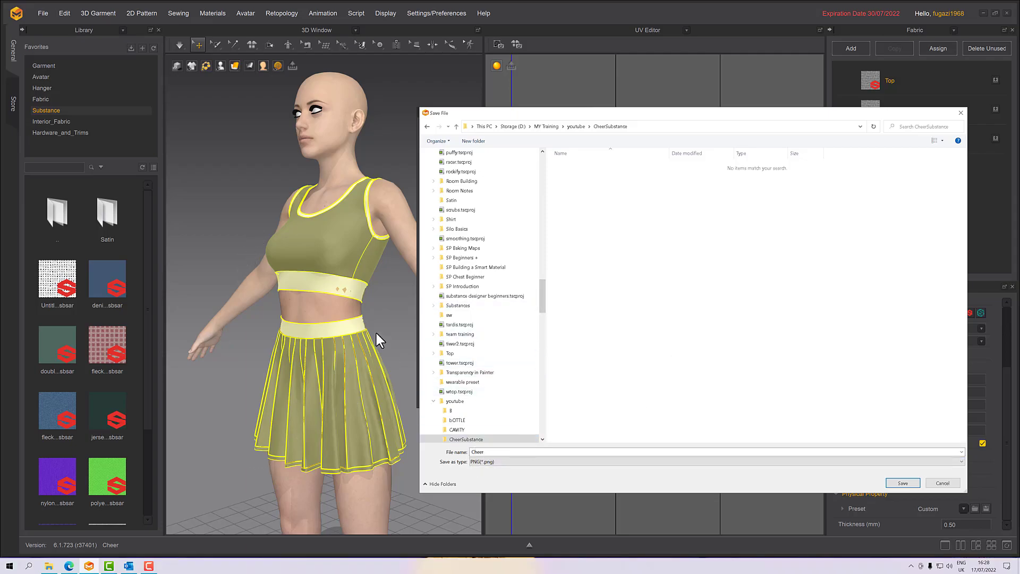
{"action": "left_click", "coordinate": [901, 483]}
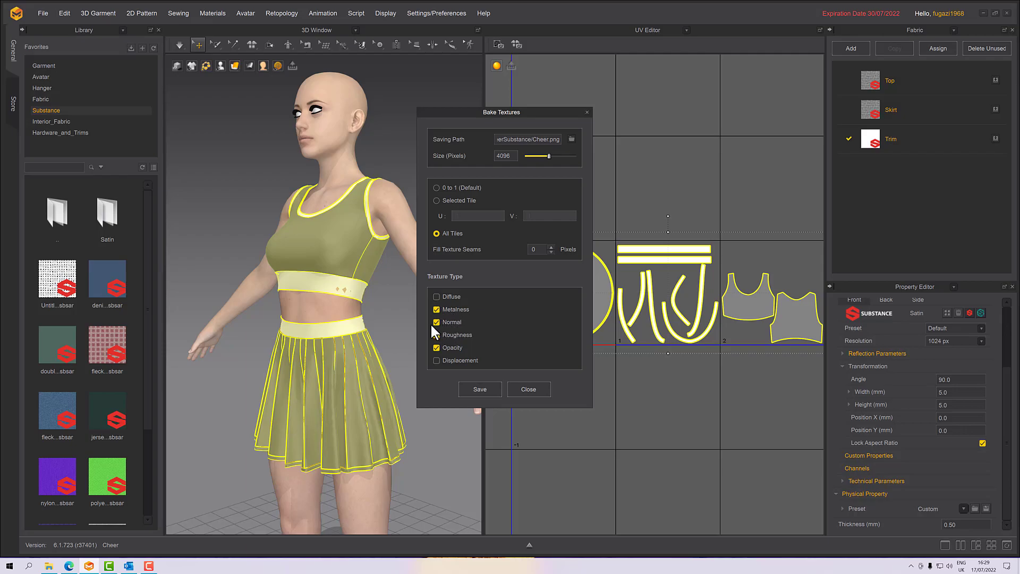
Exclude the diffuse and opacity maps and bake the metalness, normal and roughness textures for all tiles
{"action": "left_click", "coordinate": [435, 345]}
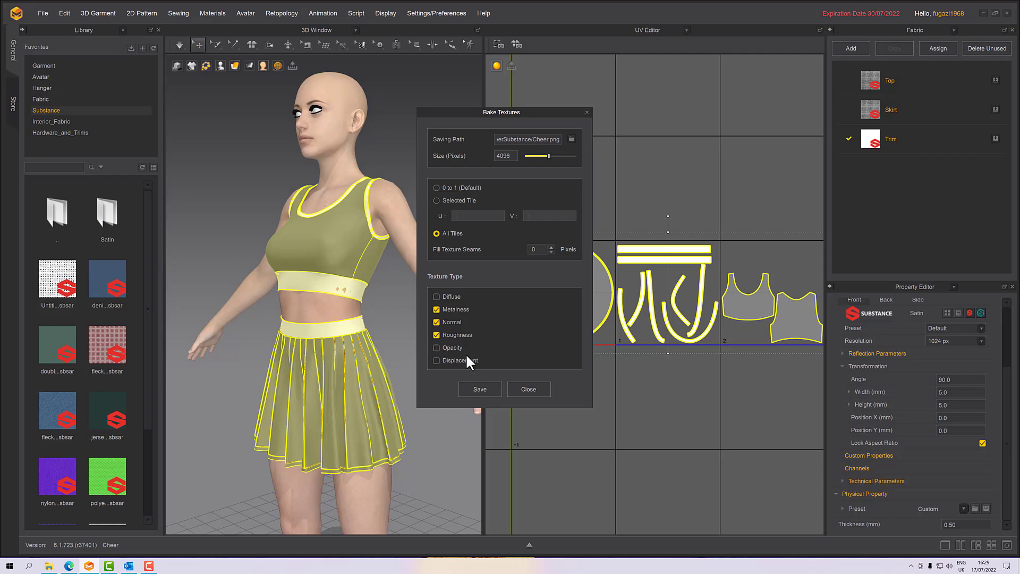
{"action": "left_click", "coordinate": [472, 390]}
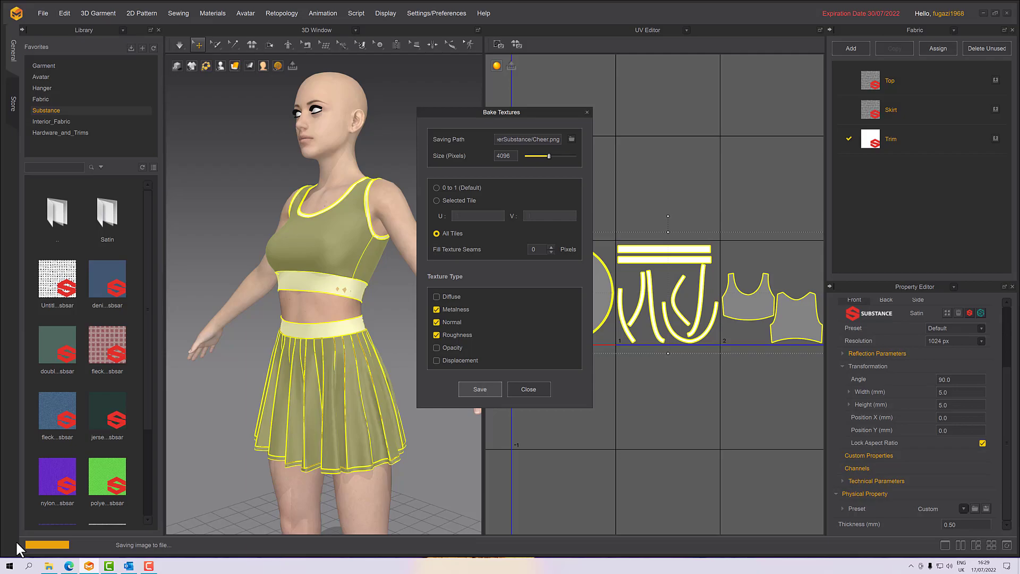
Switch to the CheerSubstance folder in File Explorer and view the exported textures as large icons
{"action": "left_click", "coordinate": [49, 566]}
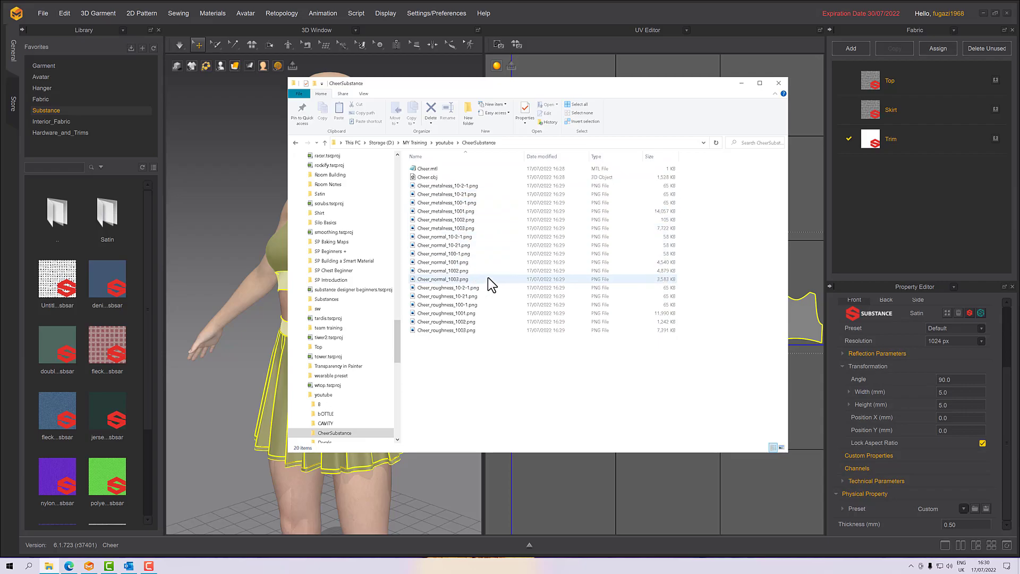
{"action": "right_click", "coordinate": [490, 367]}
{"action": "mouse_move", "coordinate": [530, 371]}
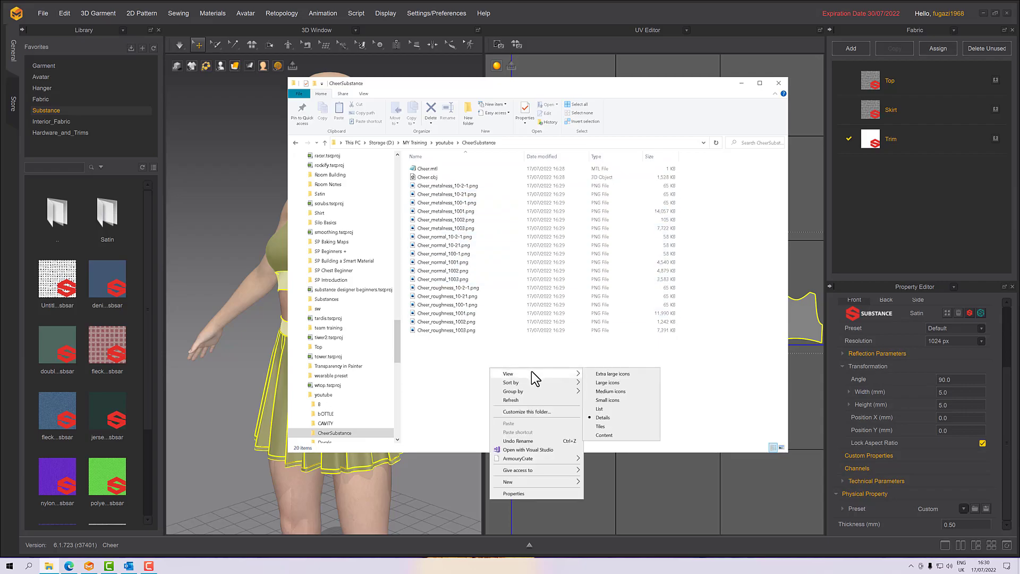
{"action": "left_click", "coordinate": [600, 382]}
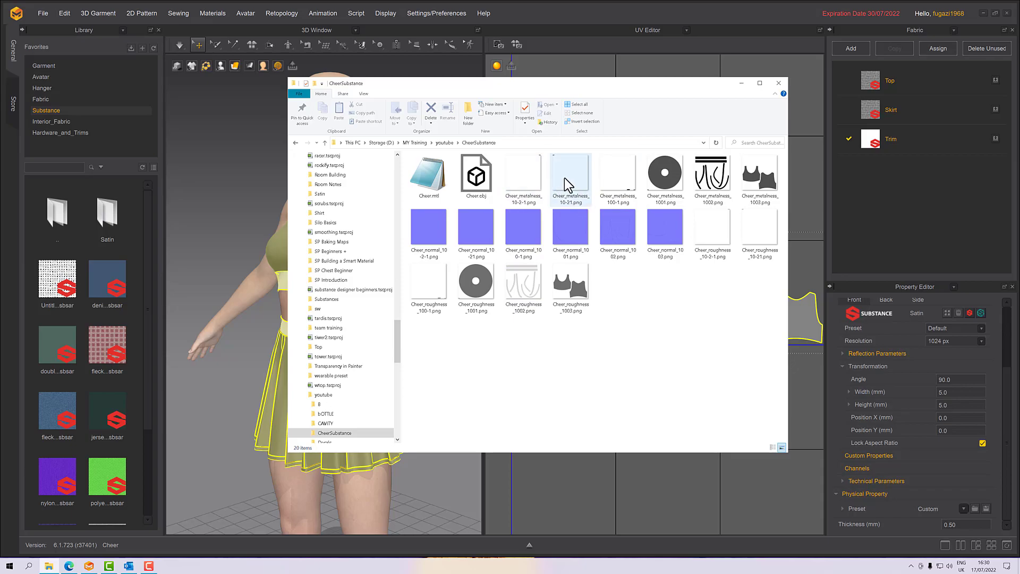
{"action": "mouse_move", "coordinate": [564, 178]}
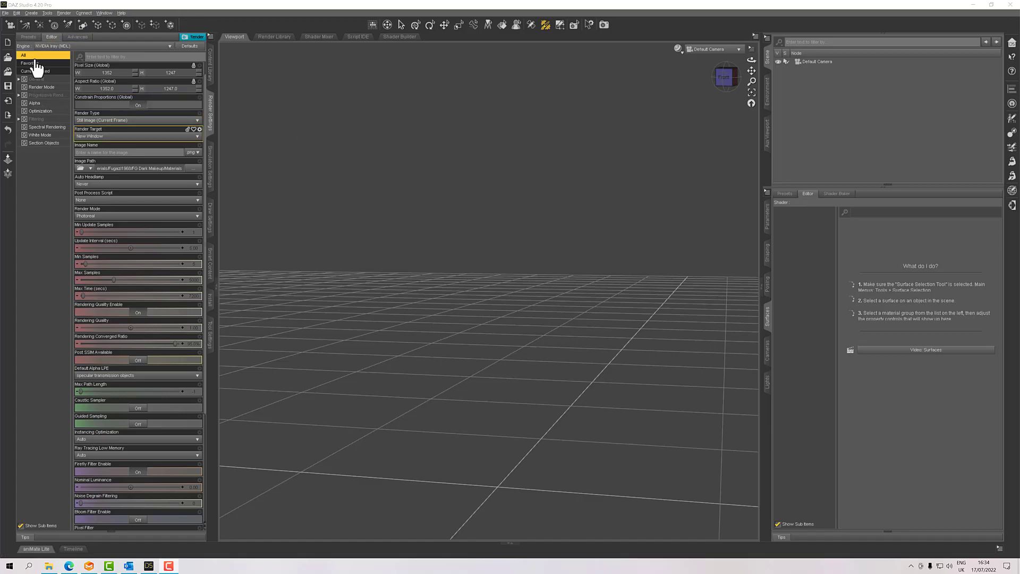
Import Cheer.obj from the folder D:\MY Training\youtube\CheerSubstance into the empty scene
{"action": "left_click", "coordinate": [6, 14]}
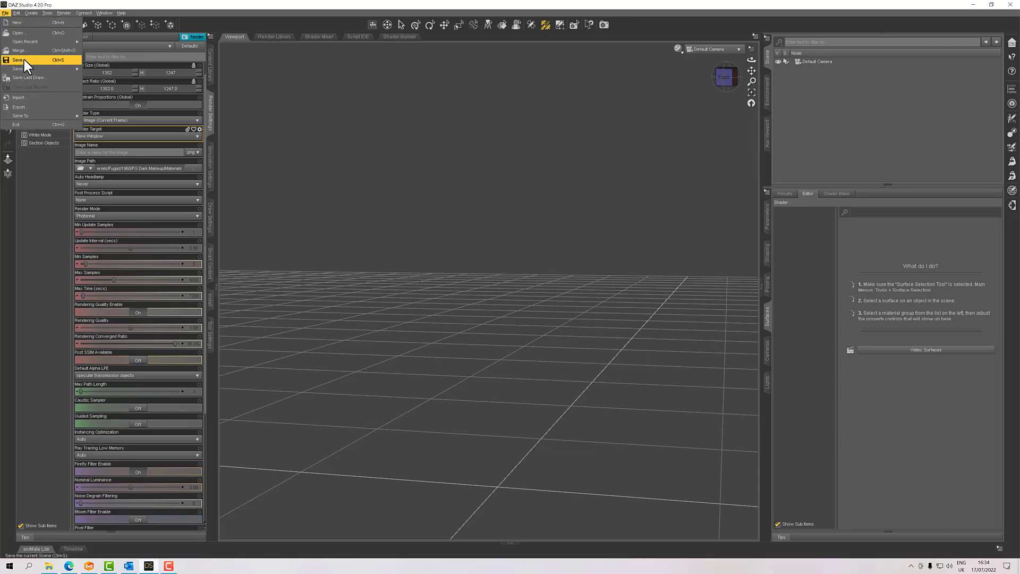
{"action": "left_click", "coordinate": [33, 97]}
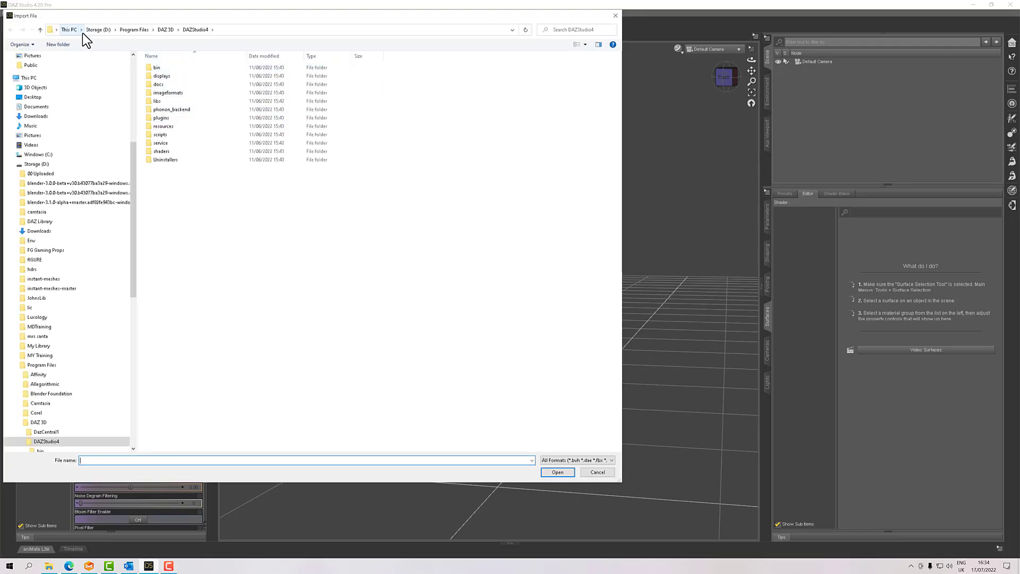
{"action": "left_click", "coordinate": [55, 31]}
{"action": "left_click", "coordinate": [53, 31]}
{"action": "type", "text": "D:\\MY Training\\youtube\\CheerSubstance"}
{"action": "key", "text": "Return"}
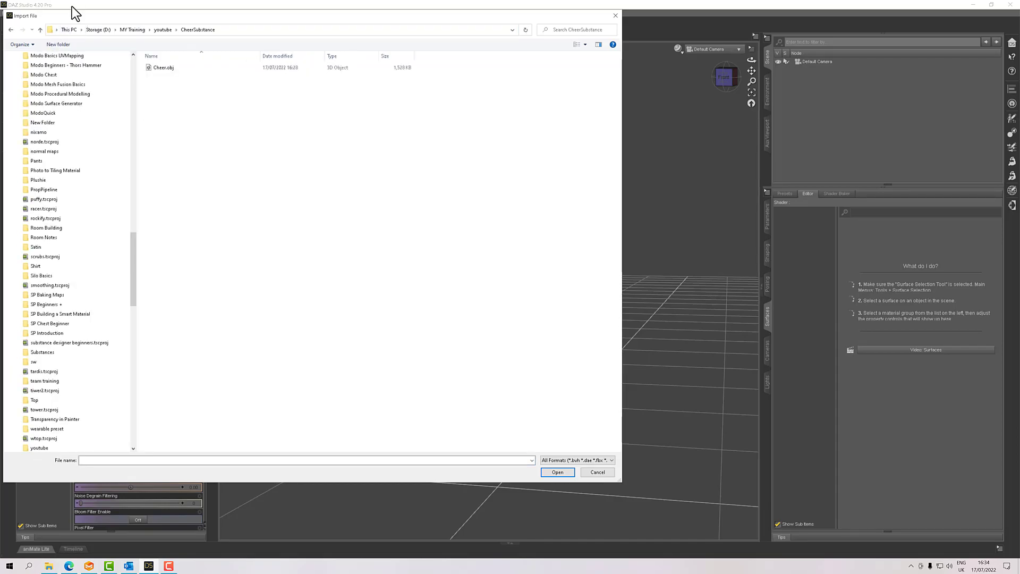
{"action": "double_click", "coordinate": [175, 68]}
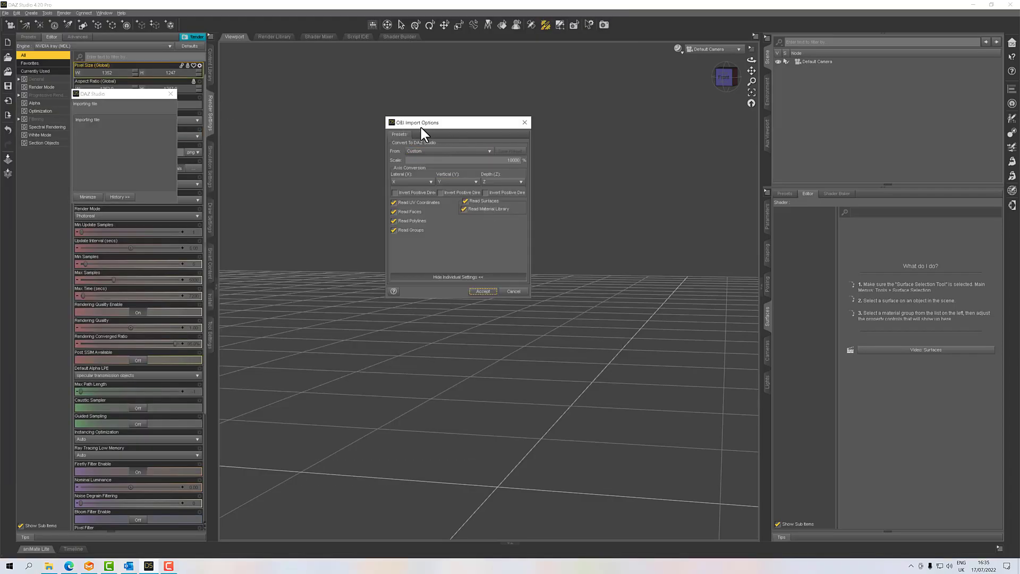
Convert the OBJ from the DAZ Studio (1 unit = 1cm) preset and accept the import options
{"action": "left_click", "coordinate": [420, 152]}
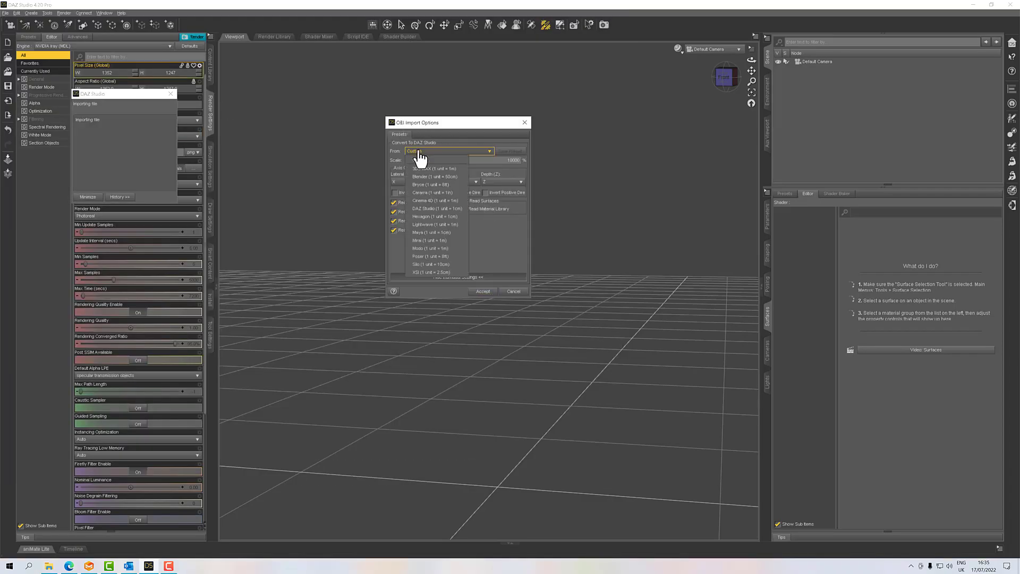
{"action": "left_click", "coordinate": [444, 209]}
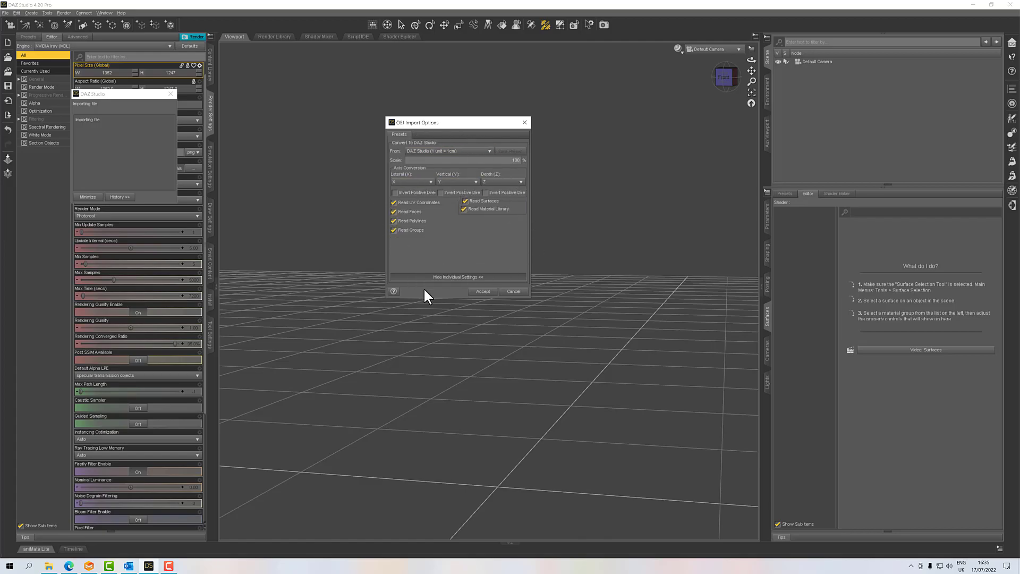
{"action": "left_click", "coordinate": [482, 291]}
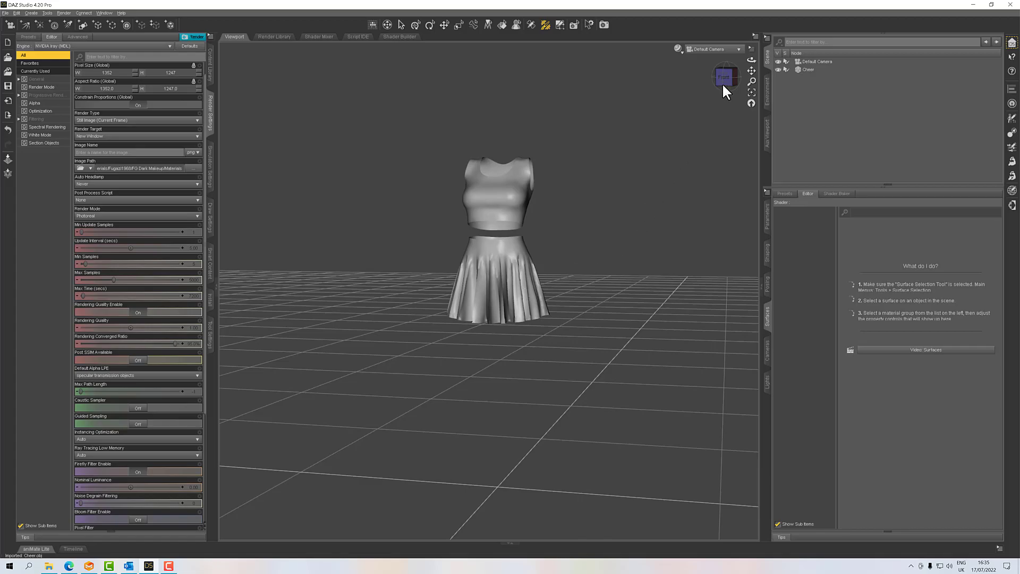
Select the imported outfit and display the surface settings of its first material
{"action": "mouse_move", "coordinate": [734, 86]}
{"action": "left_mouse_down"}
{"action": "mouse_move", "coordinate": [707, 89]}
{"action": "mouse_move", "coordinate": [733, 91]}
{"action": "mouse_move", "coordinate": [726, 102]}
{"action": "mouse_move", "coordinate": [751, 75]}
{"action": "mouse_move", "coordinate": [743, 72]}
{"action": "left_mouse_up"}
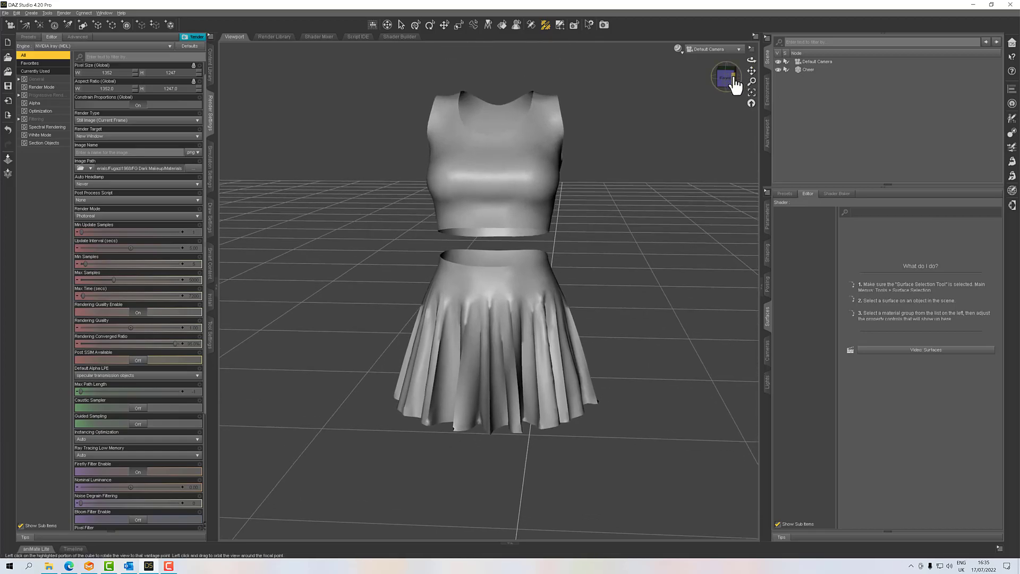
{"action": "left_click", "coordinate": [735, 84]}
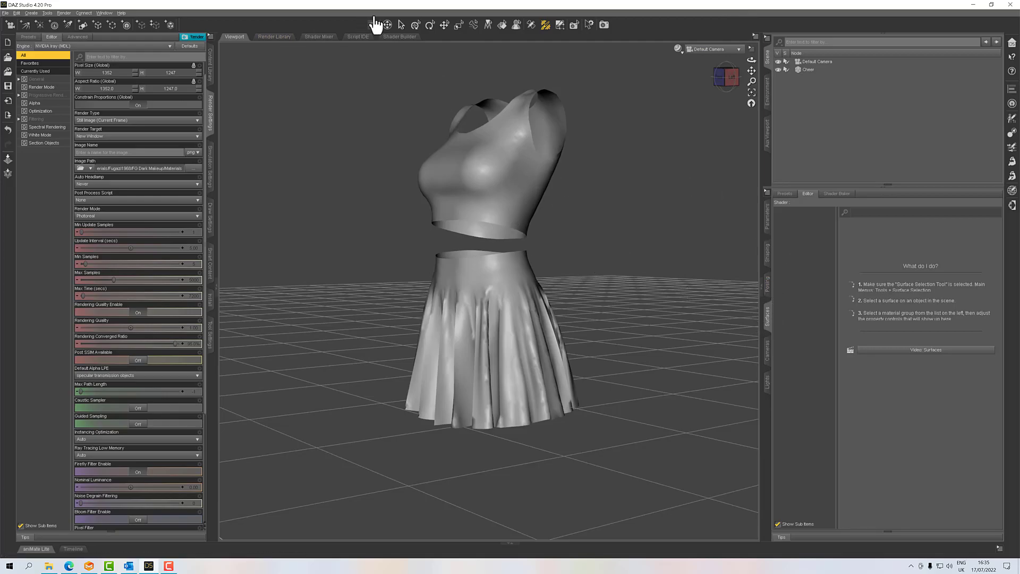
{"action": "left_click", "coordinate": [401, 24]}
{"action": "left_click", "coordinate": [477, 179]}
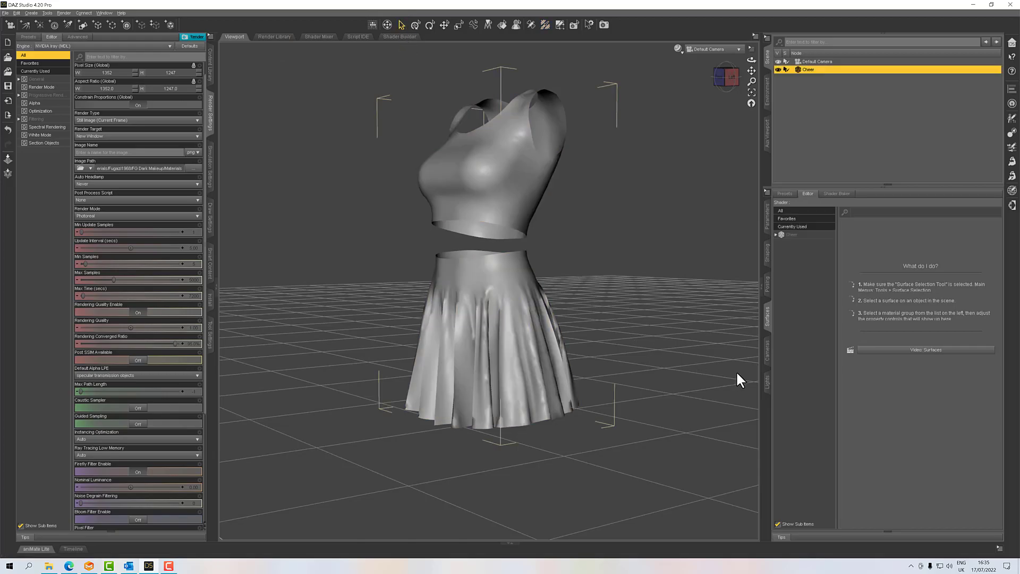
{"action": "left_click", "coordinate": [777, 235]}
{"action": "left_click", "coordinate": [788, 243]}
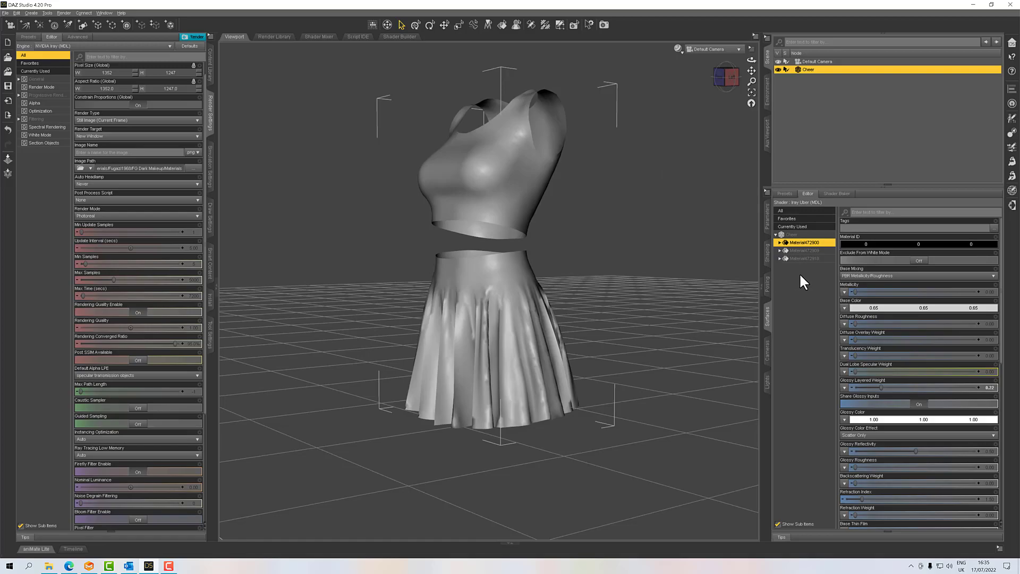
Activate the Geometry Editor, show its tool settings and widen the group name column to read the full surface names
{"action": "left_click", "coordinate": [560, 28]}
{"action": "left_click", "coordinate": [211, 334]}
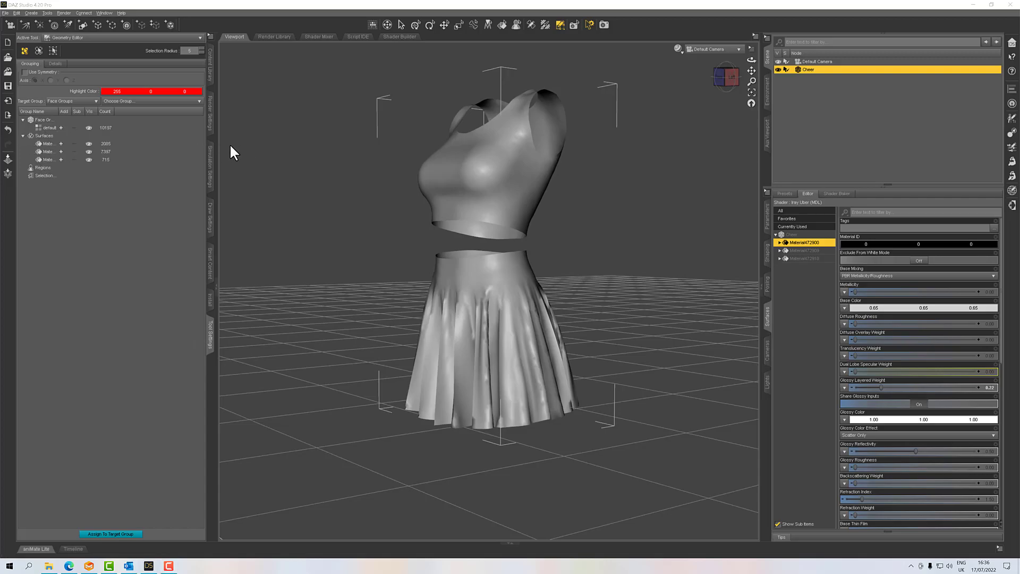
{"action": "left_click_drag", "start_coordinate": [59, 111], "coordinate": [88, 110]}
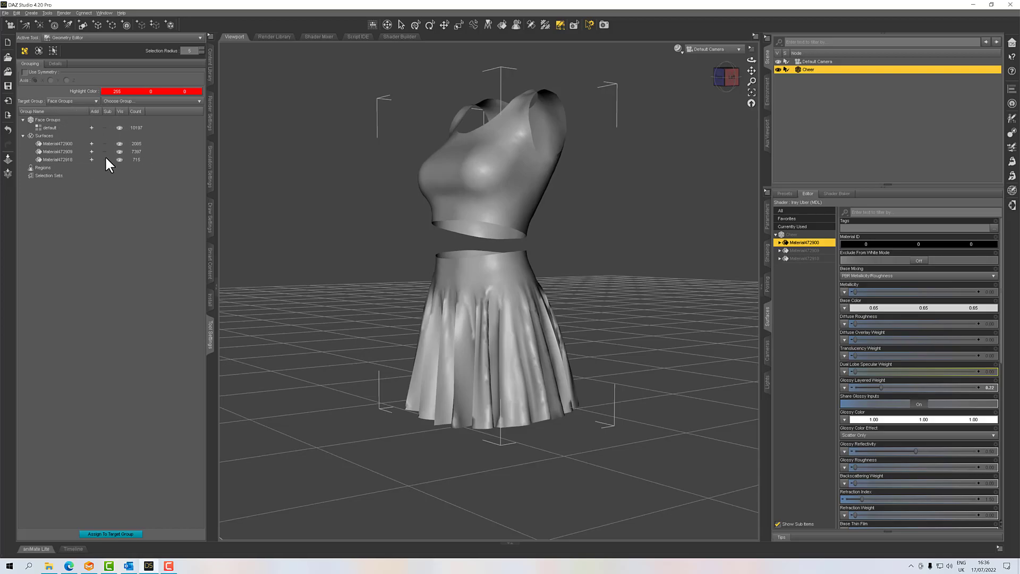
Select the polygons of the Material472900 surface and rename that surface as Top
{"action": "left_click", "coordinate": [92, 143]}
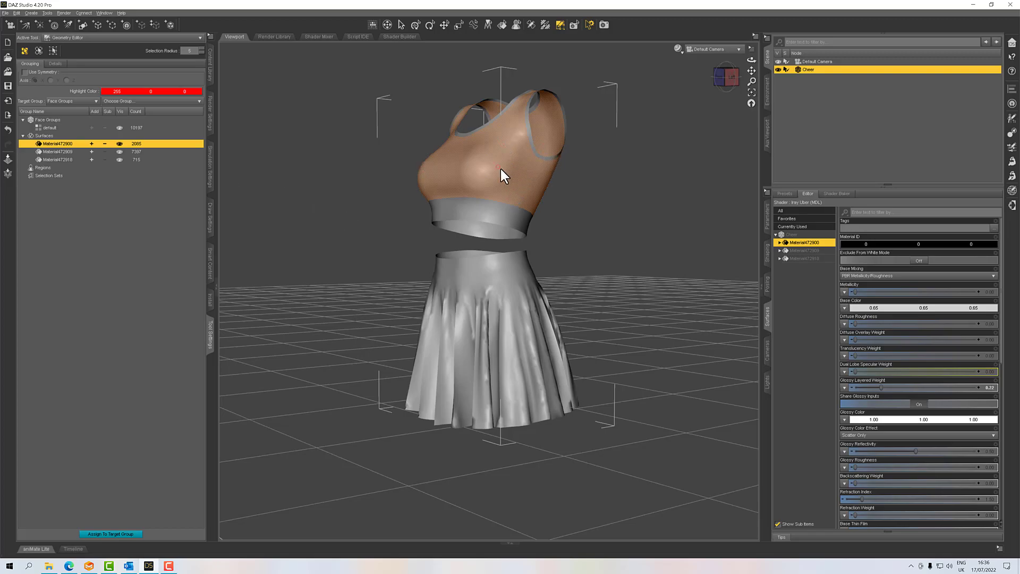
{"action": "double_click", "coordinate": [65, 142]}
{"action": "type", "text": "Top"}
{"action": "left_click", "coordinate": [57, 150]}
Clear the polygon selection on the outfit's top
{"action": "left_click", "coordinate": [105, 143]}
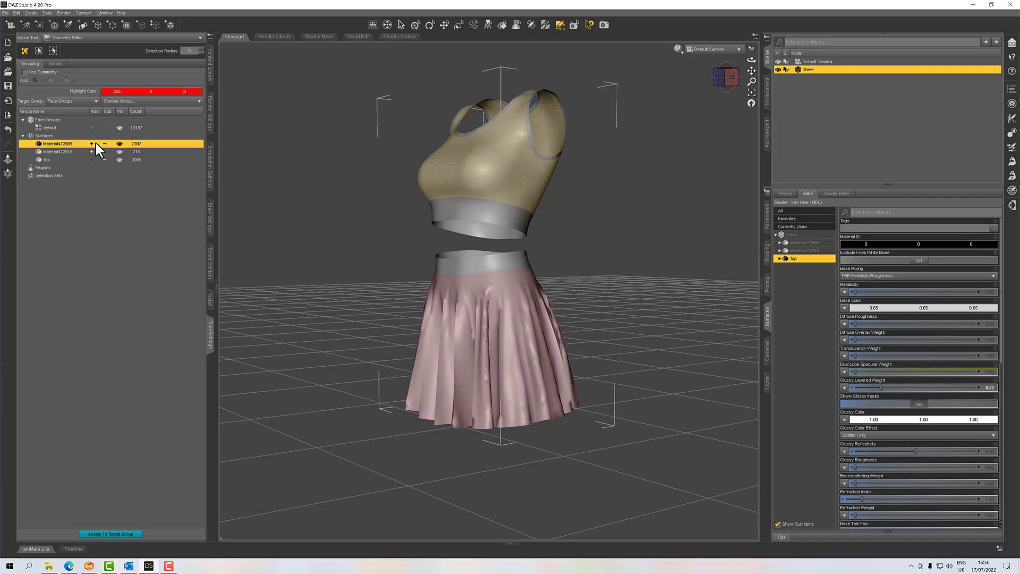
{"action": "right_click", "coordinate": [460, 176]}
{"action": "mouse_move", "coordinate": [487, 181]}
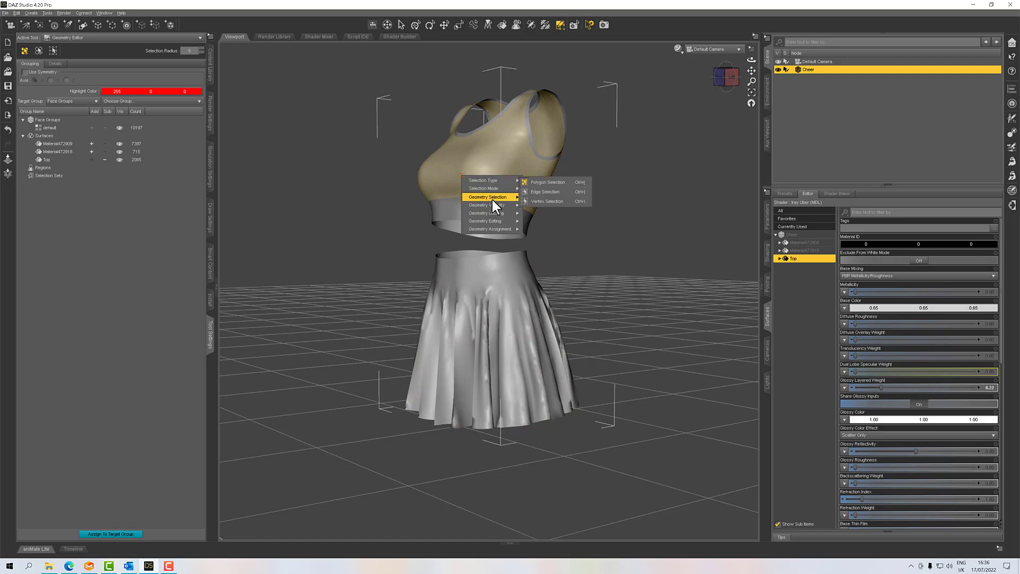
{"action": "mouse_move", "coordinate": [492, 218]}
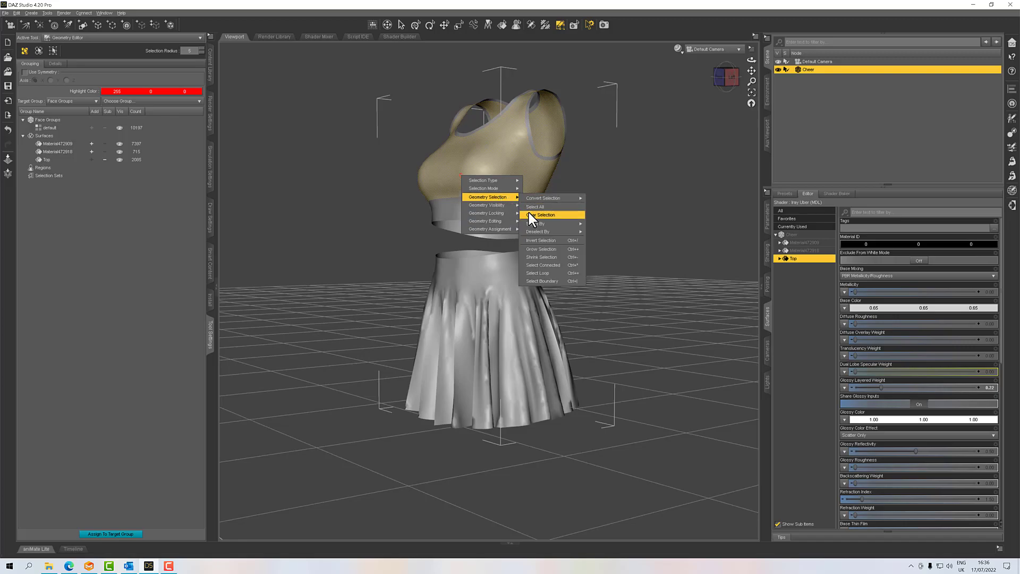
{"action": "left_click", "coordinate": [528, 214]}
Select the polygons of the waistband and edging surface and rename that surface as Trim
{"action": "left_click", "coordinate": [58, 152]}
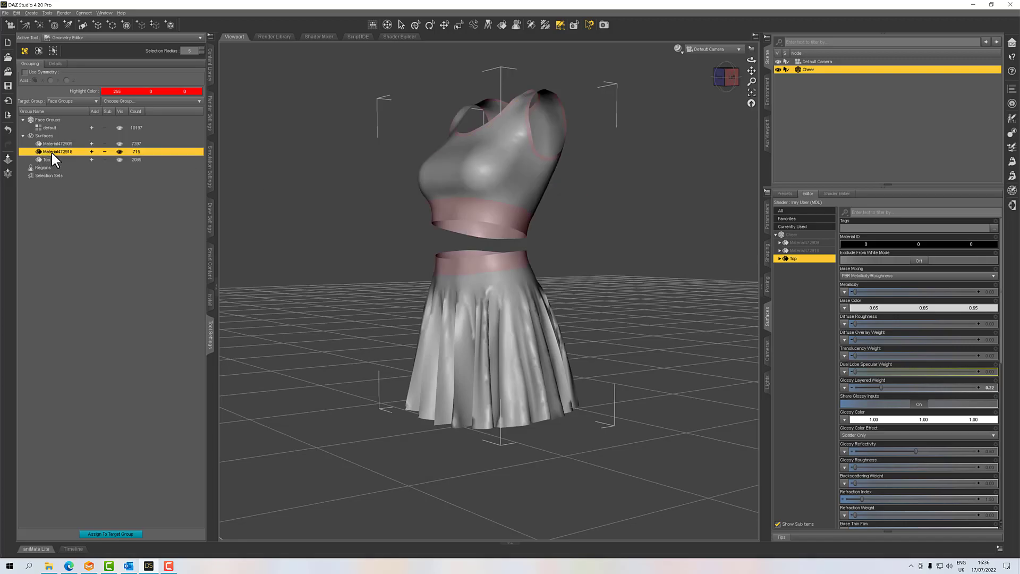
{"action": "left_click", "coordinate": [90, 151]}
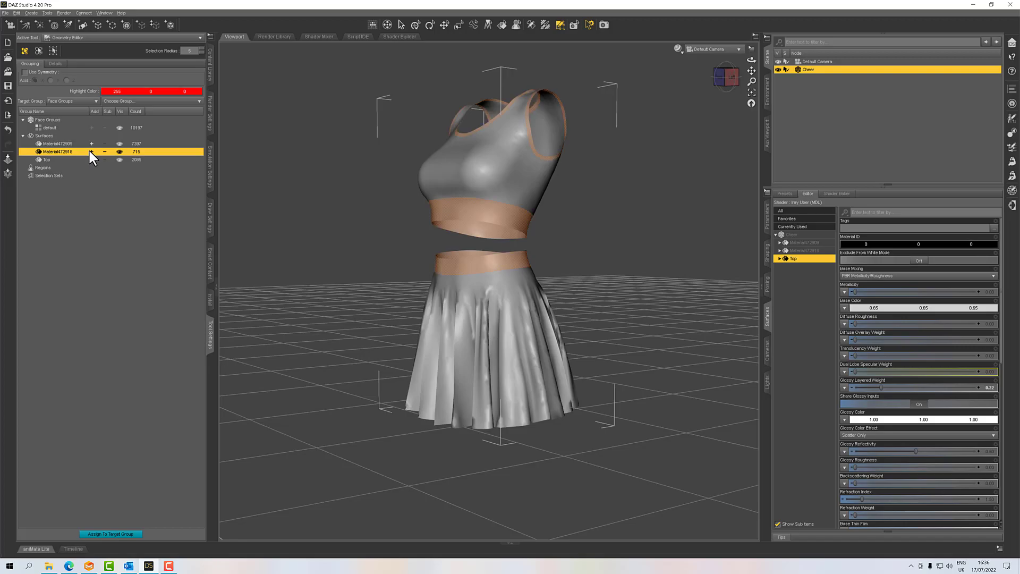
{"action": "double_click", "coordinate": [61, 152]}
{"action": "type", "text": "Trim"}
{"action": "key", "text": "Return"}
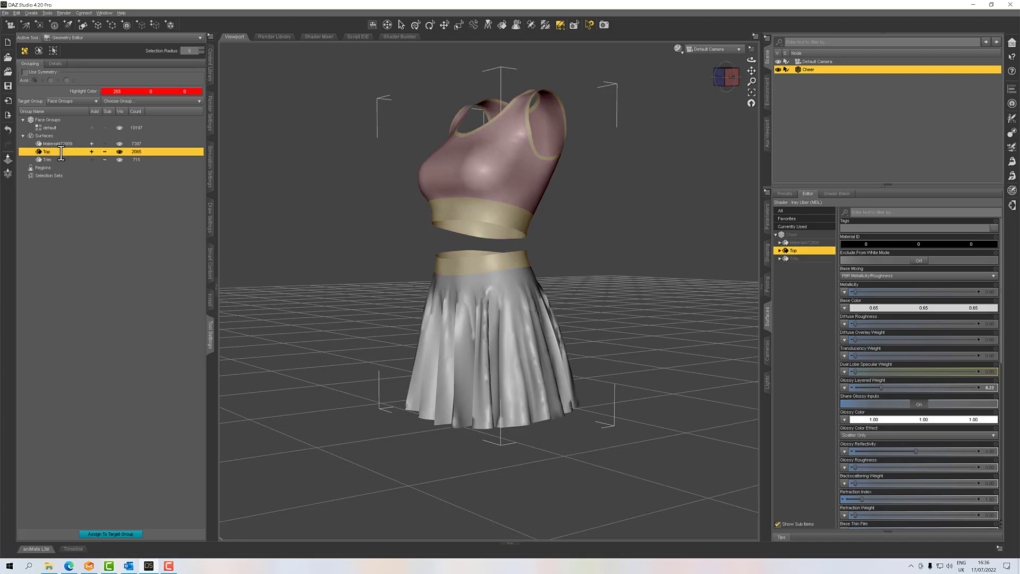
Rename the remaining Material472909 surface as Skirt
{"action": "left_click", "coordinate": [60, 142]}
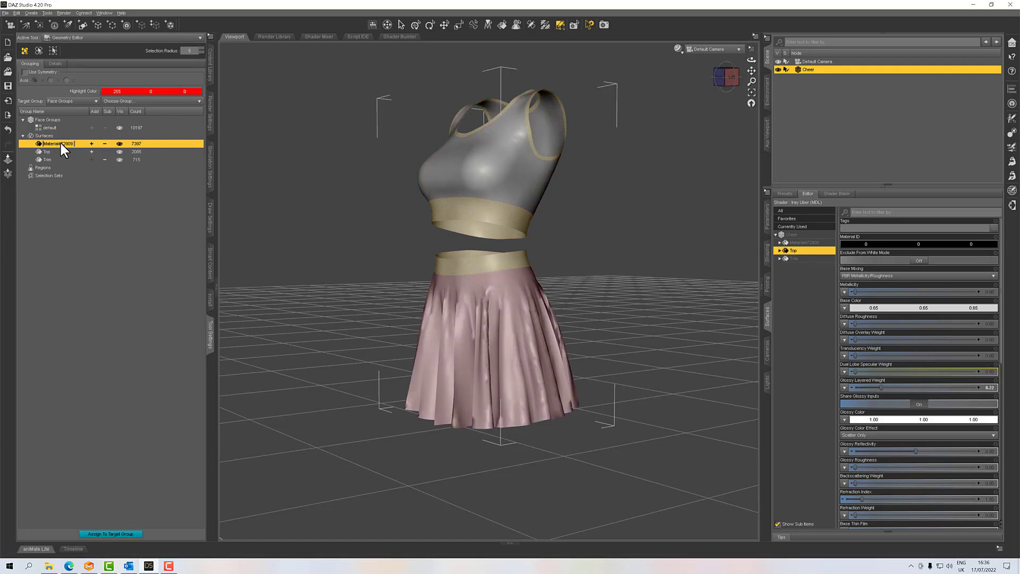
{"action": "type", "text": "Skirt"}
{"action": "left_click", "coordinate": [74, 195]}
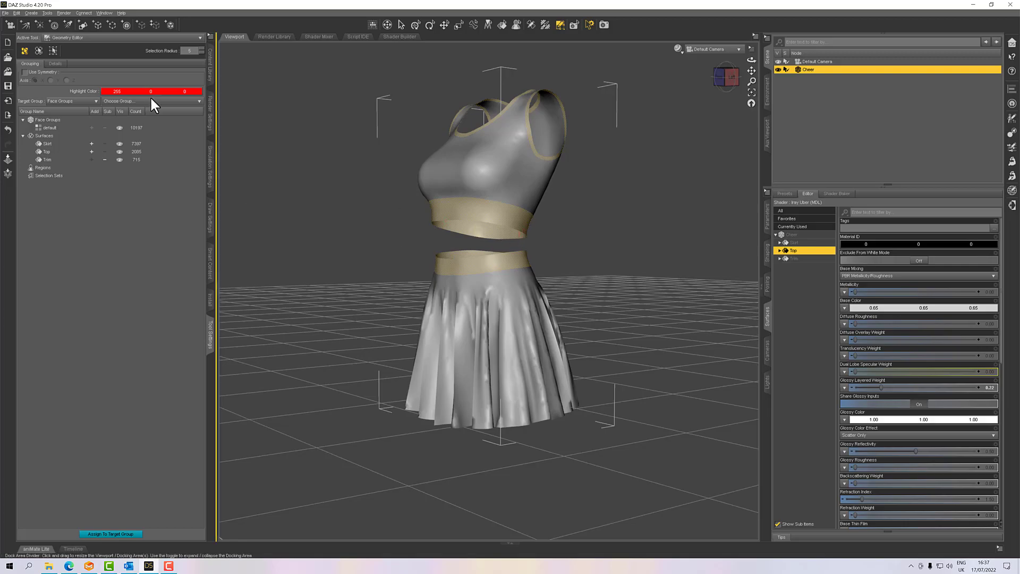
Start exporting the outfit to D:\MY Training\youtube\CheerSubstance in the Wavefront Object (*.obj) format
{"action": "left_click", "coordinate": [7, 14]}
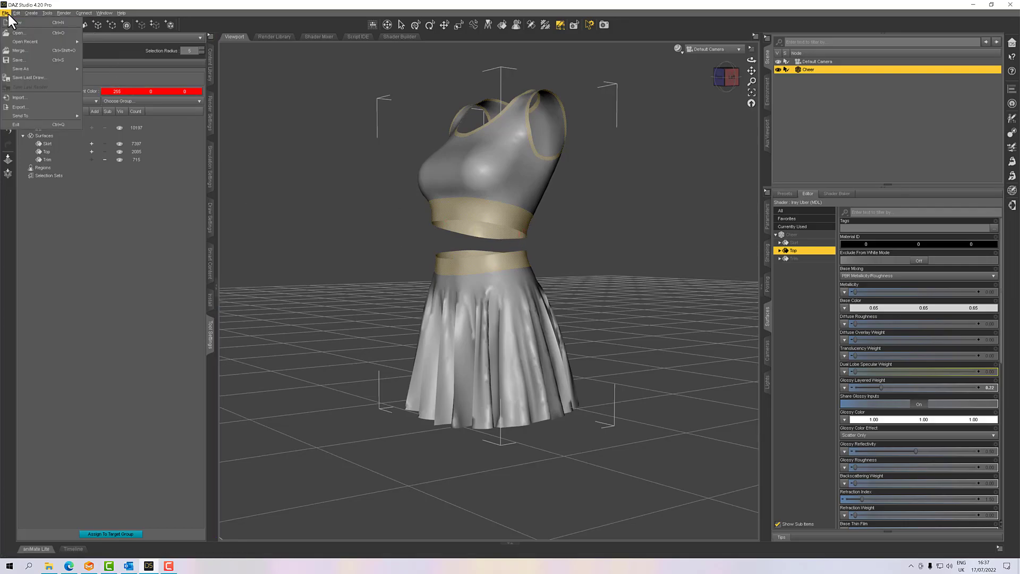
{"action": "left_click", "coordinate": [29, 106]}
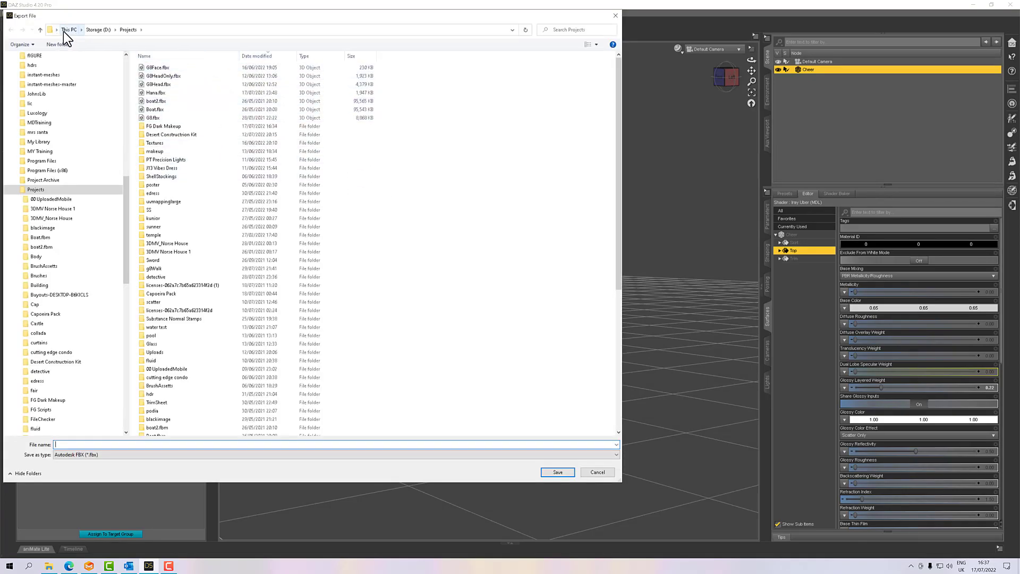
{"action": "left_click", "coordinate": [48, 30]}
{"action": "type", "text": "D:\\MY Training\\youtube\\CheerSubstance"}
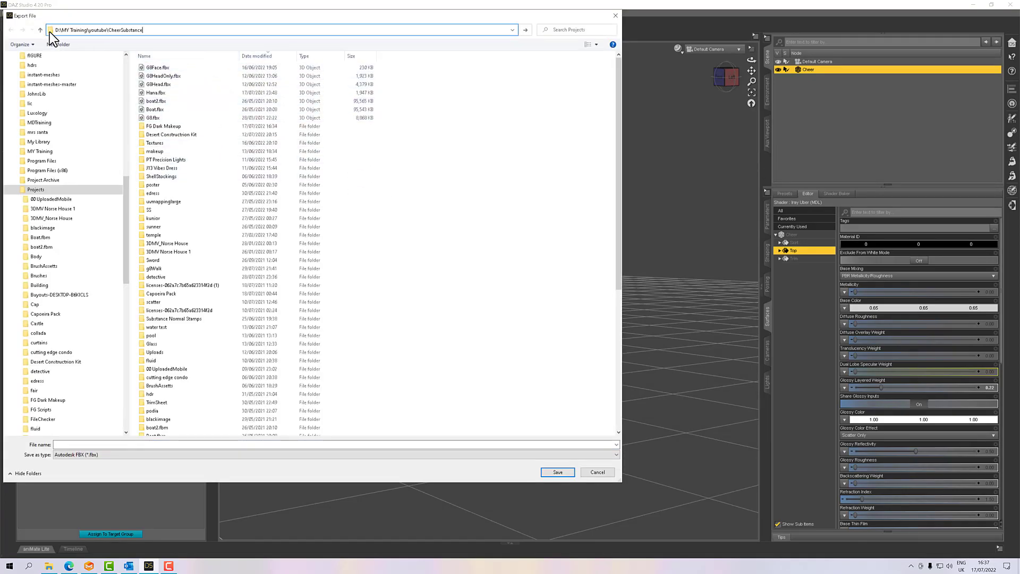
{"action": "key", "text": "Return"}
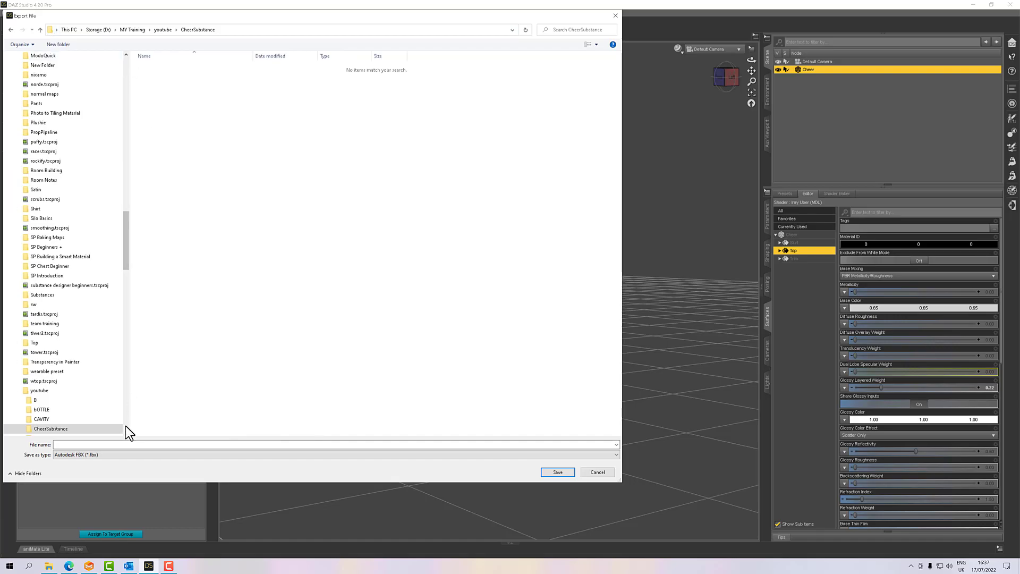
{"action": "left_click", "coordinate": [122, 455]}
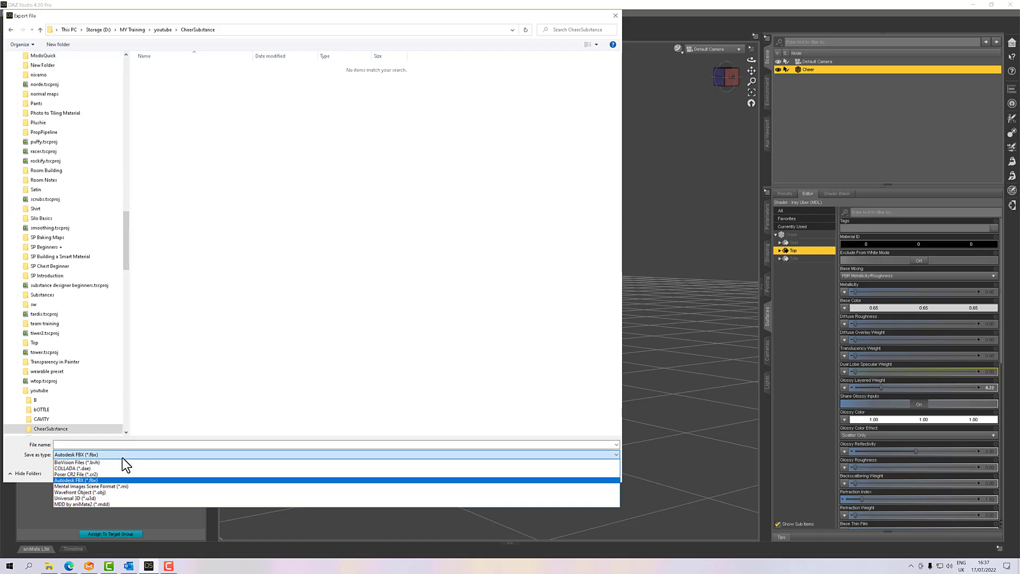
{"action": "left_click", "coordinate": [110, 493]}
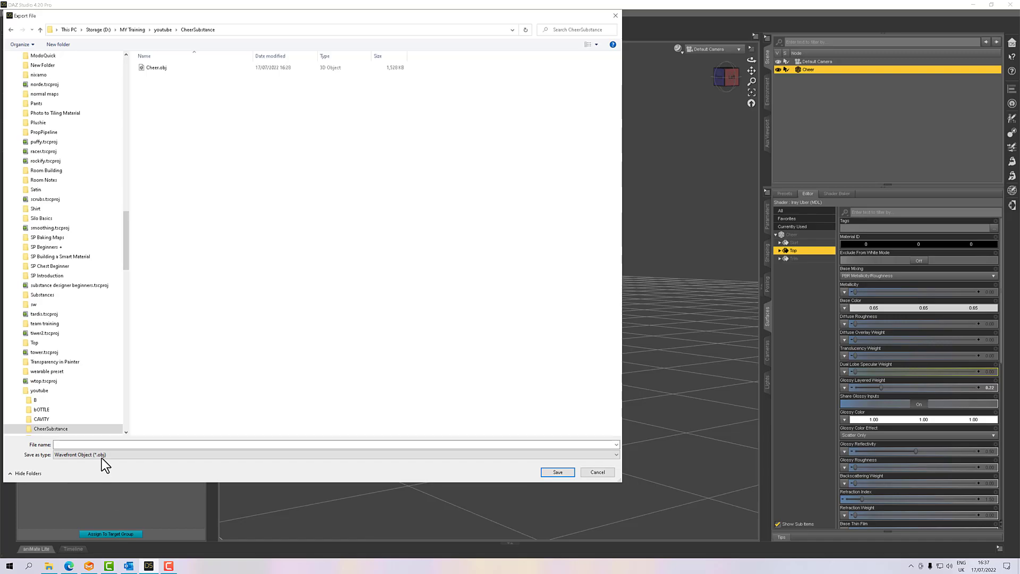
Name the exported file Cheer_wm and accept the OBJ export options to write it
{"action": "left_click", "coordinate": [103, 444]}
{"action": "type", "text": "C"}
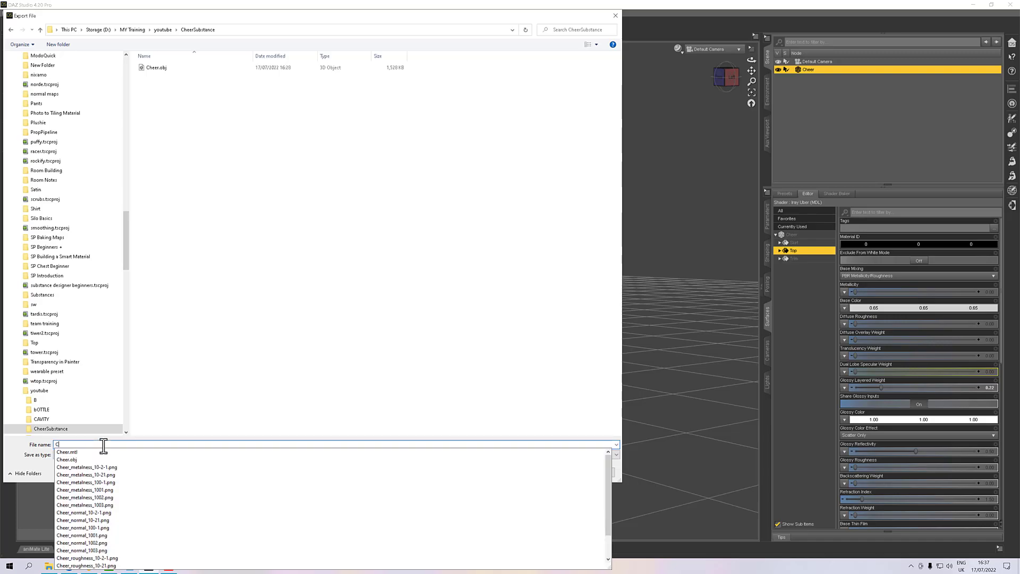
{"action": "type", "text": "heer_wm"}
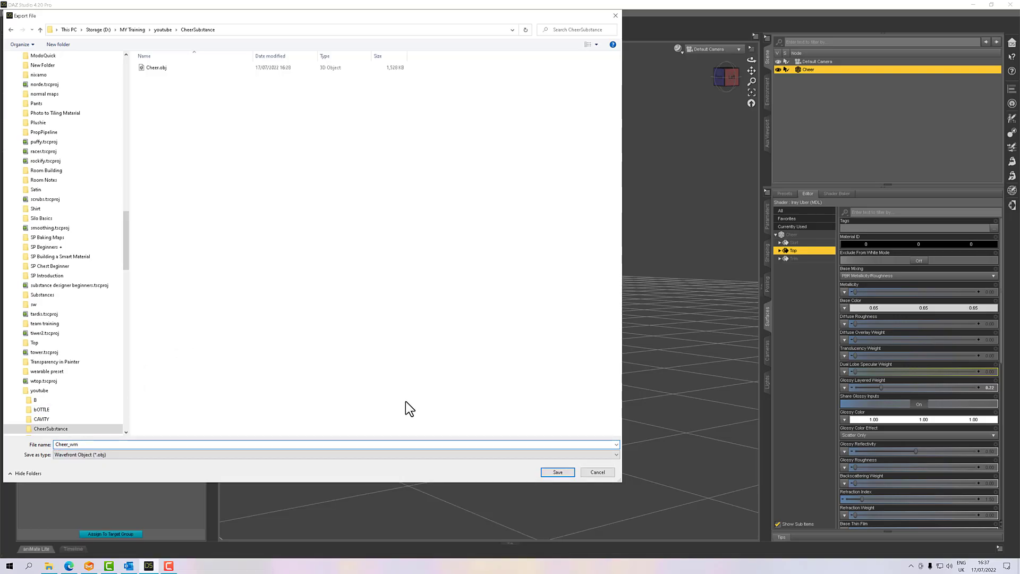
{"action": "left_click", "coordinate": [558, 472]}
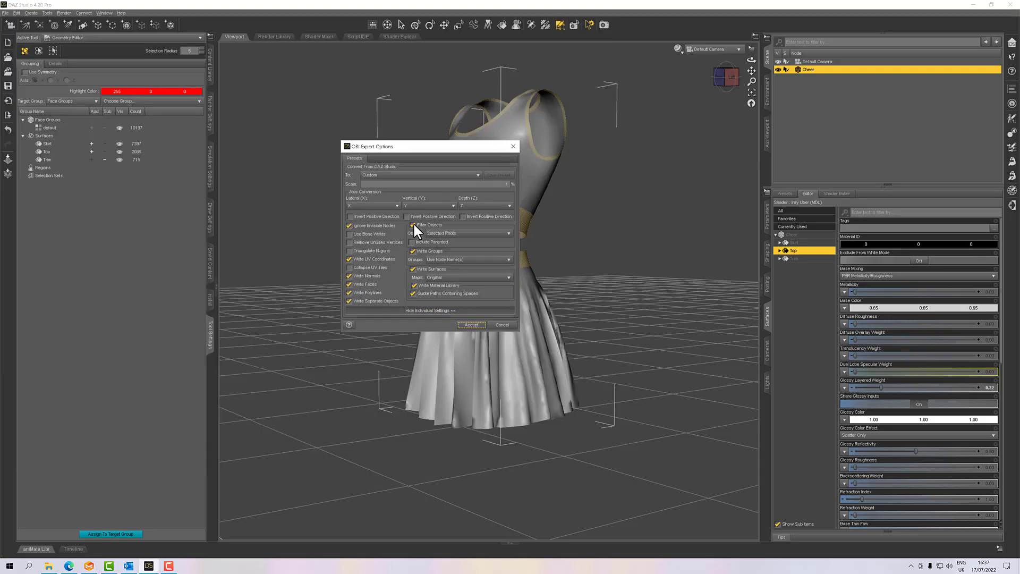
{"action": "left_click", "coordinate": [425, 293]}
{"action": "left_click", "coordinate": [465, 325]}
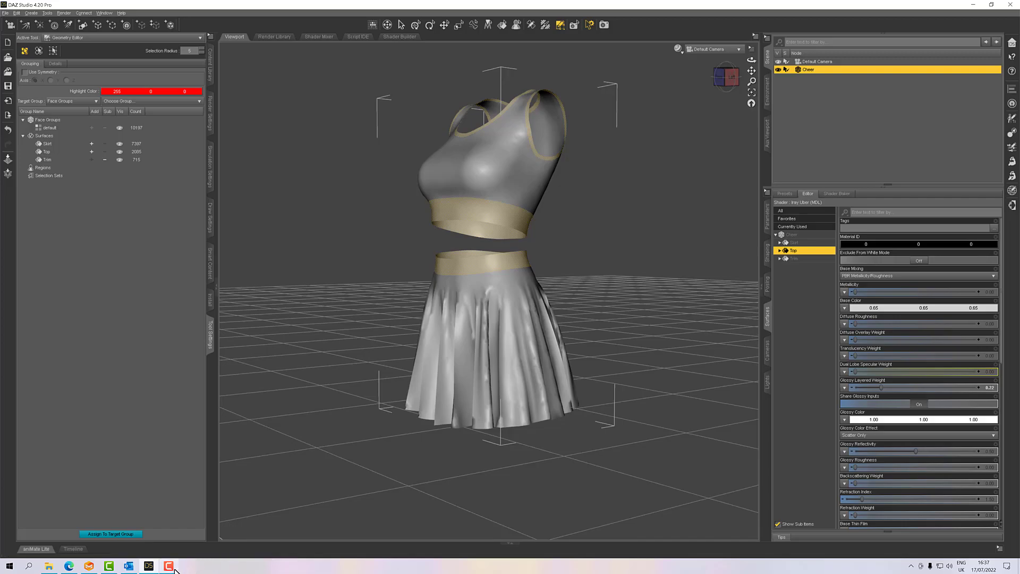
Switch to Marvelous Designer and close the Bake Textures settings
{"action": "mouse_move", "coordinate": [171, 569]}
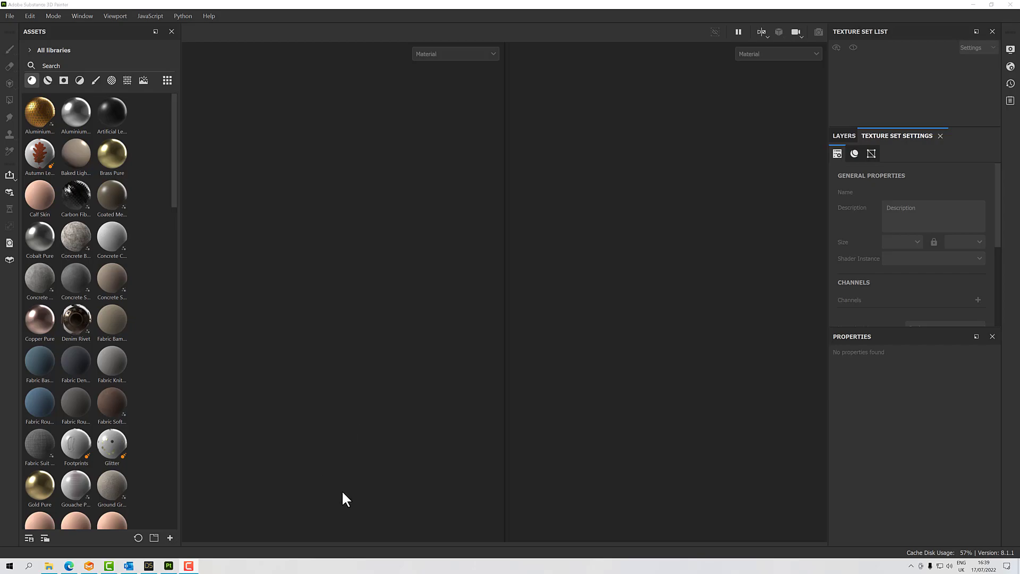
{"action": "left_click", "coordinate": [92, 567]}
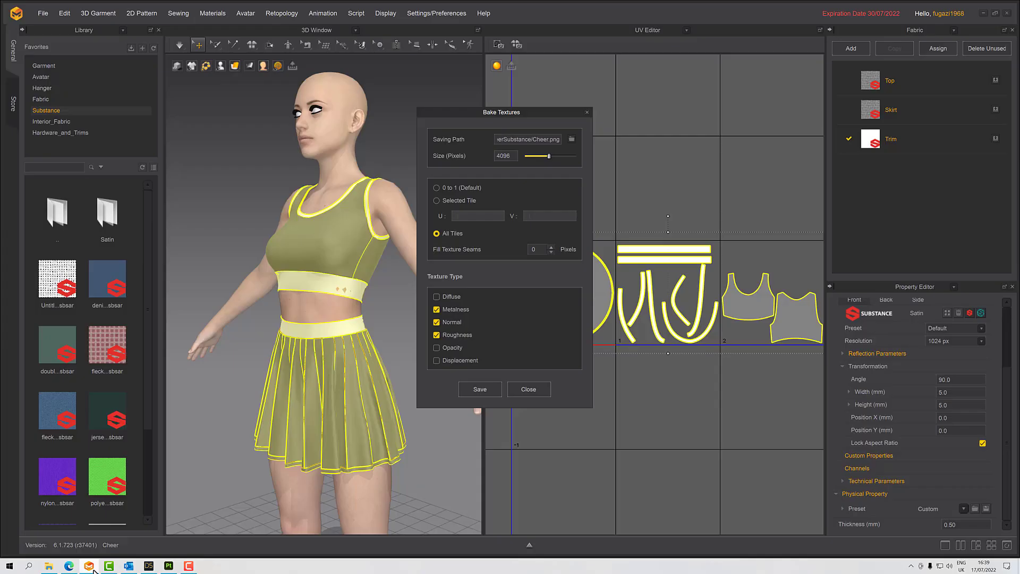
{"action": "left_click", "coordinate": [528, 385]}
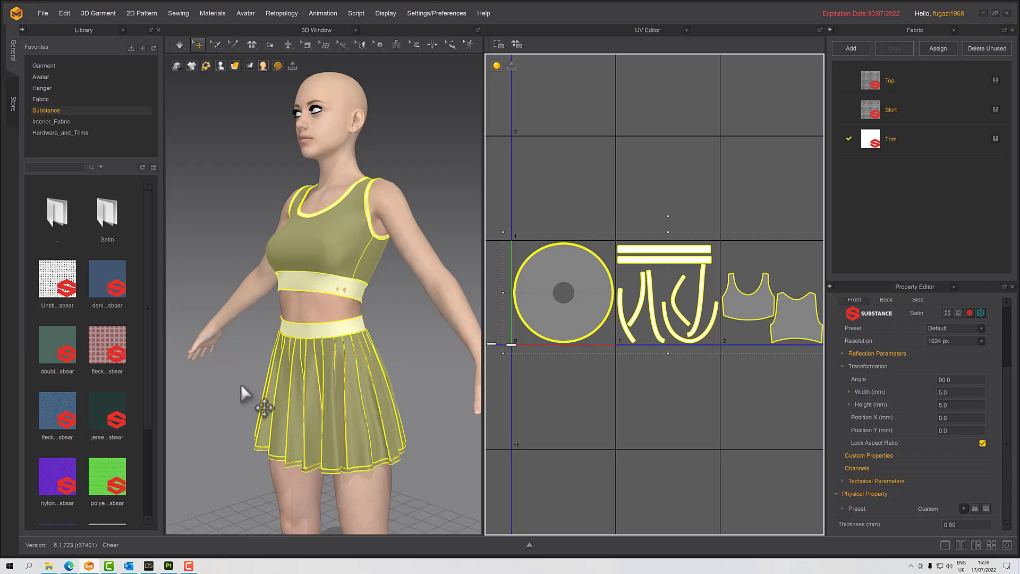
Save the outfit project and close both Marvelous Designer and Outlook
{"action": "left_click", "coordinate": [43, 13]}
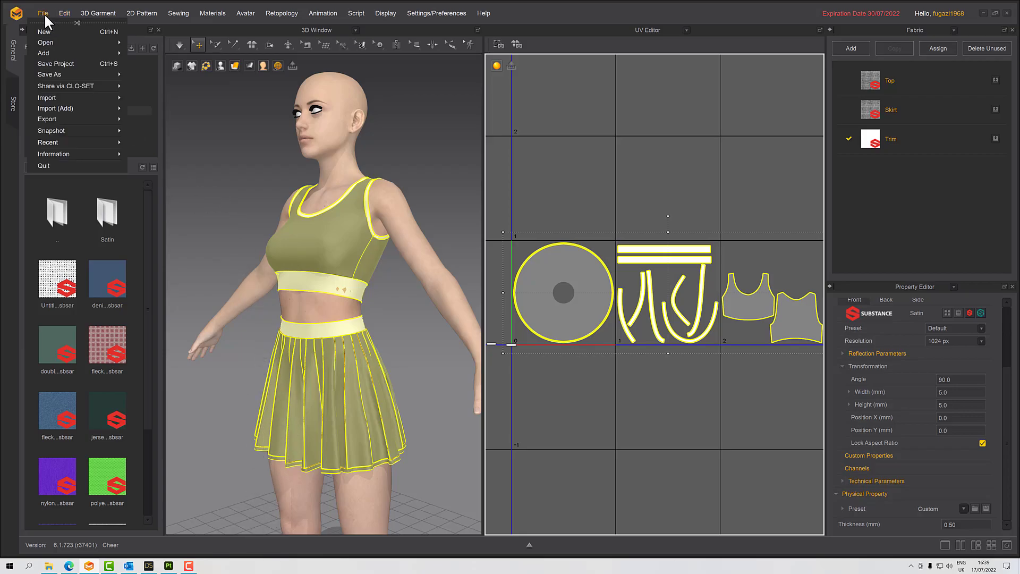
{"action": "left_click", "coordinate": [38, 63]}
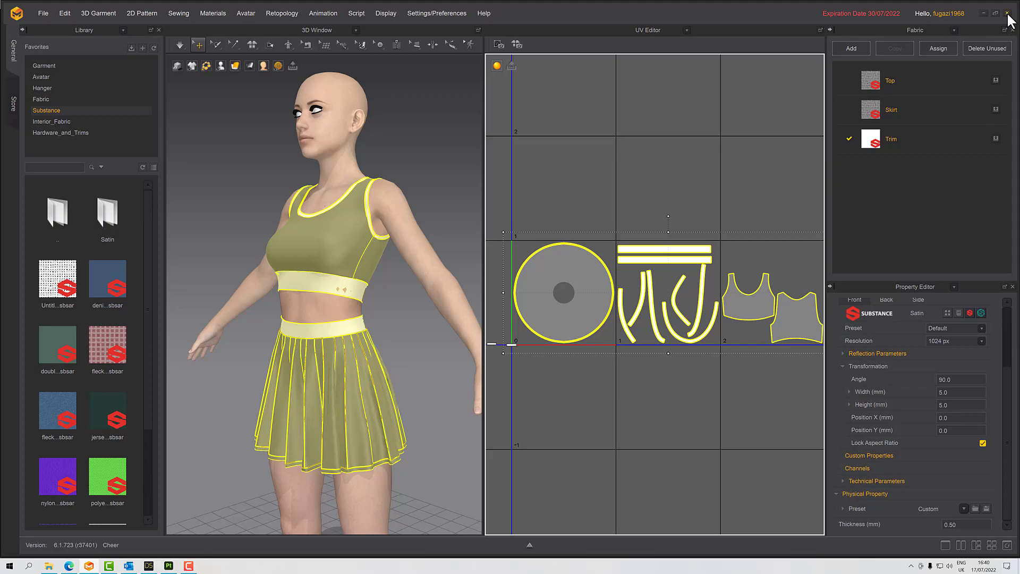
{"action": "left_click", "coordinate": [1007, 14]}
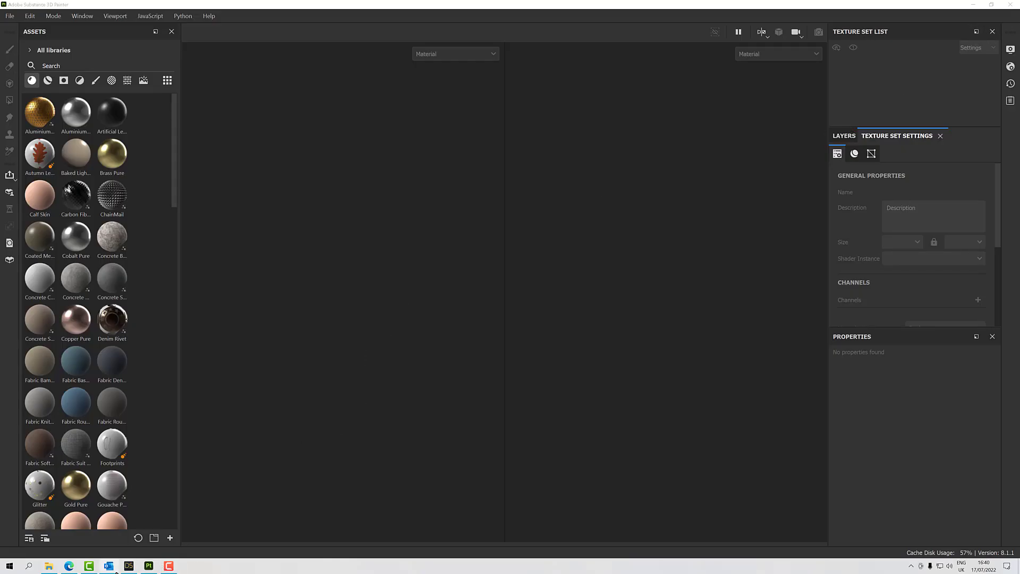
{"action": "mouse_move", "coordinate": [131, 568]}
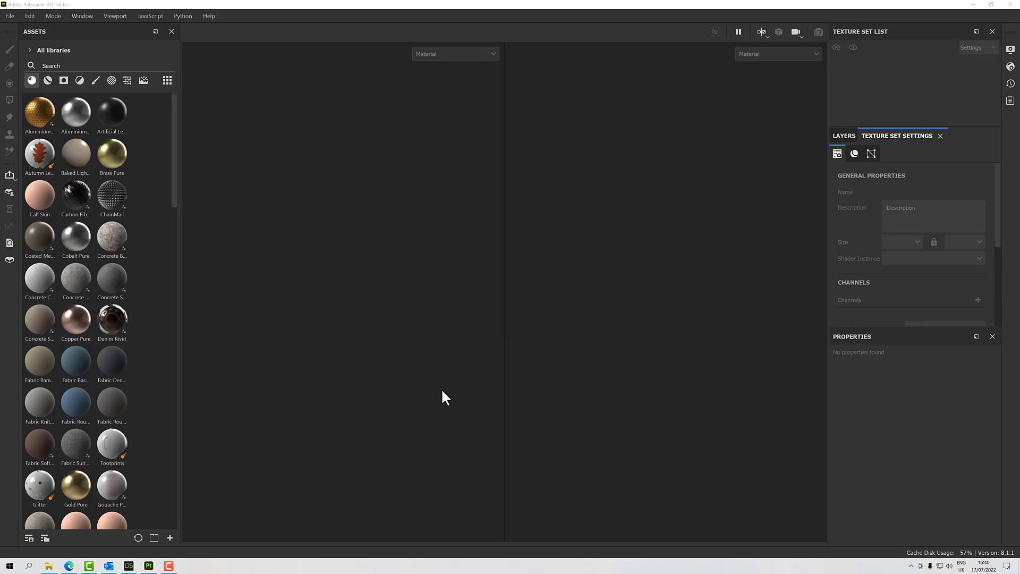
{"action": "left_click", "coordinate": [109, 567]}
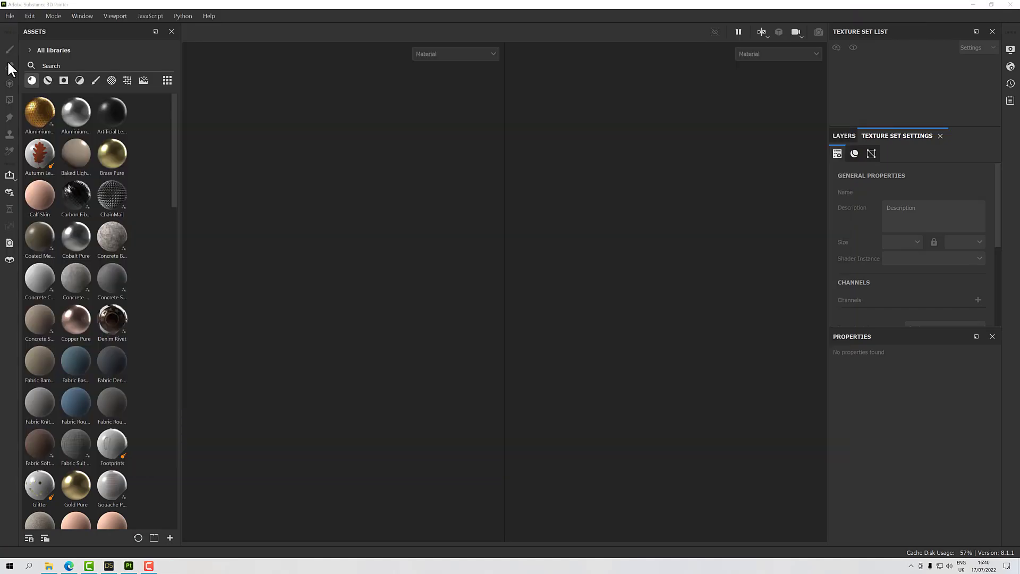
Start a new Substance 3D Painter project using the PBR - Metallic Roughness Alpha-blend (starter_assets_1) template
{"action": "left_click", "coordinate": [10, 15]}
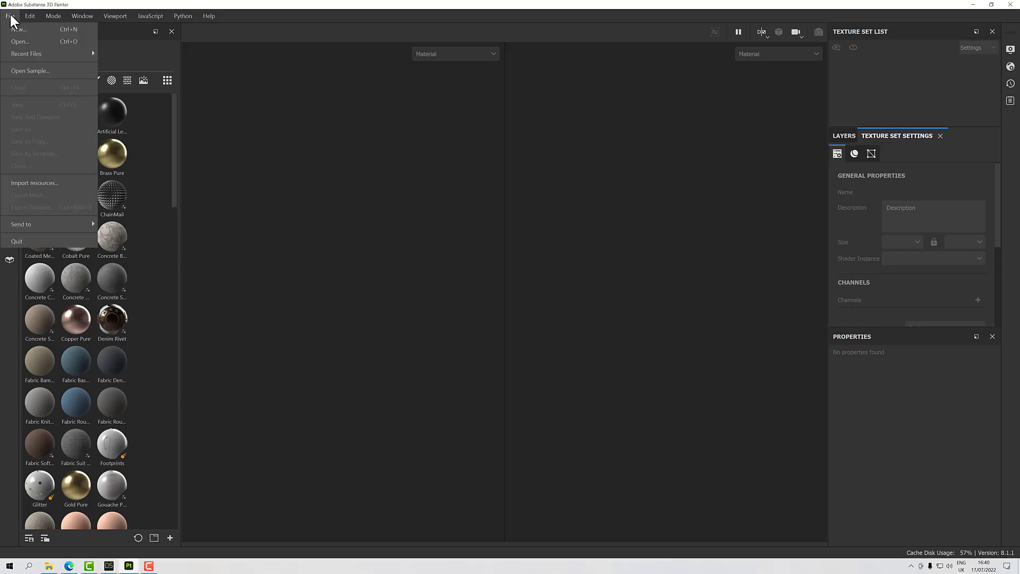
{"action": "left_click", "coordinate": [14, 30]}
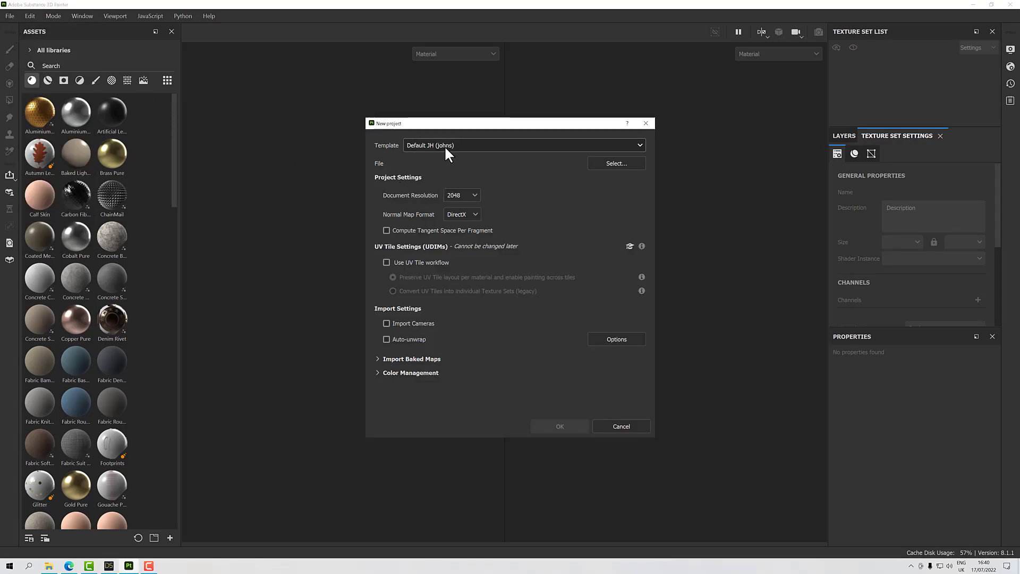
{"action": "left_click", "coordinate": [473, 143]}
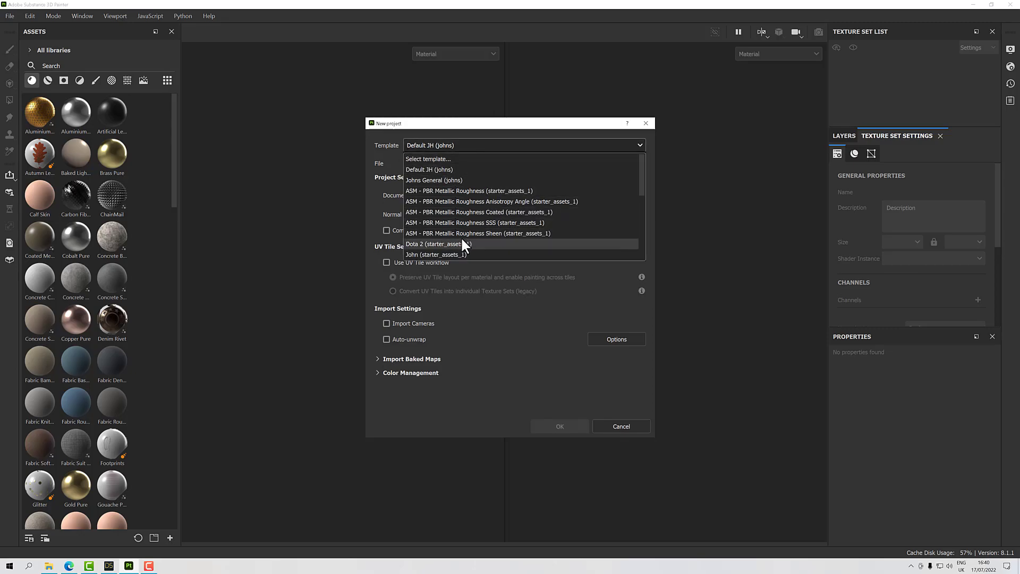
{"action": "scroll", "coordinate": [454, 212], "scroll_direction": "down", "scroll_amount": 4}
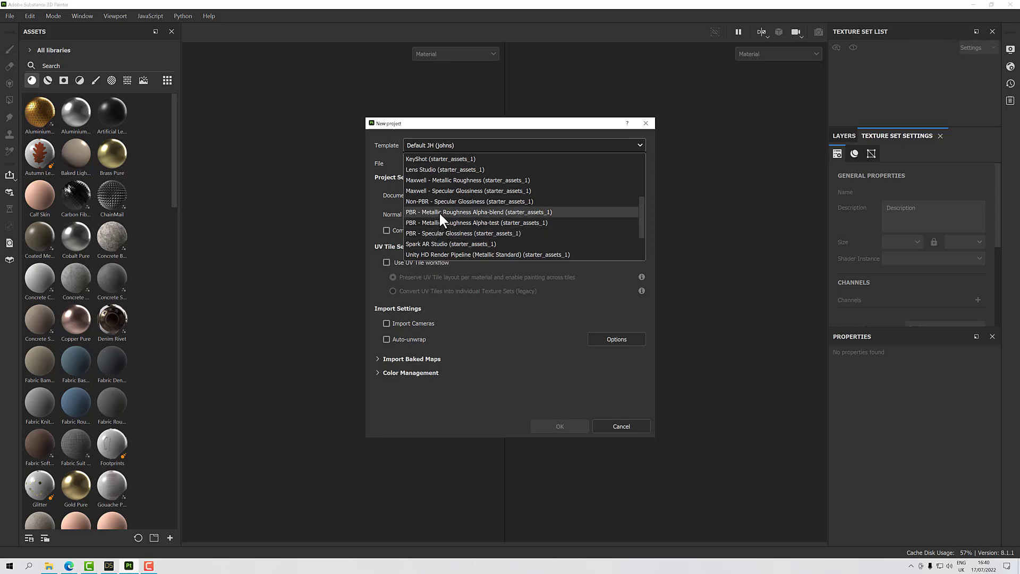
{"action": "scroll", "coordinate": [439, 212], "scroll_direction": "down", "scroll_amount": 2}
{"action": "scroll", "coordinate": [439, 211], "scroll_direction": "up", "scroll_amount": 4}
{"action": "scroll", "coordinate": [439, 212], "scroll_direction": "up", "scroll_amount": 2}
{"action": "scroll", "coordinate": [439, 211], "scroll_direction": "down", "scroll_amount": 6}
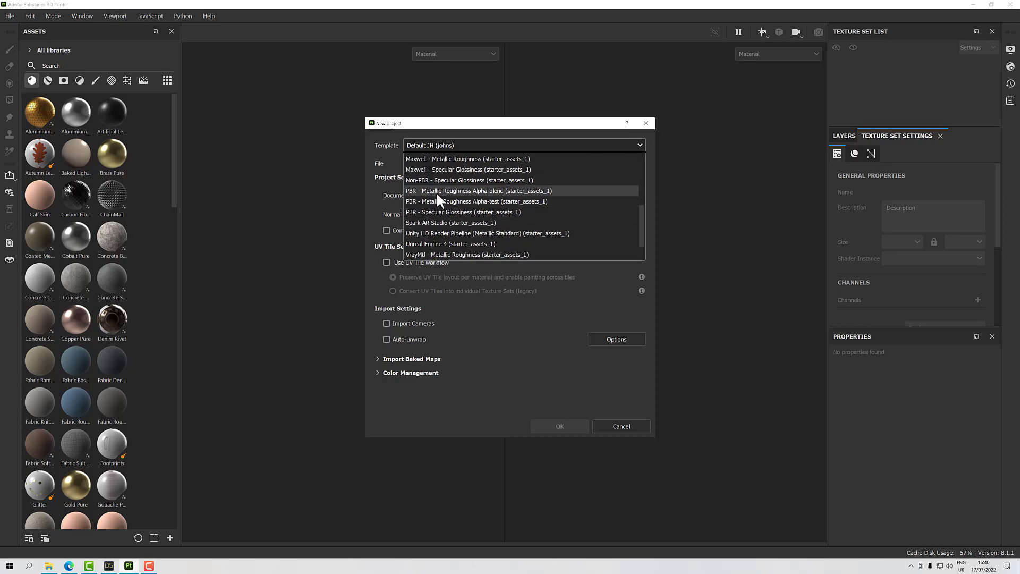
{"action": "left_click", "coordinate": [437, 192]}
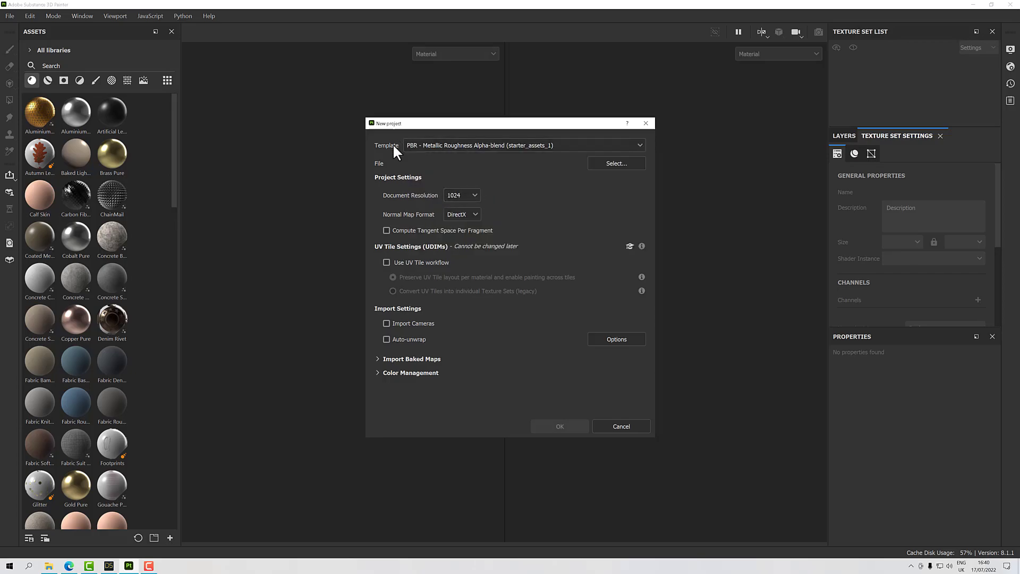
Set the document resolution to 2048 and normal map format to OpenGL, and enable the UV Tile workflow preserving the tile layout per material
{"action": "left_click", "coordinate": [475, 195]}
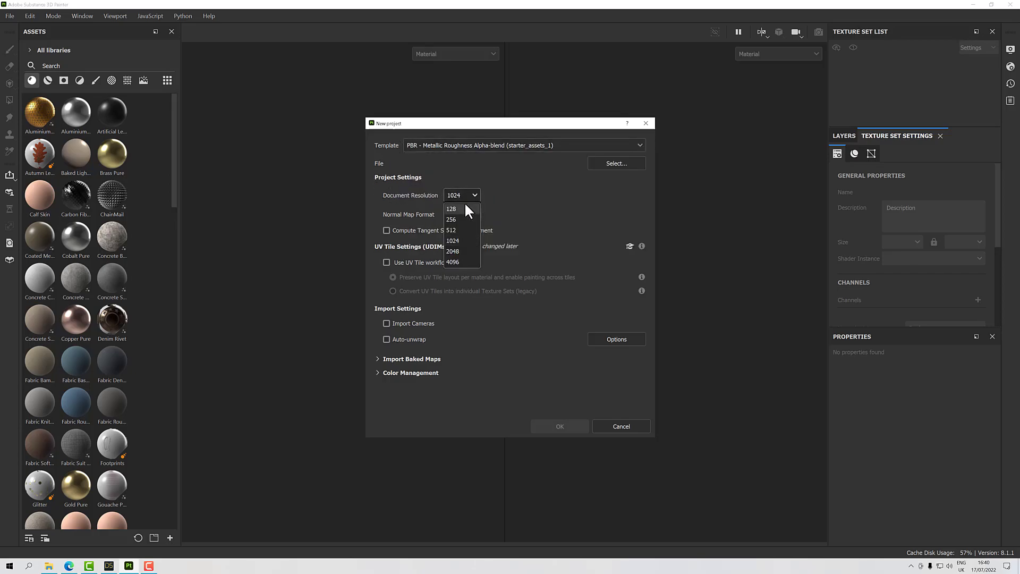
{"action": "left_click", "coordinate": [457, 249]}
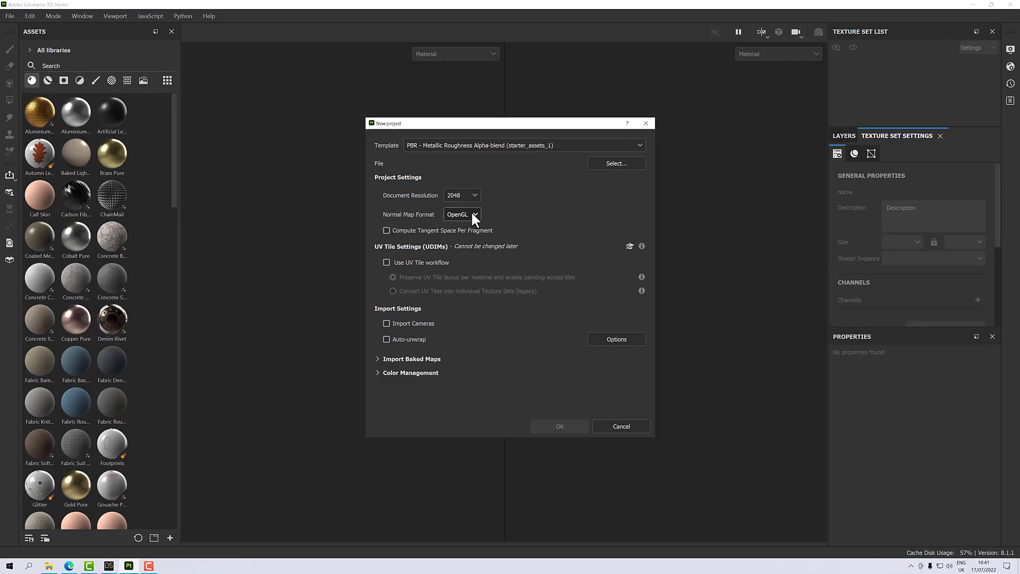
{"action": "left_click", "coordinate": [385, 261]}
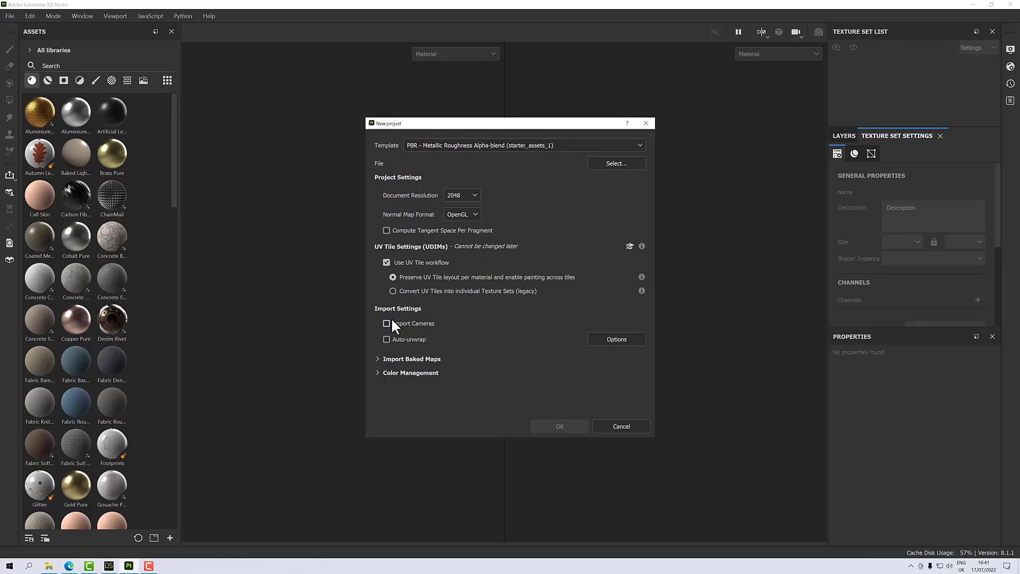
Choose Cheer_wm.obj from D:\MY Training\youtube\CheerSubstance as the project mesh and create the project
{"action": "left_click", "coordinate": [611, 163]}
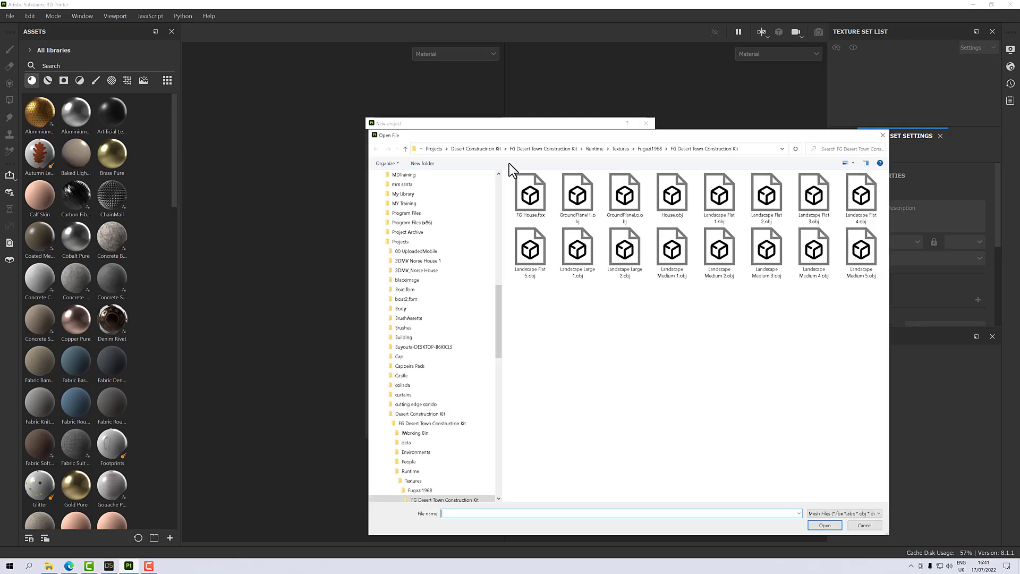
{"action": "left_click", "coordinate": [412, 148]}
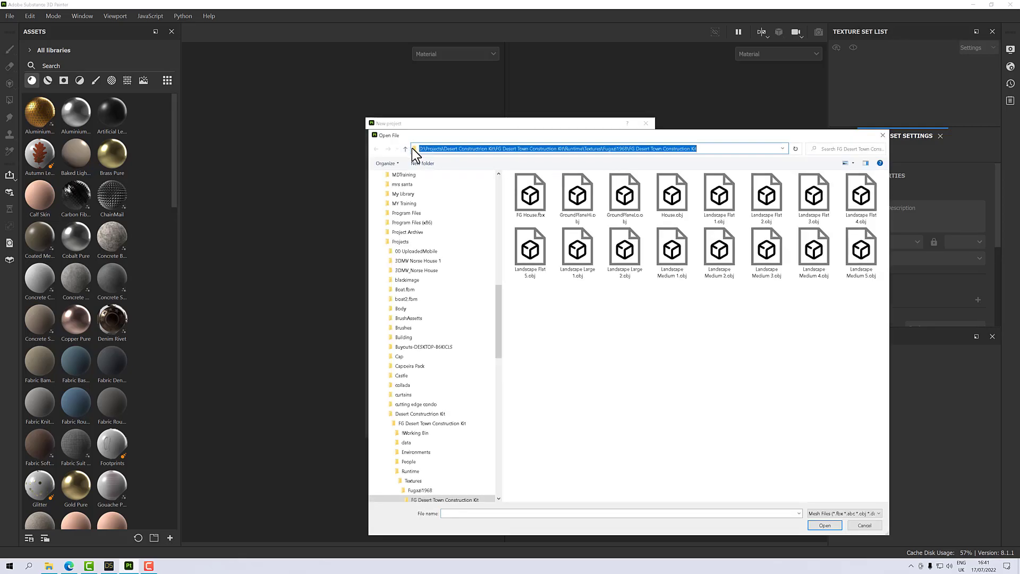
{"action": "type", "text": "D:\\MY Training\\youtube\\CheerSubstance"}
{"action": "key", "text": "Return"}
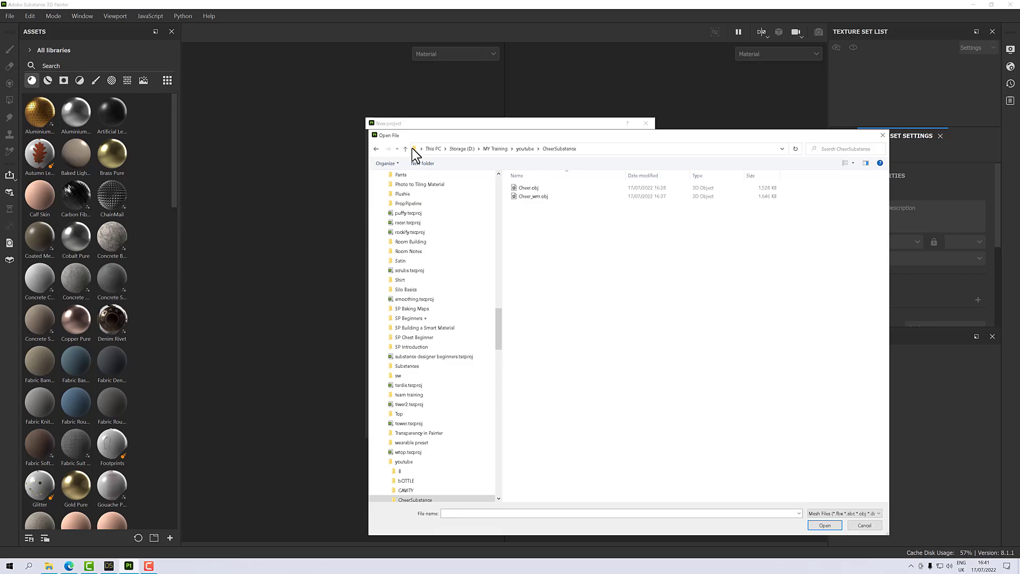
{"action": "double_click", "coordinate": [528, 197]}
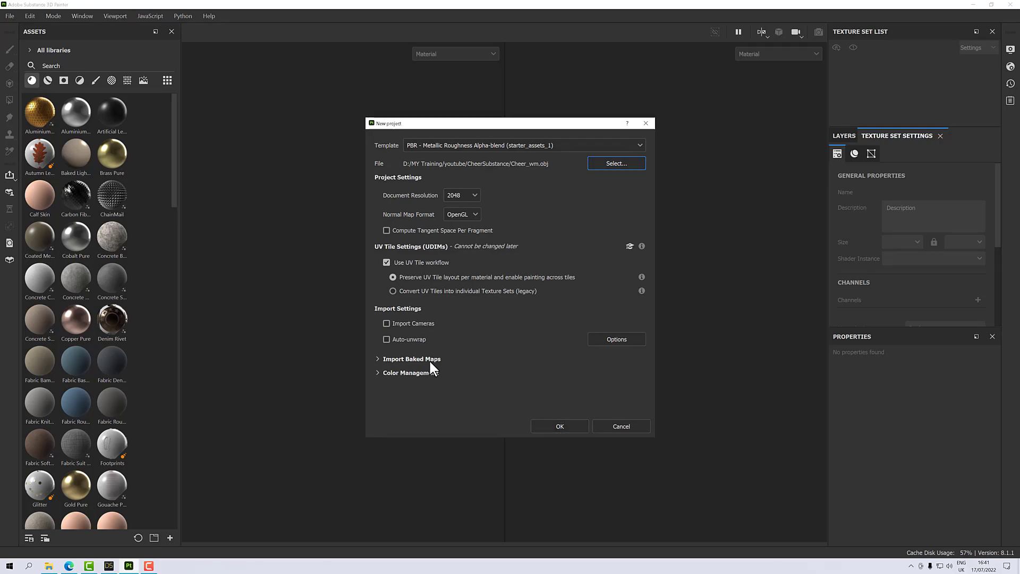
{"action": "left_click", "coordinate": [552, 428]}
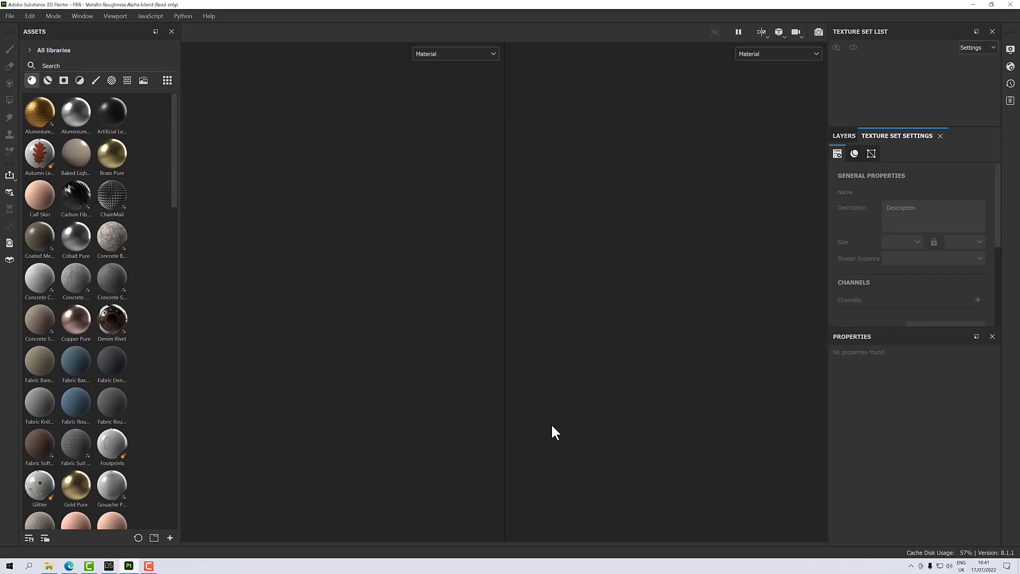
Examine the loaded outfit from several angles in the 3D view and show the layer stack of the Skirt texture set
{"action": "scroll", "coordinate": [408, 360], "scroll_direction": "up", "scroll_amount": 3}
{"action": "scroll", "coordinate": [409, 362], "scroll_direction": "down", "scroll_amount": 4}
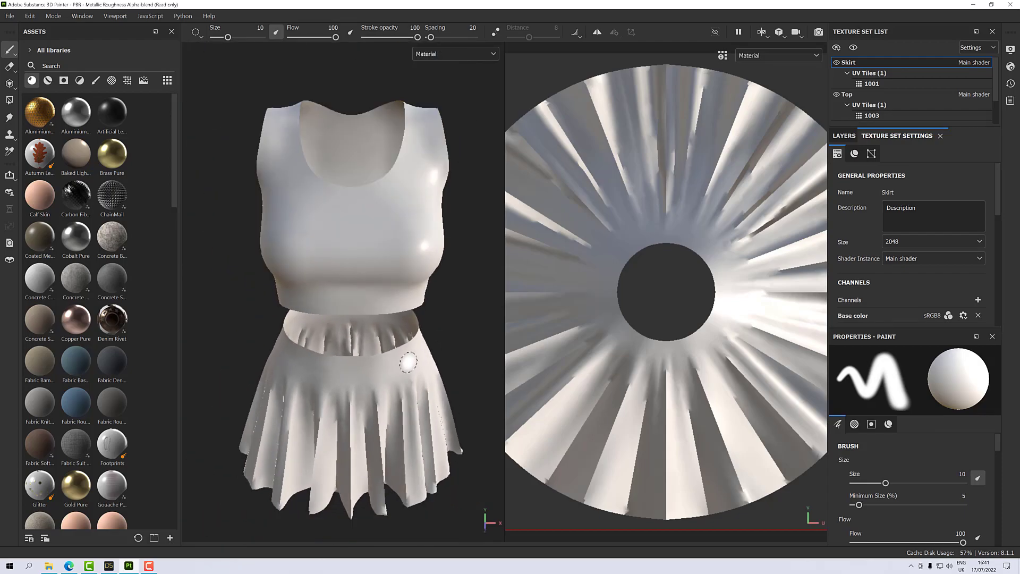
{"action": "key", "text": "p"}
{"action": "mouse_move", "coordinate": [360, 345]}
{"action": "left_mouse_down", "text": "alt"}
{"action": "mouse_move", "coordinate": [467, 287]}
{"action": "mouse_move", "coordinate": [336, 344]}
{"action": "mouse_move", "coordinate": [387, 285]}
{"action": "left_mouse_up", "text": "alt"}
{"action": "mouse_move", "coordinate": [396, 272]}
{"action": "middle_mouse_down", "text": "alt"}
{"action": "mouse_move", "coordinate": [371, 296]}
{"action": "mouse_move", "coordinate": [371, 272]}
{"action": "middle_mouse_up", "text": "alt"}
{"action": "mouse_move", "coordinate": [372, 271]}
{"action": "left_mouse_down", "text": "alt"}
{"action": "mouse_move", "coordinate": [400, 254]}
{"action": "mouse_move", "coordinate": [385, 270]}
{"action": "left_mouse_up", "text": "alt"}
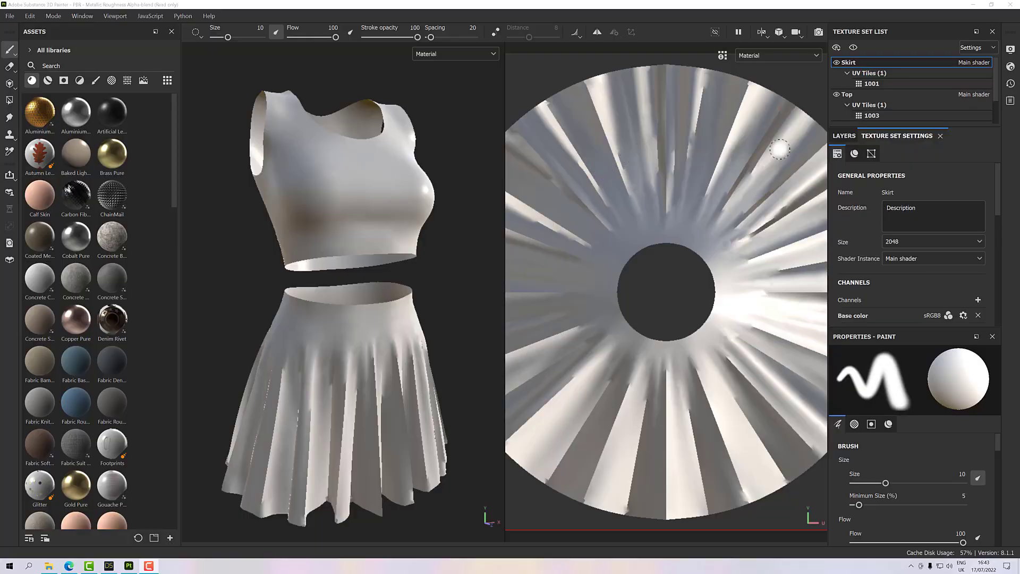
{"action": "left_click", "coordinate": [844, 136]}
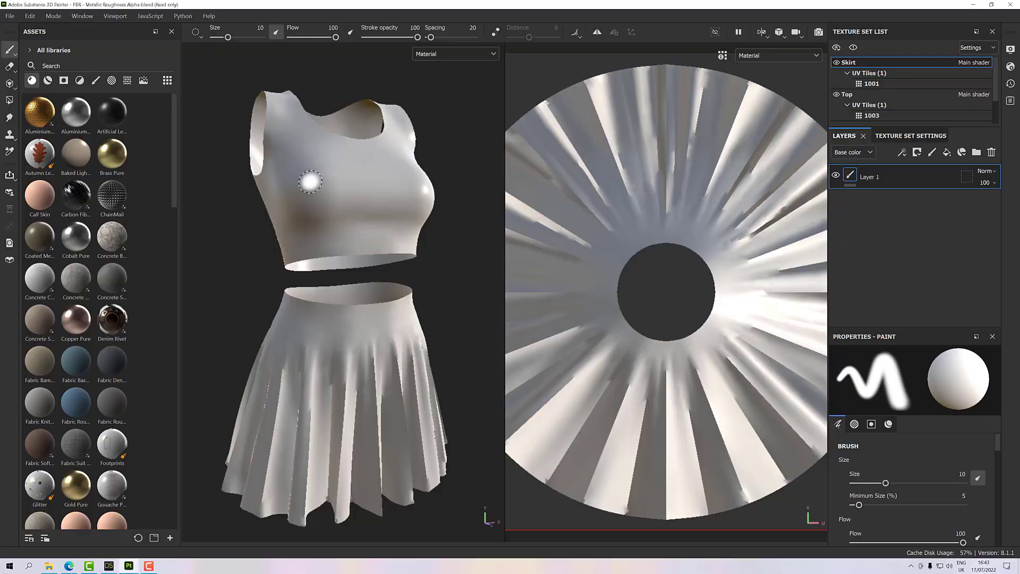
Switch to File Explorer and display the CheerSubstance folder as a list sorted by type
{"action": "left_click", "coordinate": [50, 566]}
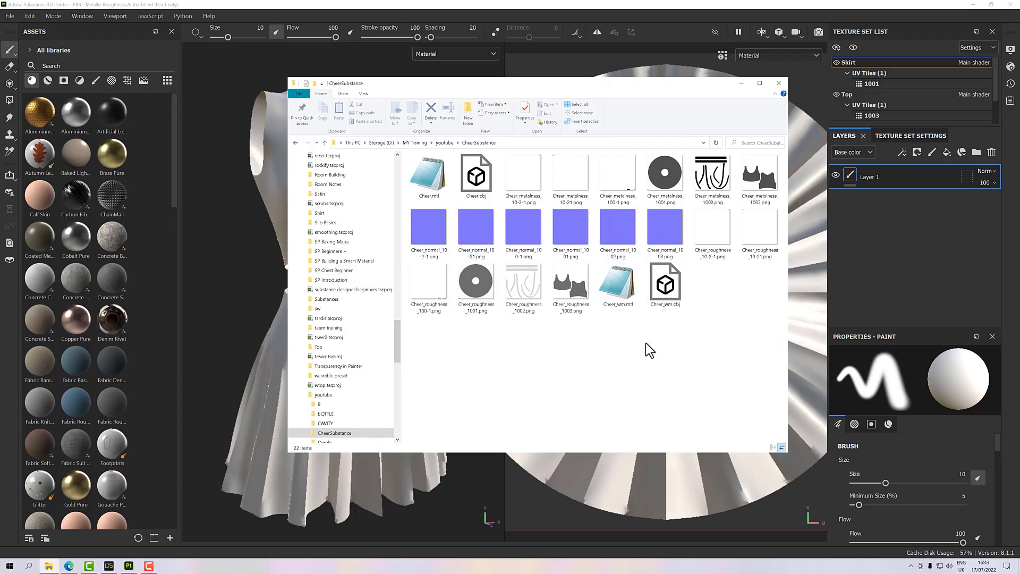
{"action": "right_click", "coordinate": [601, 330]}
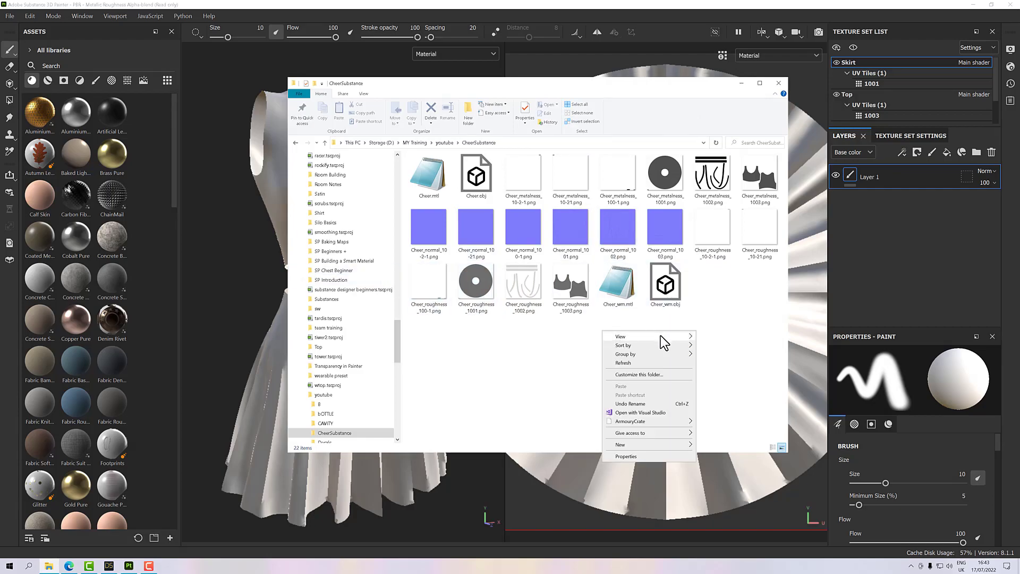
{"action": "mouse_move", "coordinate": [660, 343]}
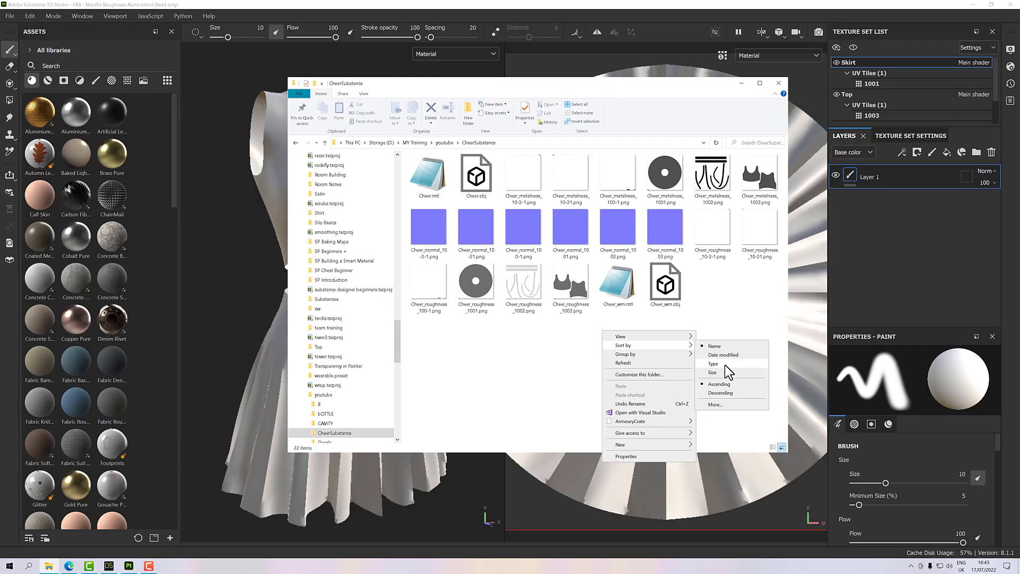
{"action": "left_click", "coordinate": [724, 364]}
{"action": "right_click", "coordinate": [629, 343]}
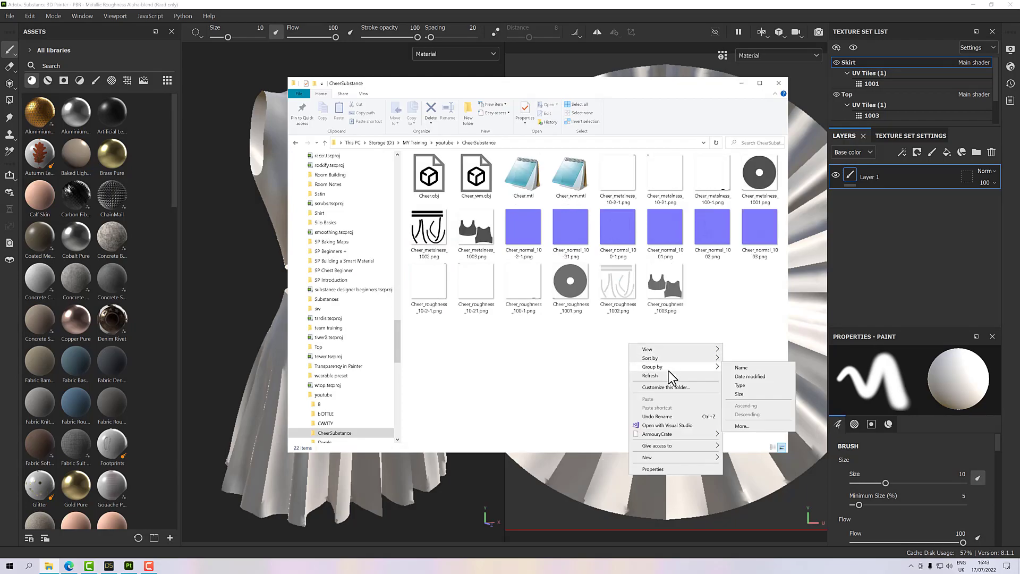
{"action": "mouse_move", "coordinate": [665, 352]}
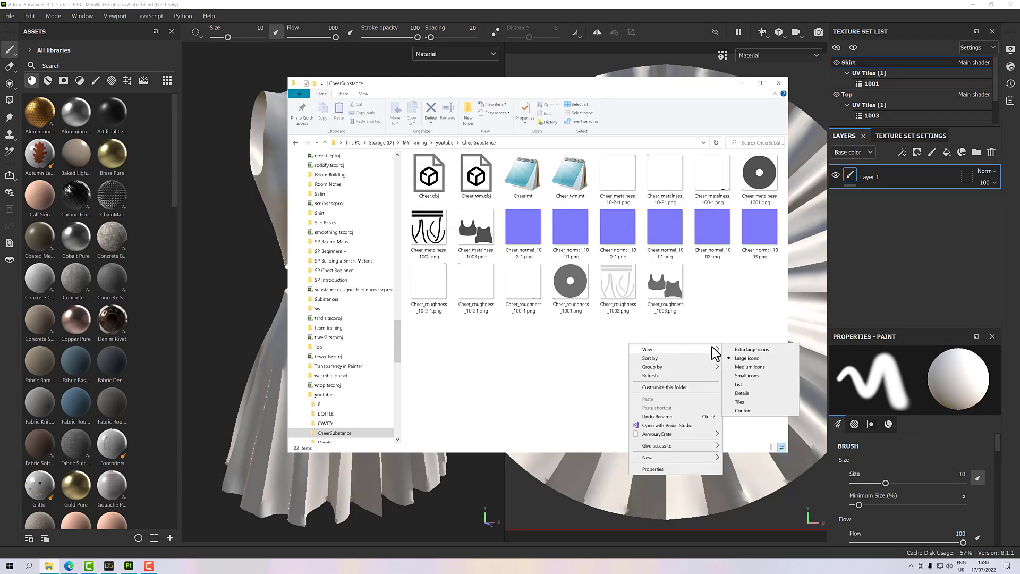
{"action": "left_click", "coordinate": [735, 384]}
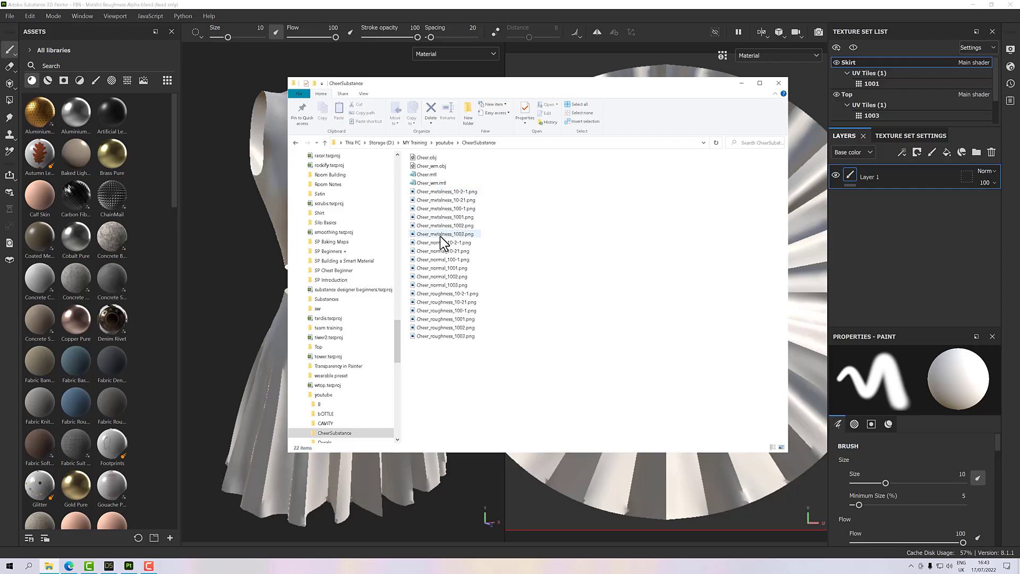
Select all the Cheer metalness, normal and roughness PNG maps and bring them into Substance 3D Painter's assets for import
{"action": "left_click_drag", "start_coordinate": [512, 361], "coordinate": [432, 193]}
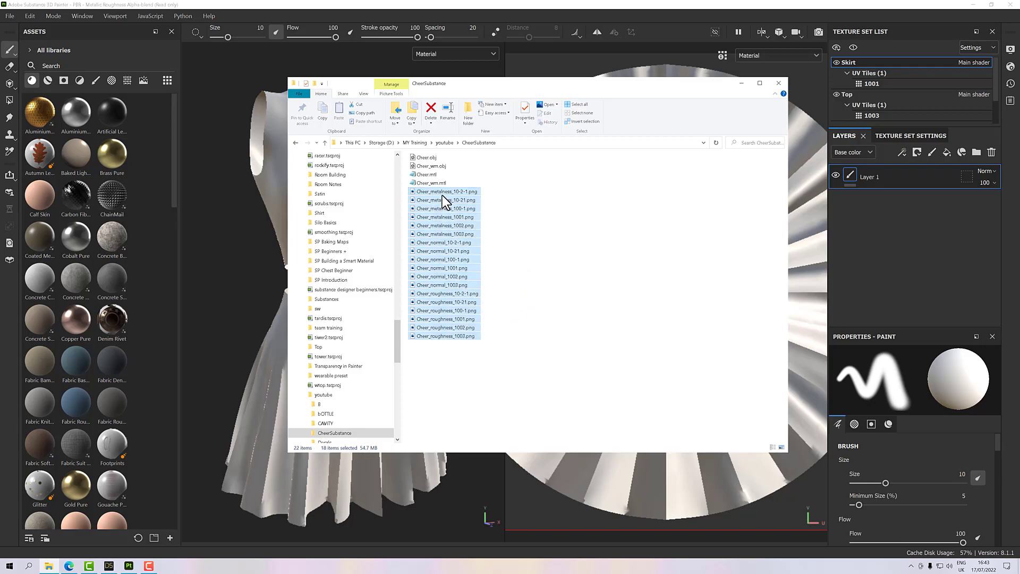
{"action": "left_click_drag", "start_coordinate": [441, 191], "coordinate": [148, 212]}
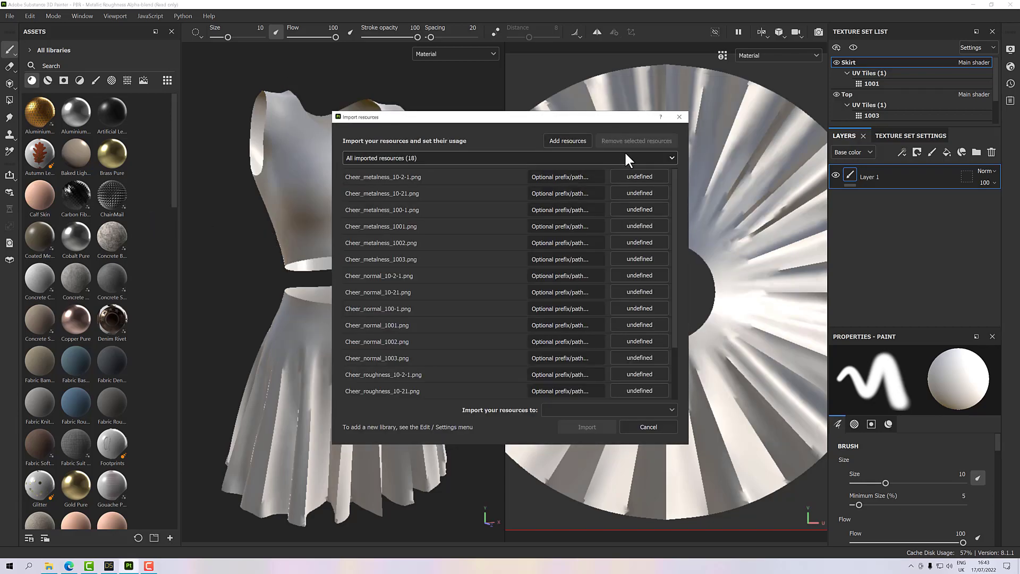
{"action": "scroll", "coordinate": [483, 279], "scroll_direction": "down", "scroll_amount": 2}
{"action": "left_click", "coordinate": [644, 391]}
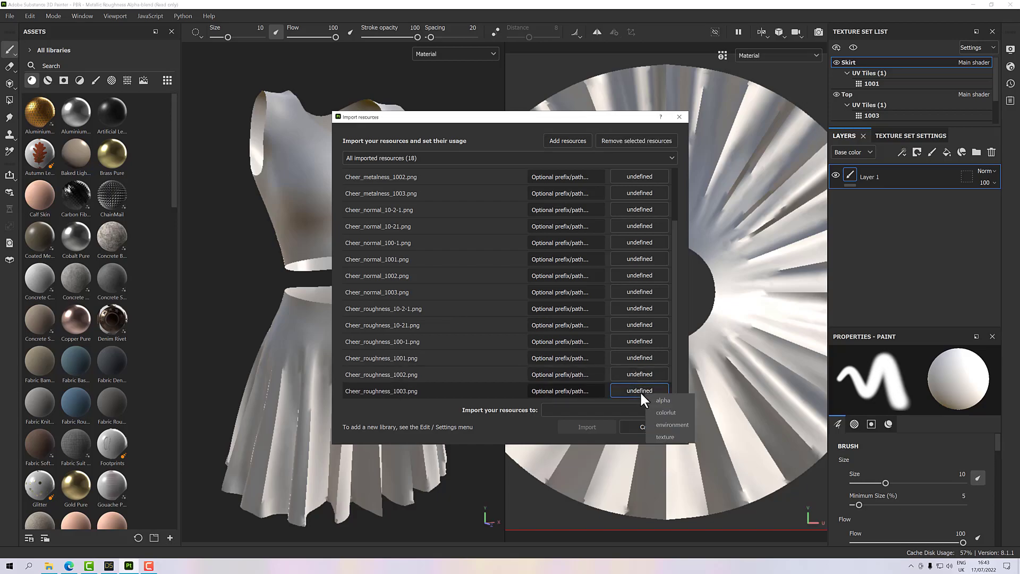
{"action": "left_click", "coordinate": [620, 405]}
{"action": "left_click", "coordinate": [633, 398]}
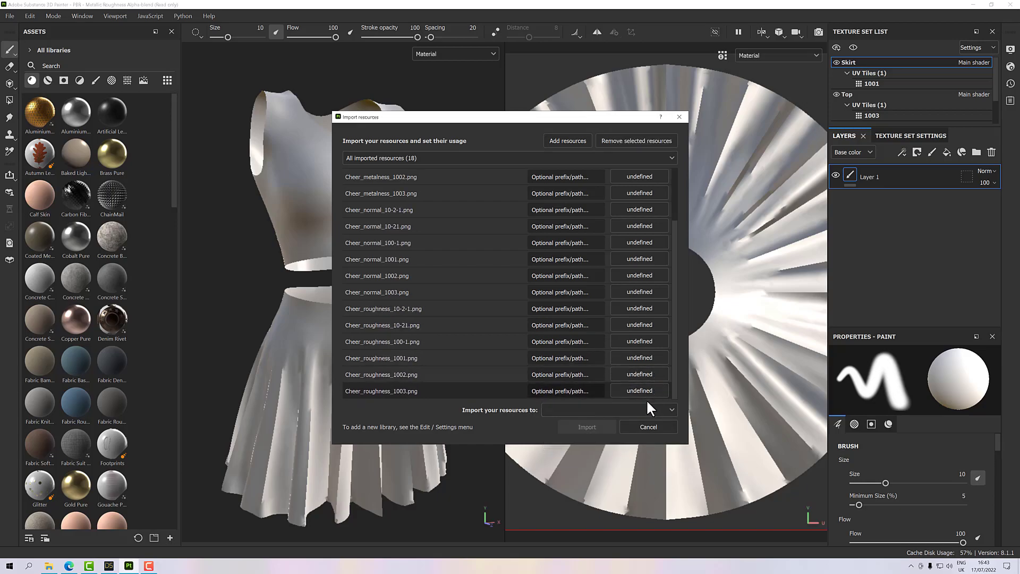
{"action": "scroll", "coordinate": [637, 193], "scroll_direction": "up", "scroll_amount": 2}
{"action": "scroll", "coordinate": [642, 212], "scroll_direction": "down", "scroll_amount": 2}
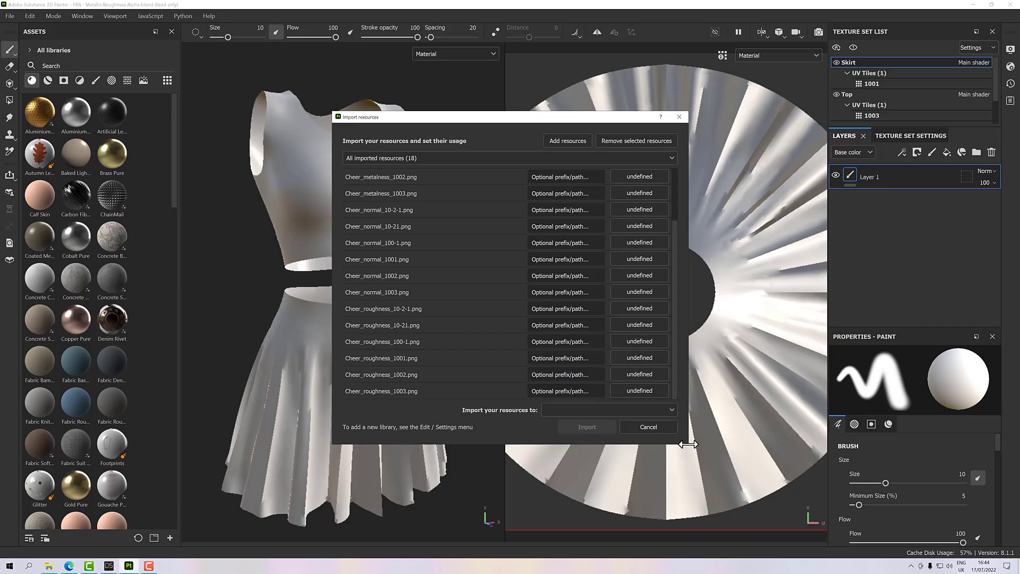
Enlarge the Import resources dialog to fit all the maps and set the usage of every one of them to texture
{"action": "left_click_drag", "start_coordinate": [690, 445], "coordinate": [764, 550]}
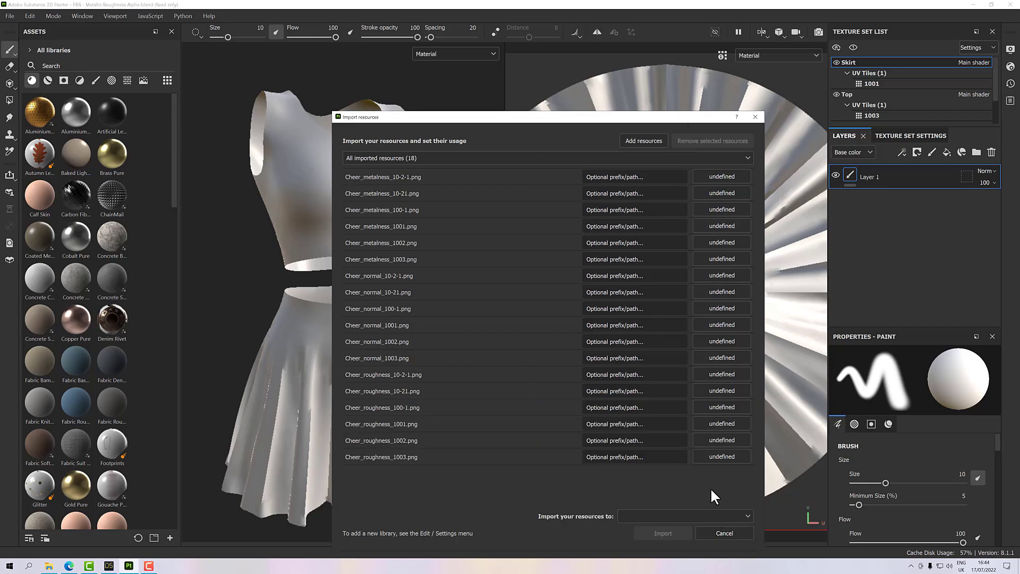
{"action": "left_click", "coordinate": [718, 175]}
{"action": "left_click", "coordinate": [735, 219]}
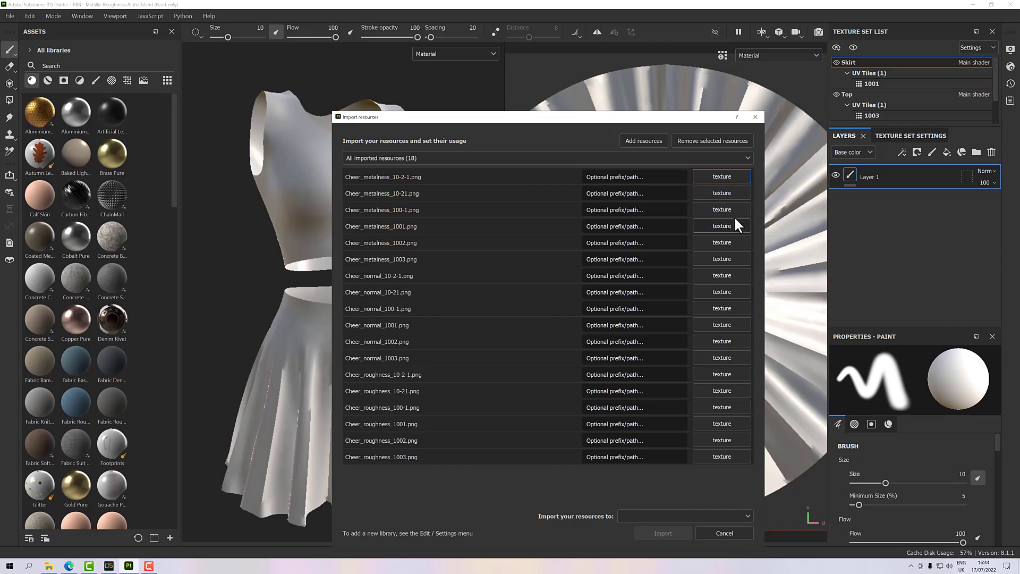
Import all the listed Cheer maps as textures into the current session
{"action": "left_click", "coordinate": [656, 516]}
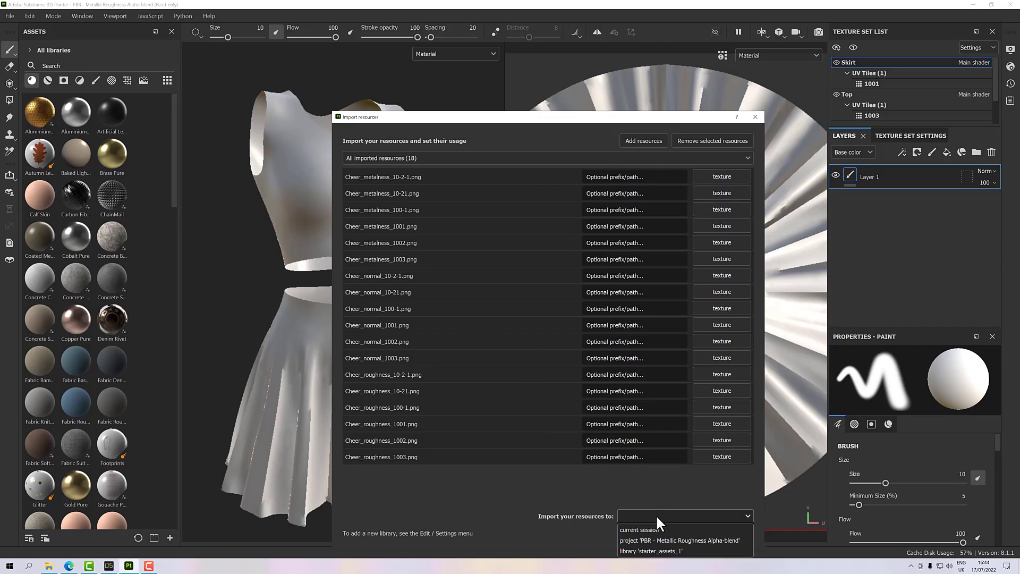
{"action": "left_click", "coordinate": [644, 530]}
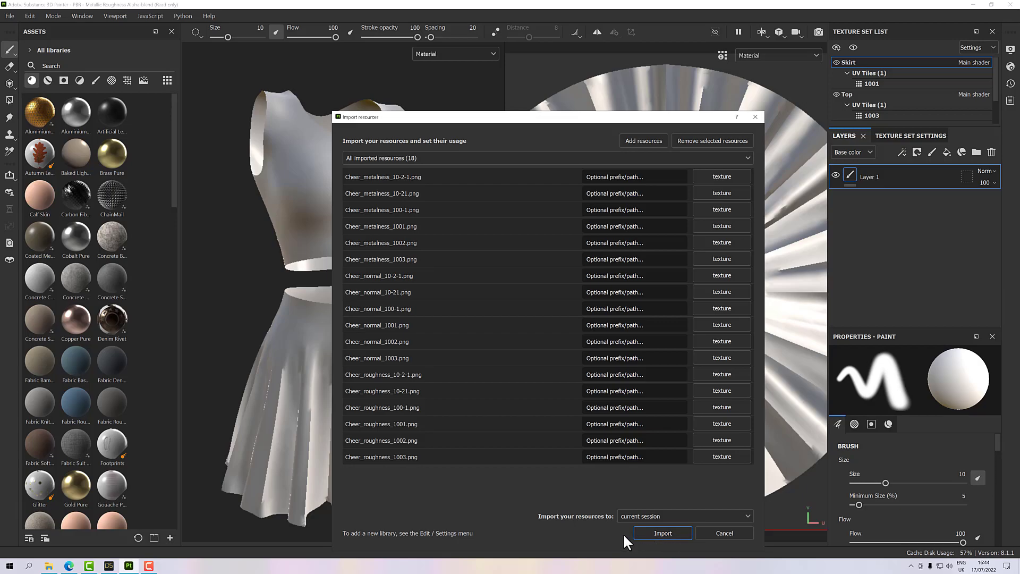
{"action": "left_click", "coordinate": [659, 534]}
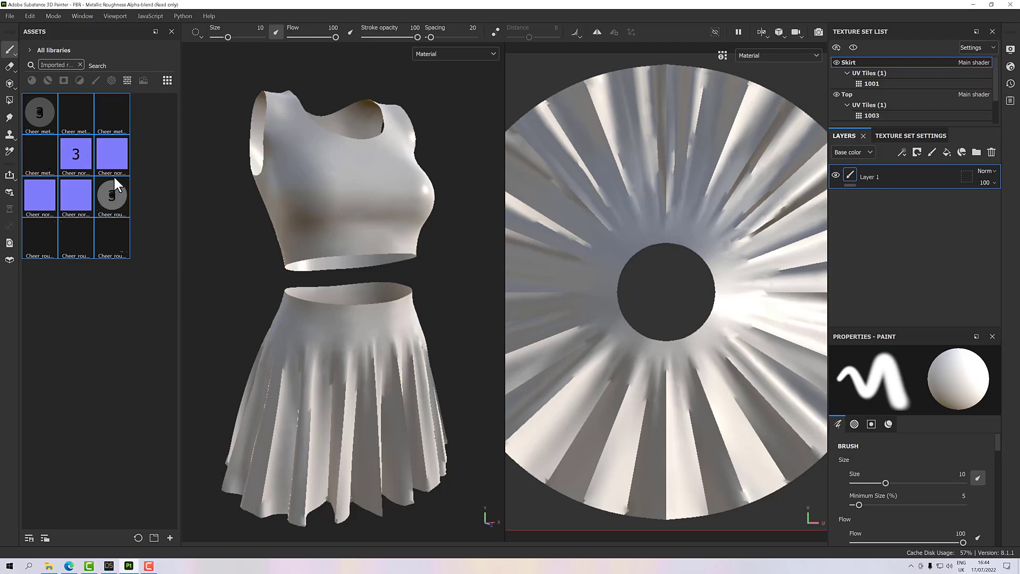
Open the mesh map baking settings, exclude the ID map from the bake and set the output size to 2048
{"action": "mouse_move", "coordinate": [113, 175]}
{"action": "left_click", "coordinate": [902, 136]}
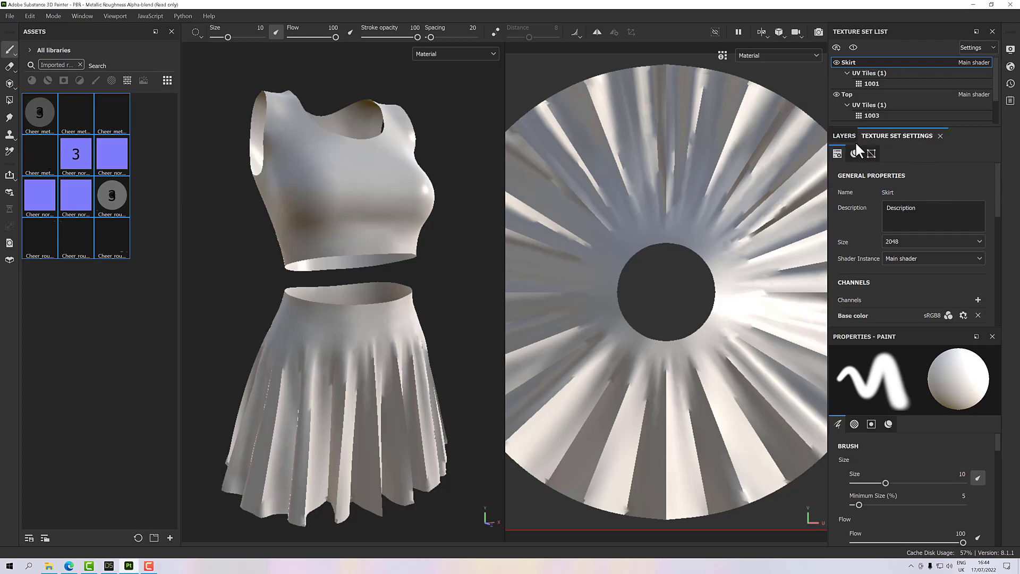
{"action": "left_click", "coordinate": [852, 137]}
{"action": "left_click", "coordinate": [896, 135]}
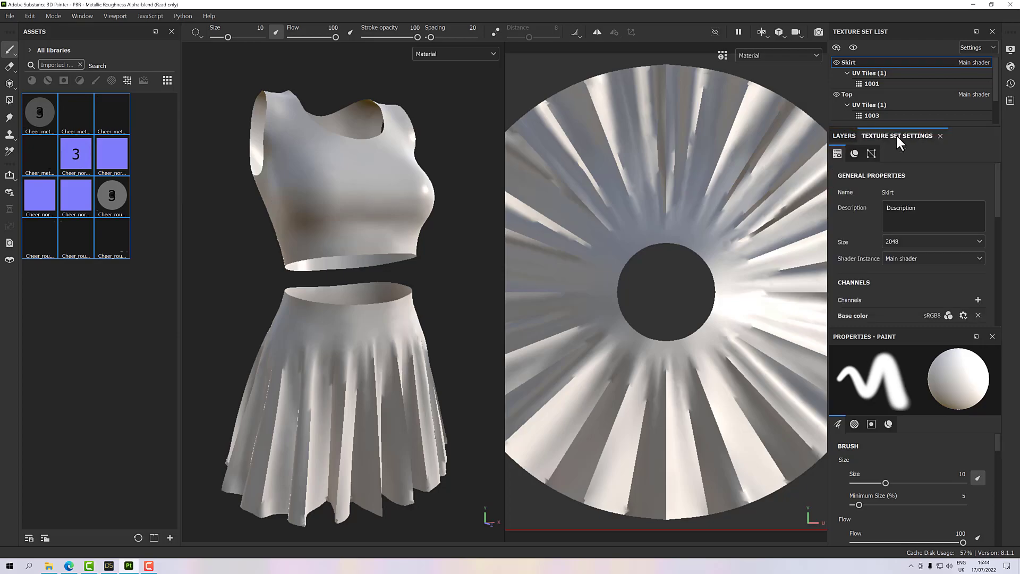
{"action": "left_click", "coordinate": [874, 153]}
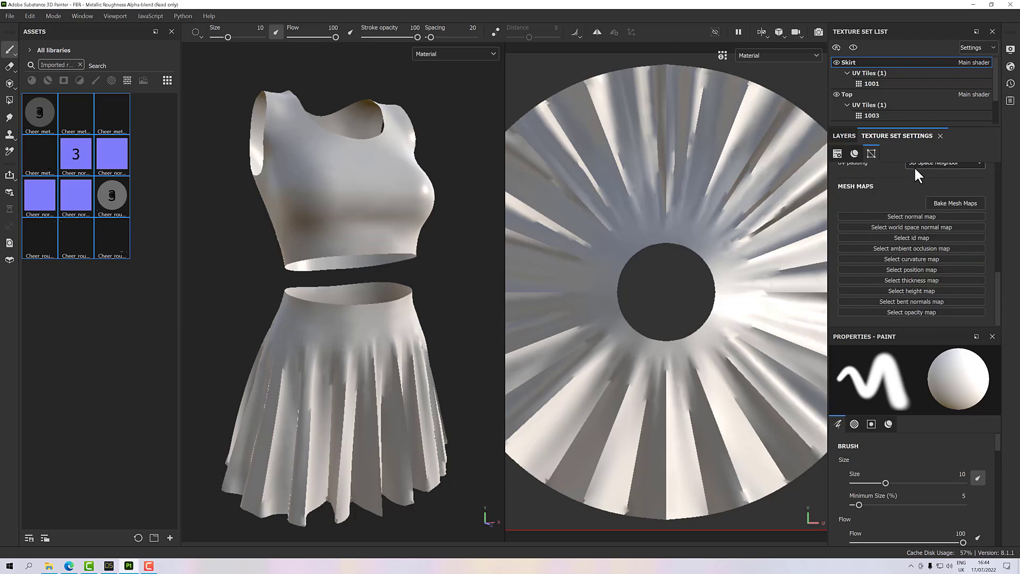
{"action": "left_click", "coordinate": [940, 201]}
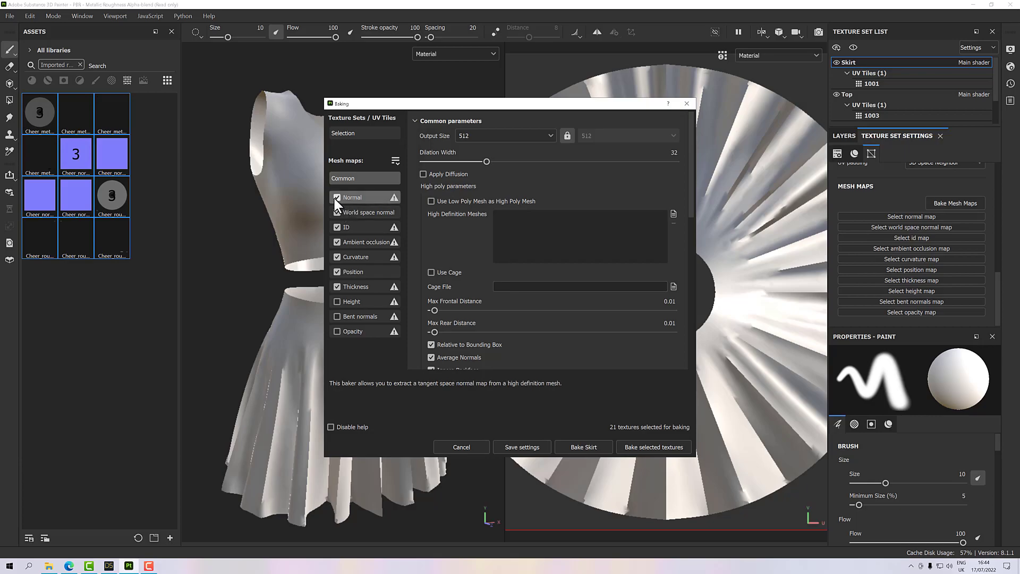
{"action": "left_click", "coordinate": [336, 227]}
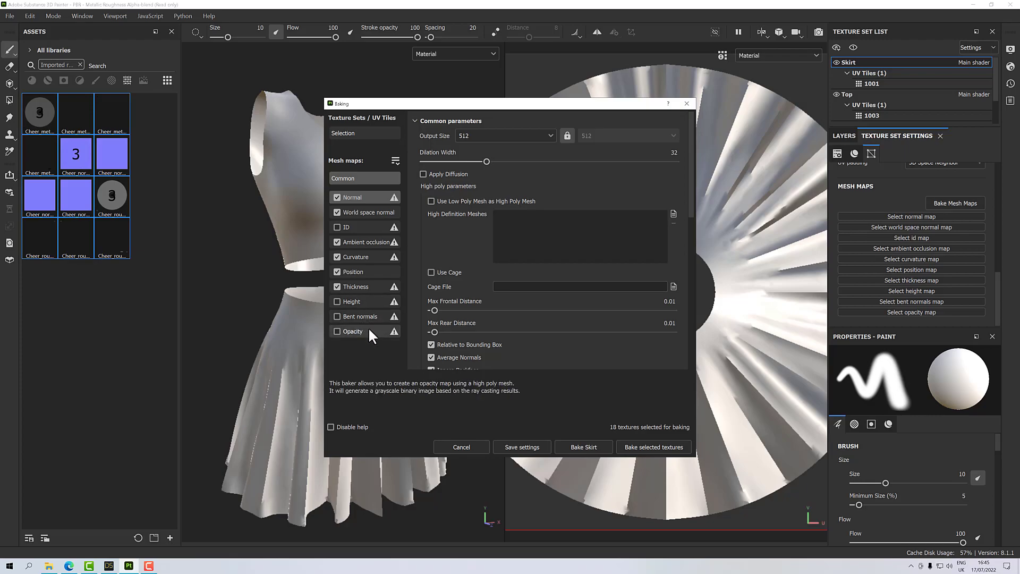
{"action": "left_click", "coordinate": [552, 135]}
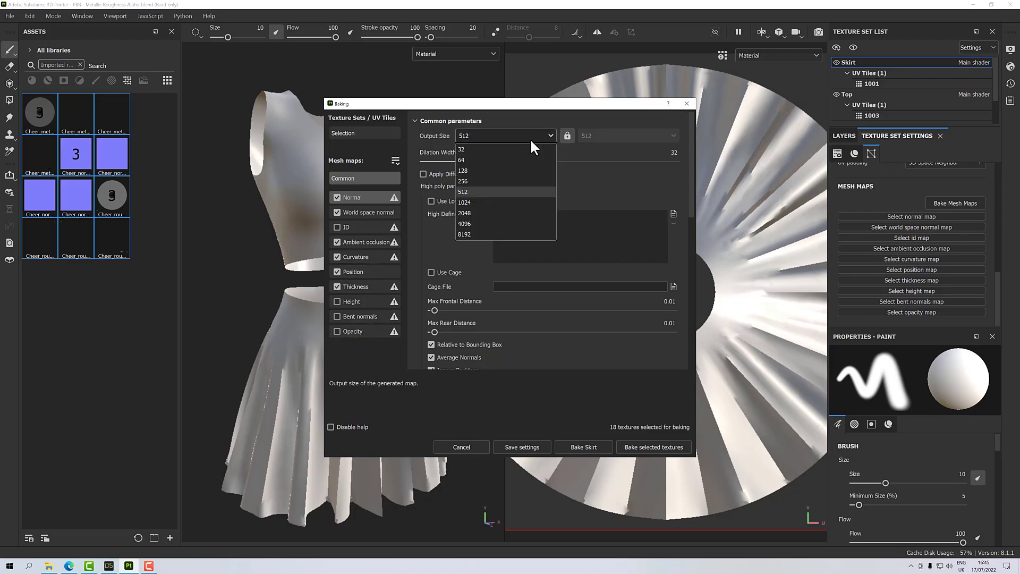
{"action": "left_click", "coordinate": [477, 213]}
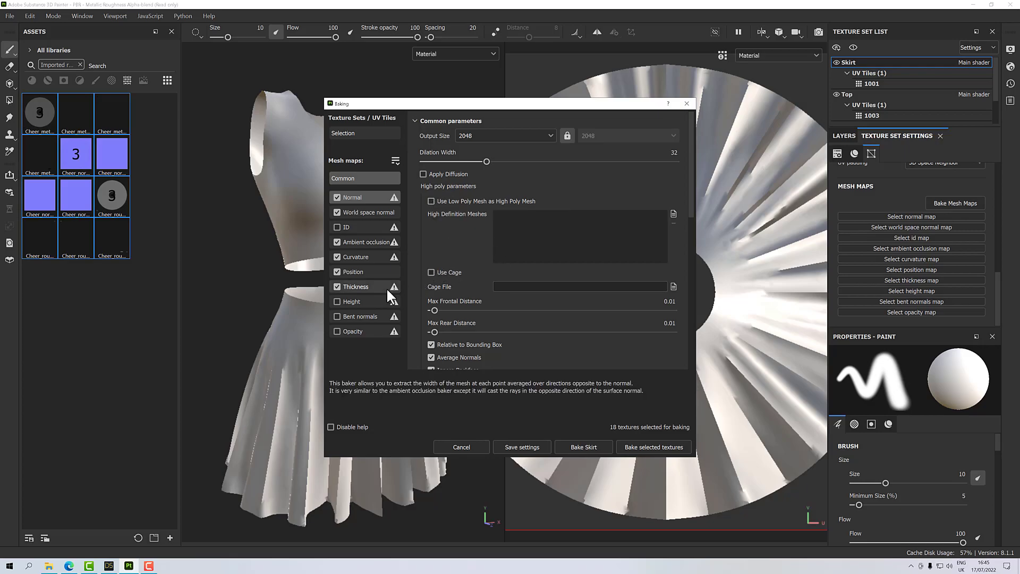
Review the ambient occlusion, curvature and position baker parameters, and bake the selected mesh maps for all texture sets
{"action": "left_click", "coordinate": [355, 243]}
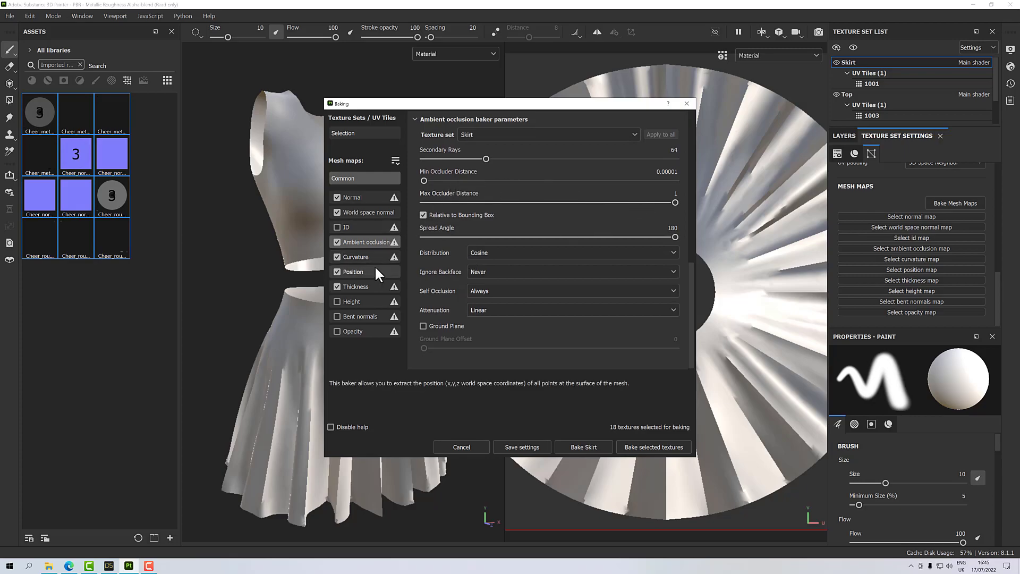
{"action": "left_click", "coordinate": [352, 257]}
{"action": "left_click", "coordinate": [356, 268]}
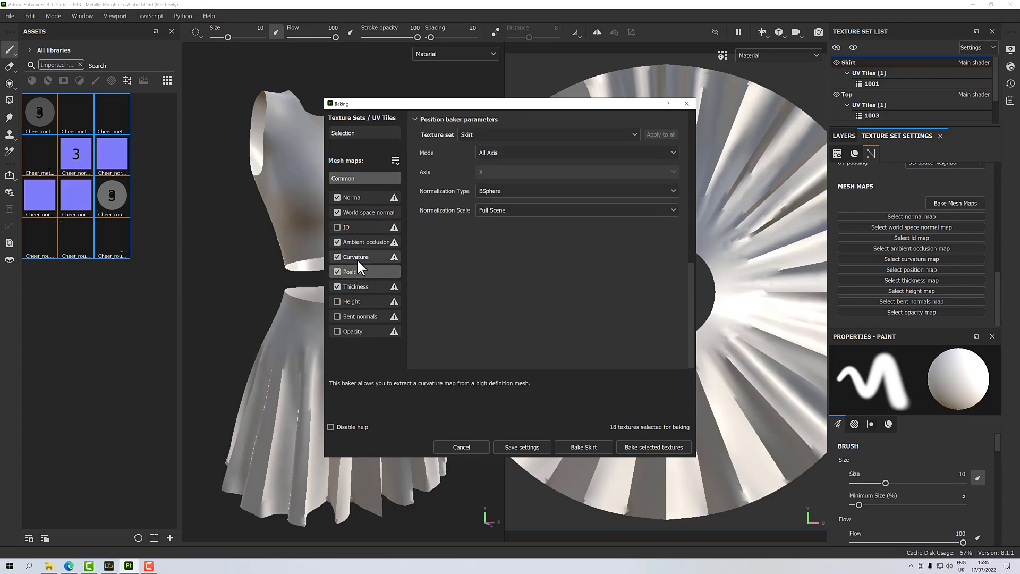
{"action": "left_click", "coordinate": [356, 258]}
{"action": "left_click", "coordinate": [352, 242]}
{"action": "left_click", "coordinate": [354, 258]}
{"action": "left_click", "coordinate": [357, 269]}
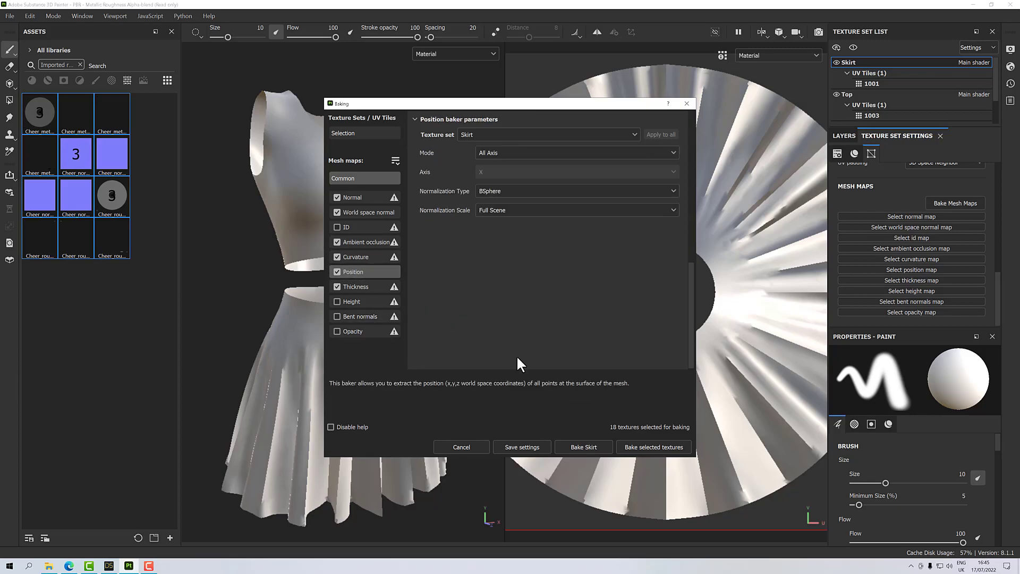
{"action": "left_click", "coordinate": [645, 447]}
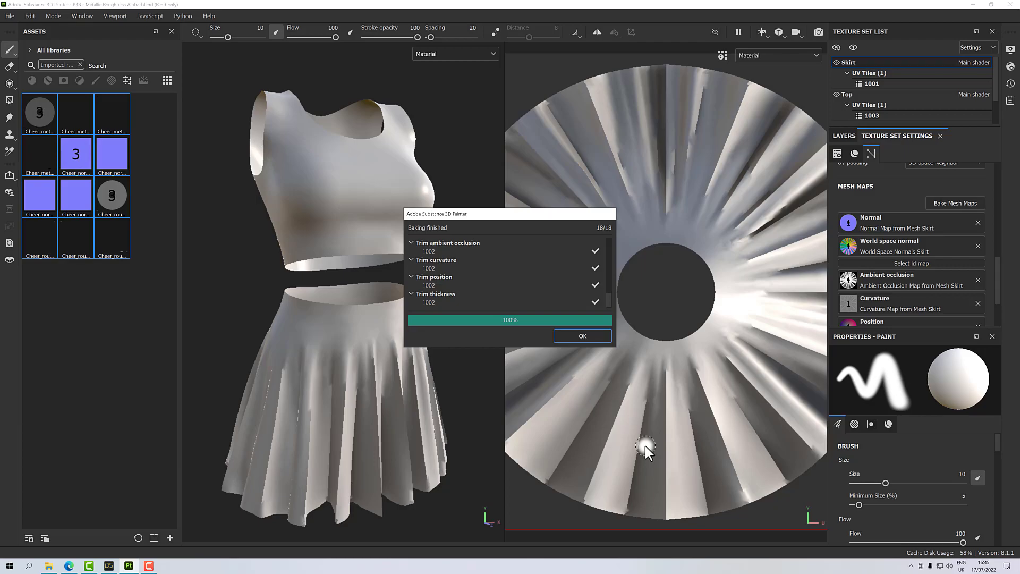
{"action": "left_click", "coordinate": [591, 336]}
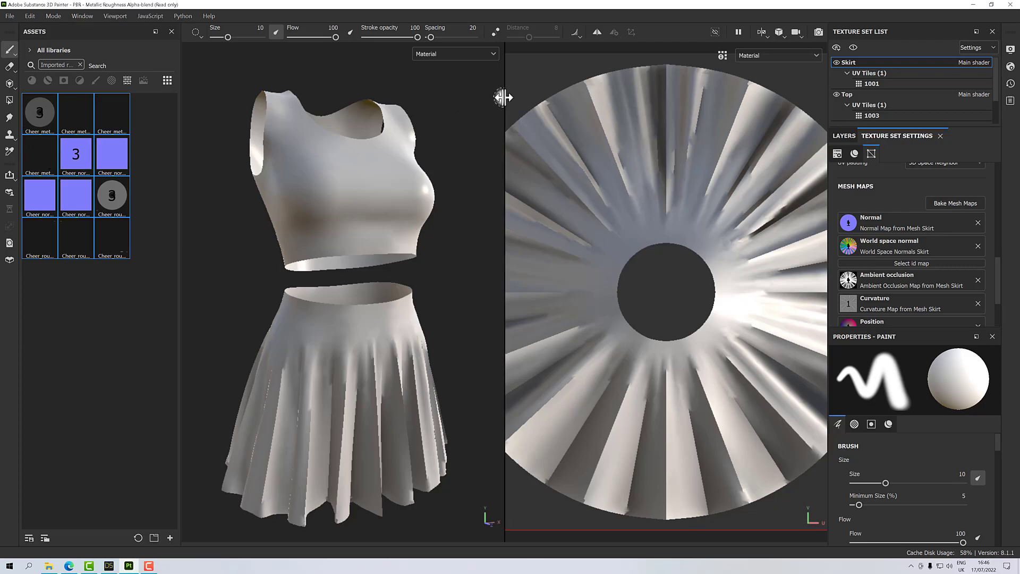
Widen the 3D view and display the ambient occlusion mesh map to inspect the baked shading on the outfit
{"action": "left_click_drag", "start_coordinate": [505, 96], "coordinate": [689, 88]}
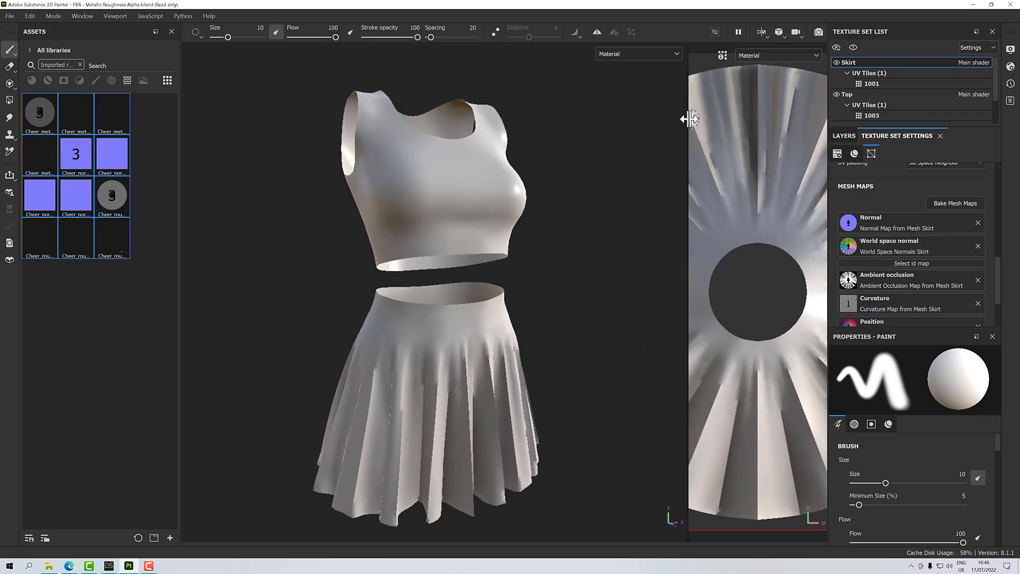
{"action": "left_click", "coordinate": [613, 54]}
{"action": "scroll", "coordinate": [621, 101], "scroll_direction": "down", "scroll_amount": 3}
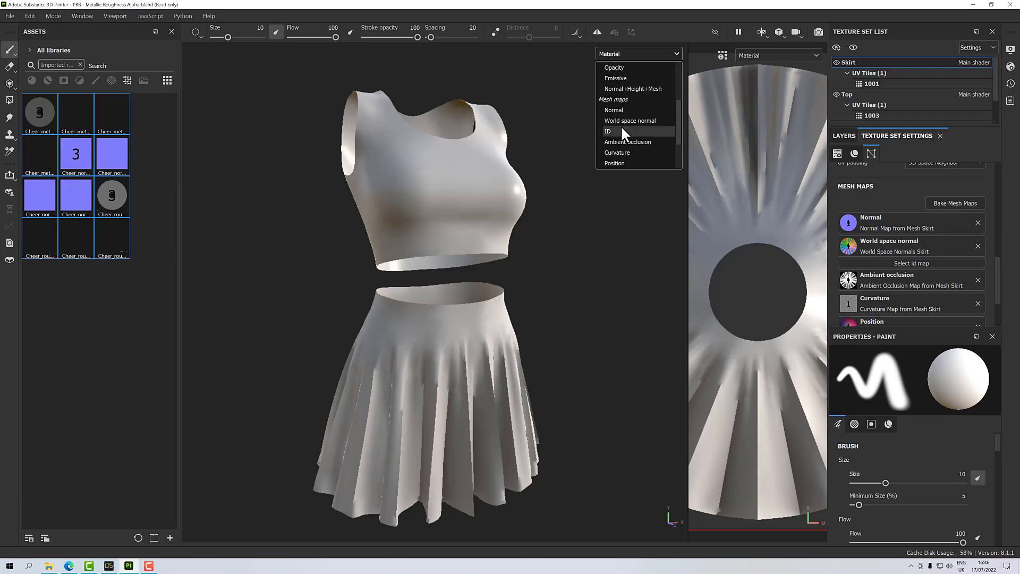
{"action": "left_click", "coordinate": [620, 142]}
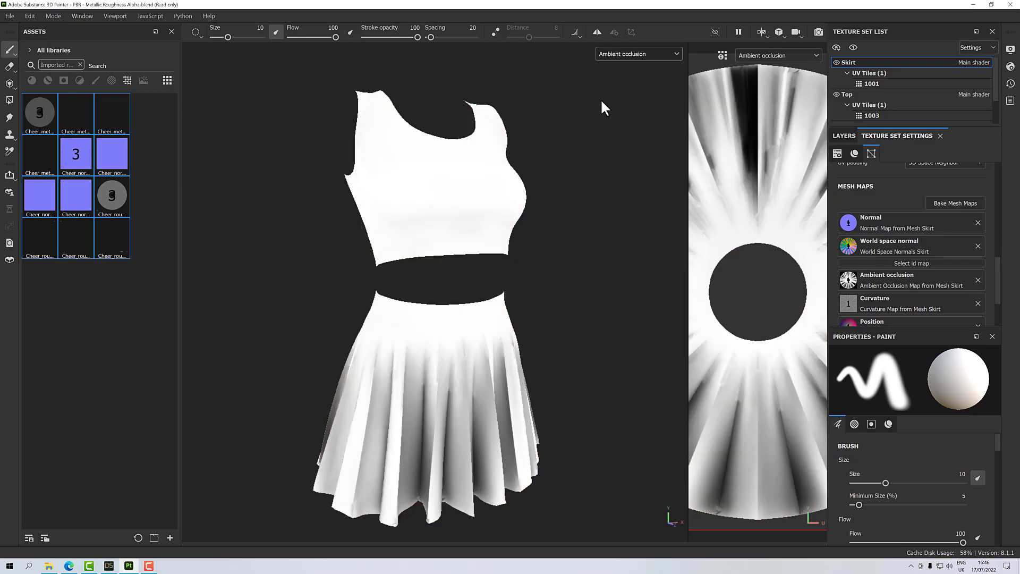
{"action": "right_click", "coordinate": [556, 233]}
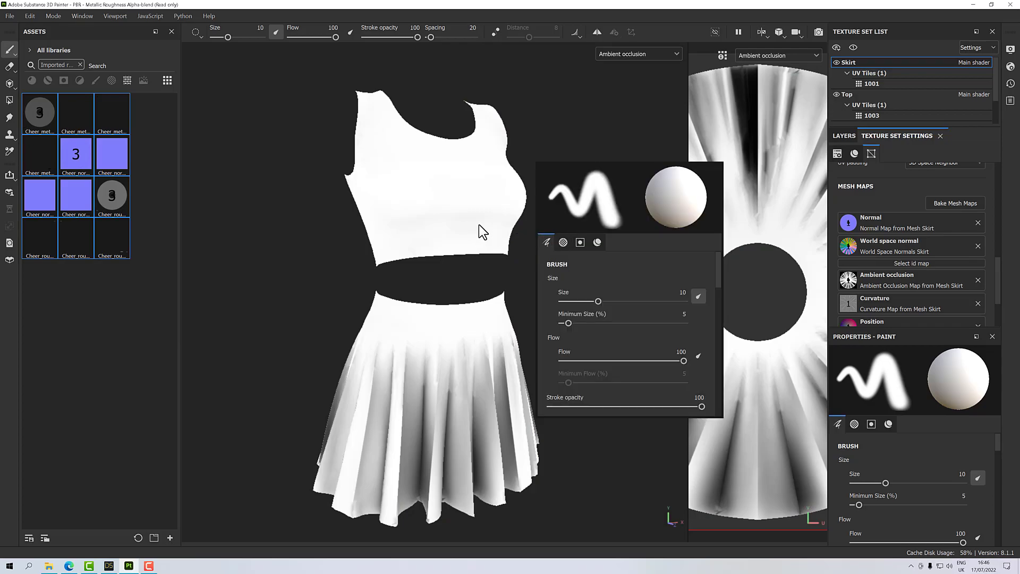
{"action": "mouse_move", "coordinate": [529, 258]}
{"action": "left_mouse_down", "text": "alt"}
{"action": "mouse_move", "coordinate": [719, 262]}
{"action": "mouse_move", "coordinate": [653, 255]}
{"action": "mouse_move", "coordinate": [574, 210]}
{"action": "mouse_move", "coordinate": [423, 235]}
{"action": "mouse_move", "coordinate": [337, 298]}
{"action": "mouse_move", "coordinate": [474, 241]}
{"action": "mouse_move", "coordinate": [480, 223]}
{"action": "left_mouse_up", "text": "alt"}
{"action": "left_click_drag", "start_coordinate": [477, 357], "coordinate": [518, 330], "text": "alt"}
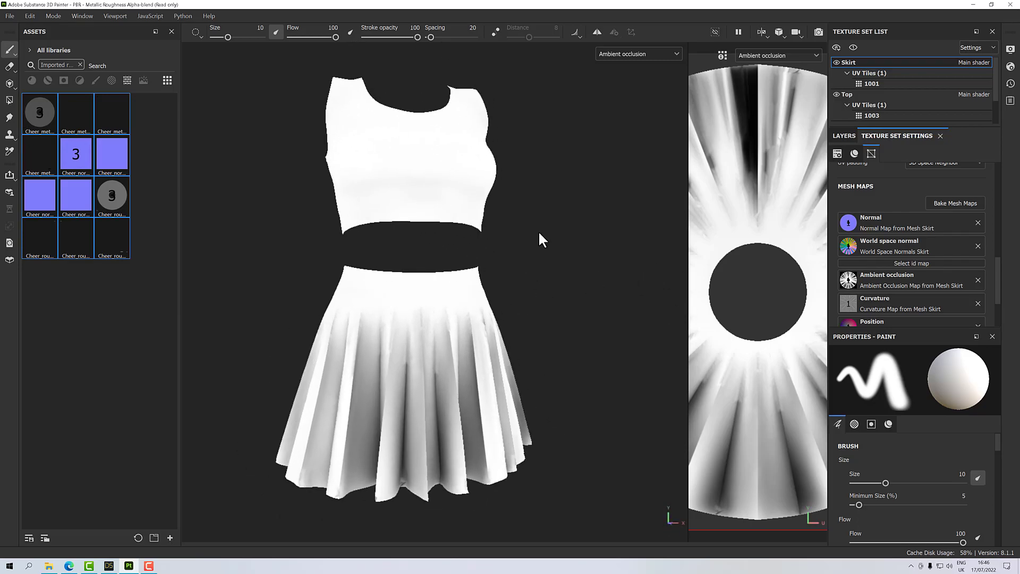
Display the curvature mesh map and examine the top, waistband and skirt pleats up close and from several angles
{"action": "left_click", "coordinate": [613, 54]}
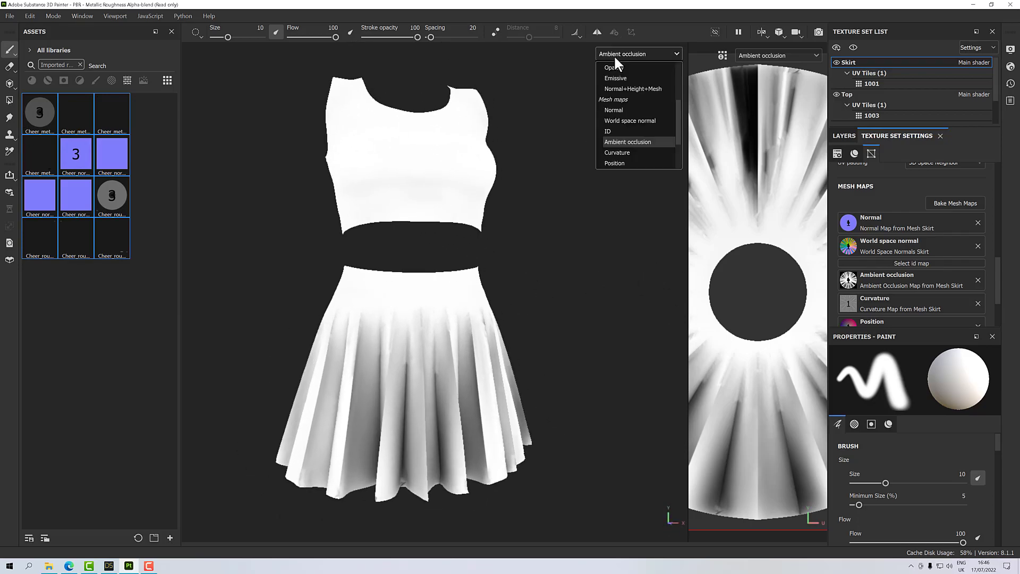
{"action": "left_click", "coordinate": [617, 153]}
{"action": "left_click_drag", "start_coordinate": [537, 266], "coordinate": [491, 267], "text": "alt"}
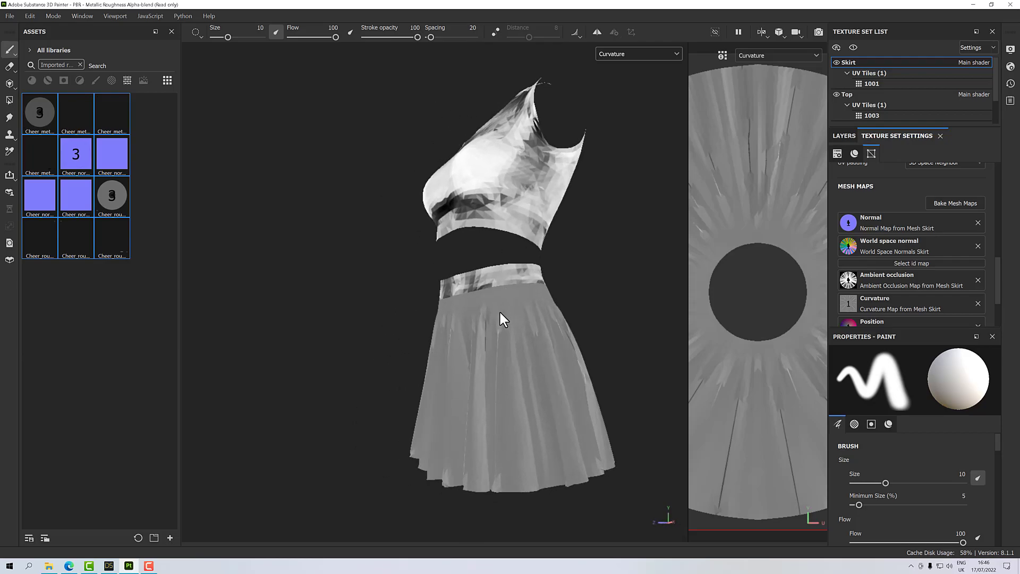
{"action": "left_click_drag", "start_coordinate": [482, 356], "coordinate": [370, 334], "text": "alt"}
{"action": "scroll", "coordinate": [367, 327], "scroll_direction": "up", "scroll_amount": 3}
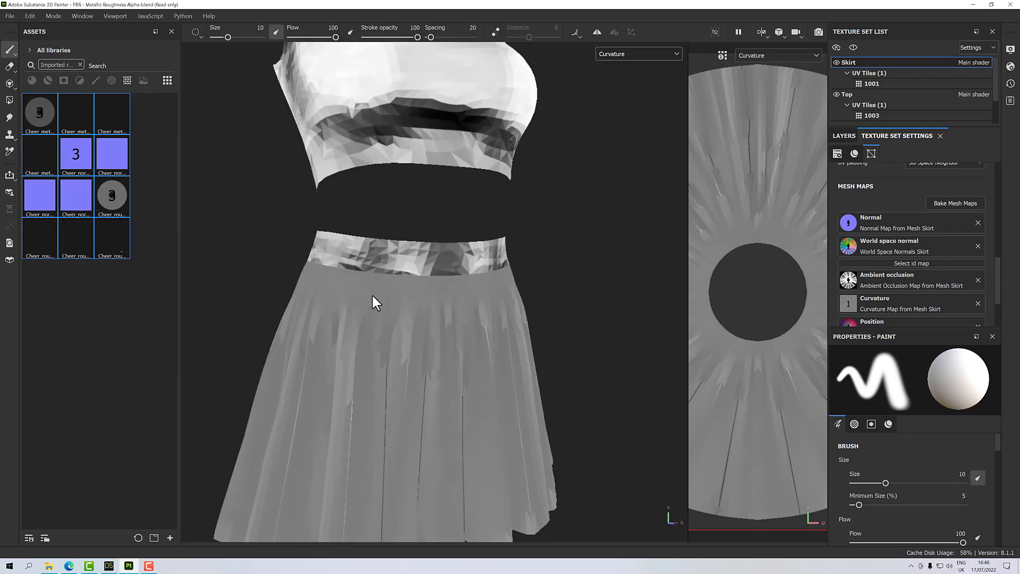
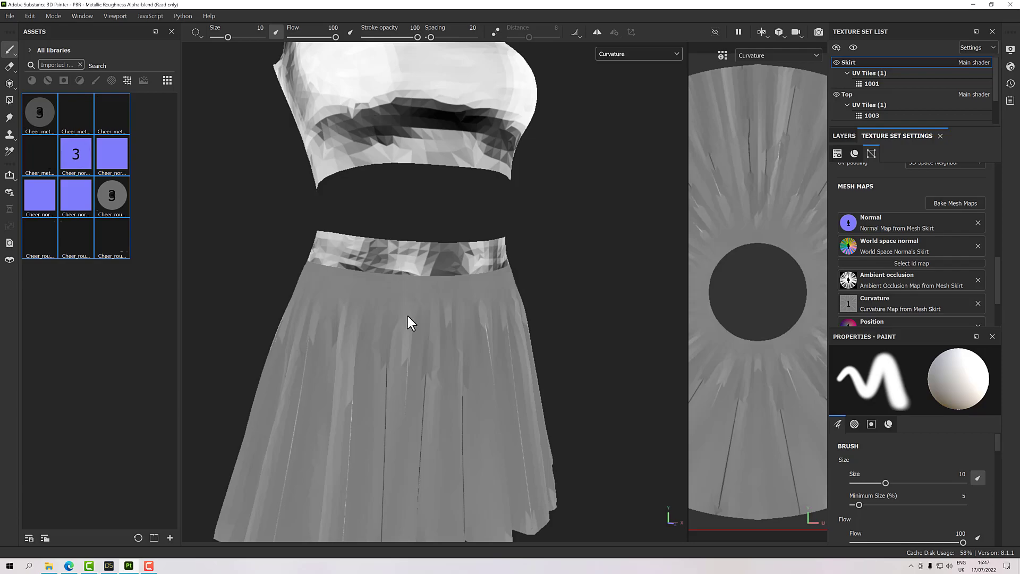
{"action": "key", "text": "p"}
{"action": "scroll", "coordinate": [326, 304], "scroll_direction": "up", "scroll_amount": 2}
{"action": "scroll", "coordinate": [327, 304], "scroll_direction": "down", "scroll_amount": 4}
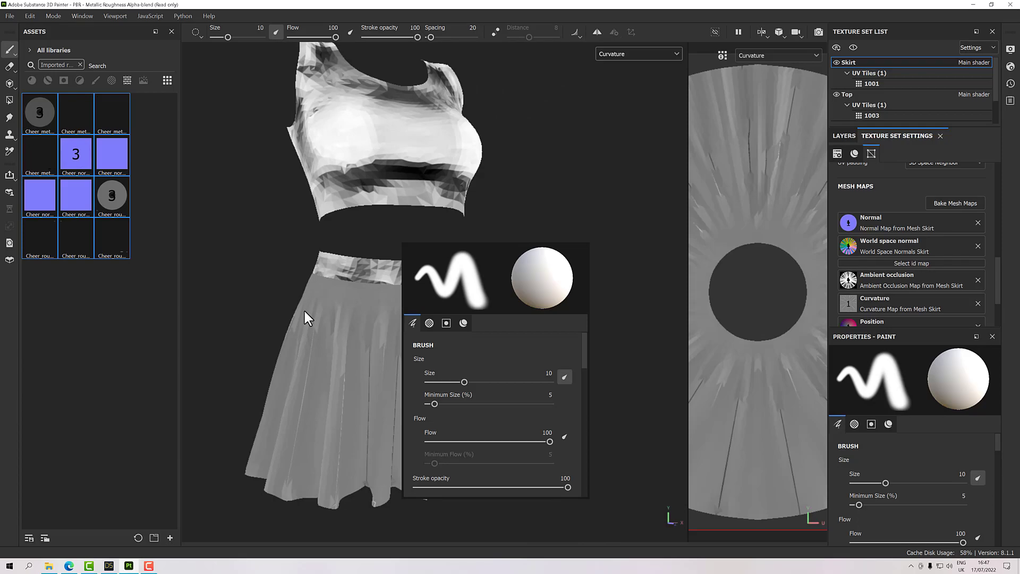
{"action": "right_click", "coordinate": [496, 185]}
{"action": "mouse_move", "coordinate": [496, 242]}
{"action": "left_mouse_down", "text": "alt"}
{"action": "mouse_move", "coordinate": [461, 223]}
{"action": "mouse_move", "coordinate": [490, 233]}
{"action": "left_mouse_up", "text": "alt"}
{"action": "scroll", "coordinate": [489, 232], "scroll_direction": "up", "scroll_amount": 2}
{"action": "scroll", "coordinate": [489, 233], "scroll_direction": "down", "scroll_amount": 3}
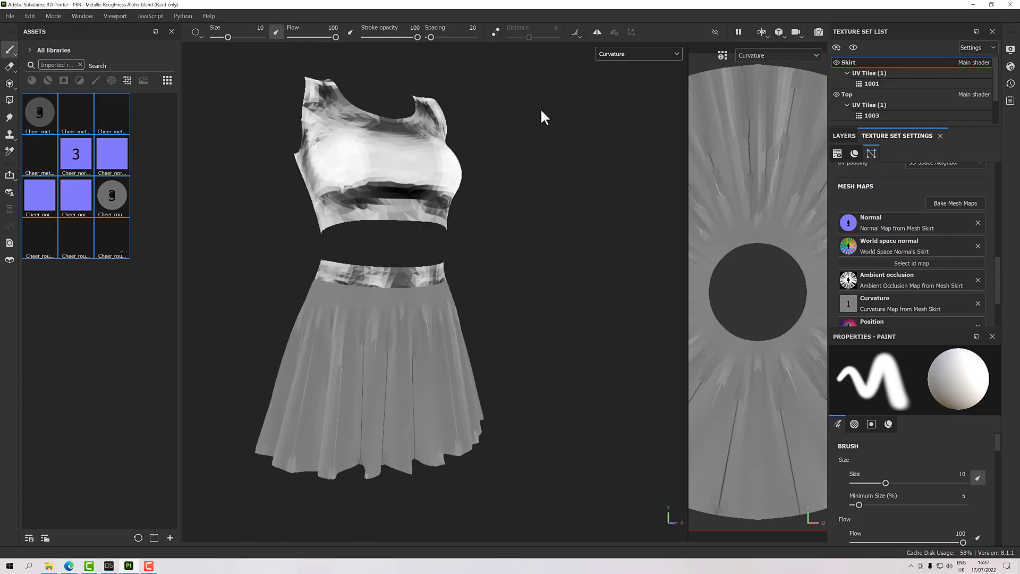
Cycle the display through the Position, World space normal and Normal mesh maps to check each bake on the outfit
{"action": "left_click", "coordinate": [607, 54]}
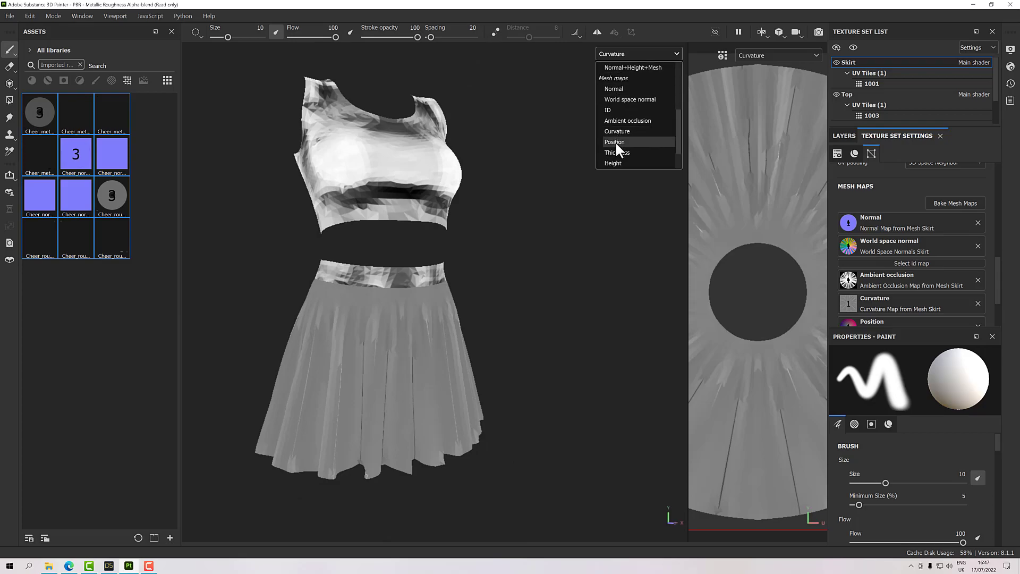
{"action": "left_click", "coordinate": [615, 142]}
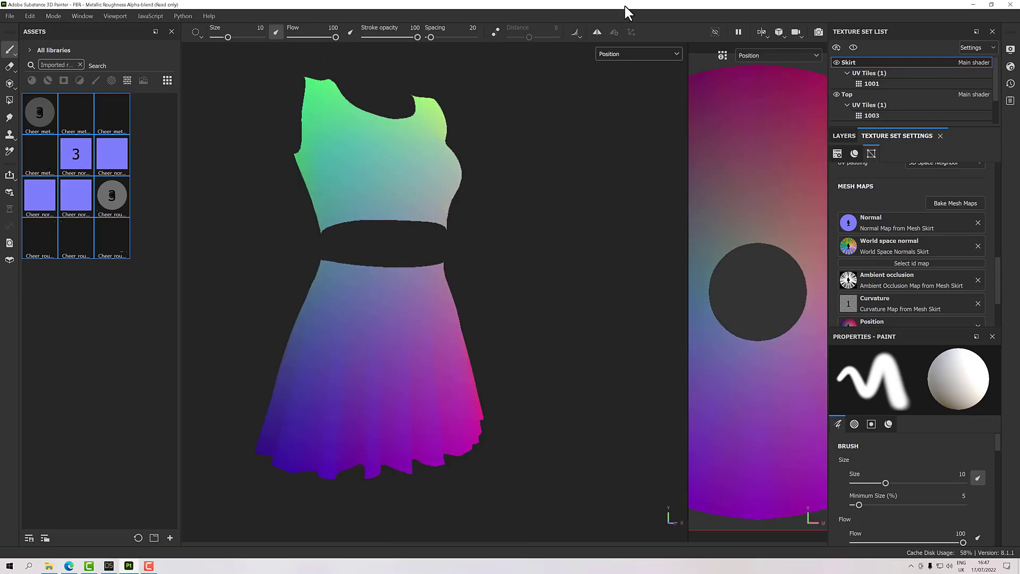
{"action": "left_click", "coordinate": [622, 53]}
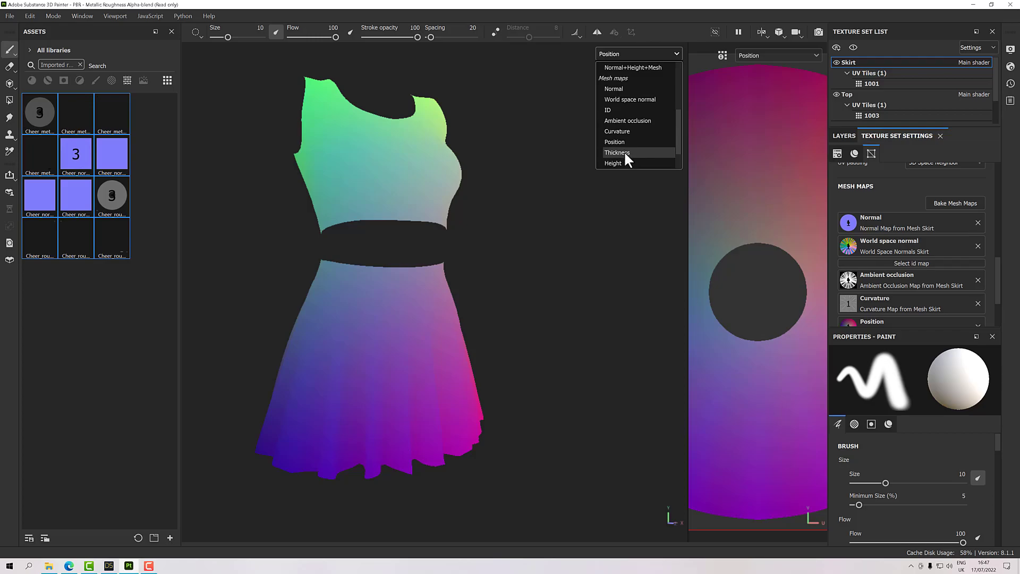
{"action": "left_click", "coordinate": [624, 100]}
{"action": "left_click_drag", "start_coordinate": [593, 148], "coordinate": [569, 122], "text": "alt"}
{"action": "left_click", "coordinate": [610, 53]}
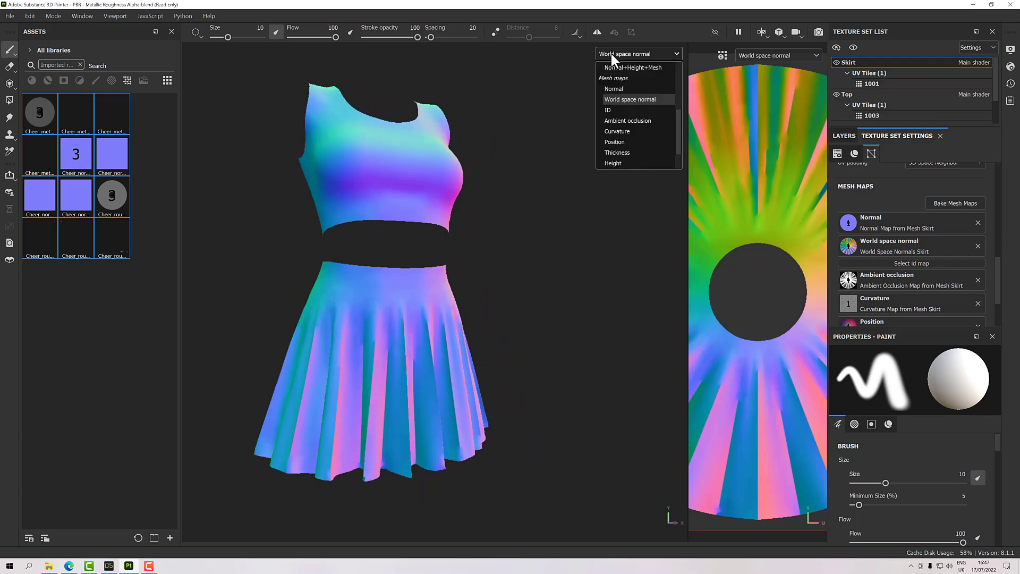
{"action": "left_click", "coordinate": [610, 89]}
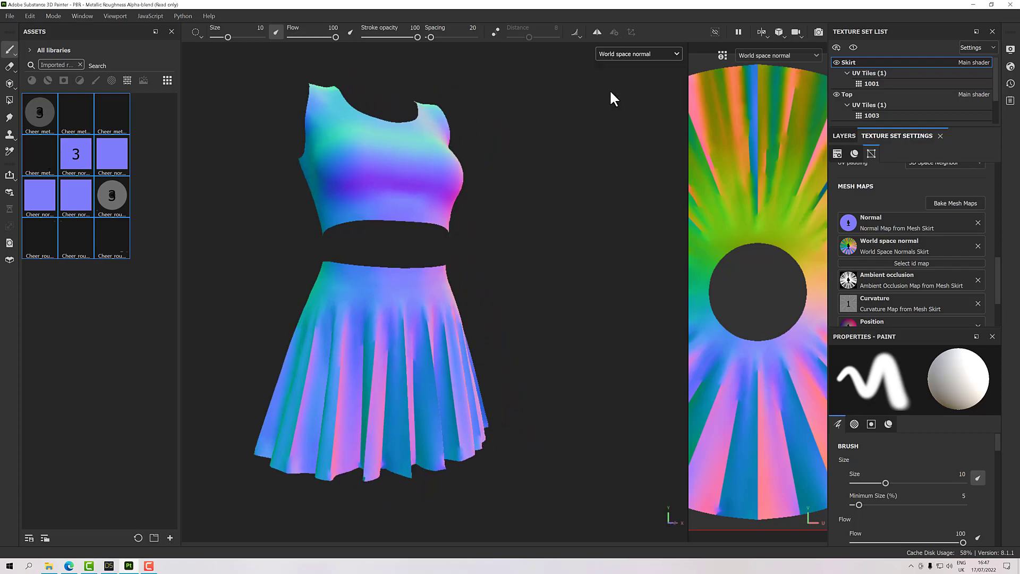
Set the 3D viewport's display mode to Material in place of the mesh map view
{"action": "scroll", "coordinate": [469, 211], "scroll_direction": "up", "scroll_amount": 4}
{"action": "scroll", "coordinate": [470, 211], "scroll_direction": "down", "scroll_amount": 3}
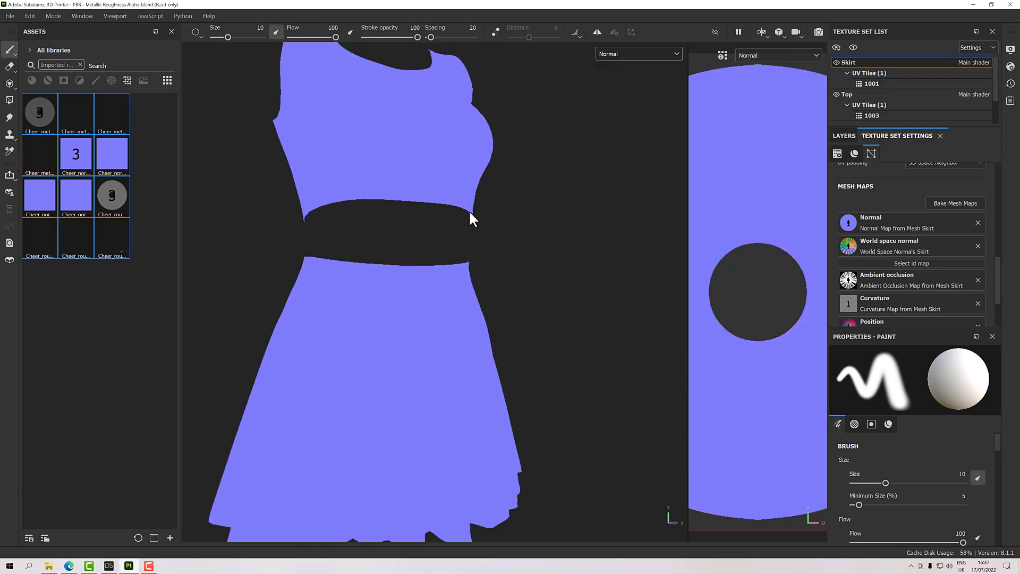
{"action": "left_click", "coordinate": [617, 52]}
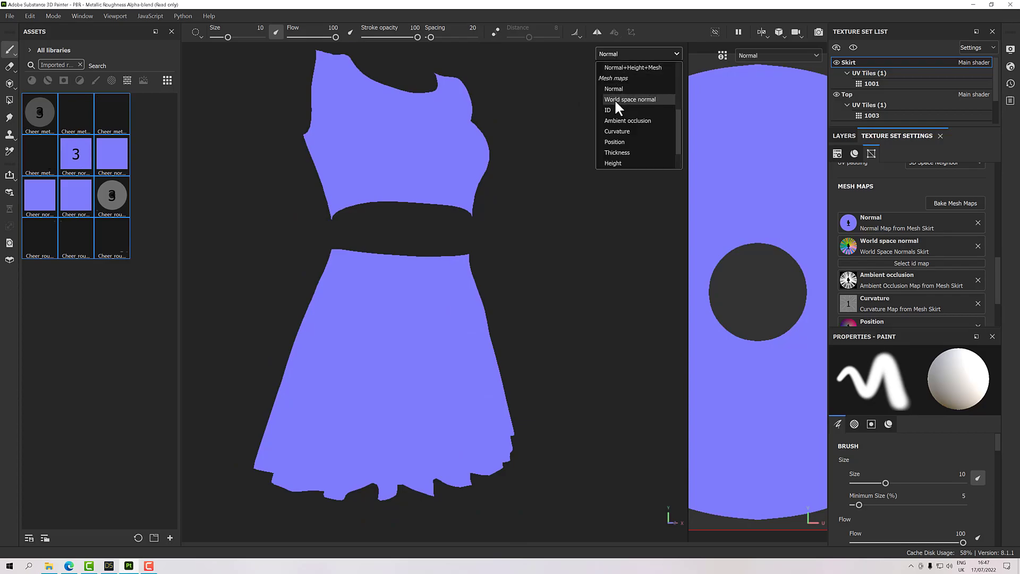
{"action": "scroll", "coordinate": [627, 144], "scroll_direction": "down", "scroll_amount": 1}
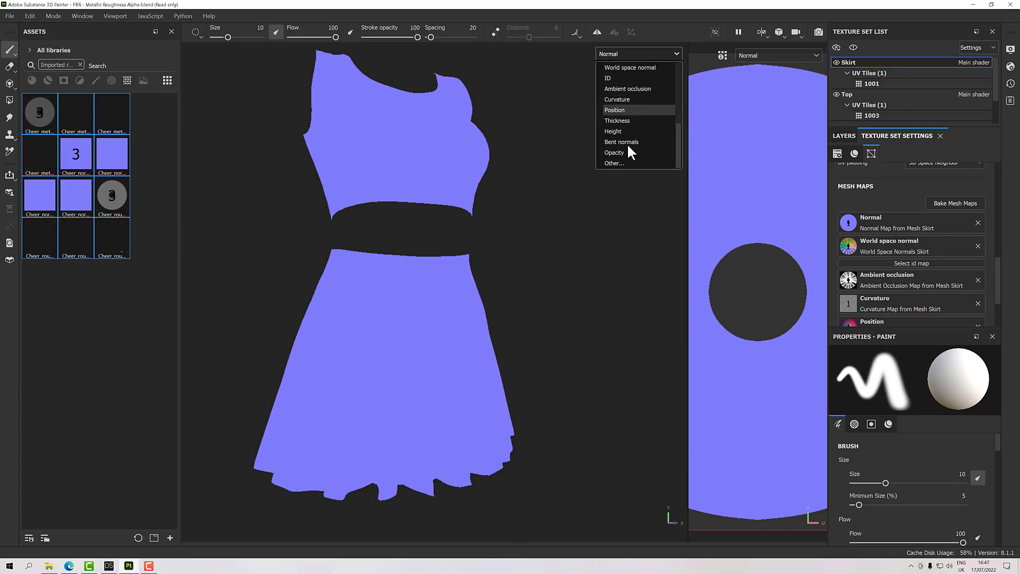
{"action": "left_click", "coordinate": [547, 169]}
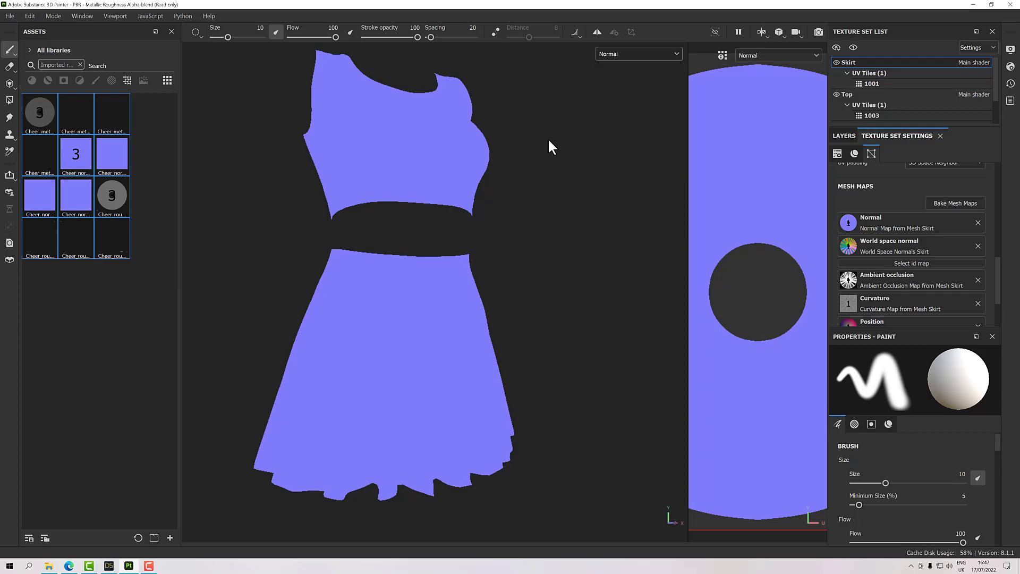
{"action": "left_click", "coordinate": [671, 54]}
{"action": "scroll", "coordinate": [639, 74], "scroll_direction": "up", "scroll_amount": 4}
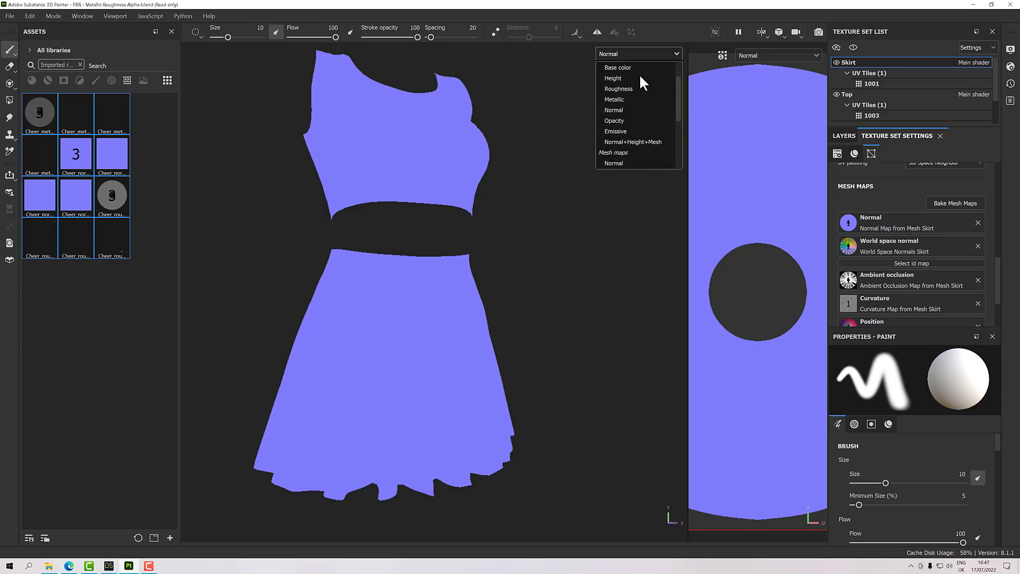
{"action": "left_click", "coordinate": [617, 79]}
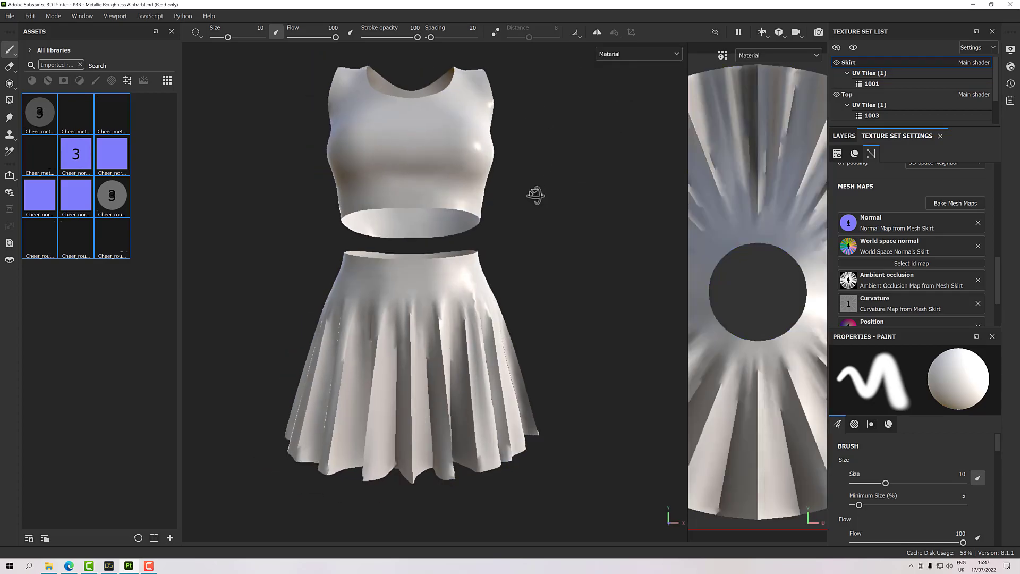
{"action": "scroll", "coordinate": [523, 198], "scroll_direction": "up", "scroll_amount": 3}
{"action": "scroll", "coordinate": [523, 199], "scroll_direction": "down", "scroll_amount": 4}
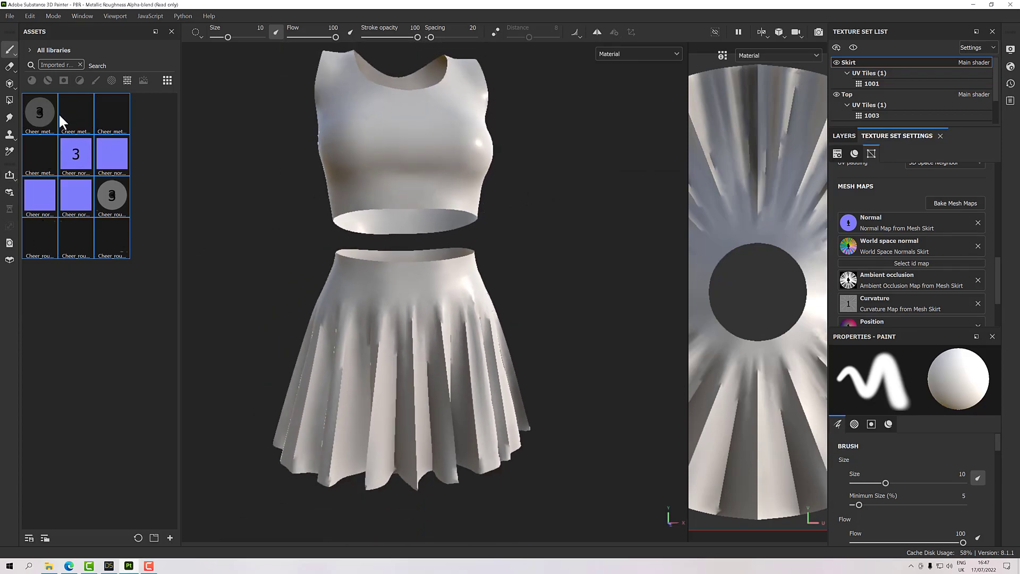
Widen the 2D UV view, show the Top texture set's tile 1003, and return to the Skirt's tile 1001
{"action": "mouse_move", "coordinate": [49, 187]}
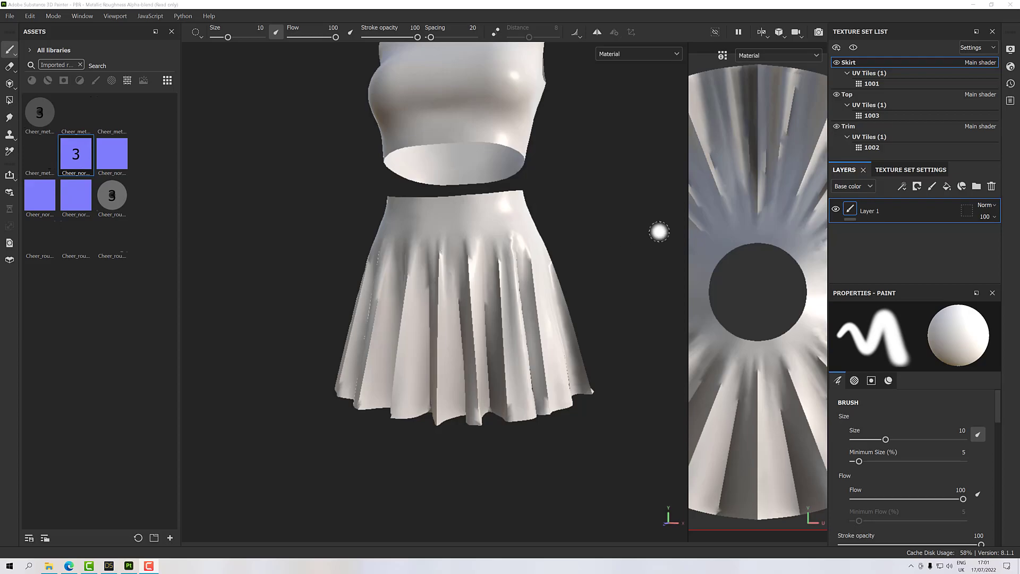
{"action": "left_click_drag", "start_coordinate": [687, 209], "coordinate": [537, 210]}
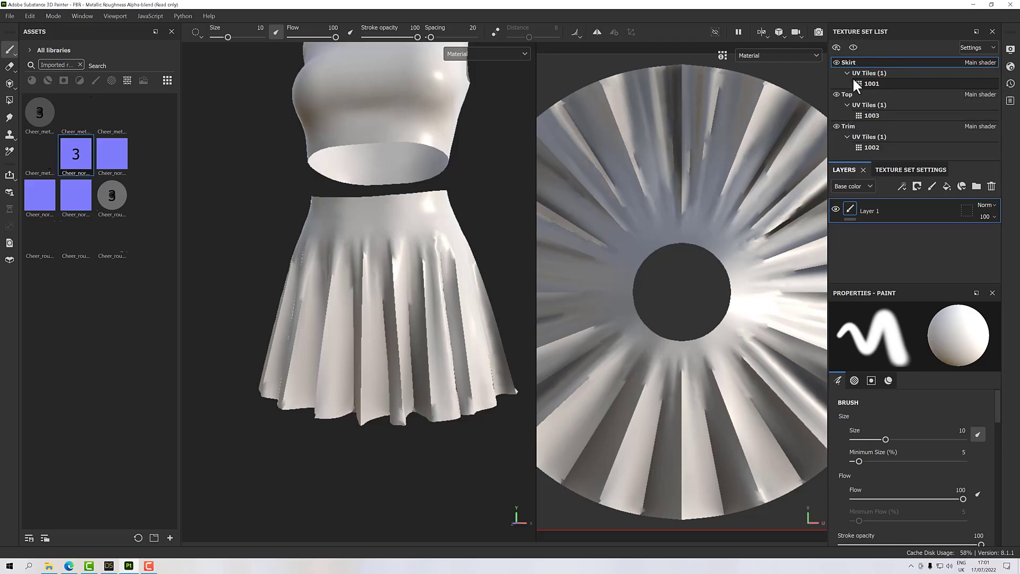
{"action": "left_click", "coordinate": [878, 116]}
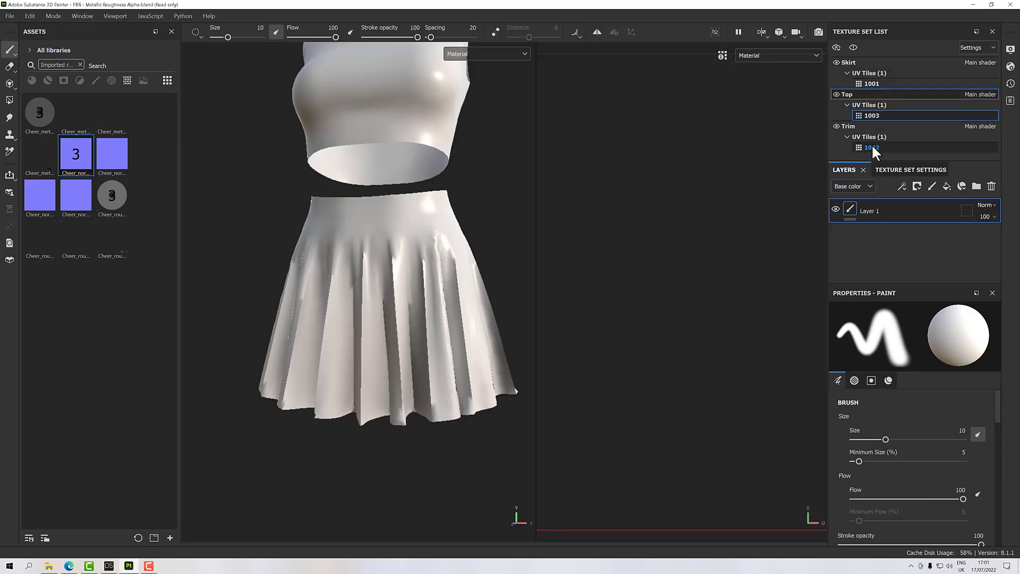
{"action": "left_click", "coordinate": [875, 84]}
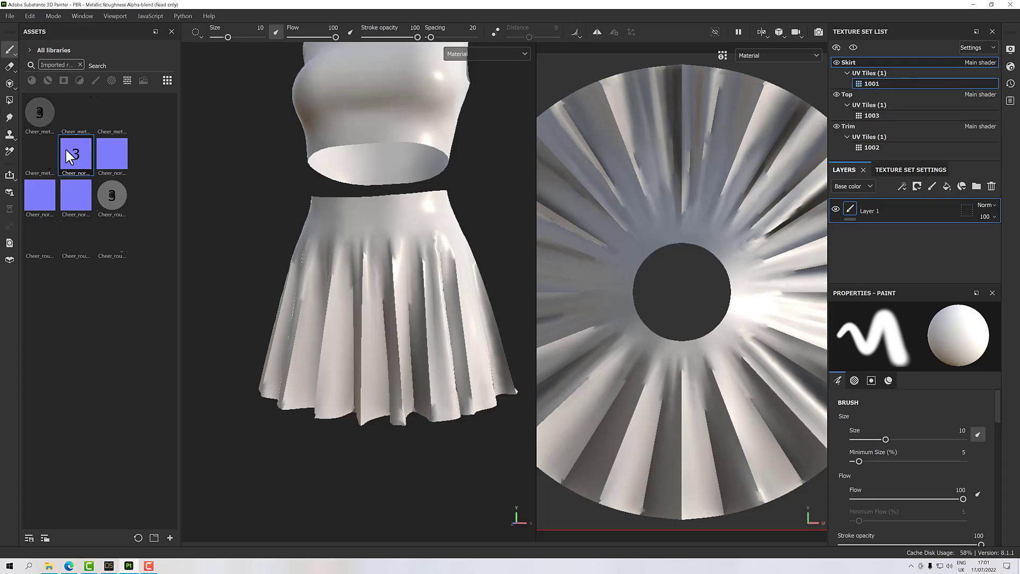
{"action": "mouse_move", "coordinate": [110, 195]}
Delete Layer 1 from the Skirt texture set and add a fill layer in its place
{"action": "left_click", "coordinate": [992, 186]}
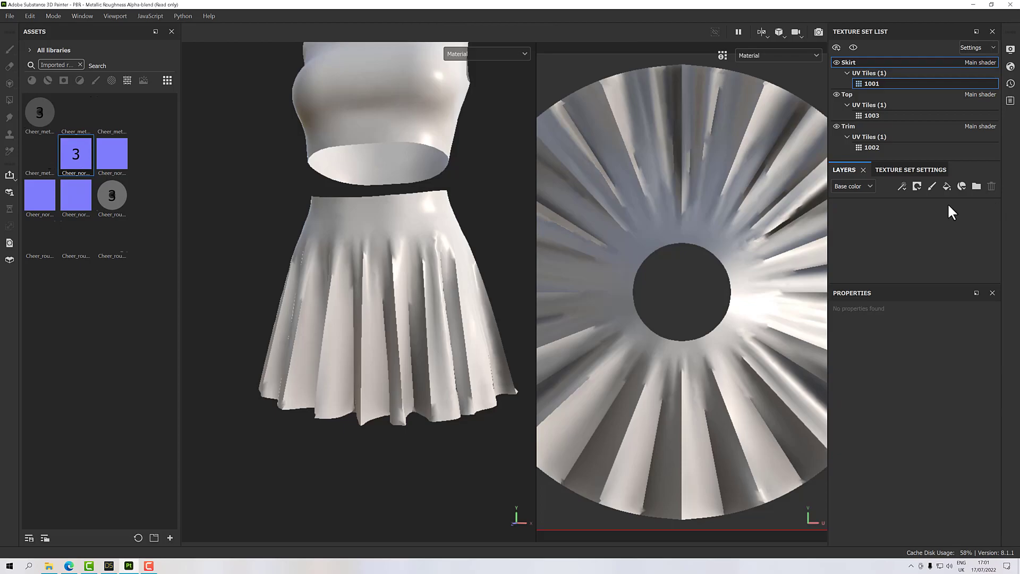
{"action": "left_click", "coordinate": [916, 186]}
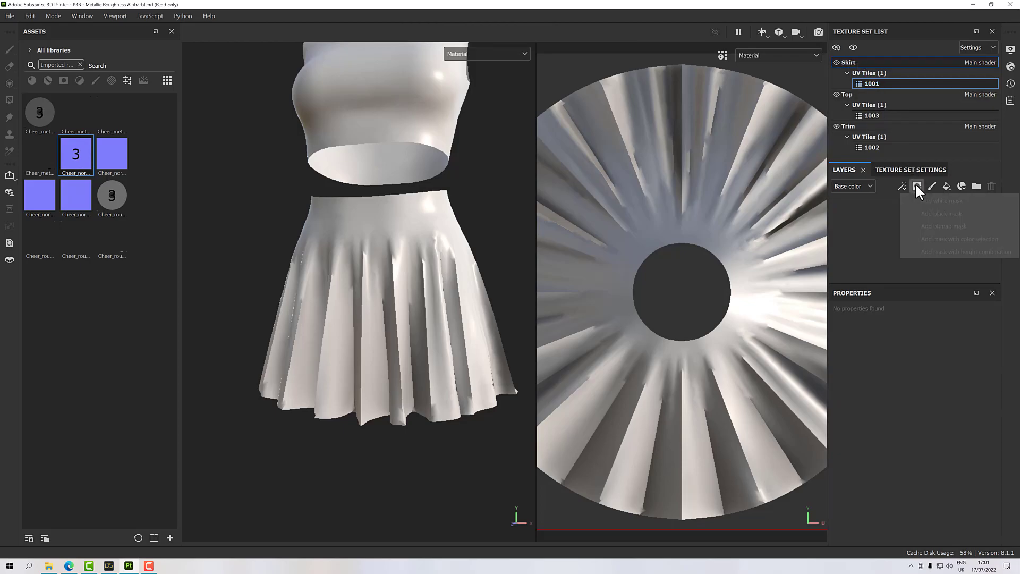
{"action": "left_click", "coordinate": [953, 182]}
{"action": "left_click", "coordinate": [948, 185]}
Turn off the fill layer's color, height and emissive channels, leaving only roughness, metallic and normal active
{"action": "scroll", "coordinate": [898, 452], "scroll_direction": "down", "scroll_amount": 2}
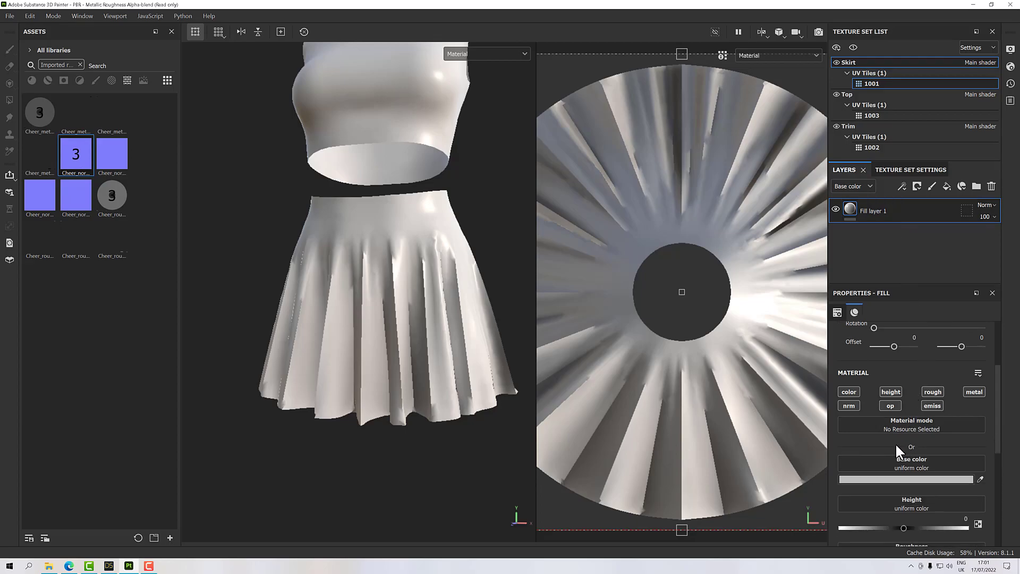
{"action": "left_click", "coordinate": [848, 392]}
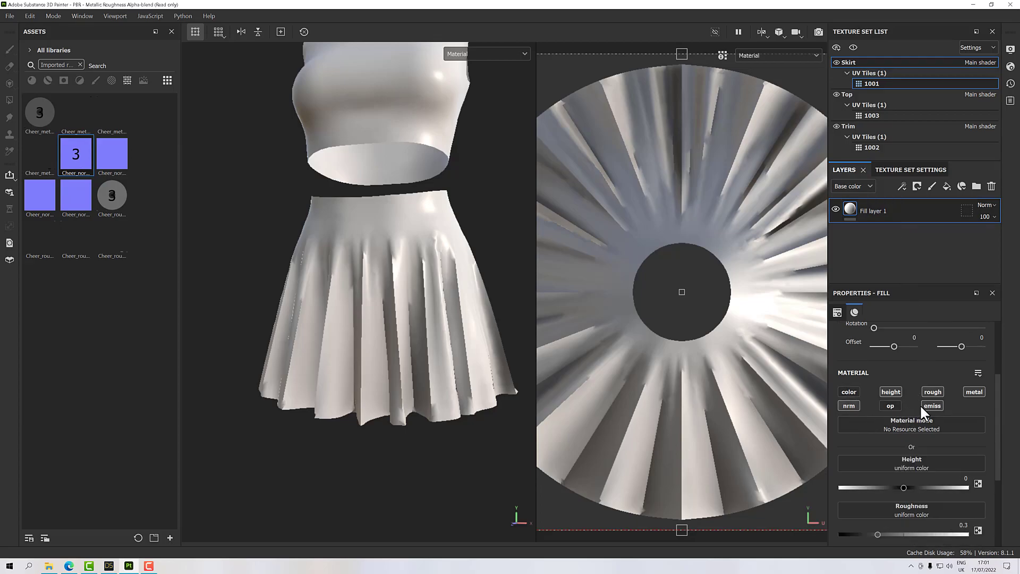
{"action": "left_click", "coordinate": [901, 393]}
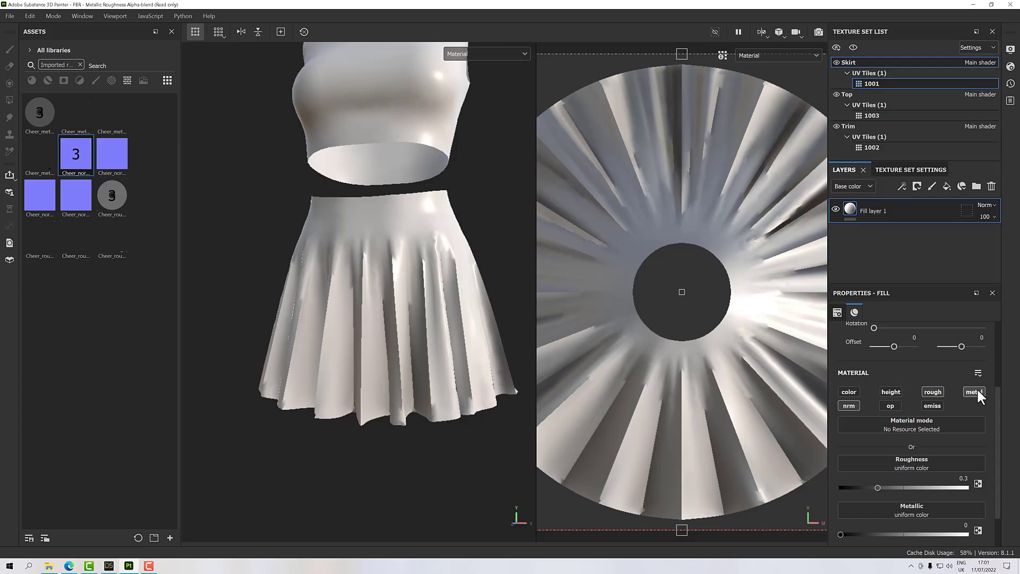
Assign the Cheer_normal texture to the fill layer's Normal channel and inspect the skirt's waistband seam
{"action": "scroll", "coordinate": [929, 360], "scroll_direction": "down", "scroll_amount": 2}
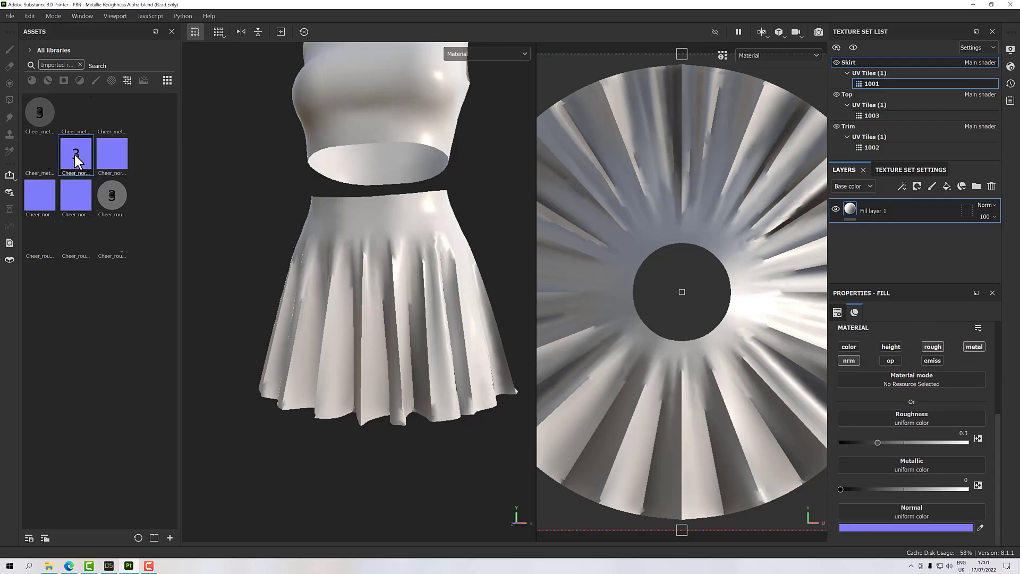
{"action": "left_click_drag", "start_coordinate": [69, 142], "coordinate": [869, 512]}
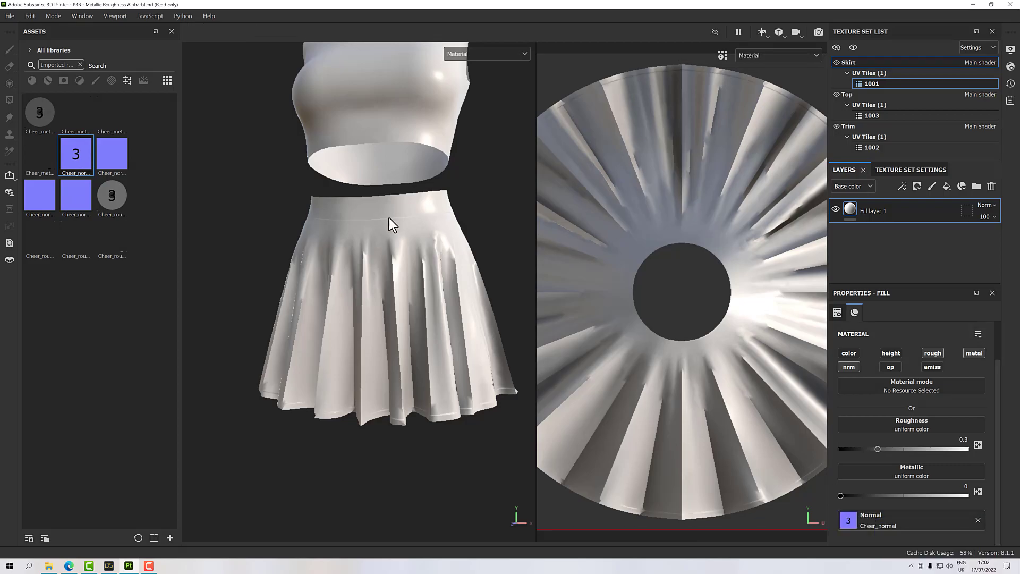
{"action": "scroll", "coordinate": [384, 212], "scroll_direction": "up", "scroll_amount": 5}
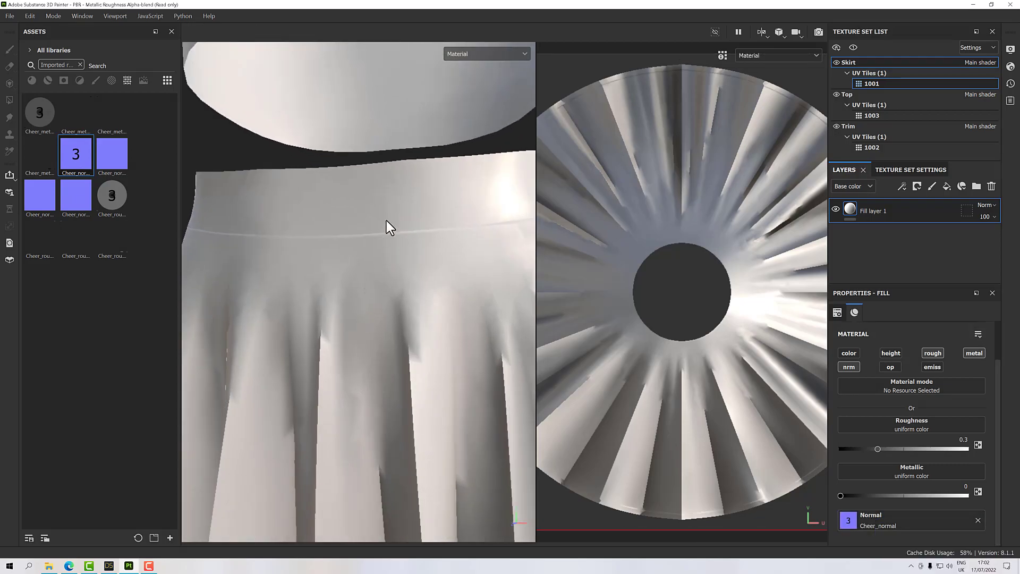
{"action": "scroll", "coordinate": [386, 221], "scroll_direction": "up", "scroll_amount": 2}
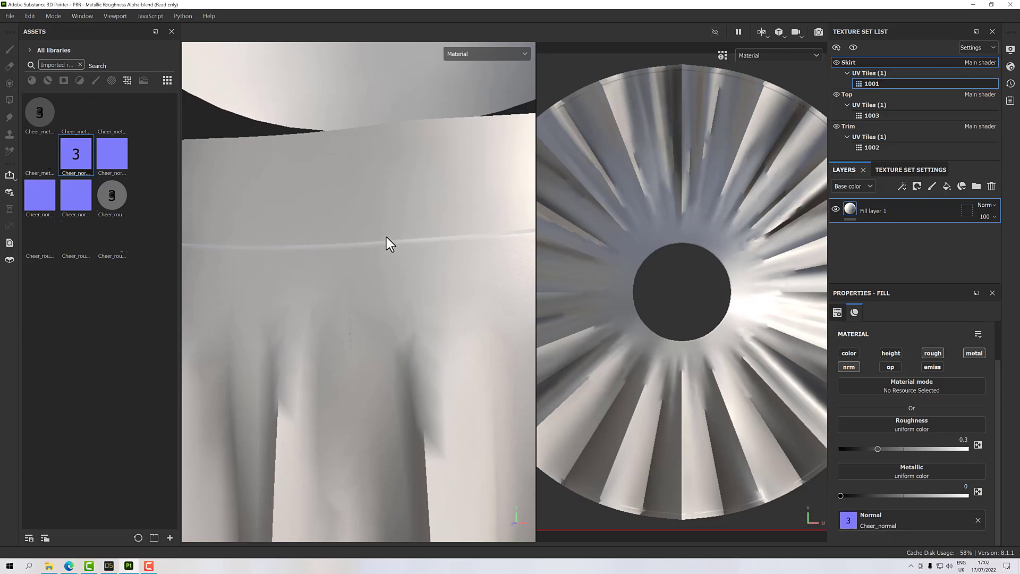
Assign Cheer_metalness to the fill layer's Metallic channel and Cheer_roughness to its Roughness channel
{"action": "left_click_drag", "start_coordinate": [39, 109], "coordinate": [922, 432]}
{"action": "left_click_drag", "start_coordinate": [904, 465], "coordinate": [905, 466]}
{"action": "left_click_drag", "start_coordinate": [112, 178], "coordinate": [894, 422]}
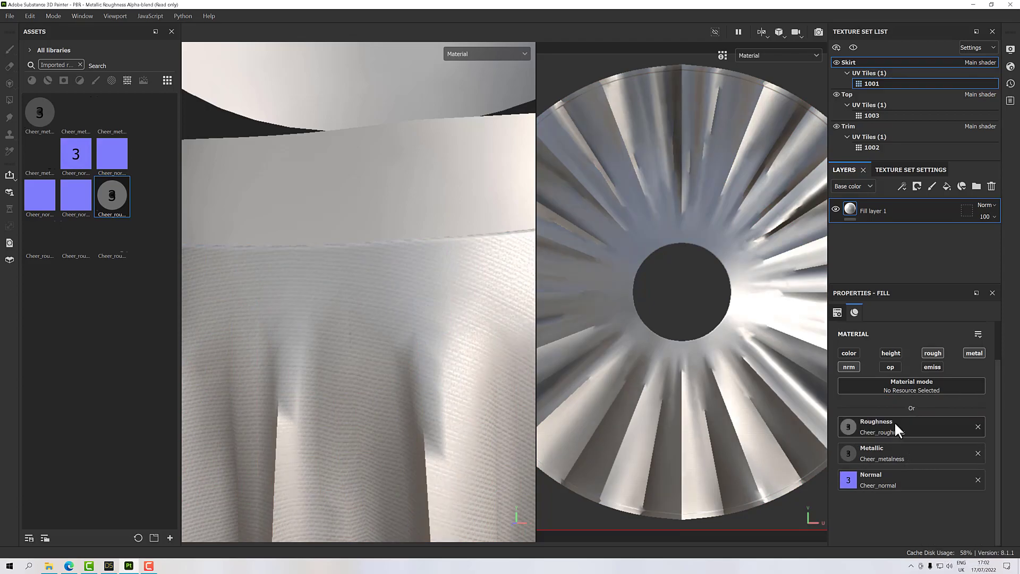
{"action": "scroll", "coordinate": [487, 311], "scroll_direction": "down", "scroll_amount": 5}
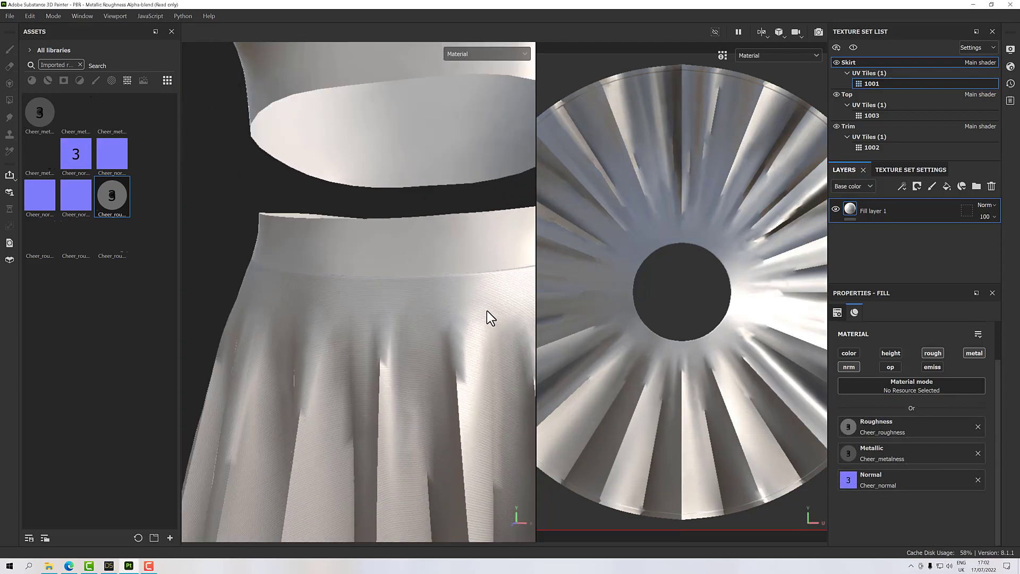
{"action": "scroll", "coordinate": [482, 308], "scroll_direction": "up", "scroll_amount": 2}
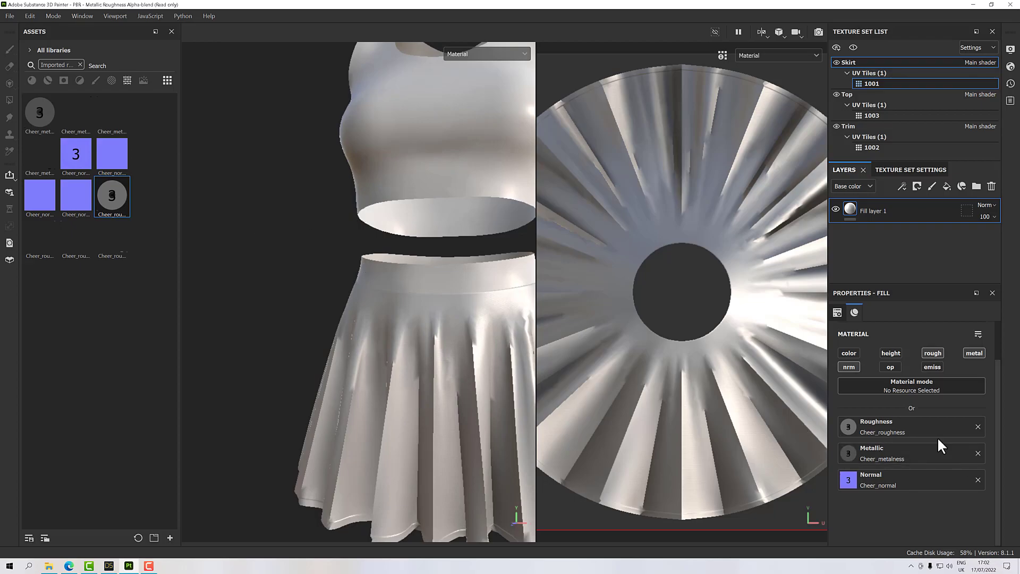
Instantiate Fill layer 1 across the Top and Trim texture sets and inspect the outfit from the side
{"action": "right_click", "coordinate": [872, 210]}
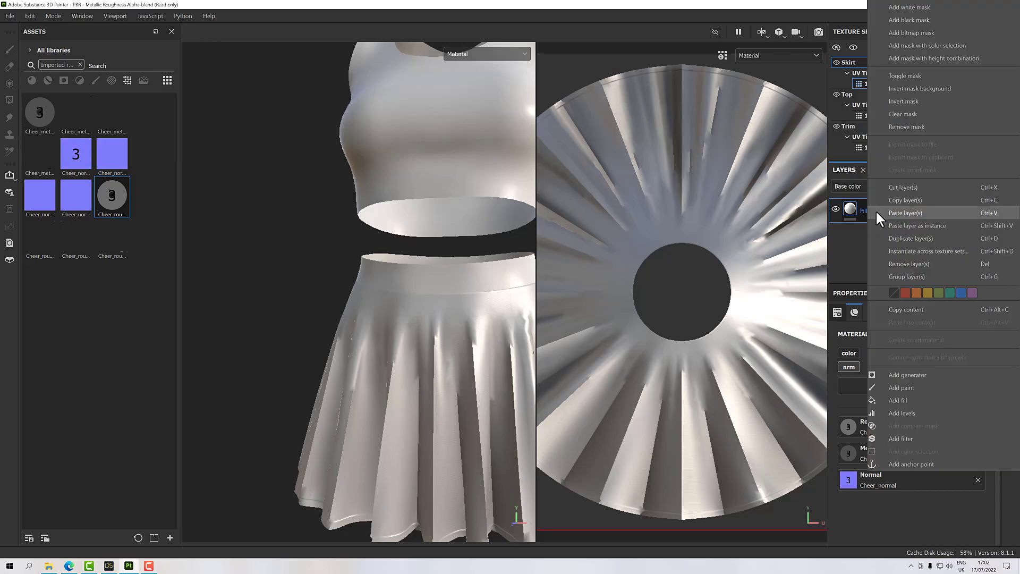
{"action": "left_click", "coordinate": [911, 247]}
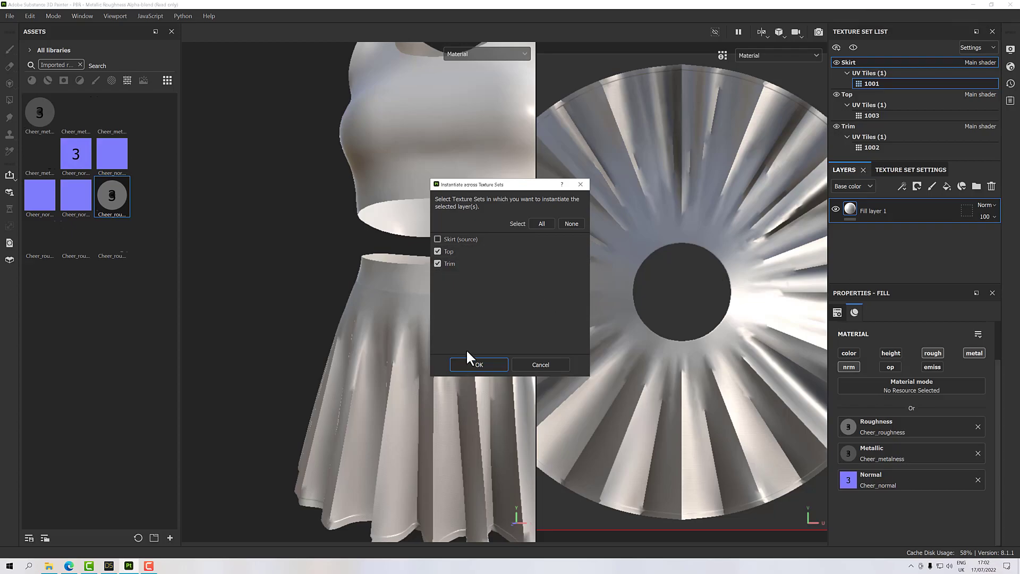
{"action": "left_click", "coordinate": [477, 364]}
{"action": "right_click", "coordinate": [426, 245]}
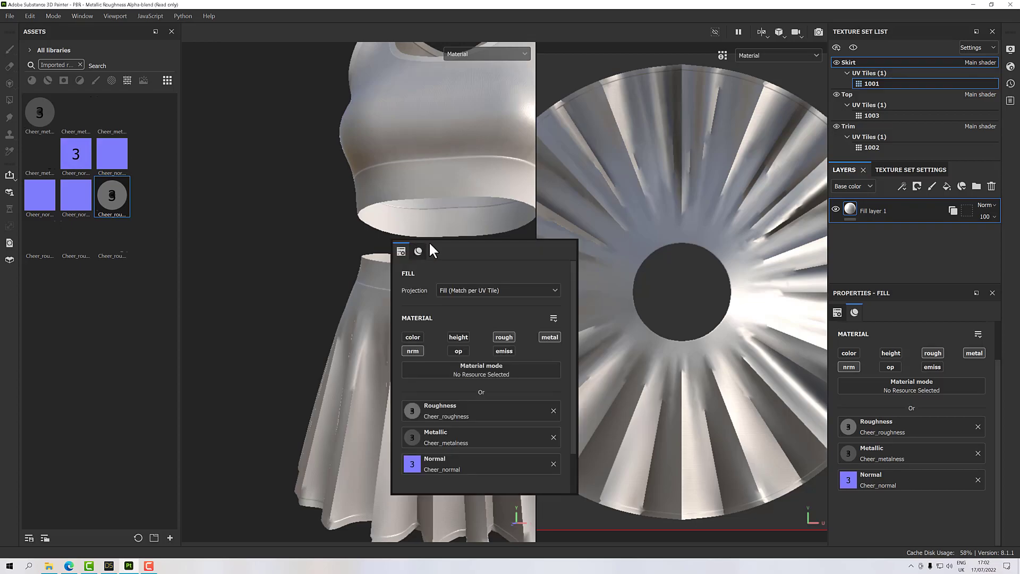
{"action": "left_click_drag", "start_coordinate": [345, 242], "coordinate": [434, 249], "text": "alt"}
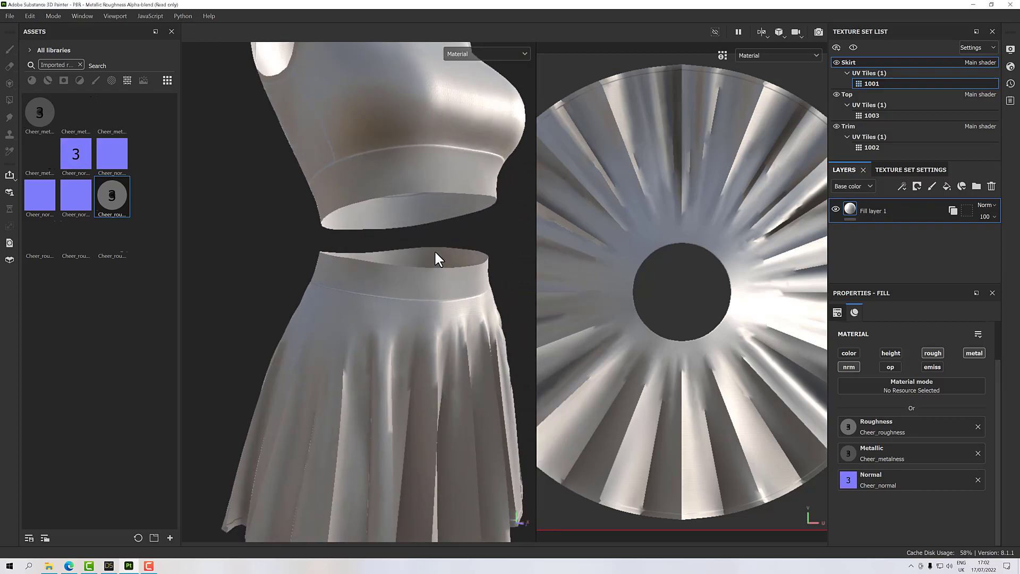
{"action": "scroll", "coordinate": [436, 253], "scroll_direction": "down", "scroll_amount": 3}
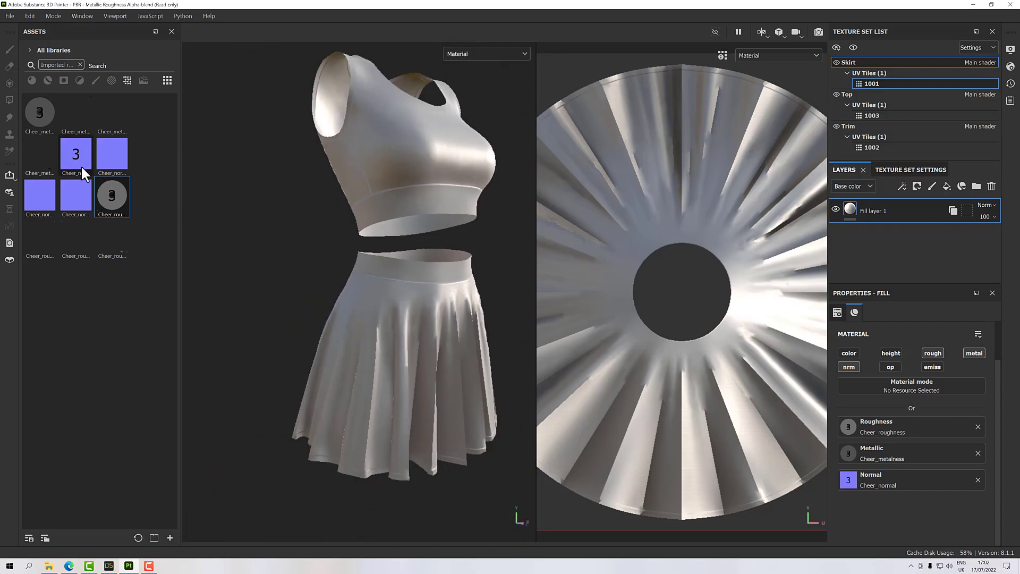
{"action": "left_click_drag", "start_coordinate": [323, 243], "coordinate": [374, 229], "text": "alt"}
{"action": "scroll", "coordinate": [344, 235], "scroll_direction": "up", "scroll_amount": 3}
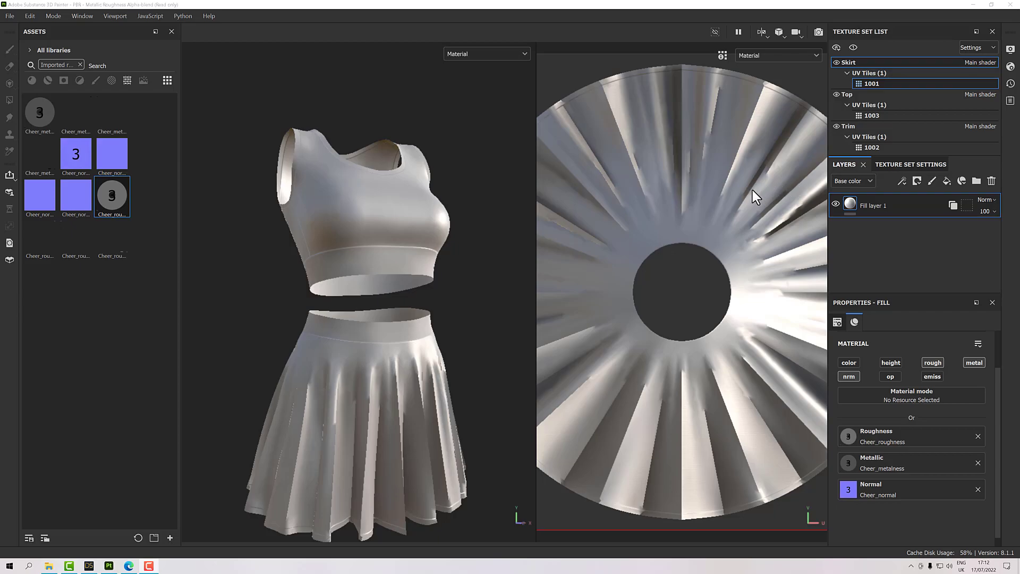
Add a second fill layer to the Skirt texture set with only the color channel active
{"action": "left_click", "coordinate": [943, 180]}
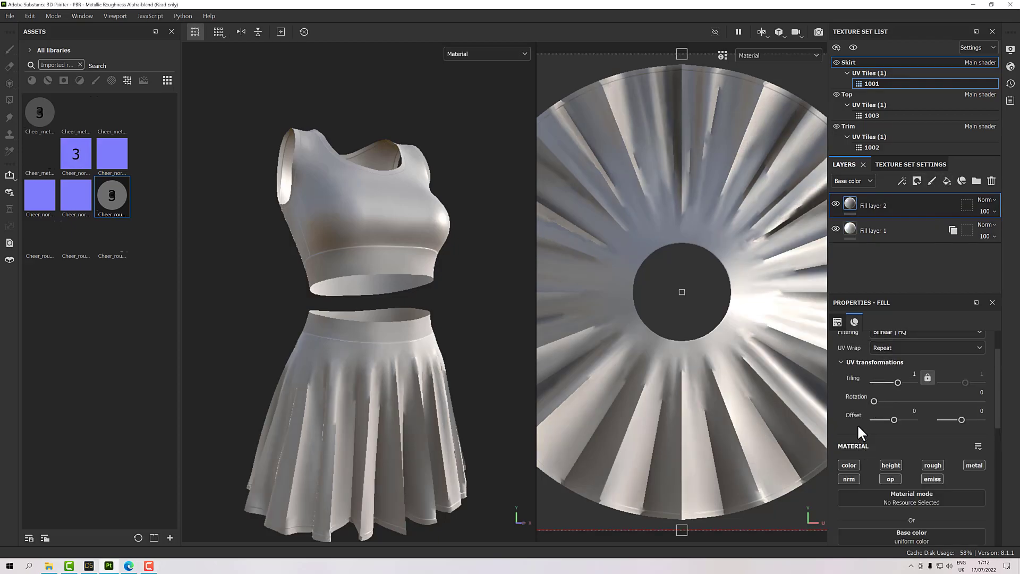
{"action": "left_click", "coordinate": [851, 462]}
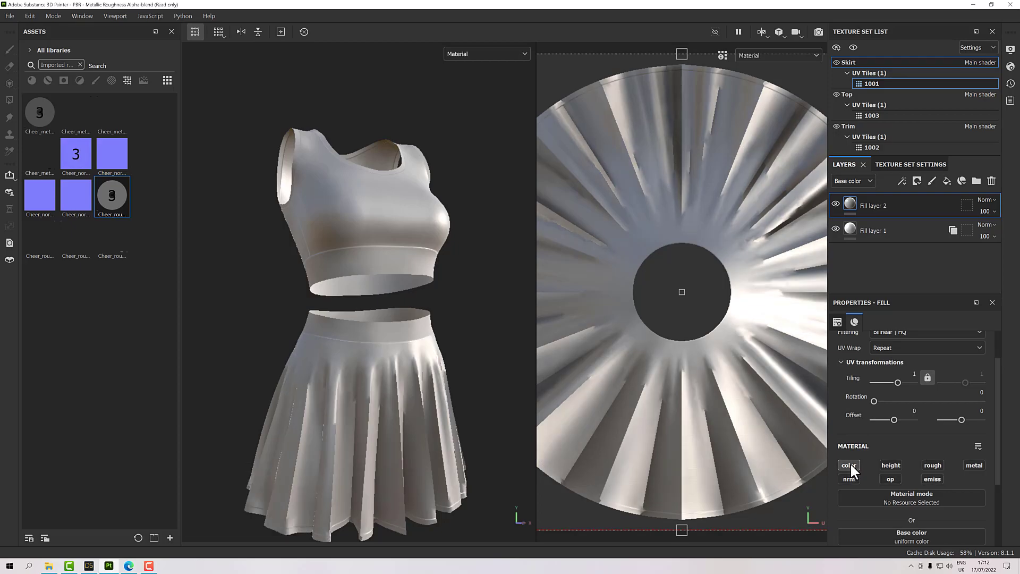
{"action": "scroll", "coordinate": [888, 431], "scroll_direction": "down", "scroll_amount": 3}
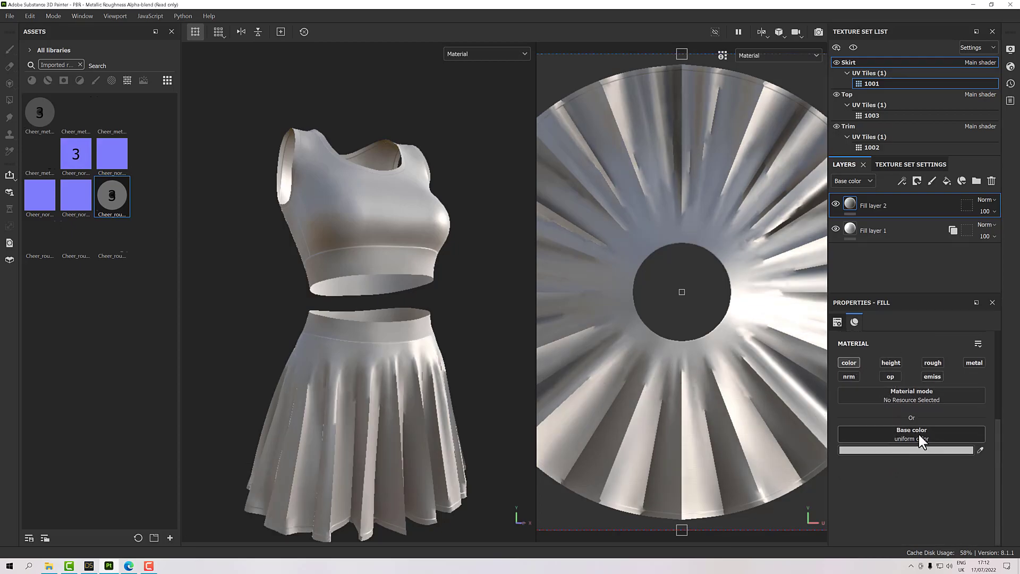
Set the base color of Fill layer 2 to bright yellow, FFE700
{"action": "left_click", "coordinate": [906, 450]}
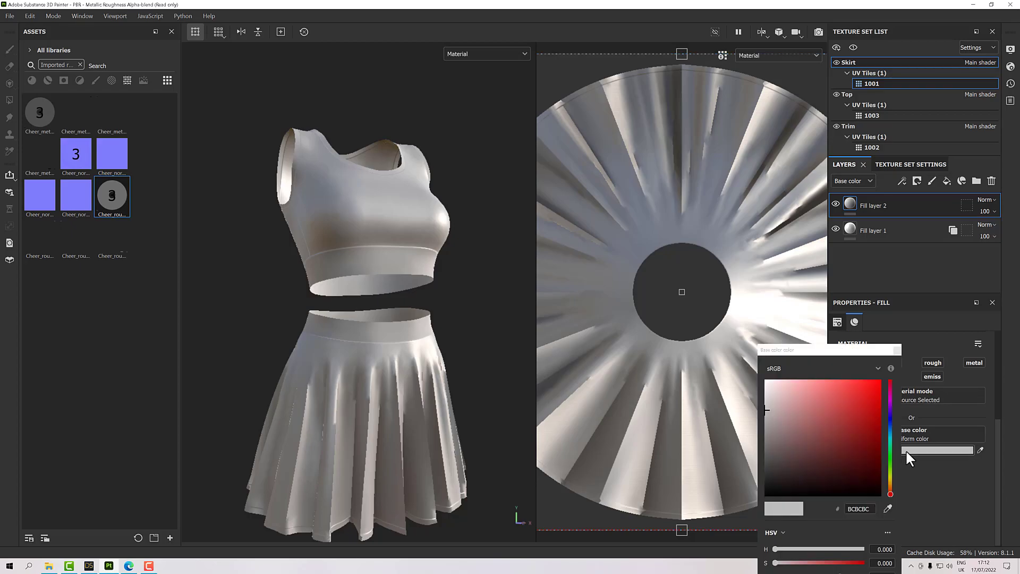
{"action": "left_click", "coordinate": [891, 478]}
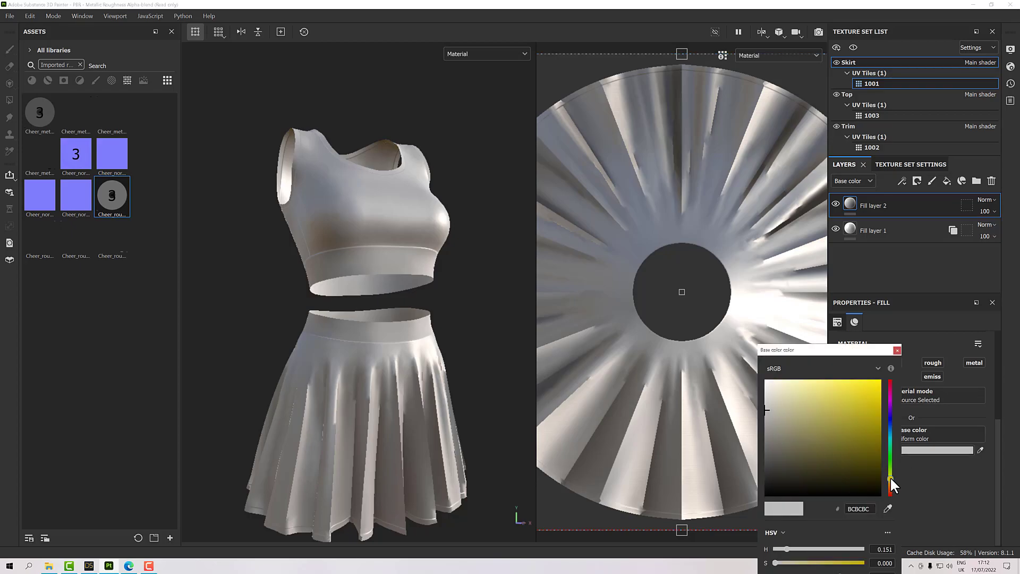
{"action": "left_click", "coordinate": [860, 421]}
{"action": "left_click_drag", "start_coordinate": [874, 416], "coordinate": [882, 372]}
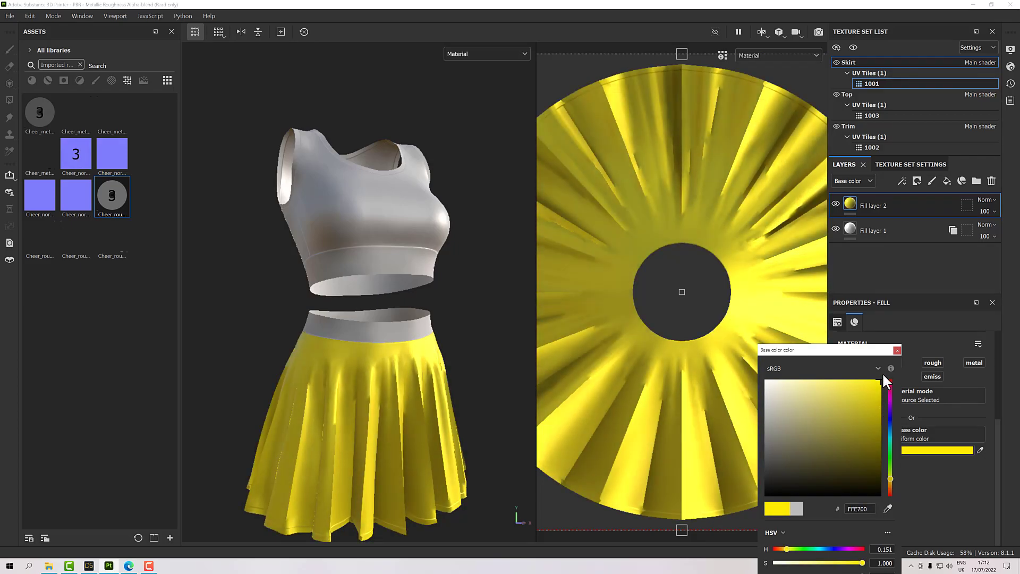
Set the base color of the skirt's Fill layer 2 to dark navy, 1E2045, and save it as a swatch
{"action": "left_click", "coordinate": [891, 417]}
{"action": "left_click_drag", "start_coordinate": [834, 421], "coordinate": [829, 464]}
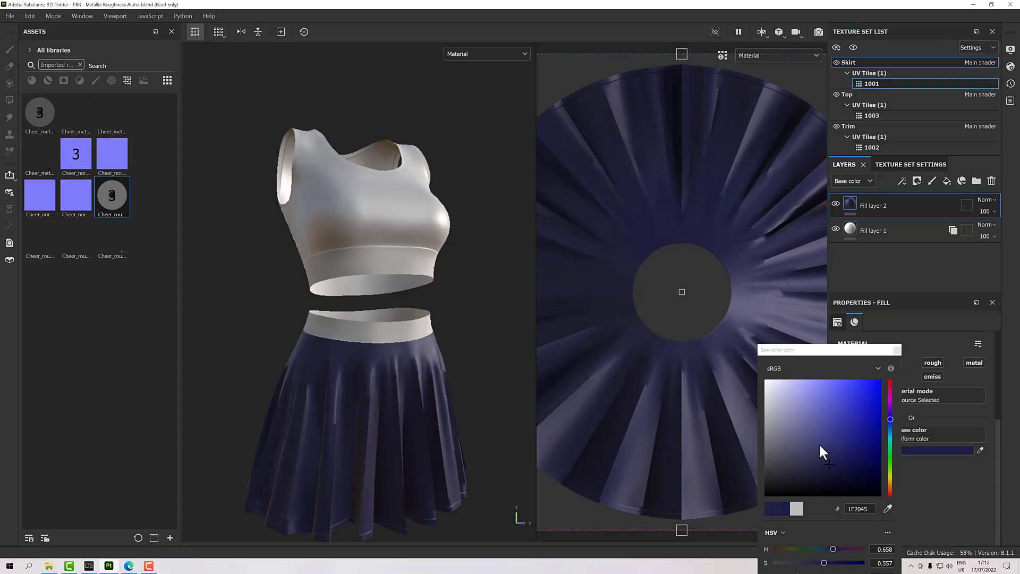
{"action": "left_click_drag", "start_coordinate": [809, 353], "coordinate": [733, 234]}
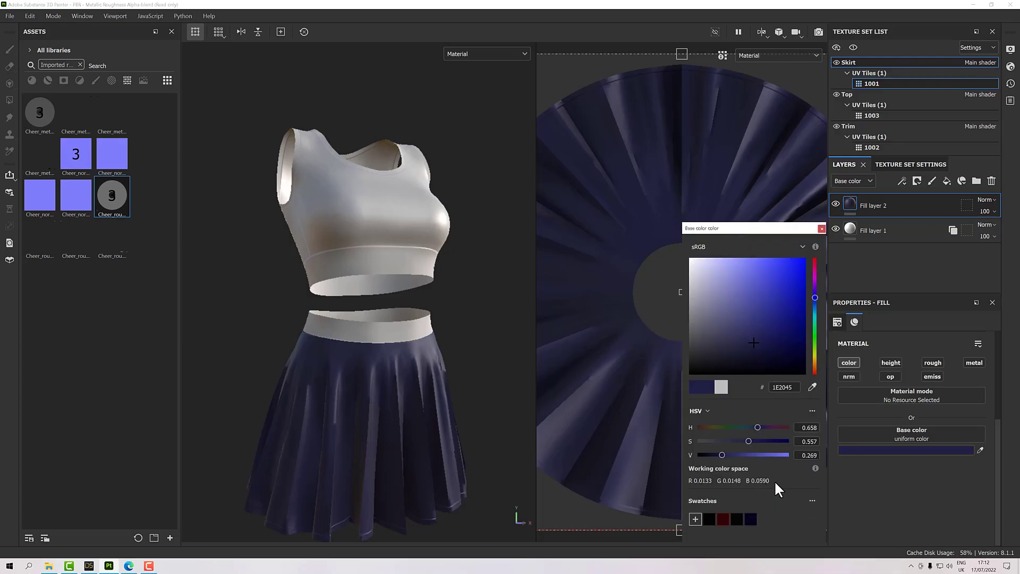
{"action": "left_click", "coordinate": [696, 520]}
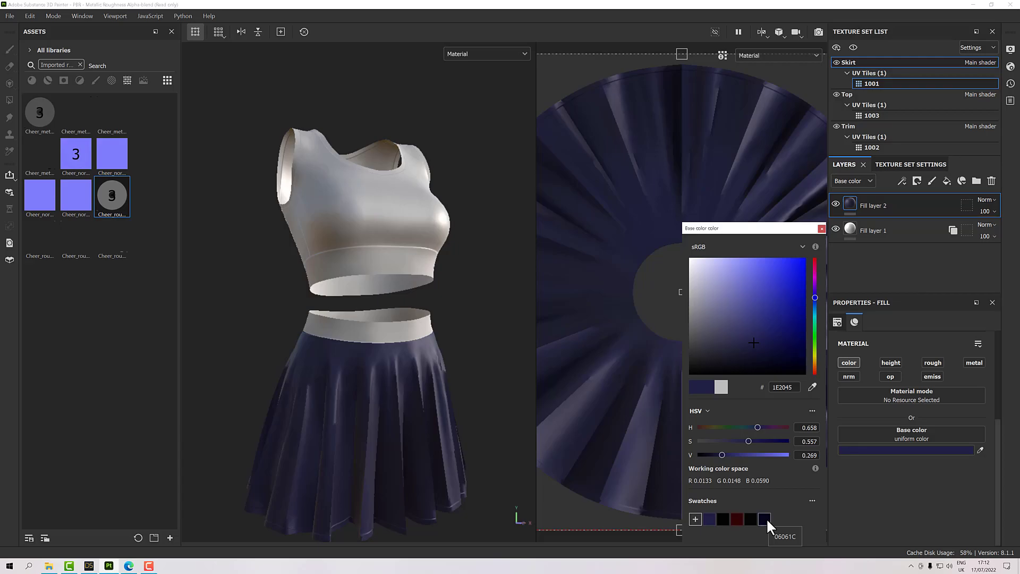
{"action": "left_click", "coordinate": [821, 229]}
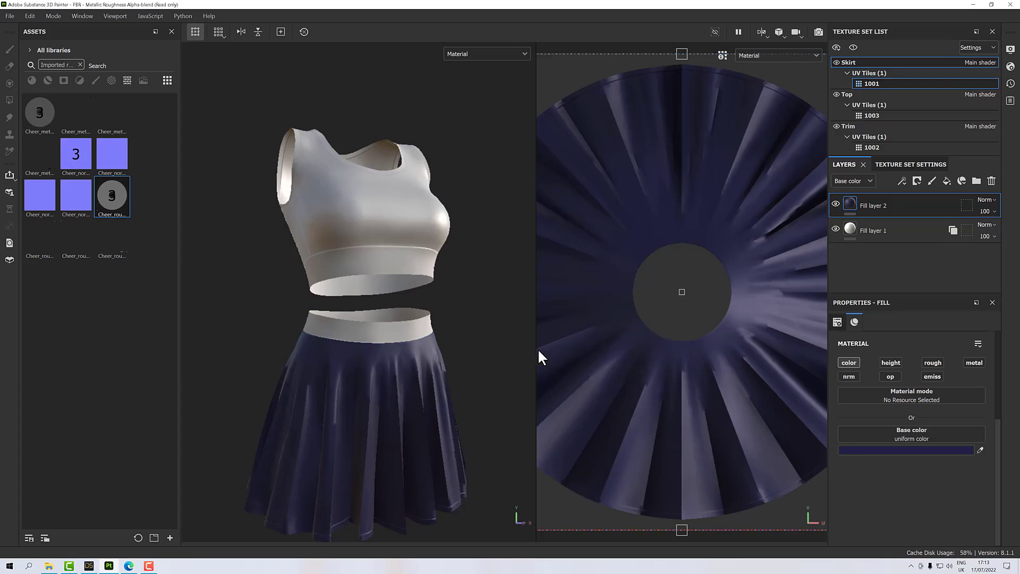
In the Top texture set, delete Layer 1 and add a fill layer with only the color channel active
{"action": "left_click", "coordinate": [846, 93]}
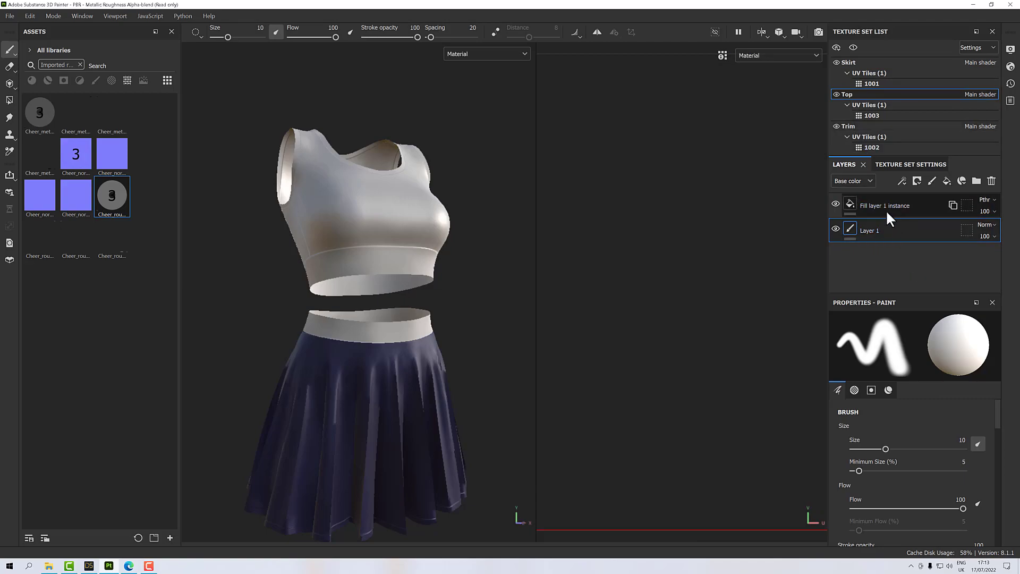
{"action": "left_click", "coordinate": [991, 181]}
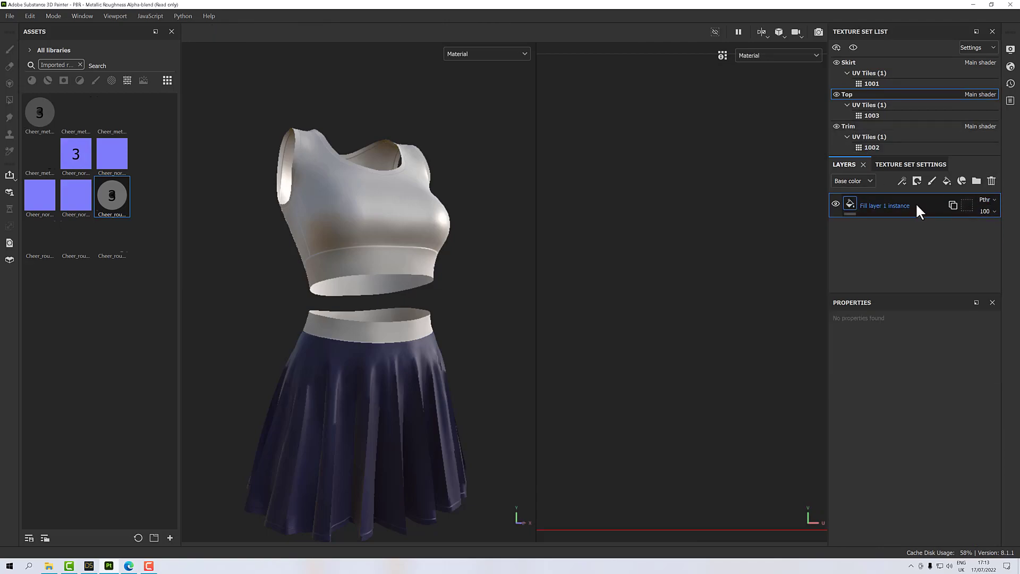
{"action": "left_click", "coordinate": [947, 181]}
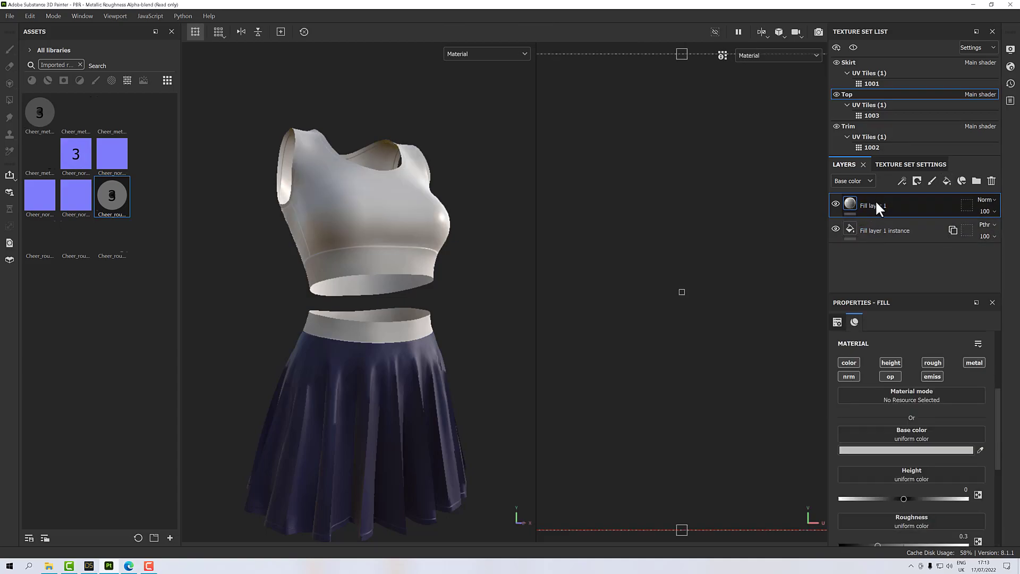
{"action": "left_click", "coordinate": [886, 230]}
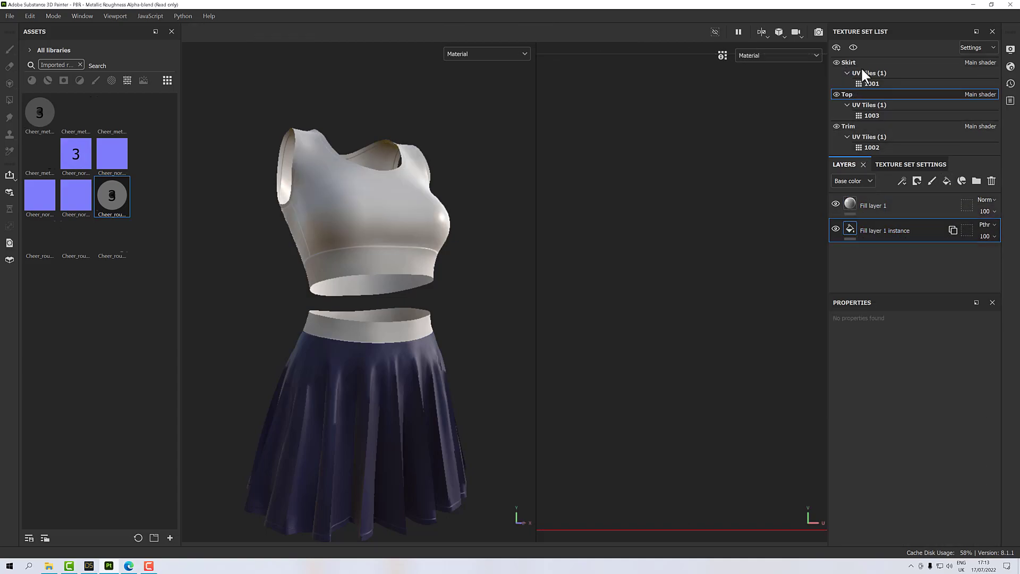
{"action": "left_click", "coordinate": [865, 207]}
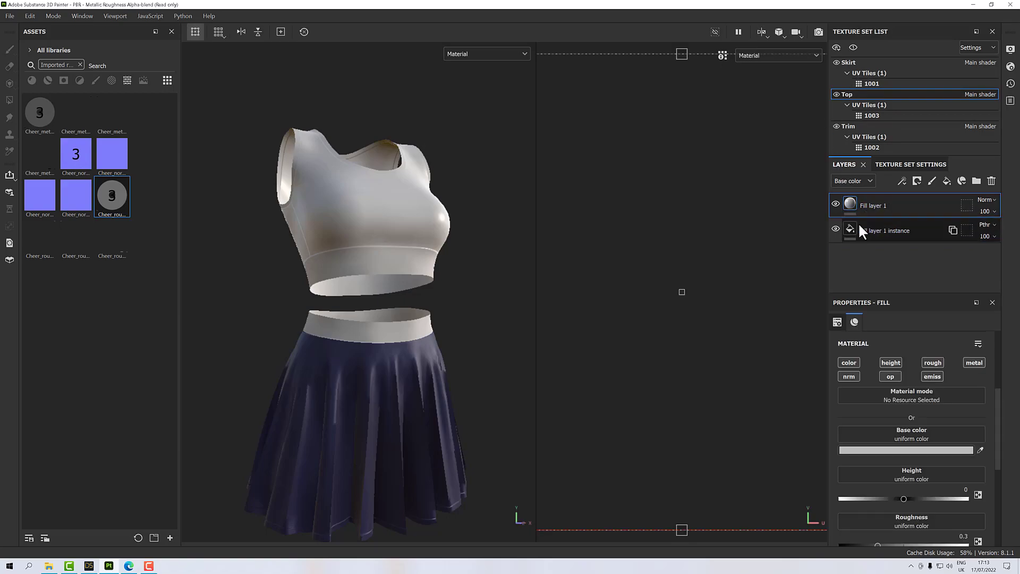
{"action": "left_click", "coordinate": [850, 363]}
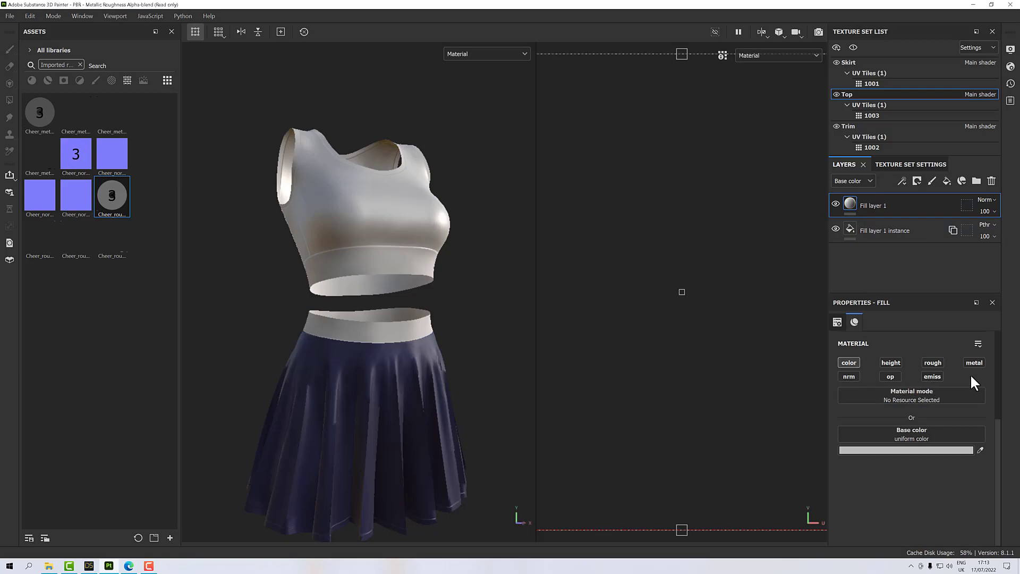
Set the base color of the Top's new fill layer to the saved navy swatch, 1E2145
{"action": "left_click", "coordinate": [909, 450]}
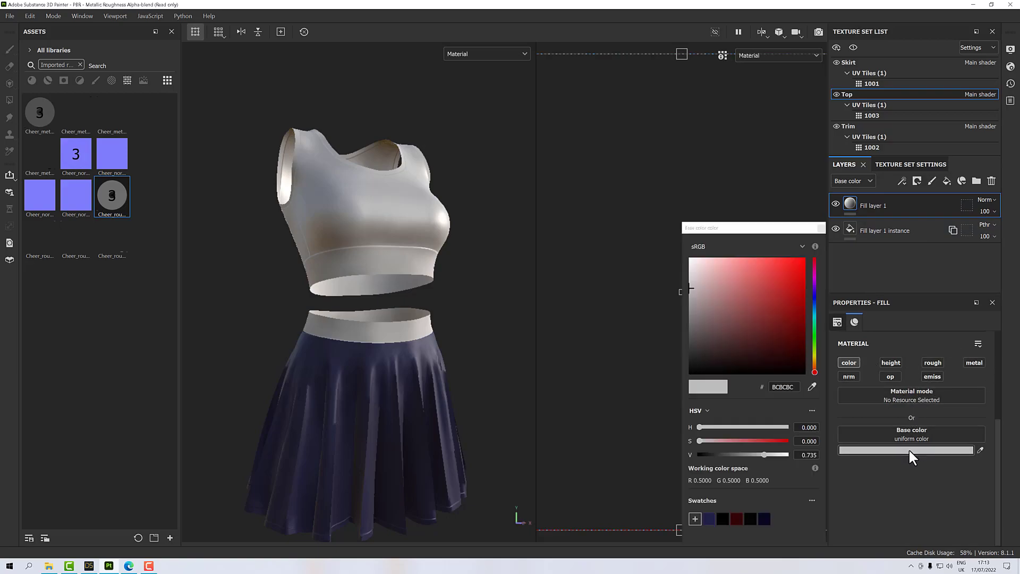
{"action": "left_click", "coordinate": [764, 518]}
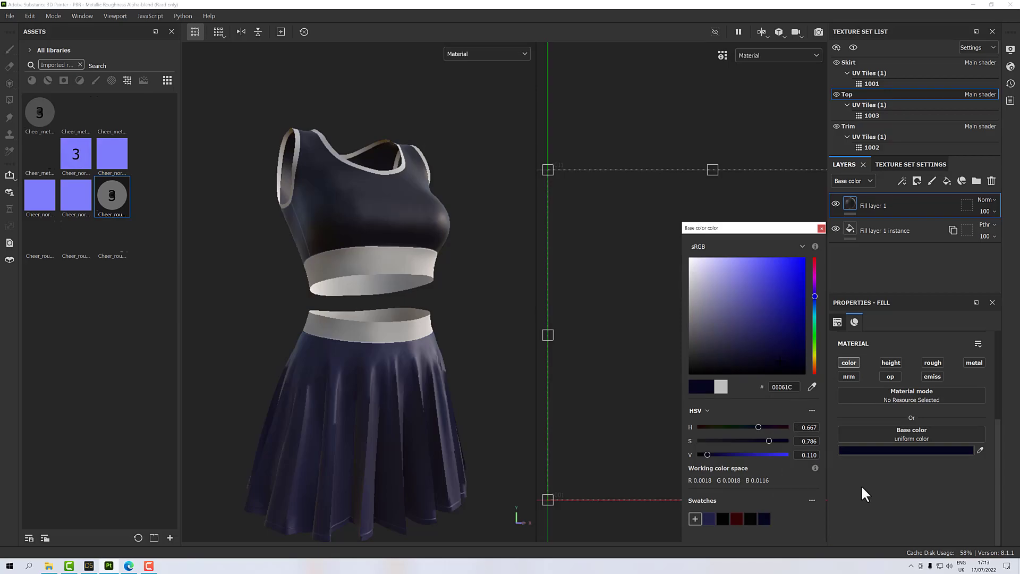
{"action": "left_click", "coordinate": [709, 520]}
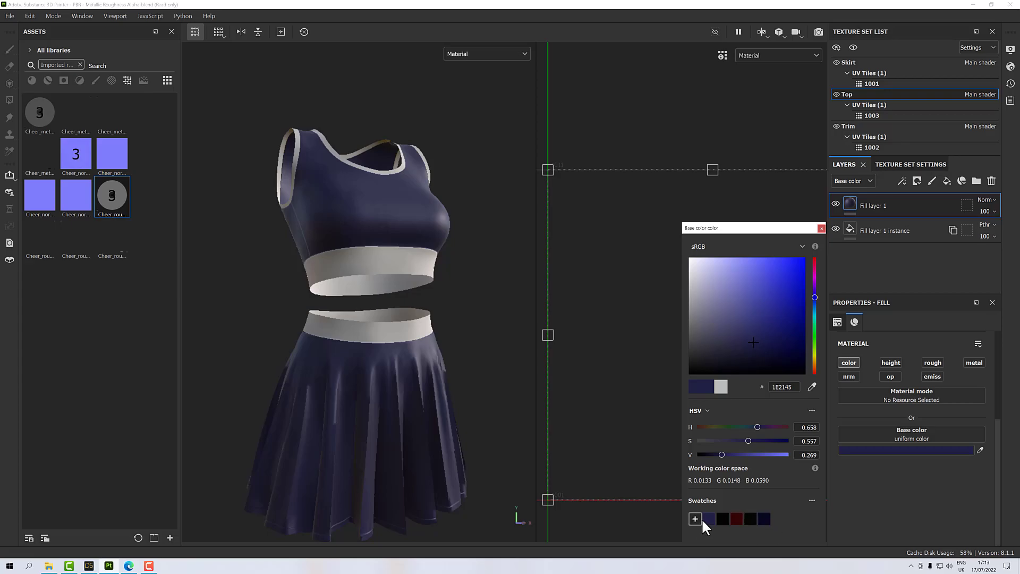
{"action": "left_click", "coordinate": [821, 227]}
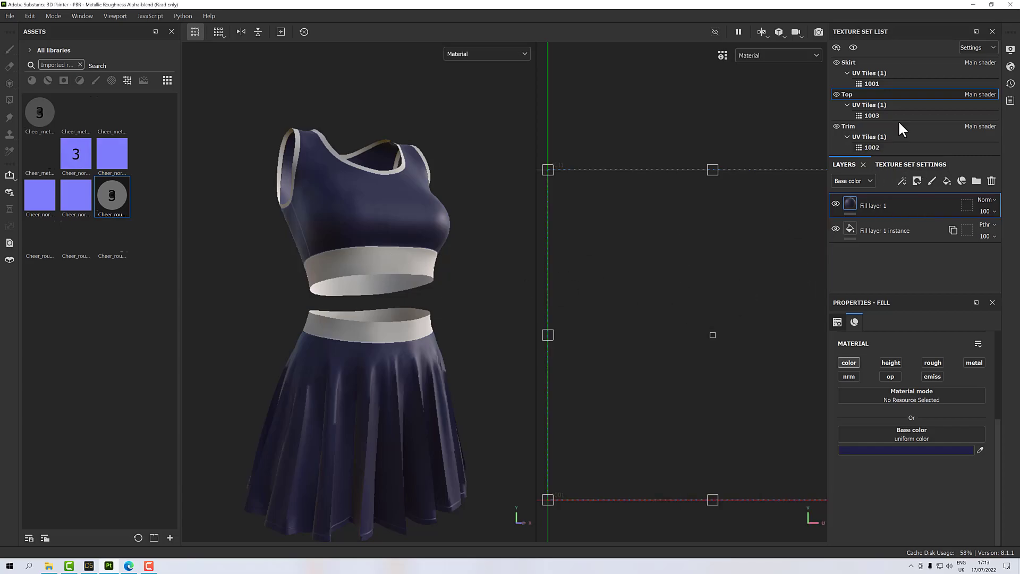
In the Trim texture set, delete Layer 1 and add a fill layer with only the color channel active
{"action": "left_click", "coordinate": [859, 126]}
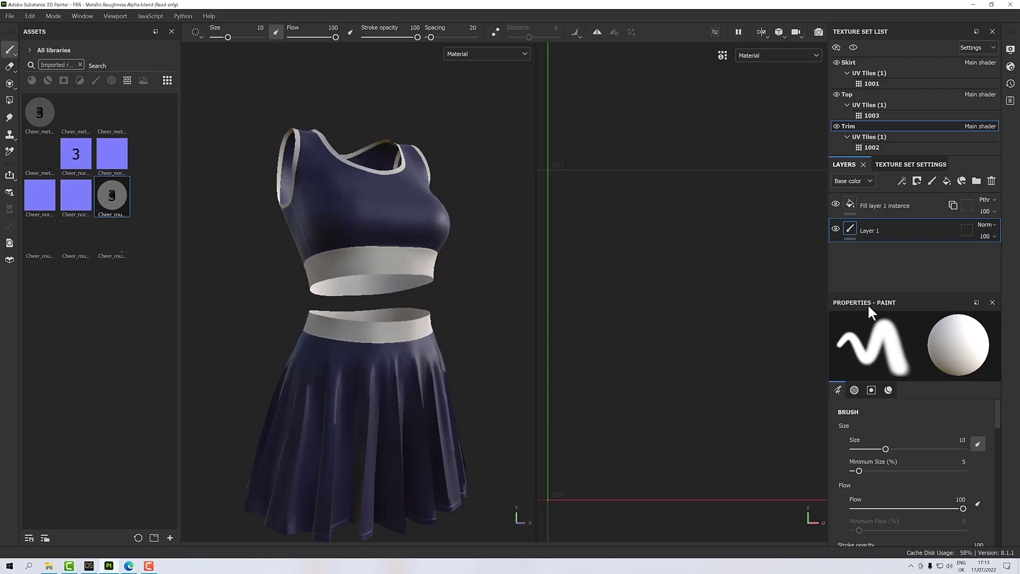
{"action": "left_click", "coordinate": [992, 182]}
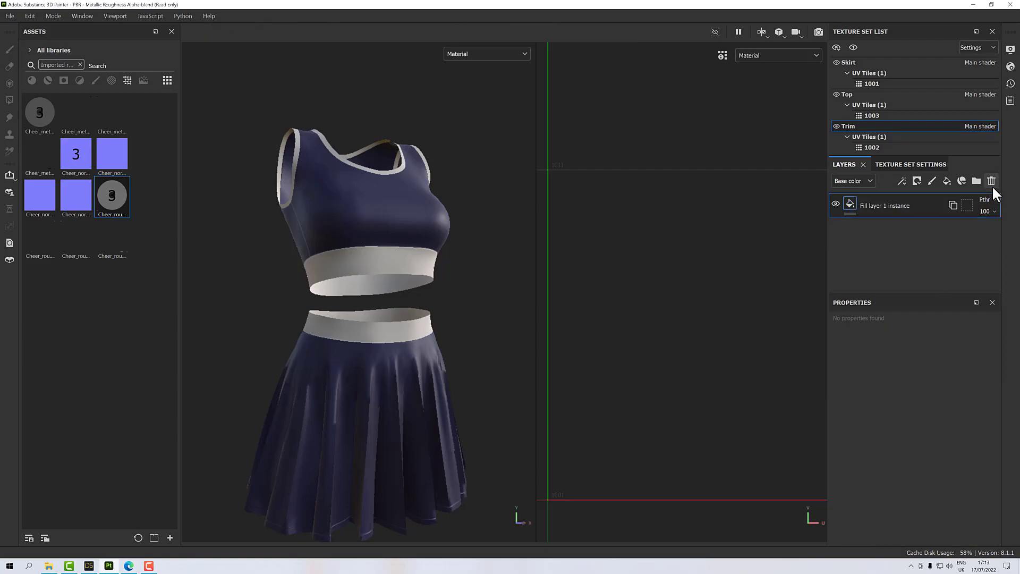
{"action": "left_click", "coordinate": [946, 181]}
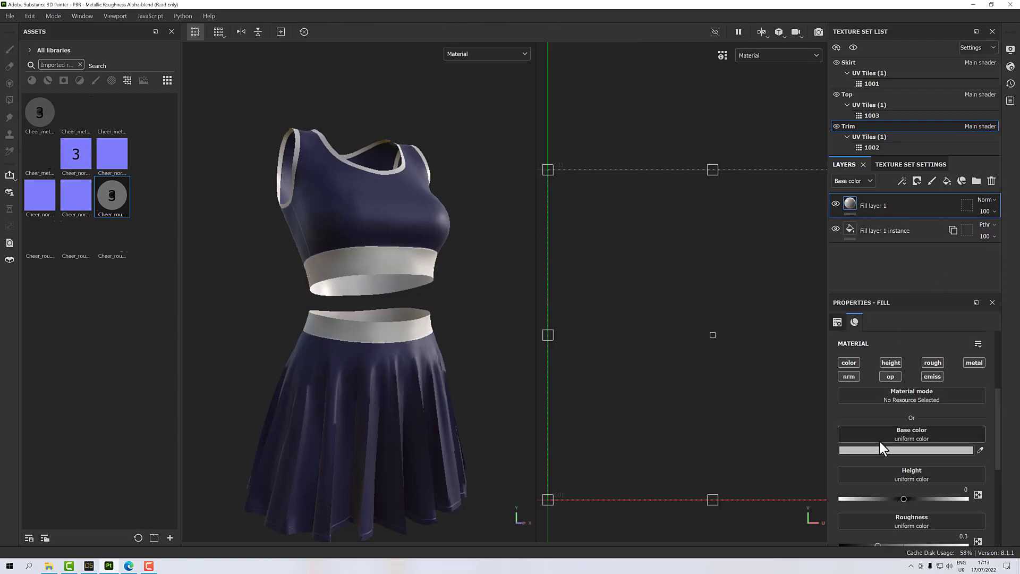
{"action": "left_click", "coordinate": [845, 358]}
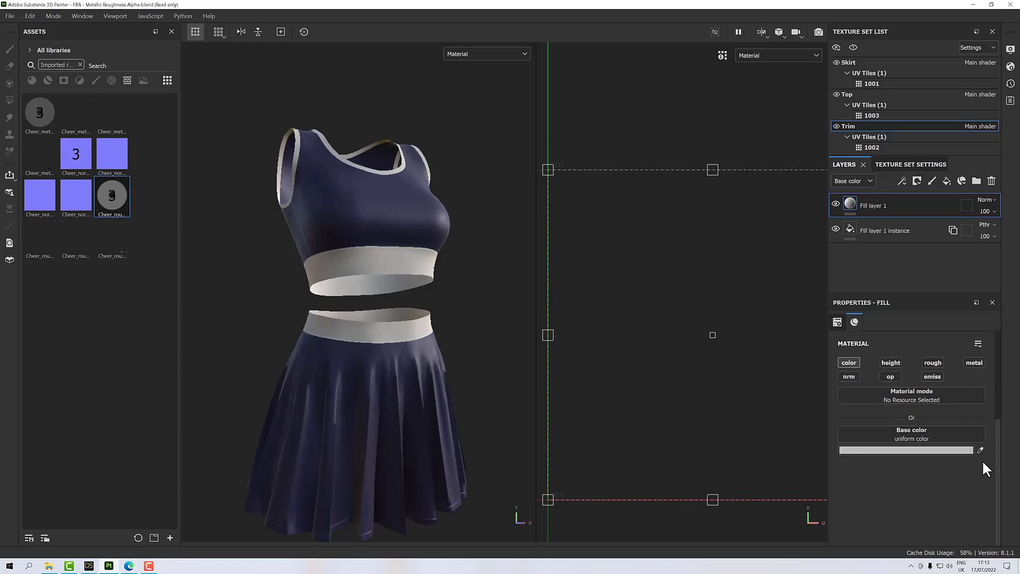
Set the base color of the Trim's new fill layer to yellow, E2D200, and save it as a swatch
{"action": "left_click", "coordinate": [951, 450]}
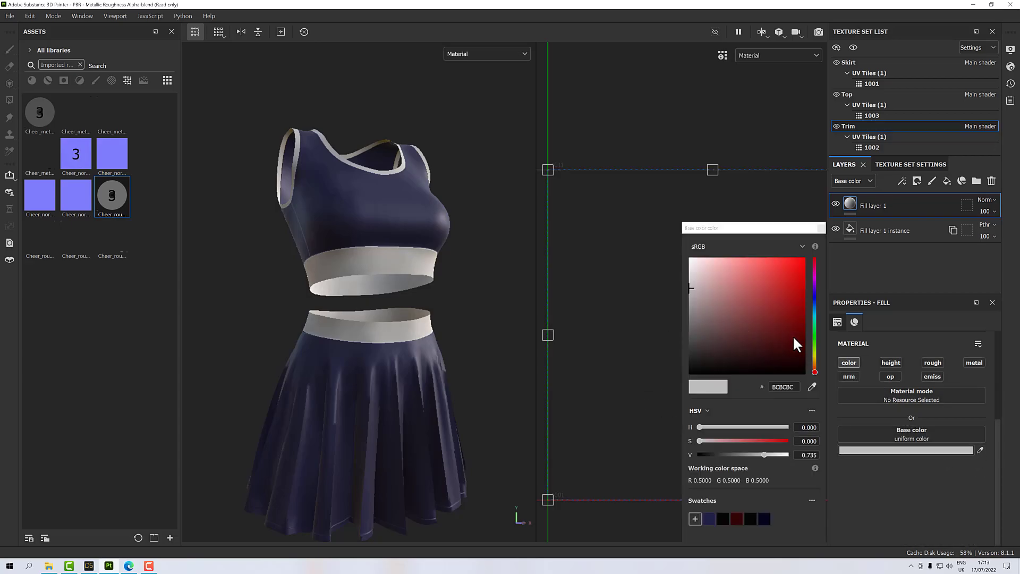
{"action": "left_click", "coordinate": [815, 357]}
{"action": "left_click", "coordinate": [792, 300]}
{"action": "left_click_drag", "start_coordinate": [799, 296], "coordinate": [816, 268]}
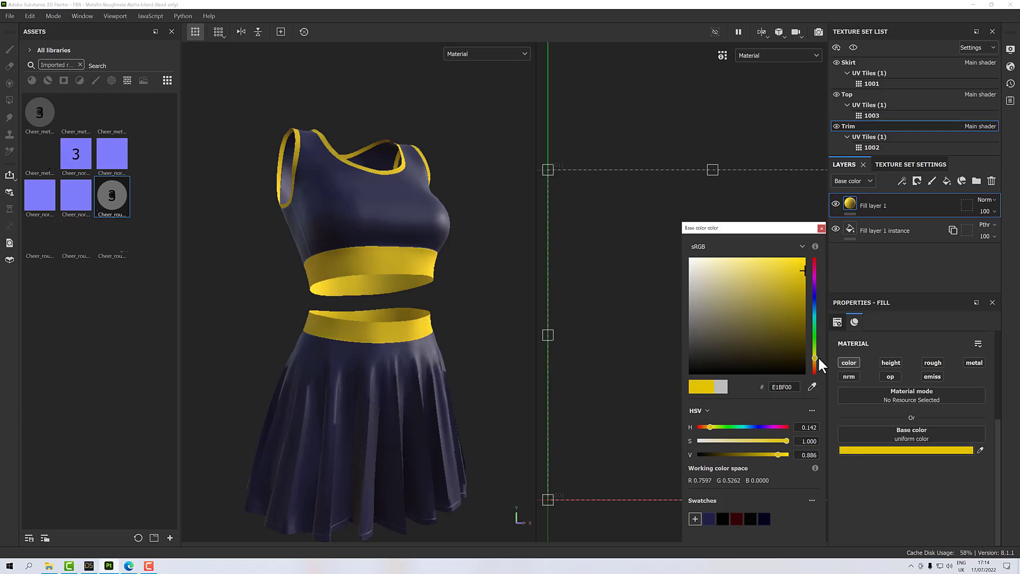
{"action": "left_click_drag", "start_coordinate": [815, 355], "coordinate": [815, 354]}
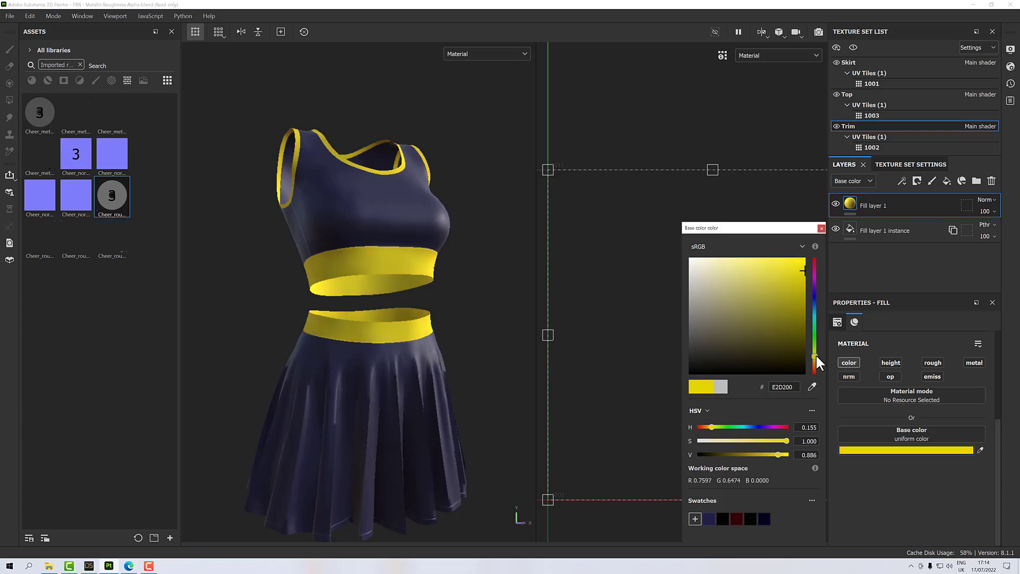
{"action": "left_click_drag", "start_coordinate": [427, 320], "coordinate": [428, 350], "text": "alt"}
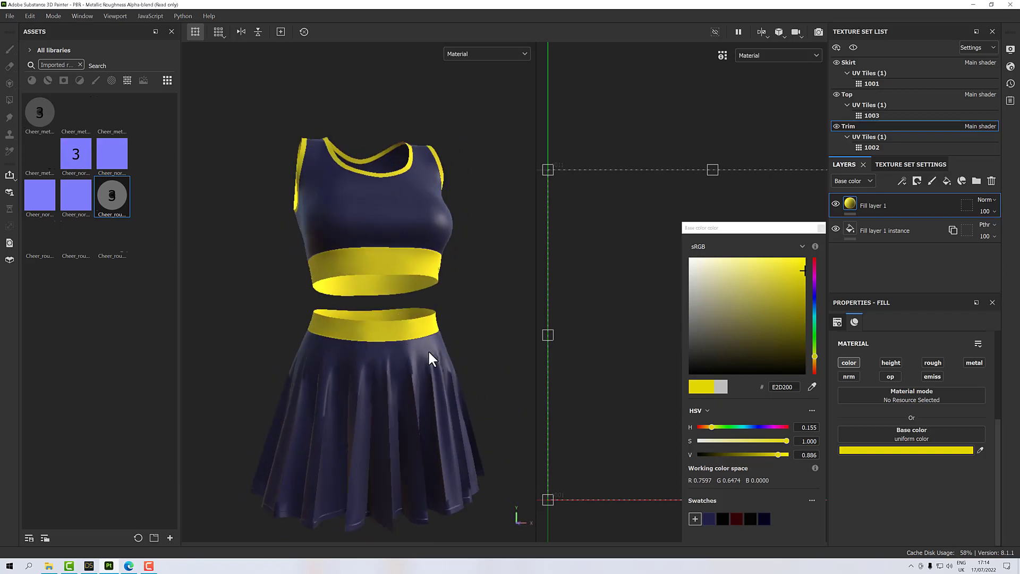
{"action": "left_click", "coordinate": [698, 519]}
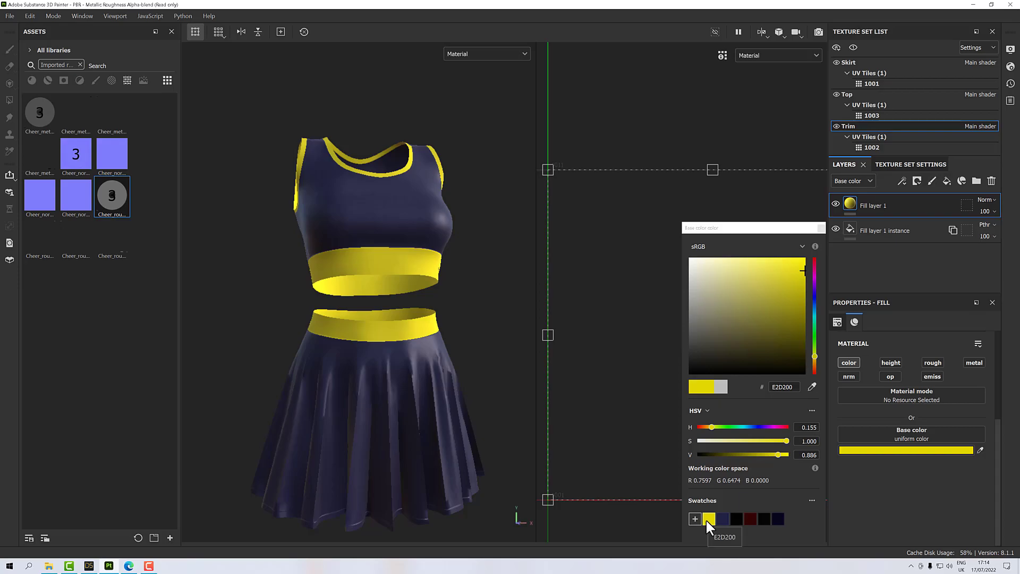
{"action": "left_click", "coordinate": [732, 226]}
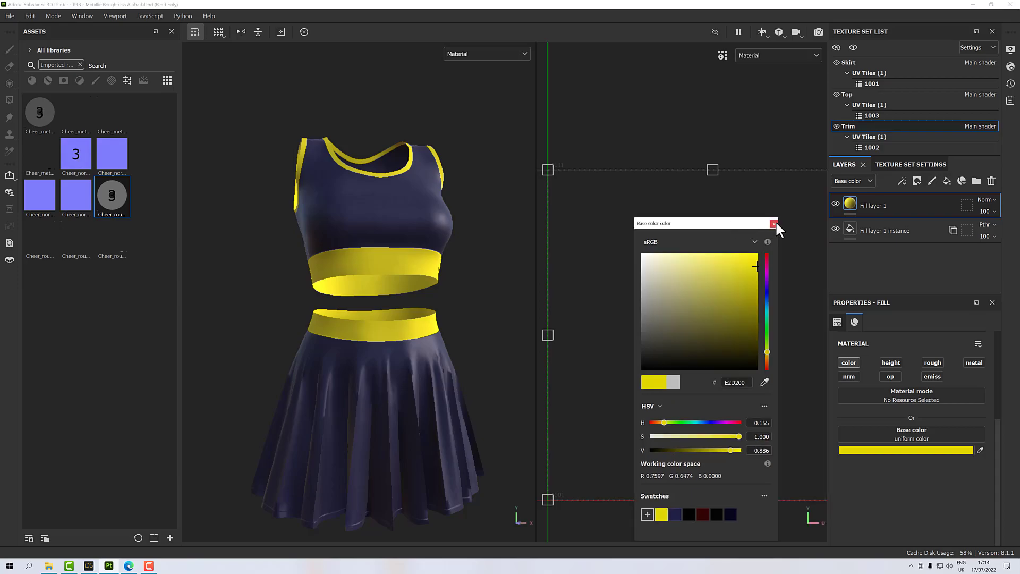
{"action": "left_click", "coordinate": [776, 223]}
Examine the navy and yellow outfit from several angles and the trim's layout across the UV tiles
{"action": "scroll", "coordinate": [406, 317], "scroll_direction": "up", "scroll_amount": 3}
{"action": "scroll", "coordinate": [406, 316], "scroll_direction": "down", "scroll_amount": 6}
{"action": "left_click_drag", "start_coordinate": [391, 310], "coordinate": [342, 304], "text": "alt"}
{"action": "scroll", "coordinate": [342, 304], "scroll_direction": "up", "scroll_amount": 2}
{"action": "scroll", "coordinate": [342, 304], "scroll_direction": "down", "scroll_amount": 5}
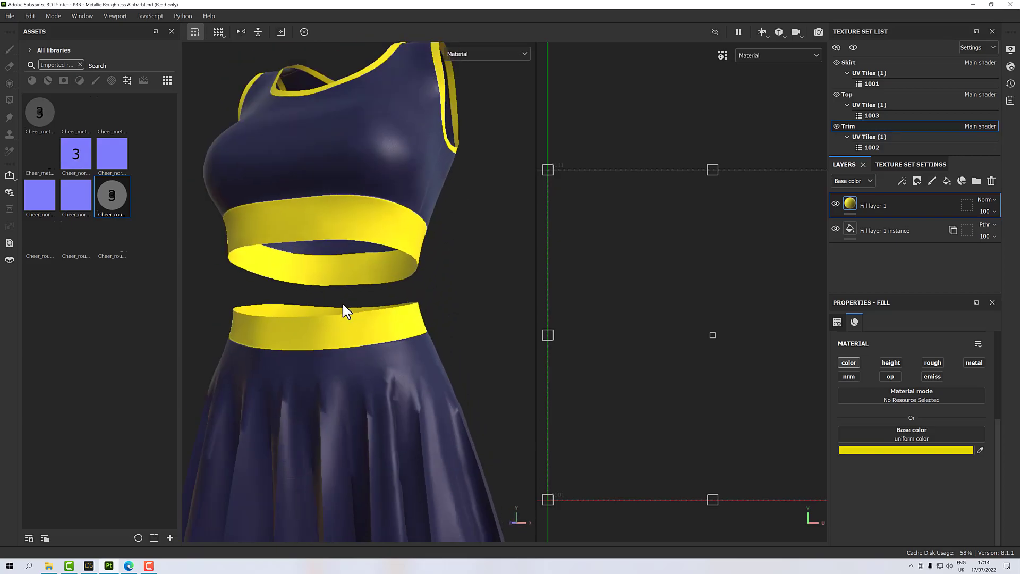
{"action": "left_click_drag", "start_coordinate": [342, 304], "coordinate": [372, 375], "text": "alt"}
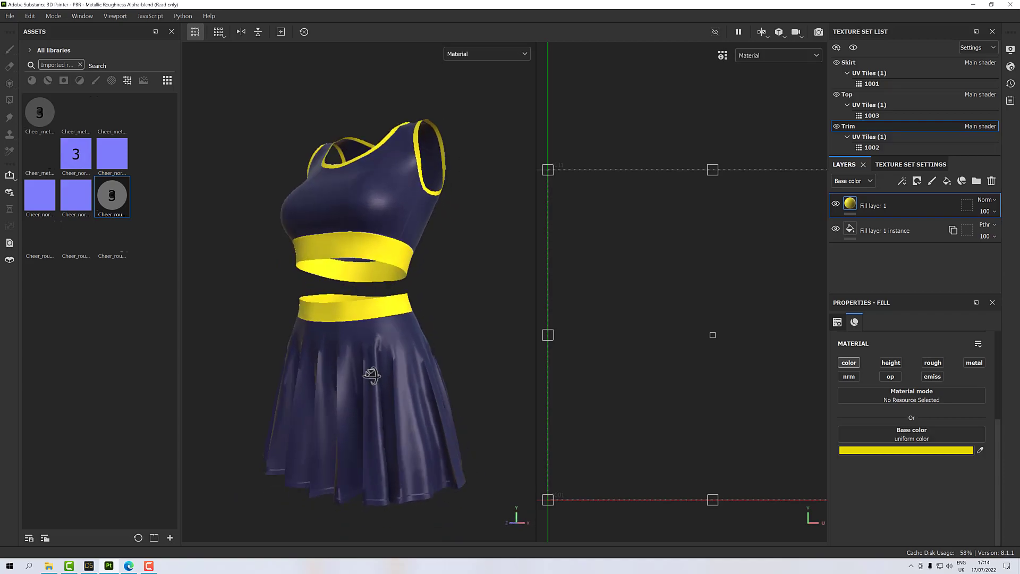
{"action": "left_click", "coordinate": [374, 503]}
{"action": "scroll", "coordinate": [599, 426], "scroll_direction": "down", "scroll_amount": 4}
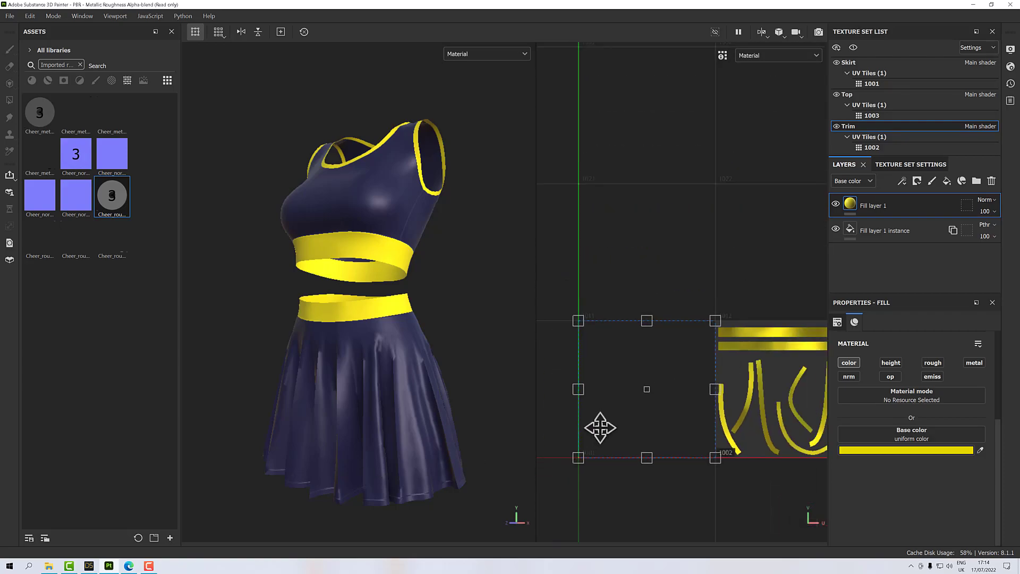
{"action": "scroll", "coordinate": [600, 427], "scroll_direction": "down", "scroll_amount": 3}
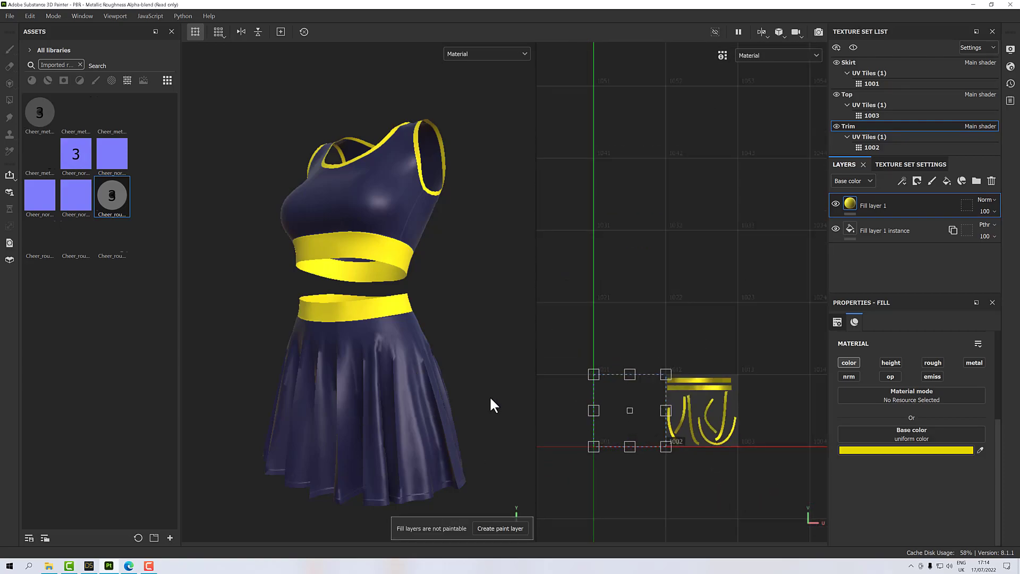
Add a third fill layer to the Skirt texture set and give it a black mask
{"action": "left_click", "coordinate": [863, 63]}
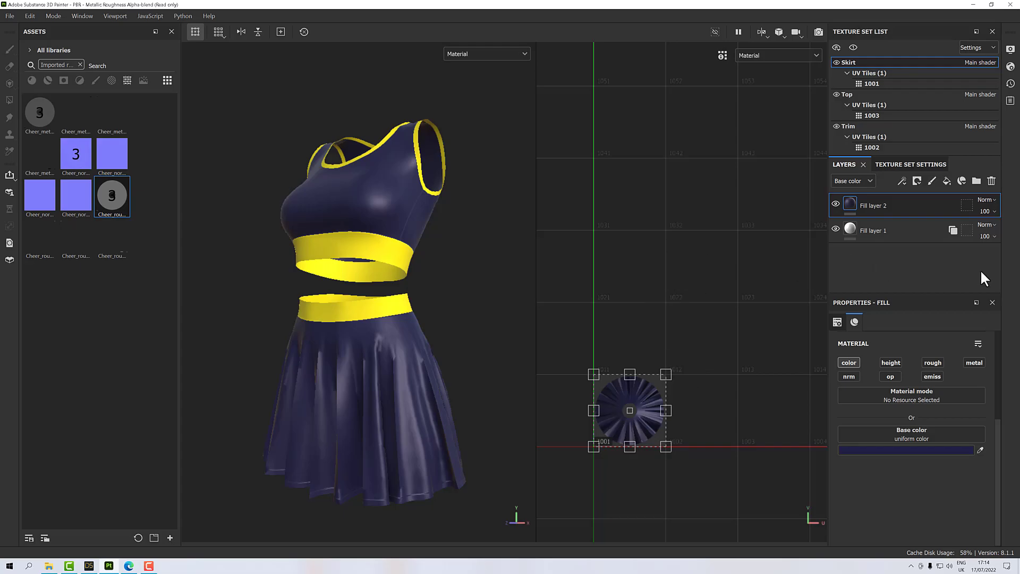
{"action": "left_click", "coordinate": [946, 184]}
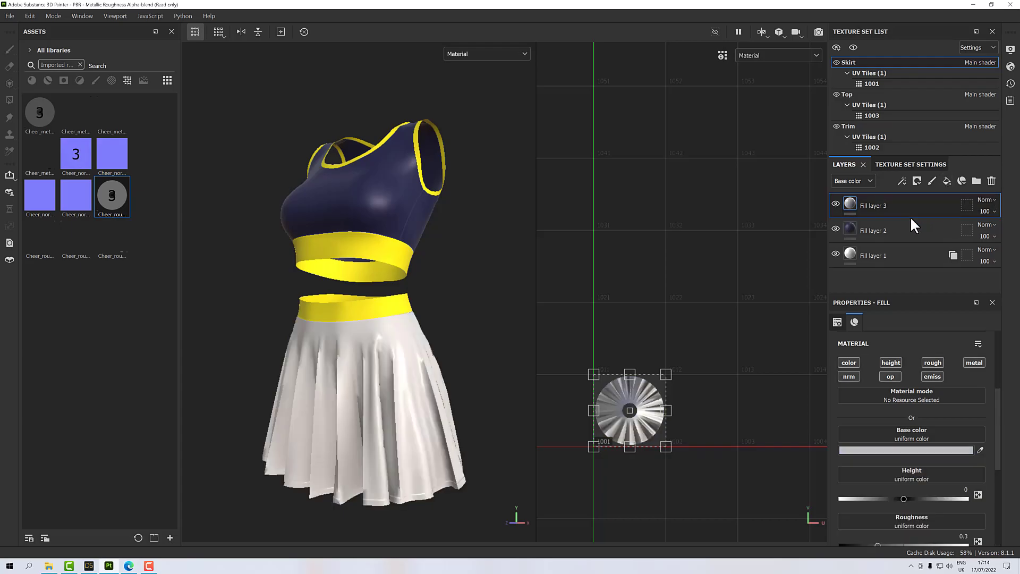
{"action": "right_click", "coordinate": [866, 202]}
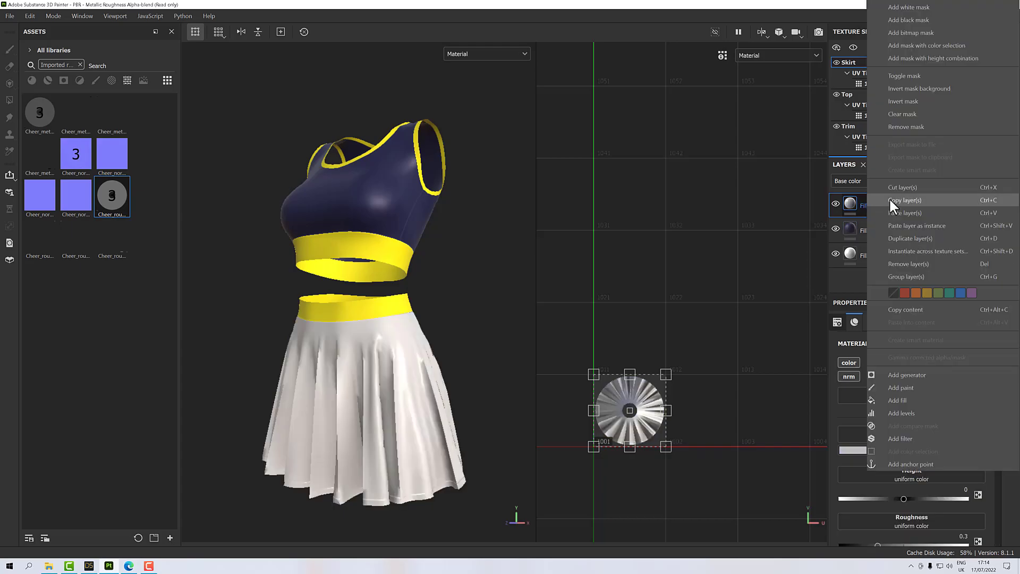
{"action": "left_click", "coordinate": [907, 21]}
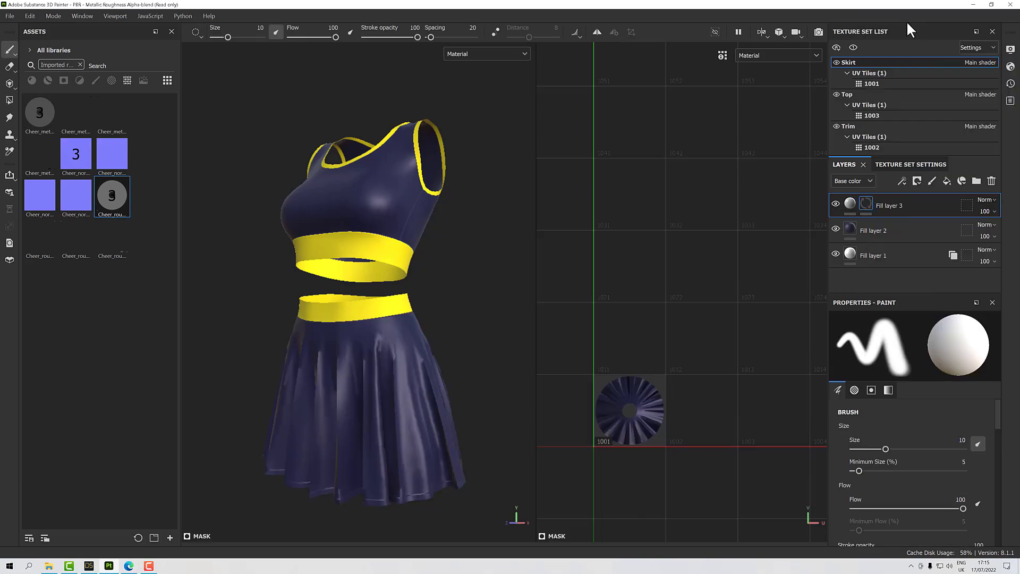
Reveal a single quad at the skirt's outer hem in Fill layer 3's mask, using Polygon Fill on the UV layout
{"action": "left_click", "coordinate": [9, 101]}
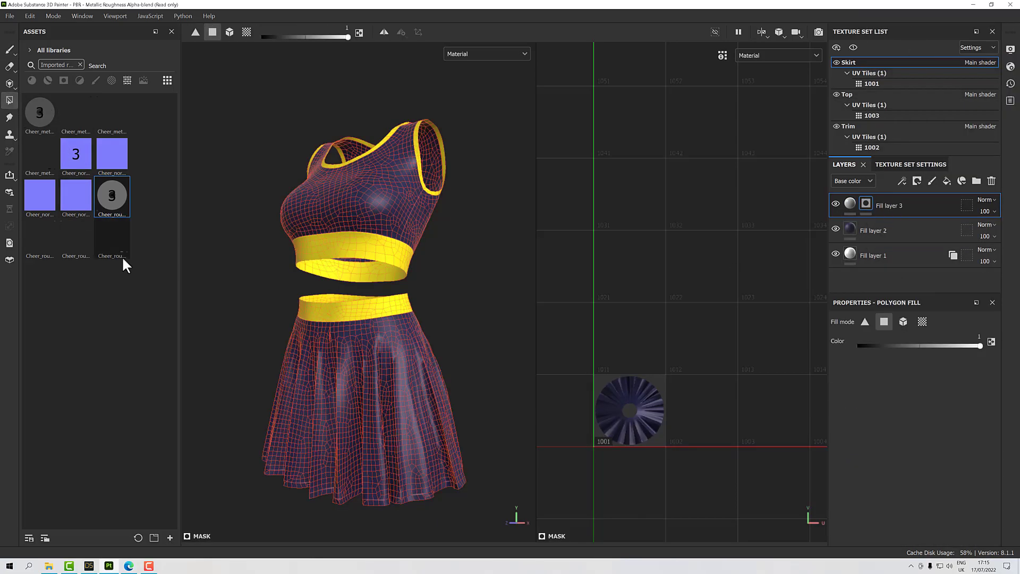
{"action": "scroll", "coordinate": [482, 364], "scroll_direction": "up", "scroll_amount": 3}
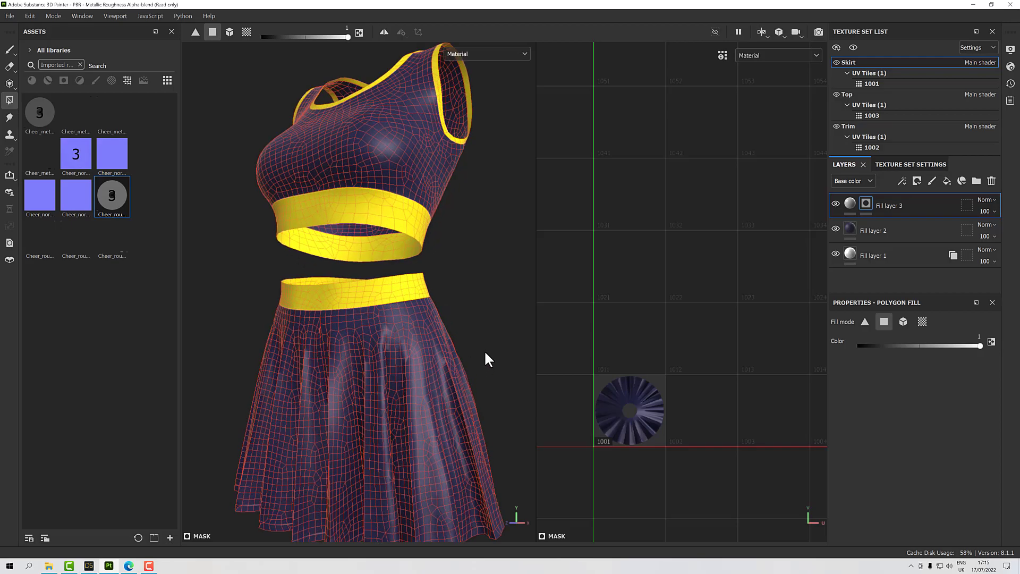
{"action": "left_click_drag", "start_coordinate": [485, 353], "coordinate": [483, 337], "text": "alt"}
{"action": "scroll", "coordinate": [613, 377], "scroll_direction": "up", "scroll_amount": 3}
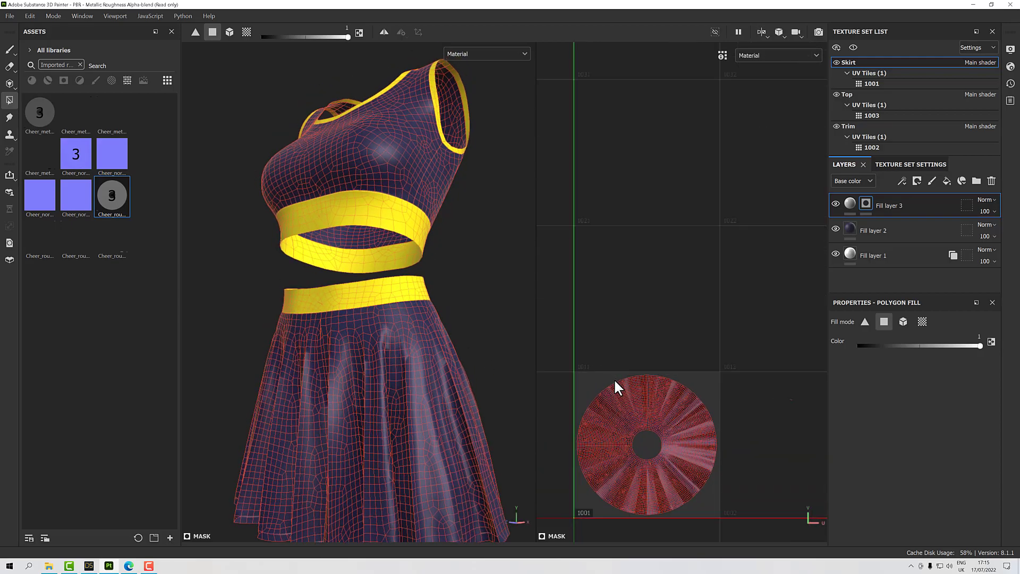
{"action": "scroll", "coordinate": [615, 381], "scroll_direction": "up", "scroll_amount": 10}
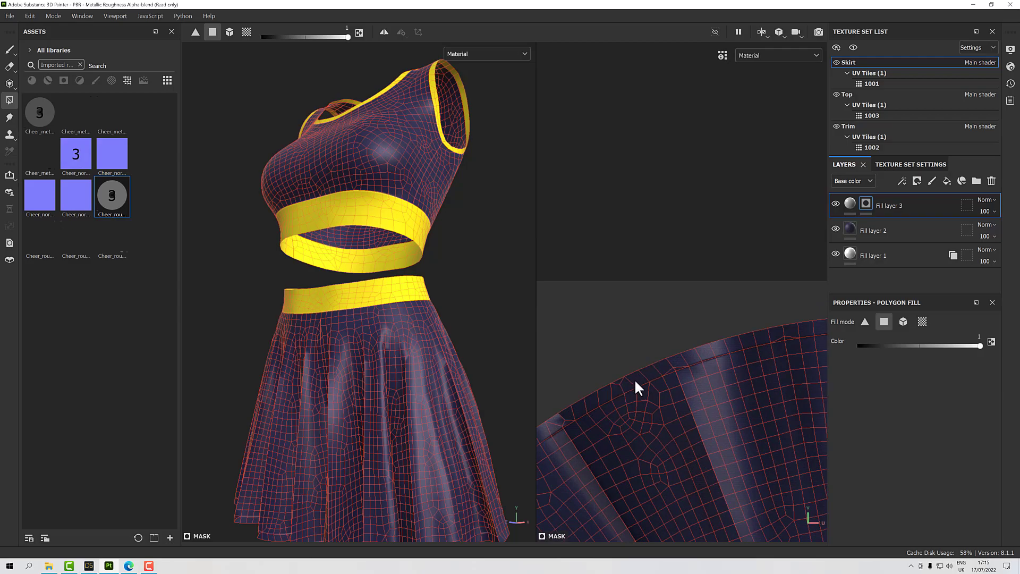
{"action": "scroll", "coordinate": [630, 382], "scroll_direction": "up", "scroll_amount": 5}
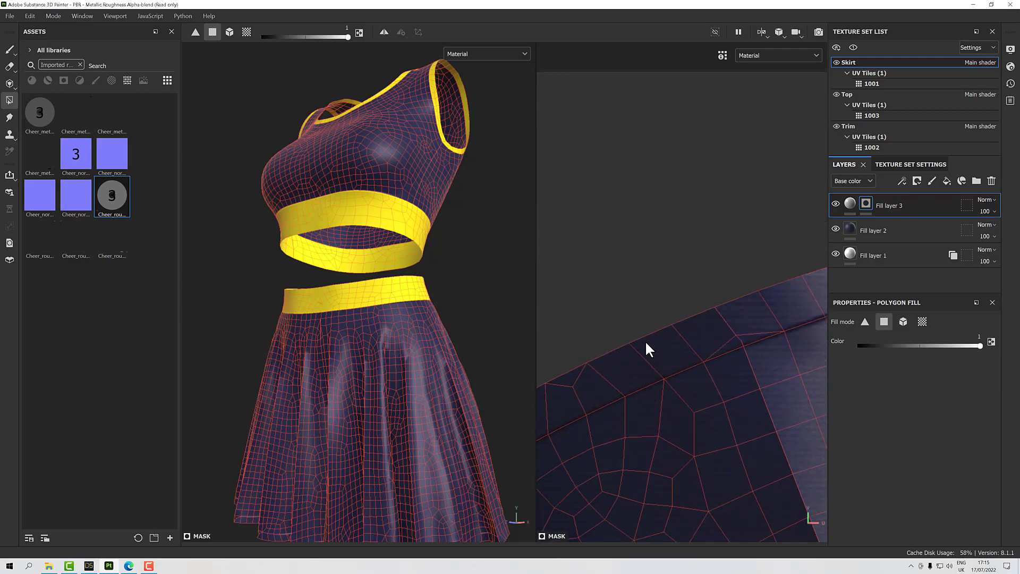
{"action": "left_click", "coordinate": [651, 343]}
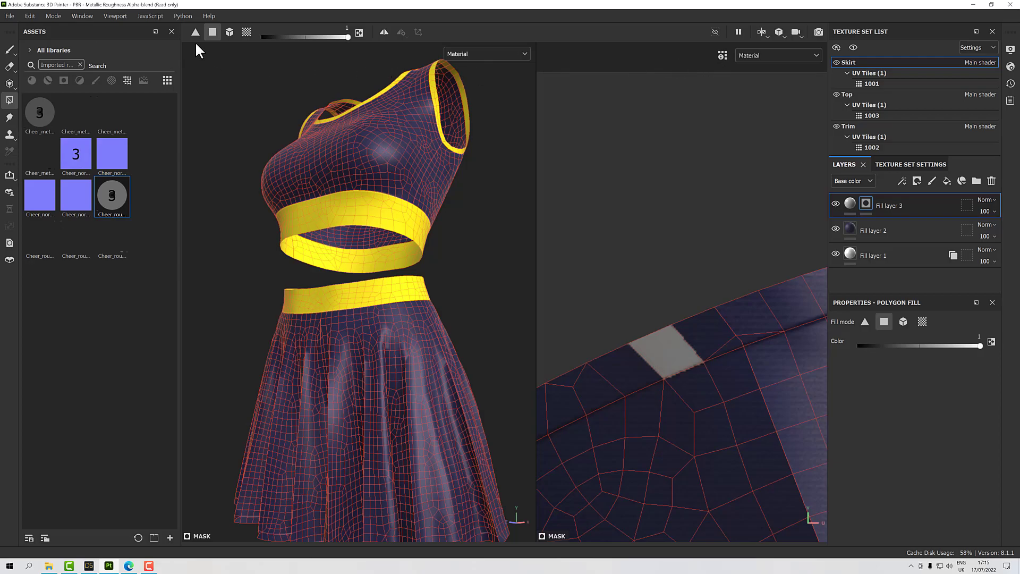
Try filling the skirt's whole UV shell in the mask with the UV chunk fill mode, and undo the fill
{"action": "left_click", "coordinate": [246, 32]}
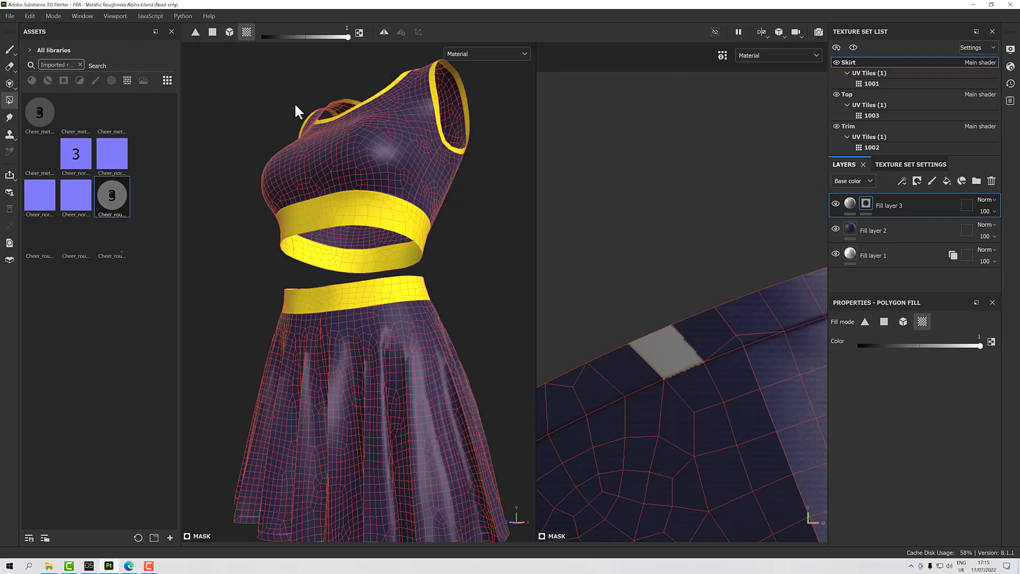
{"action": "left_click", "coordinate": [708, 332]}
{"action": "scroll", "coordinate": [581, 313], "scroll_direction": "down", "scroll_amount": 5}
{"action": "scroll", "coordinate": [581, 313], "scroll_direction": "up", "scroll_amount": 2}
{"action": "key", "text": "ctrl+z"}
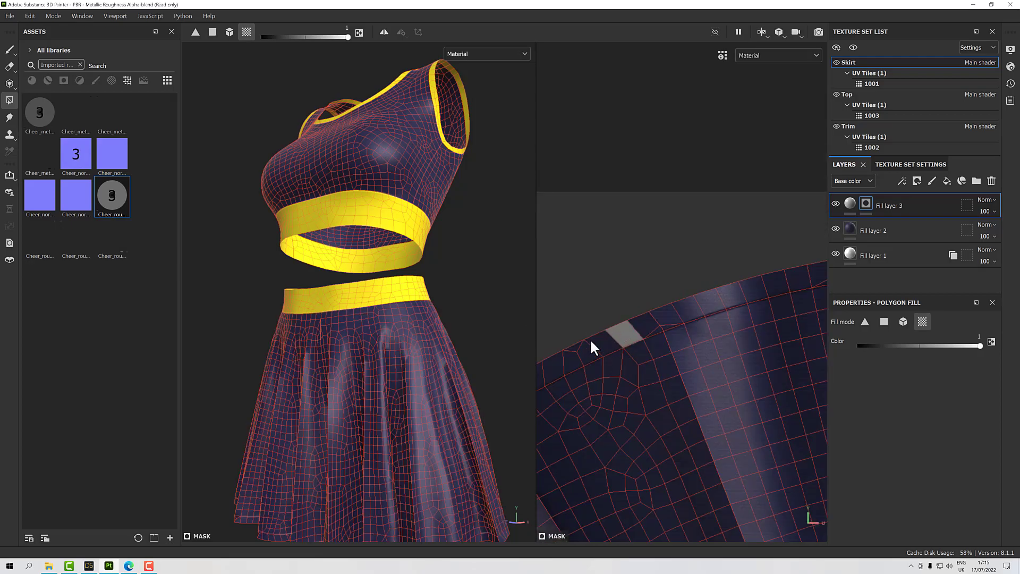
Fill the row of quads along the skirt's outer UV edge in the mask, extending the hem strip in both directions
{"action": "left_click", "coordinate": [212, 33]}
{"action": "left_click_drag", "start_coordinate": [629, 287], "coordinate": [662, 318]}
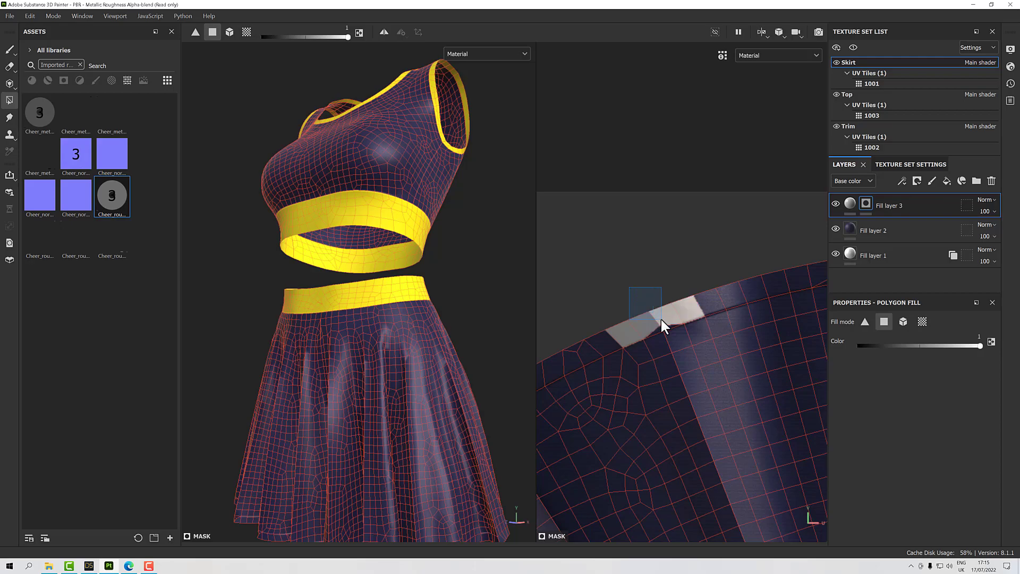
{"action": "left_click_drag", "start_coordinate": [717, 262], "coordinate": [744, 291]}
{"action": "left_click_drag", "start_coordinate": [775, 234], "coordinate": [827, 281]}
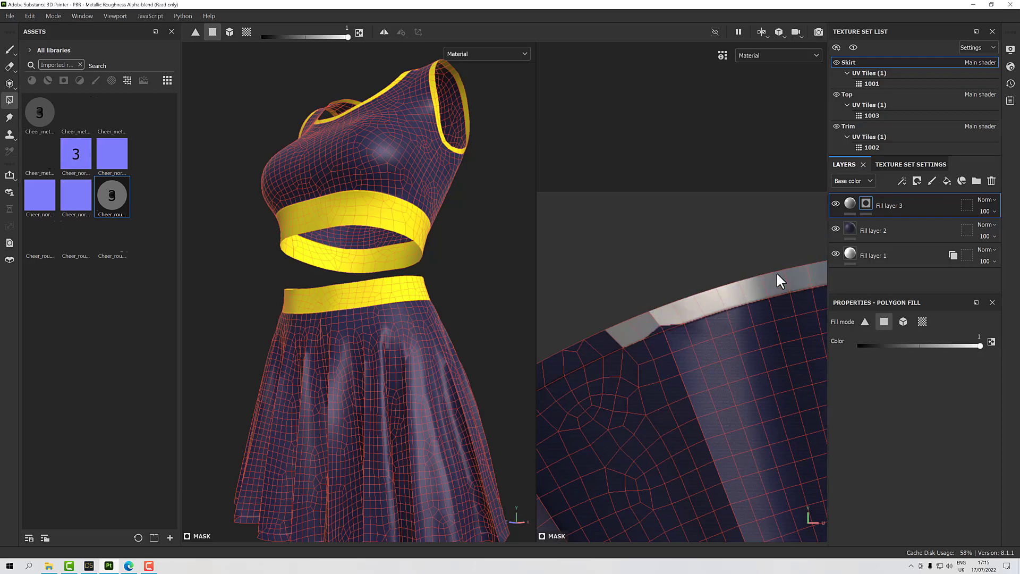
{"action": "scroll", "coordinate": [755, 266], "scroll_direction": "down", "scroll_amount": 5}
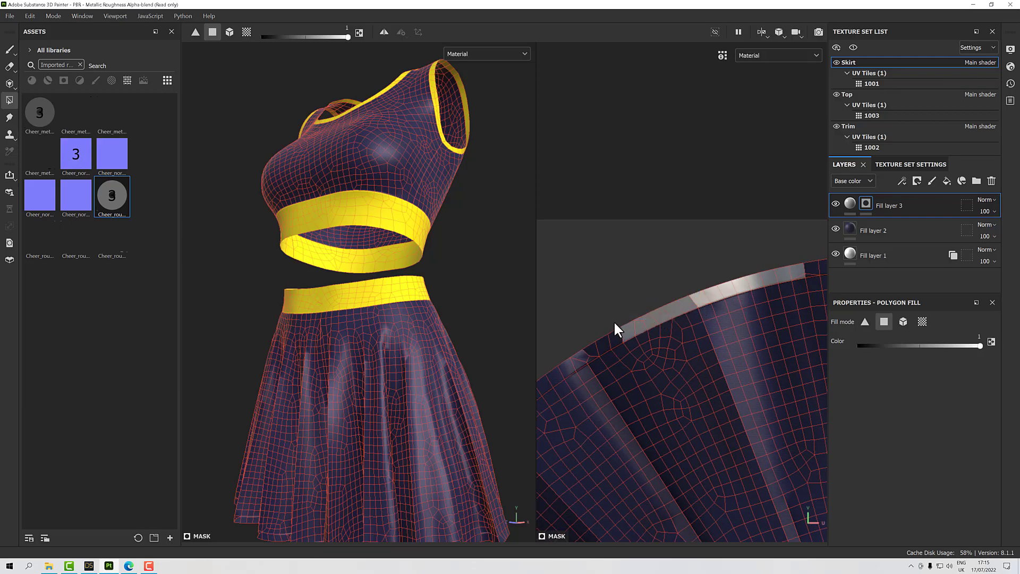
{"action": "left_click_drag", "start_coordinate": [607, 336], "coordinate": [610, 340]}
{"action": "scroll", "coordinate": [601, 326], "scroll_direction": "down", "scroll_amount": 3}
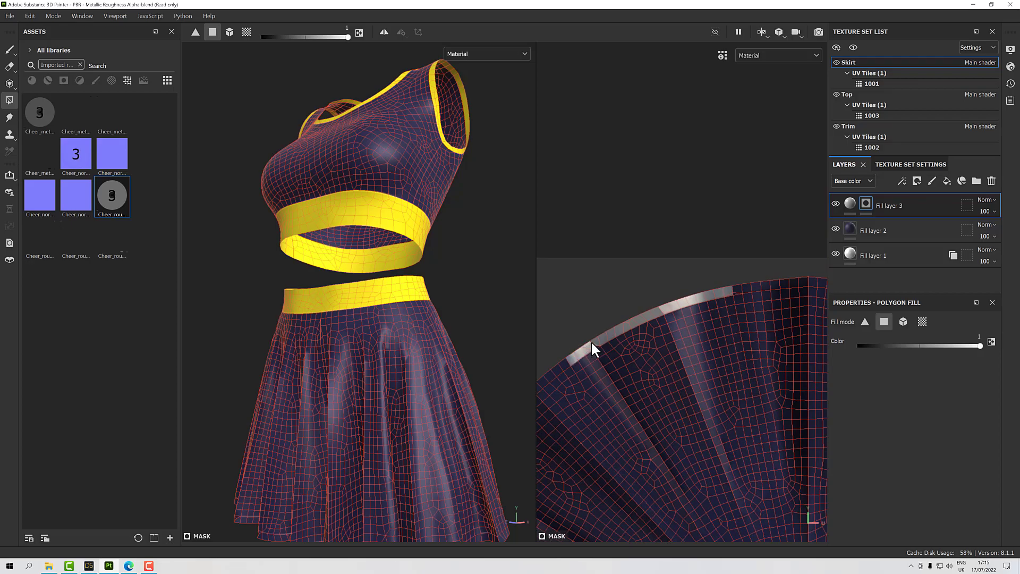
{"action": "scroll", "coordinate": [417, 332], "scroll_direction": "up", "scroll_amount": 3}
{"action": "scroll", "coordinate": [418, 331], "scroll_direction": "down", "scroll_amount": 5}
Continue the mask's hem strip clockwise along the skirt's outer UV edge with Polygon Fill
{"action": "left_click_drag", "start_coordinate": [442, 317], "coordinate": [487, 329], "text": "alt"}
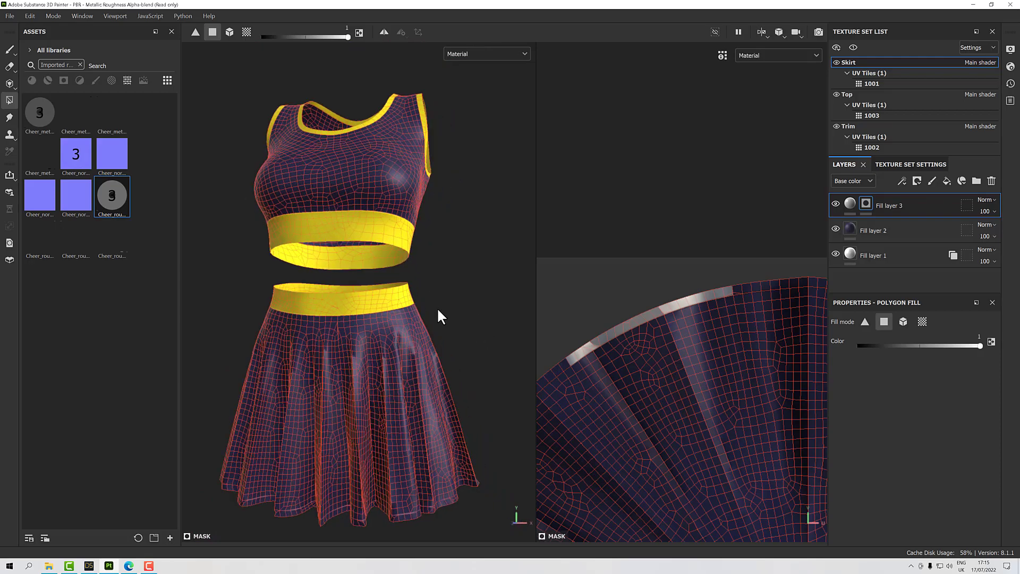
{"action": "middle_click_drag", "start_coordinate": [460, 212], "coordinate": [461, 205], "text": "alt"}
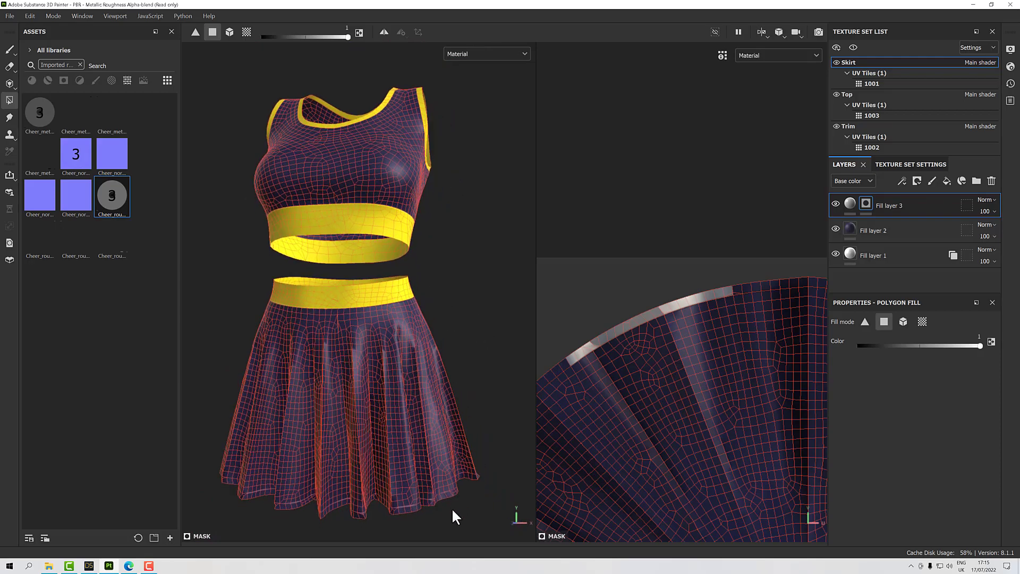
{"action": "scroll", "coordinate": [600, 312], "scroll_direction": "up", "scroll_amount": 5}
{"action": "scroll", "coordinate": [606, 309], "scroll_direction": "down", "scroll_amount": 4}
{"action": "left_click_drag", "start_coordinate": [718, 259], "coordinate": [821, 282]}
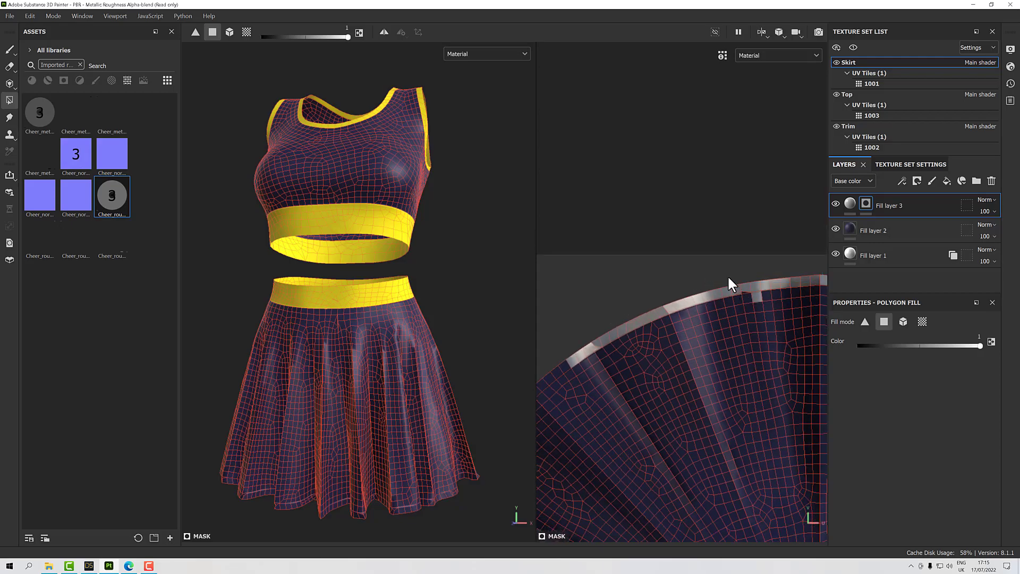
Remove the excess polygons below the hem strip with fill value 0, and restore the value to 1 to patch the gap
{"action": "left_click_drag", "start_coordinate": [878, 344], "coordinate": [850, 345]}
{"action": "left_click_drag", "start_coordinate": [886, 346], "coordinate": [980, 346]}
{"action": "scroll", "coordinate": [758, 282], "scroll_direction": "up", "scroll_amount": 5}
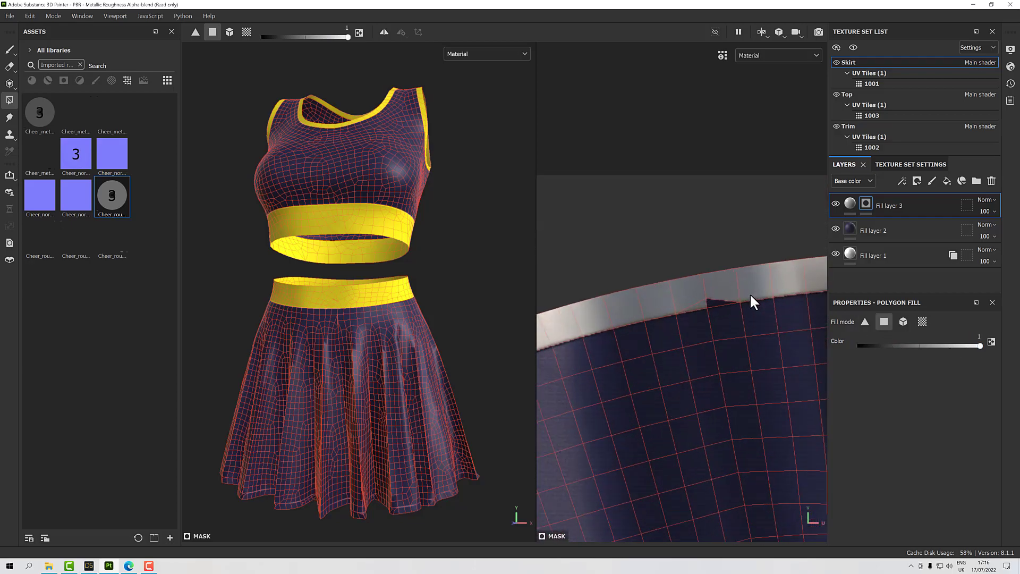
{"action": "scroll", "coordinate": [713, 298], "scroll_direction": "down", "scroll_amount": 5}
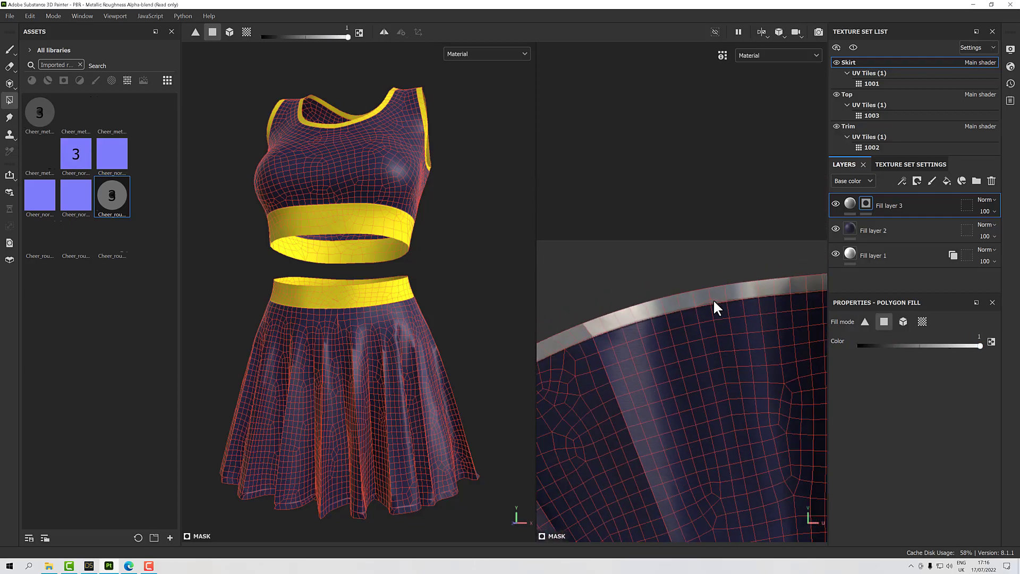
Limit Fill layer 3 to the color channel and set its base color to the saved yellow swatch, E2D200
{"action": "scroll", "coordinate": [711, 300], "scroll_direction": "down", "scroll_amount": 3}
{"action": "scroll", "coordinate": [707, 327], "scroll_direction": "down", "scroll_amount": 1}
{"action": "scroll", "coordinate": [705, 338], "scroll_direction": "up", "scroll_amount": 2}
{"action": "scroll", "coordinate": [706, 338], "scroll_direction": "up", "scroll_amount": 2}
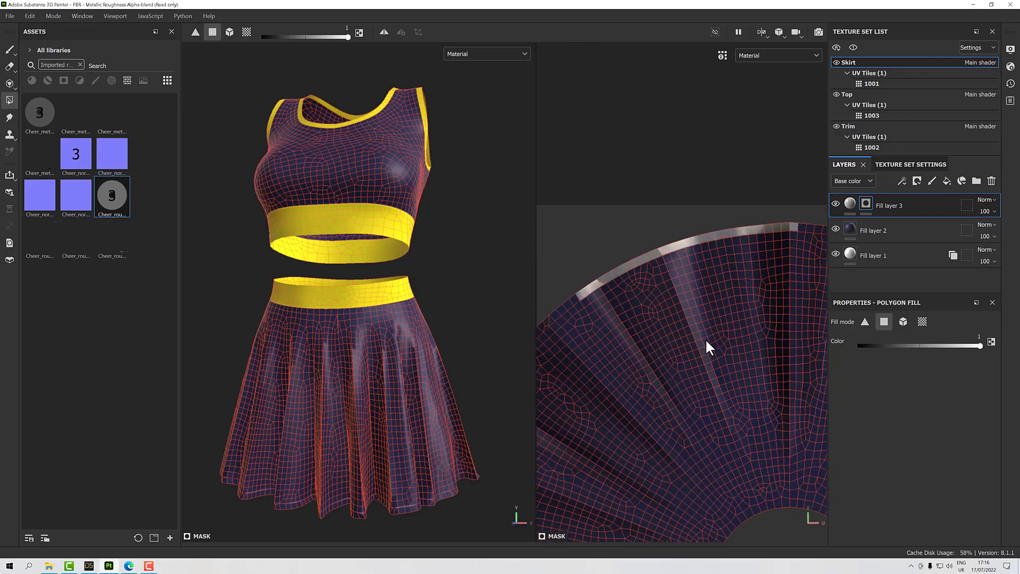
{"action": "left_click_drag", "start_coordinate": [442, 410], "coordinate": [357, 392], "text": "alt"}
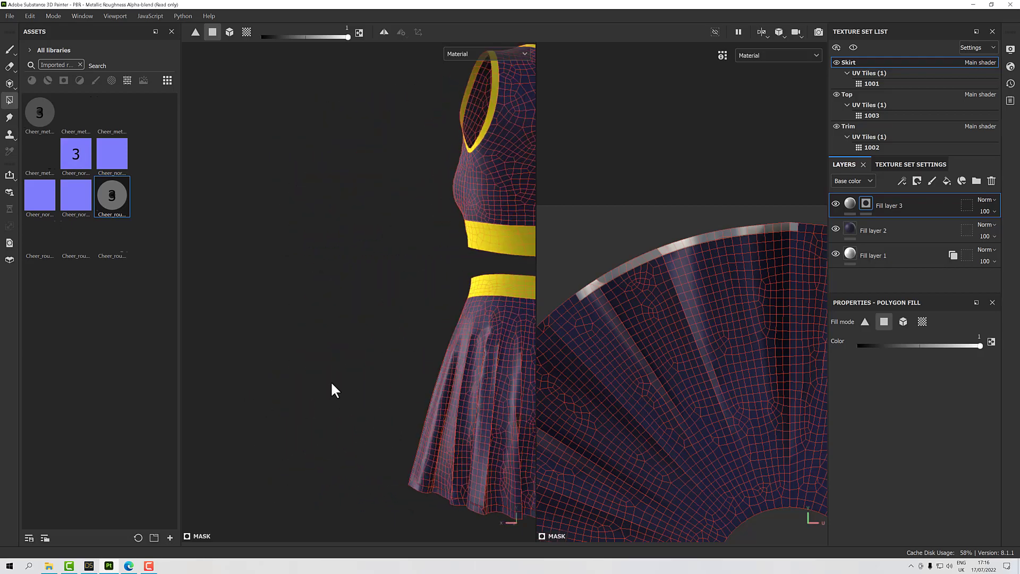
{"action": "left_click_drag", "start_coordinate": [389, 356], "coordinate": [327, 384], "text": "alt"}
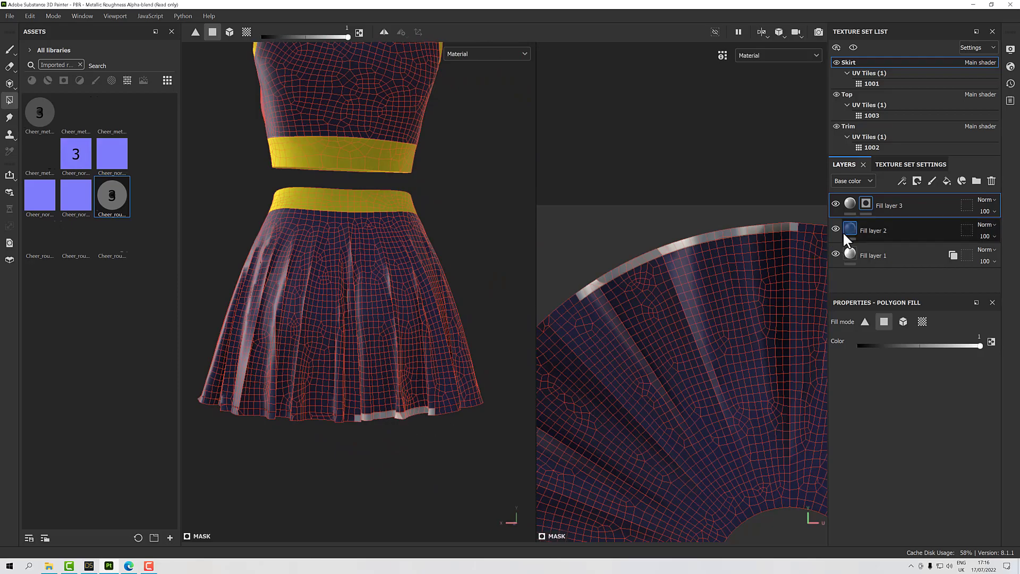
{"action": "left_click", "coordinate": [850, 202]}
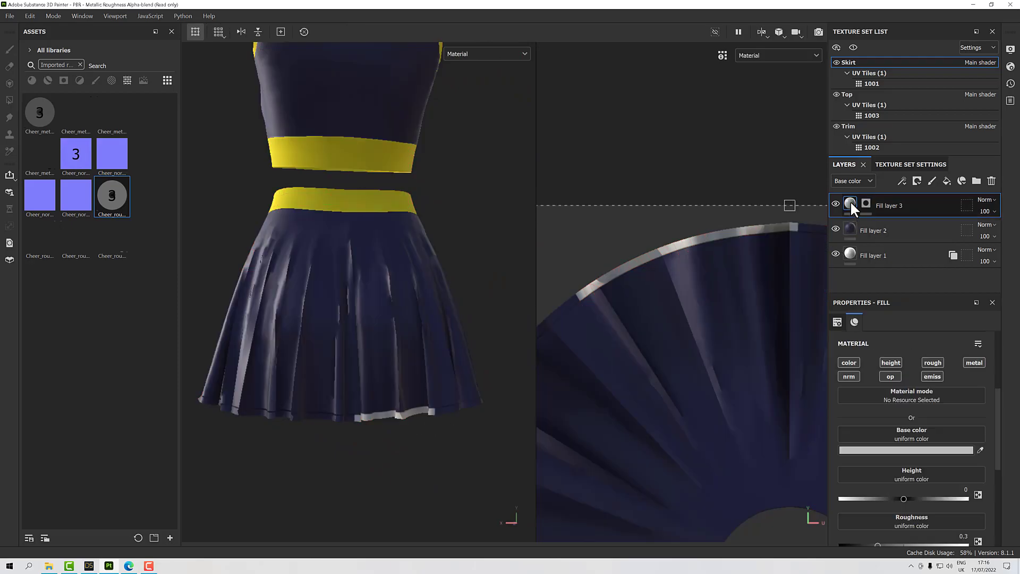
{"action": "left_click", "coordinate": [848, 363]}
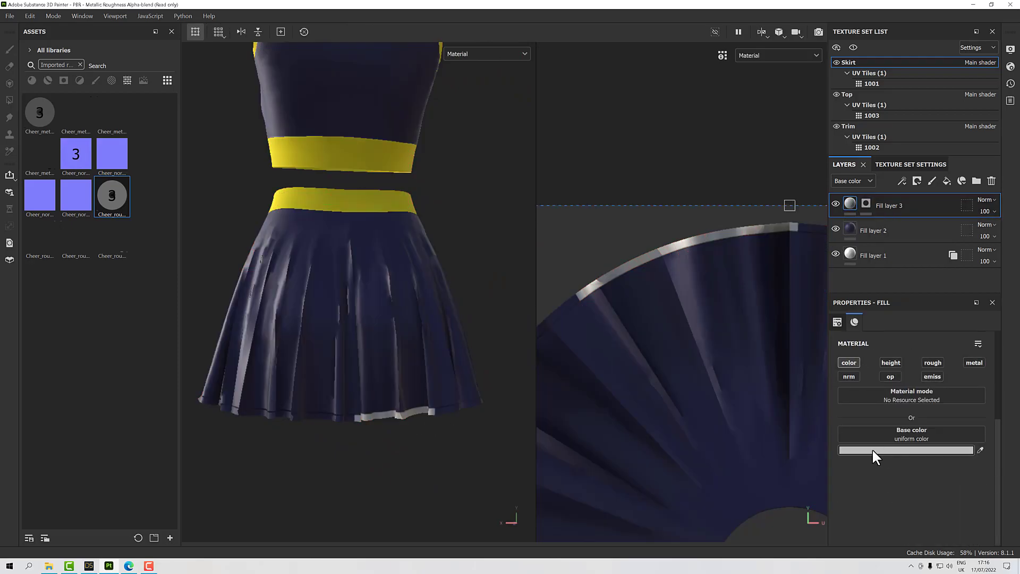
{"action": "left_click", "coordinate": [870, 450]}
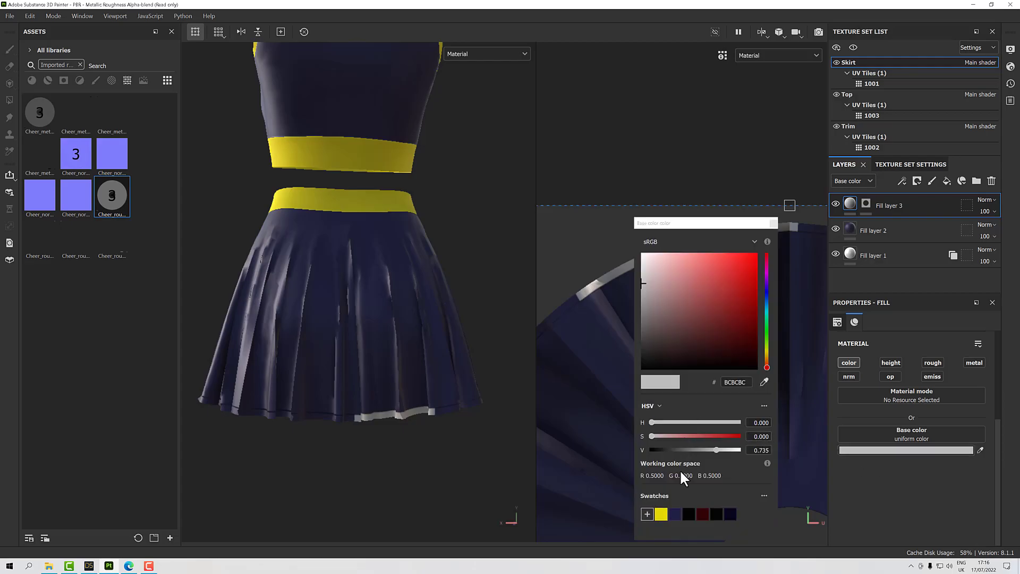
{"action": "left_click", "coordinate": [661, 513]}
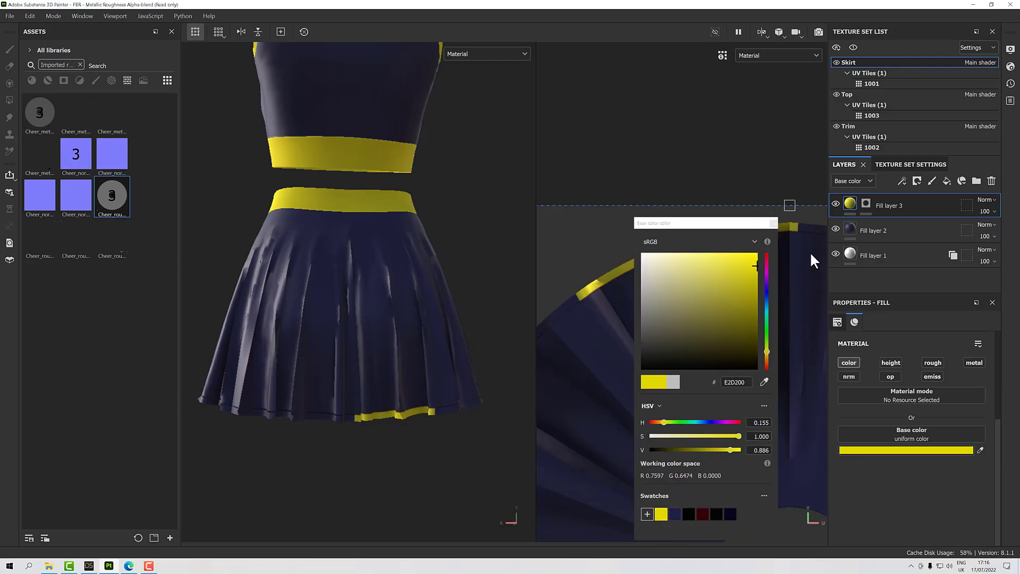
{"action": "left_click", "coordinate": [771, 224]}
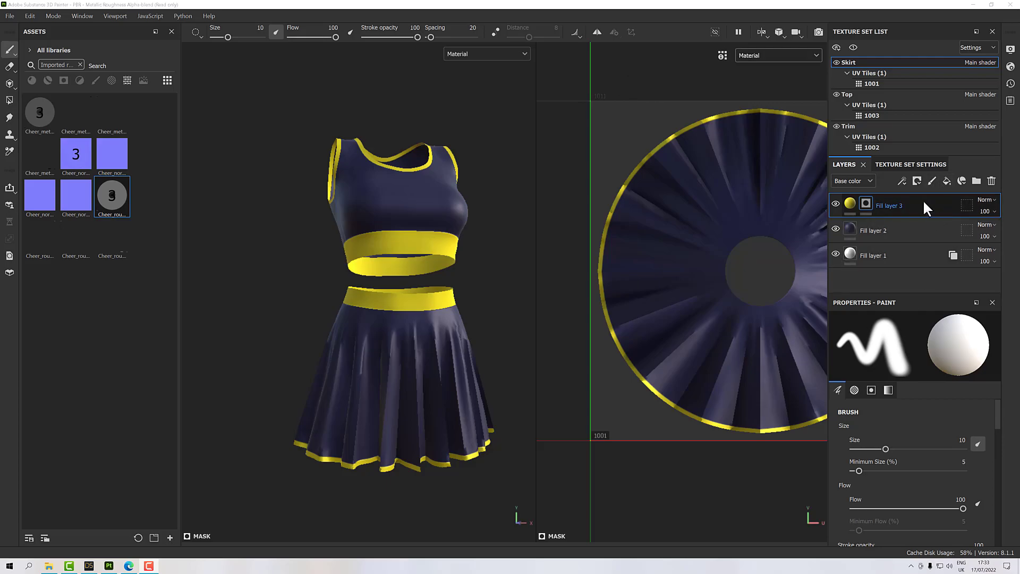
Rename the Skirt's three fill layers, from bottom to top, as Base Imported Maps, Colour and Colour Trom
{"action": "double_click", "coordinate": [874, 256]}
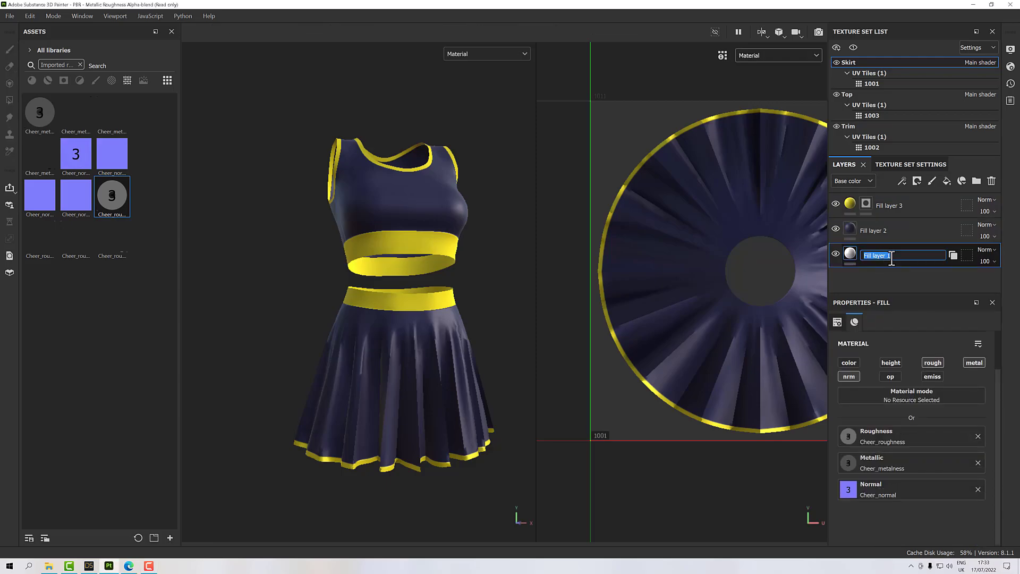
{"action": "type", "text": "Base Imported Maps"}
{"action": "key", "text": "Return"}
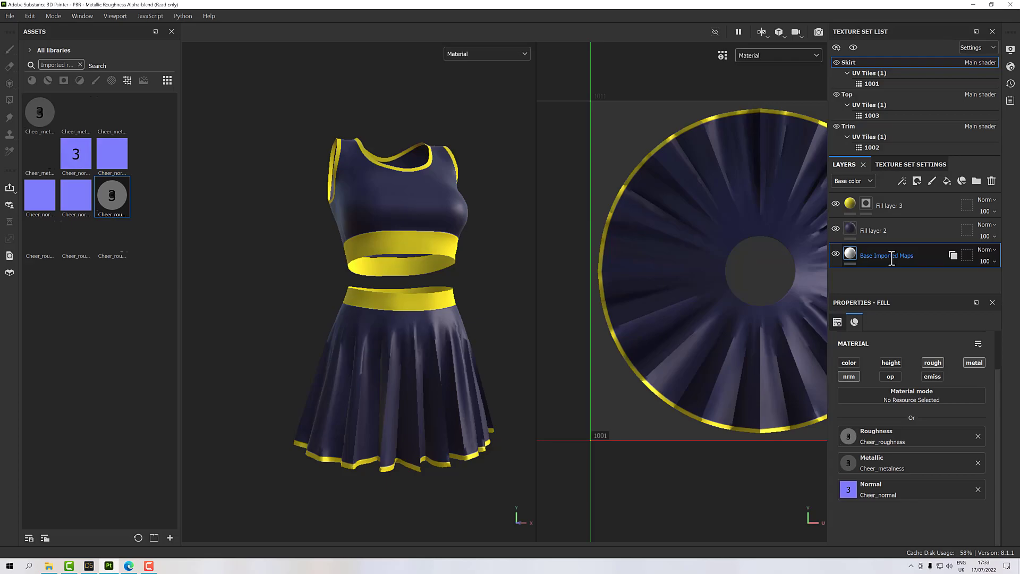
{"action": "double_click", "coordinate": [891, 230]}
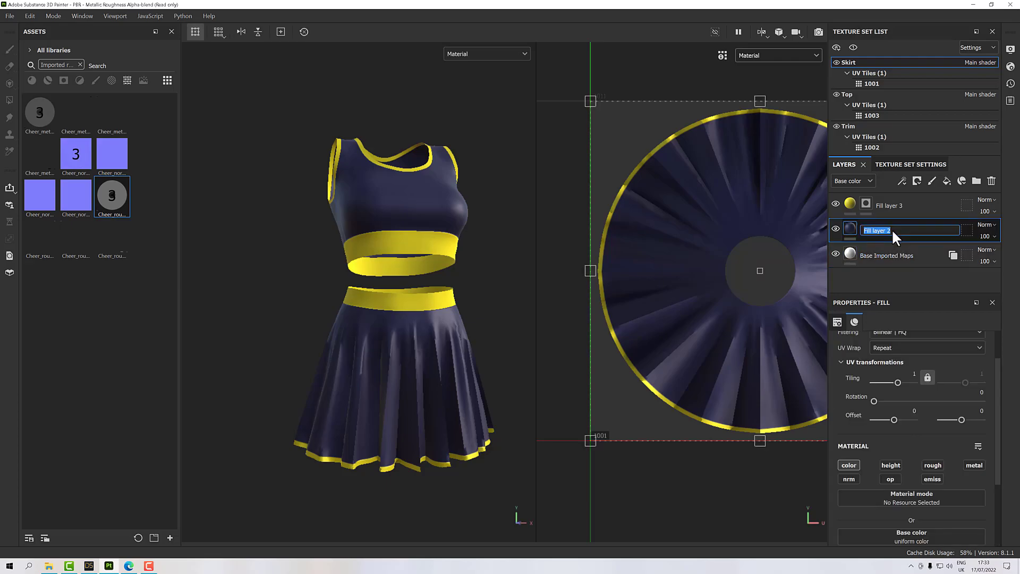
{"action": "type", "text": "Colour"}
{"action": "key", "text": "Return"}
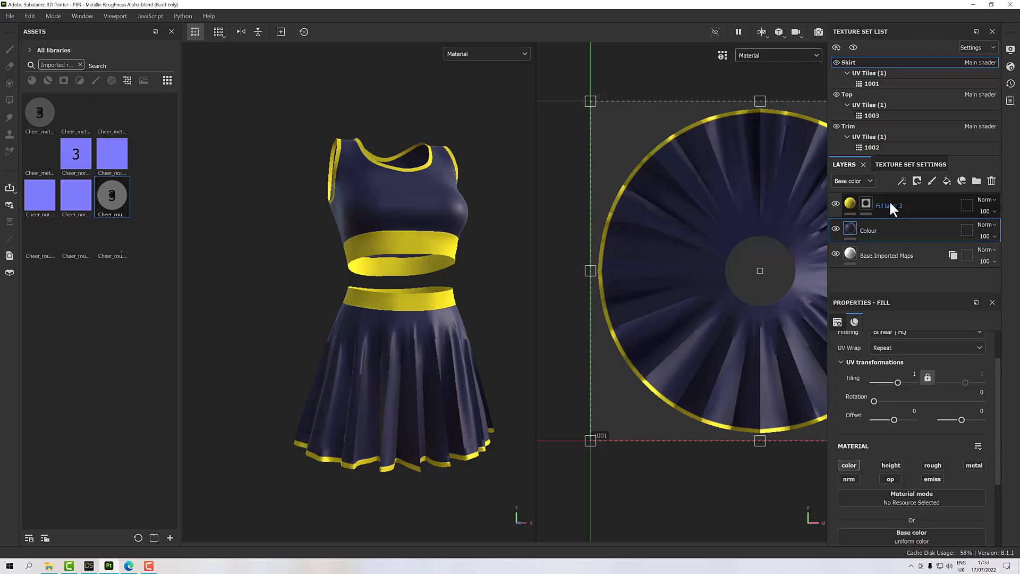
{"action": "double_click", "coordinate": [889, 207]}
{"action": "type", "text": "Col"}
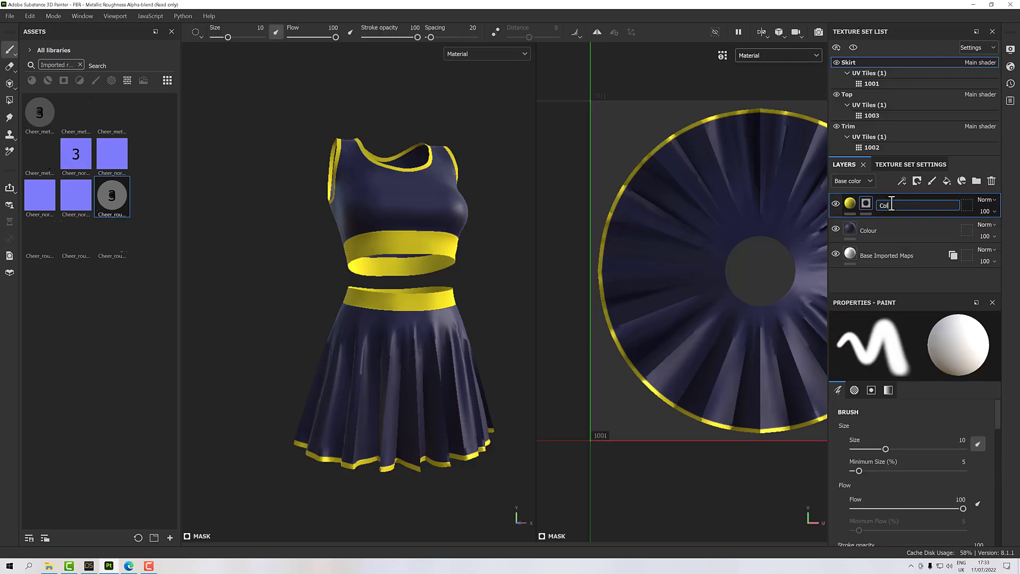
{"action": "type", "text": "our Trom"}
{"action": "key", "text": "Return"}
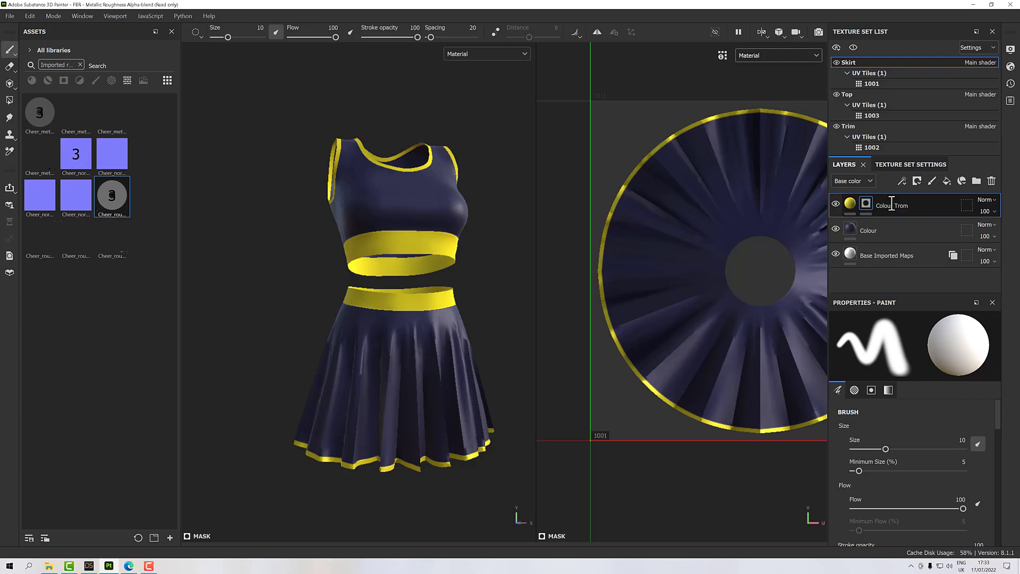
Add a fill layer named Dirt Imperfections above the other Skirt layers and give it a black mask
{"action": "left_click", "coordinate": [945, 182]}
{"action": "double_click", "coordinate": [879, 206]}
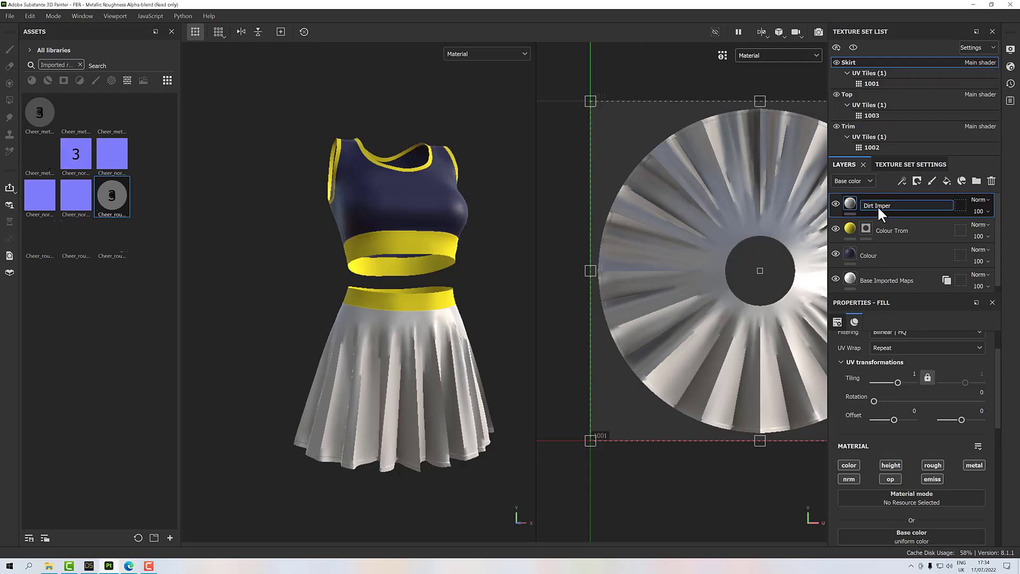
{"action": "key", "text": "Return"}
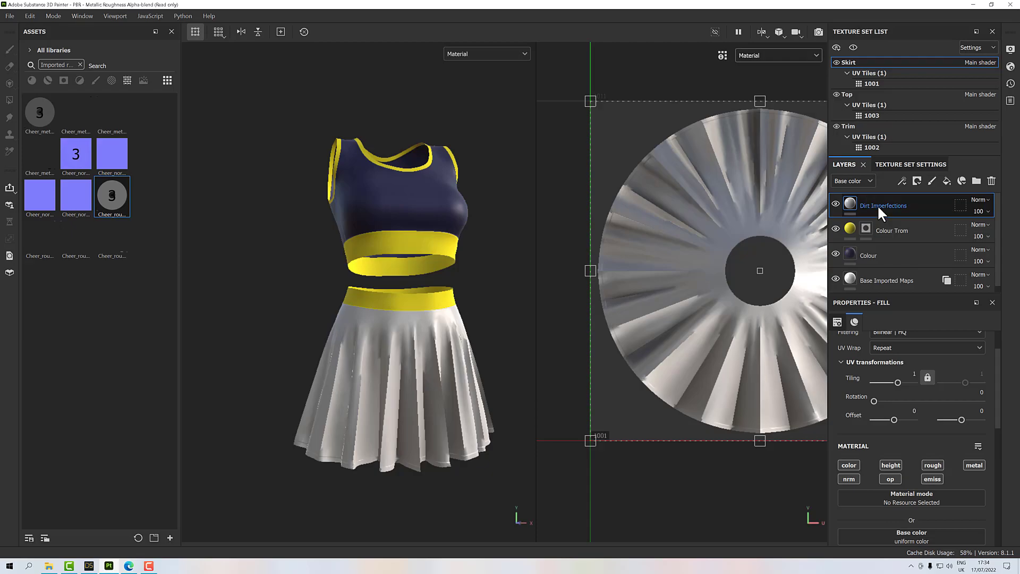
{"action": "right_click", "coordinate": [877, 204]}
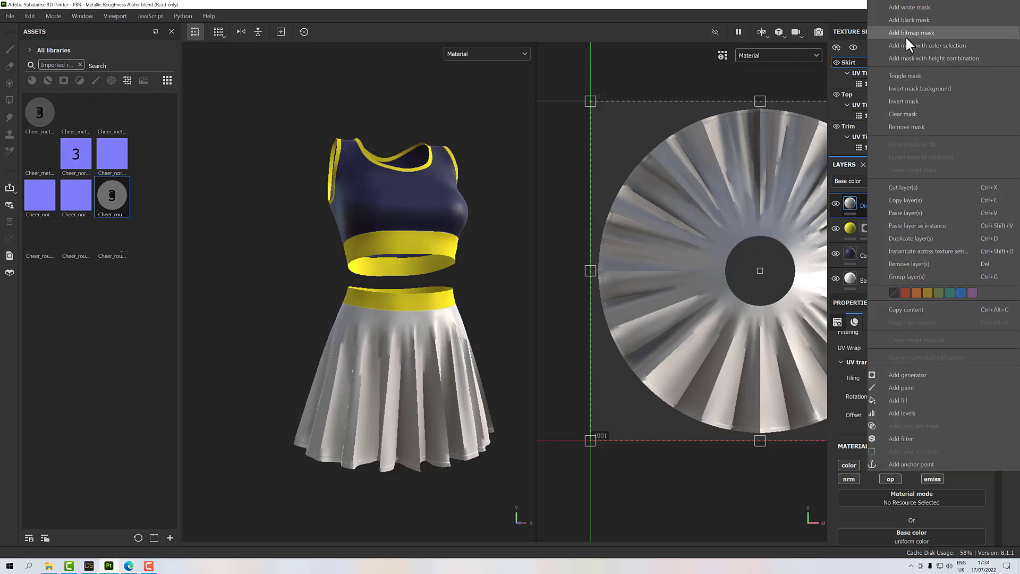
{"action": "left_click", "coordinate": [909, 22]}
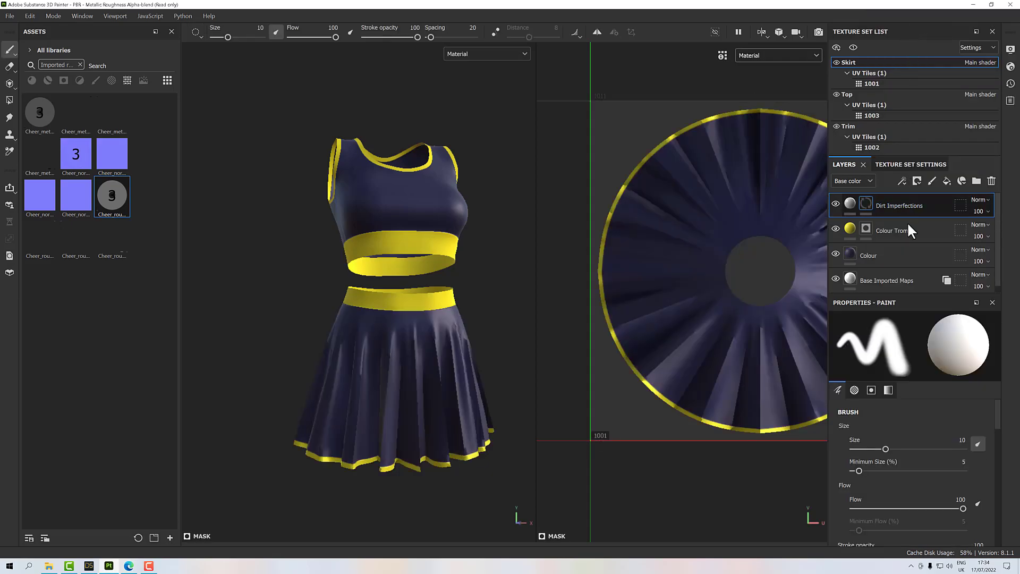
Add a generator to the Dirt Imperfections layer's mask and choose the Dirt generator for it
{"action": "scroll", "coordinate": [448, 355], "scroll_direction": "up", "scroll_amount": 2}
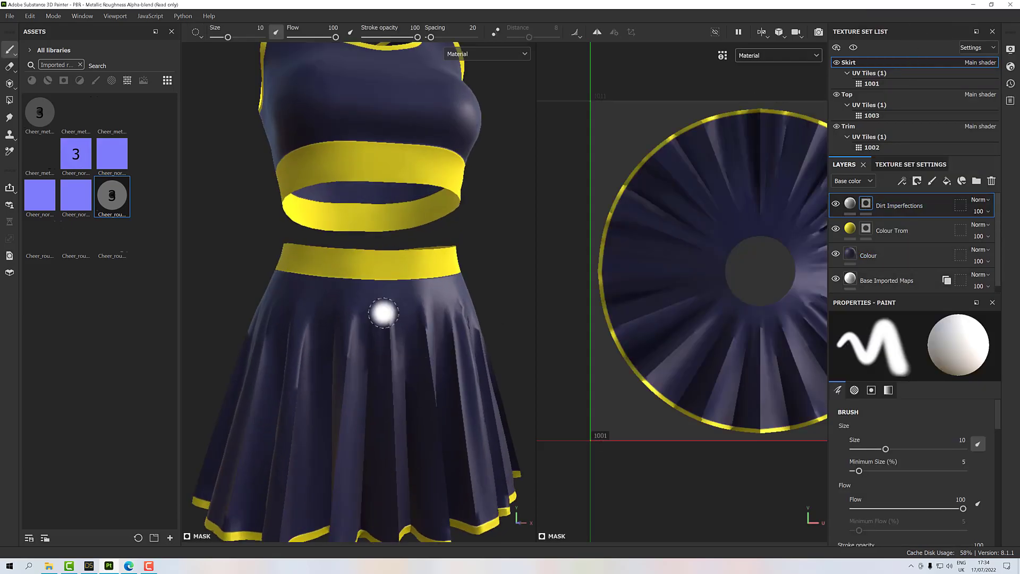
{"action": "right_click", "coordinate": [862, 201]}
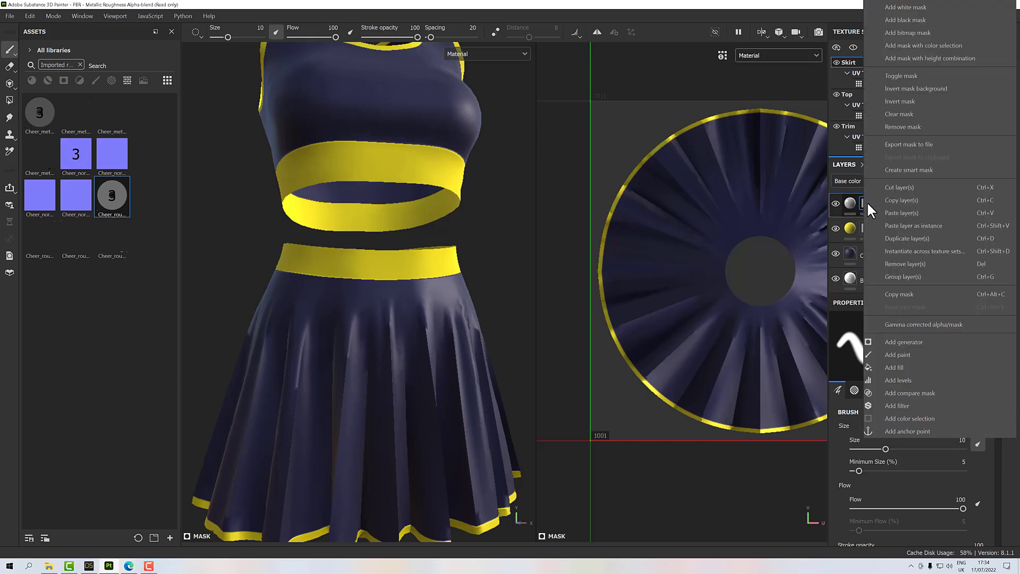
{"action": "left_click", "coordinate": [905, 343]}
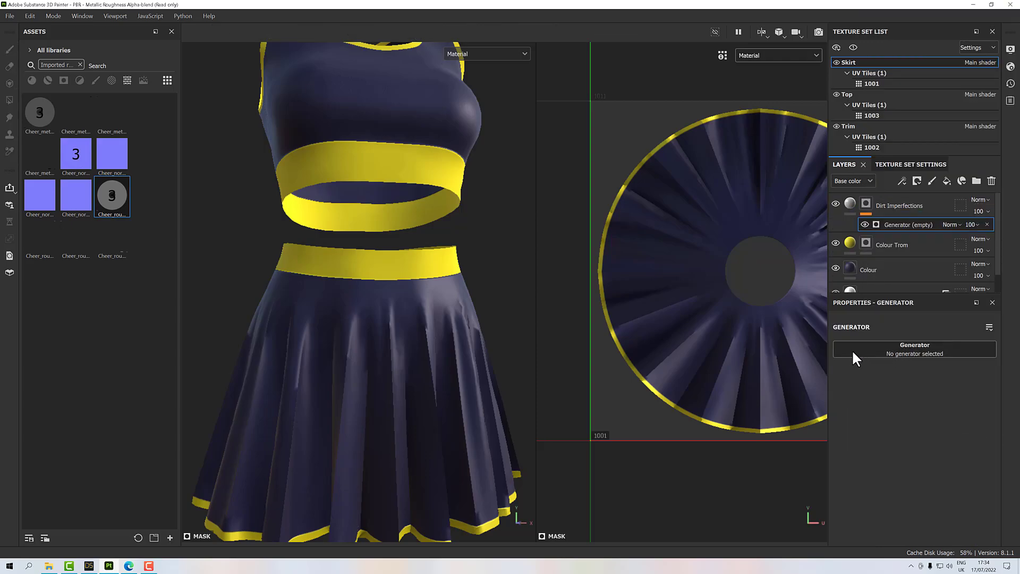
{"action": "left_click", "coordinate": [892, 351]}
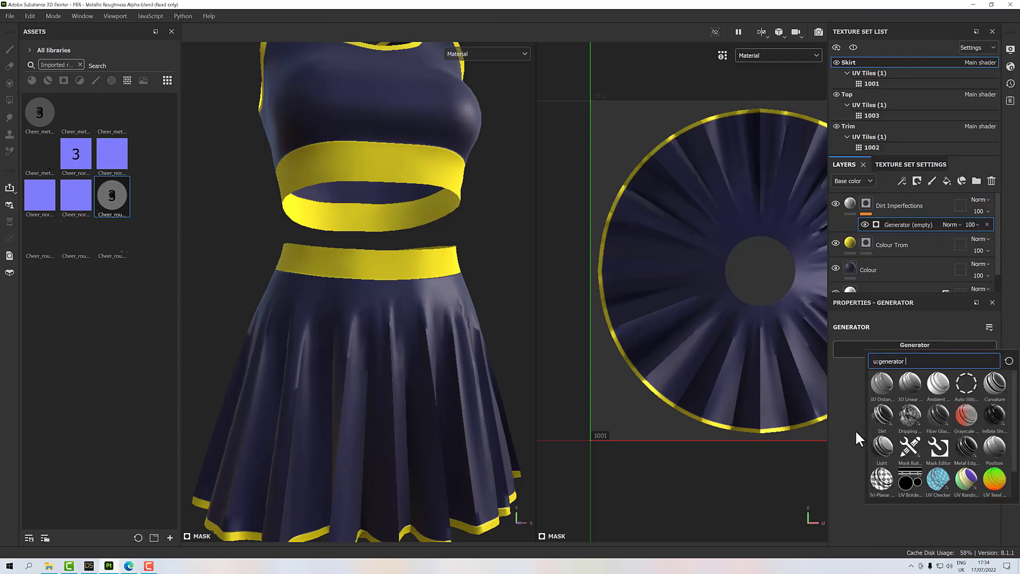
{"action": "left_click", "coordinate": [882, 416]}
{"action": "scroll", "coordinate": [494, 374], "scroll_direction": "up", "scroll_amount": 3}
{"action": "scroll", "coordinate": [494, 374], "scroll_direction": "down", "scroll_amount": 5}
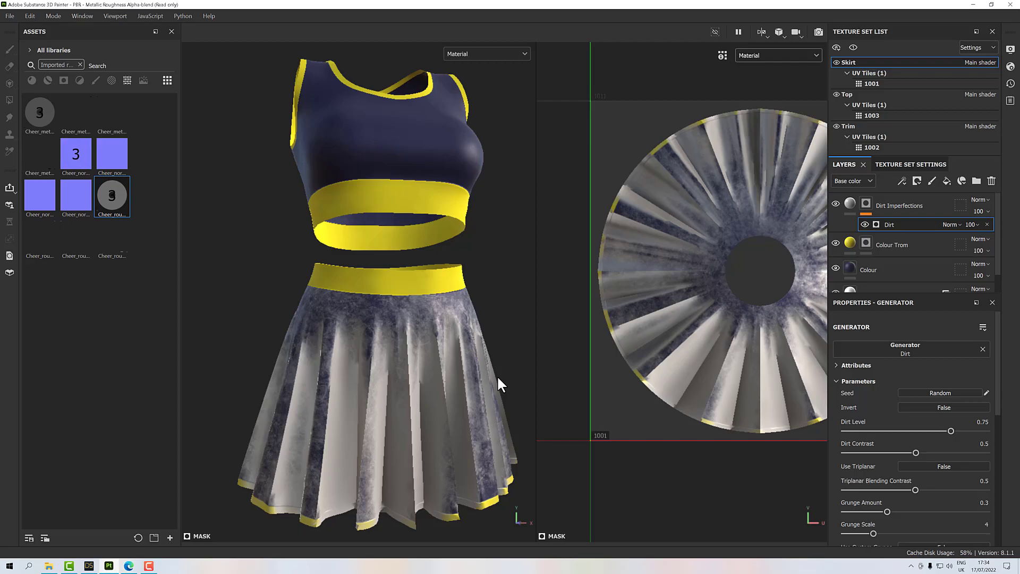
{"action": "scroll", "coordinate": [900, 456], "scroll_direction": "down", "scroll_amount": 8}
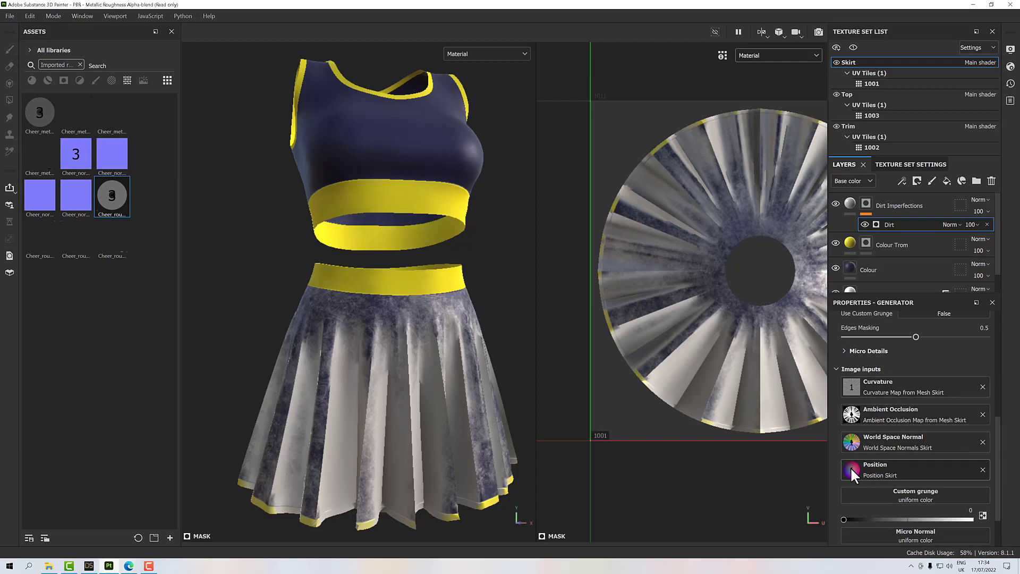
Set the Dirt generator's dirt level to 0.7 and dirt contrast to 0.35
{"action": "scroll", "coordinate": [917, 438], "scroll_direction": "up", "scroll_amount": 3}
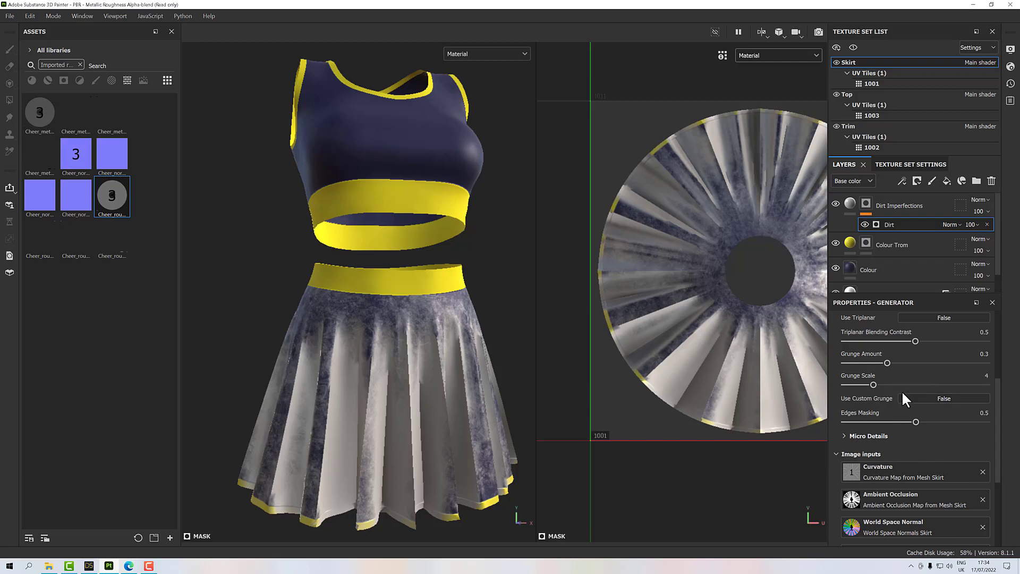
{"action": "scroll", "coordinate": [903, 393], "scroll_direction": "up", "scroll_amount": 2}
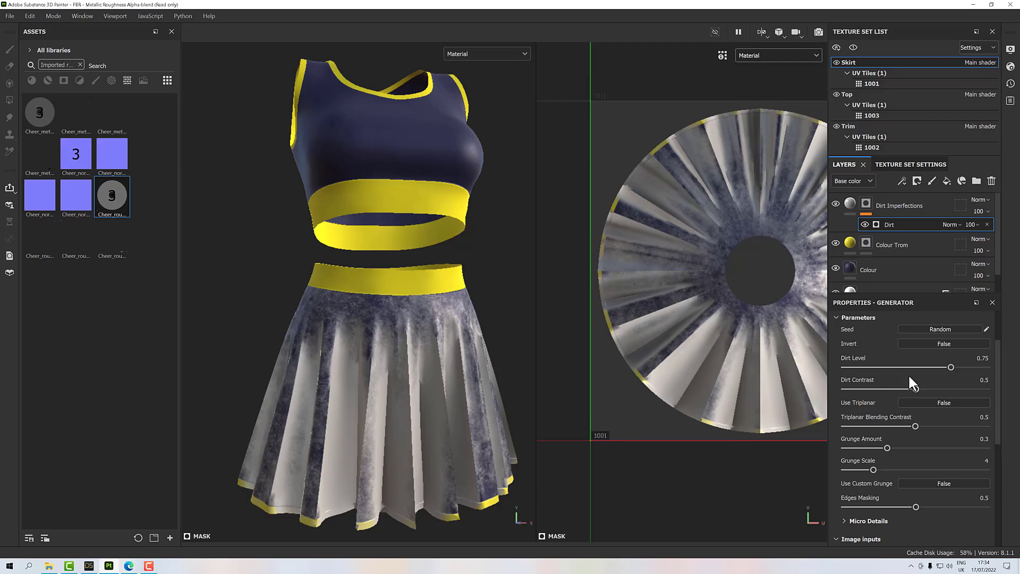
{"action": "mouse_move", "coordinate": [950, 366]}
{"action": "left_mouse_down"}
{"action": "mouse_move", "coordinate": [891, 371]}
{"action": "mouse_move", "coordinate": [942, 372]}
{"action": "left_mouse_up"}
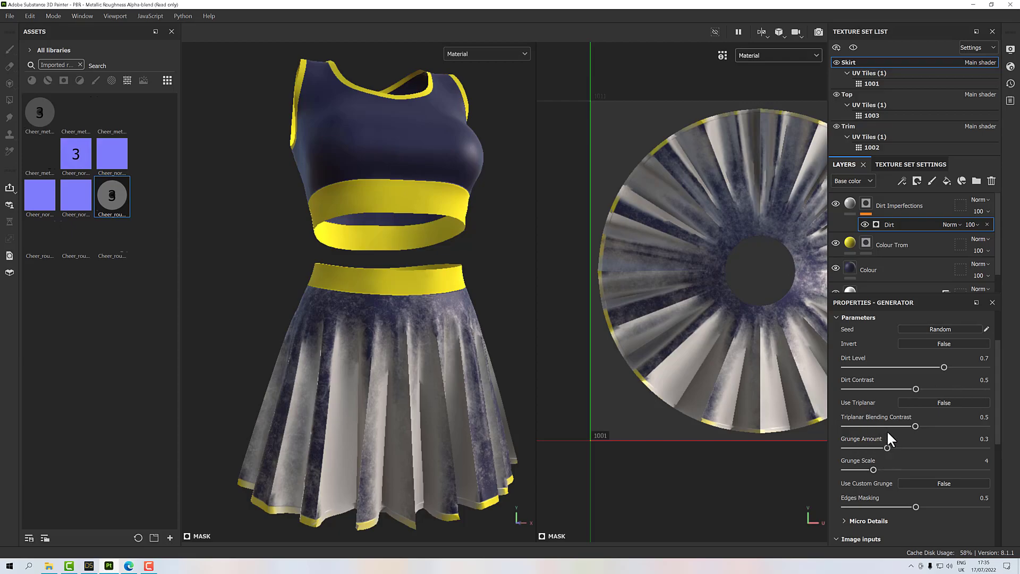
{"action": "left_click", "coordinate": [912, 388]}
{"action": "mouse_move", "coordinate": [913, 388]}
{"action": "left_mouse_down"}
{"action": "mouse_move", "coordinate": [810, 388]}
{"action": "mouse_move", "coordinate": [984, 394]}
{"action": "mouse_move", "coordinate": [895, 387]}
{"action": "left_mouse_up"}
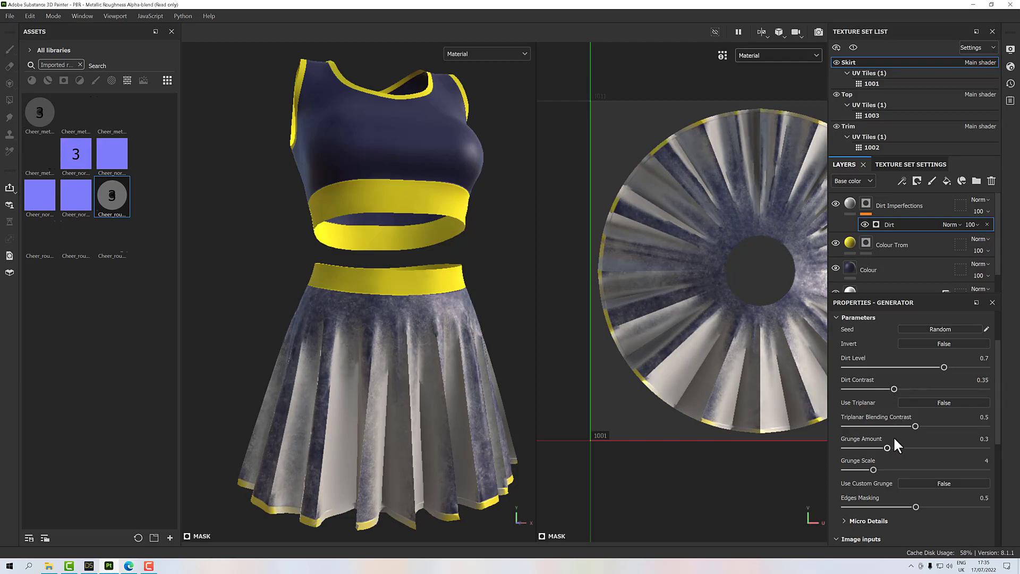
Set the Dirt generator's grunge amount to 0.18 and grunge scale to 1, and check the skirt up close
{"action": "scroll", "coordinate": [926, 435], "scroll_direction": "down", "scroll_amount": 1}
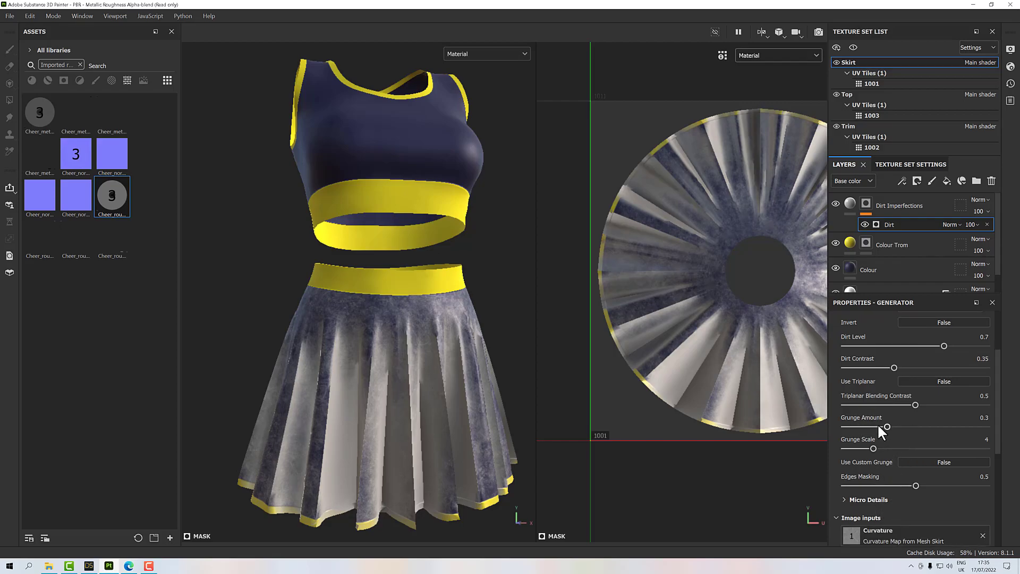
{"action": "left_click_drag", "start_coordinate": [885, 426], "coordinate": [841, 449]}
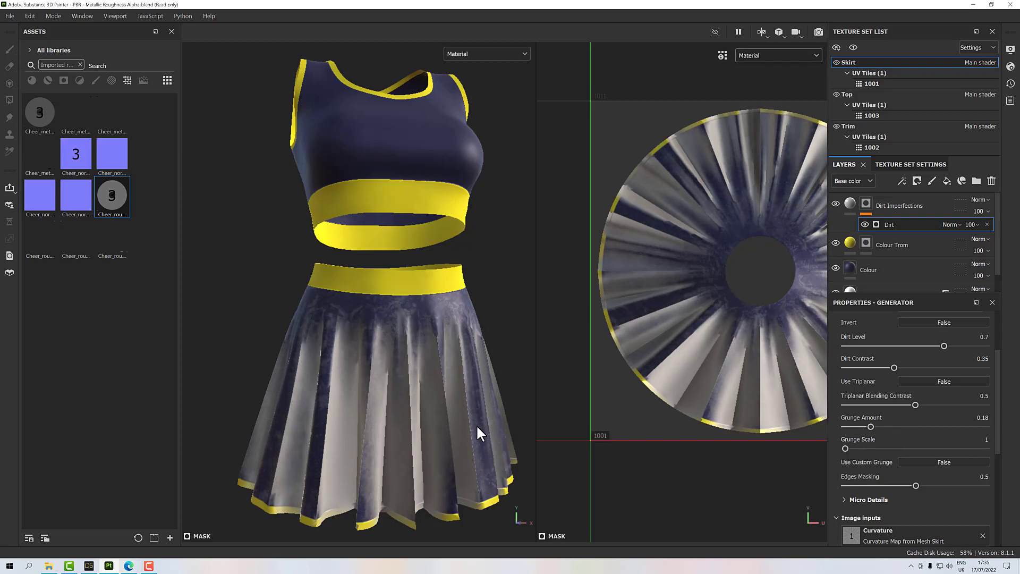
{"action": "scroll", "coordinate": [476, 424], "scroll_direction": "up", "scroll_amount": 3}
{"action": "scroll", "coordinate": [823, 470], "scroll_direction": "up", "scroll_amount": 1}
{"action": "mouse_move", "coordinate": [913, 485]}
{"action": "left_mouse_down"}
{"action": "mouse_move", "coordinate": [776, 482]}
{"action": "mouse_move", "coordinate": [908, 486]}
{"action": "left_mouse_up"}
{"action": "scroll", "coordinate": [907, 485], "scroll_direction": "down", "scroll_amount": 5}
{"action": "scroll", "coordinate": [908, 488], "scroll_direction": "up", "scroll_amount": 5}
{"action": "scroll", "coordinate": [910, 494], "scroll_direction": "up", "scroll_amount": 1}
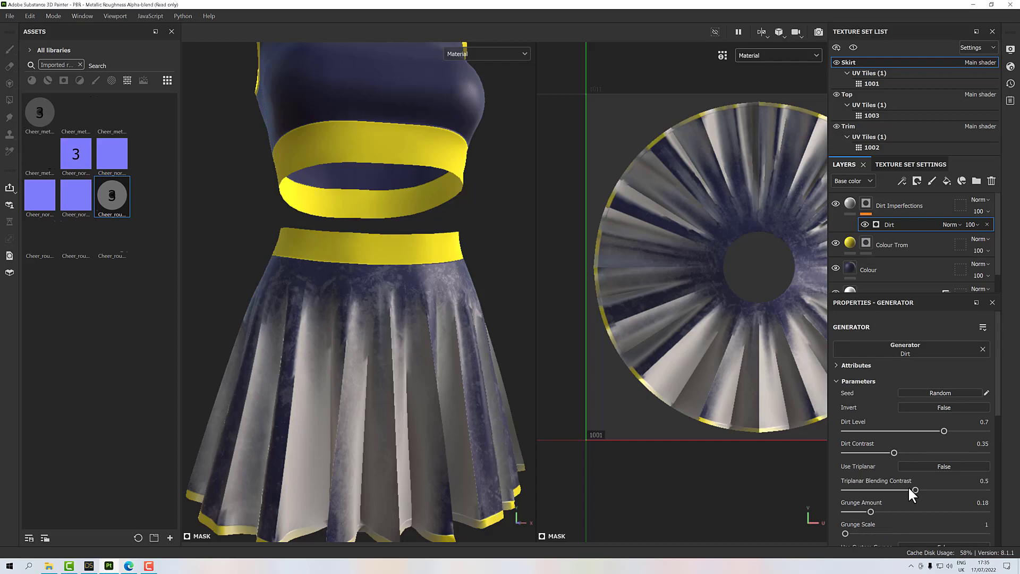
Replace the Dirt generator with the Mask Editor generator and reduce its curvature opacity to 0.11
{"action": "left_click", "coordinate": [871, 354]}
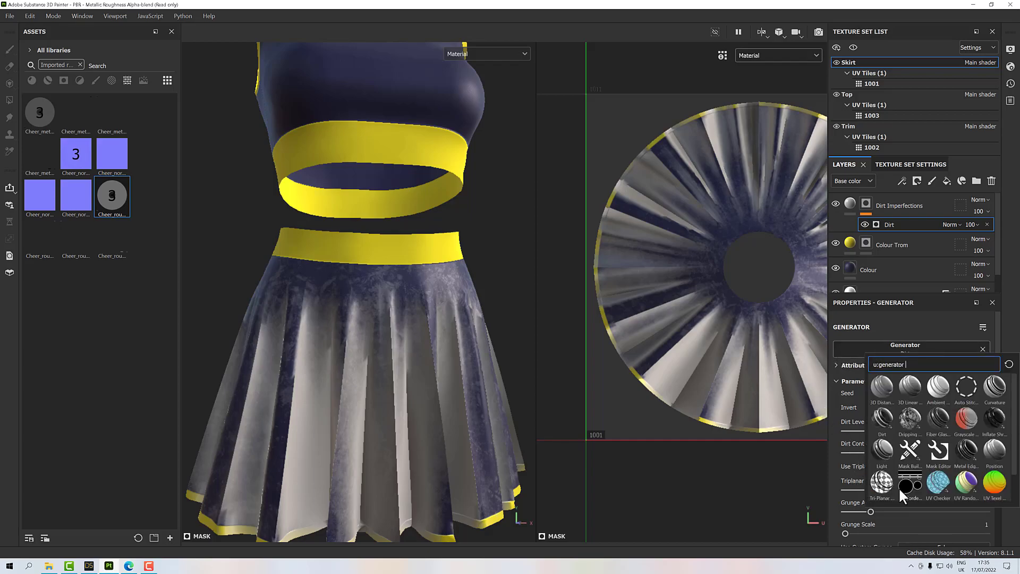
{"action": "left_click", "coordinate": [938, 451]}
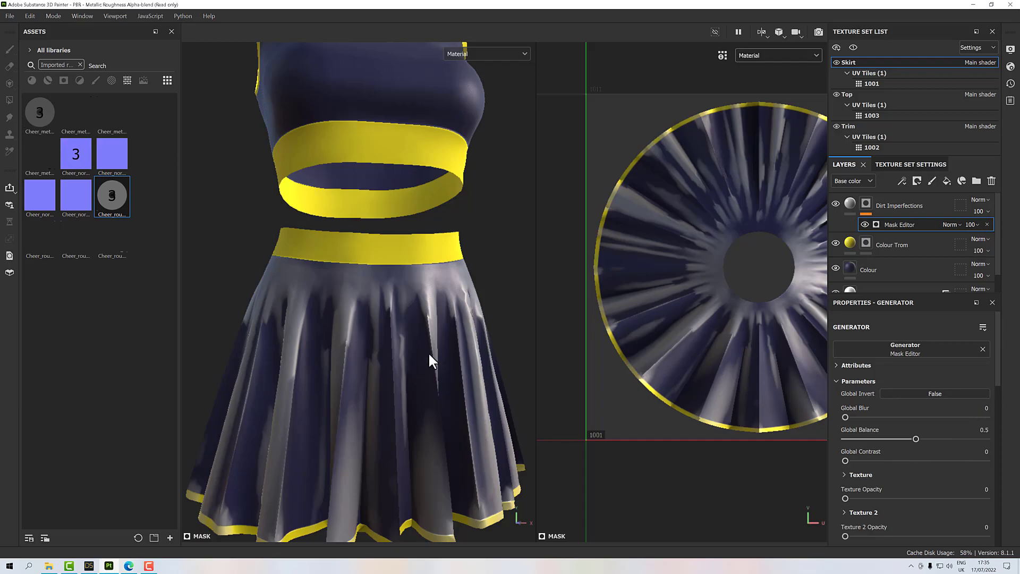
{"action": "scroll", "coordinate": [919, 446], "scroll_direction": "down", "scroll_amount": 5}
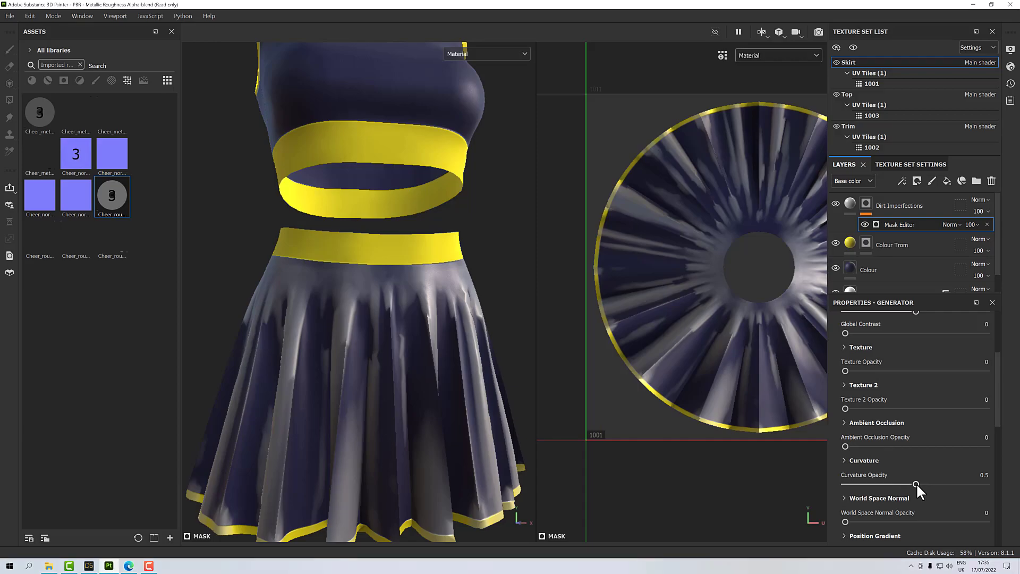
{"action": "mouse_move", "coordinate": [916, 482]}
{"action": "left_mouse_down"}
{"action": "mouse_move", "coordinate": [855, 484]}
{"action": "mouse_move", "coordinate": [869, 484]}
{"action": "left_mouse_up"}
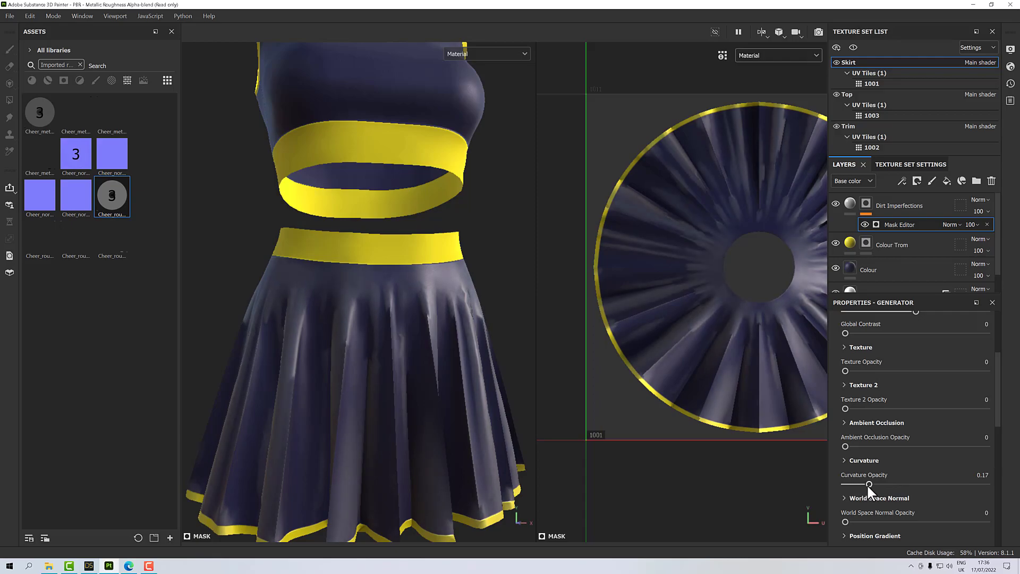
{"action": "scroll", "coordinate": [481, 415], "scroll_direction": "up", "scroll_amount": 2}
{"action": "scroll", "coordinate": [482, 413], "scroll_direction": "down", "scroll_amount": 2}
{"action": "left_click_drag", "start_coordinate": [433, 380], "coordinate": [526, 340], "text": "alt"}
{"action": "left_click_drag", "start_coordinate": [869, 483], "coordinate": [861, 484]}
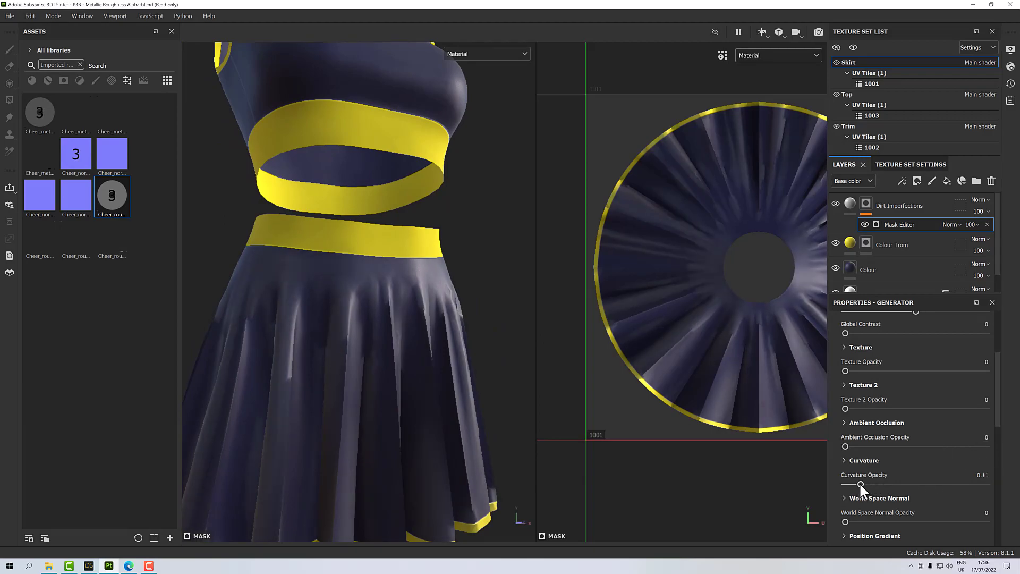
Set the Mask Editor's curvature mode to Cavities and inspect the skirt folds
{"action": "left_click", "coordinate": [844, 461]}
{"action": "scroll", "coordinate": [890, 463], "scroll_direction": "down", "scroll_amount": 5}
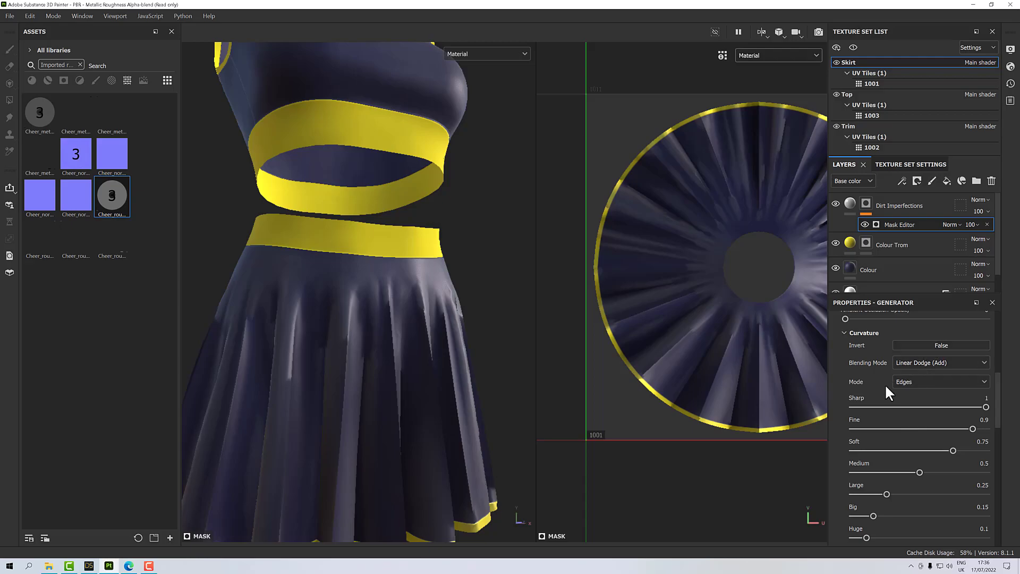
{"action": "left_click", "coordinate": [909, 382]}
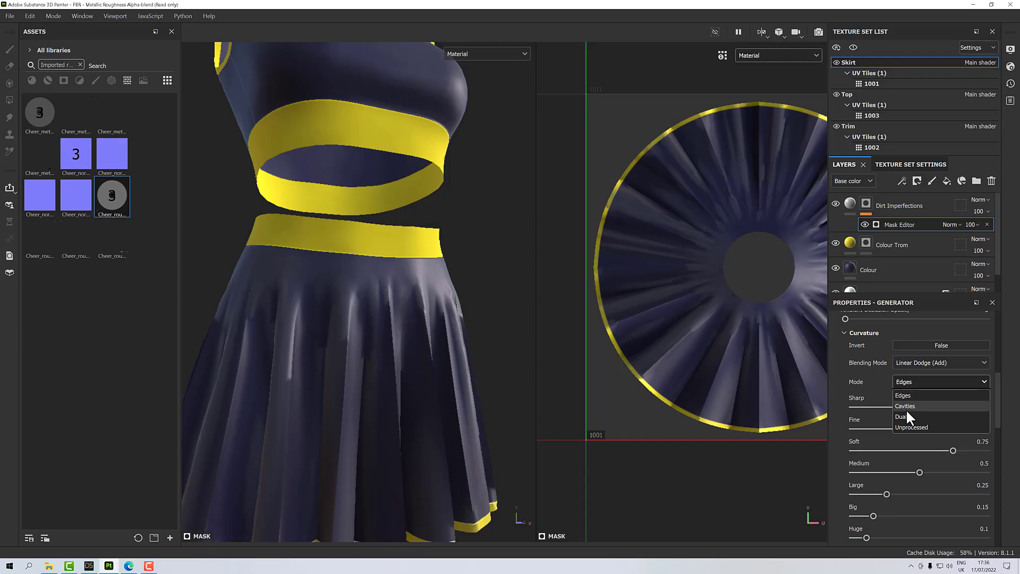
{"action": "left_click", "coordinate": [905, 406]}
{"action": "left_click_drag", "start_coordinate": [452, 421], "coordinate": [419, 407], "text": "alt"}
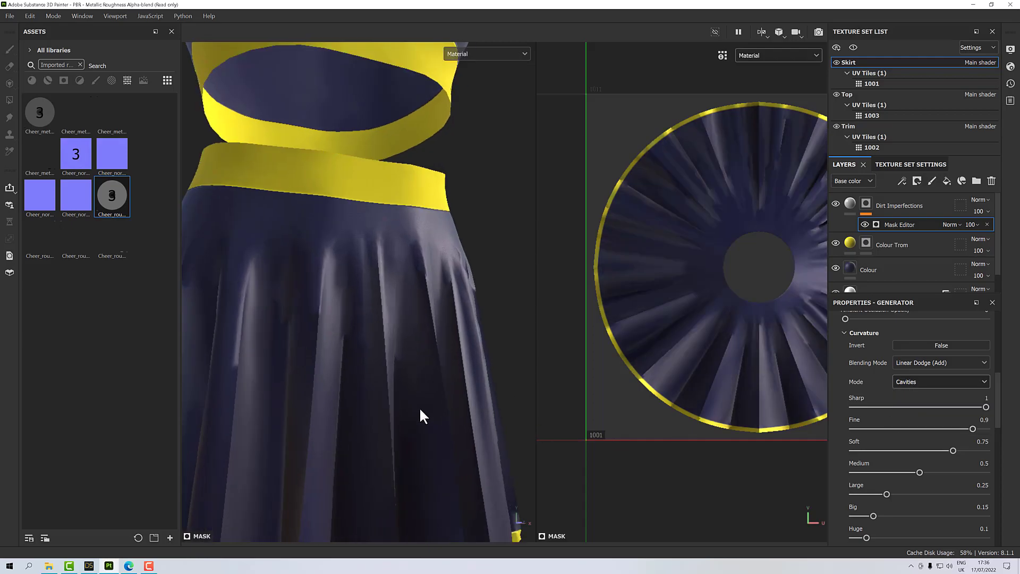
{"action": "scroll", "coordinate": [913, 381], "scroll_direction": "up", "scroll_amount": 3}
Raise the Mask Editor's curvature opacity to 0.55 and check the effect on the whole skirt
{"action": "scroll", "coordinate": [895, 387], "scroll_direction": "down", "scroll_amount": 5}
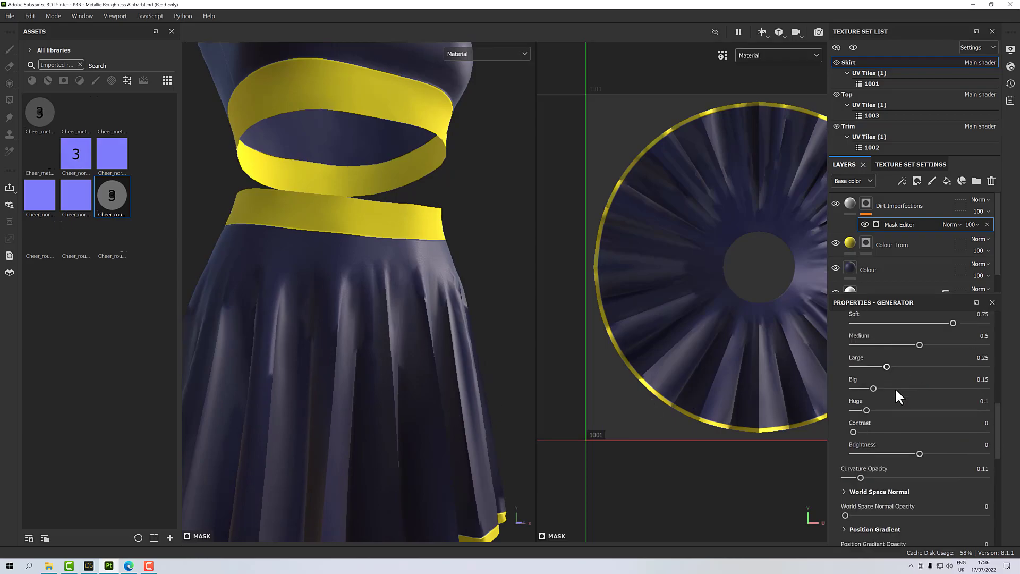
{"action": "left_click_drag", "start_coordinate": [859, 453], "coordinate": [926, 455]}
{"action": "scroll", "coordinate": [472, 387], "scroll_direction": "up", "scroll_amount": 1}
{"action": "scroll", "coordinate": [473, 387], "scroll_direction": "down", "scroll_amount": 3}
{"action": "left_click_drag", "start_coordinate": [473, 387], "coordinate": [381, 357], "text": "alt"}
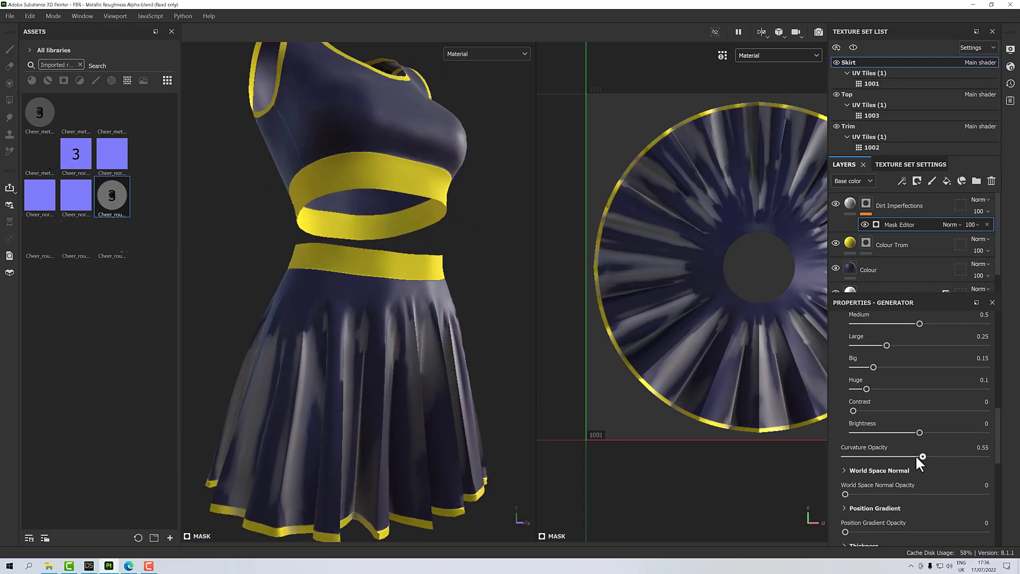
Set the curvature's Huge, Big, Large, Medium, Soft, Fine and Sharp values all to 0
{"action": "scroll", "coordinate": [906, 446], "scroll_direction": "up", "scroll_amount": 5}
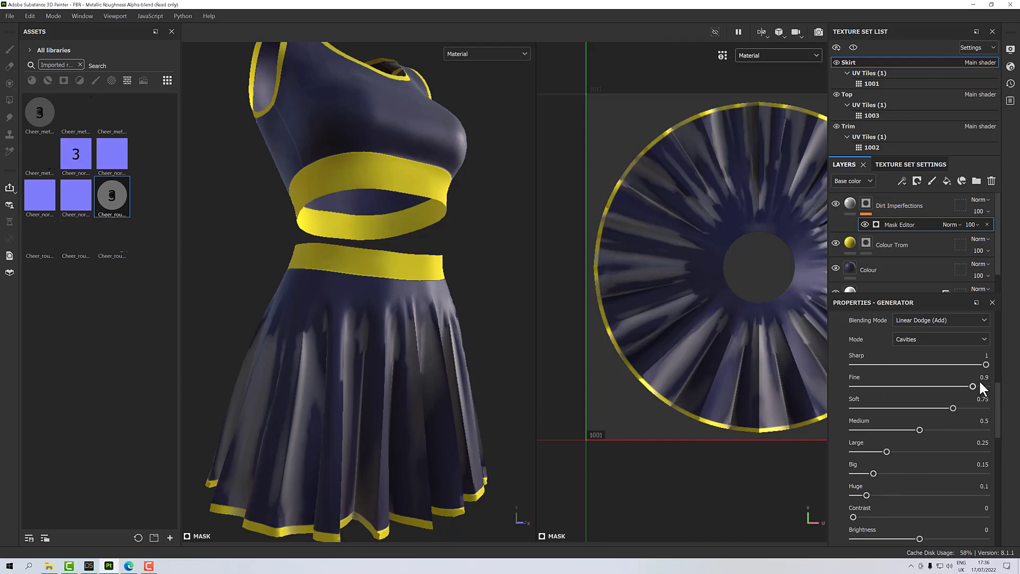
{"action": "left_click_drag", "start_coordinate": [918, 370], "coordinate": [940, 365]}
{"action": "left_click_drag", "start_coordinate": [1002, 372], "coordinate": [1016, 390]}
{"action": "mouse_move", "coordinate": [865, 494]}
{"action": "left_mouse_down"}
{"action": "mouse_move", "coordinate": [993, 494]}
{"action": "mouse_move", "coordinate": [871, 492]}
{"action": "left_mouse_up"}
{"action": "mouse_move", "coordinate": [869, 492]}
{"action": "left_mouse_down"}
{"action": "mouse_move", "coordinate": [855, 484]}
{"action": "mouse_move", "coordinate": [869, 472]}
{"action": "mouse_move", "coordinate": [852, 469]}
{"action": "mouse_move", "coordinate": [848, 453]}
{"action": "left_mouse_up"}
{"action": "left_click_drag", "start_coordinate": [918, 430], "coordinate": [821, 426]}
{"action": "left_click_drag", "start_coordinate": [927, 410], "coordinate": [823, 404]}
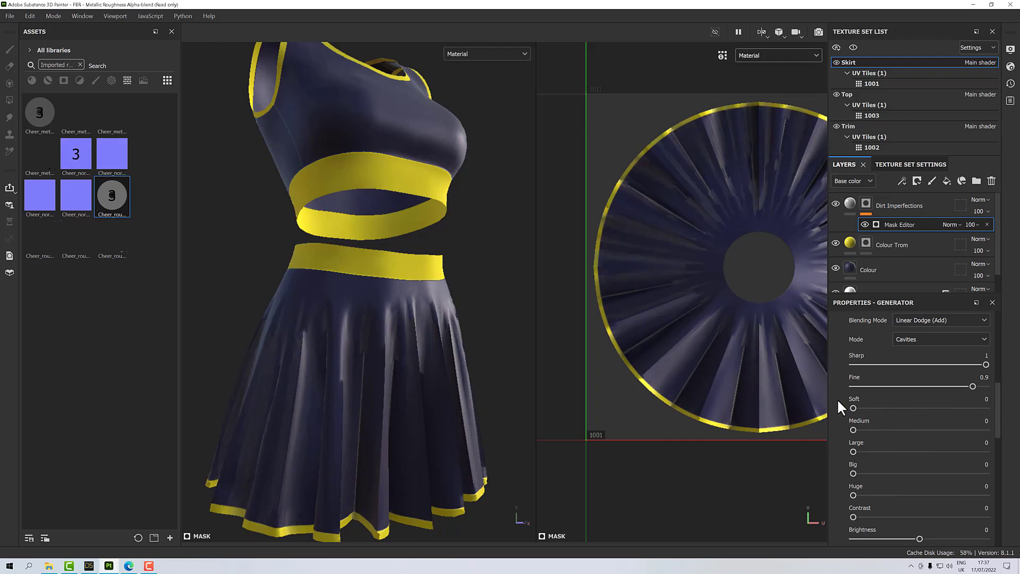
{"action": "left_click_drag", "start_coordinate": [971, 387], "coordinate": [818, 382]}
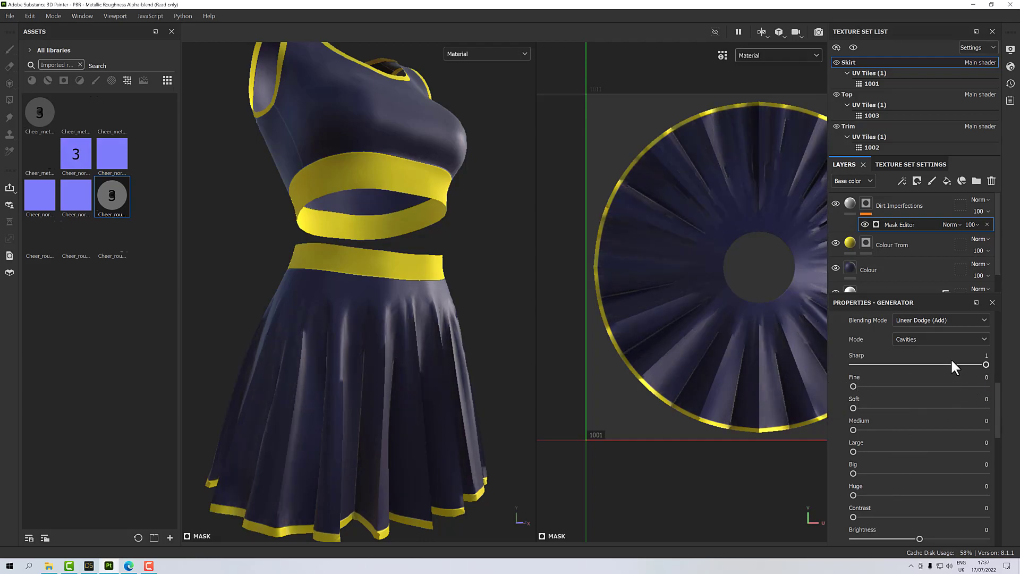
{"action": "left_click_drag", "start_coordinate": [984, 364], "coordinate": [814, 362]}
Set the curvature's Huge value to 0.14, Big to 0.18 and Large to 0.22
{"action": "left_click_drag", "start_coordinate": [853, 493], "coordinate": [869, 492]}
{"action": "scroll", "coordinate": [326, 462], "scroll_direction": "up", "scroll_amount": 5}
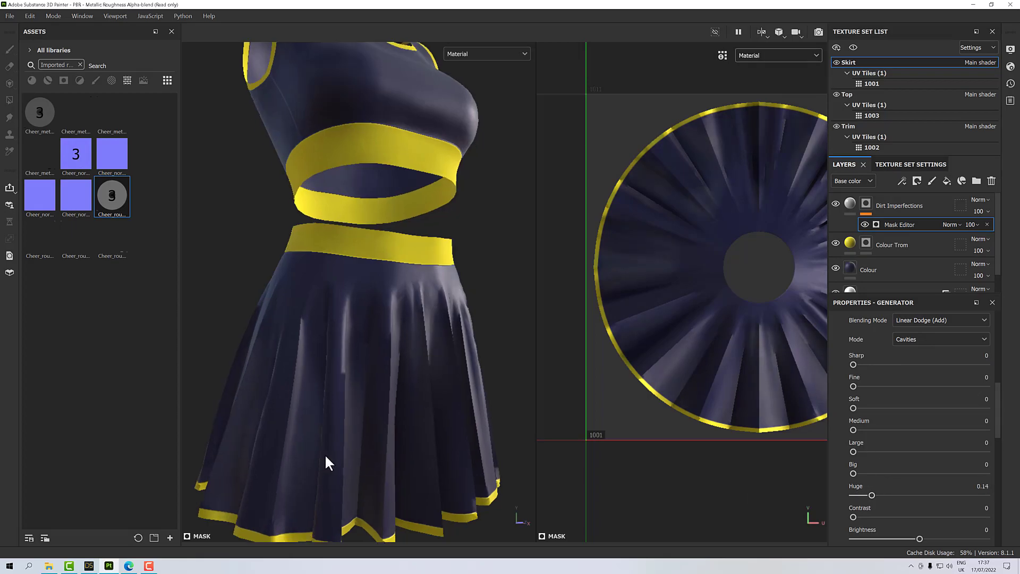
{"action": "left_click_drag", "start_coordinate": [325, 462], "coordinate": [458, 412], "text": "alt"}
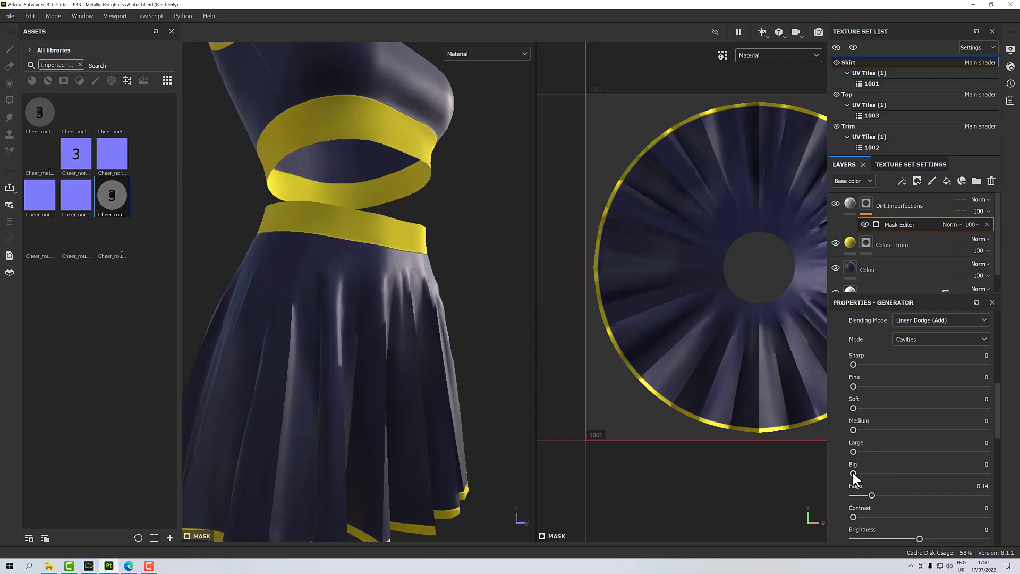
{"action": "mouse_move", "coordinate": [853, 473]}
{"action": "left_mouse_down"}
{"action": "mouse_move", "coordinate": [906, 473]}
{"action": "mouse_move", "coordinate": [874, 476]}
{"action": "left_mouse_up"}
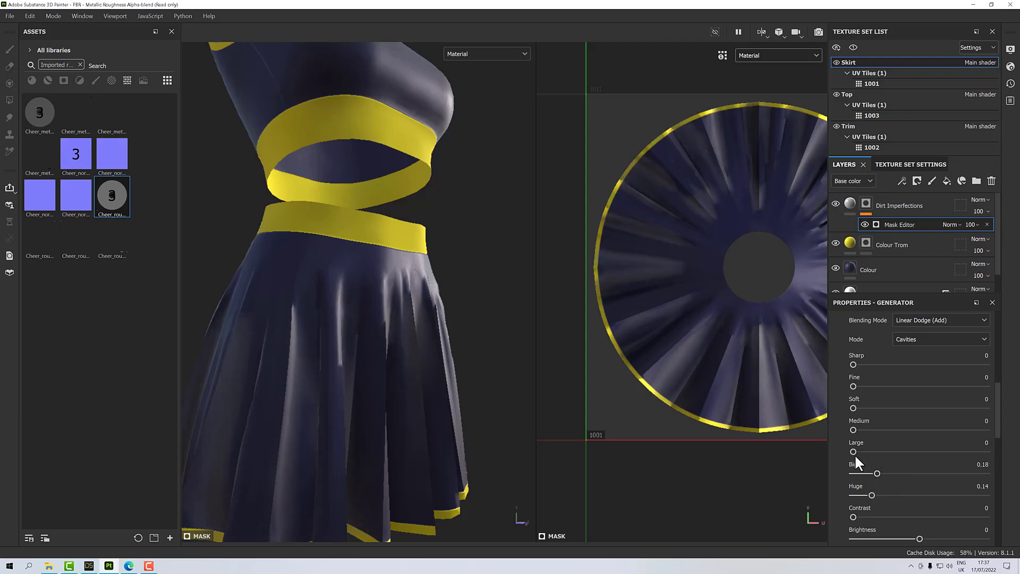
{"action": "left_click_drag", "start_coordinate": [853, 452], "coordinate": [883, 452]}
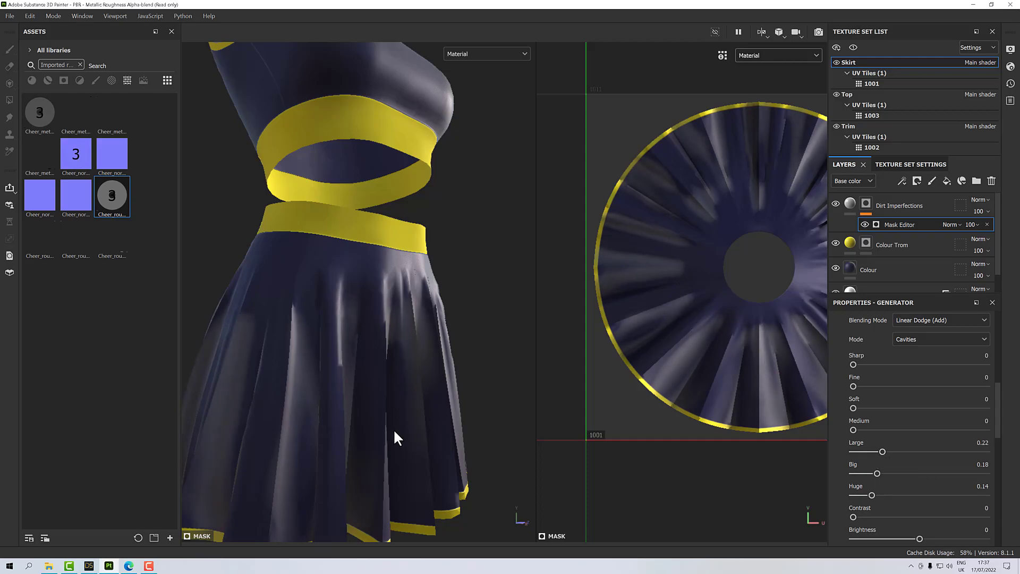
Reduce the curvature's Huge value to 0.08, Big to 0.12 and Large to 0.18, and review the skirt from several sides
{"action": "scroll", "coordinate": [394, 430], "scroll_direction": "up", "scroll_amount": 8}
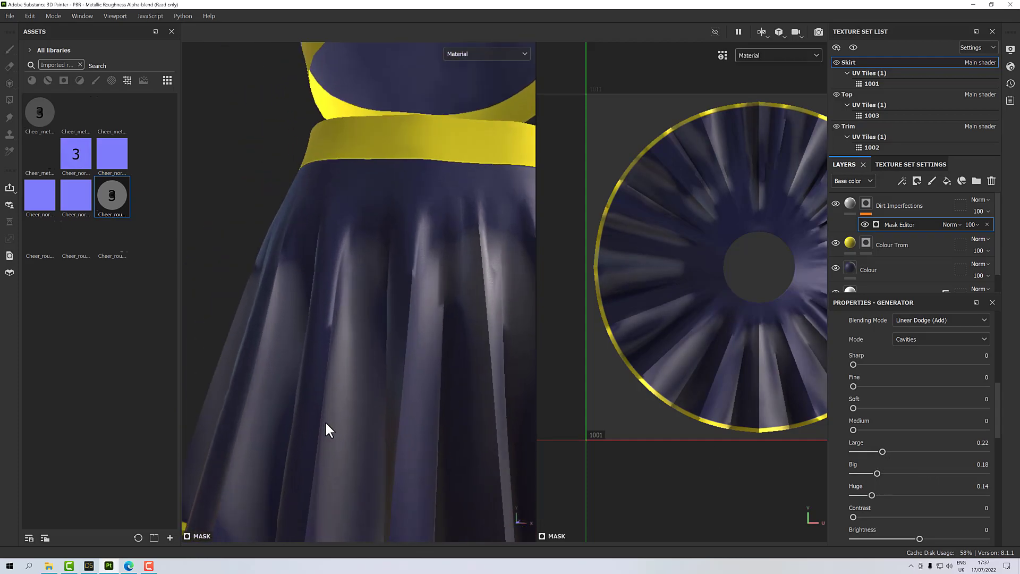
{"action": "scroll", "coordinate": [327, 428], "scroll_direction": "down", "scroll_amount": 6}
{"action": "left_click_drag", "start_coordinate": [325, 425], "coordinate": [645, 425], "text": "alt"}
{"action": "mouse_move", "coordinate": [853, 429]}
{"action": "left_mouse_down"}
{"action": "mouse_move", "coordinate": [921, 430]}
{"action": "mouse_move", "coordinate": [844, 439]}
{"action": "left_mouse_up"}
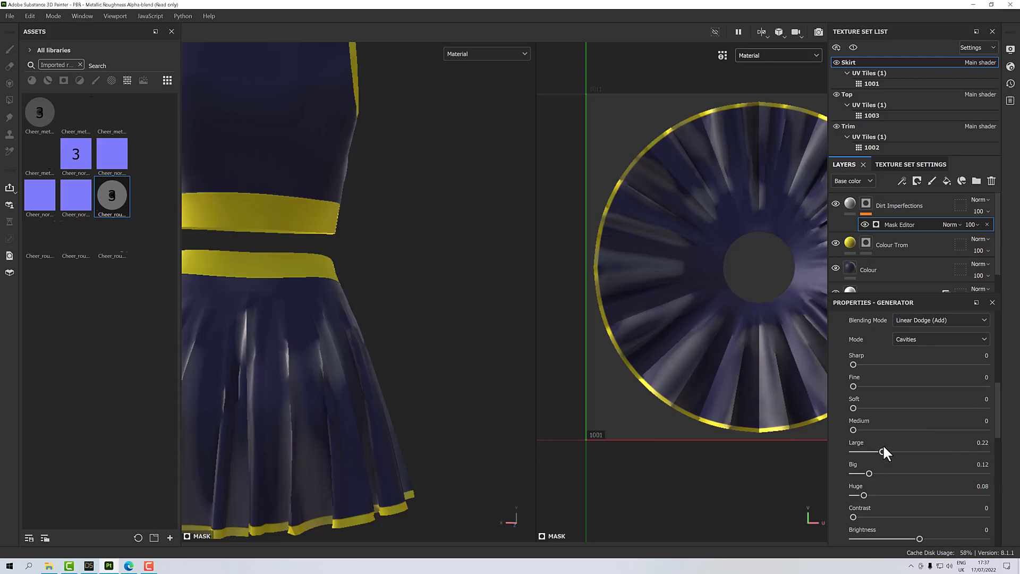
{"action": "key", "text": "f"}
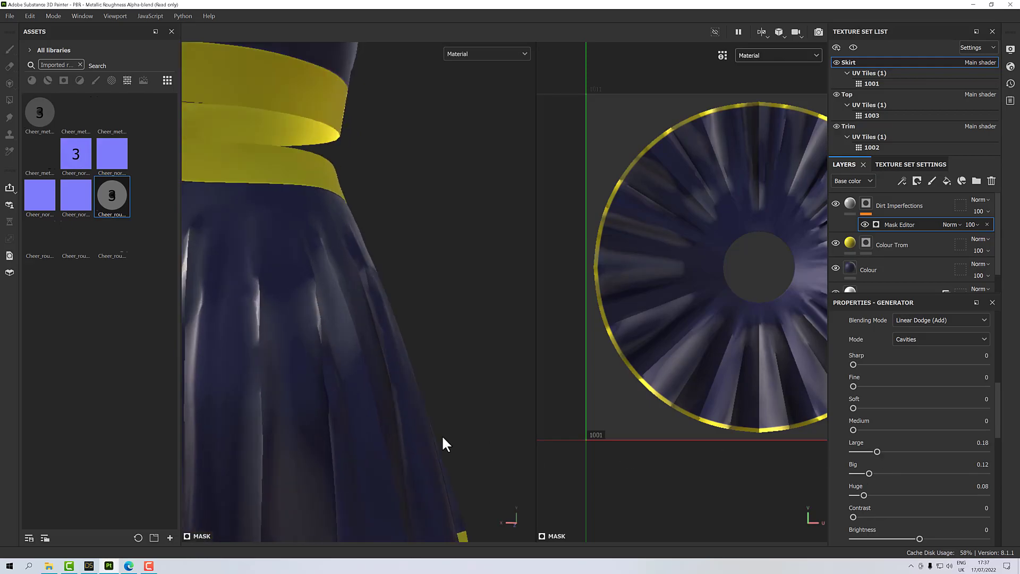
{"action": "left_click_drag", "start_coordinate": [444, 439], "coordinate": [282, 419], "text": "alt"}
{"action": "scroll", "coordinate": [282, 419], "scroll_direction": "up", "scroll_amount": 3}
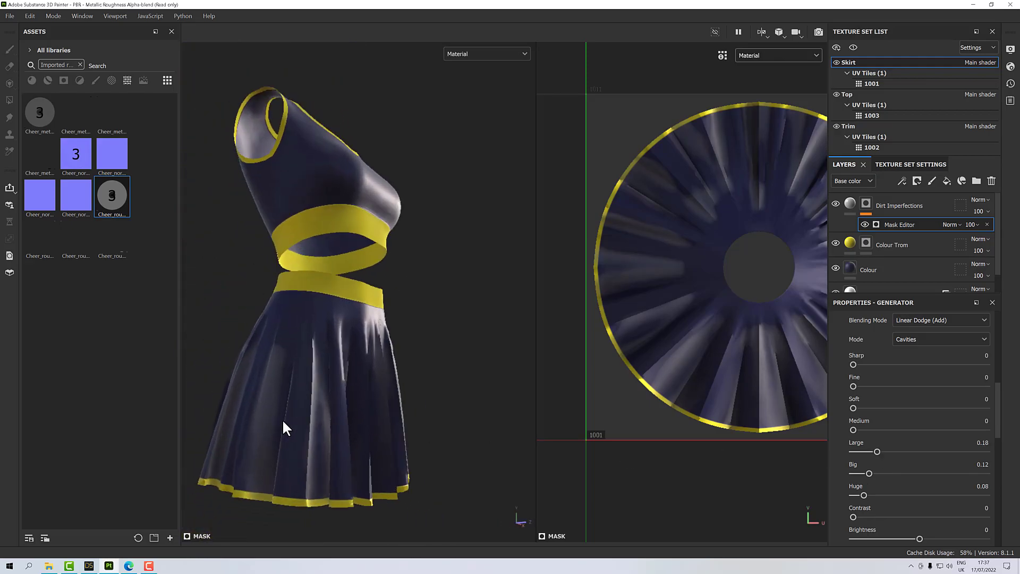
{"action": "scroll", "coordinate": [358, 423], "scroll_direction": "up", "scroll_amount": 2}
{"action": "left_click_drag", "start_coordinate": [359, 423], "coordinate": [287, 424], "text": "alt"}
{"action": "scroll", "coordinate": [344, 431], "scroll_direction": "down", "scroll_amount": 5}
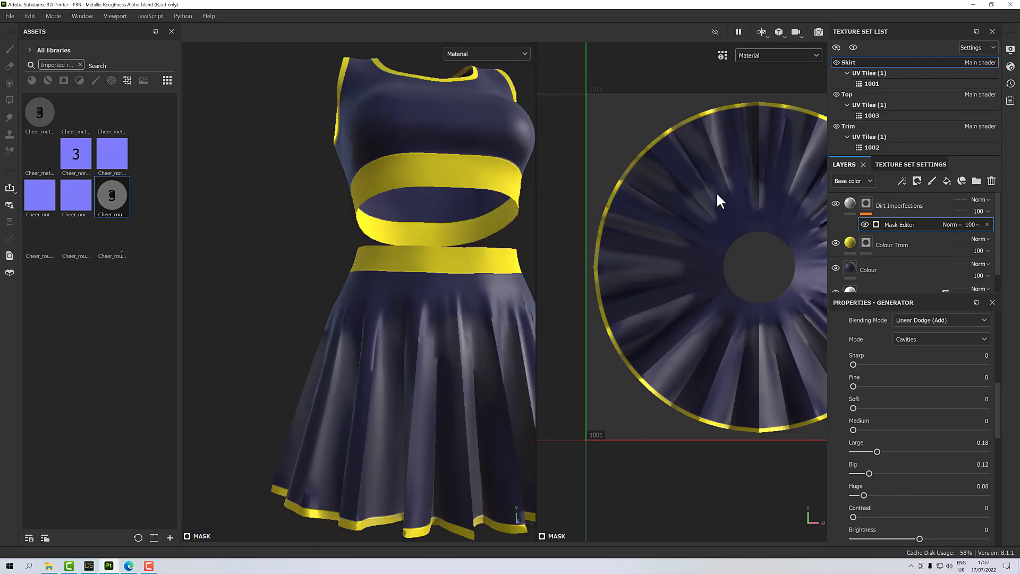
Collapse the curvature settings and set the Mask Editor's Global Balance to 0.49 and Global Blur to 6.94
{"action": "scroll", "coordinate": [903, 393], "scroll_direction": "up", "scroll_amount": 2}
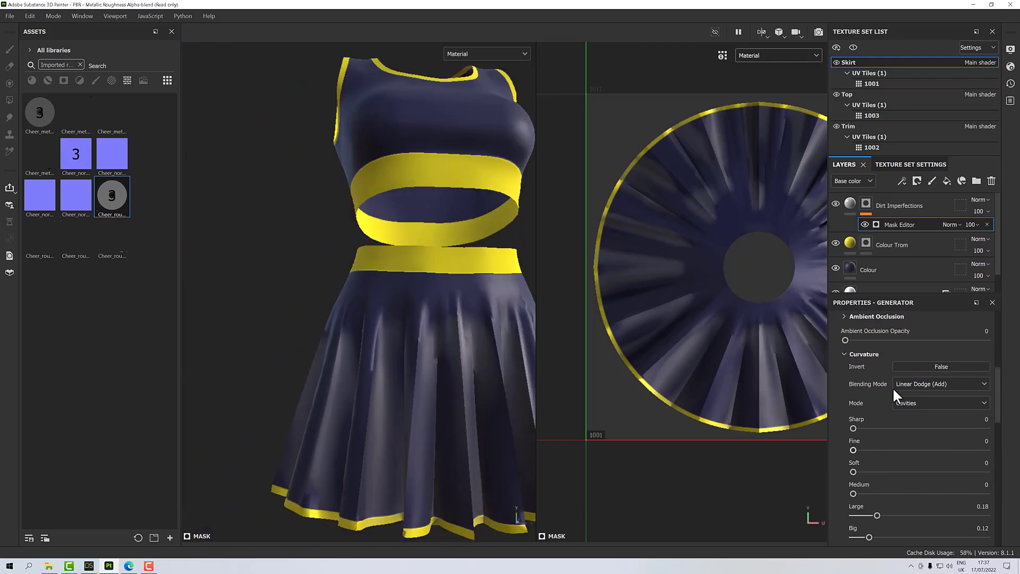
{"action": "left_click", "coordinate": [844, 354]}
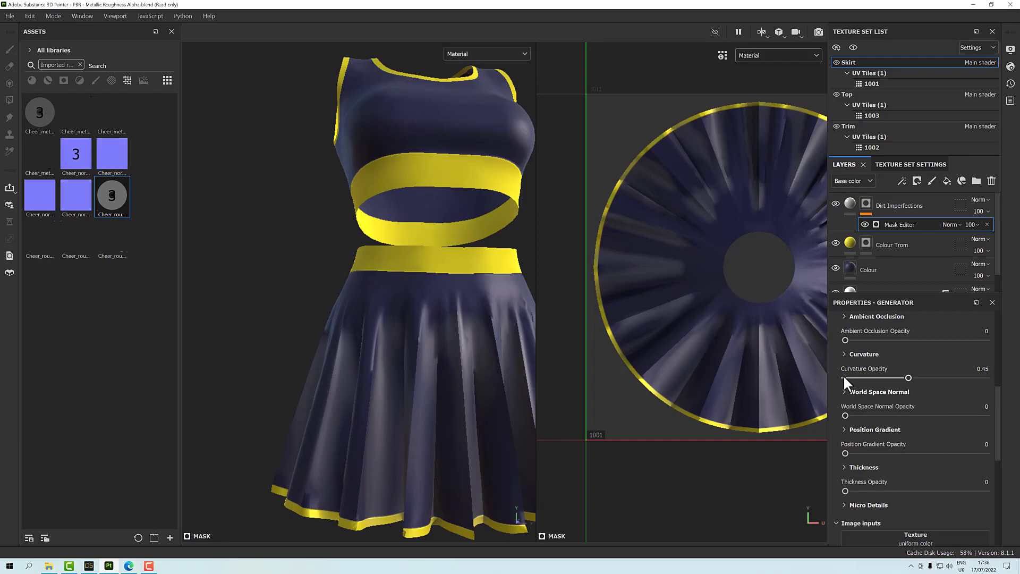
{"action": "scroll", "coordinate": [888, 441], "scroll_direction": "down", "scroll_amount": 1}
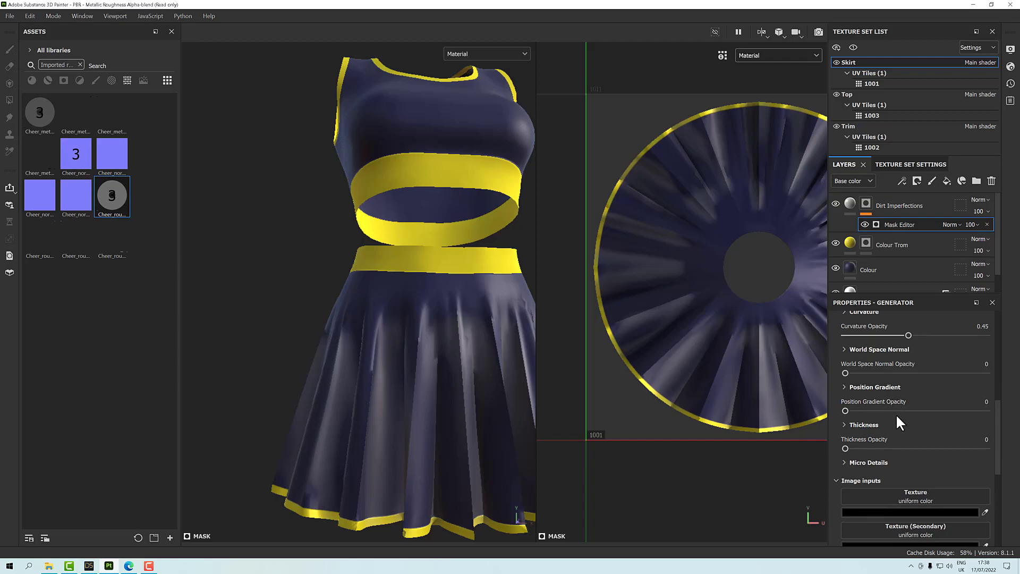
{"action": "scroll", "coordinate": [896, 414], "scroll_direction": "up", "scroll_amount": 3}
{"action": "scroll", "coordinate": [859, 360], "scroll_direction": "up", "scroll_amount": 2}
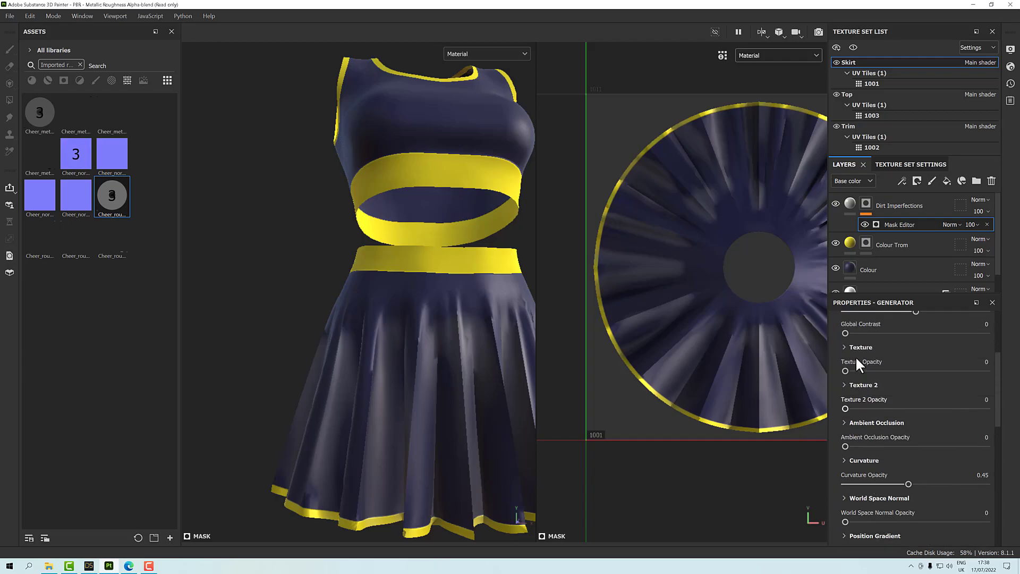
{"action": "scroll", "coordinate": [860, 346], "scroll_direction": "up", "scroll_amount": 1}
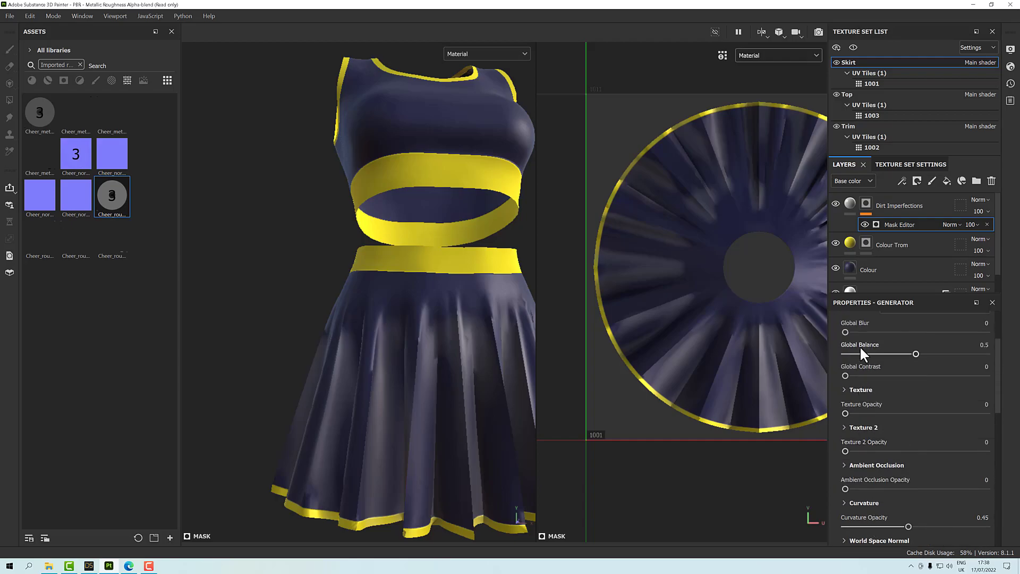
{"action": "scroll", "coordinate": [870, 340], "scroll_direction": "up", "scroll_amount": 1}
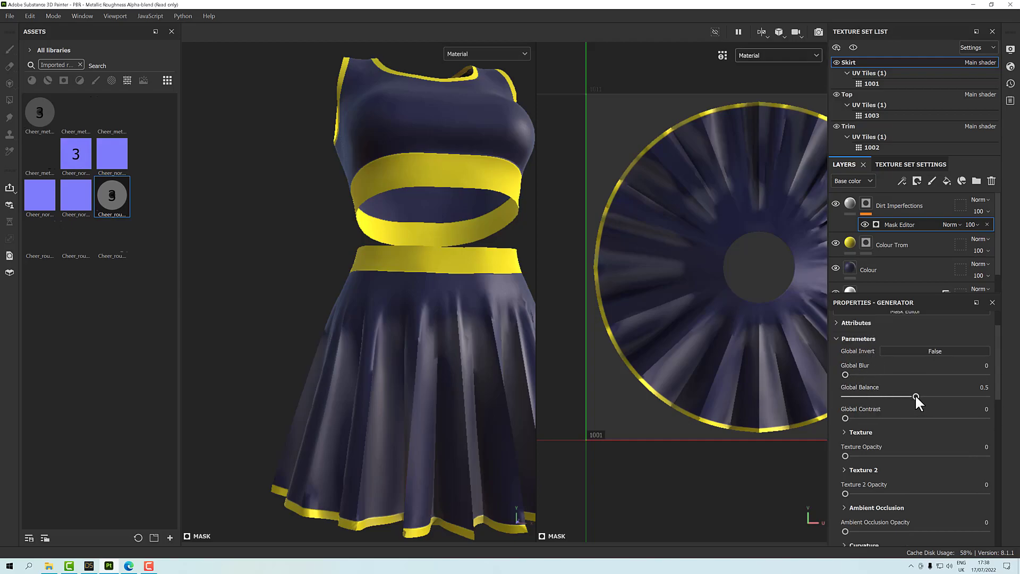
{"action": "mouse_move", "coordinate": [915, 396]}
{"action": "left_mouse_down"}
{"action": "mouse_move", "coordinate": [818, 396]}
{"action": "mouse_move", "coordinate": [999, 402]}
{"action": "mouse_move", "coordinate": [914, 400]}
{"action": "left_mouse_up"}
{"action": "mouse_move", "coordinate": [846, 418]}
{"action": "left_mouse_down"}
{"action": "mouse_move", "coordinate": [894, 416]}
{"action": "mouse_move", "coordinate": [838, 417]}
{"action": "left_mouse_up"}
{"action": "left_click_drag", "start_coordinate": [846, 375], "coordinate": [907, 379]}
{"action": "mouse_move", "coordinate": [446, 405]}
{"action": "left_mouse_down", "text": "alt"}
{"action": "mouse_move", "coordinate": [405, 380]}
{"action": "mouse_move", "coordinate": [339, 371]}
{"action": "mouse_move", "coordinate": [395, 392]}
{"action": "mouse_move", "coordinate": [537, 405]}
{"action": "mouse_move", "coordinate": [349, 391]}
{"action": "mouse_move", "coordinate": [526, 400]}
{"action": "mouse_move", "coordinate": [476, 392]}
{"action": "mouse_move", "coordinate": [439, 405]}
{"action": "left_mouse_up", "text": "alt"}
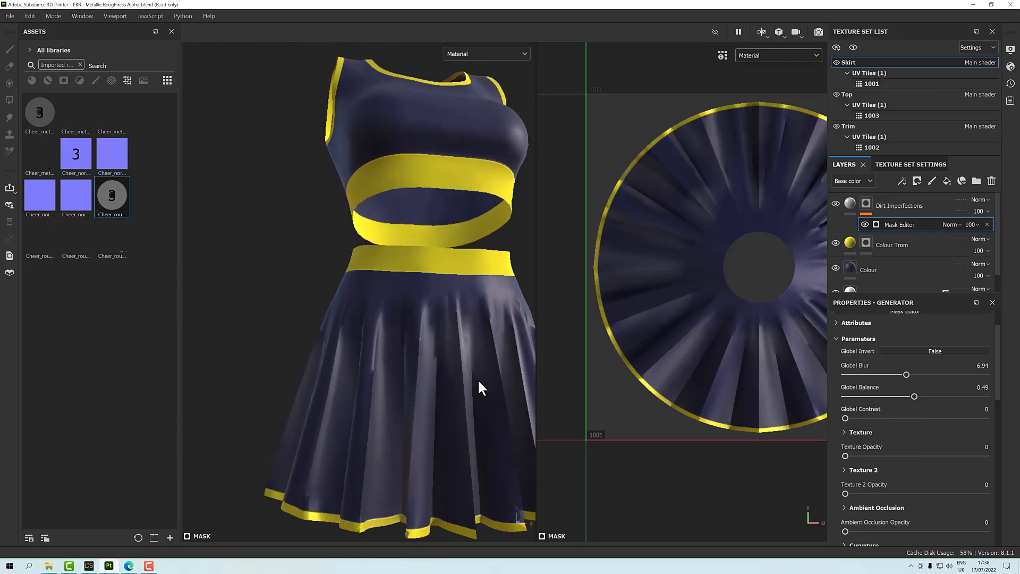
Raise the Mask Editor's Texture Opacity to 1 and assign Grunge Brushed Dust from the texture assets as its Texture image input
{"action": "scroll", "coordinate": [889, 451], "scroll_direction": "down", "scroll_amount": 1}
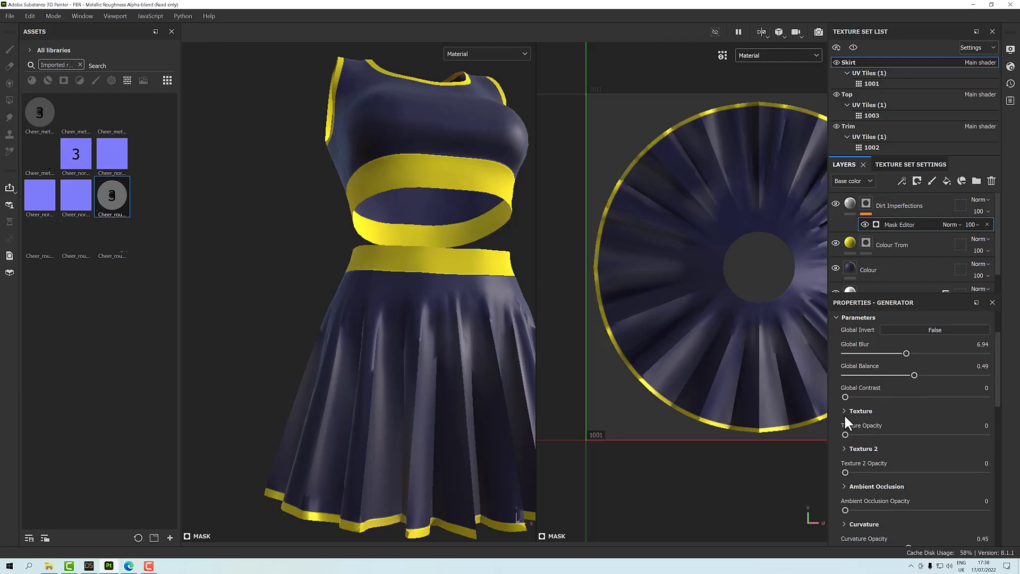
{"action": "mouse_move", "coordinate": [846, 435]}
{"action": "left_mouse_down"}
{"action": "mouse_move", "coordinate": [986, 434]}
{"action": "mouse_move", "coordinate": [836, 434]}
{"action": "mouse_move", "coordinate": [1012, 448]}
{"action": "left_mouse_up"}
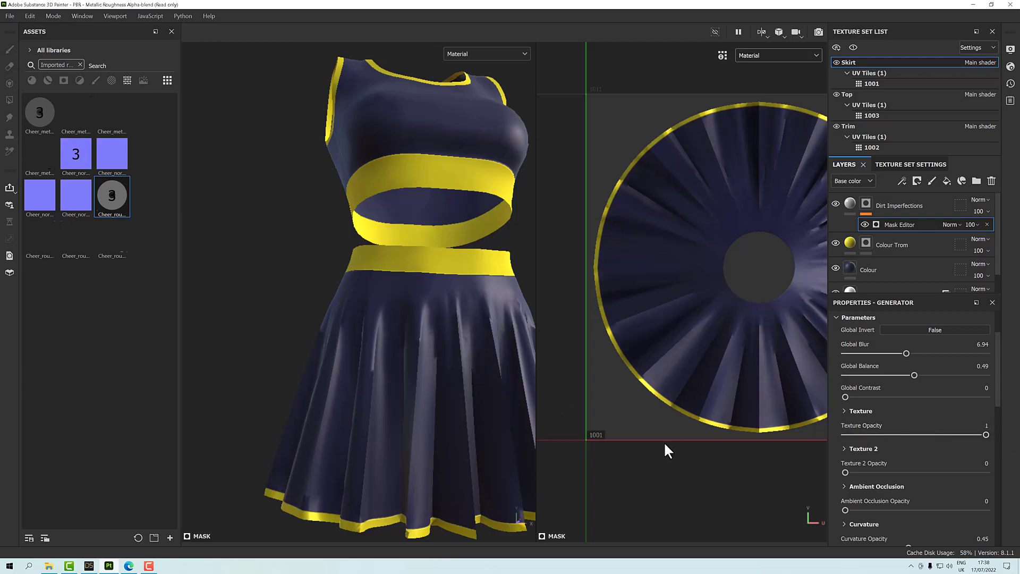
{"action": "scroll", "coordinate": [874, 464], "scroll_direction": "down", "scroll_amount": 3}
{"action": "scroll", "coordinate": [875, 464], "scroll_direction": "down", "scroll_amount": 3}
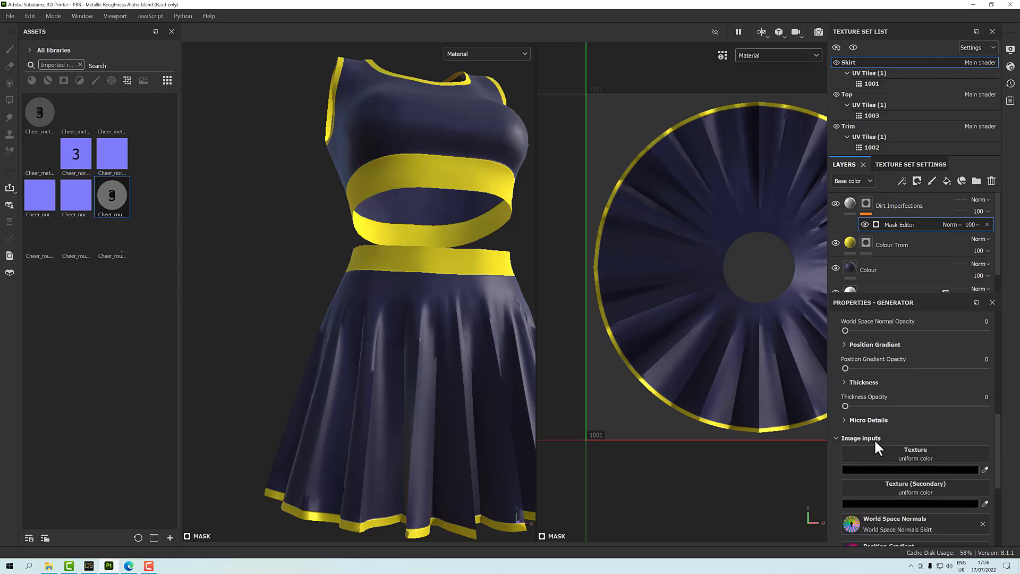
{"action": "left_click", "coordinate": [129, 79]}
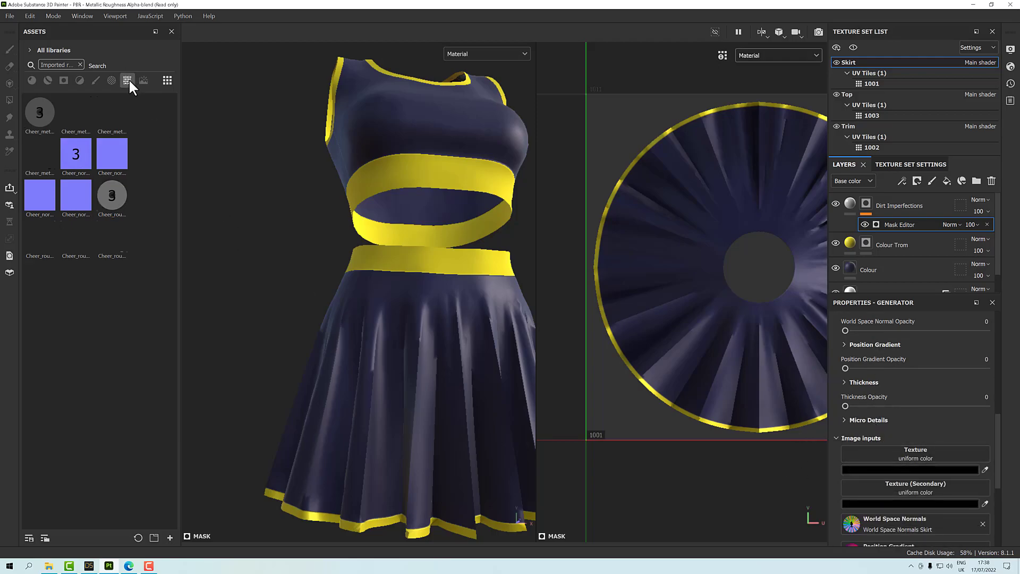
{"action": "left_click", "coordinate": [79, 63]}
{"action": "left_click_drag", "start_coordinate": [174, 110], "coordinate": [184, 273]}
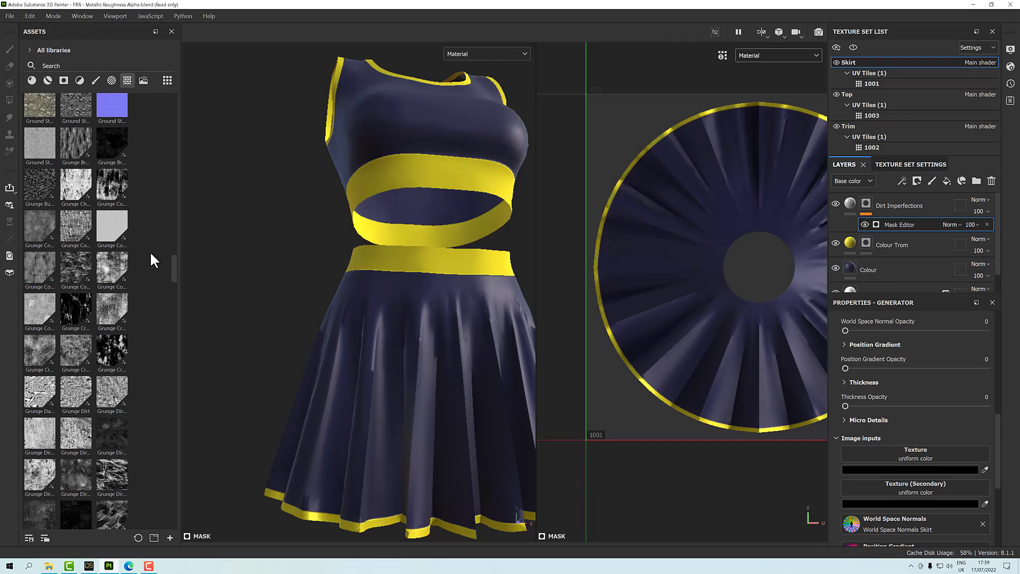
{"action": "left_click", "coordinate": [110, 136]}
{"action": "mouse_move", "coordinate": [109, 136]}
{"action": "left_mouse_down"}
{"action": "mouse_move", "coordinate": [738, 409]}
{"action": "mouse_move", "coordinate": [889, 451]}
{"action": "left_mouse_up"}
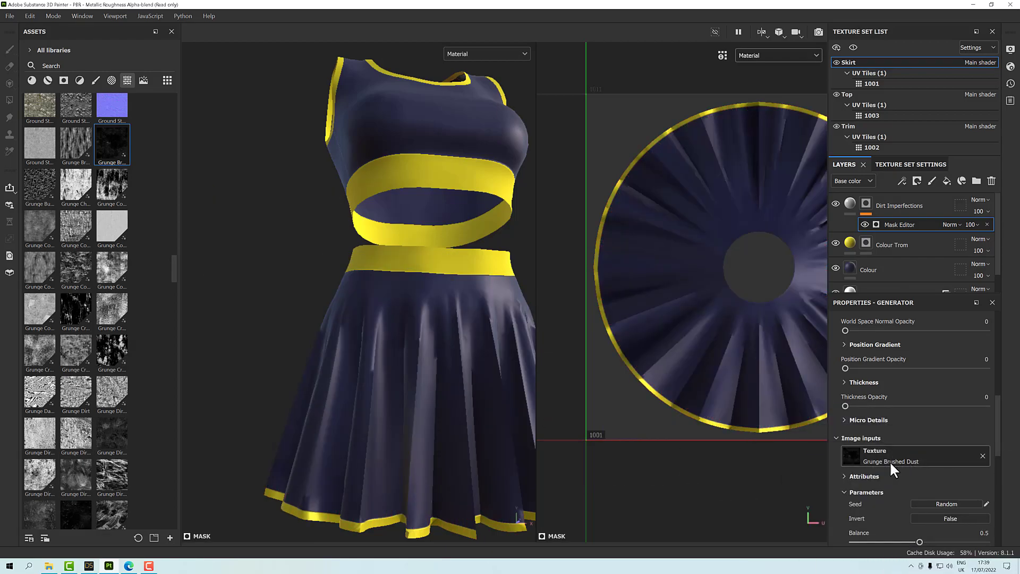
Expand the Texture settings in the Mask Editor's parameters
{"action": "scroll", "coordinate": [910, 429], "scroll_direction": "up", "scroll_amount": 1}
{"action": "scroll", "coordinate": [910, 429], "scroll_direction": "up", "scroll_amount": 10}
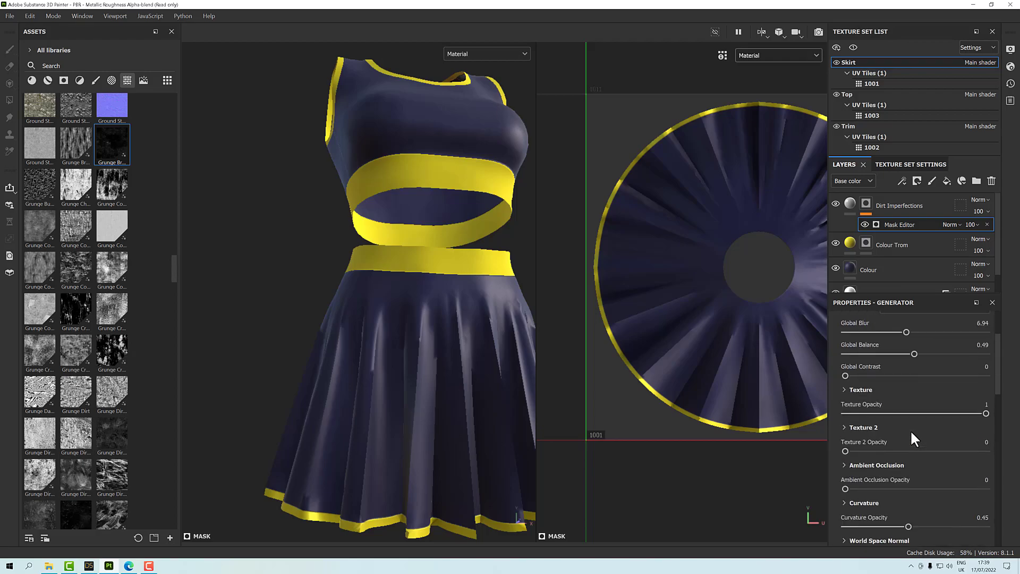
{"action": "scroll", "coordinate": [903, 451], "scroll_direction": "down", "scroll_amount": 1}
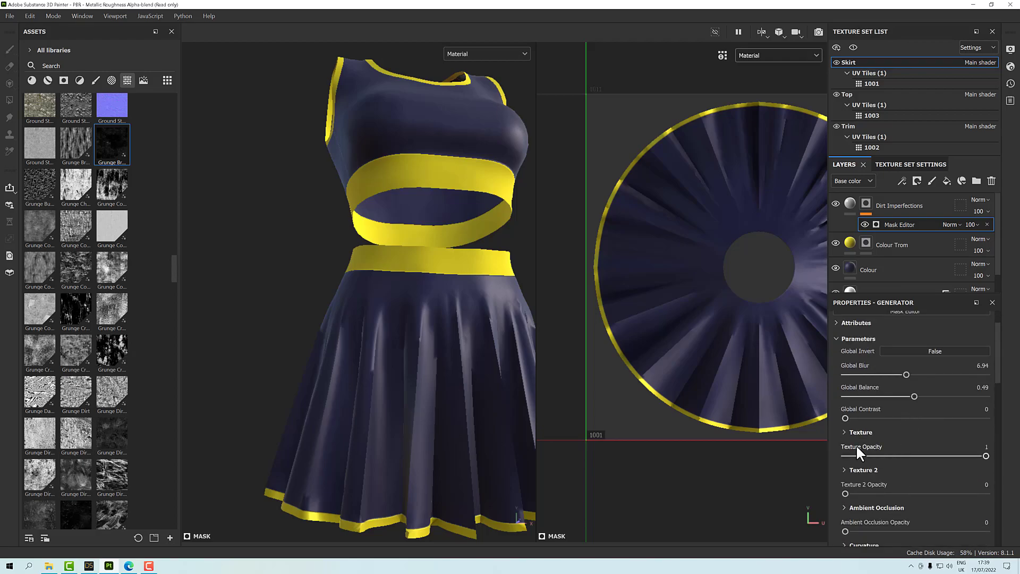
{"action": "left_click", "coordinate": [844, 432]}
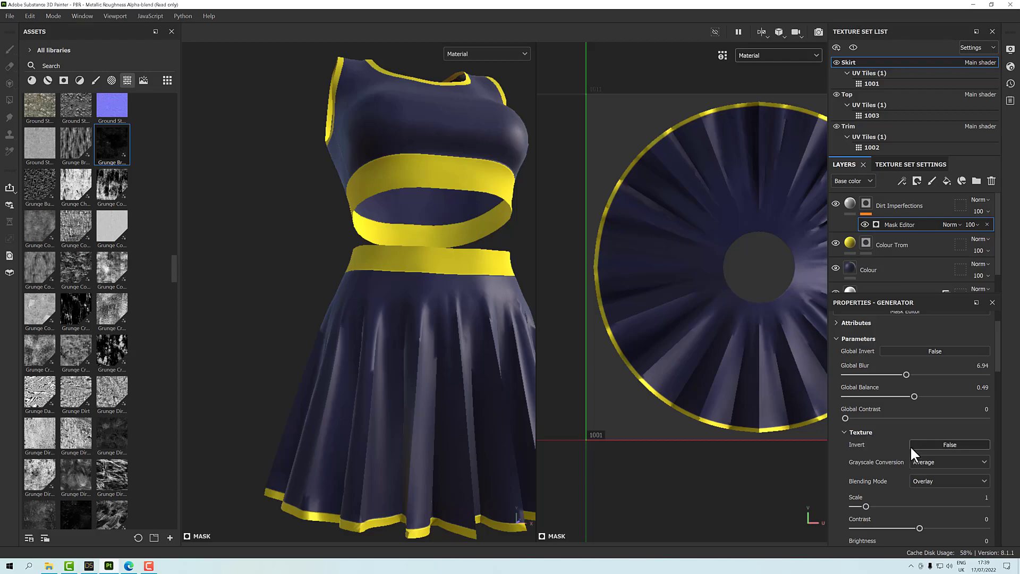
Try inverting the grunge texture, turn the inversion back off and try the Multiply blending mode
{"action": "left_click", "coordinate": [936, 442]}
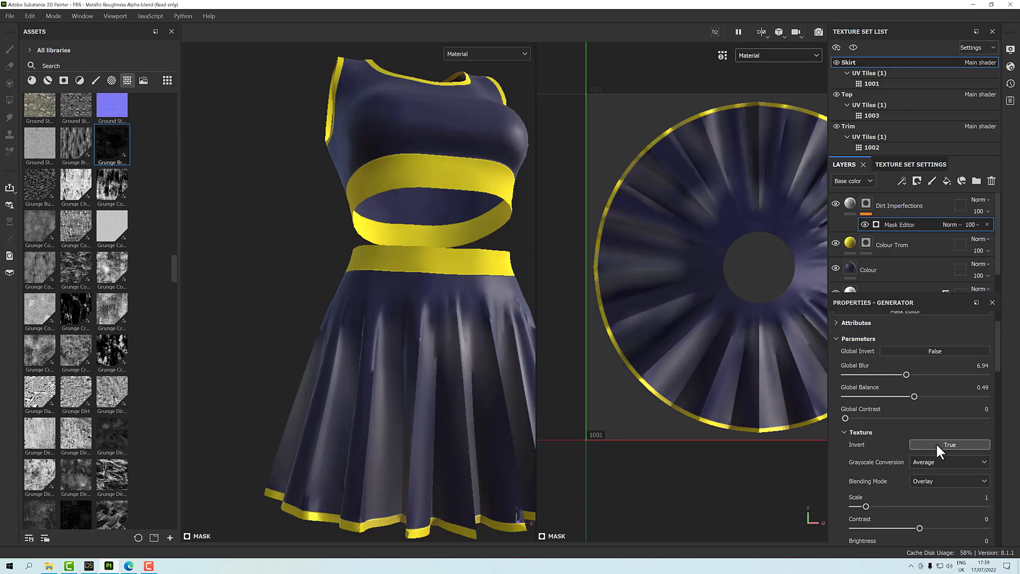
{"action": "scroll", "coordinate": [419, 401], "scroll_direction": "up", "scroll_amount": 3}
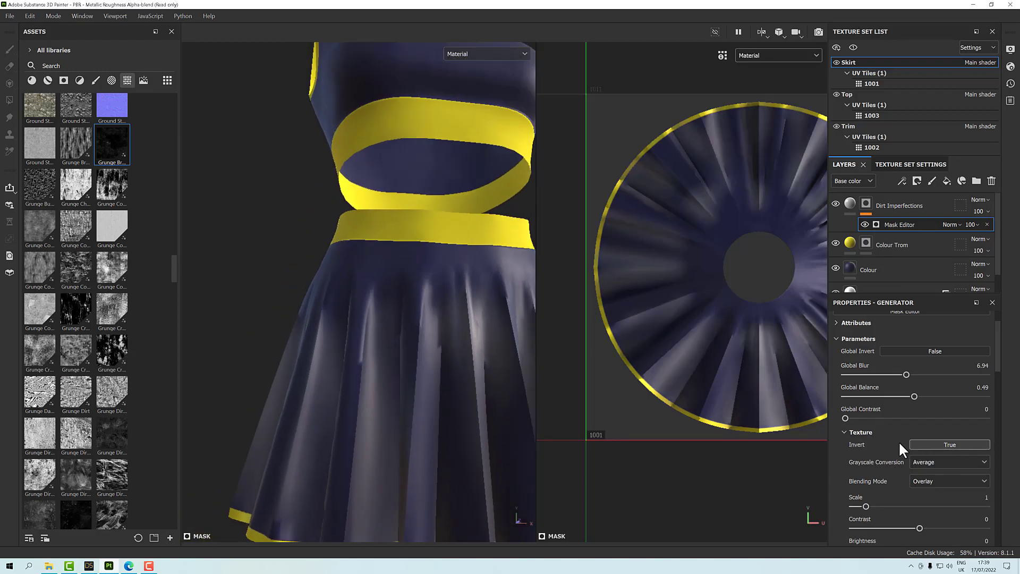
{"action": "left_click", "coordinate": [940, 445]}
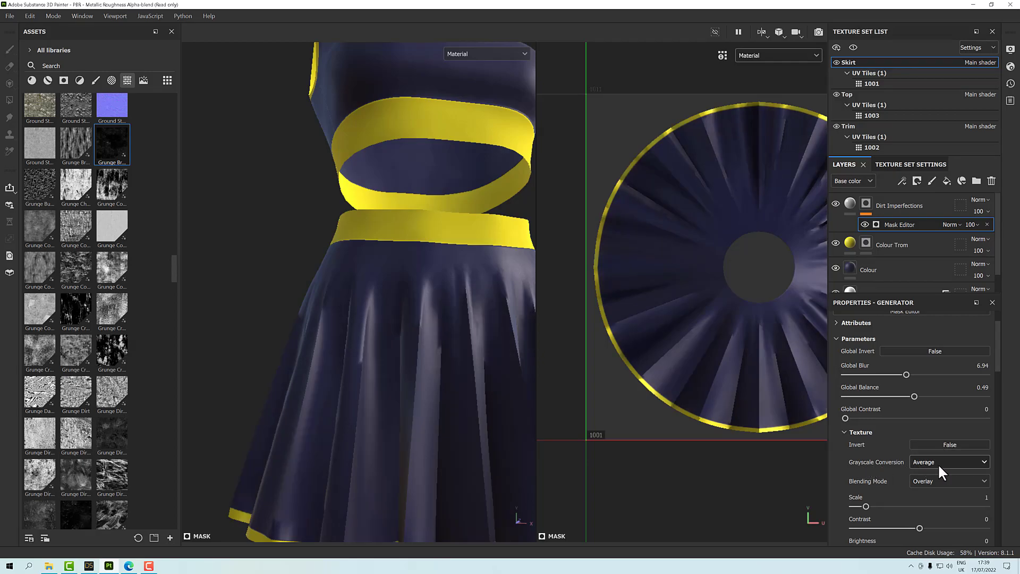
{"action": "left_click", "coordinate": [922, 479]}
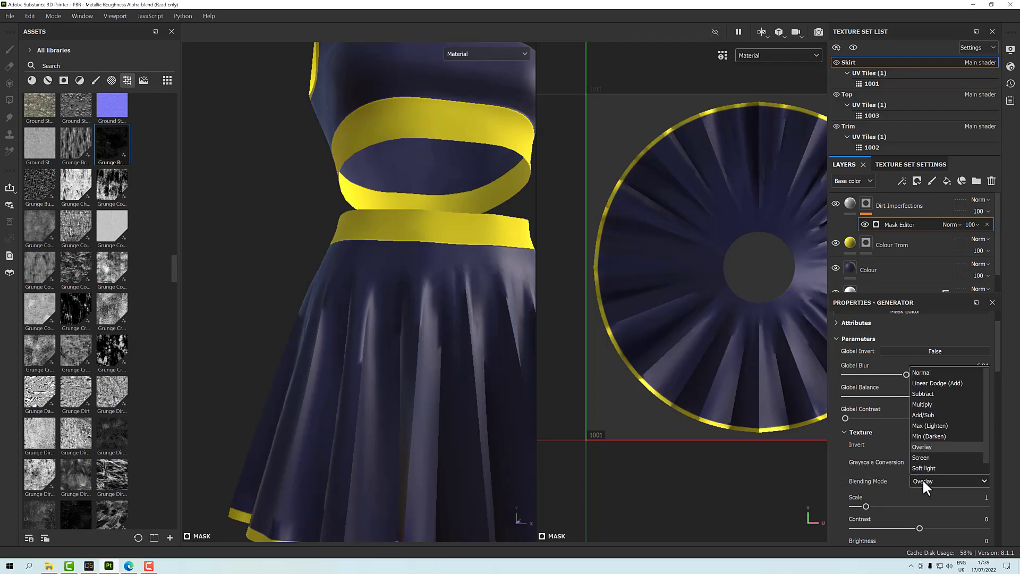
{"action": "left_click", "coordinate": [924, 404]}
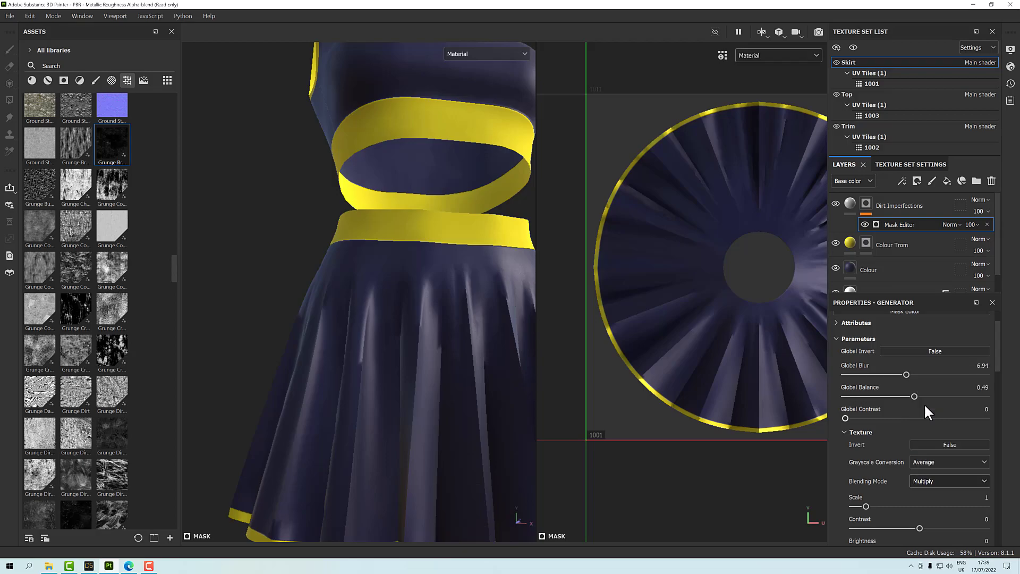
Switch the viewport display from Material to Mask and inspect the dirt mask on the skirt
{"action": "left_click", "coordinate": [486, 52]}
{"action": "scroll", "coordinate": [486, 99], "scroll_direction": "down", "scroll_amount": 3}
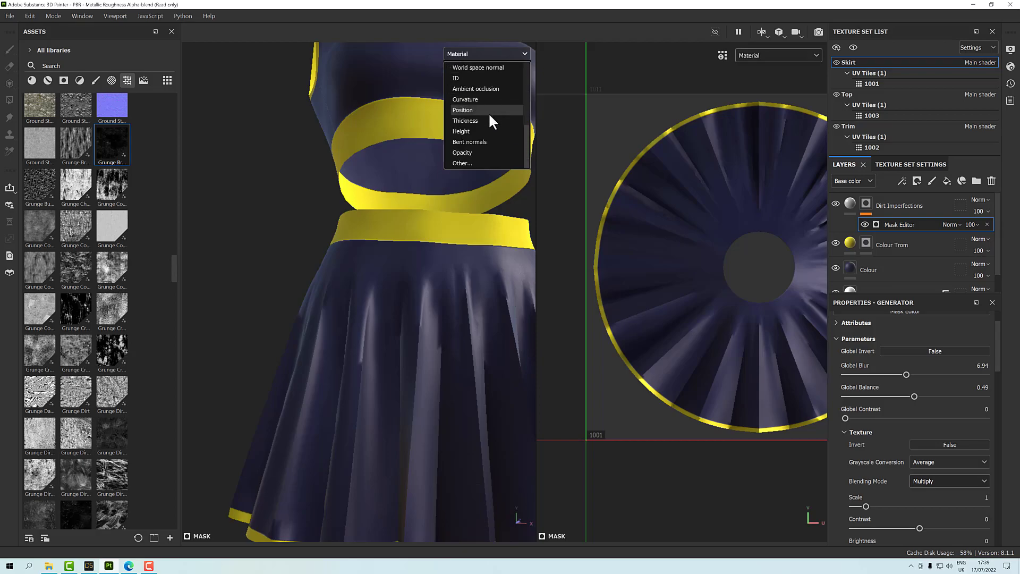
{"action": "scroll", "coordinate": [486, 143], "scroll_direction": "up", "scroll_amount": 3}
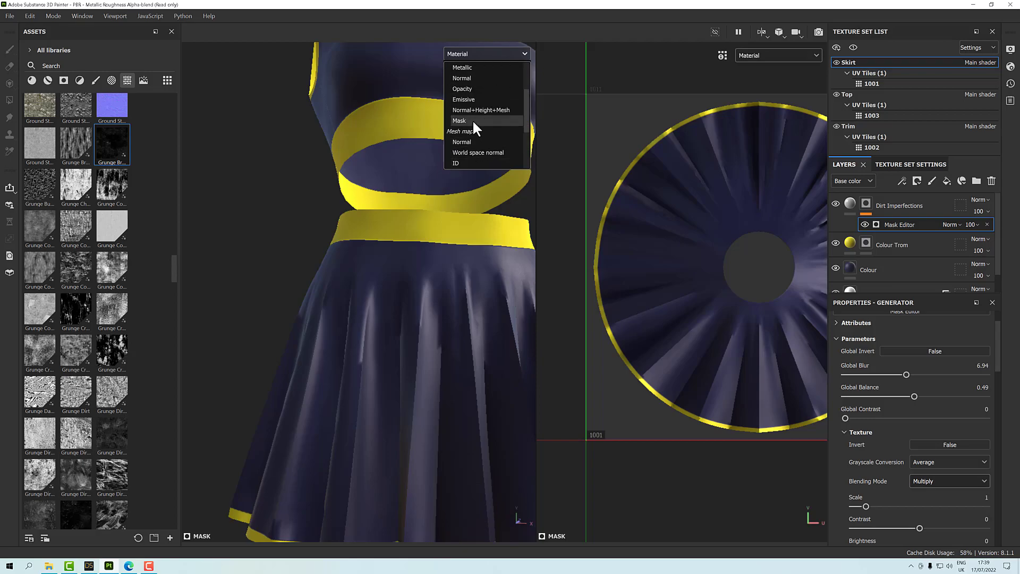
{"action": "left_click", "coordinate": [463, 121]}
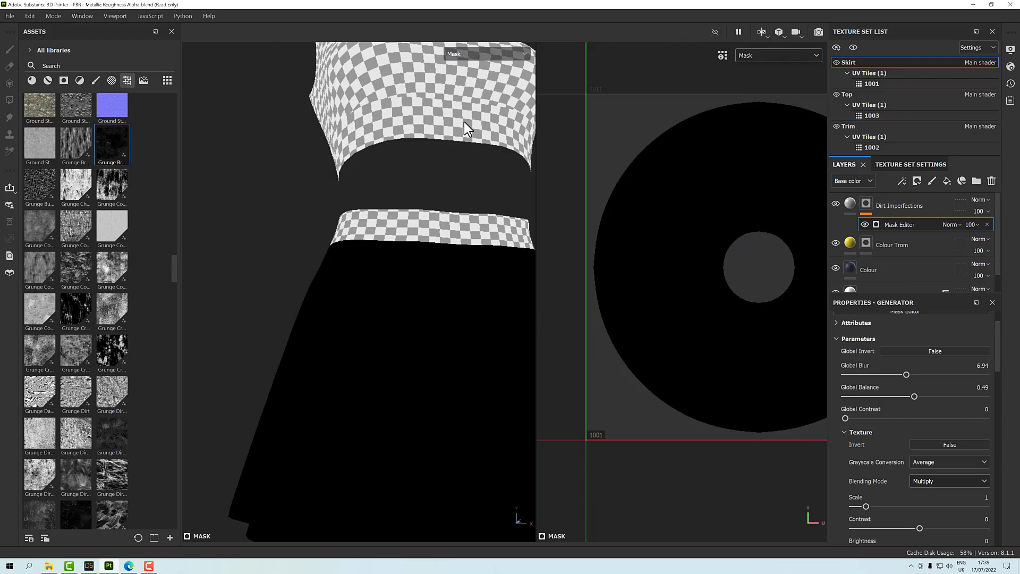
{"action": "scroll", "coordinate": [458, 270], "scroll_direction": "up", "scroll_amount": 3}
{"action": "scroll", "coordinate": [458, 270], "scroll_direction": "down", "scroll_amount": 5}
{"action": "scroll", "coordinate": [453, 295], "scroll_direction": "up", "scroll_amount": 1}
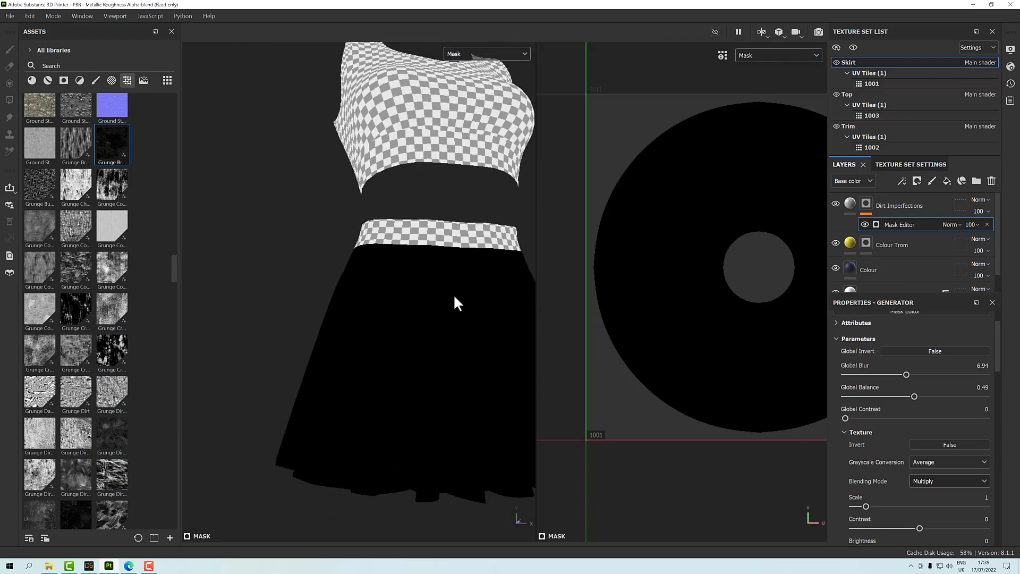
{"action": "mouse_move", "coordinate": [431, 296]}
{"action": "left_mouse_down", "text": "alt"}
{"action": "mouse_move", "coordinate": [511, 305]}
{"action": "mouse_move", "coordinate": [445, 298]}
{"action": "left_mouse_up", "text": "alt"}
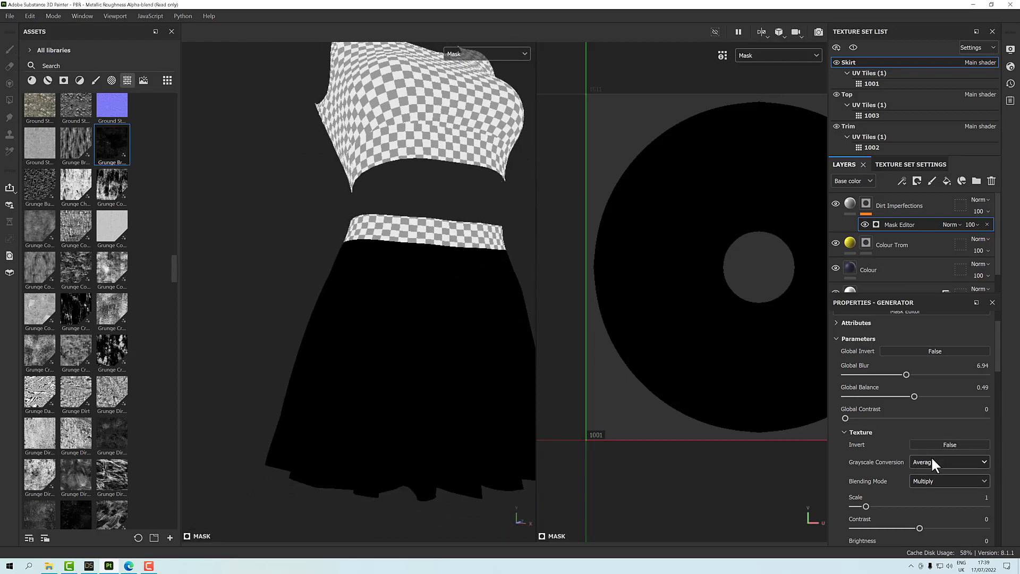
Try Add/Sub as the texture's blending mode, settle on Max (Lighten) and check the mask around the skirt
{"action": "left_click", "coordinate": [927, 482]}
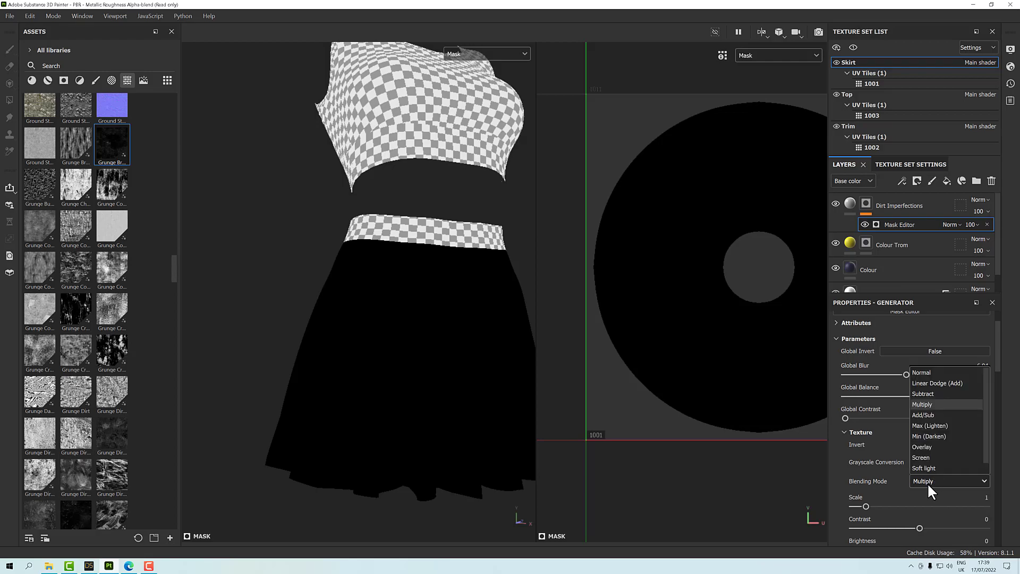
{"action": "left_click", "coordinate": [926, 406]}
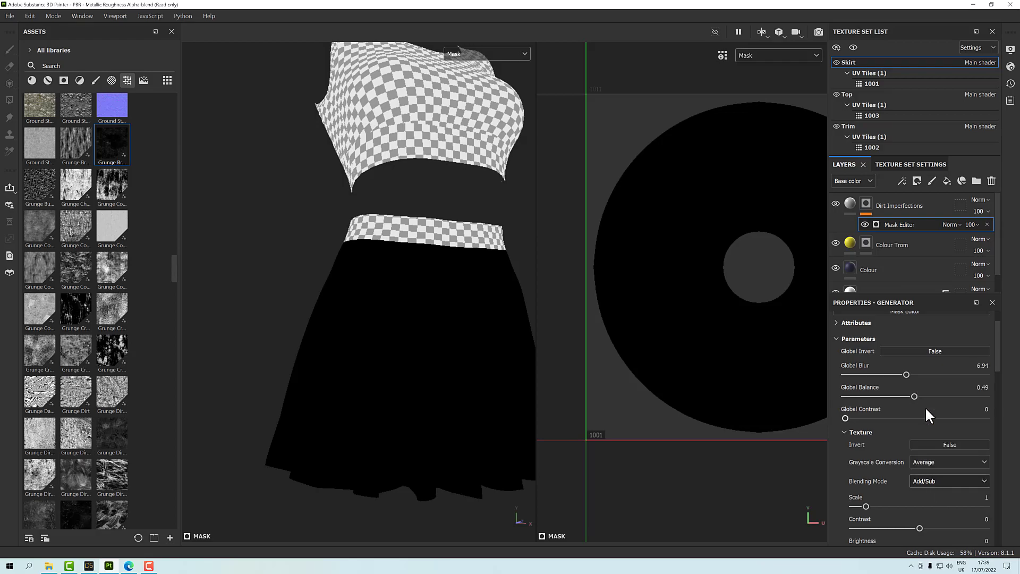
{"action": "left_click", "coordinate": [933, 480]}
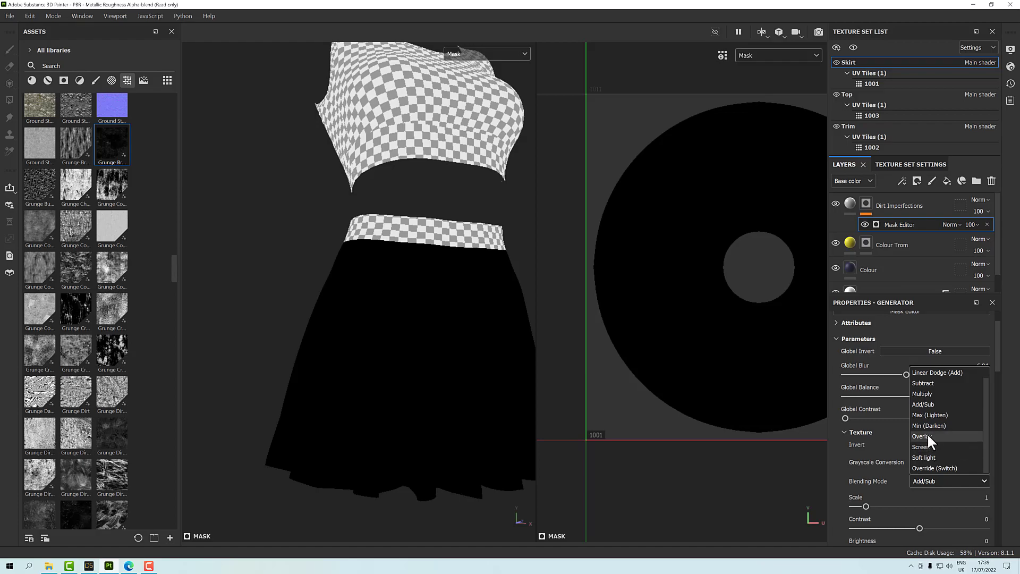
{"action": "left_click", "coordinate": [927, 415]}
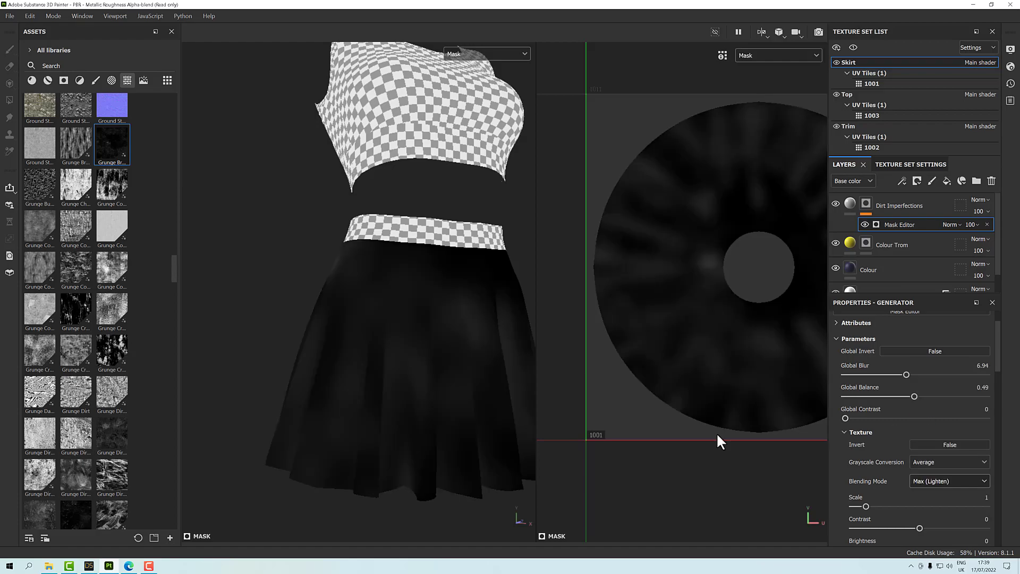
{"action": "mouse_move", "coordinate": [480, 420]}
{"action": "left_mouse_down", "text": "alt"}
{"action": "mouse_move", "coordinate": [436, 389]}
{"action": "mouse_move", "coordinate": [390, 413]}
{"action": "mouse_move", "coordinate": [499, 426]}
{"action": "mouse_move", "coordinate": [546, 396]}
{"action": "mouse_move", "coordinate": [647, 397]}
{"action": "mouse_move", "coordinate": [653, 410]}
{"action": "mouse_move", "coordinate": [469, 409]}
{"action": "left_mouse_up", "text": "alt"}
{"action": "scroll", "coordinate": [468, 400], "scroll_direction": "up", "scroll_amount": 3}
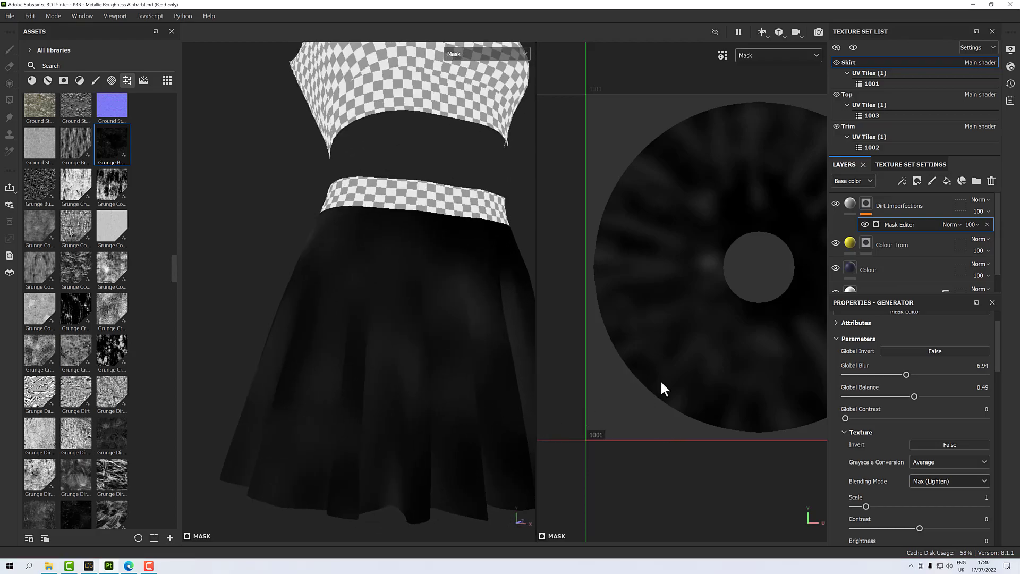
{"action": "left_click_drag", "start_coordinate": [461, 380], "coordinate": [522, 396], "text": "alt"}
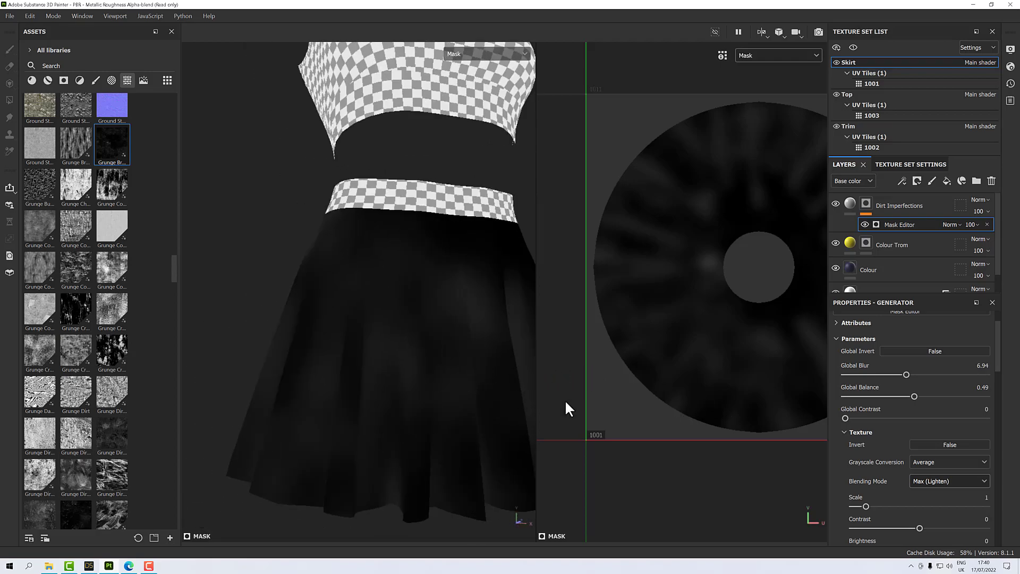
Set the grunge texture's Scale to 9.72, Contrast to 0.01 and Brightness to -0.02
{"action": "scroll", "coordinate": [876, 464], "scroll_direction": "down", "scroll_amount": 2}
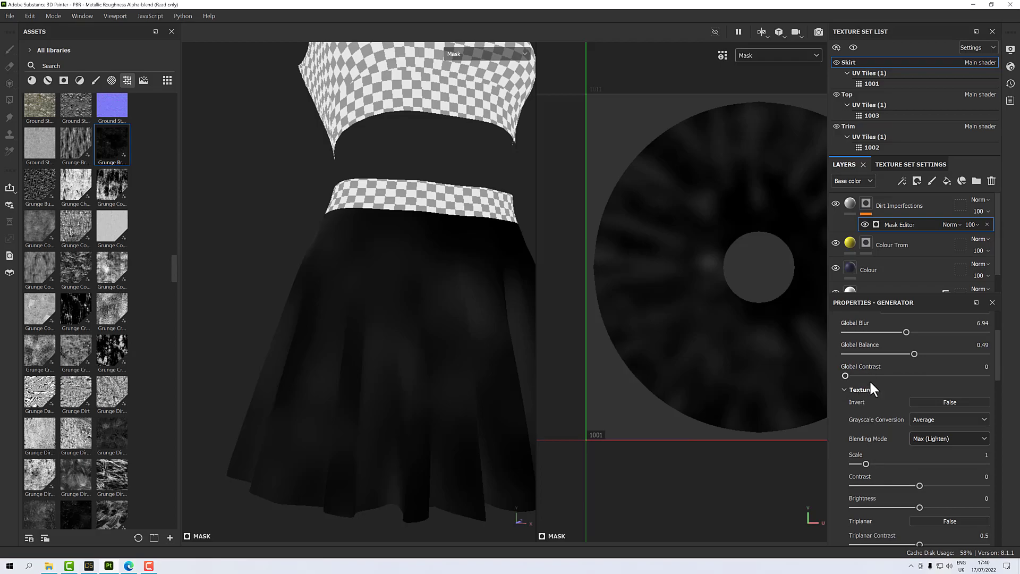
{"action": "scroll", "coordinate": [872, 382], "scroll_direction": "up", "scroll_amount": 3}
{"action": "scroll", "coordinate": [874, 396], "scroll_direction": "down", "scroll_amount": 3}
{"action": "left_click_drag", "start_coordinate": [869, 461], "coordinate": [985, 471]}
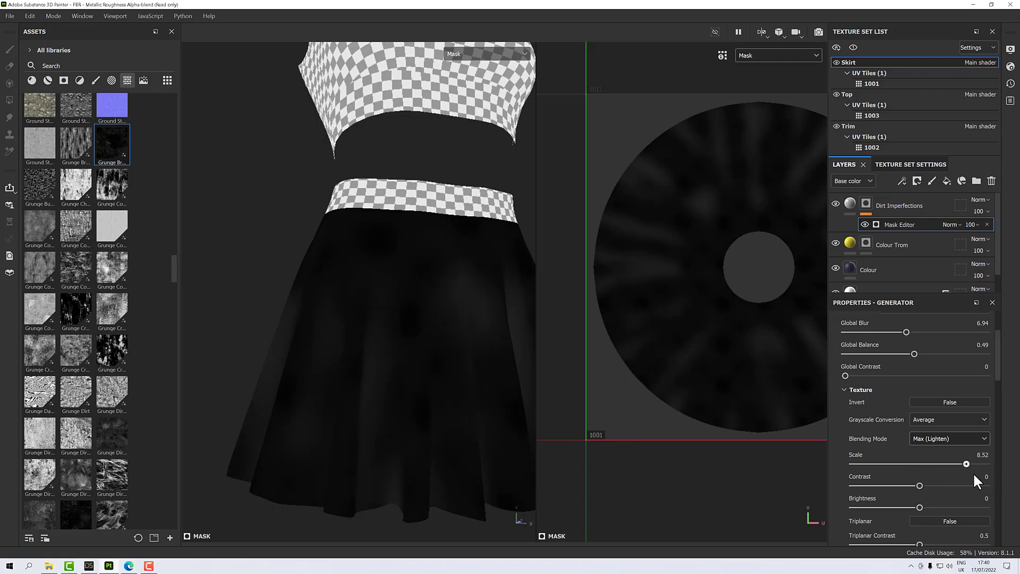
{"action": "mouse_move", "coordinate": [920, 485]}
{"action": "left_mouse_down"}
{"action": "mouse_move", "coordinate": [960, 483]}
{"action": "mouse_move", "coordinate": [900, 484]}
{"action": "mouse_move", "coordinate": [920, 484]}
{"action": "left_mouse_up"}
{"action": "mouse_move", "coordinate": [918, 504]}
{"action": "left_mouse_down"}
{"action": "mouse_move", "coordinate": [928, 503]}
{"action": "mouse_move", "coordinate": [901, 502]}
{"action": "mouse_move", "coordinate": [917, 506]}
{"action": "left_mouse_up"}
{"action": "scroll", "coordinate": [712, 351], "scroll_direction": "down", "scroll_amount": 2}
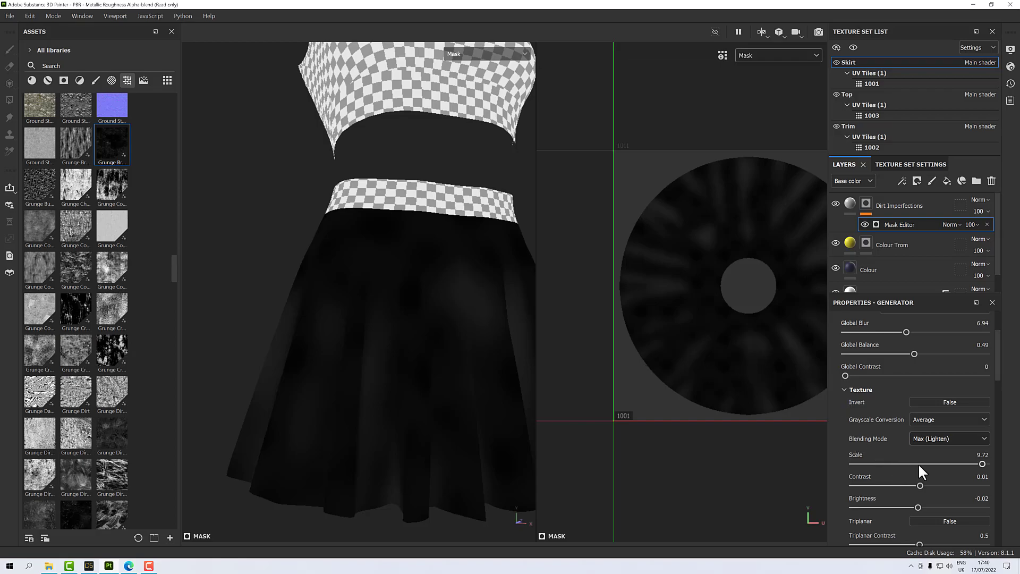
Set the grunge texture's Scale to 3.77, collapse its Texture settings and check the mask on the skirt
{"action": "left_click_drag", "start_coordinate": [956, 464], "coordinate": [905, 470]}
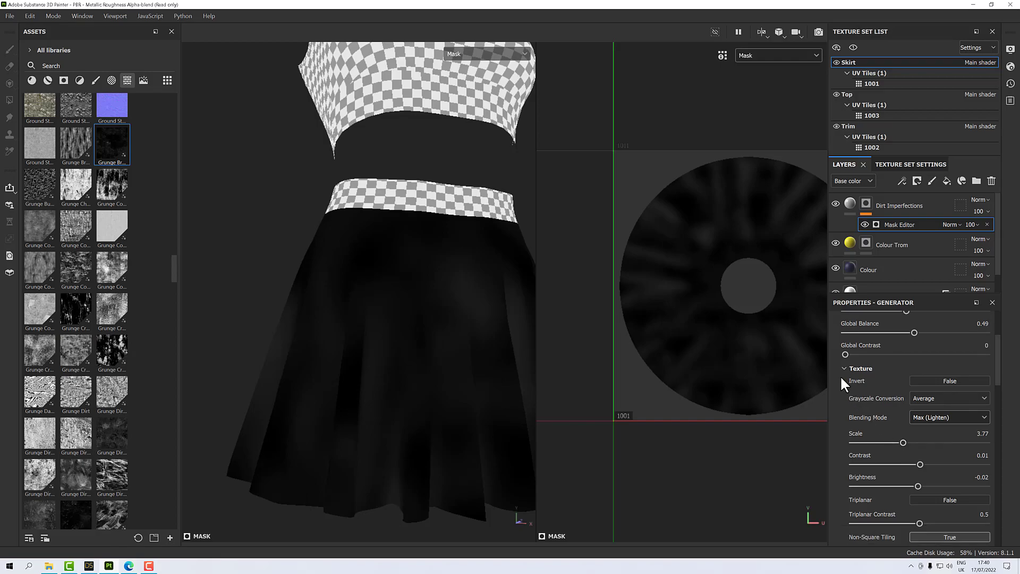
{"action": "left_click", "coordinate": [844, 368]}
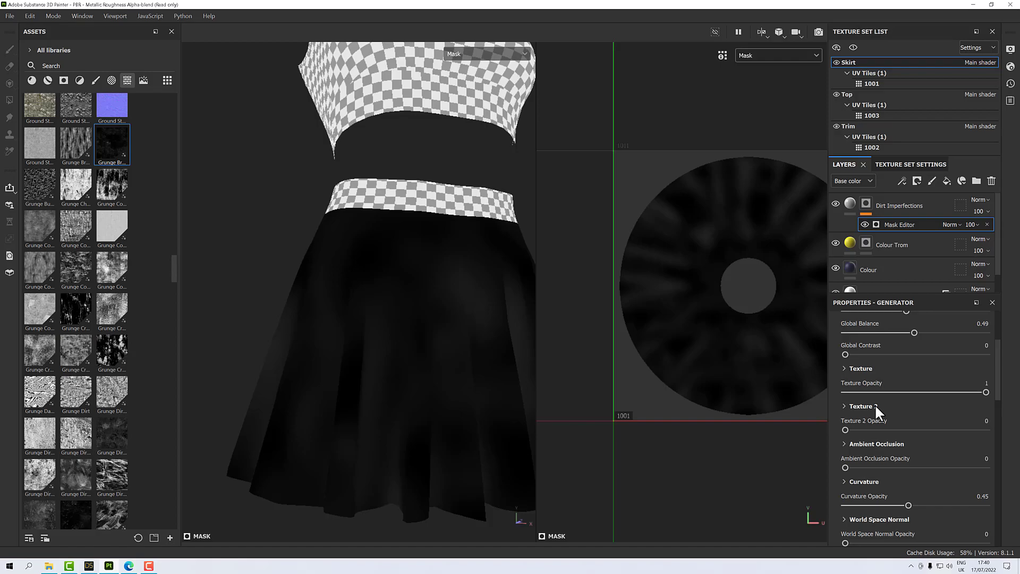
{"action": "scroll", "coordinate": [384, 387], "scroll_direction": "down", "scroll_amount": 2}
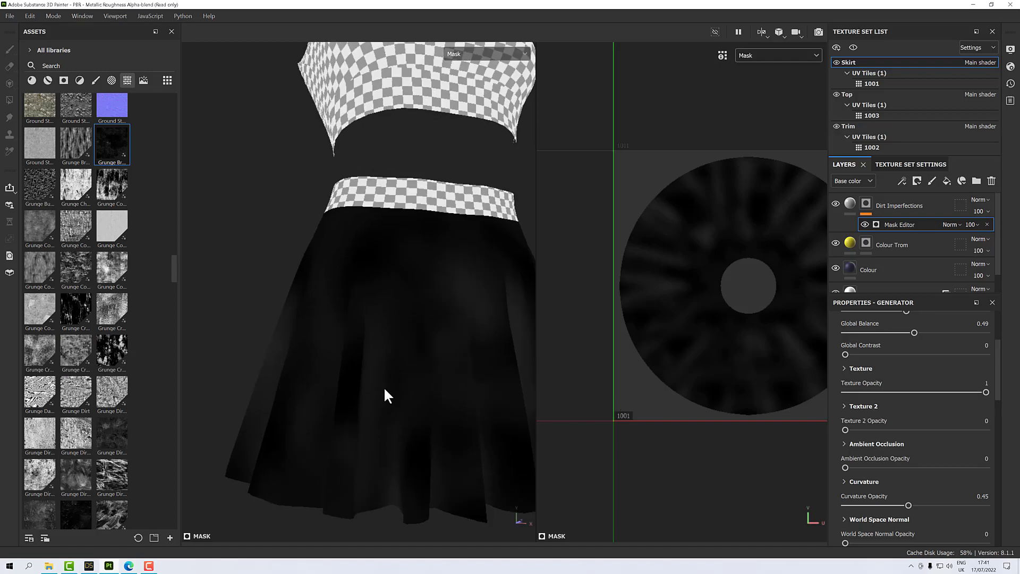
{"action": "scroll", "coordinate": [383, 387], "scroll_direction": "up", "scroll_amount": 5}
{"action": "scroll", "coordinate": [383, 387], "scroll_direction": "down", "scroll_amount": 6}
{"action": "scroll", "coordinate": [385, 390], "scroll_direction": "up", "scroll_amount": 1}
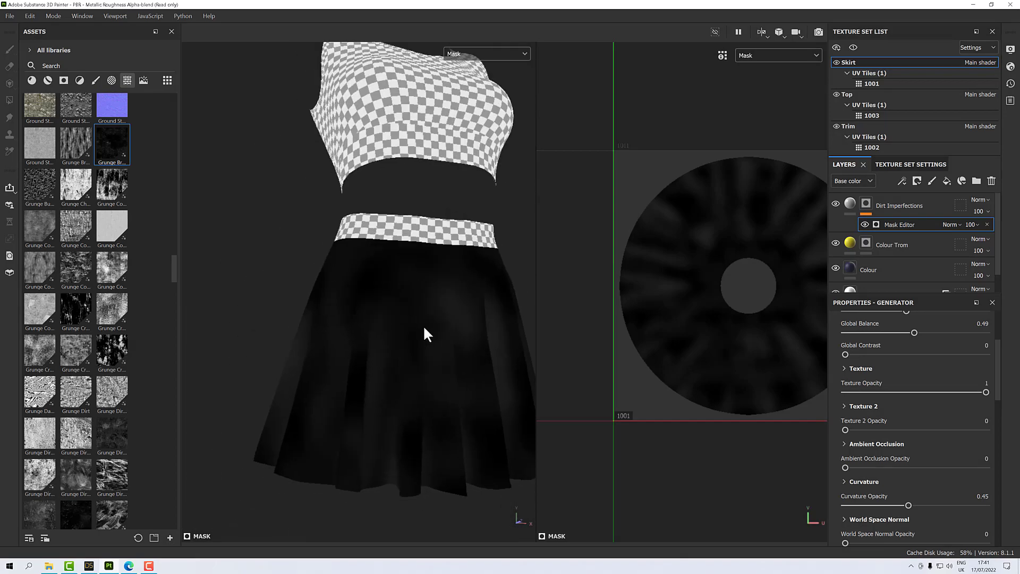
Switch the viewport display from Mask to Material and view the outfit's front
{"action": "left_click", "coordinate": [475, 54]}
{"action": "scroll", "coordinate": [485, 78], "scroll_direction": "up", "scroll_amount": 5}
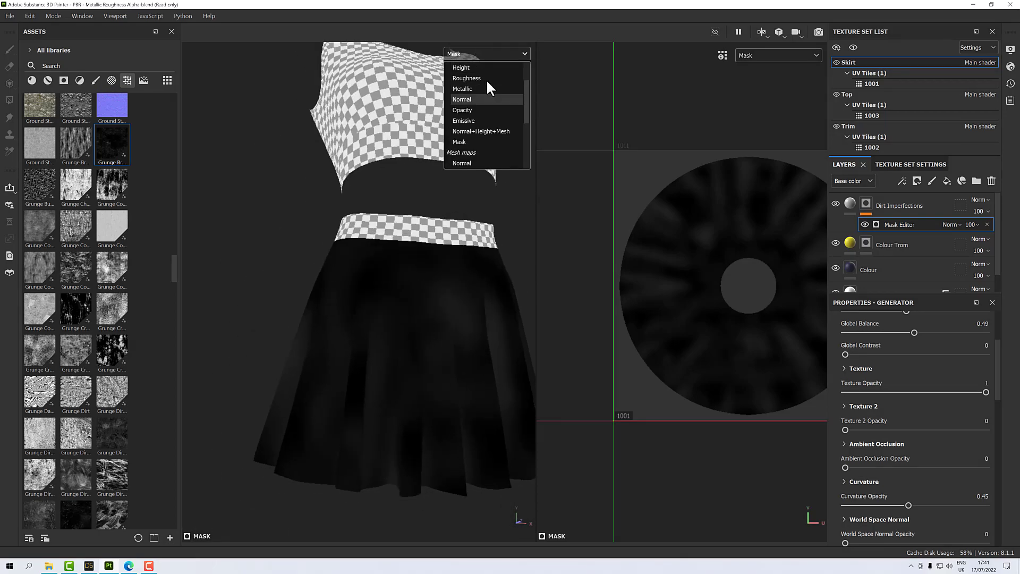
{"action": "left_click", "coordinate": [474, 79]}
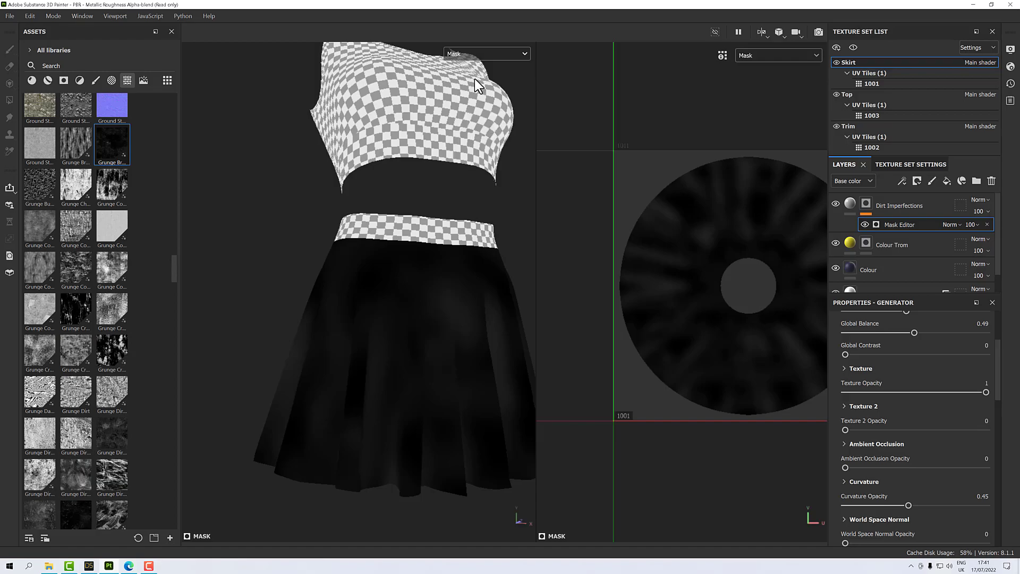
{"action": "left_click_drag", "start_coordinate": [447, 299], "coordinate": [417, 289], "text": "alt"}
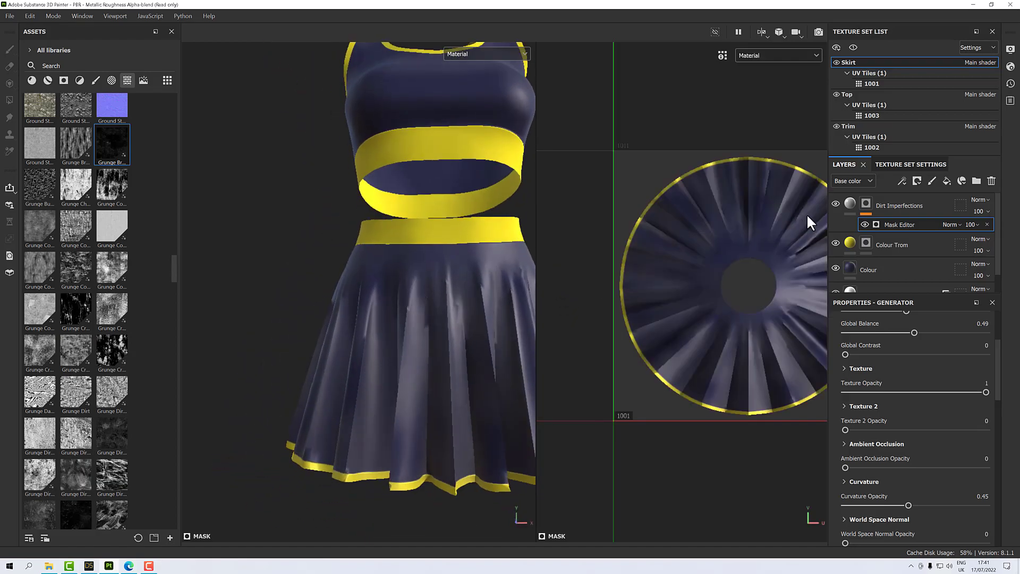
Set the Dirt Imperfections layer's base colour to dark navy 101124, starting from the navy swatch and lowering its value to 0.140
{"action": "left_click", "coordinate": [850, 206]}
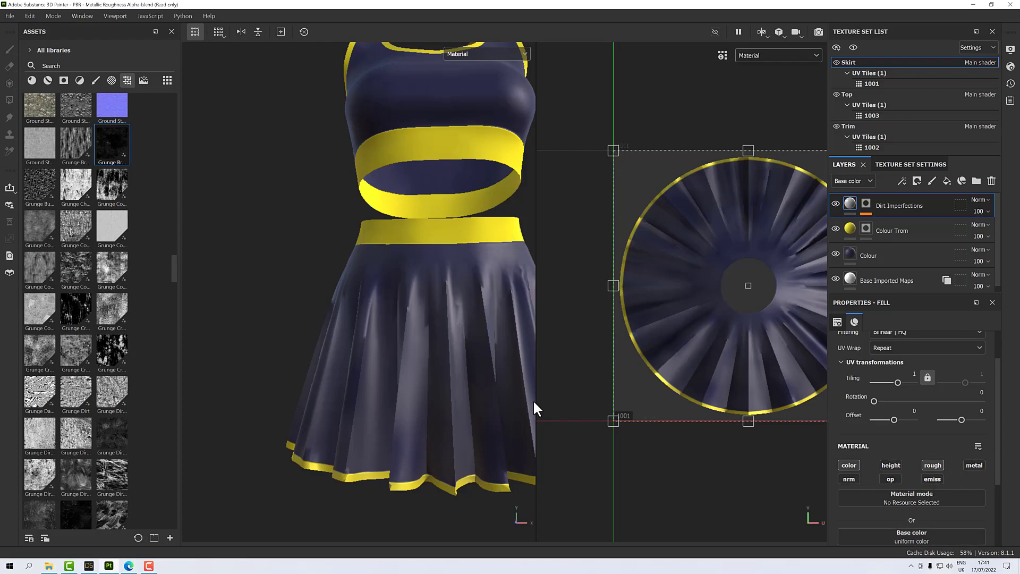
{"action": "scroll", "coordinate": [533, 402], "scroll_direction": "up", "scroll_amount": 3}
{"action": "scroll", "coordinate": [483, 380], "scroll_direction": "up", "scroll_amount": 2}
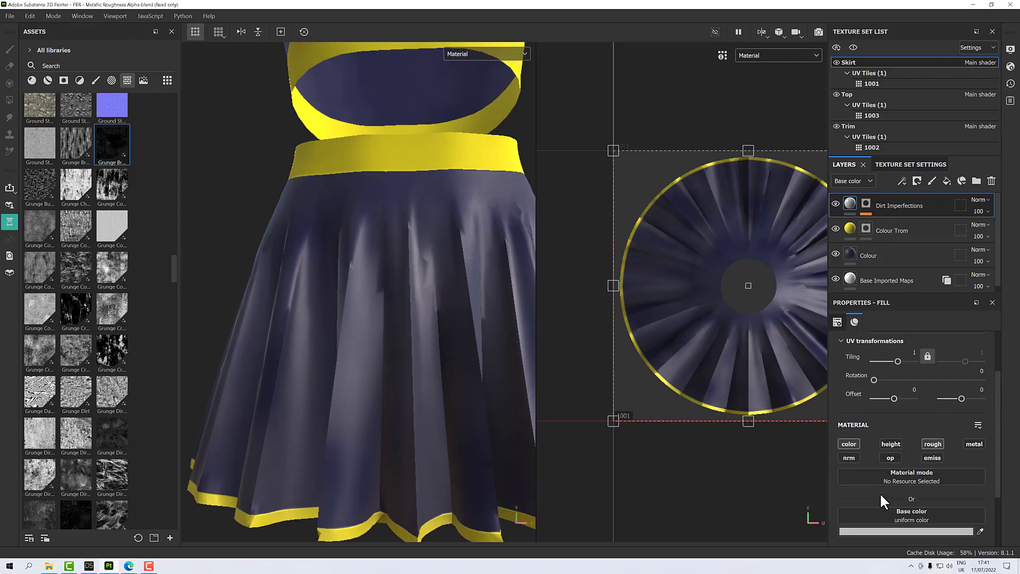
{"action": "scroll", "coordinate": [871, 501], "scroll_direction": "down", "scroll_amount": 2}
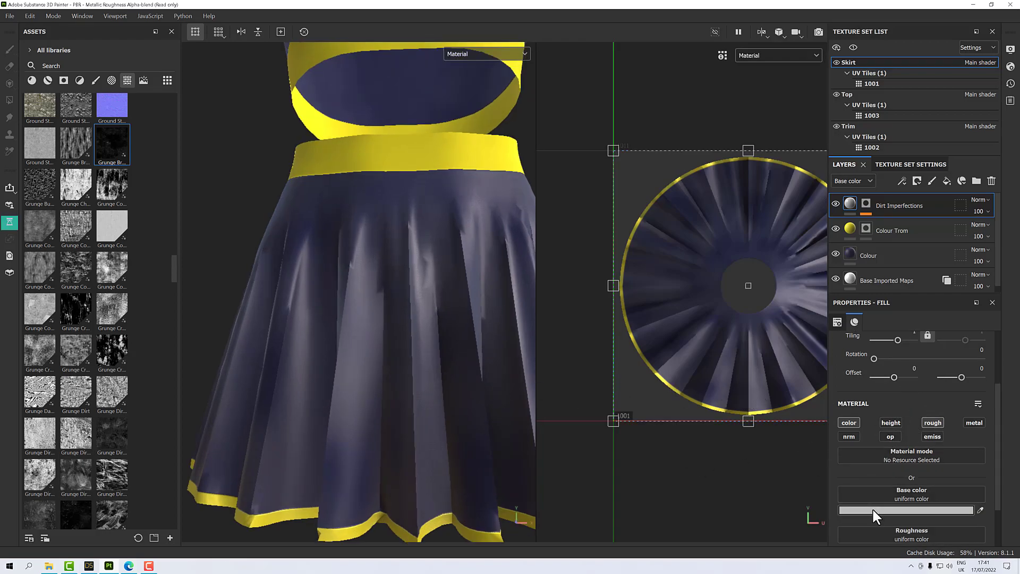
{"action": "left_click", "coordinate": [872, 509]}
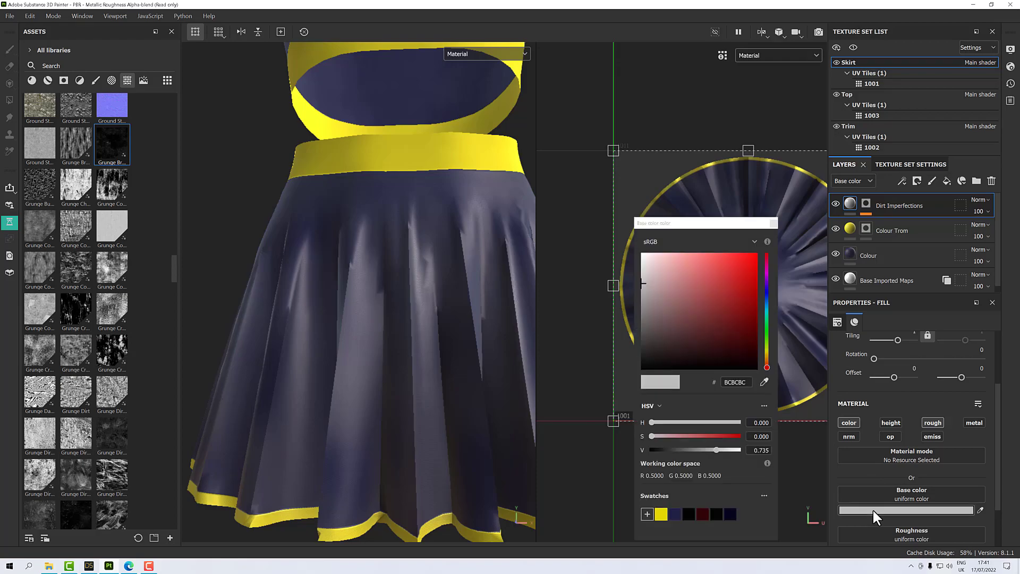
{"action": "left_click", "coordinate": [676, 513]}
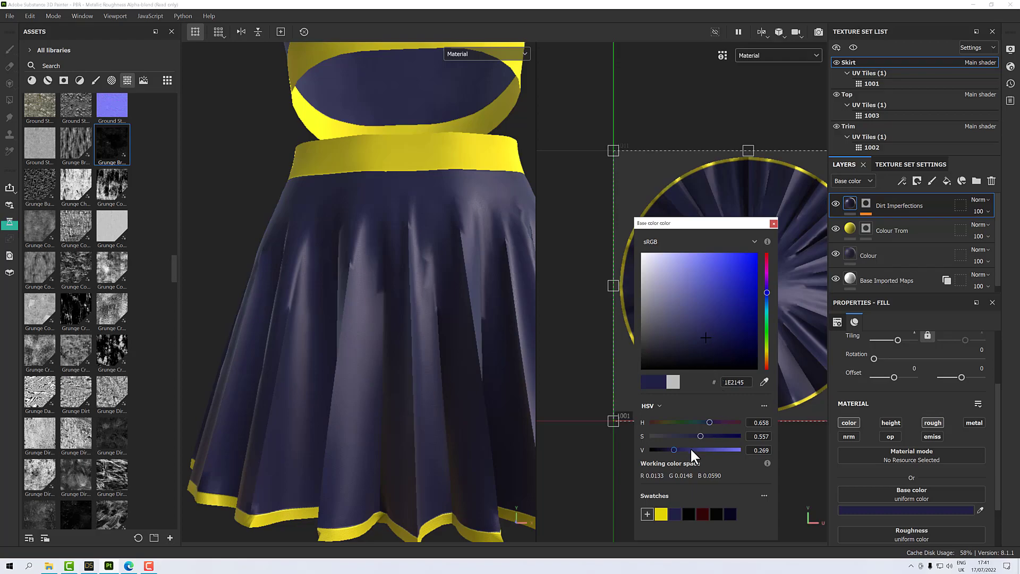
{"action": "left_click_drag", "start_coordinate": [671, 448], "coordinate": [663, 448]}
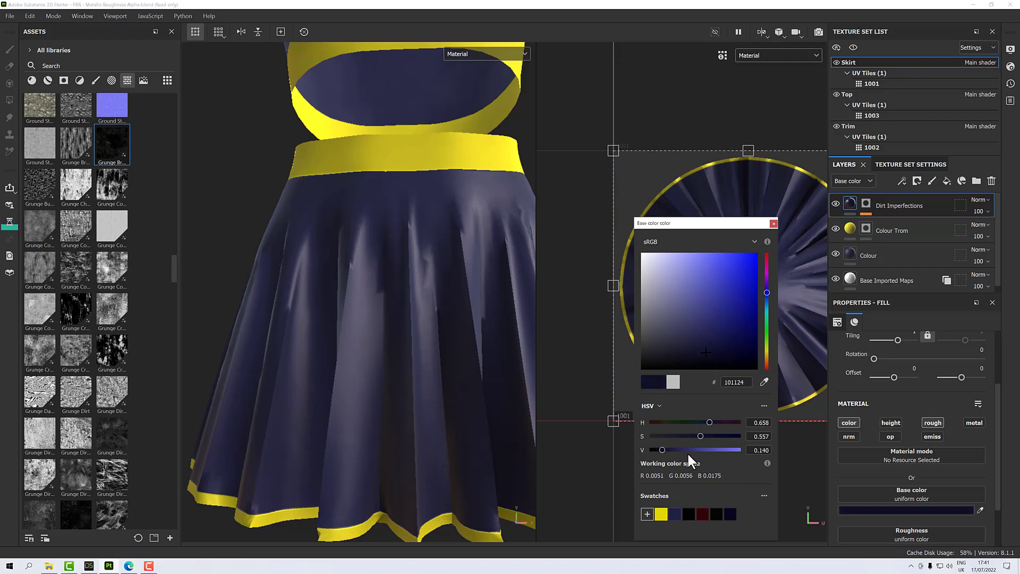
{"action": "left_click", "coordinate": [773, 222]}
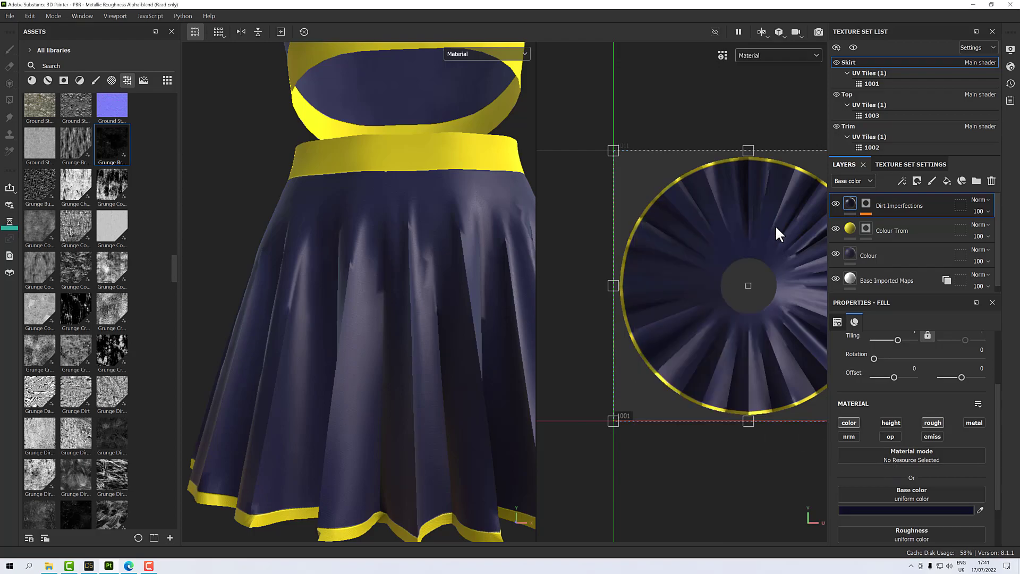
Display the Roughness channel and try roughness values of 0.2939 and 0.4245 on the Dirt Imperfections layer
{"action": "left_click", "coordinate": [493, 53]}
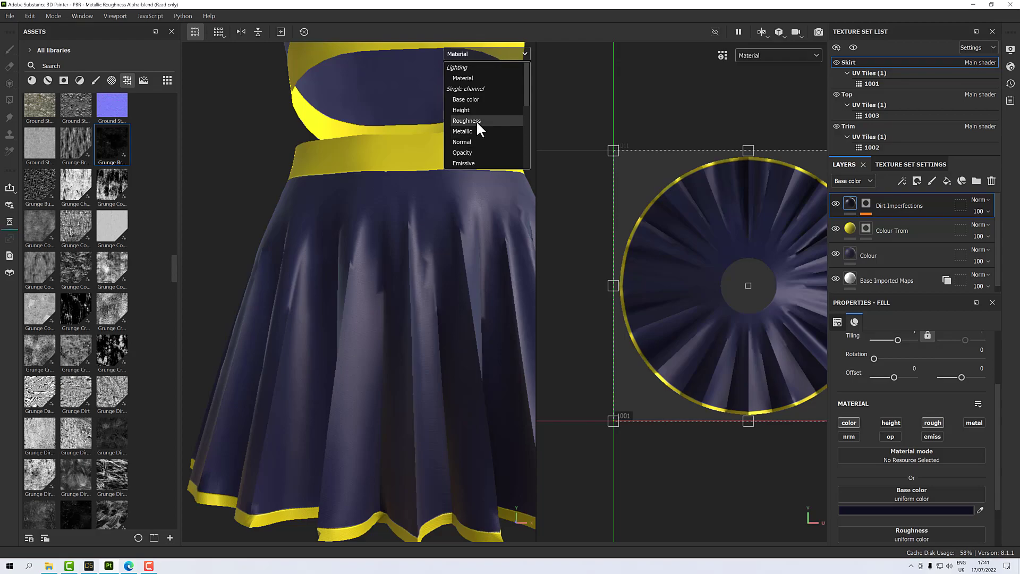
{"action": "left_click", "coordinate": [476, 120]}
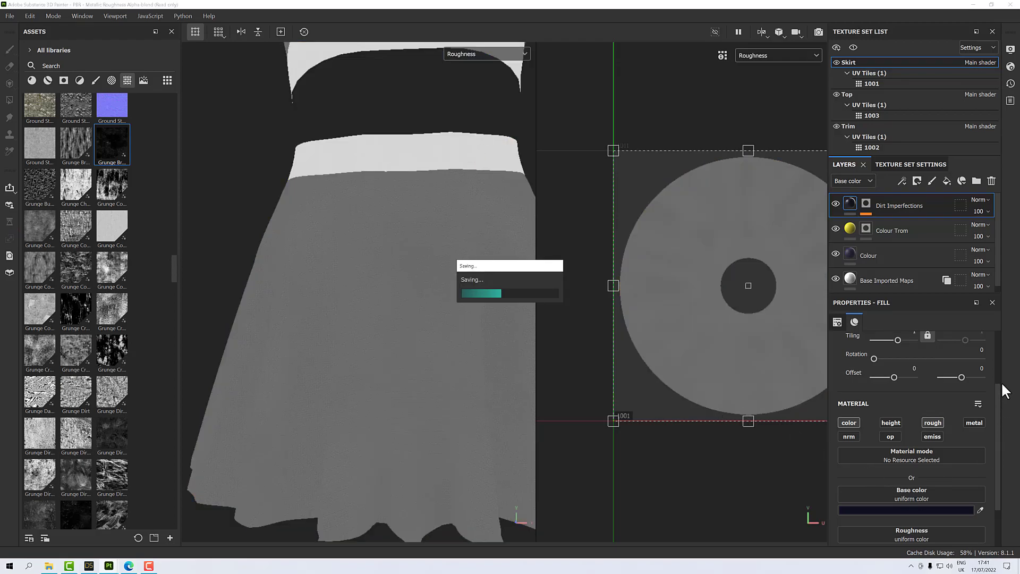
{"action": "left_click_drag", "start_coordinate": [998, 389], "coordinate": [996, 425]}
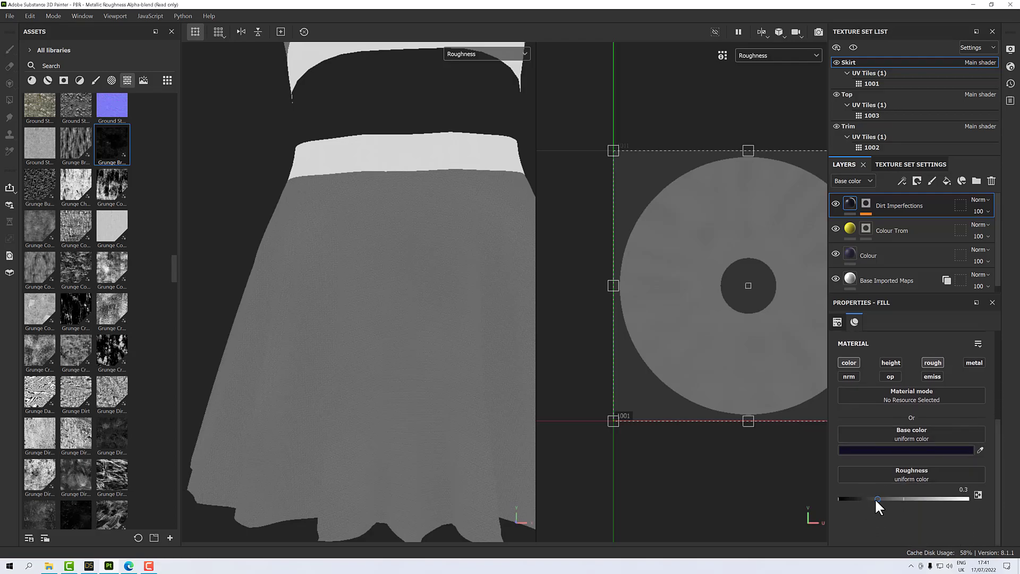
{"action": "mouse_move", "coordinate": [877, 497]}
{"action": "left_mouse_down"}
{"action": "mouse_move", "coordinate": [820, 494]}
{"action": "mouse_move", "coordinate": [936, 505]}
{"action": "mouse_move", "coordinate": [875, 508]}
{"action": "left_mouse_up"}
{"action": "scroll", "coordinate": [455, 412], "scroll_direction": "up", "scroll_amount": 5}
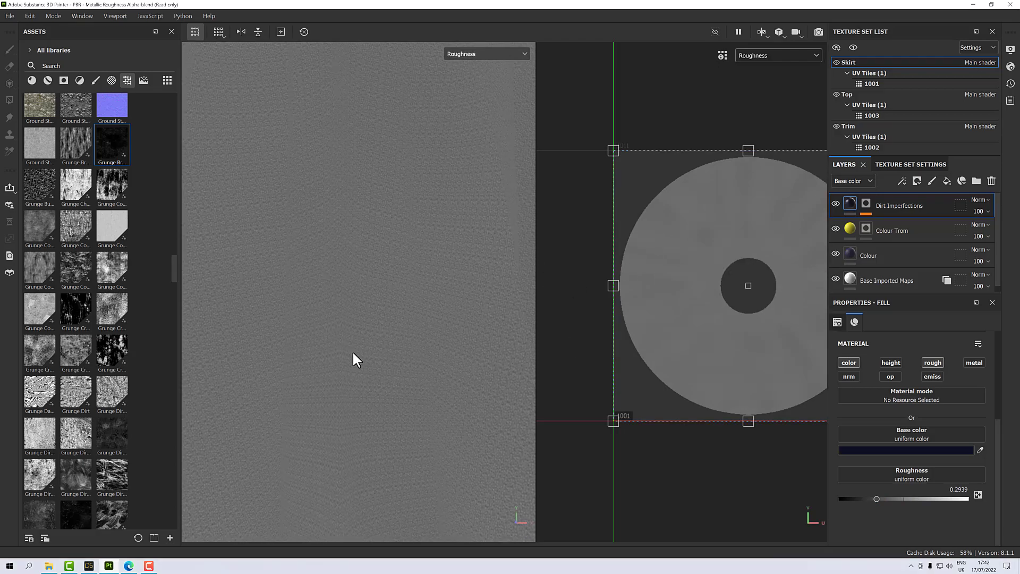
{"action": "left_click_drag", "start_coordinate": [879, 500], "coordinate": [894, 499]}
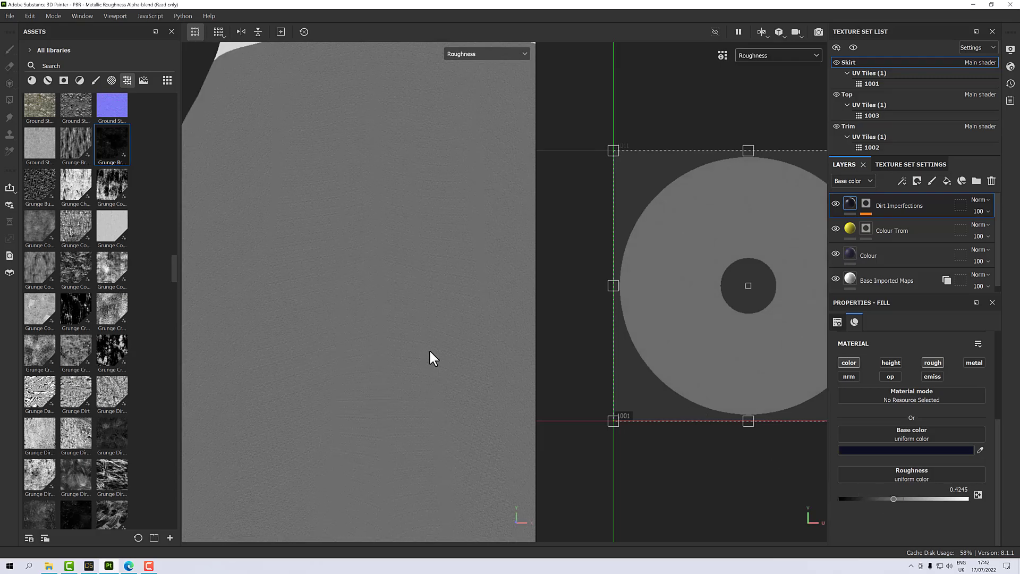
Raise the dirt layer's roughness to 0.6776 and inspect the roughness variation around the skirt
{"action": "scroll", "coordinate": [429, 351], "scroll_direction": "down", "scroll_amount": 6}
{"action": "scroll", "coordinate": [429, 352], "scroll_direction": "up", "scroll_amount": 2}
{"action": "left_click_drag", "start_coordinate": [894, 498], "coordinate": [996, 502]}
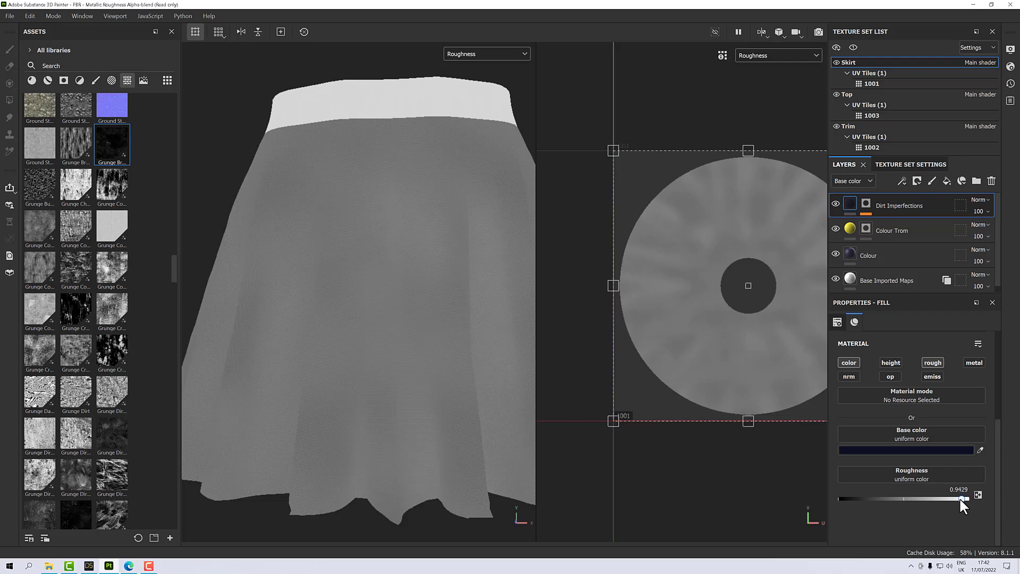
{"action": "left_click_drag", "start_coordinate": [933, 499], "coordinate": [926, 499]}
{"action": "scroll", "coordinate": [488, 324], "scroll_direction": "up", "scroll_amount": 3}
{"action": "scroll", "coordinate": [483, 324], "scroll_direction": "down", "scroll_amount": 6}
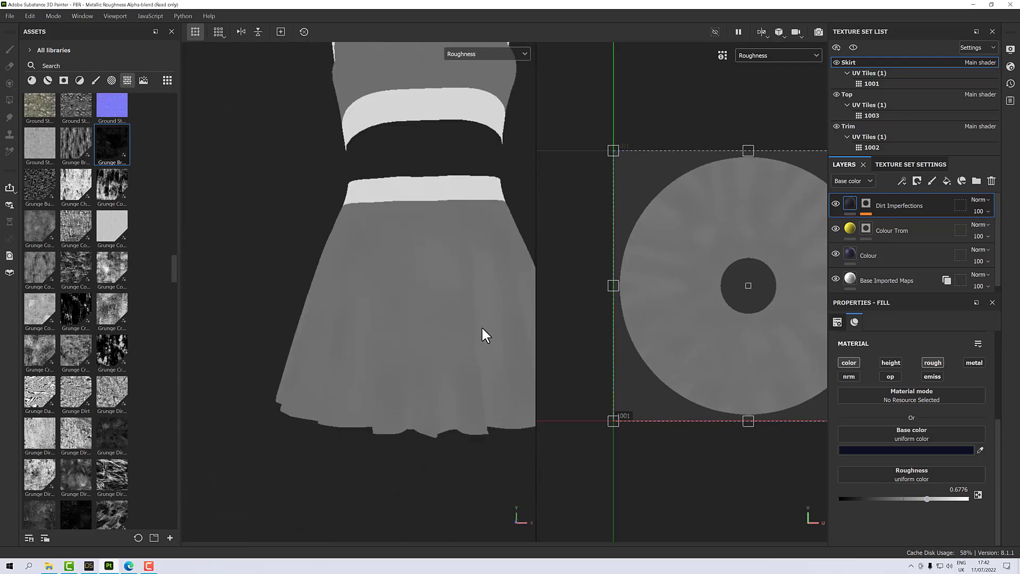
{"action": "right_click", "coordinate": [482, 327]}
{"action": "left_click_drag", "start_coordinate": [426, 291], "coordinate": [585, 329], "text": "alt"}
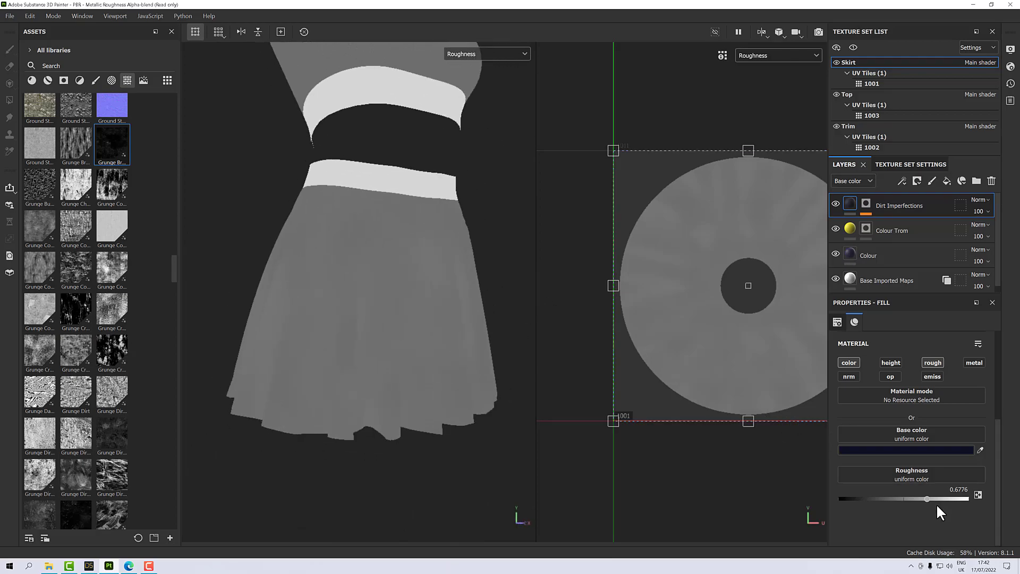
Return the viewport display to Material and inspect the skirt's shading from the front and side
{"action": "left_click", "coordinate": [505, 55]}
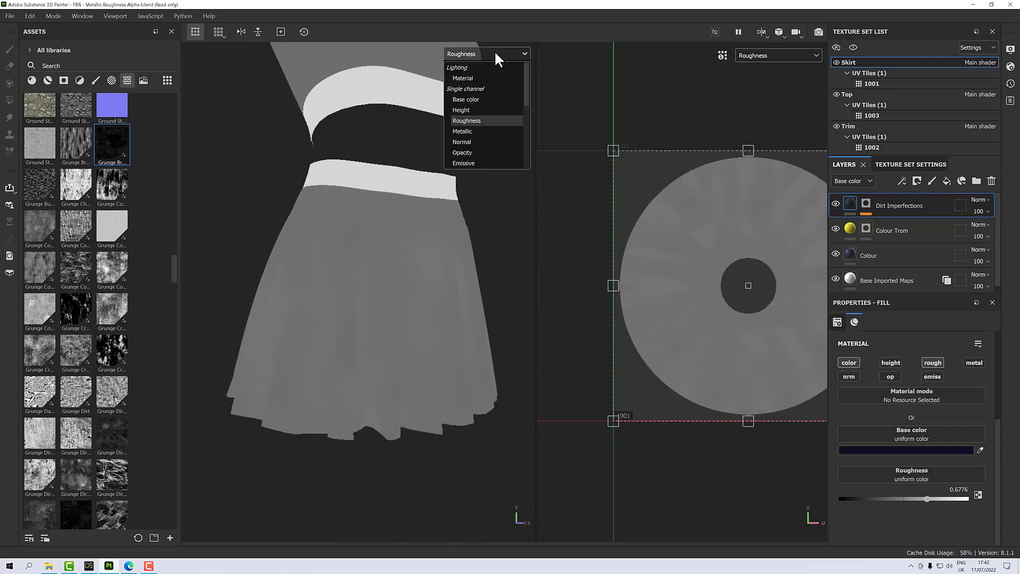
{"action": "left_click", "coordinate": [485, 77]}
{"action": "left_click_drag", "start_coordinate": [509, 225], "coordinate": [446, 230], "text": "alt"}
{"action": "scroll", "coordinate": [460, 237], "scroll_direction": "up", "scroll_amount": 5}
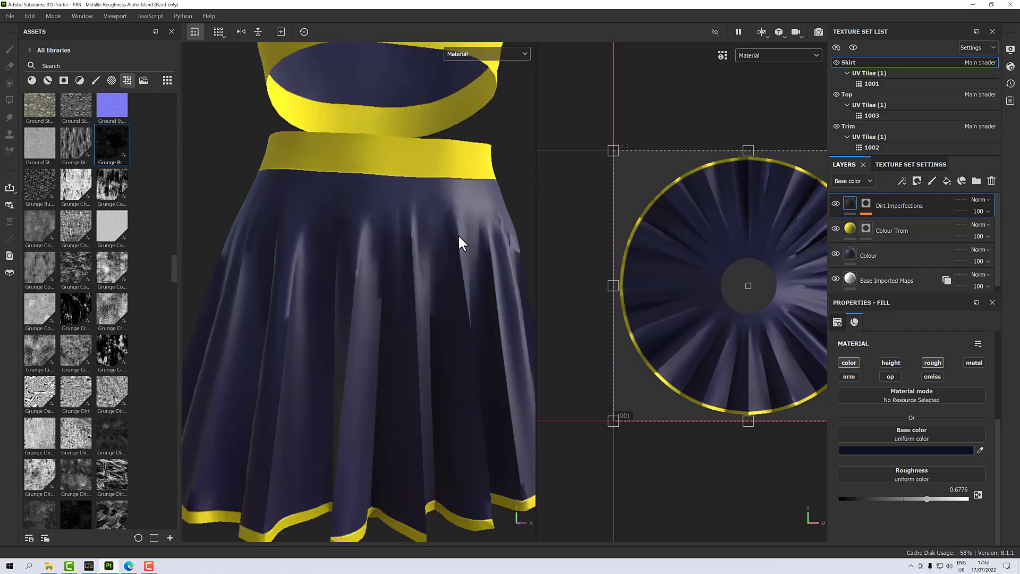
{"action": "scroll", "coordinate": [459, 234], "scroll_direction": "down", "scroll_amount": 5}
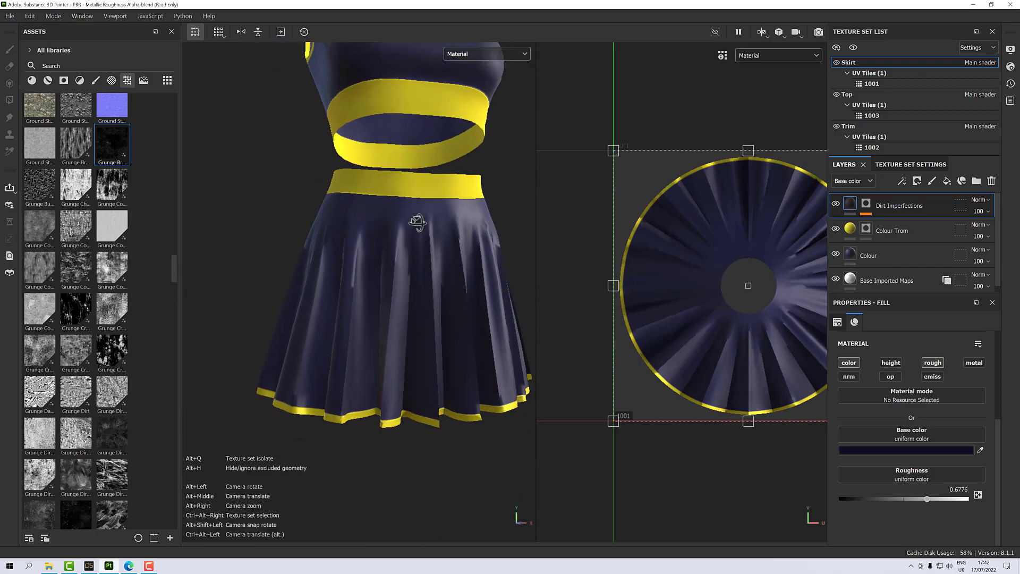
{"action": "left_click_drag", "start_coordinate": [419, 223], "coordinate": [326, 221], "text": "alt"}
{"action": "left_click_drag", "start_coordinate": [390, 221], "coordinate": [369, 234], "text": "alt"}
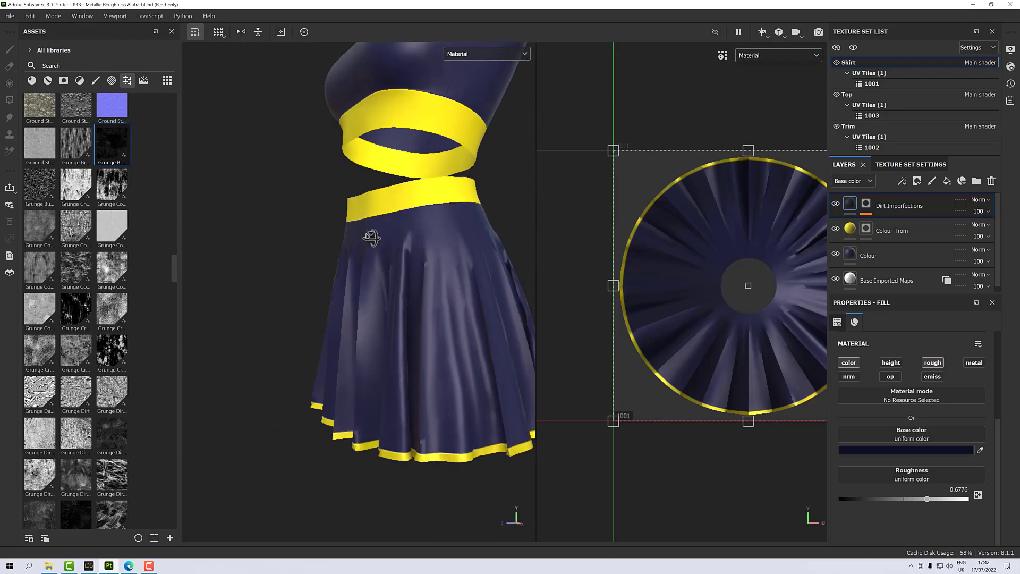
Toggle the Dirt Imperfections layer's visibility to compare the skirt with and without it
{"action": "left_click", "coordinate": [835, 203]}
{"action": "left_click", "coordinate": [835, 203]}
{"action": "left_click", "coordinate": [836, 203]}
{"action": "left_click", "coordinate": [835, 203]}
{"action": "scroll", "coordinate": [409, 220], "scroll_direction": "up", "scroll_amount": 2}
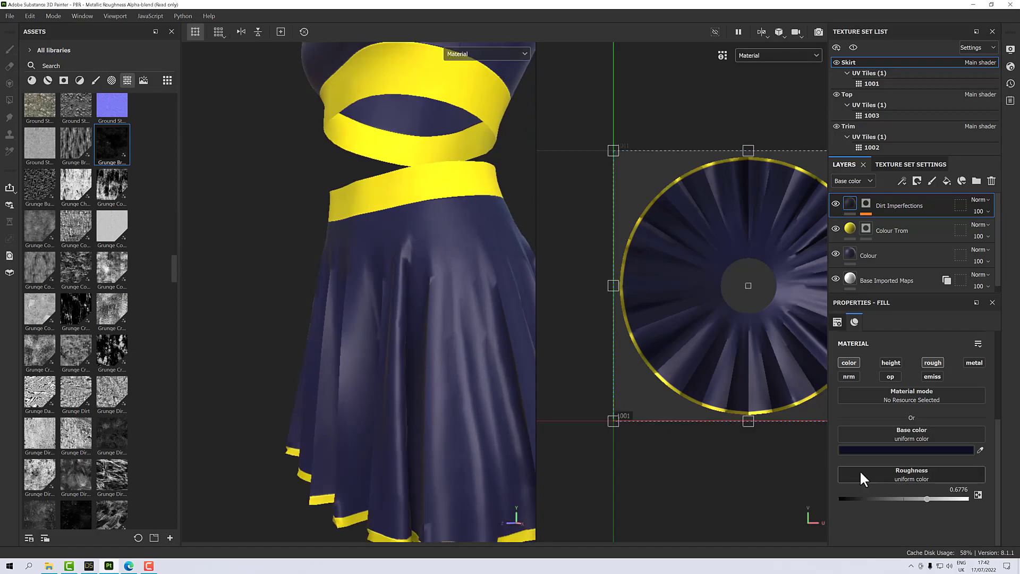
Darken the dirt layer's base colour to 090913 by lowering its value to 0.076
{"action": "left_click", "coordinate": [889, 451]}
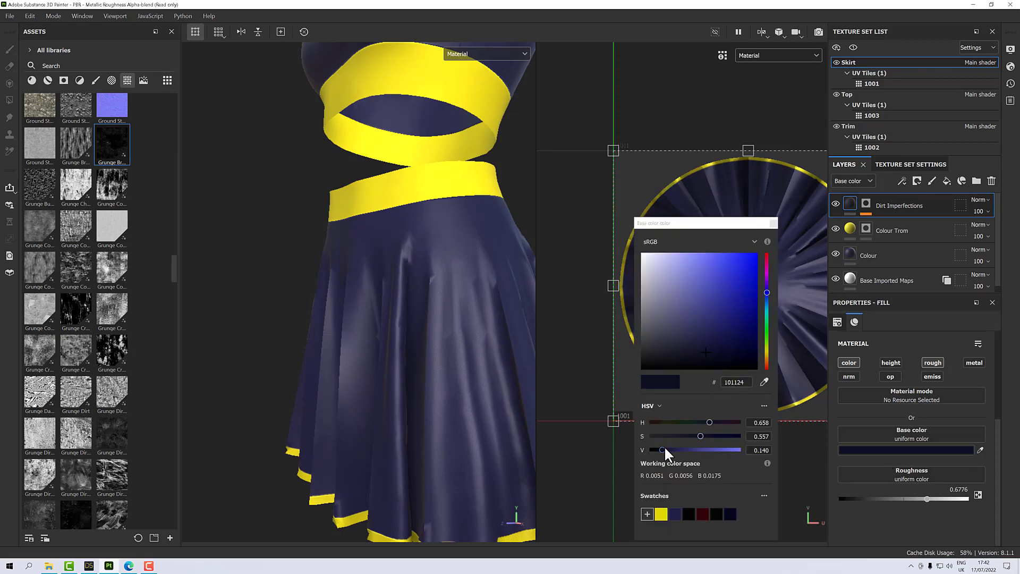
{"action": "left_click_drag", "start_coordinate": [662, 451], "coordinate": [656, 451]}
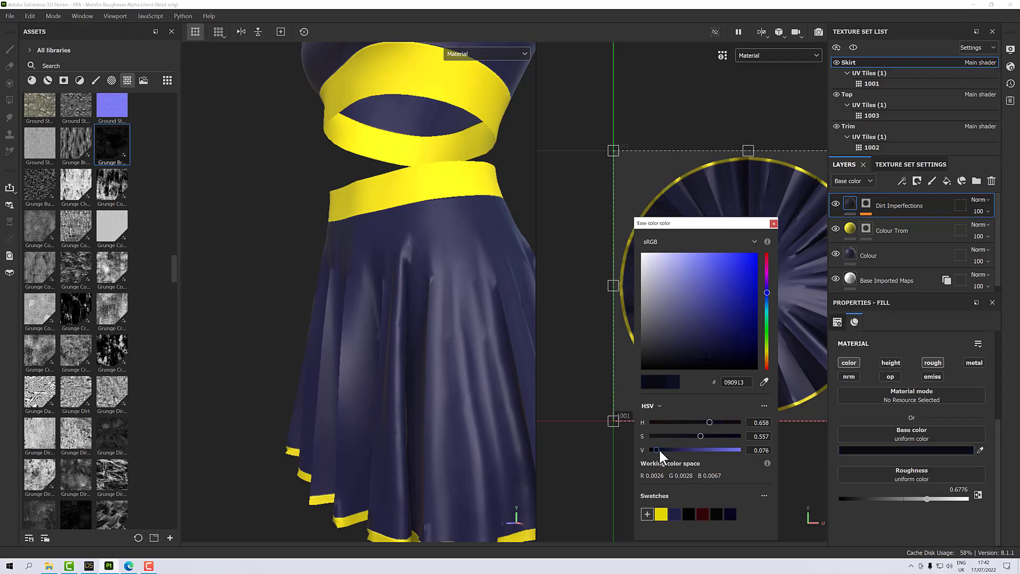
{"action": "left_click", "coordinate": [773, 223]}
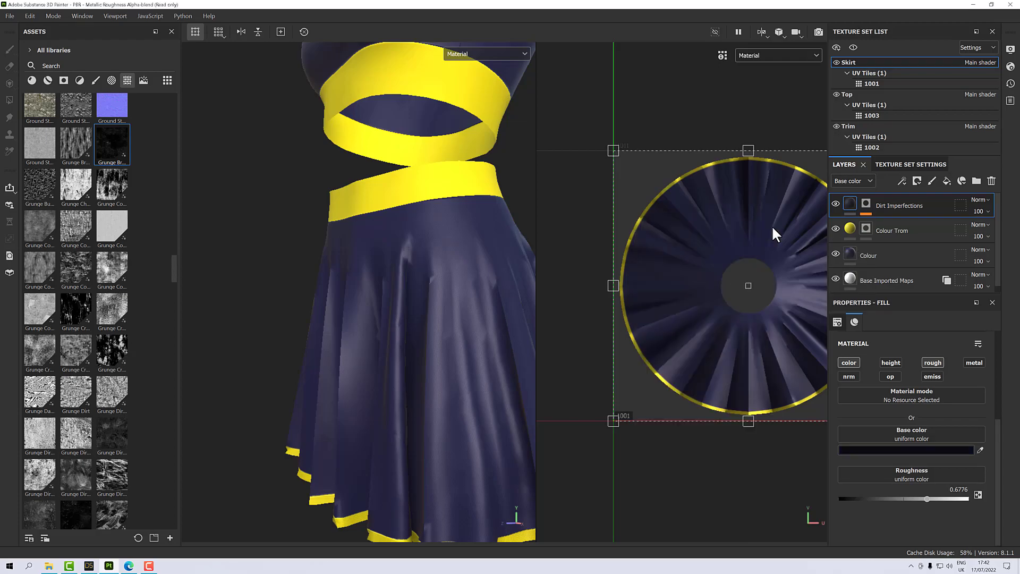
Try the dirt layer's roughness at the extremes of 1 and 0 while examining the skirt's side up close
{"action": "left_click", "coordinate": [927, 496]}
{"action": "left_click_drag", "start_coordinate": [447, 357], "coordinate": [570, 343], "text": "alt"}
{"action": "scroll", "coordinate": [428, 355], "scroll_direction": "up", "scroll_amount": 3}
{"action": "scroll", "coordinate": [413, 363], "scroll_direction": "down", "scroll_amount": 3}
{"action": "left_click_drag", "start_coordinate": [211, 319], "coordinate": [371, 387], "text": "alt"}
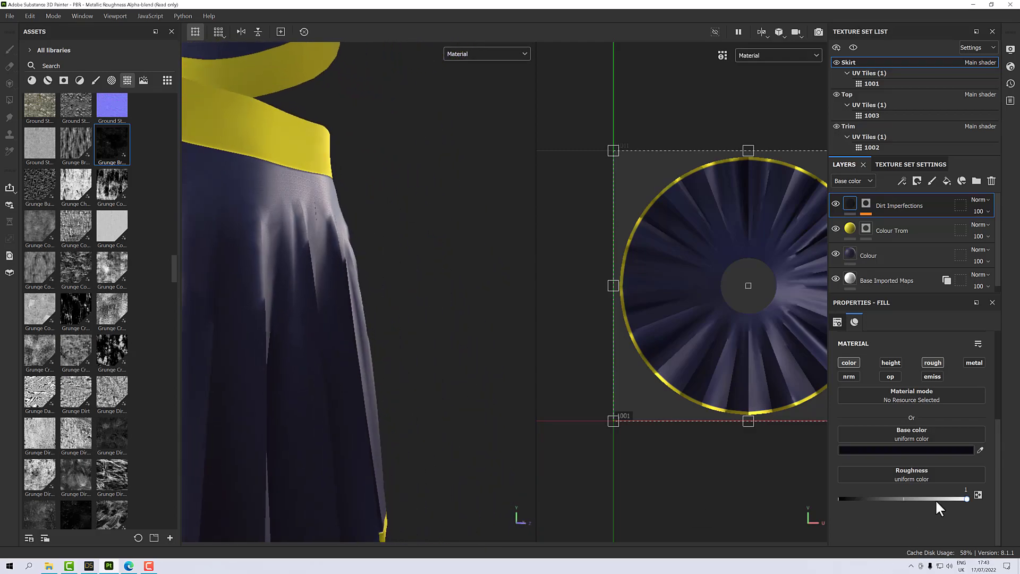
{"action": "left_click_drag", "start_coordinate": [966, 499], "coordinate": [766, 486]}
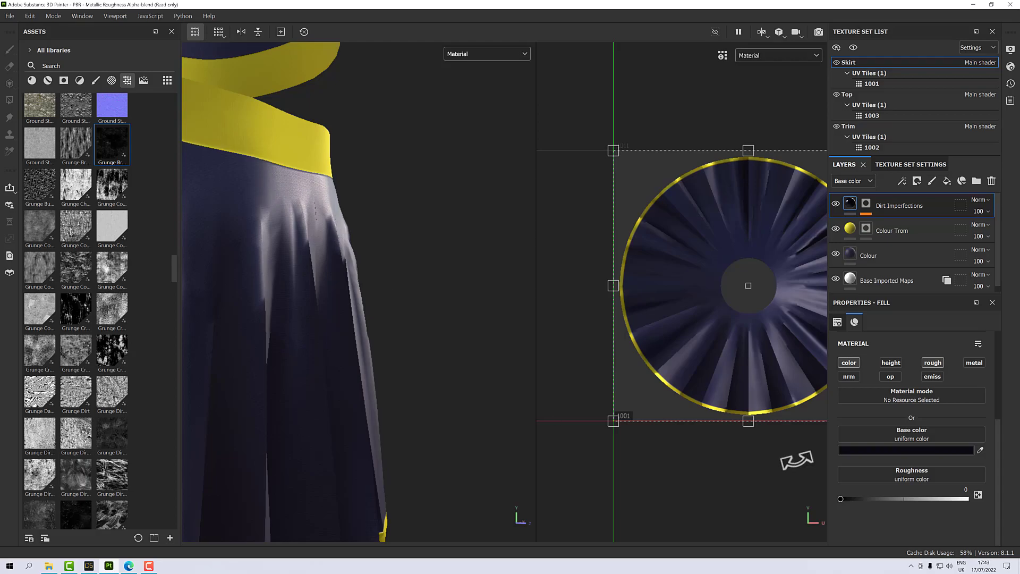
Set the dirt layer's roughness to 0.9796 and view the whole outfit from the front
{"action": "left_click_drag", "start_coordinate": [841, 499], "coordinate": [965, 500]}
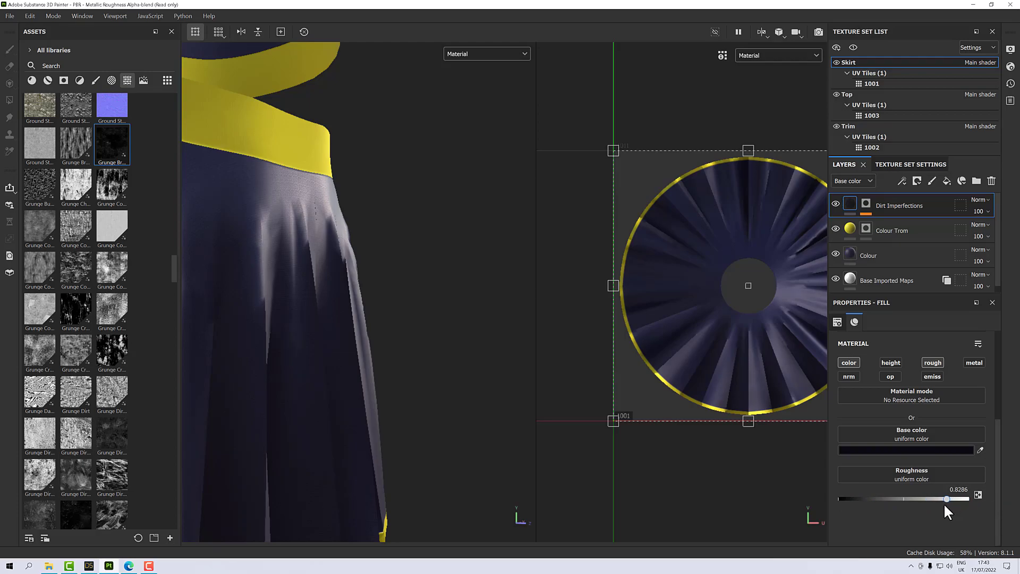
{"action": "key", "text": "f"}
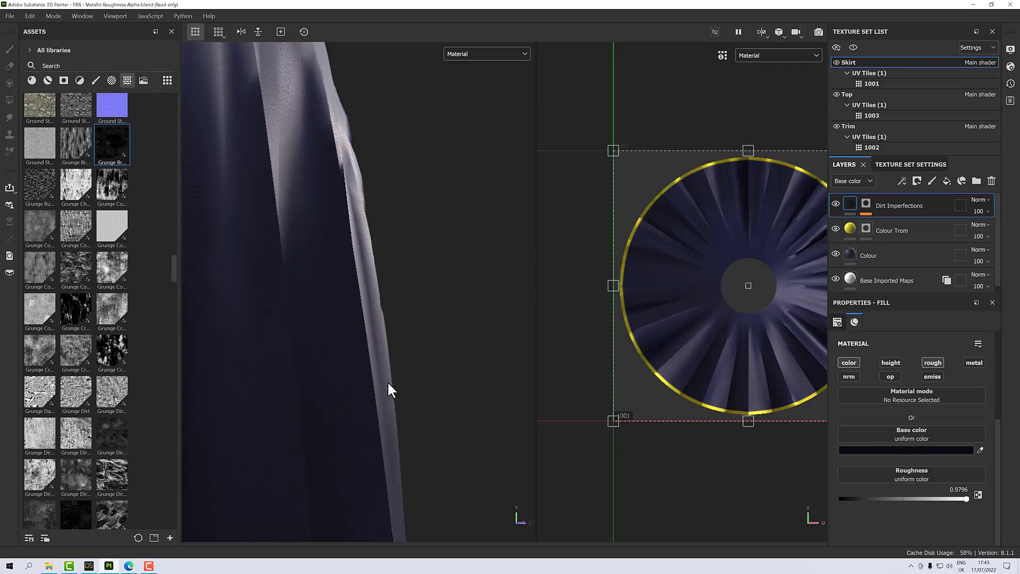
{"action": "left_click_drag", "start_coordinate": [388, 382], "coordinate": [307, 388], "text": "alt"}
{"action": "left_click_drag", "start_coordinate": [388, 393], "coordinate": [361, 368], "text": "alt"}
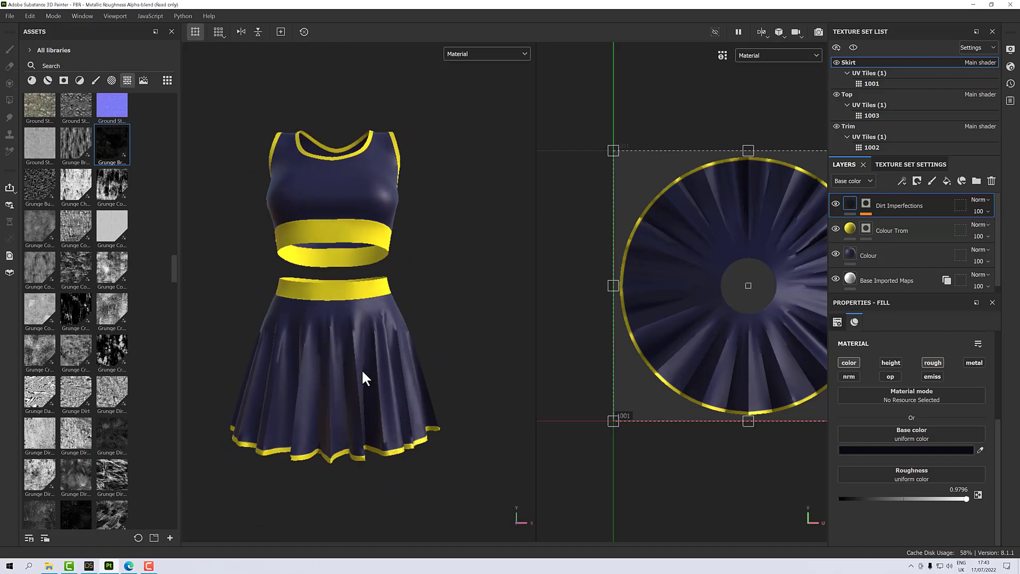
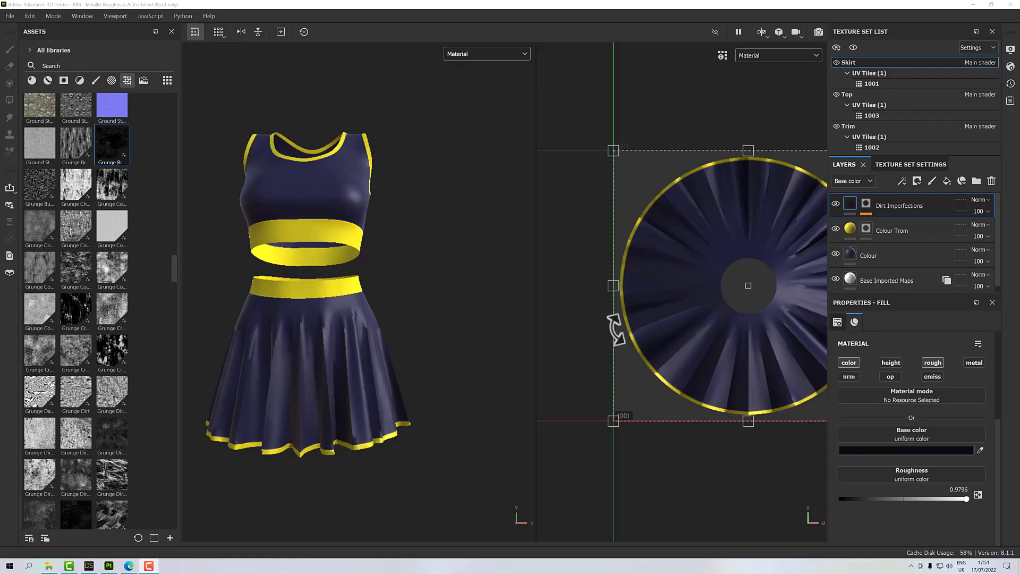
Copy the Dirt Imperfections layer from the Skirt texture set and paste it above Fill layer 1 in the Top set
{"action": "left_click_drag", "start_coordinate": [423, 284], "coordinate": [449, 297], "text": "alt"}
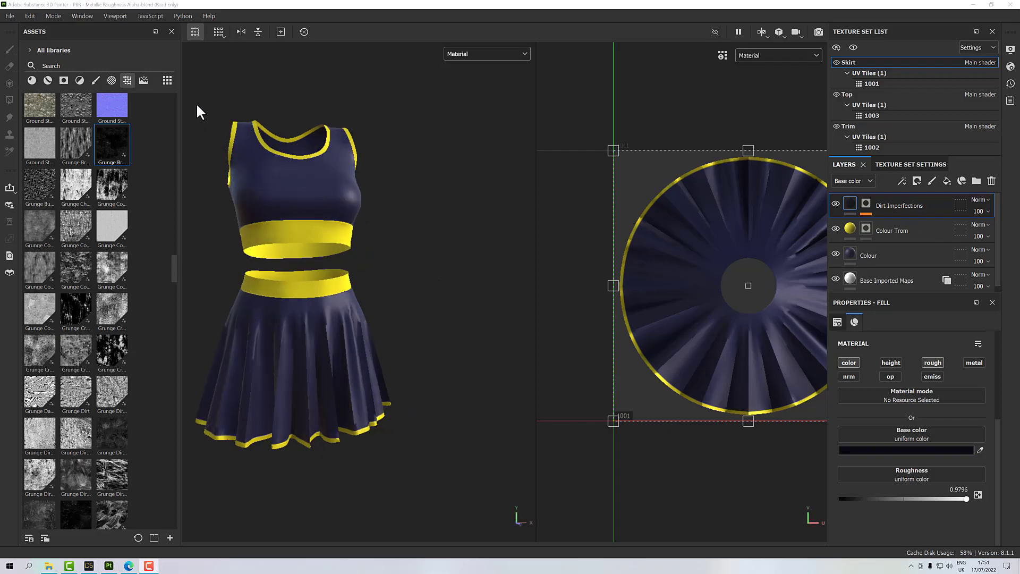
{"action": "right_click", "coordinate": [886, 207]}
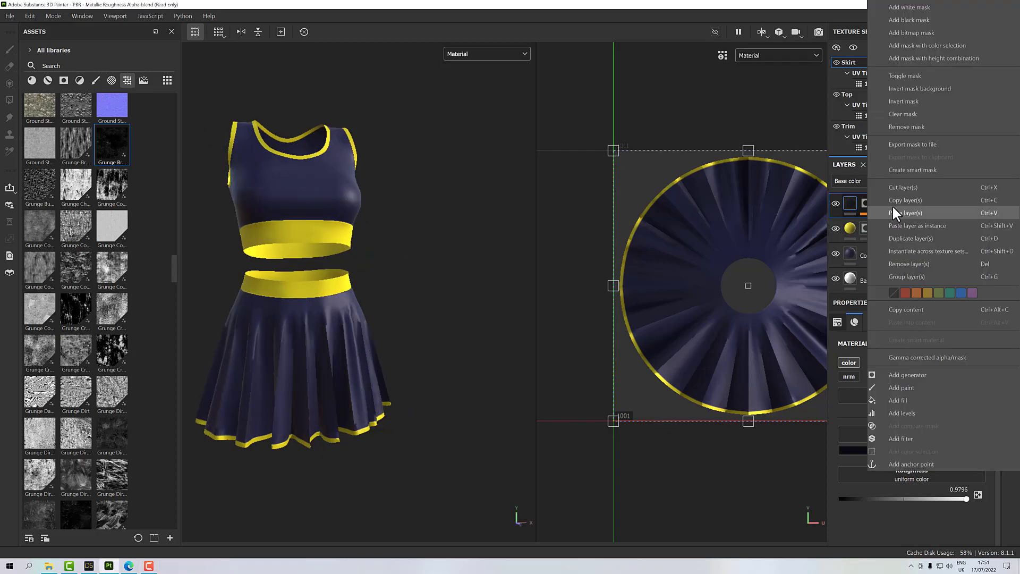
{"action": "left_click", "coordinate": [897, 201]}
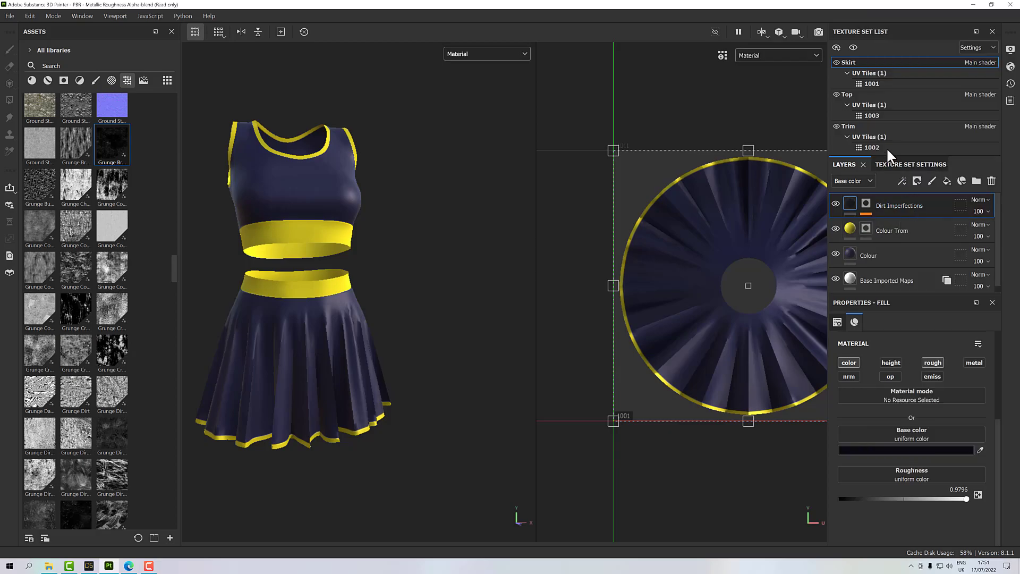
{"action": "left_click", "coordinate": [860, 93]}
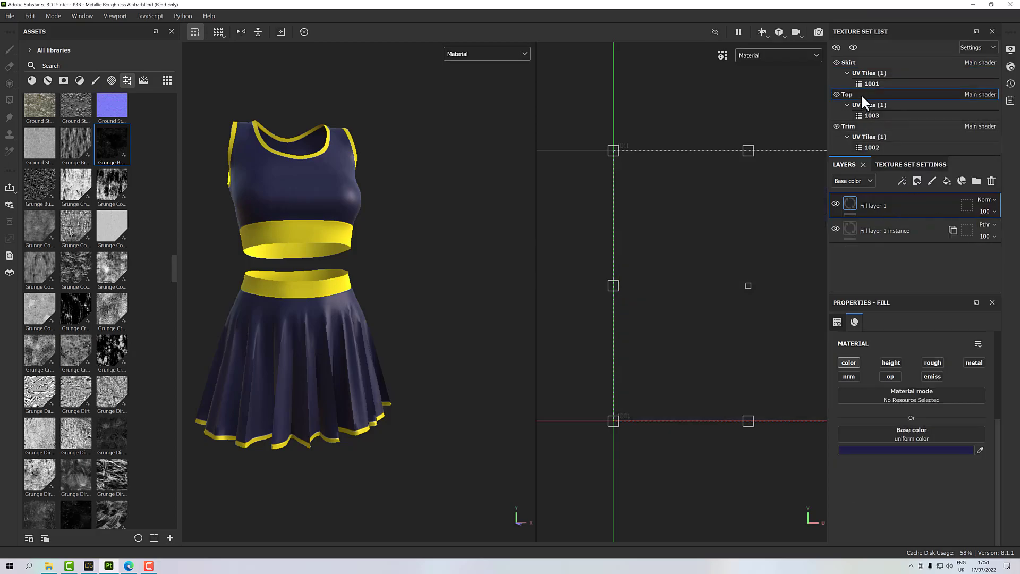
{"action": "right_click", "coordinate": [889, 203]}
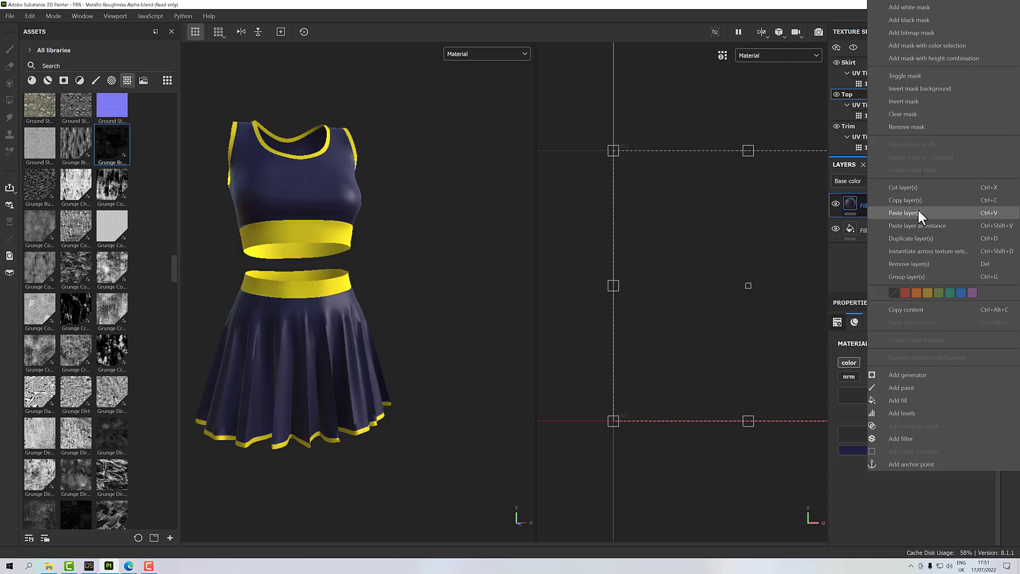
{"action": "left_click", "coordinate": [918, 213]}
Compare the top up close with and without its Dirt Imperfections layer by toggling the layer's visibility
{"action": "scroll", "coordinate": [304, 195], "scroll_direction": "up", "scroll_amount": 10}
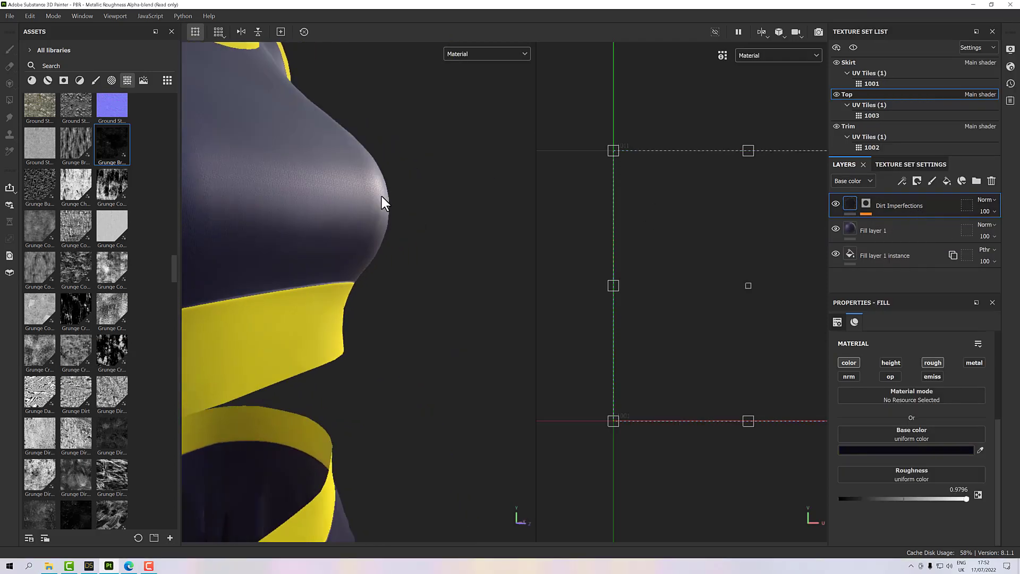
{"action": "left_click_drag", "start_coordinate": [382, 196], "coordinate": [388, 204], "text": "alt"}
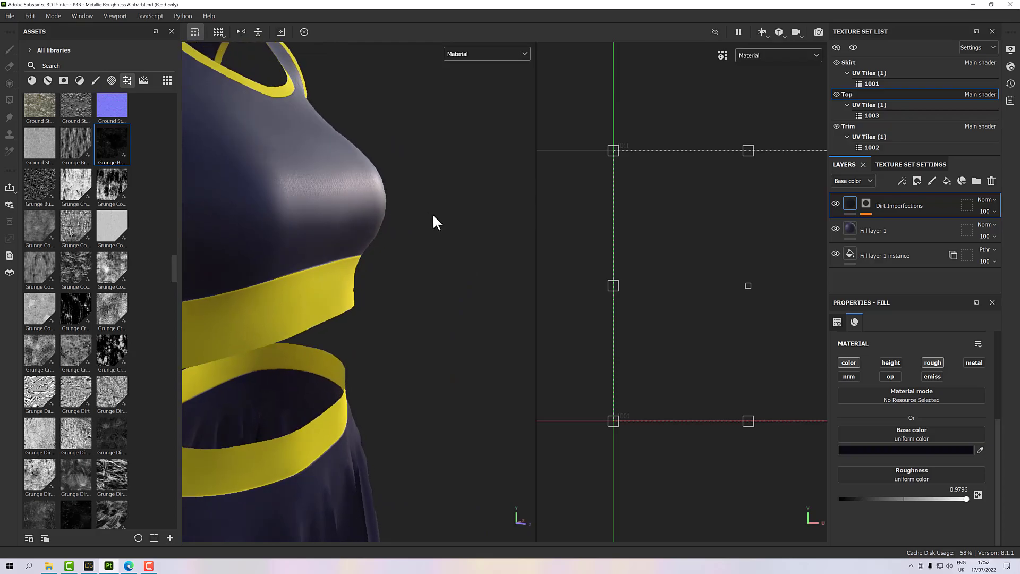
{"action": "middle_click_drag", "start_coordinate": [451, 215], "coordinate": [469, 228], "text": "alt"}
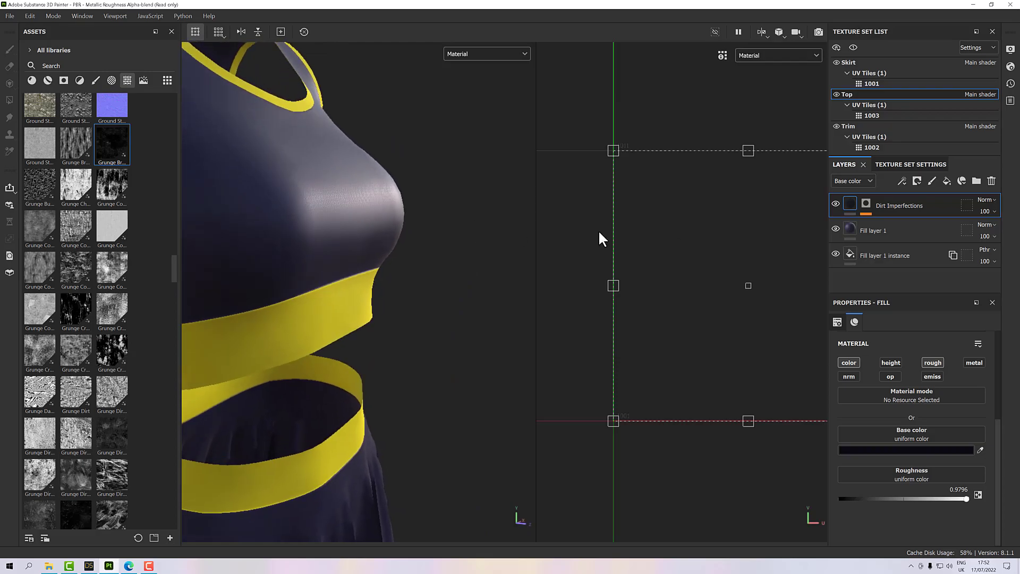
{"action": "left_click", "coordinate": [836, 204]}
{"action": "left_click", "coordinate": [835, 204]}
{"action": "left_click", "coordinate": [835, 204]}
{"action": "left_click", "coordinate": [835, 204]}
{"action": "left_click_drag", "start_coordinate": [416, 216], "coordinate": [388, 213], "text": "alt"}
{"action": "scroll", "coordinate": [381, 187], "scroll_direction": "up", "scroll_amount": 2}
Show the top's Dirt Imperfections mask on its own in the 3D view, with the Mask Editor generator's settings open
{"action": "left_click", "coordinate": [453, 53]}
{"action": "scroll", "coordinate": [471, 127], "scroll_direction": "down", "scroll_amount": 3}
{"action": "left_click", "coordinate": [472, 142]}
{"action": "mouse_move", "coordinate": [345, 190]}
{"action": "left_mouse_down", "text": "alt"}
{"action": "mouse_move", "coordinate": [401, 168]}
{"action": "mouse_move", "coordinate": [397, 158]}
{"action": "mouse_move", "coordinate": [356, 190]}
{"action": "left_mouse_up", "text": "alt"}
{"action": "scroll", "coordinate": [358, 193], "scroll_direction": "up", "scroll_amount": 5}
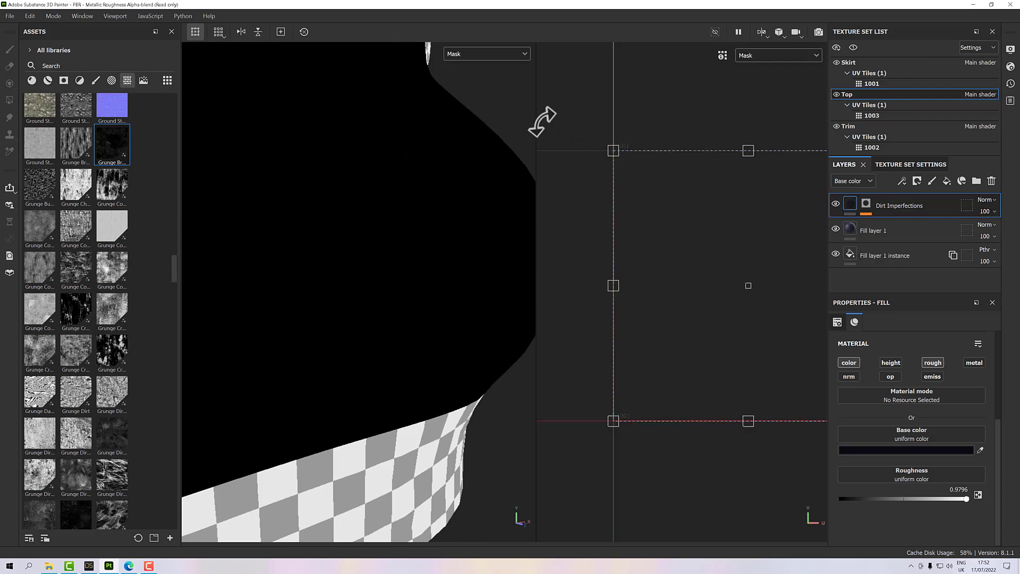
{"action": "left_click", "coordinate": [865, 205]}
{"action": "left_click", "coordinate": [866, 204]}
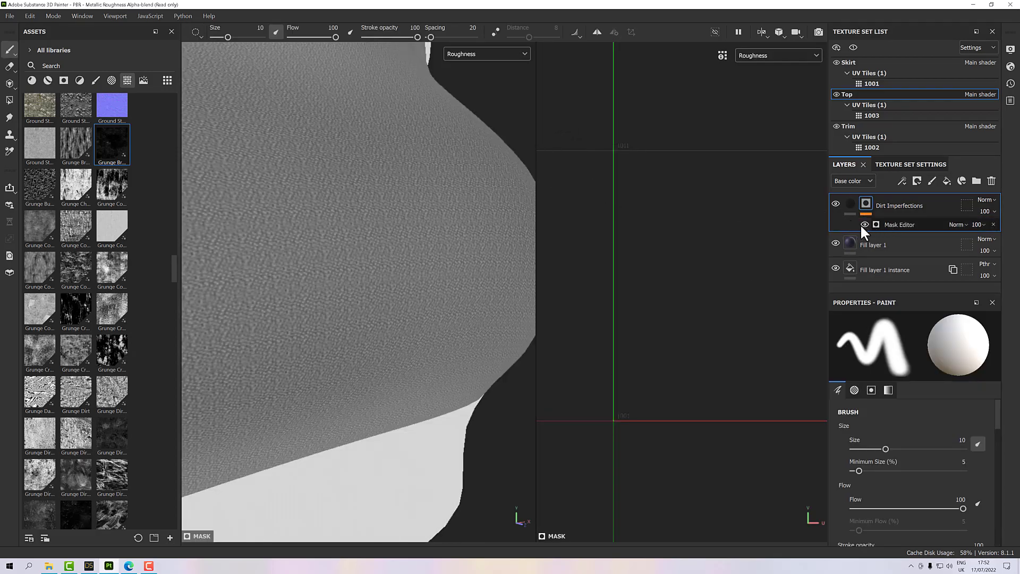
{"action": "scroll", "coordinate": [319, 216], "scroll_direction": "down", "scroll_amount": 8}
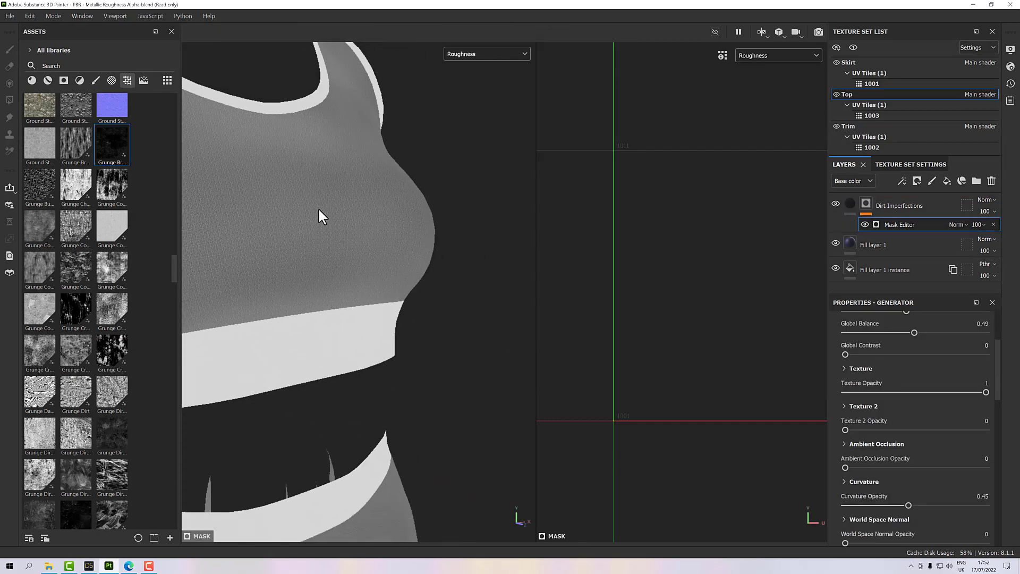
{"action": "left_click", "coordinate": [452, 55]}
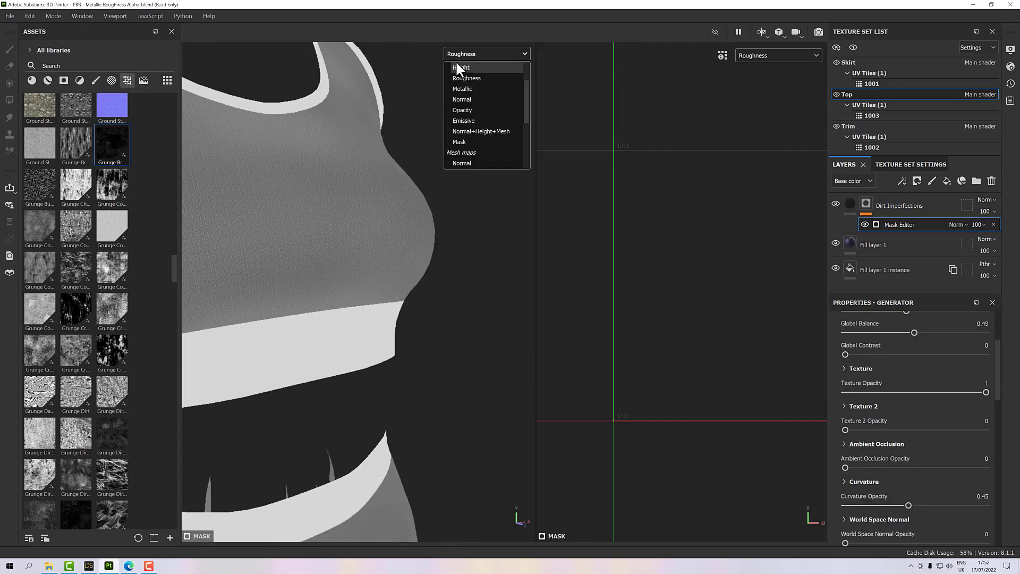
{"action": "left_click", "coordinate": [463, 136]}
{"action": "scroll", "coordinate": [383, 195], "scroll_direction": "up", "scroll_amount": 1}
{"action": "scroll", "coordinate": [384, 194], "scroll_direction": "down", "scroll_amount": 2}
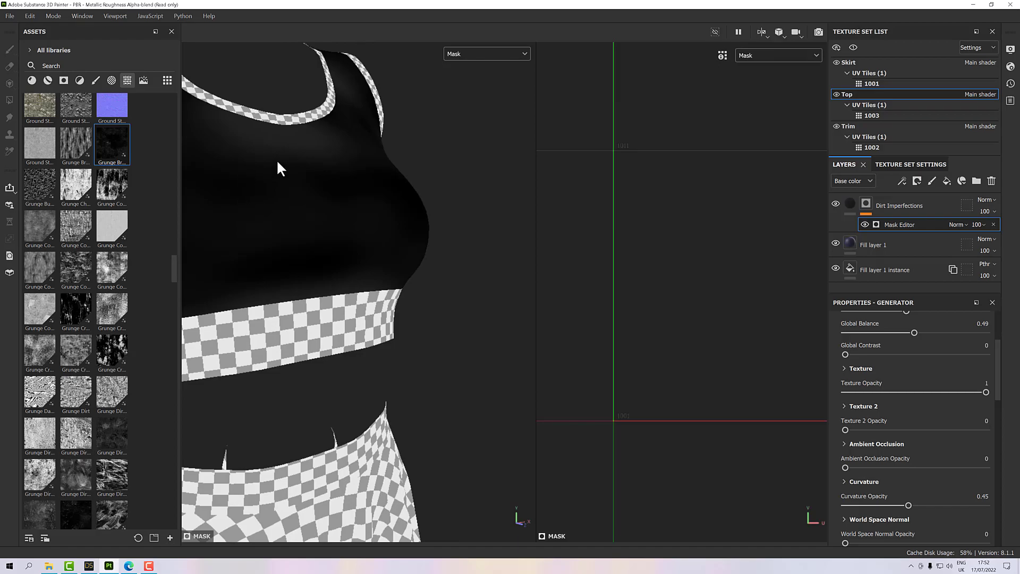
Try the Mask Editor's Curvature Opacity at 0 on the top, and set it to 0.73
{"action": "scroll", "coordinate": [276, 177], "scroll_direction": "down", "scroll_amount": 3}
{"action": "scroll", "coordinate": [275, 177], "scroll_direction": "up", "scroll_amount": 3}
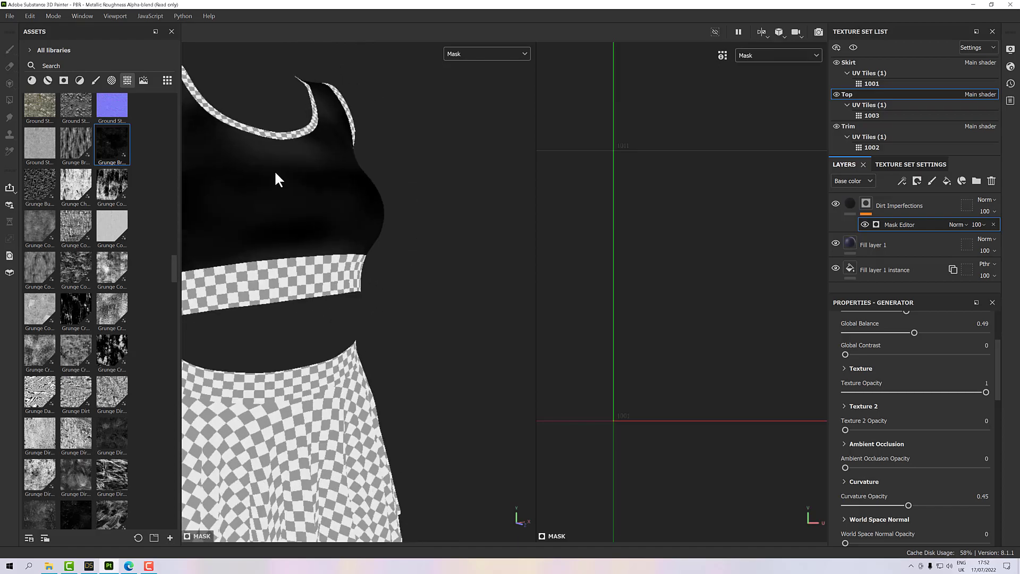
{"action": "scroll", "coordinate": [303, 175], "scroll_direction": "up", "scroll_amount": 2}
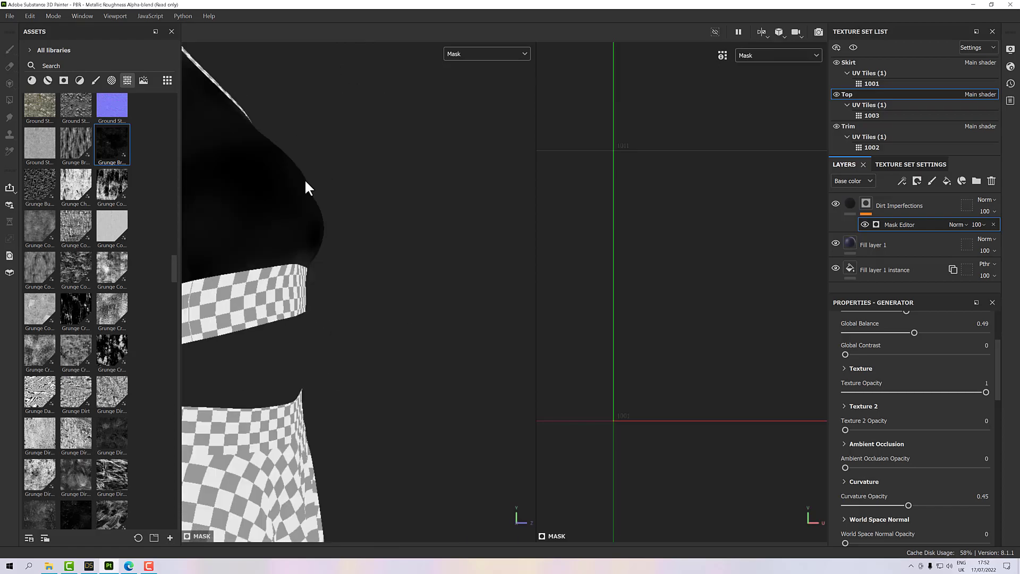
{"action": "scroll", "coordinate": [257, 169], "scroll_direction": "up", "scroll_amount": 1}
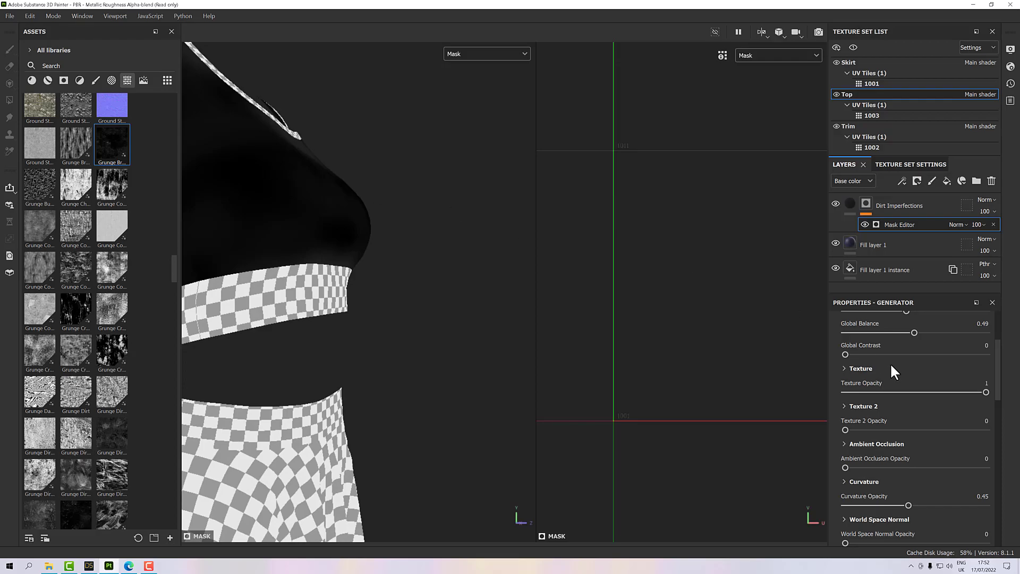
{"action": "scroll", "coordinate": [891, 364], "scroll_direction": "up", "scroll_amount": 2}
{"action": "scroll", "coordinate": [890, 365], "scroll_direction": "down", "scroll_amount": 4}
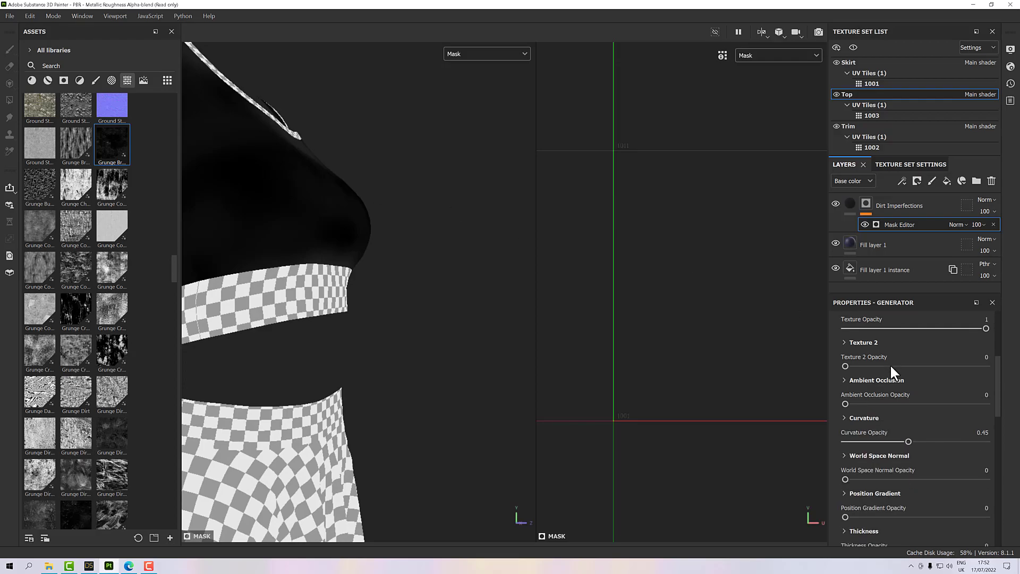
{"action": "left_click_drag", "start_coordinate": [909, 441], "coordinate": [838, 441]}
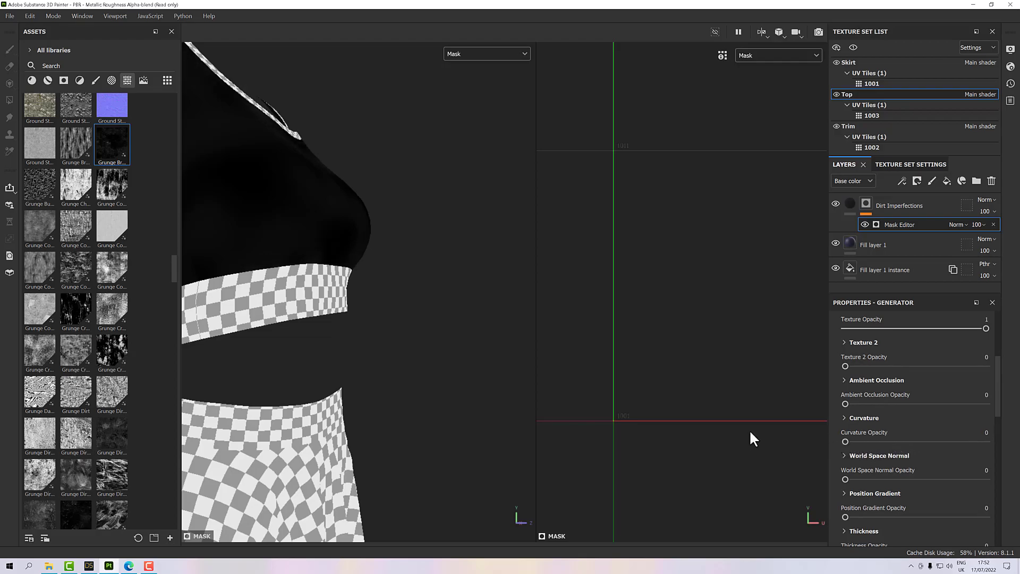
{"action": "middle_click_drag", "start_coordinate": [346, 272], "coordinate": [372, 314], "text": "alt"}
{"action": "left_click_drag", "start_coordinate": [382, 309], "coordinate": [308, 335], "text": "alt"}
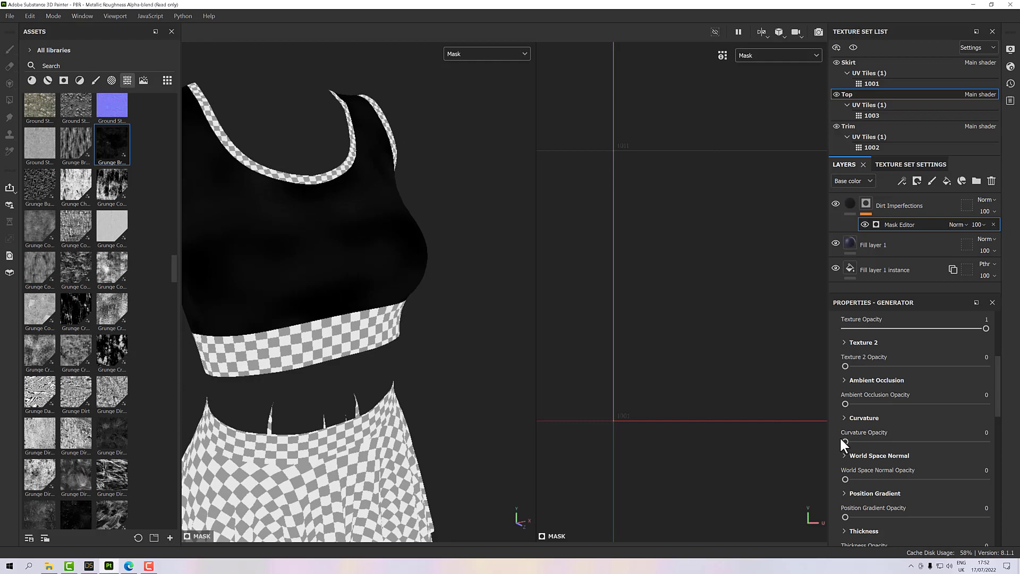
{"action": "left_click_drag", "start_coordinate": [844, 441], "coordinate": [944, 441]}
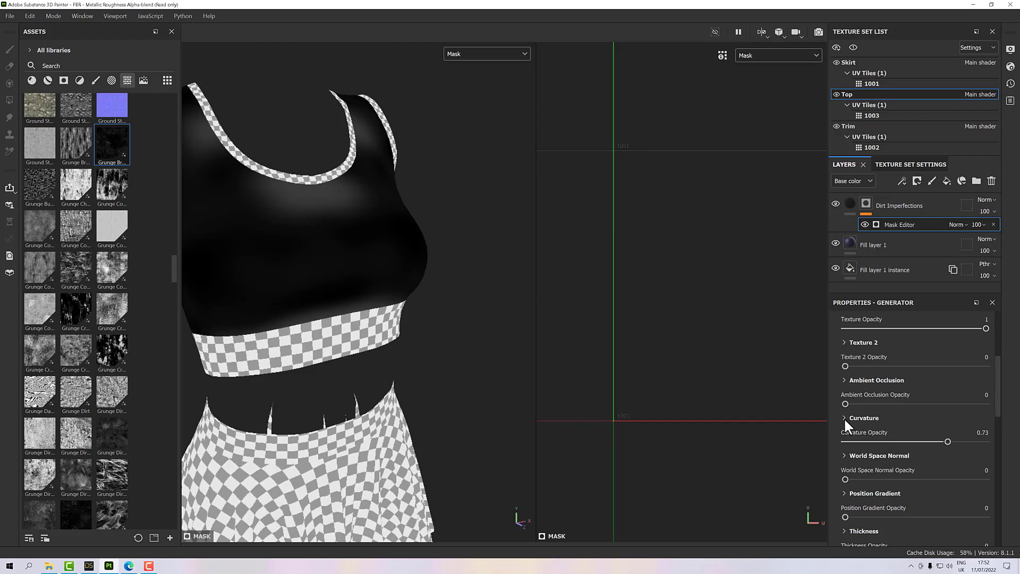
Set the top dirt mask's Curvature mode to Edges and check the mask from the front
{"action": "left_click", "coordinate": [844, 417]}
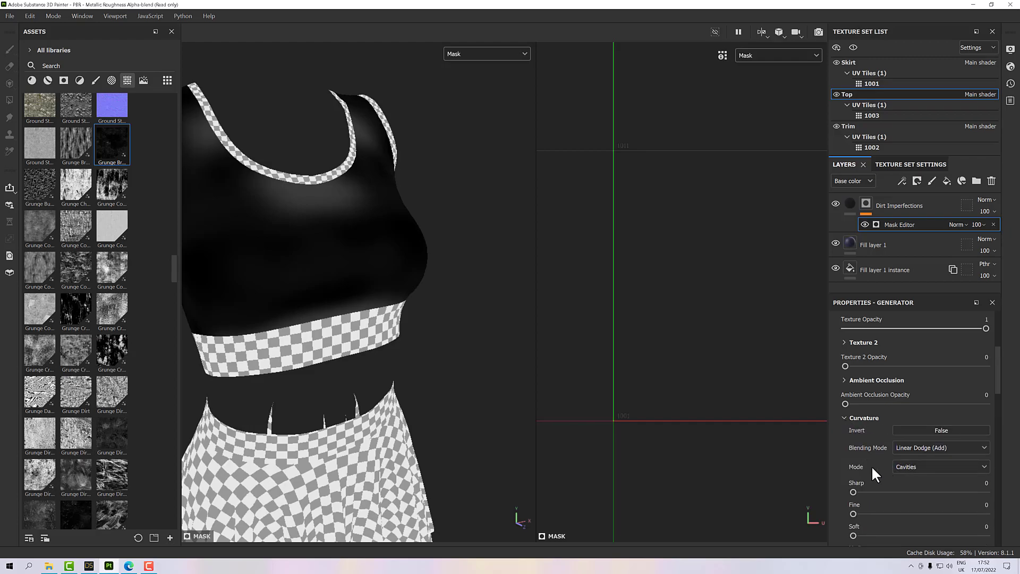
{"action": "left_click", "coordinate": [902, 465]}
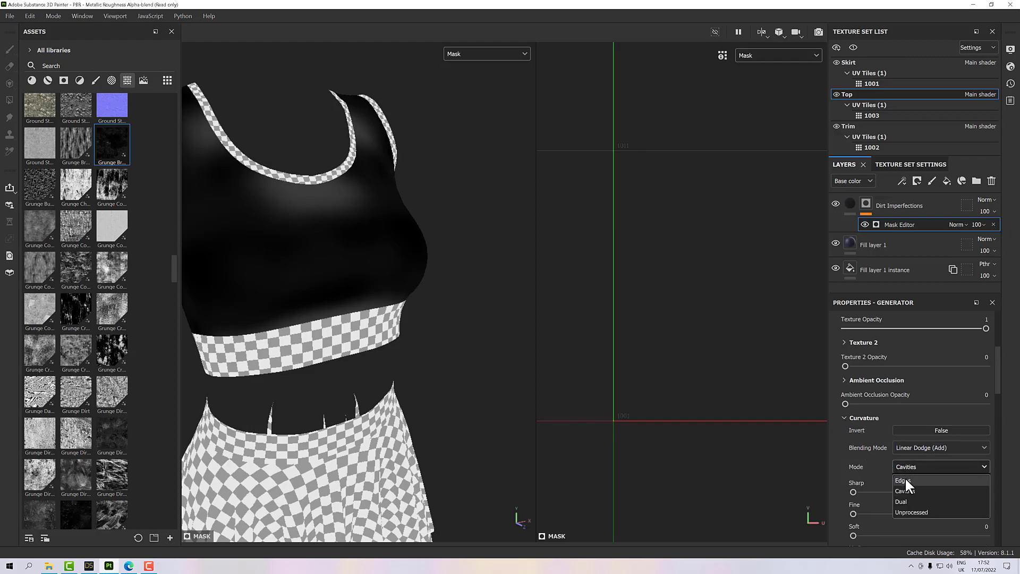
{"action": "left_click", "coordinate": [905, 478]}
{"action": "left_click_drag", "start_coordinate": [284, 308], "coordinate": [267, 268], "text": "alt"}
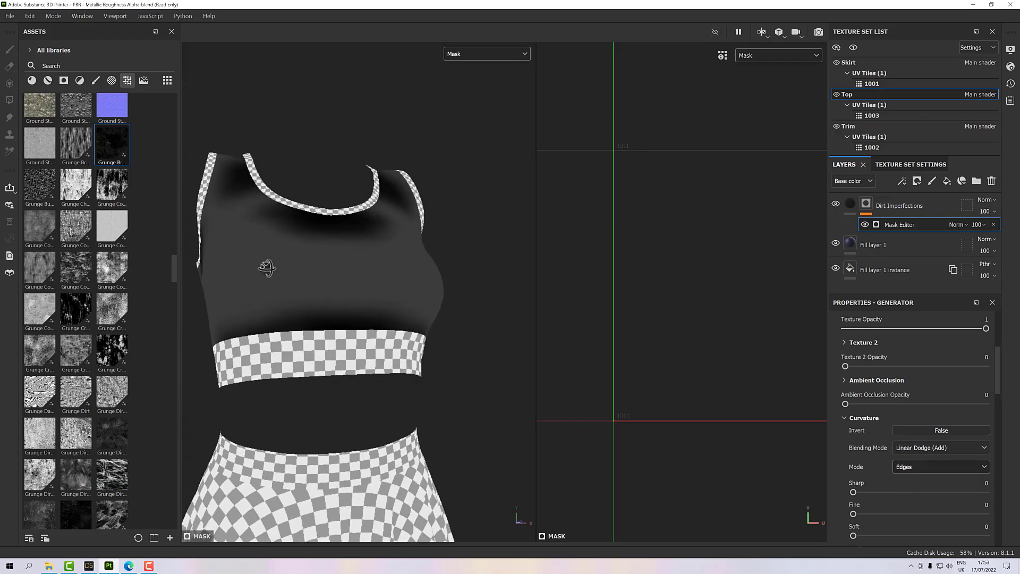
Reduce the dirt mask's curvature detail to Large 0.07, Big 0.06 and Huge 0, and check the mask around the top
{"action": "scroll", "coordinate": [866, 474], "scroll_direction": "down", "scroll_amount": 5}
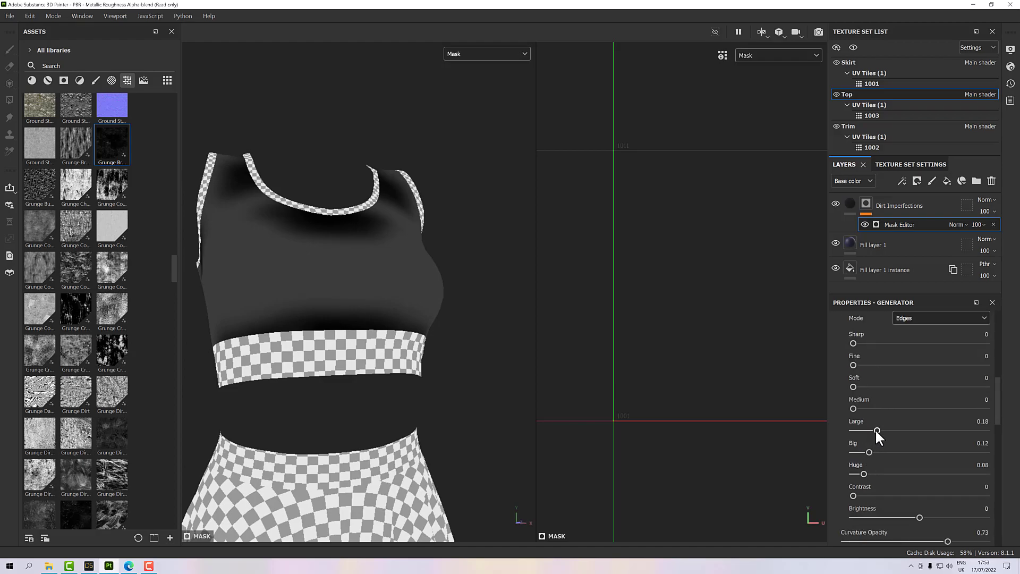
{"action": "left_click_drag", "start_coordinate": [873, 430], "coordinate": [852, 474]}
{"action": "left_click_drag", "start_coordinate": [357, 309], "coordinate": [362, 345], "text": "alt"}
{"action": "mouse_move", "coordinate": [854, 387]}
{"action": "left_mouse_down"}
{"action": "mouse_move", "coordinate": [938, 387]}
{"action": "mouse_move", "coordinate": [853, 387]}
{"action": "left_mouse_up"}
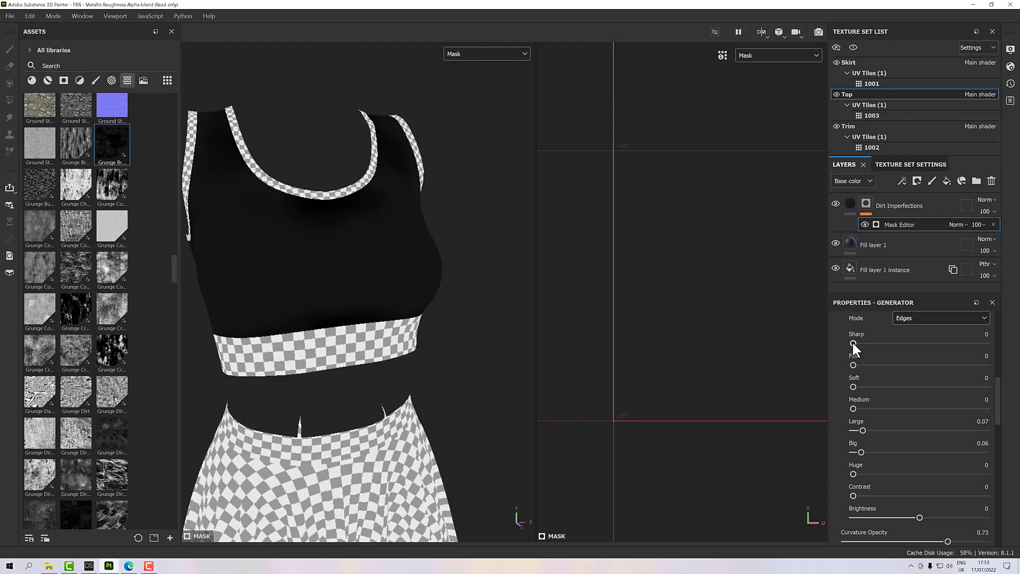
{"action": "mouse_move", "coordinate": [852, 342]}
{"action": "left_mouse_down"}
{"action": "mouse_move", "coordinate": [913, 346]}
{"action": "mouse_move", "coordinate": [839, 349]}
{"action": "left_mouse_up"}
{"action": "left_click_drag", "start_coordinate": [265, 295], "coordinate": [294, 266], "text": "alt"}
{"action": "scroll", "coordinate": [252, 317], "scroll_direction": "up", "scroll_amount": 3}
{"action": "scroll", "coordinate": [252, 311], "scroll_direction": "down", "scroll_amount": 2}
{"action": "scroll", "coordinate": [430, 304], "scroll_direction": "up", "scroll_amount": 1}
{"action": "scroll", "coordinate": [430, 304], "scroll_direction": "down", "scroll_amount": 1}
{"action": "left_click_drag", "start_coordinate": [404, 259], "coordinate": [414, 280], "text": "alt"}
{"action": "scroll", "coordinate": [395, 257], "scroll_direction": "up", "scroll_amount": 2}
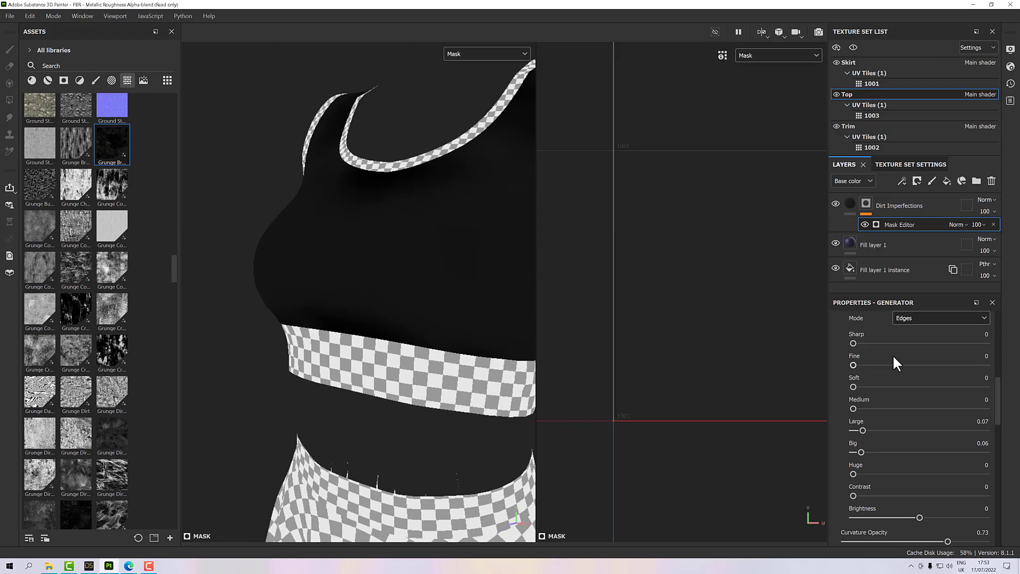
Lower the top dirt mask's Global Blur to 3.56 and Global Balance to 0.47
{"action": "scroll", "coordinate": [900, 352], "scroll_direction": "up", "scroll_amount": 10}
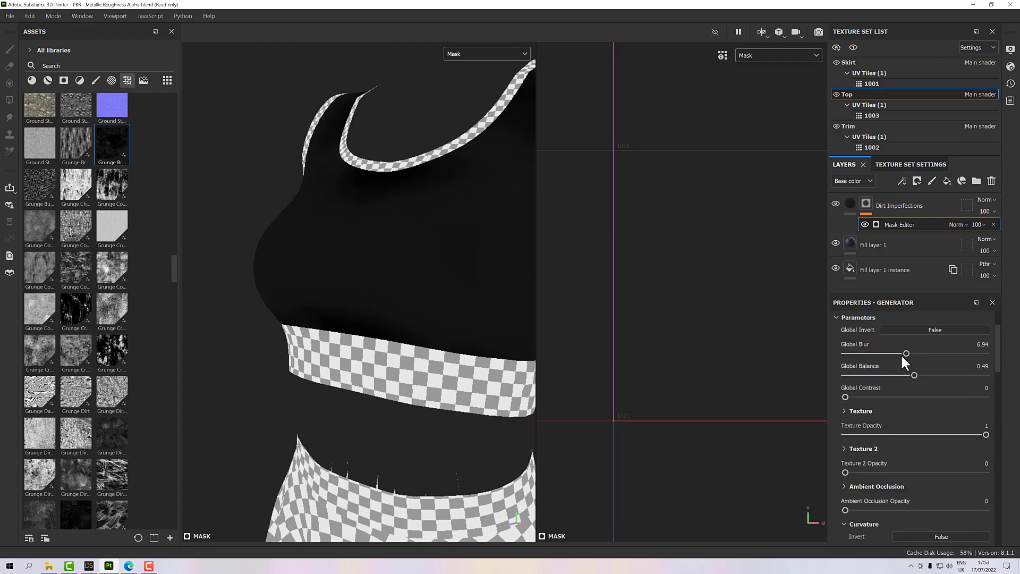
{"action": "scroll", "coordinate": [902, 361], "scroll_direction": "up", "scroll_amount": 1}
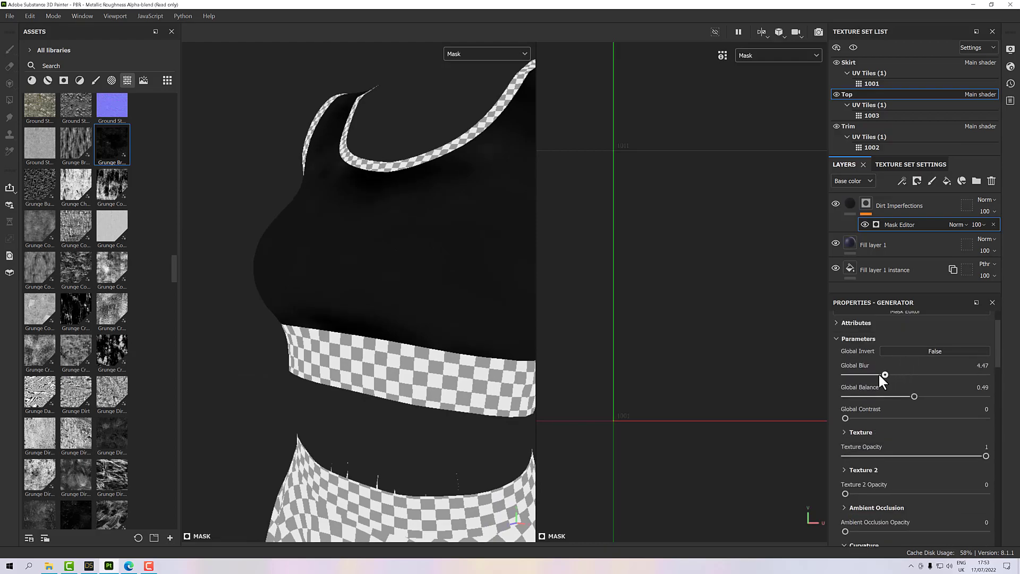
{"action": "mouse_move", "coordinate": [858, 372]}
{"action": "left_mouse_down"}
{"action": "mouse_move", "coordinate": [824, 373]}
{"action": "mouse_move", "coordinate": [876, 374]}
{"action": "left_mouse_up"}
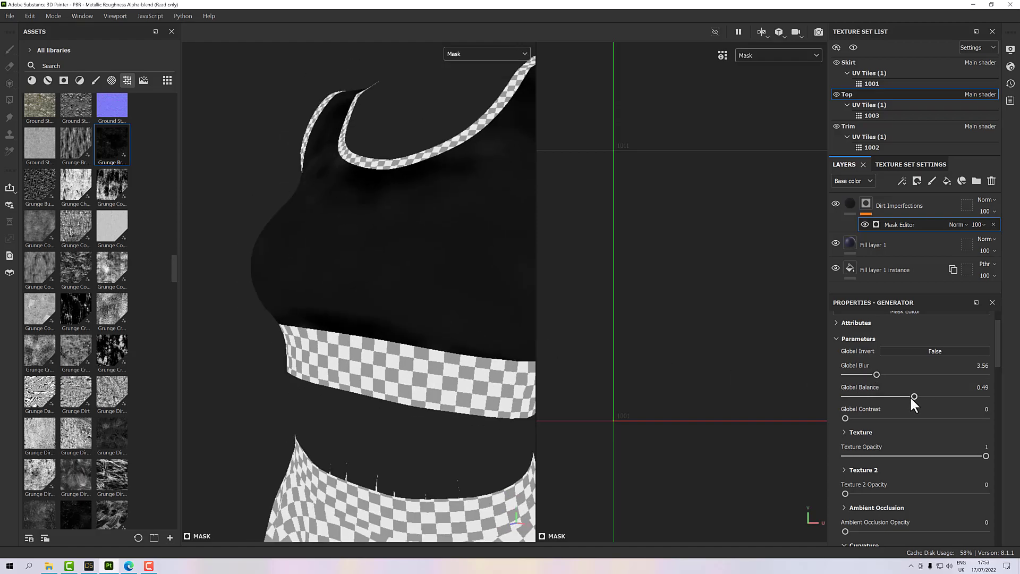
{"action": "mouse_move", "coordinate": [914, 396]}
{"action": "left_mouse_down"}
{"action": "mouse_move", "coordinate": [899, 396]}
{"action": "mouse_move", "coordinate": [910, 397]}
{"action": "left_mouse_up"}
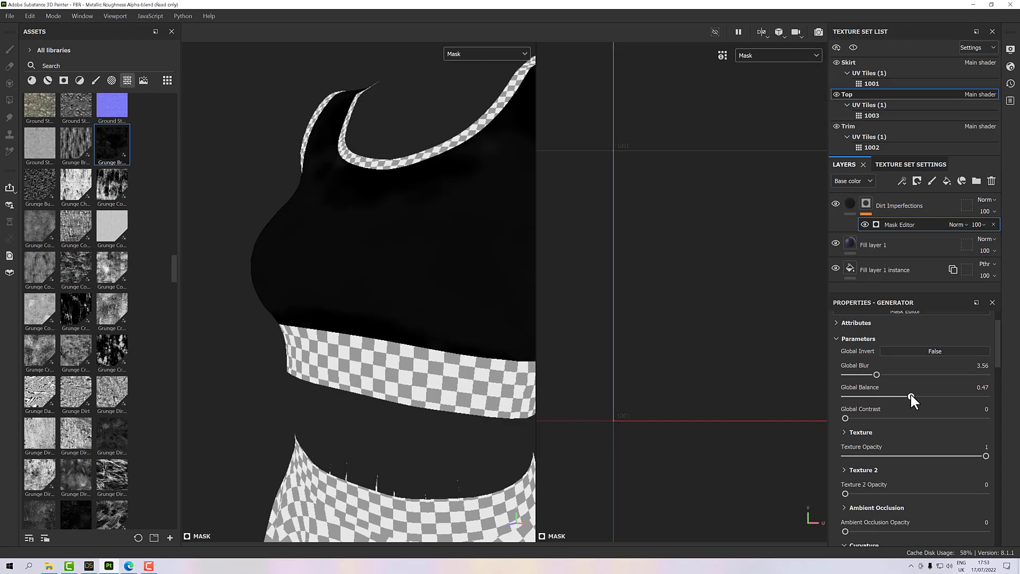
Examine the dirt mask on the top from the front and side at several zoom levels
{"action": "left_click_drag", "start_coordinate": [410, 308], "coordinate": [451, 113], "text": "alt"}
{"action": "scroll", "coordinate": [457, 194], "scroll_direction": "up", "scroll_amount": 5}
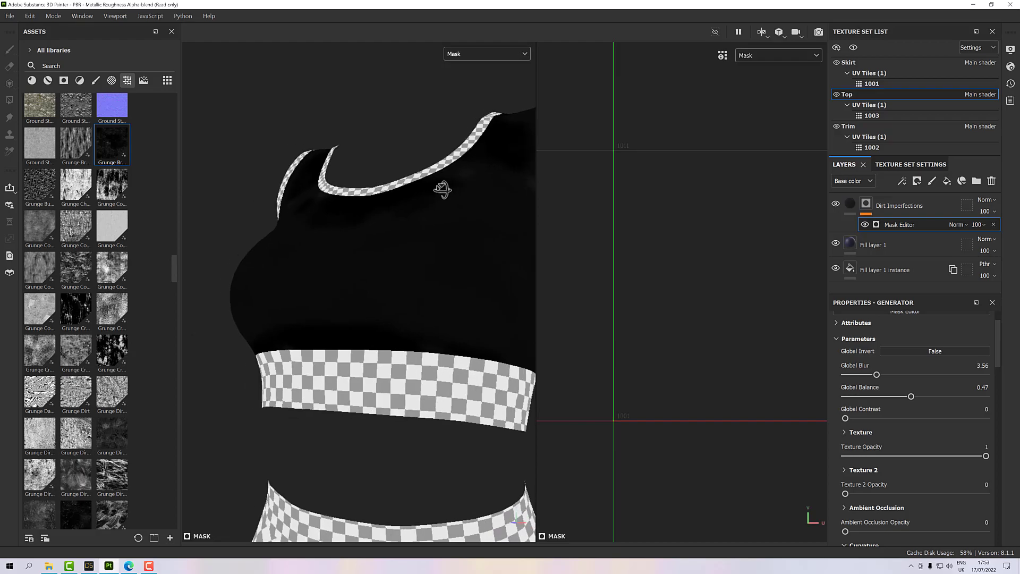
{"action": "scroll", "coordinate": [432, 193], "scroll_direction": "up", "scroll_amount": 2}
{"action": "scroll", "coordinate": [435, 196], "scroll_direction": "down", "scroll_amount": 5}
{"action": "left_click_drag", "start_coordinate": [435, 198], "coordinate": [434, 267], "text": "alt"}
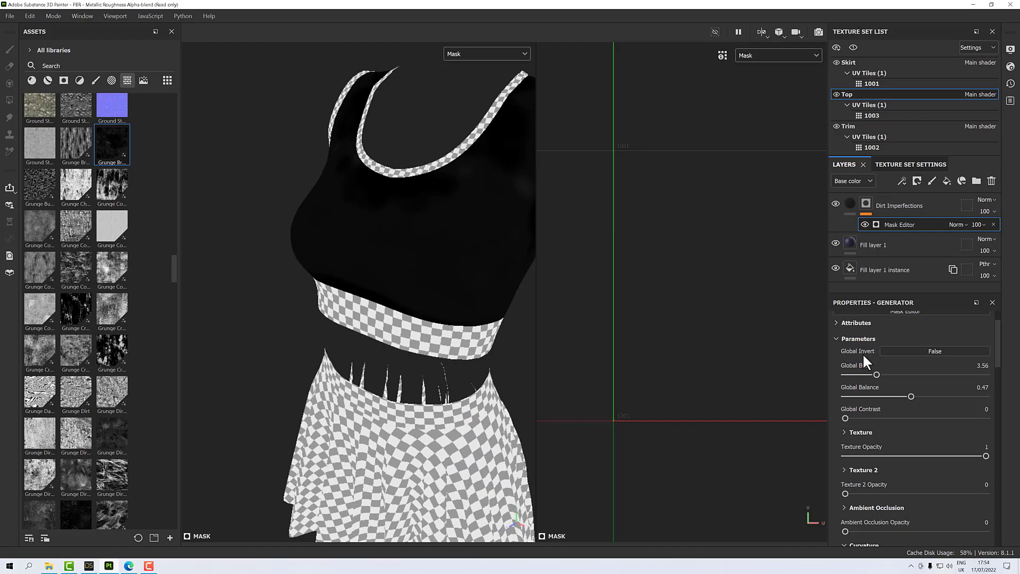
{"action": "left_click_drag", "start_coordinate": [399, 274], "coordinate": [439, 211], "text": "alt"}
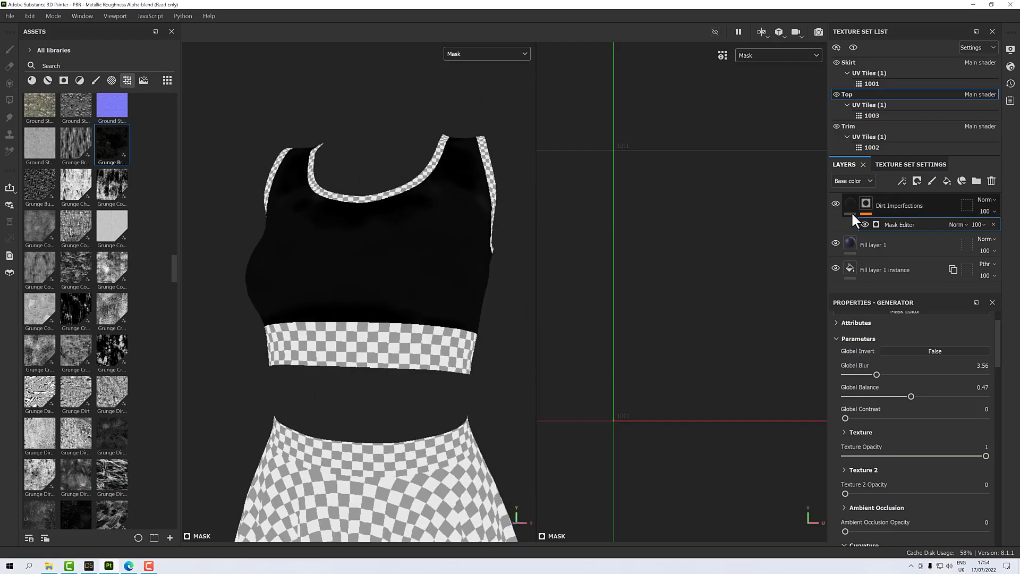
{"action": "left_click_drag", "start_coordinate": [432, 259], "coordinate": [400, 254], "text": "alt"}
Switch the viewport display from Mask to Material and inspect the top's chest from the side
{"action": "left_click", "coordinate": [456, 54]}
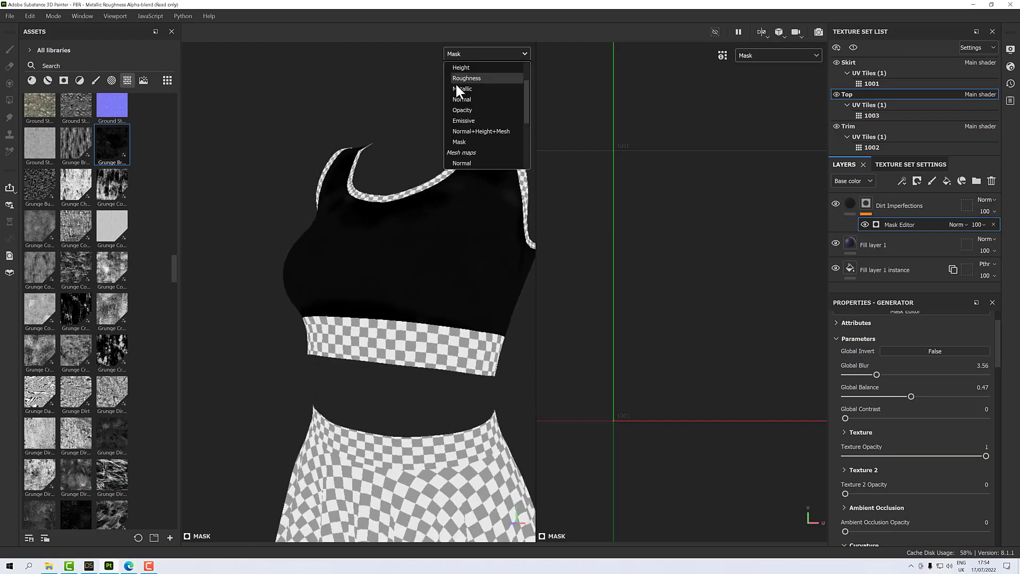
{"action": "scroll", "coordinate": [456, 88], "scroll_direction": "up", "scroll_amount": 2}
{"action": "left_click", "coordinate": [465, 73]}
{"action": "left_click_drag", "start_coordinate": [442, 214], "coordinate": [560, 192], "text": "alt"}
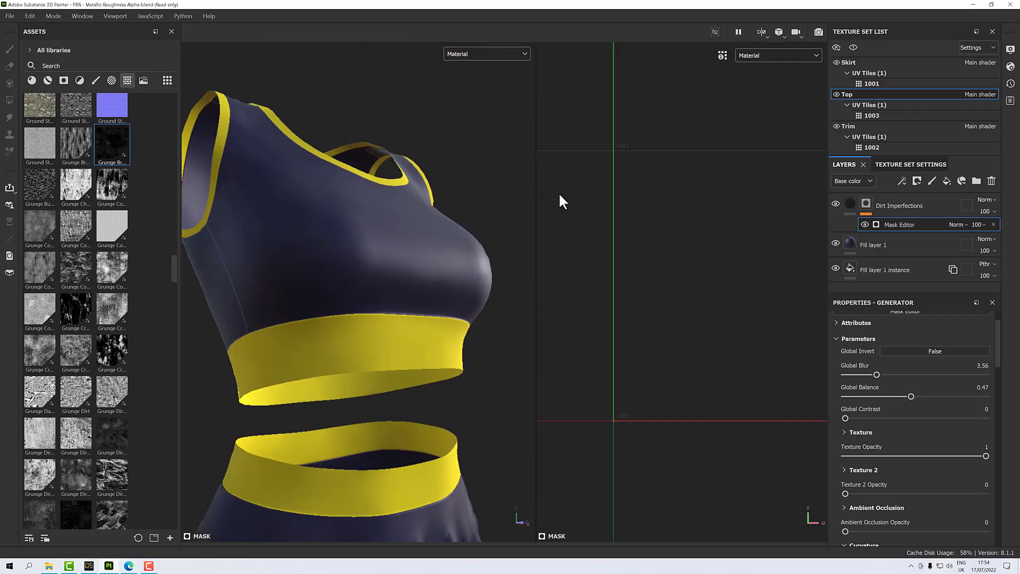
{"action": "scroll", "coordinate": [487, 237], "scroll_direction": "up", "scroll_amount": 2}
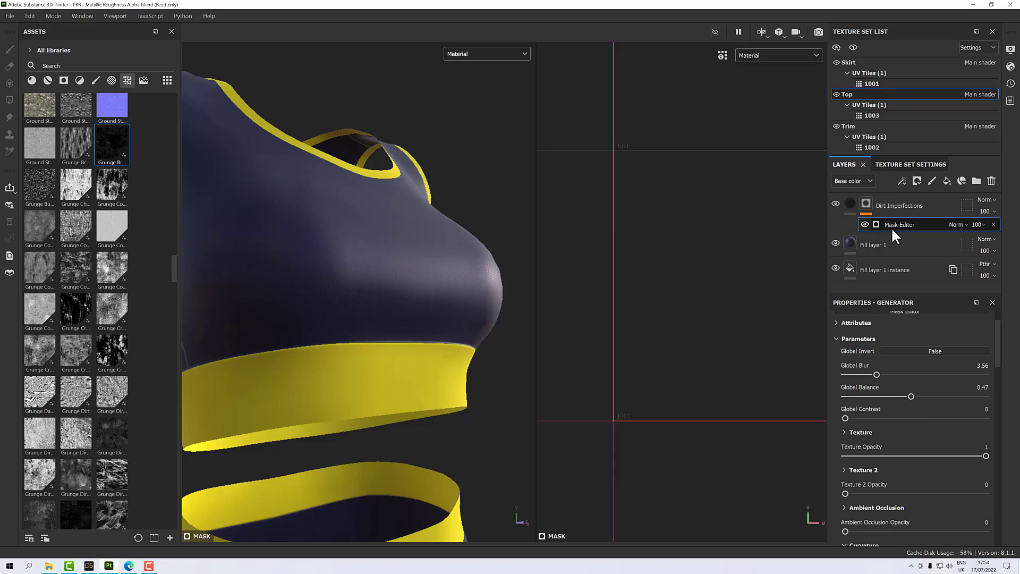
Raise the top dirt mask's Global Blur to 5.25 and Global Balance to 0.96, and check the layer's fill settings
{"action": "mouse_move", "coordinate": [877, 374]}
{"action": "left_mouse_down"}
{"action": "mouse_move", "coordinate": [992, 372]}
{"action": "mouse_move", "coordinate": [858, 371]}
{"action": "mouse_move", "coordinate": [901, 376]}
{"action": "mouse_move", "coordinate": [922, 396]}
{"action": "mouse_move", "coordinate": [866, 398]}
{"action": "mouse_move", "coordinate": [982, 400]}
{"action": "left_mouse_up"}
{"action": "left_click_drag", "start_coordinate": [531, 329], "coordinate": [518, 314], "text": "alt"}
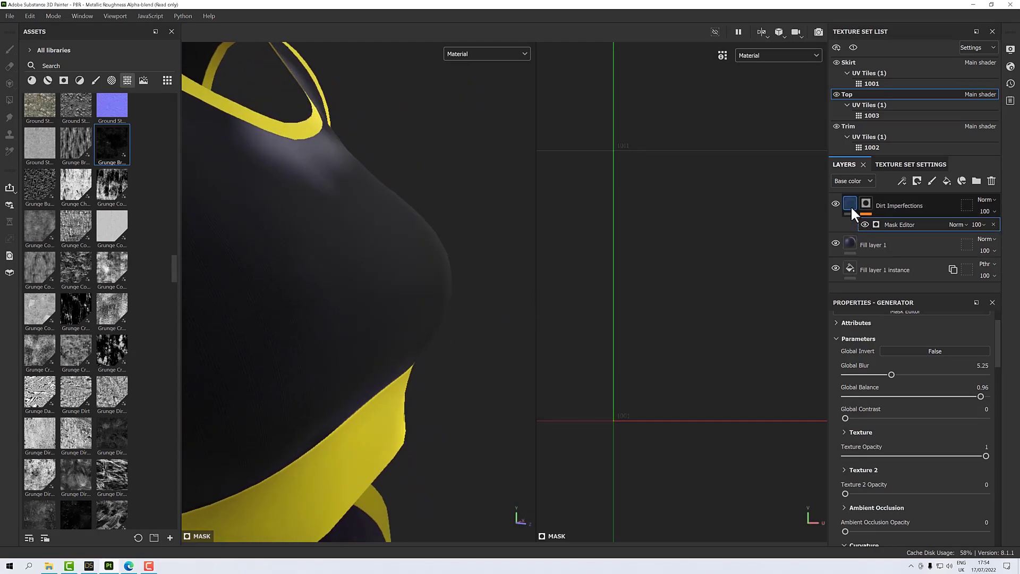
{"action": "left_click", "coordinate": [850, 205]}
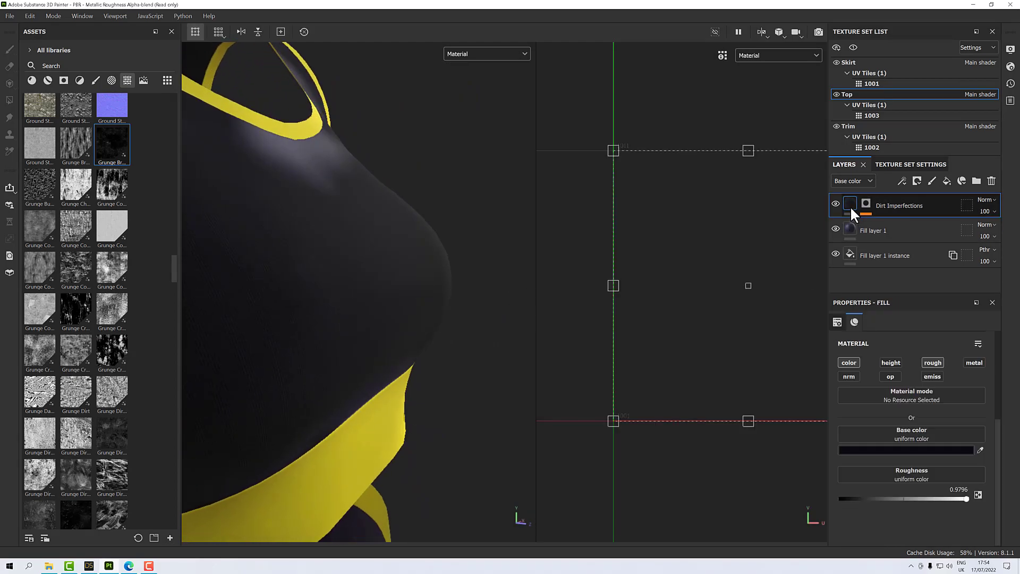
{"action": "left_click", "coordinate": [866, 204]}
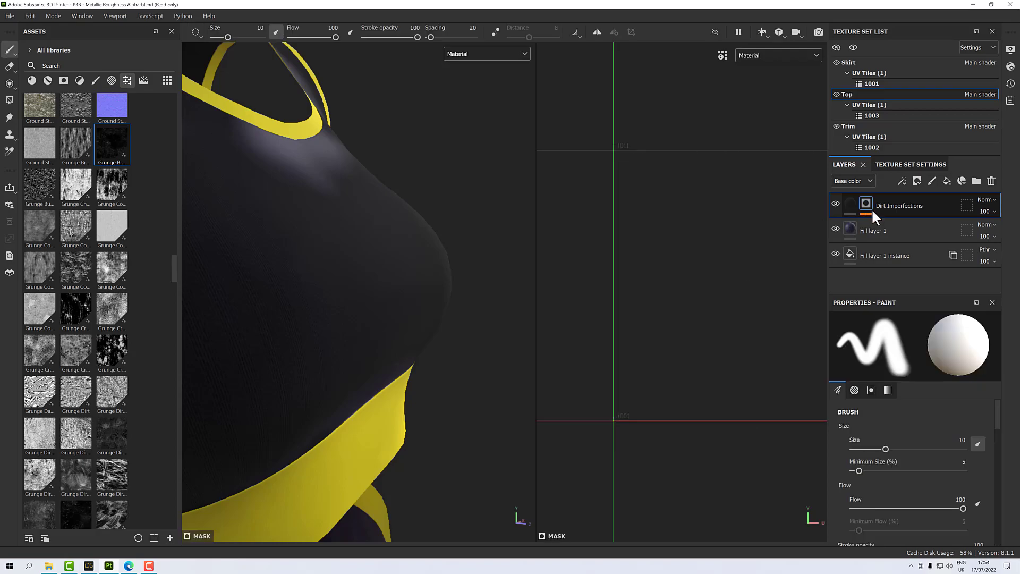
{"action": "left_click", "coordinate": [900, 225]}
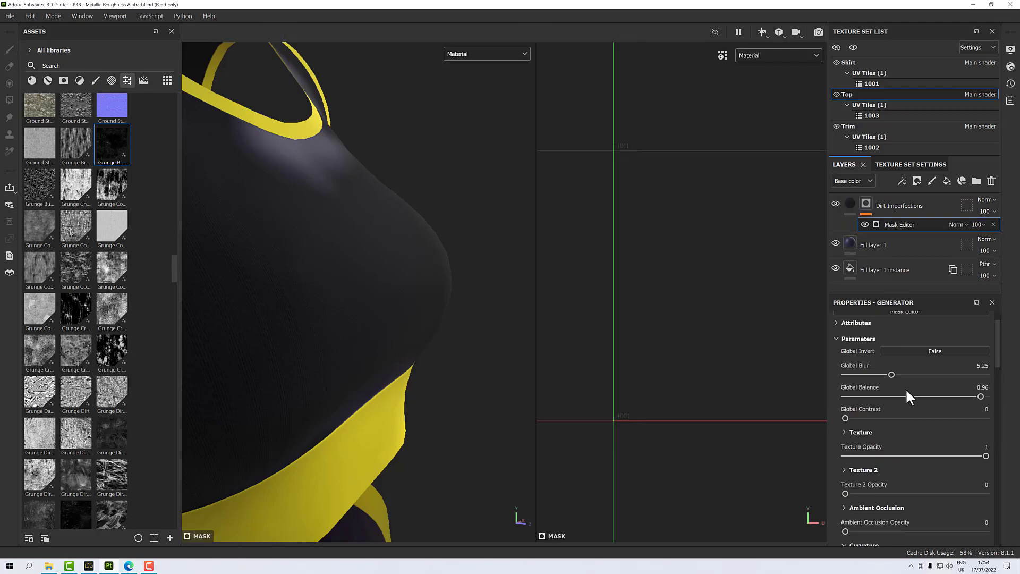
Lower the top dirt mask's Global Balance slightly and inspect the fabric up close
{"action": "left_click_drag", "start_coordinate": [980, 396], "coordinate": [968, 397]}
{"action": "mouse_move", "coordinate": [303, 353]}
{"action": "left_mouse_down", "text": "alt"}
{"action": "mouse_move", "coordinate": [274, 296]}
{"action": "mouse_move", "coordinate": [285, 277]}
{"action": "mouse_move", "coordinate": [317, 289]}
{"action": "mouse_move", "coordinate": [319, 316]}
{"action": "mouse_move", "coordinate": [288, 328]}
{"action": "mouse_move", "coordinate": [244, 291]}
{"action": "mouse_move", "coordinate": [190, 312]}
{"action": "mouse_move", "coordinate": [316, 350]}
{"action": "mouse_move", "coordinate": [312, 336]}
{"action": "left_mouse_up", "text": "alt"}
{"action": "scroll", "coordinate": [288, 328], "scroll_direction": "down", "scroll_amount": 4}
{"action": "scroll", "coordinate": [301, 293], "scroll_direction": "up", "scroll_amount": 4}
{"action": "mouse_move", "coordinate": [301, 293]}
{"action": "left_mouse_down", "text": "alt"}
{"action": "mouse_move", "coordinate": [280, 287]}
{"action": "mouse_move", "coordinate": [296, 287]}
{"action": "left_mouse_up", "text": "alt"}
Set the dirt mask's curvature detail to Large 0.05 and Big 0.02, and check the chest area
{"action": "scroll", "coordinate": [872, 424], "scroll_direction": "down", "scroll_amount": 8}
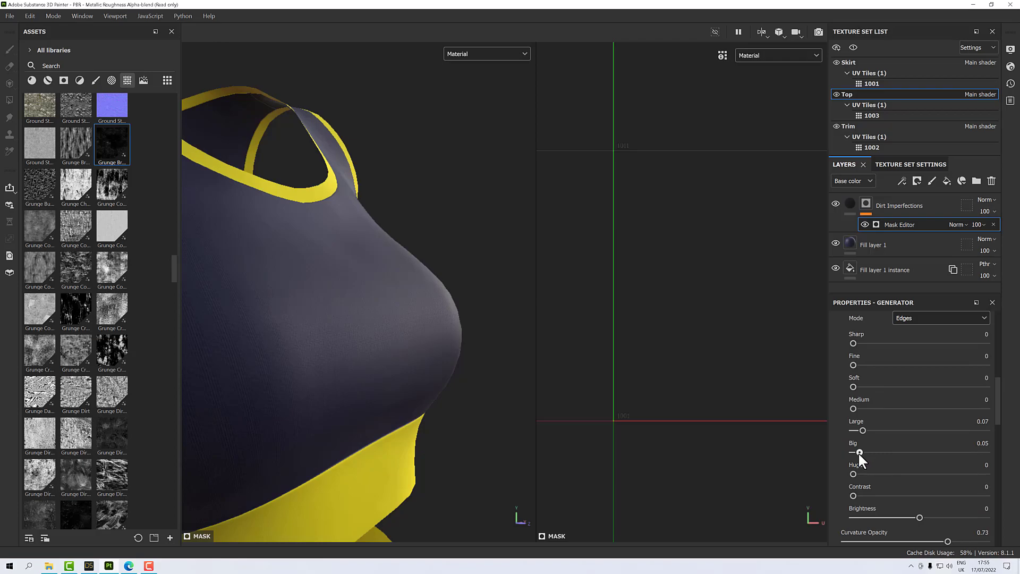
{"action": "left_click_drag", "start_coordinate": [855, 452], "coordinate": [855, 452]}
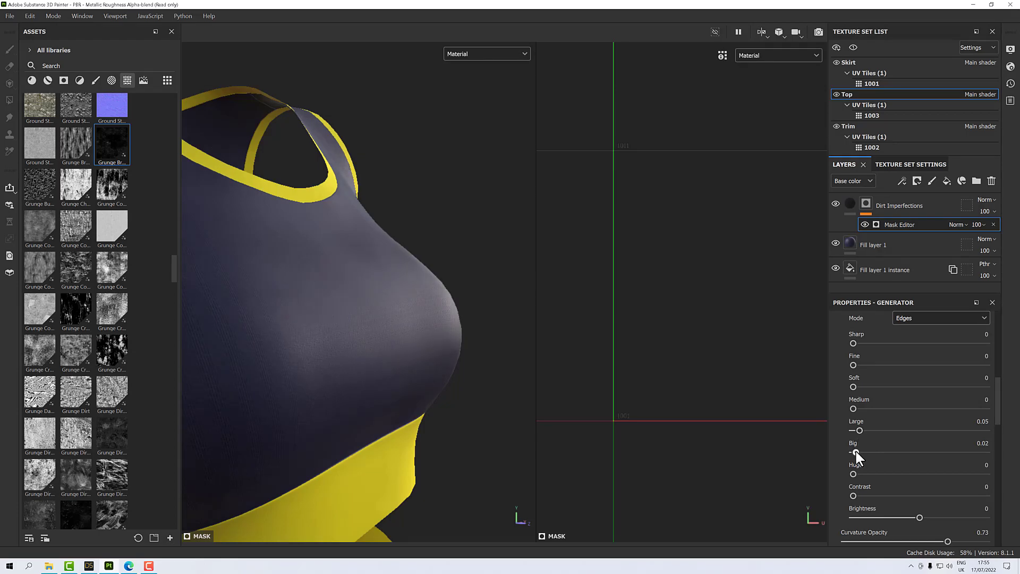
{"action": "mouse_move", "coordinate": [498, 387]}
{"action": "left_mouse_down", "text": "alt"}
{"action": "mouse_move", "coordinate": [451, 349]}
{"action": "mouse_move", "coordinate": [512, 371]}
{"action": "mouse_move", "coordinate": [499, 377]}
{"action": "left_mouse_up", "text": "alt"}
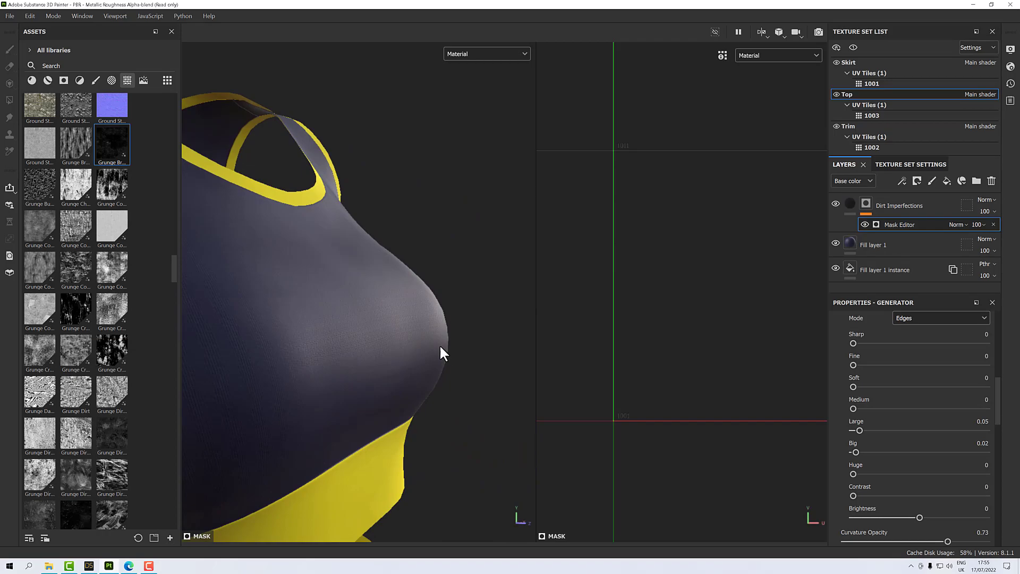
{"action": "scroll", "coordinate": [440, 347], "scroll_direction": "up", "scroll_amount": 3}
{"action": "scroll", "coordinate": [440, 346], "scroll_direction": "down", "scroll_amount": 2}
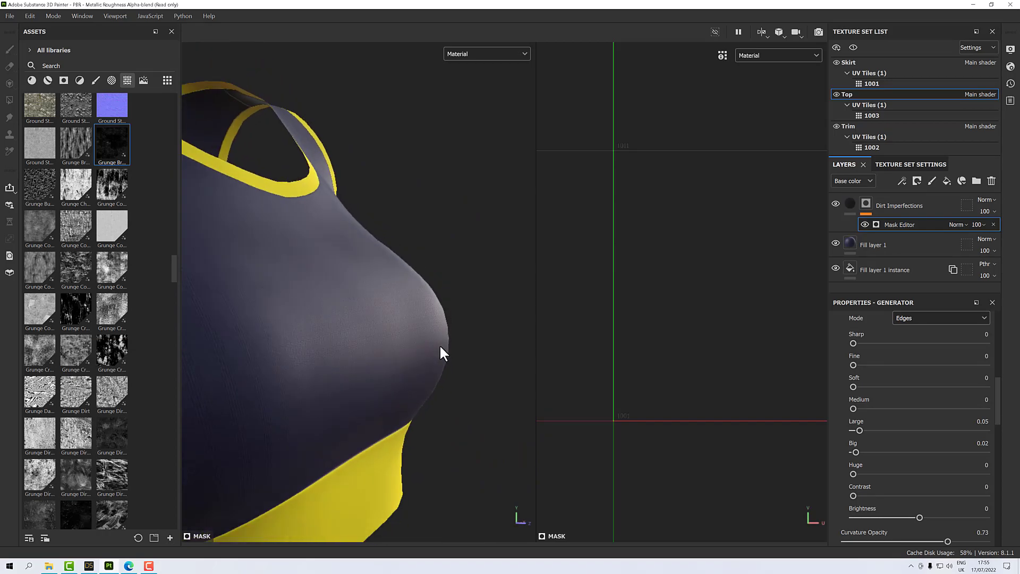
Toggle the Dirt Imperfections layer's visibility to compare the top with and without dirt
{"action": "left_click", "coordinate": [835, 203]}
{"action": "left_click", "coordinate": [834, 204]}
{"action": "left_click", "coordinate": [835, 204]}
{"action": "left_click", "coordinate": [835, 203]}
{"action": "scroll", "coordinate": [414, 307], "scroll_direction": "down", "scroll_amount": 3}
{"action": "left_click_drag", "start_coordinate": [402, 298], "coordinate": [360, 297], "text": "alt"}
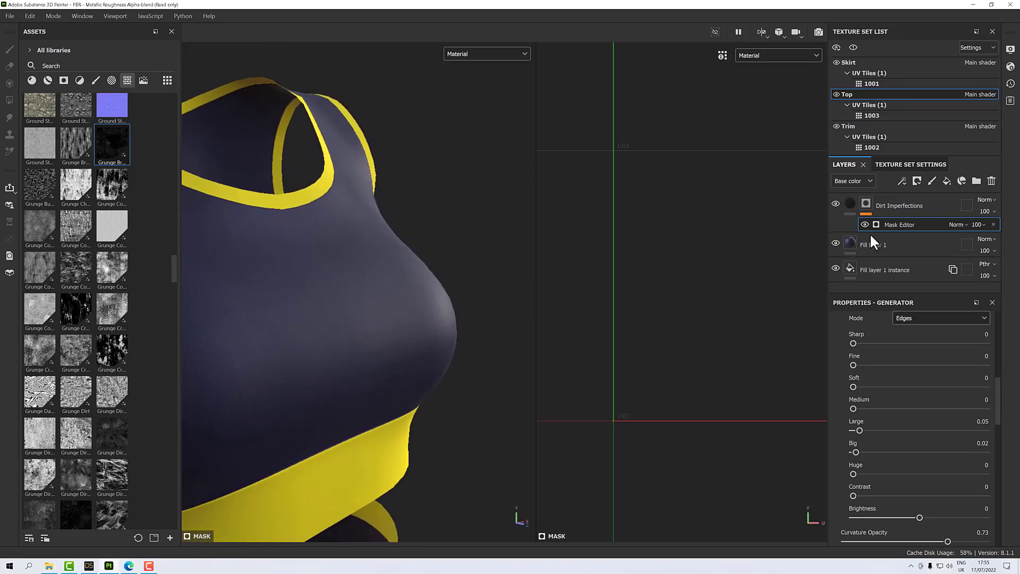
{"action": "left_click_drag", "start_coordinate": [422, 301], "coordinate": [432, 293], "text": "alt"}
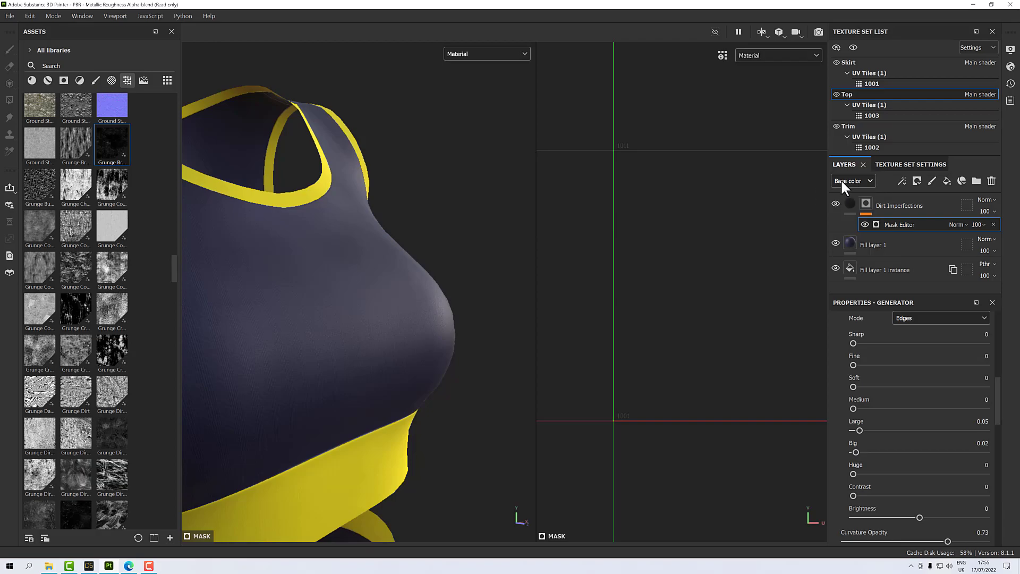
Switch the layer stack to the Roughness channel and reduce the Dirt Imperfections layer's opacity to 40
{"action": "left_click", "coordinate": [842, 179]}
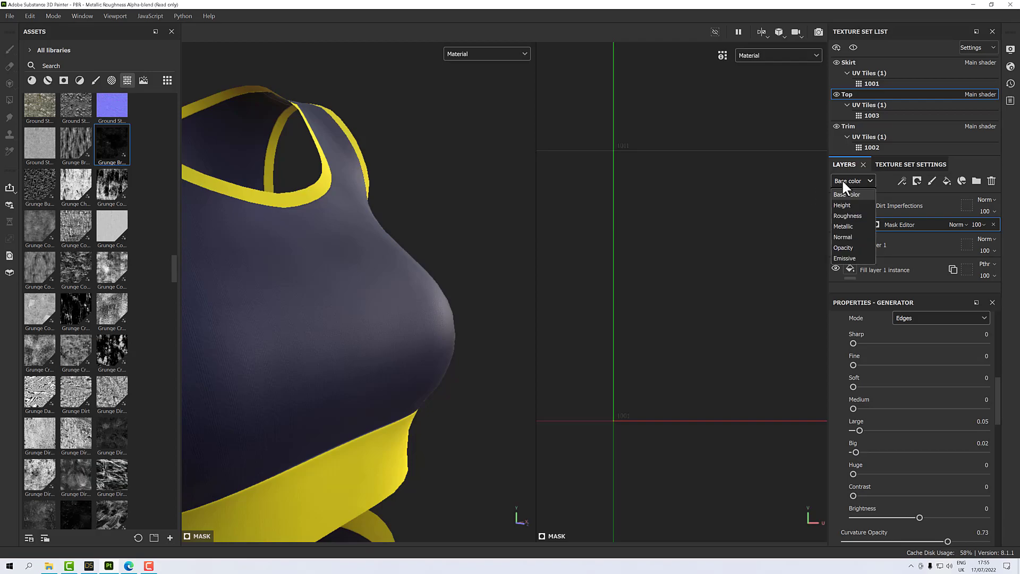
{"action": "left_click", "coordinate": [845, 217]}
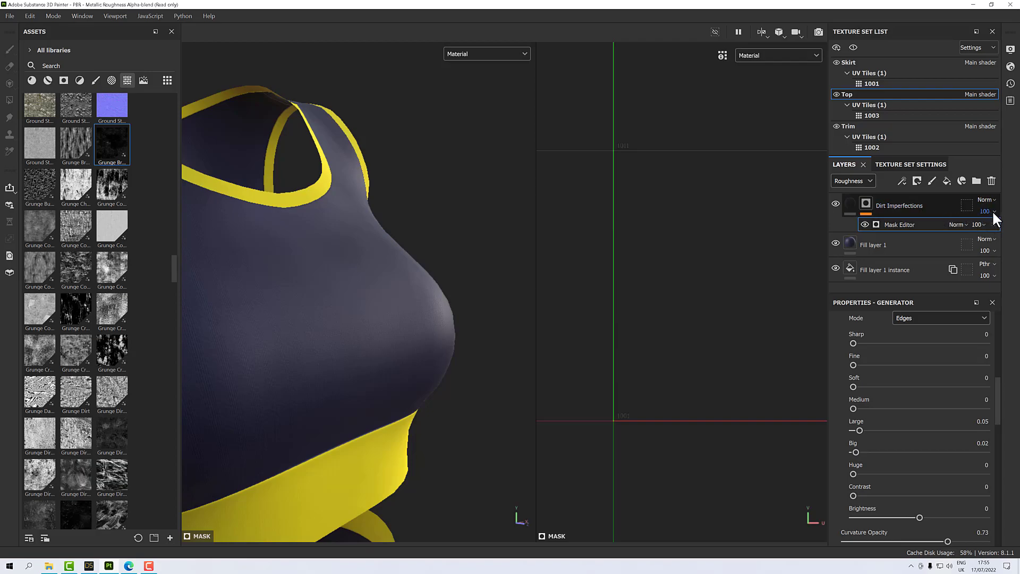
{"action": "left_click", "coordinate": [981, 224]}
{"action": "left_click_drag", "start_coordinate": [1015, 230], "coordinate": [936, 239]}
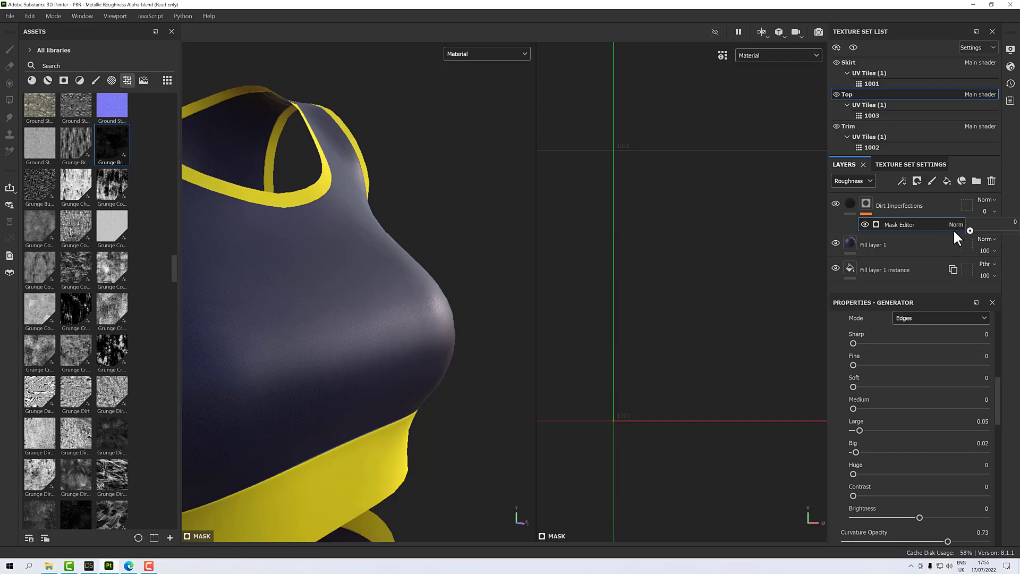
{"action": "left_click_drag", "start_coordinate": [968, 232], "coordinate": [976, 233]}
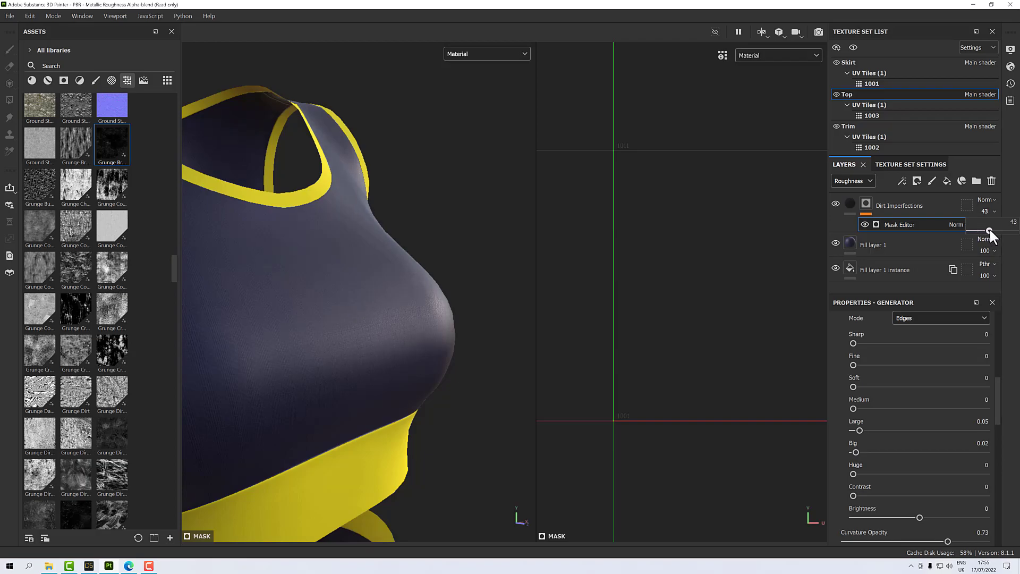
{"action": "left_click_drag", "start_coordinate": [989, 232], "coordinate": [991, 232]}
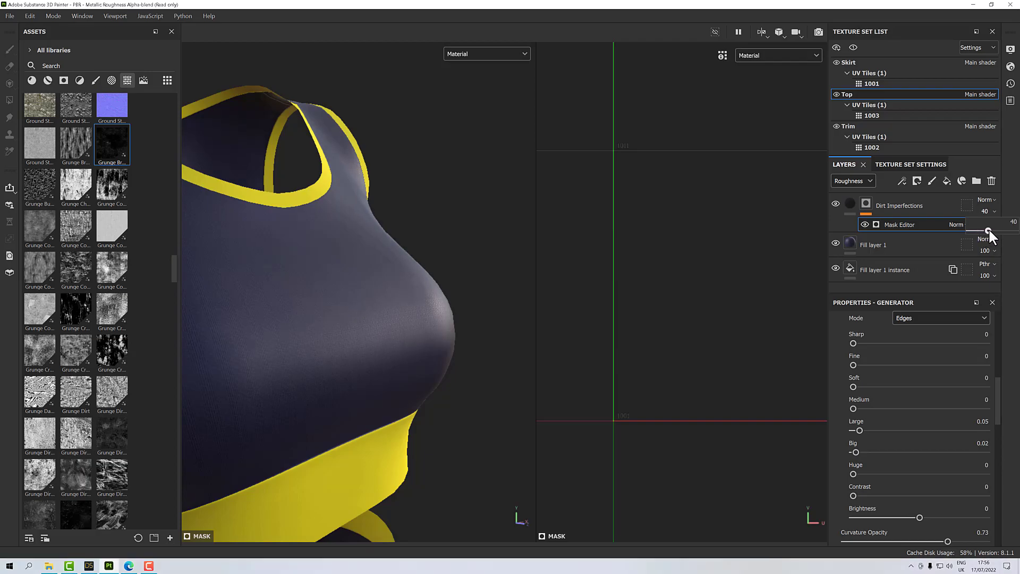
Display only the Roughness channel on the model and lower the Dirt Imperfections layer's roughness opacity to 20
{"action": "scroll", "coordinate": [371, 275], "scroll_direction": "up", "scroll_amount": 3}
{"action": "scroll", "coordinate": [371, 275], "scroll_direction": "down", "scroll_amount": 4}
{"action": "left_click_drag", "start_coordinate": [371, 276], "coordinate": [311, 284], "text": "alt"}
{"action": "scroll", "coordinate": [326, 249], "scroll_direction": "up", "scroll_amount": 3}
{"action": "scroll", "coordinate": [326, 250], "scroll_direction": "down", "scroll_amount": 5}
{"action": "left_click", "coordinate": [467, 54]}
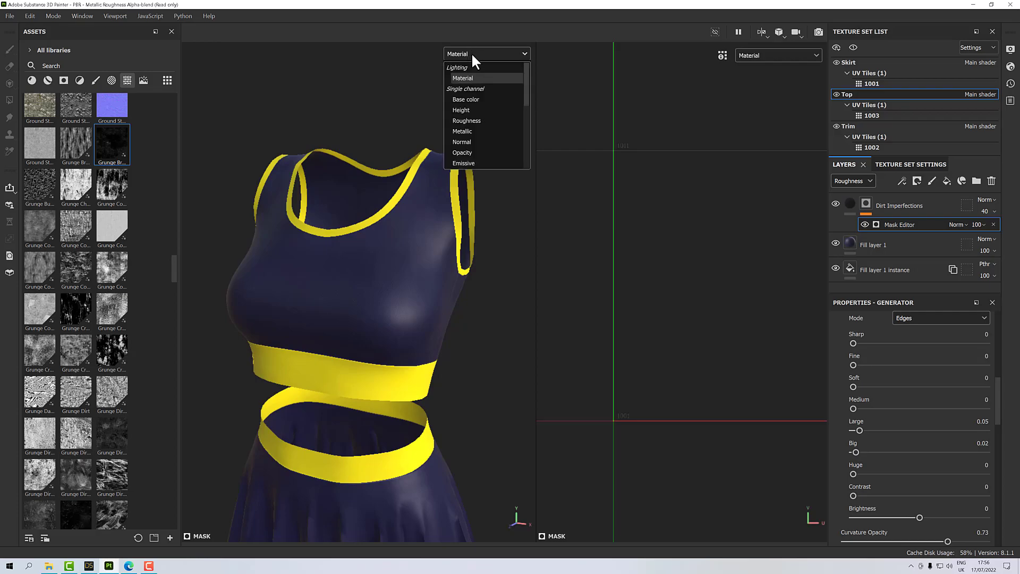
{"action": "left_click", "coordinate": [476, 114]}
{"action": "scroll", "coordinate": [434, 205], "scroll_direction": "up", "scroll_amount": 3}
{"action": "left_click_drag", "start_coordinate": [421, 296], "coordinate": [228, 319], "text": "alt"}
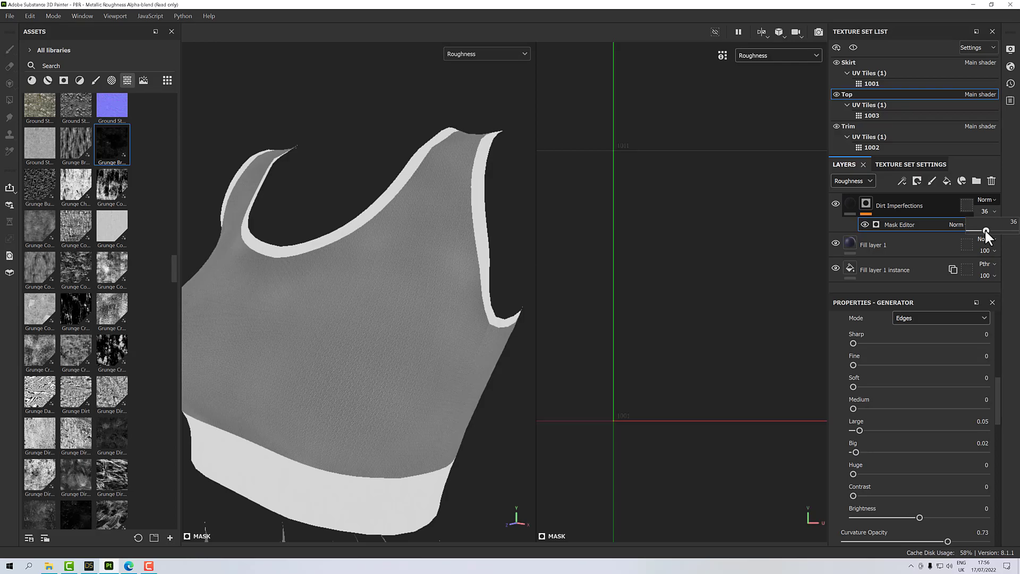
{"action": "mouse_move", "coordinate": [976, 231]}
{"action": "left_mouse_down"}
{"action": "mouse_move", "coordinate": [967, 230]}
{"action": "mouse_move", "coordinate": [979, 229]}
{"action": "left_mouse_up"}
{"action": "left_click_drag", "start_coordinate": [451, 266], "coordinate": [470, 188], "text": "alt"}
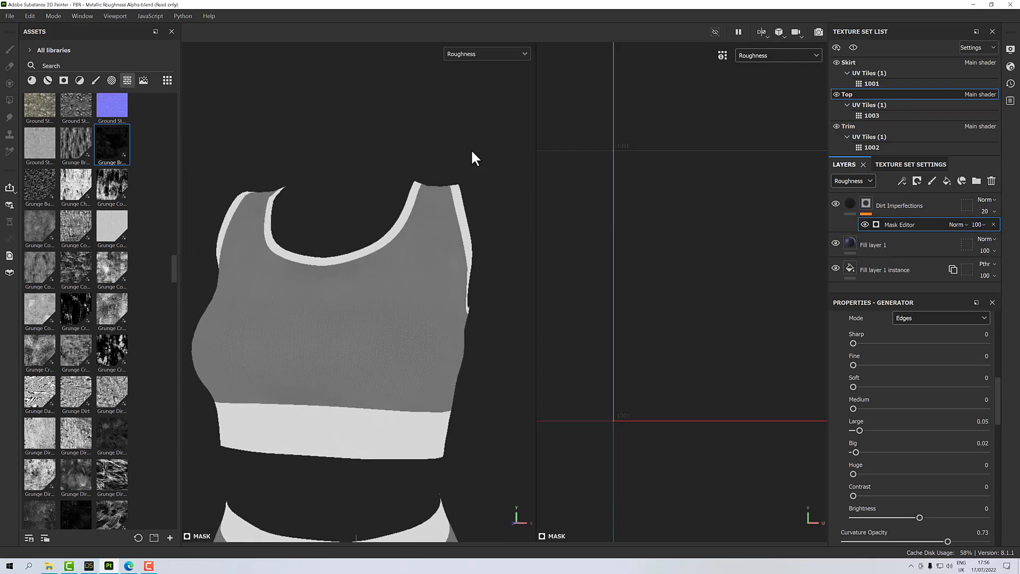
Return the viewport display to the full Material view
{"action": "left_click", "coordinate": [469, 53]}
{"action": "scroll", "coordinate": [474, 79], "scroll_direction": "up", "scroll_amount": 3}
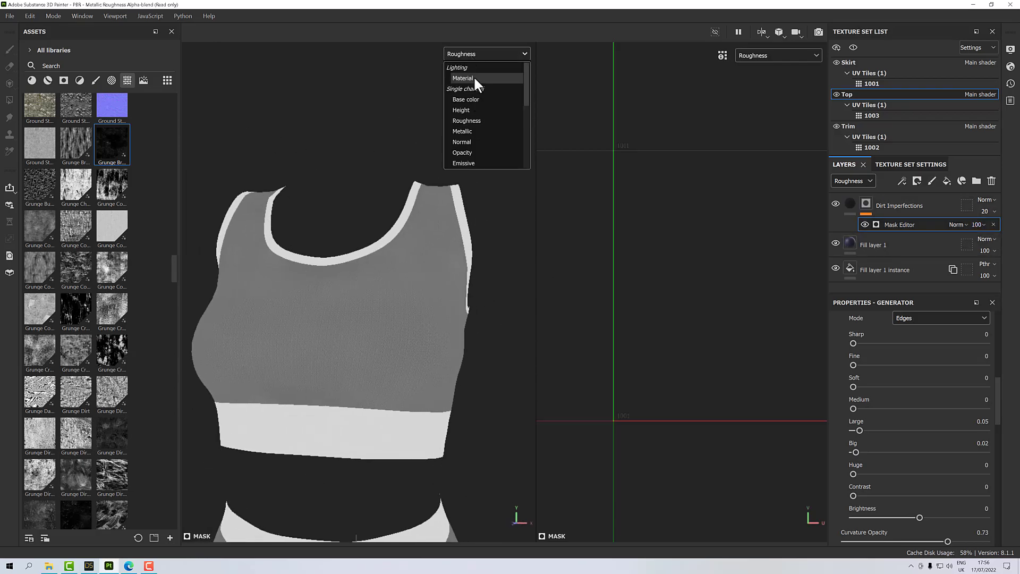
{"action": "left_click", "coordinate": [474, 79]}
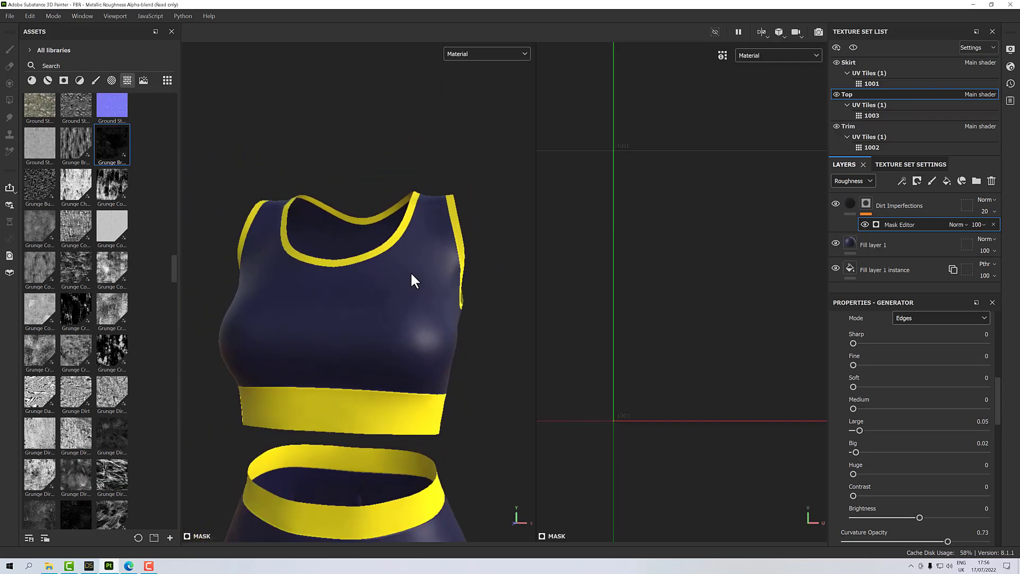
Copy the top's Dirt Imperfections layer and open the layer commands for Fill layer 1 in the Trim texture set
{"action": "left_click", "coordinate": [879, 203]}
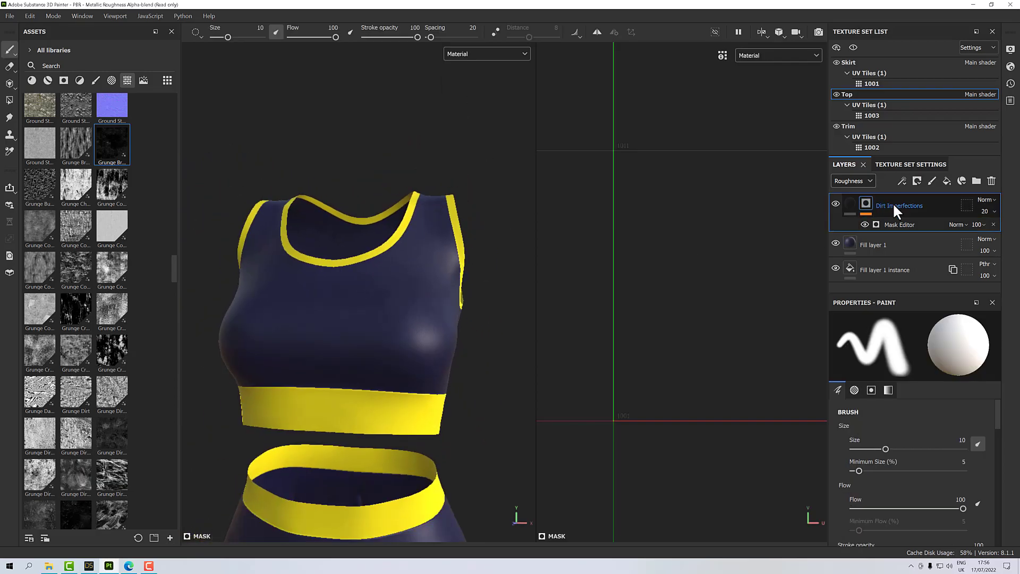
{"action": "right_click", "coordinate": [892, 205]}
{"action": "key", "text": "Escape"}
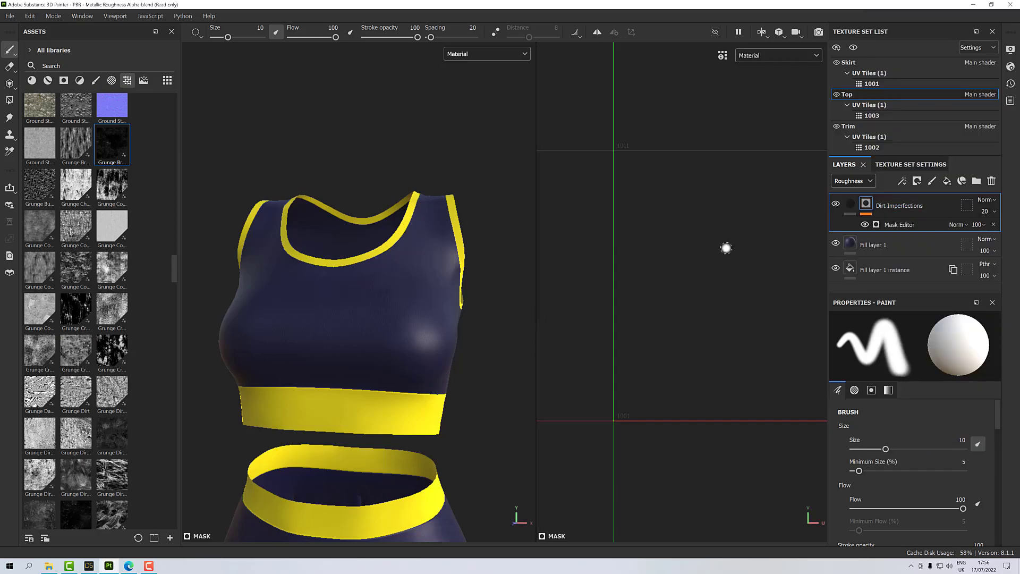
{"action": "left_click", "coordinate": [874, 104]}
{"action": "left_click", "coordinate": [874, 104]}
{"action": "left_click", "coordinate": [853, 125]}
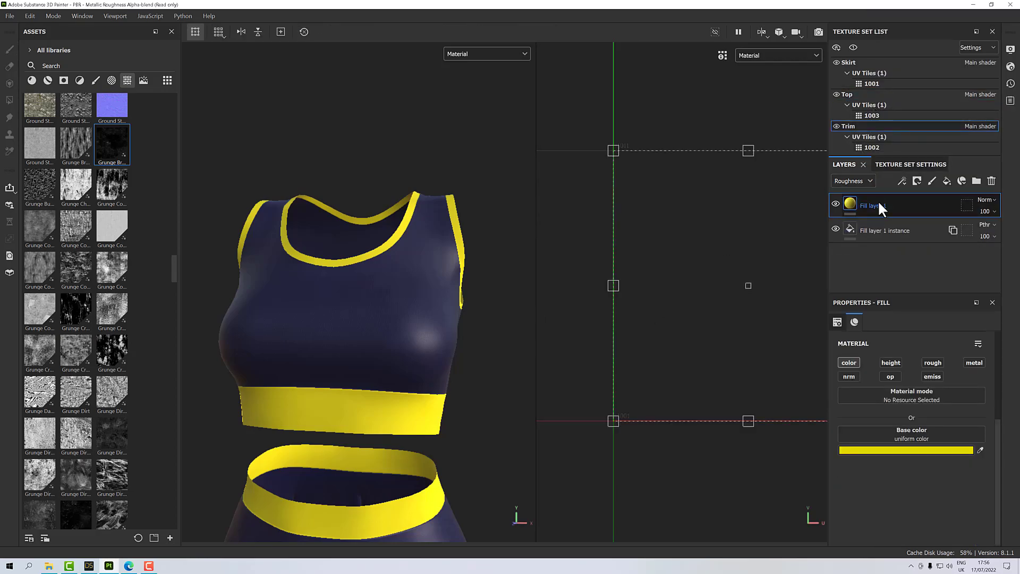
{"action": "right_click", "coordinate": [878, 206]}
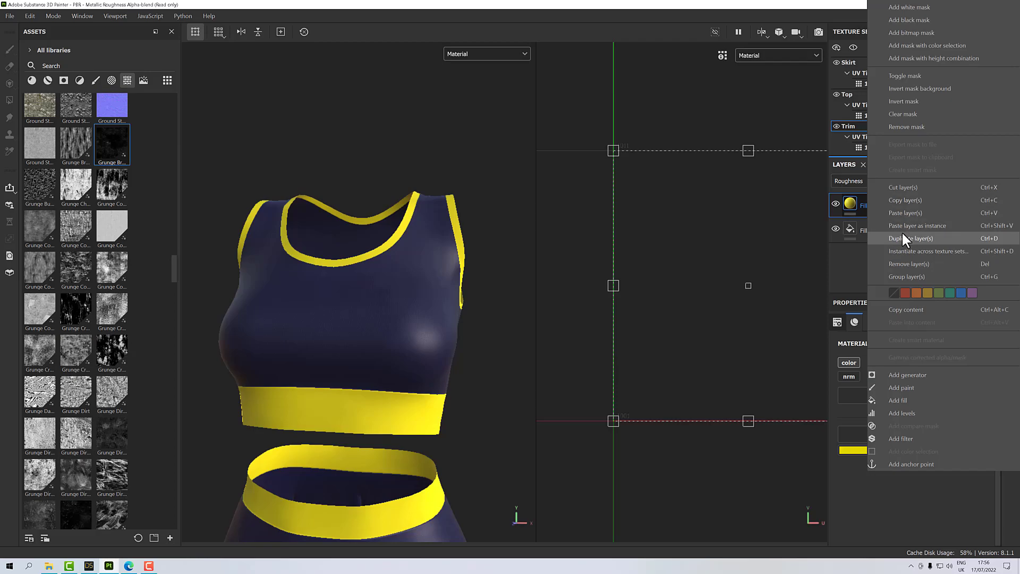
Paste the copied Dirt Imperfections layer above Fill layer 1 in the Trim texture set and inspect the trim
{"action": "left_click", "coordinate": [904, 201]}
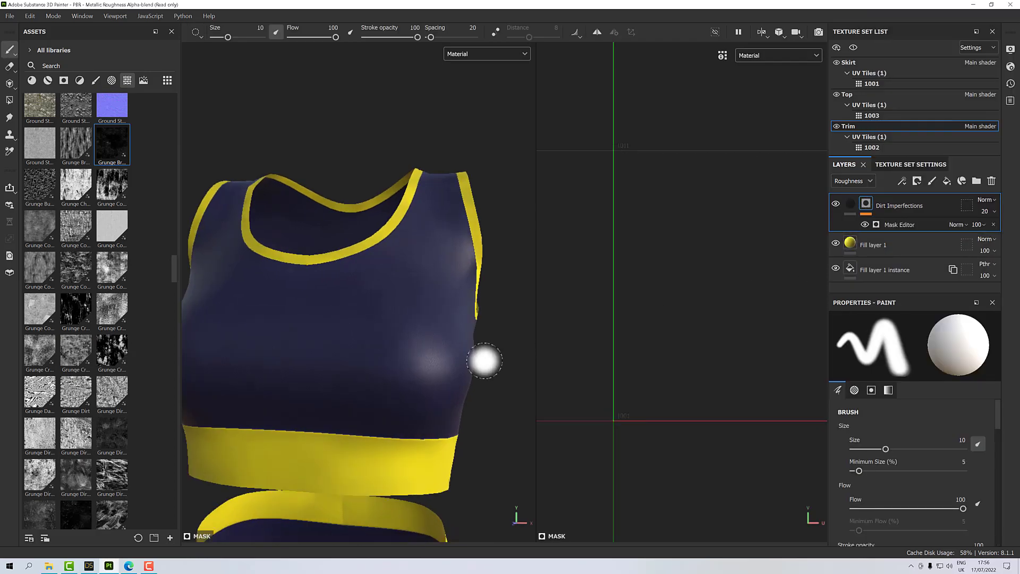
{"action": "scroll", "coordinate": [484, 361], "scroll_direction": "down", "scroll_amount": 2}
{"action": "left_click_drag", "start_coordinate": [484, 361], "coordinate": [457, 367], "text": "alt"}
{"action": "middle_click_drag", "start_coordinate": [449, 356], "coordinate": [501, 221]}
{"action": "scroll", "coordinate": [439, 371], "scroll_direction": "up", "scroll_amount": 5}
{"action": "mouse_move", "coordinate": [442, 373]}
{"action": "left_mouse_down", "text": "alt"}
{"action": "mouse_move", "coordinate": [437, 331]}
{"action": "mouse_move", "coordinate": [419, 330]}
{"action": "mouse_move", "coordinate": [436, 364]}
{"action": "left_mouse_up", "text": "alt"}
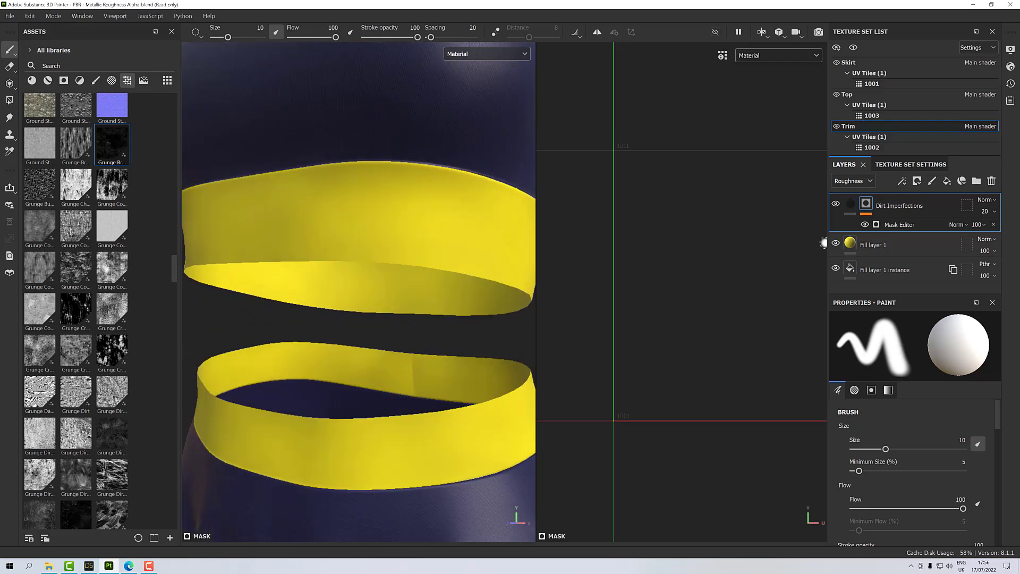
Set the Dirt Imperfections fill's base color to D49D00, starting from the yellow swatch and making it more orange and darker
{"action": "left_click", "coordinate": [849, 202]}
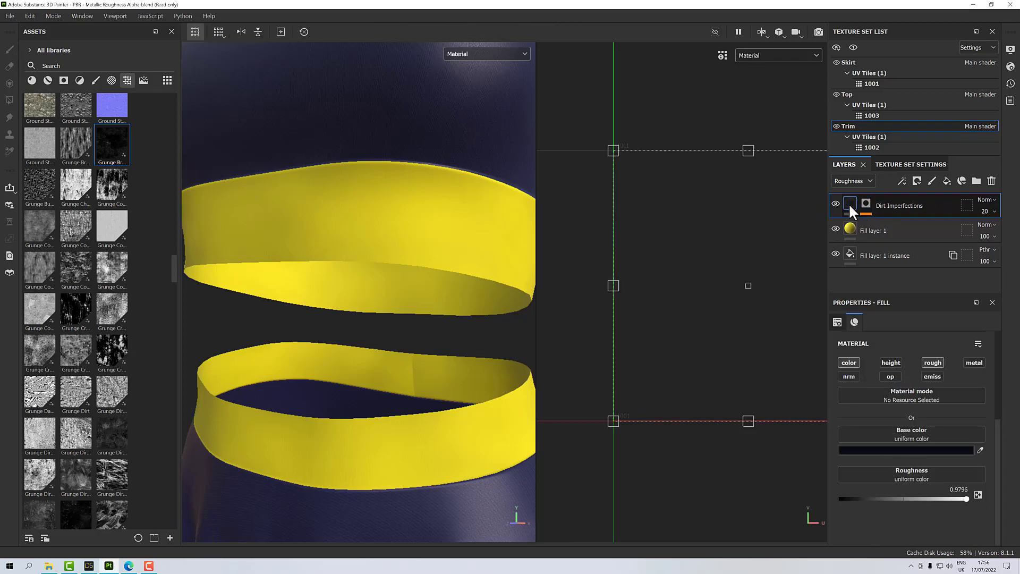
{"action": "left_click", "coordinate": [897, 448]}
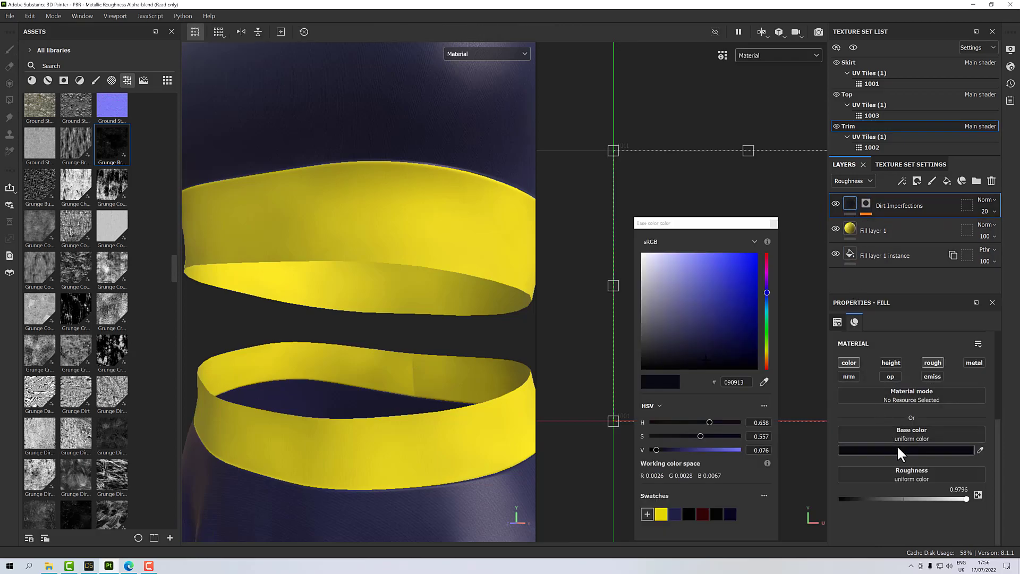
{"action": "left_click", "coordinate": [663, 512]}
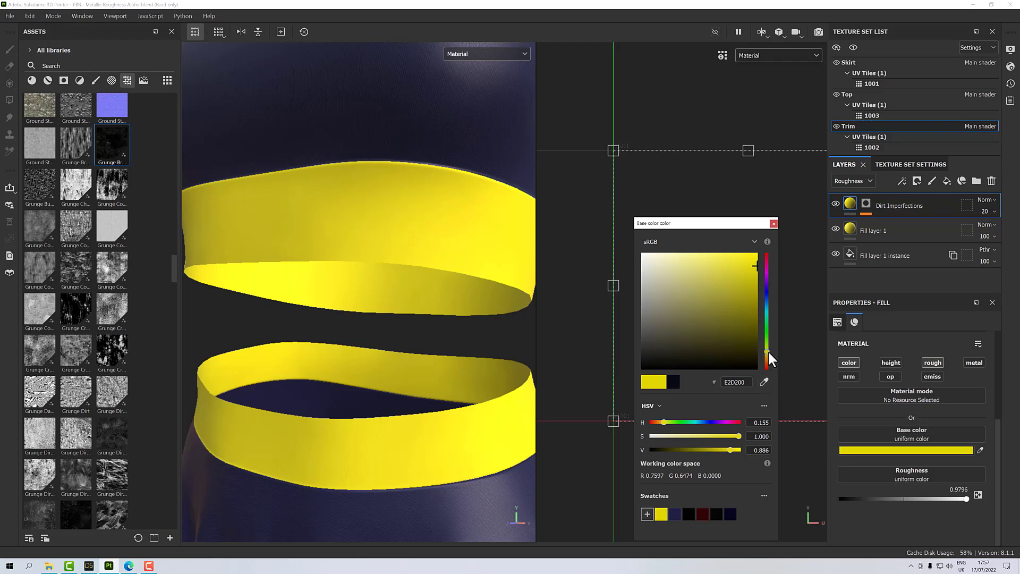
{"action": "left_click_drag", "start_coordinate": [767, 349], "coordinate": [767, 353]}
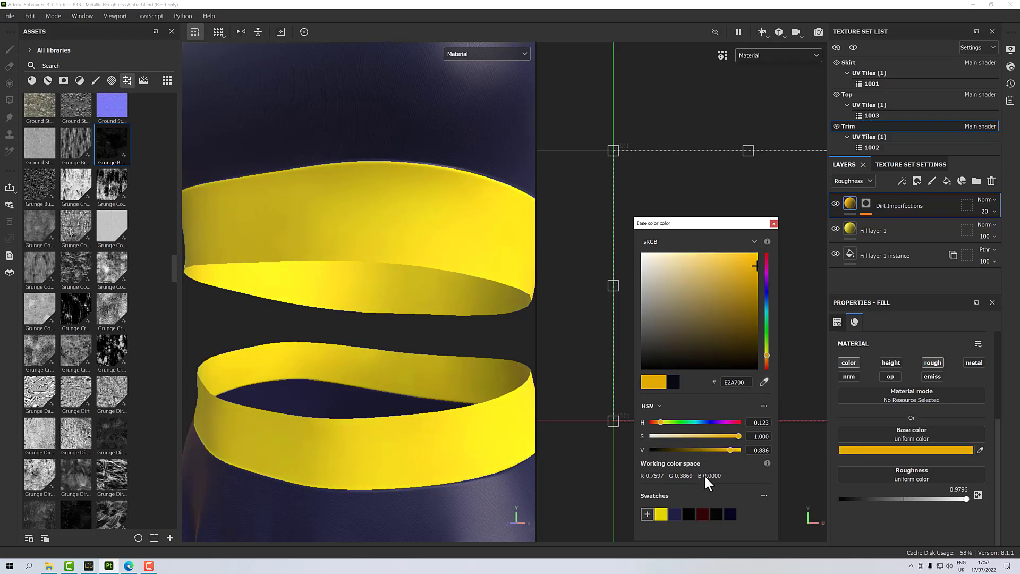
{"action": "mouse_move", "coordinate": [729, 447]}
{"action": "left_mouse_down"}
{"action": "mouse_move", "coordinate": [646, 449]}
{"action": "mouse_move", "coordinate": [726, 449]}
{"action": "left_mouse_up"}
{"action": "left_click", "coordinate": [418, 325]}
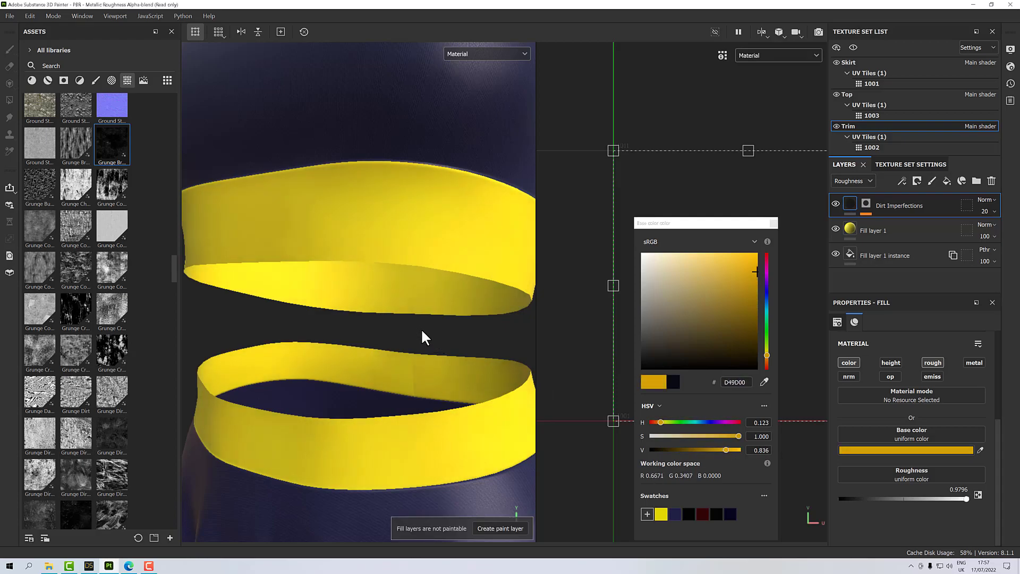
{"action": "scroll", "coordinate": [421, 330], "scroll_direction": "up", "scroll_amount": 3}
{"action": "scroll", "coordinate": [420, 331], "scroll_direction": "down", "scroll_amount": 5}
{"action": "mouse_move", "coordinate": [420, 331]}
{"action": "left_mouse_down", "text": "alt"}
{"action": "mouse_move", "coordinate": [472, 329]}
{"action": "mouse_move", "coordinate": [437, 333]}
{"action": "left_mouse_up", "text": "alt"}
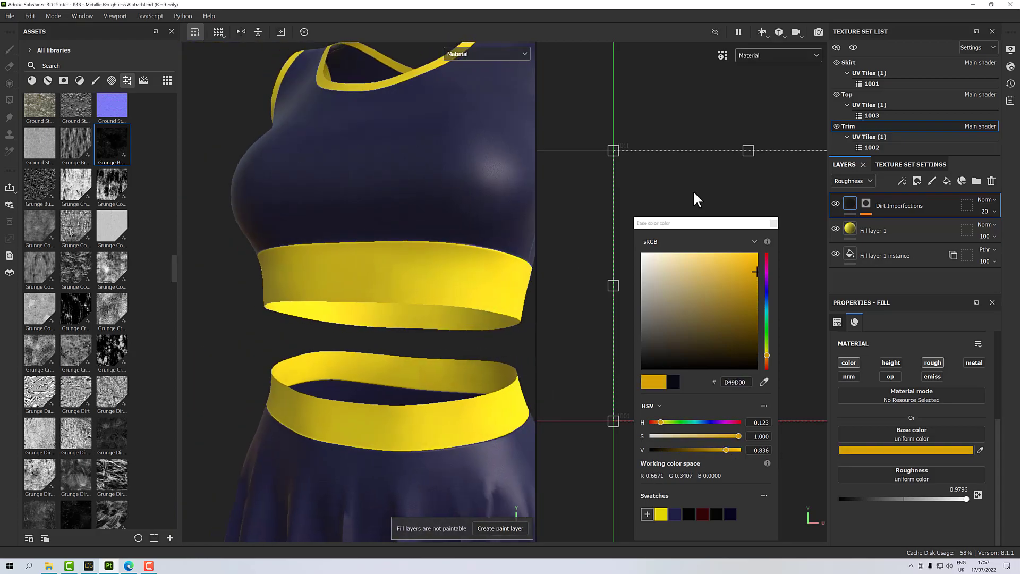
Select the Dirt Imperfections layer's Mask Editor generator and display the Mask channel in the viewport
{"action": "left_click", "coordinate": [505, 54]}
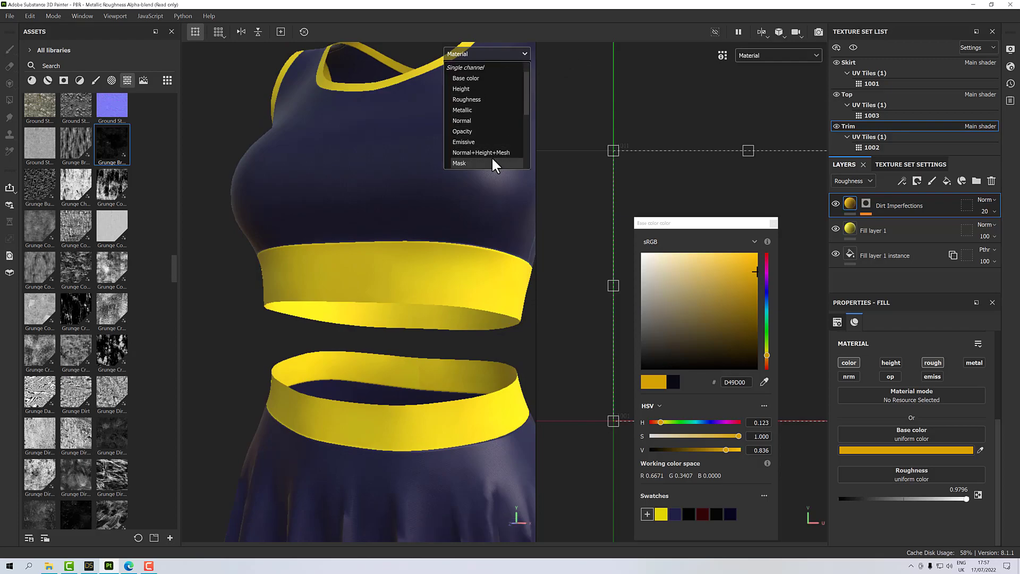
{"action": "left_click", "coordinate": [492, 162]}
{"action": "mouse_move", "coordinate": [464, 269]}
{"action": "left_mouse_down", "text": "alt"}
{"action": "mouse_move", "coordinate": [588, 257]}
{"action": "mouse_move", "coordinate": [483, 266]}
{"action": "left_mouse_up", "text": "alt"}
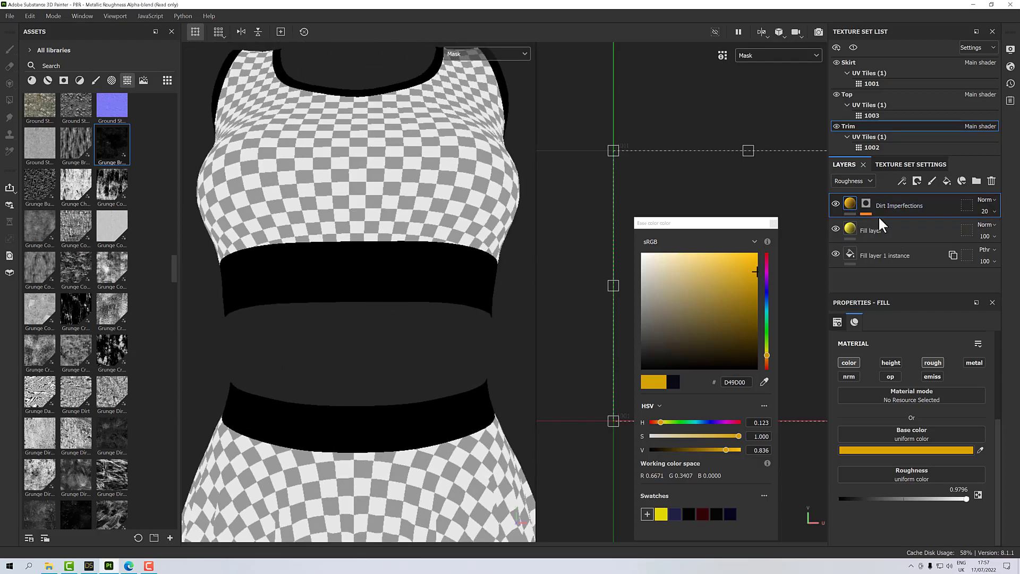
{"action": "left_click", "coordinate": [866, 205]}
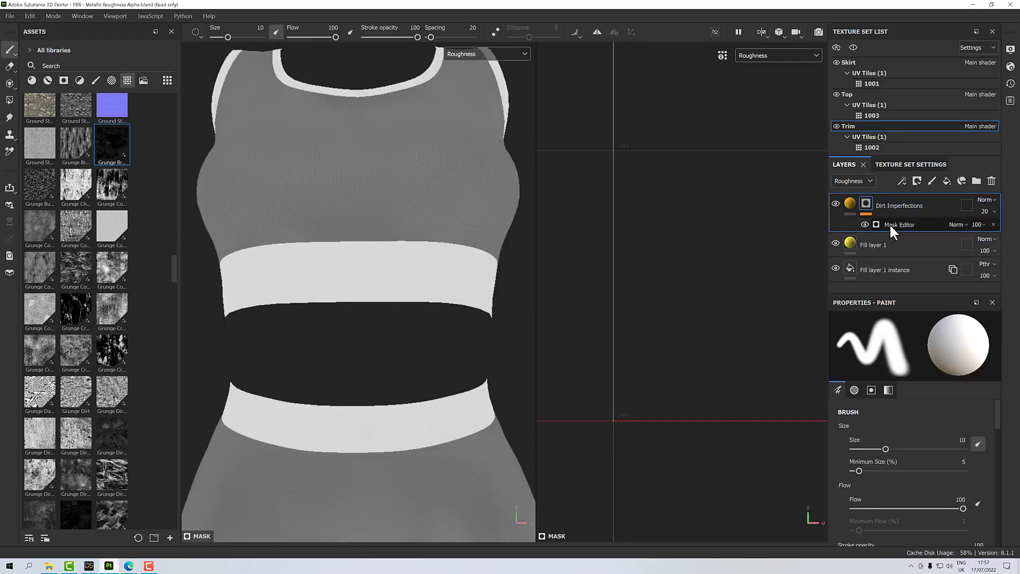
{"action": "left_click", "coordinate": [901, 223]}
{"action": "left_click", "coordinate": [507, 53]}
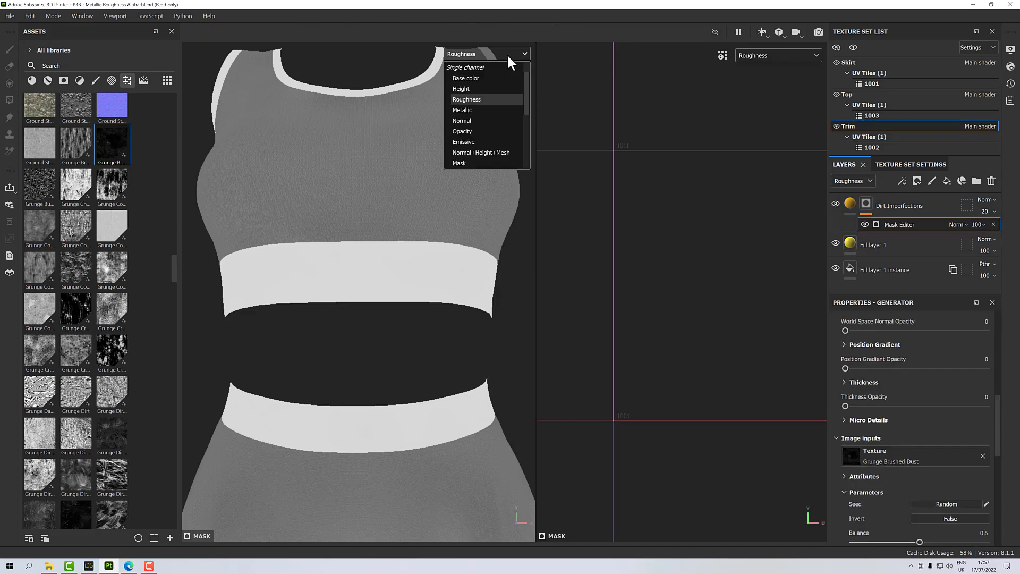
{"action": "left_click", "coordinate": [490, 164]}
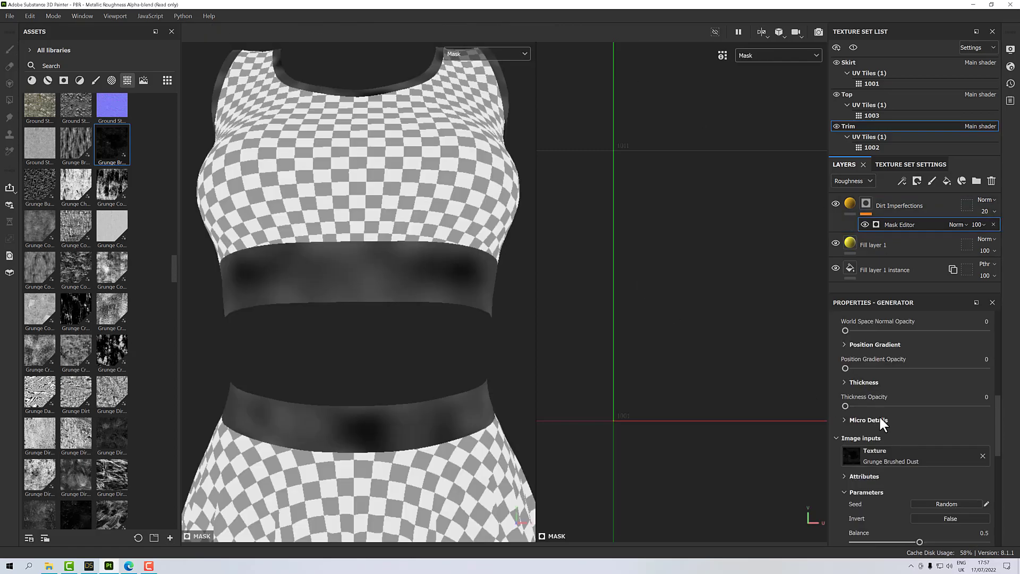
Set the Mask Editor's curvature opacity to 1
{"action": "scroll", "coordinate": [384, 278], "scroll_direction": "up", "scroll_amount": 5}
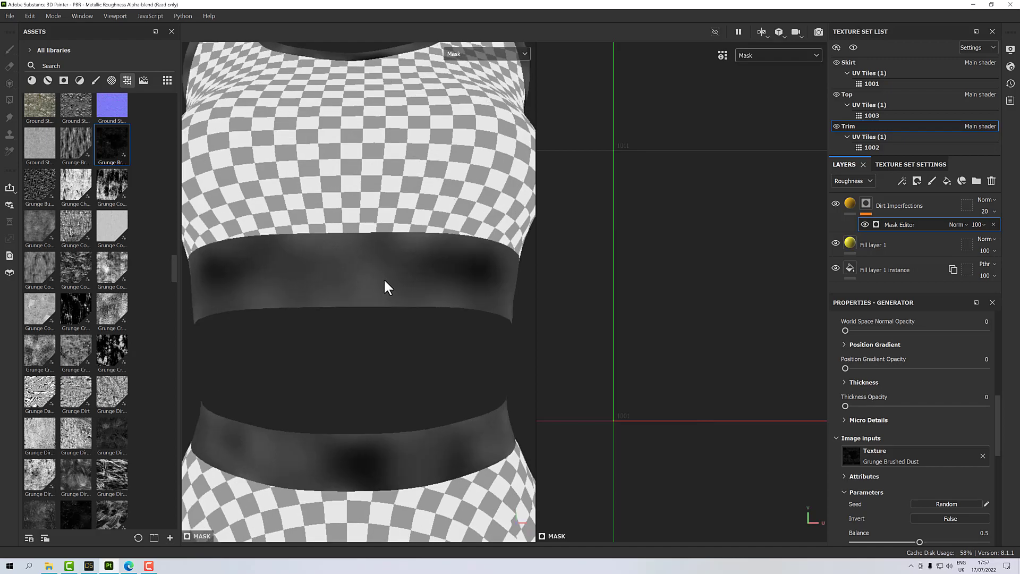
{"action": "scroll", "coordinate": [393, 297], "scroll_direction": "down", "scroll_amount": 5}
{"action": "left_click_drag", "start_coordinate": [398, 307], "coordinate": [359, 298], "text": "alt"}
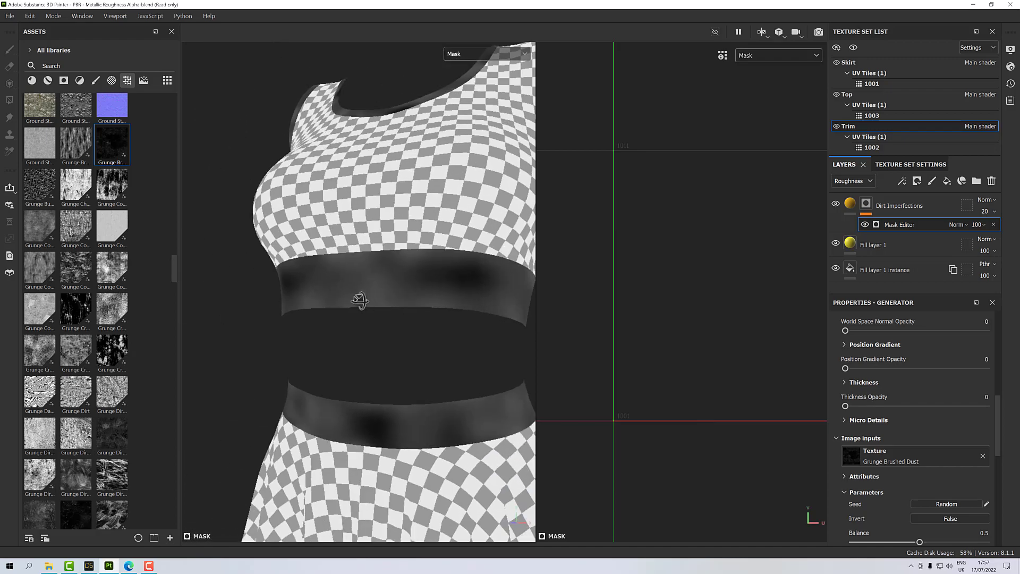
{"action": "scroll", "coordinate": [888, 388], "scroll_direction": "up", "scroll_amount": 4}
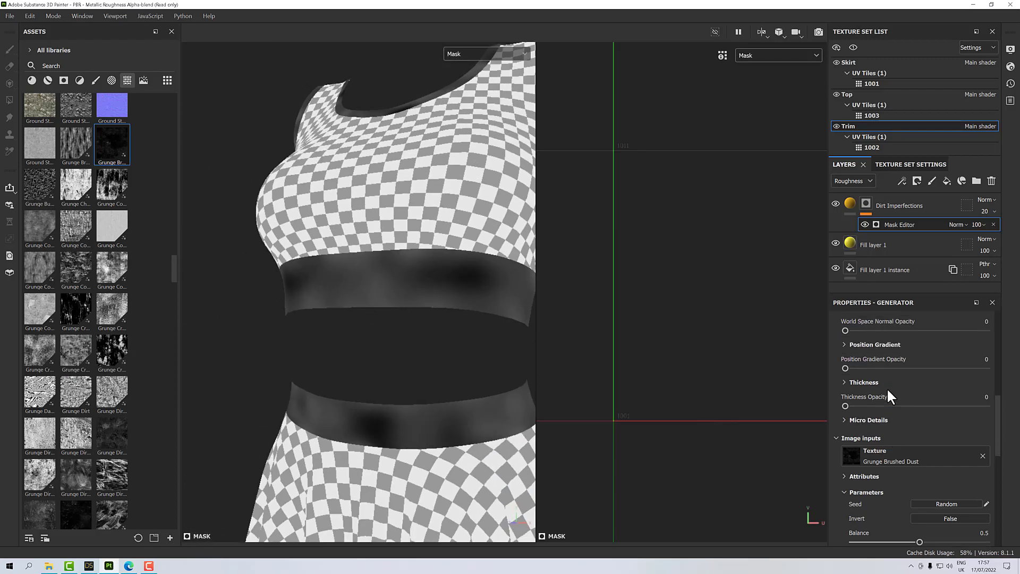
{"action": "scroll", "coordinate": [874, 367], "scroll_direction": "up", "scroll_amount": 7}
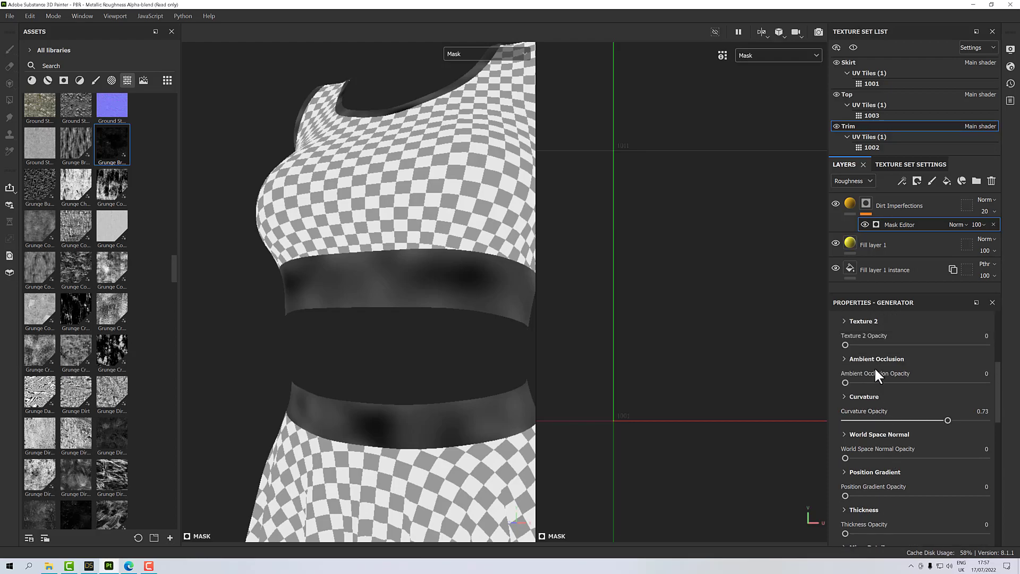
{"action": "scroll", "coordinate": [872, 359], "scroll_direction": "up", "scroll_amount": 2}
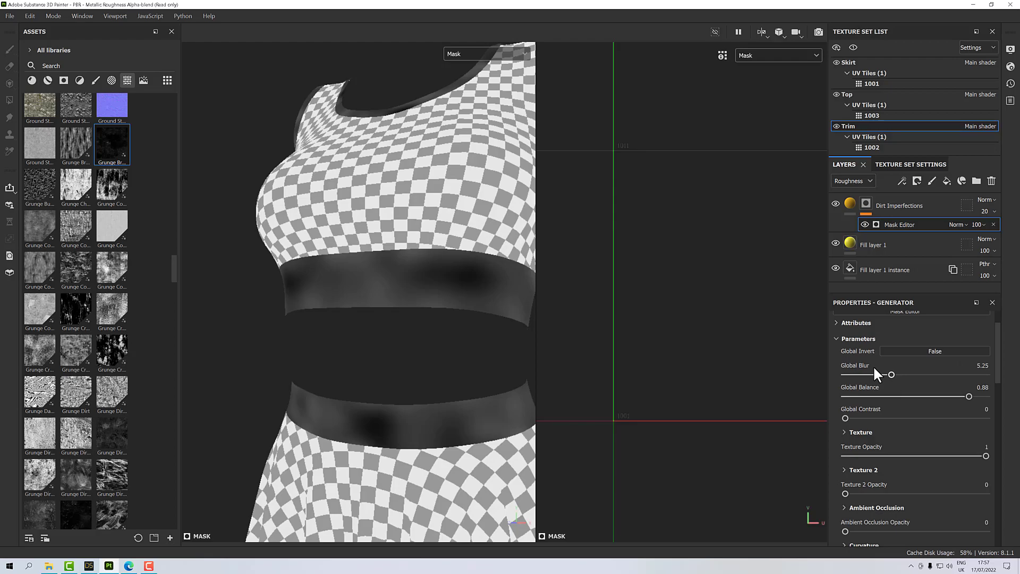
{"action": "scroll", "coordinate": [874, 369], "scroll_direction": "down", "scroll_amount": 1}
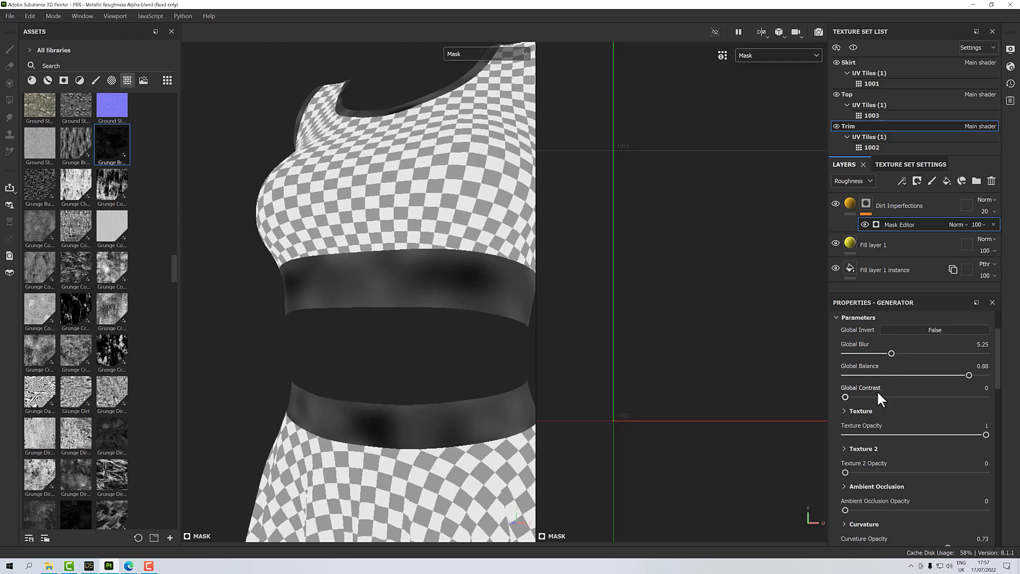
{"action": "scroll", "coordinate": [882, 428], "scroll_direction": "down", "scroll_amount": 5}
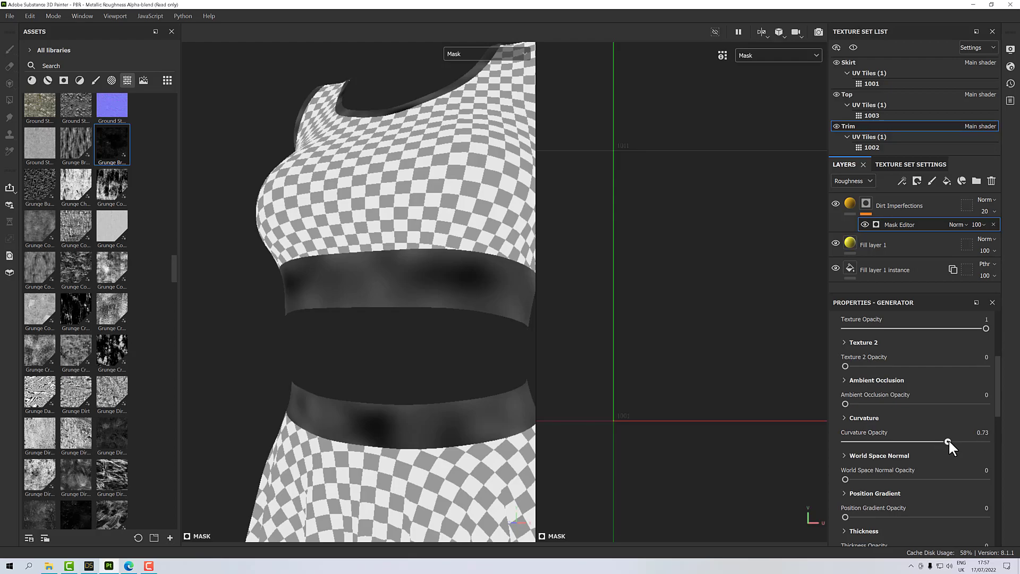
{"action": "left_click_drag", "start_coordinate": [976, 441], "coordinate": [1002, 443]}
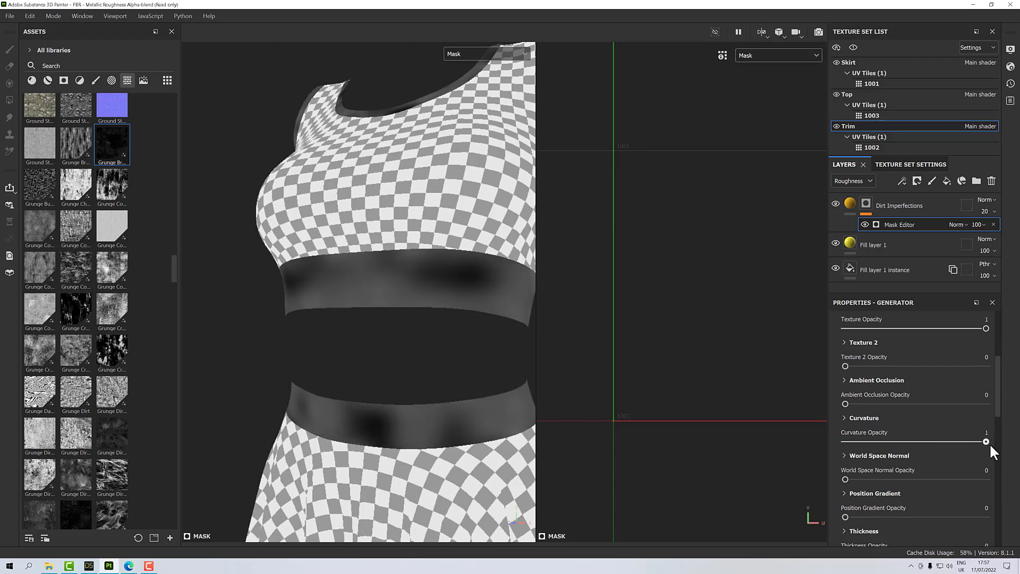
Set the curvature's Large and Big amounts to 0 and add slight Sharp and Fine amounts in the Mask Editor
{"action": "left_click", "coordinate": [850, 418]}
{"action": "scroll", "coordinate": [903, 425], "scroll_direction": "down", "scroll_amount": 5}
{"action": "scroll", "coordinate": [892, 441], "scroll_direction": "down", "scroll_amount": 1}
{"action": "mouse_move", "coordinate": [861, 452]}
{"action": "left_mouse_down"}
{"action": "mouse_move", "coordinate": [870, 451]}
{"action": "mouse_move", "coordinate": [861, 451]}
{"action": "left_mouse_up"}
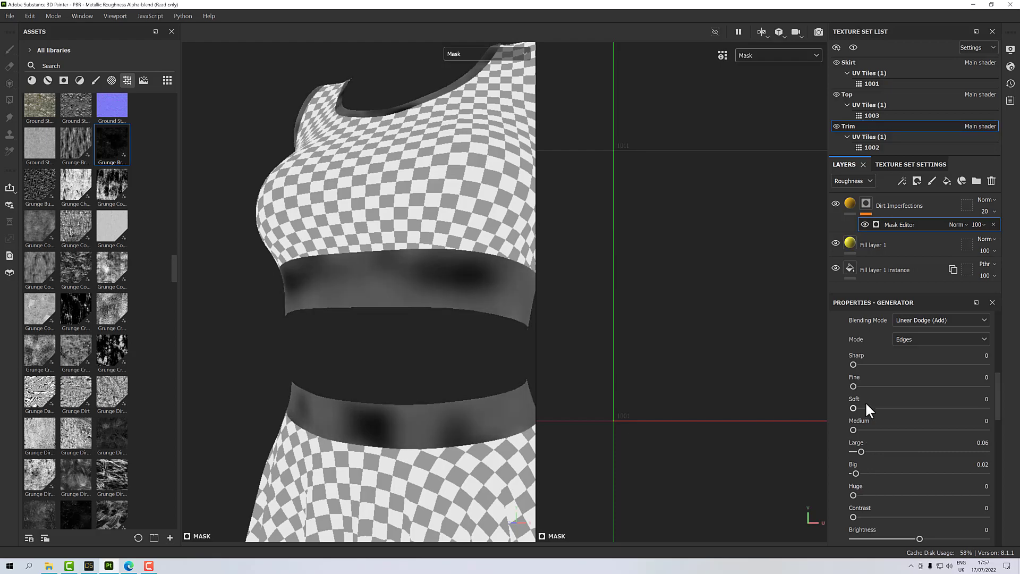
{"action": "left_click_drag", "start_coordinate": [853, 385], "coordinate": [874, 363]}
{"action": "scroll", "coordinate": [878, 366], "scroll_direction": "up", "scroll_amount": 2}
{"action": "scroll", "coordinate": [880, 370], "scroll_direction": "down", "scroll_amount": 4}
{"action": "left_click_drag", "start_coordinate": [856, 451], "coordinate": [845, 429]}
{"action": "scroll", "coordinate": [898, 384], "scroll_direction": "up", "scroll_amount": 4}
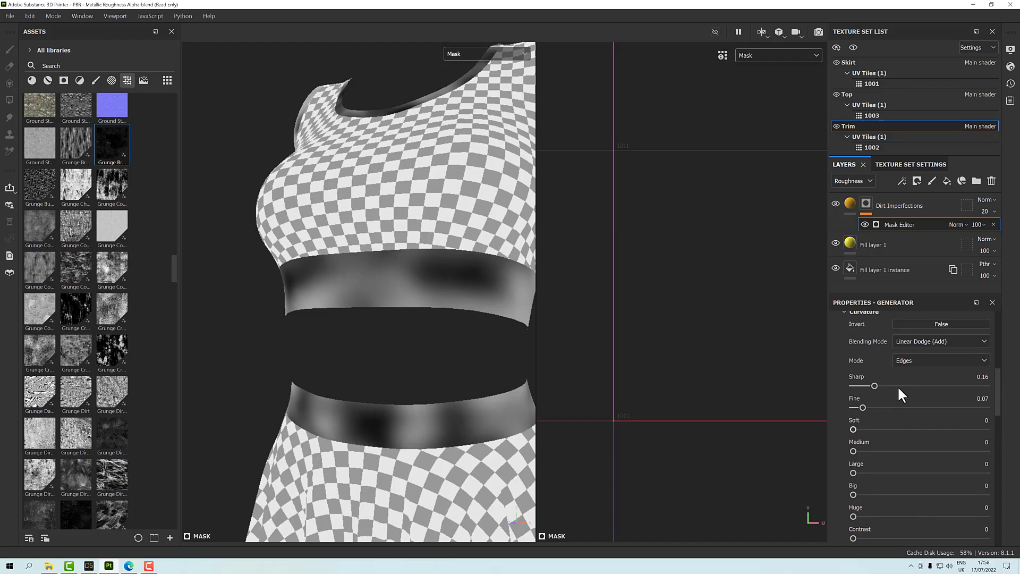
{"action": "left_click_drag", "start_coordinate": [875, 384], "coordinate": [855, 407]}
Set the Mask Editor's global blur to 3.26, global balance to 0.83 and global contrast to 0.16
{"action": "scroll", "coordinate": [892, 372], "scroll_direction": "up", "scroll_amount": 8}
{"action": "scroll", "coordinate": [894, 372], "scroll_direction": "up", "scroll_amount": 15}
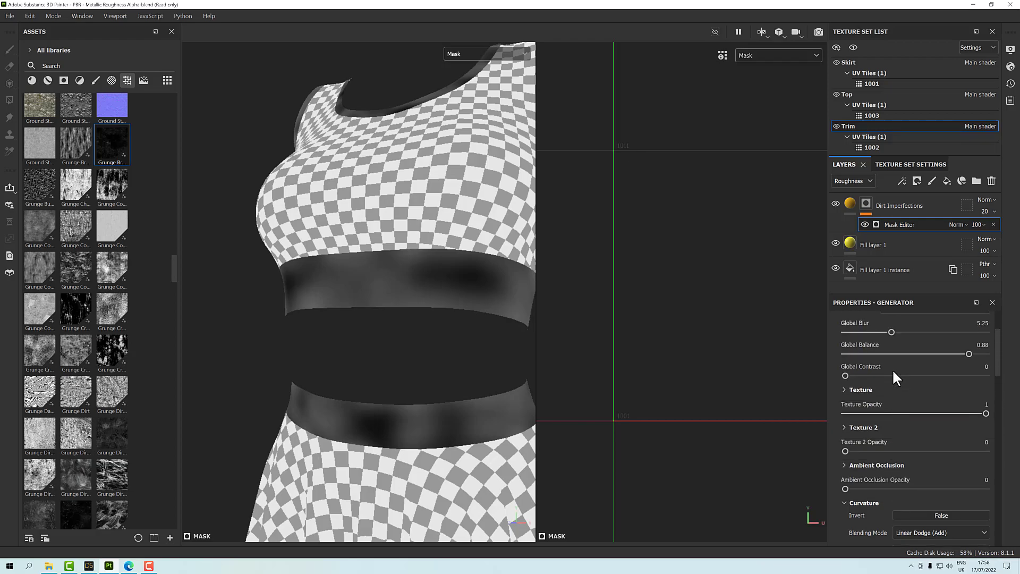
{"action": "mouse_move", "coordinate": [891, 396]}
{"action": "left_mouse_down"}
{"action": "mouse_move", "coordinate": [840, 396]}
{"action": "mouse_move", "coordinate": [873, 397]}
{"action": "left_mouse_up"}
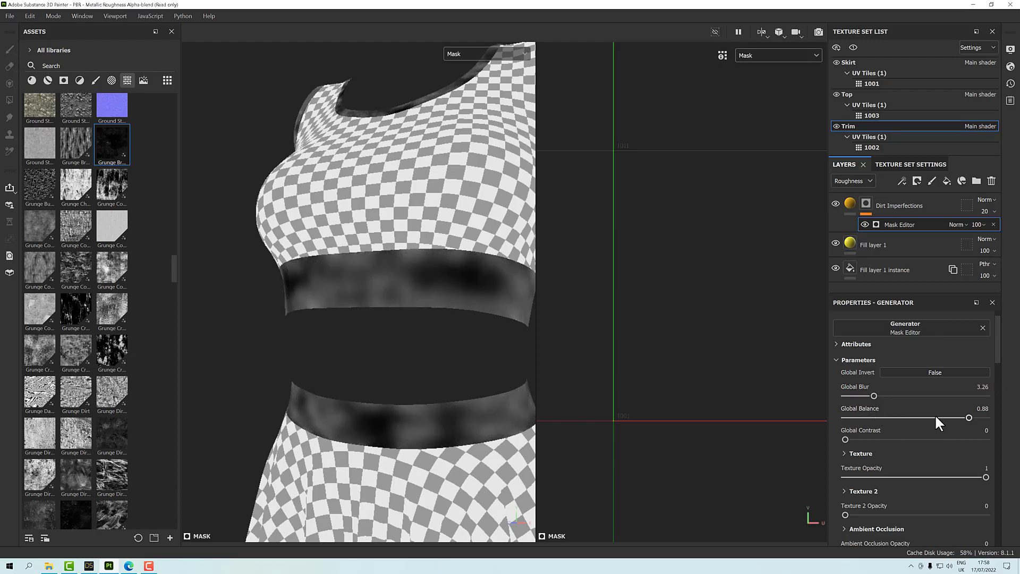
{"action": "mouse_move", "coordinate": [967, 418]}
{"action": "left_mouse_down"}
{"action": "mouse_move", "coordinate": [888, 421]}
{"action": "mouse_move", "coordinate": [998, 420]}
{"action": "mouse_move", "coordinate": [942, 422]}
{"action": "mouse_move", "coordinate": [961, 422]}
{"action": "left_mouse_up"}
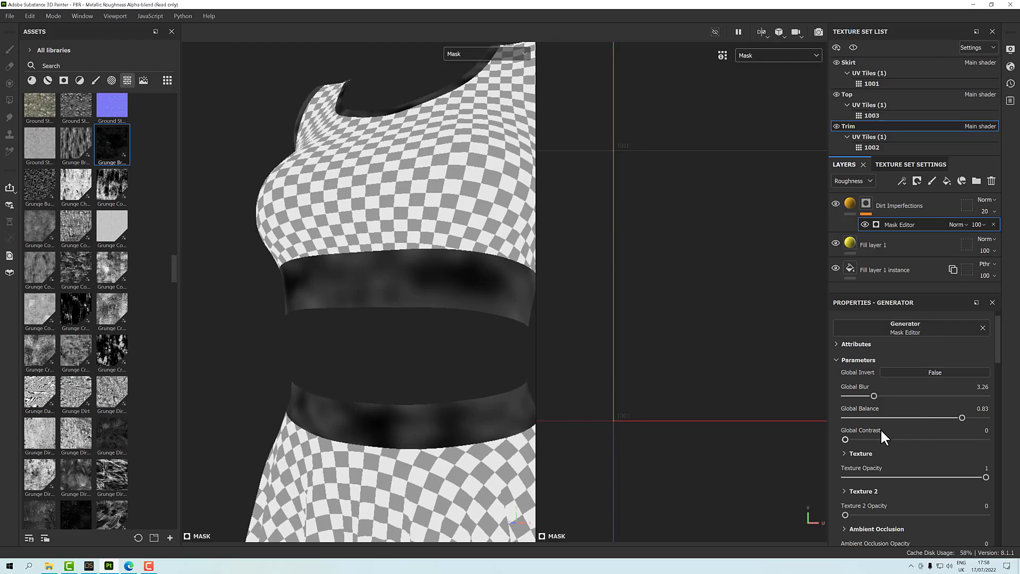
{"action": "left_click_drag", "start_coordinate": [845, 439], "coordinate": [867, 437]}
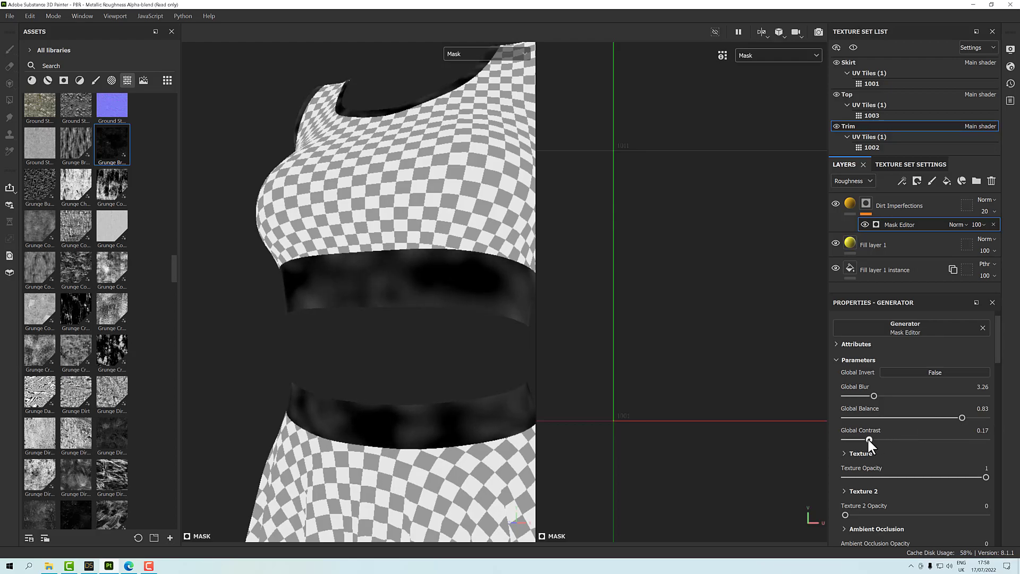
{"action": "scroll", "coordinate": [458, 419], "scroll_direction": "up", "scroll_amount": 4}
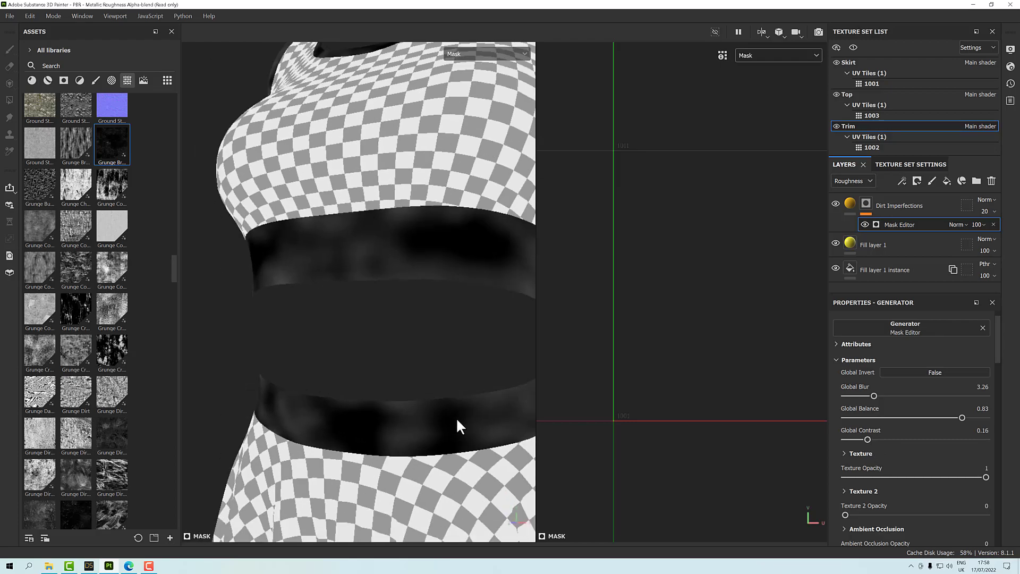
{"action": "scroll", "coordinate": [456, 417], "scroll_direction": "down", "scroll_amount": 3}
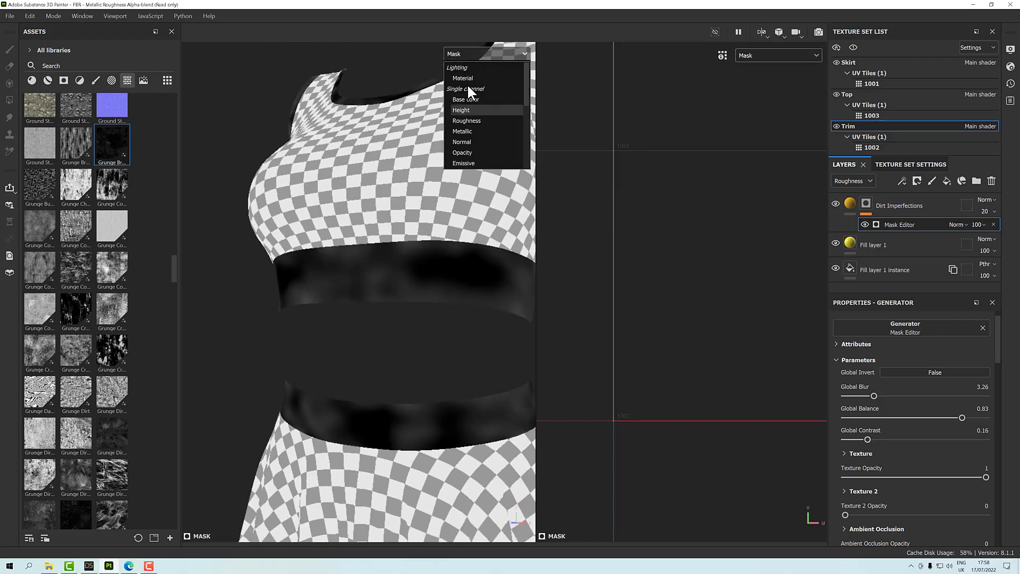
Display the full material in the viewport and examine the dirt effect on the yellow trim
{"action": "scroll", "coordinate": [467, 84], "scroll_direction": "up", "scroll_amount": 2}
{"action": "left_click", "coordinate": [466, 78]}
{"action": "left_click_drag", "start_coordinate": [447, 272], "coordinate": [465, 275], "text": "alt"}
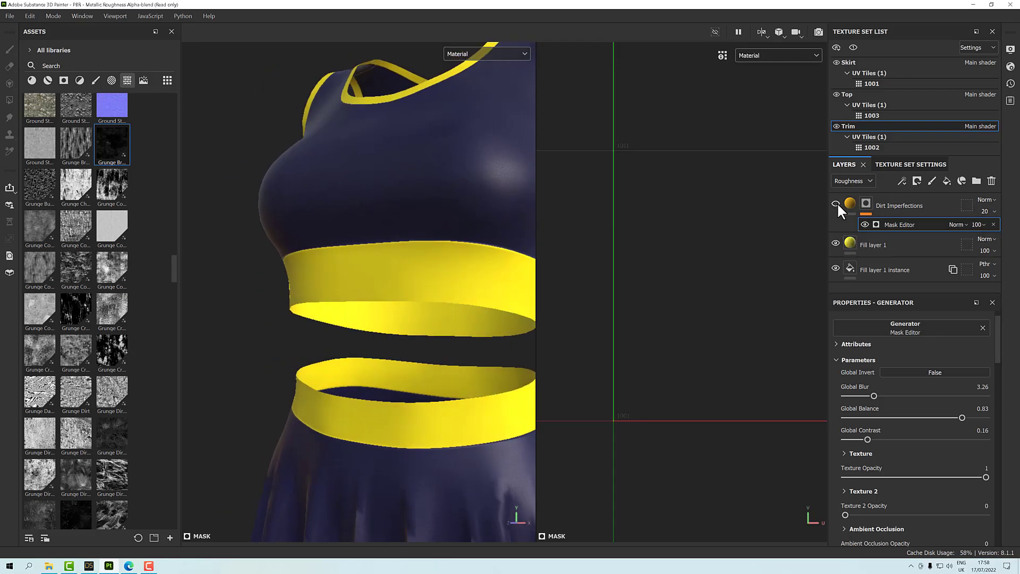
{"action": "scroll", "coordinate": [435, 289], "scroll_direction": "up", "scroll_amount": 3}
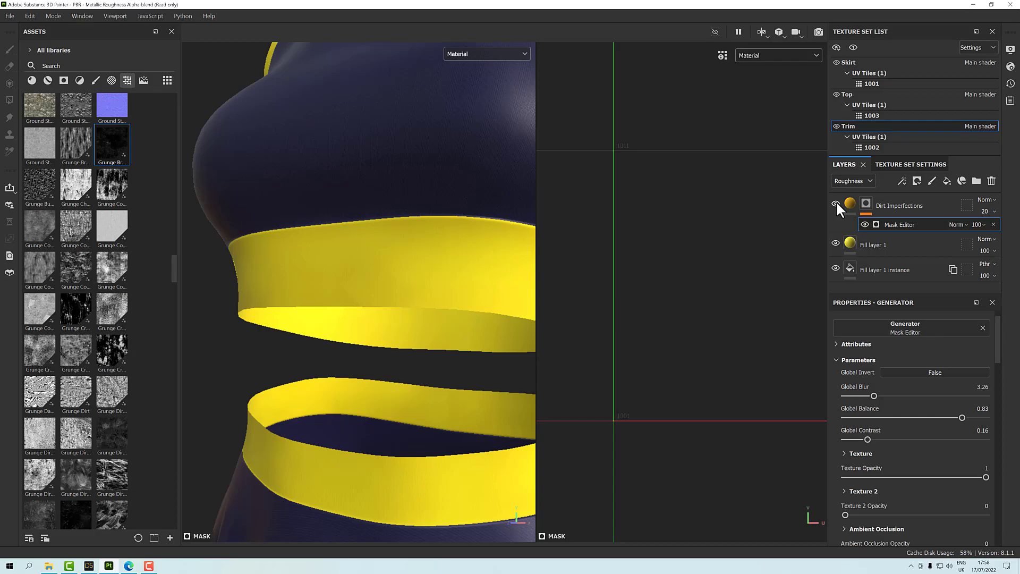
Display the Roughness channel in the viewport and set the Dirt Imperfections fill's roughness to 0.2327
{"action": "left_click", "coordinate": [848, 202]}
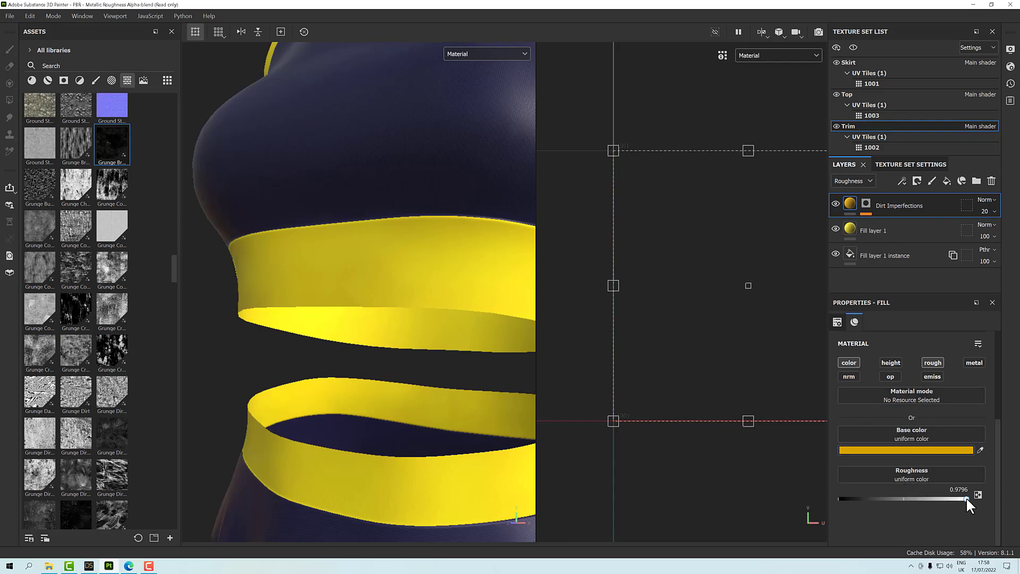
{"action": "left_click_drag", "start_coordinate": [961, 499], "coordinate": [961, 500]}
{"action": "left_click", "coordinate": [478, 54]}
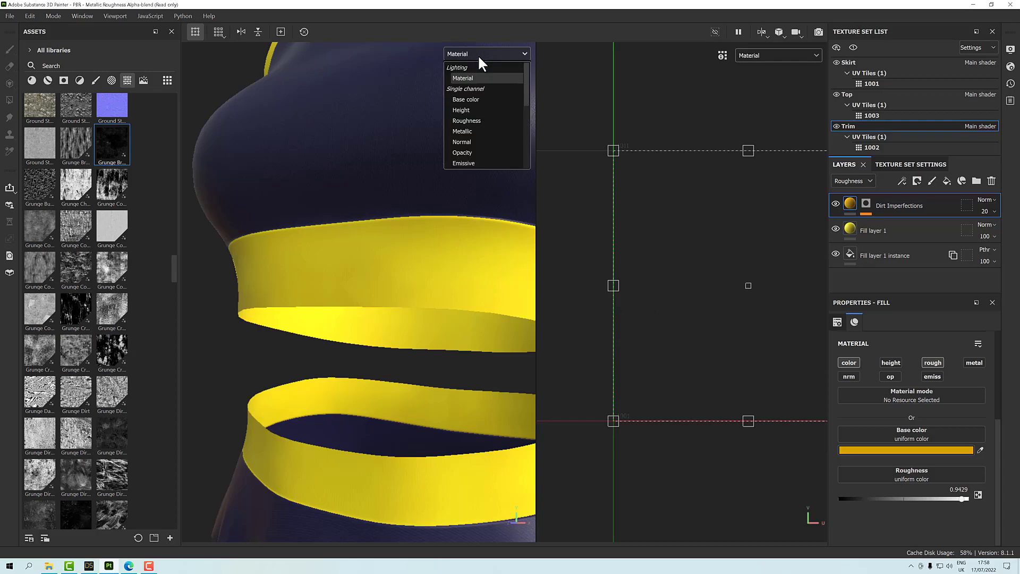
{"action": "left_click", "coordinate": [478, 121]}
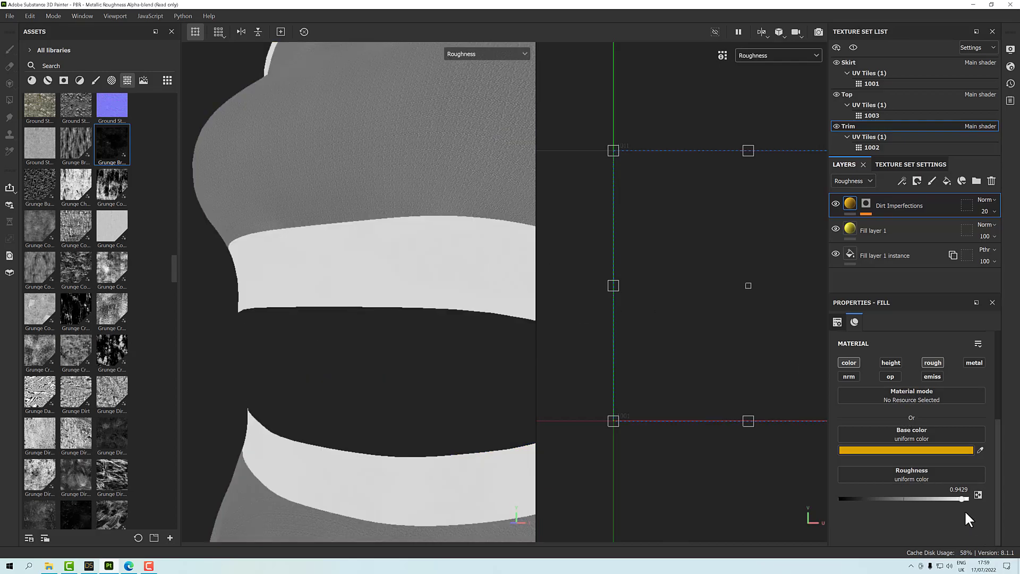
{"action": "left_click_drag", "start_coordinate": [961, 500], "coordinate": [868, 499]}
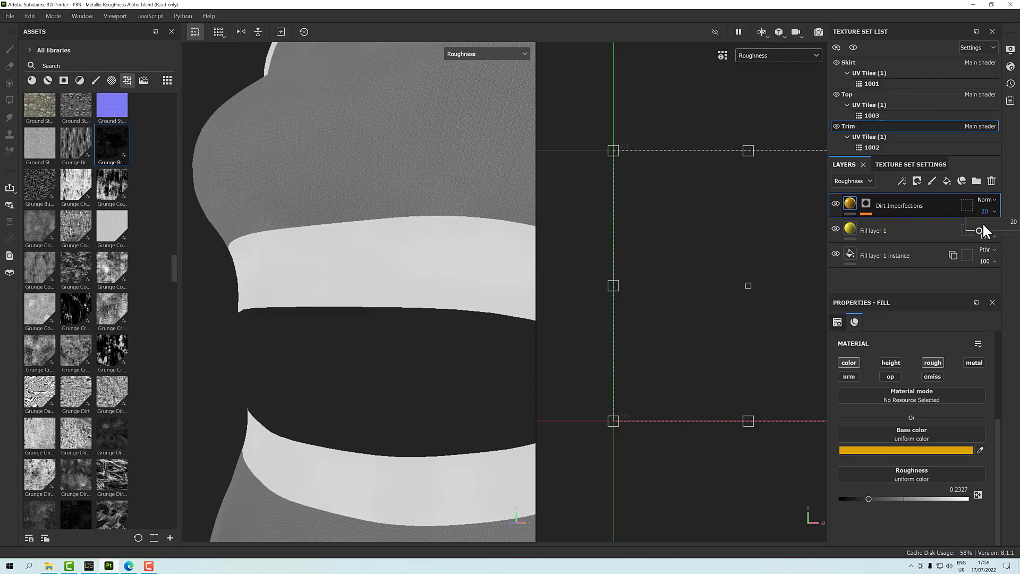
Raise the trim's Dirt Imperfections layer opacity to 100 in the Roughness channel and set its fill roughness to 0
{"action": "left_click_drag", "start_coordinate": [979, 231], "coordinate": [1017, 232]}
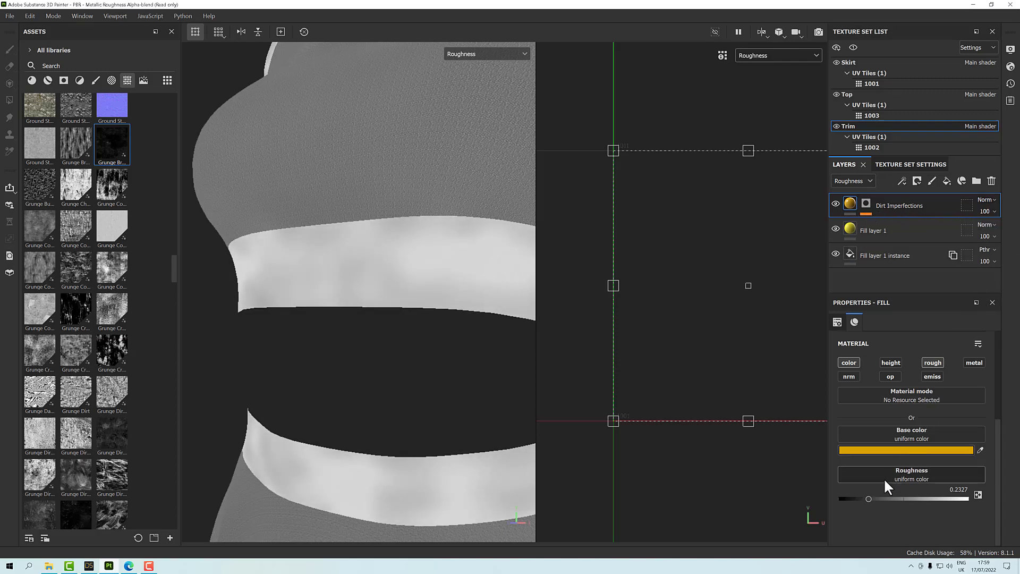
{"action": "left_click_drag", "start_coordinate": [869, 498], "coordinate": [827, 507]}
{"action": "left_click_drag", "start_coordinate": [484, 383], "coordinate": [422, 360], "text": "alt"}
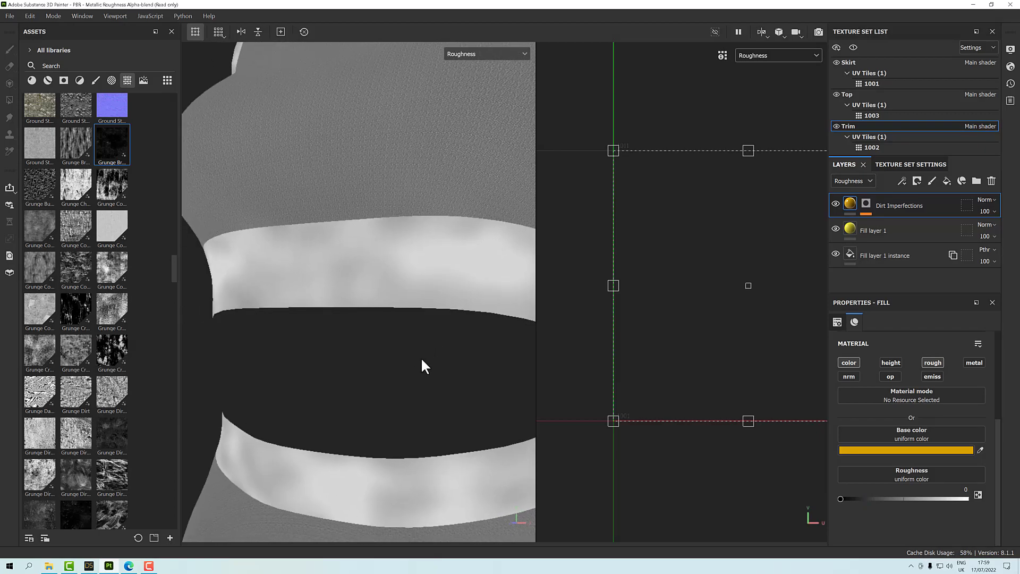
Display the full material in the viewport and examine the yellow trim on the whole outfit
{"action": "left_click", "coordinate": [471, 53]}
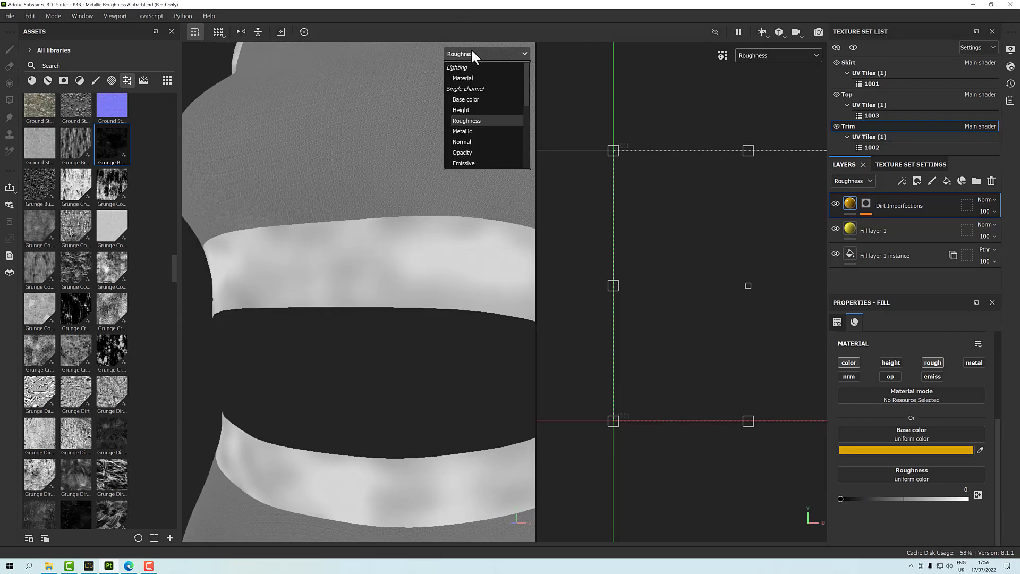
{"action": "left_click", "coordinate": [469, 80]}
{"action": "scroll", "coordinate": [417, 253], "scroll_direction": "down", "scroll_amount": 5}
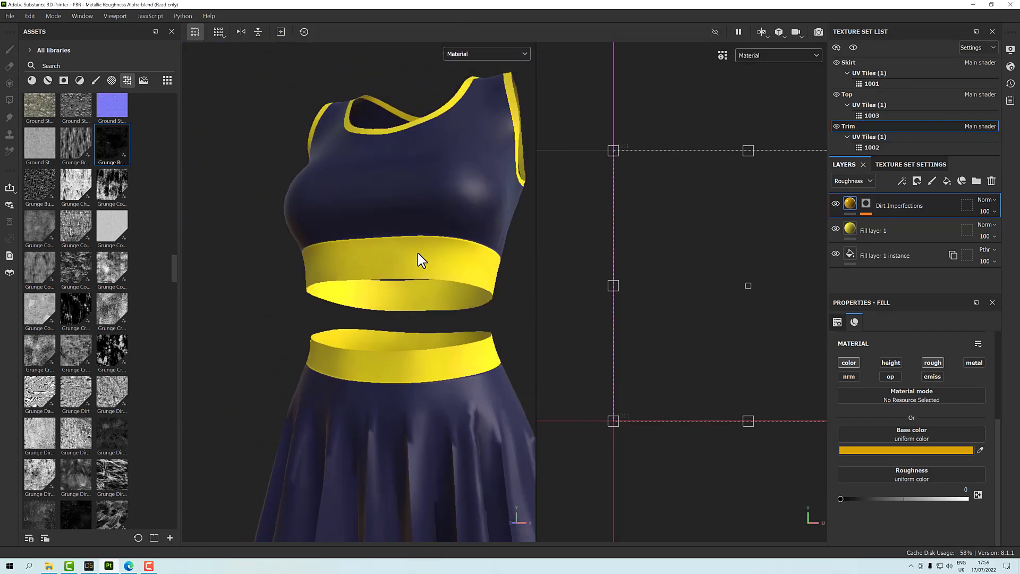
{"action": "scroll", "coordinate": [417, 253], "scroll_direction": "down", "scroll_amount": 3}
{"action": "mouse_move", "coordinate": [418, 252]}
{"action": "left_mouse_down", "text": "alt"}
{"action": "mouse_move", "coordinate": [447, 291]}
{"action": "mouse_move", "coordinate": [275, 239]}
{"action": "mouse_move", "coordinate": [234, 240]}
{"action": "mouse_move", "coordinate": [400, 260]}
{"action": "left_mouse_up", "text": "alt"}
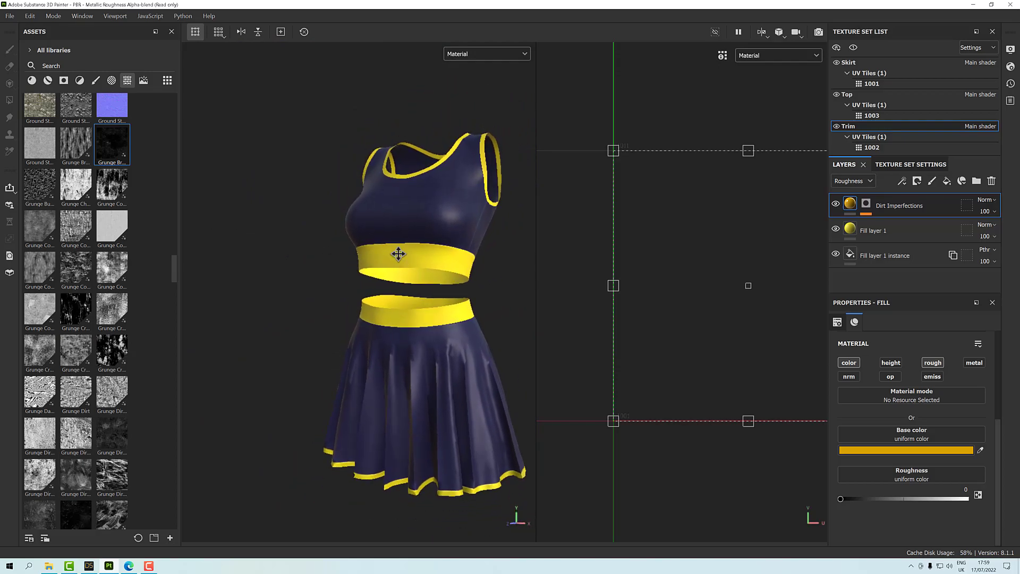
{"action": "middle_click_drag", "start_coordinate": [400, 255], "coordinate": [357, 245], "text": "alt"}
{"action": "scroll", "coordinate": [356, 244], "scroll_direction": "up", "scroll_amount": 2}
{"action": "scroll", "coordinate": [356, 245], "scroll_direction": "down", "scroll_amount": 1}
{"action": "mouse_move", "coordinate": [356, 245]}
{"action": "left_mouse_down", "text": "alt"}
{"action": "mouse_move", "coordinate": [343, 230]}
{"action": "mouse_move", "coordinate": [364, 243]}
{"action": "left_mouse_up", "text": "alt"}
{"action": "middle_click_drag", "start_coordinate": [334, 222], "coordinate": [331, 204], "text": "alt"}
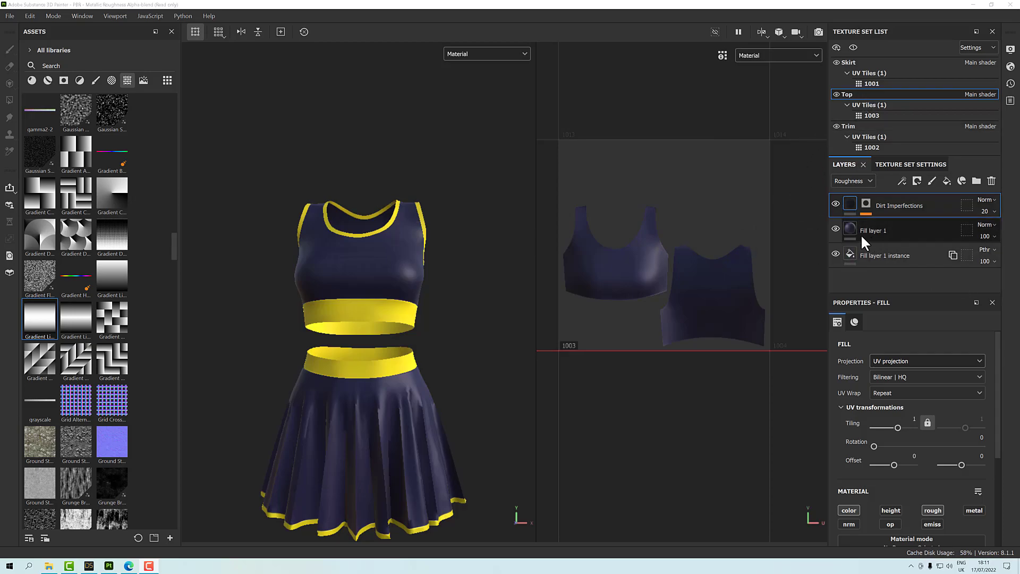
Add a new fill layer above Dirt Imperfections in the Top texture set, with a black mask containing a fill effect
{"action": "left_click", "coordinate": [947, 180]}
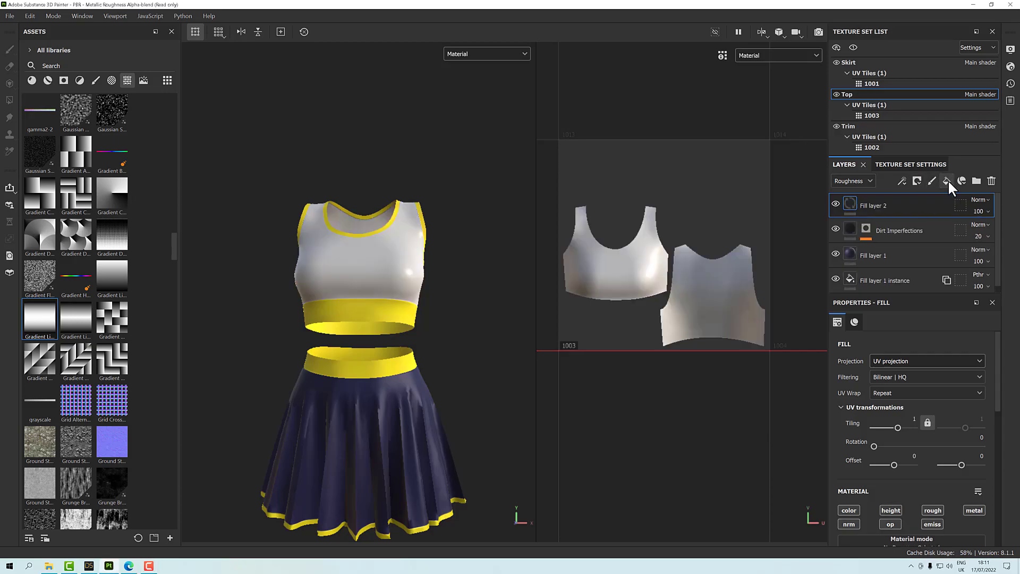
{"action": "right_click", "coordinate": [885, 204]}
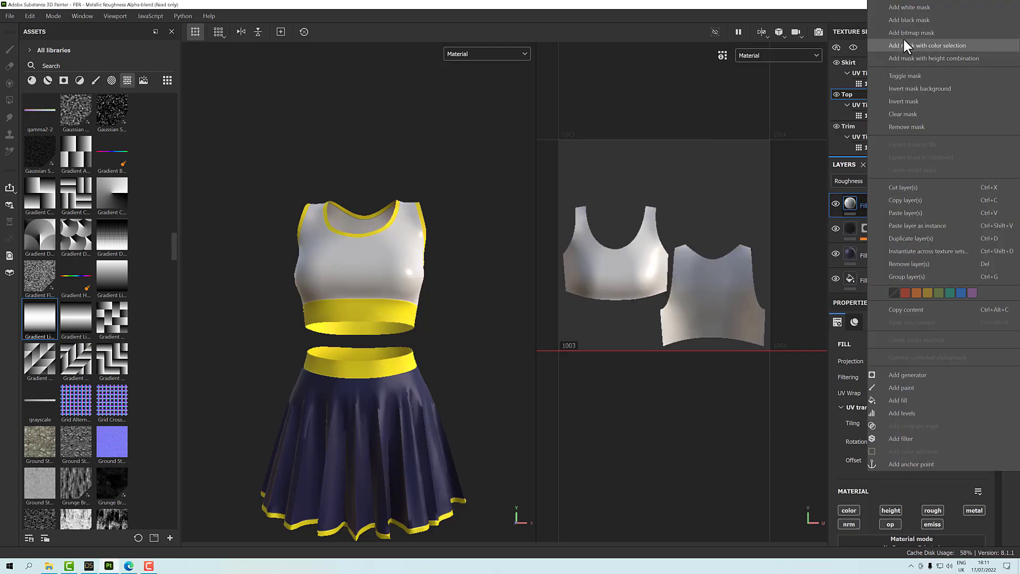
{"action": "left_click", "coordinate": [909, 20]}
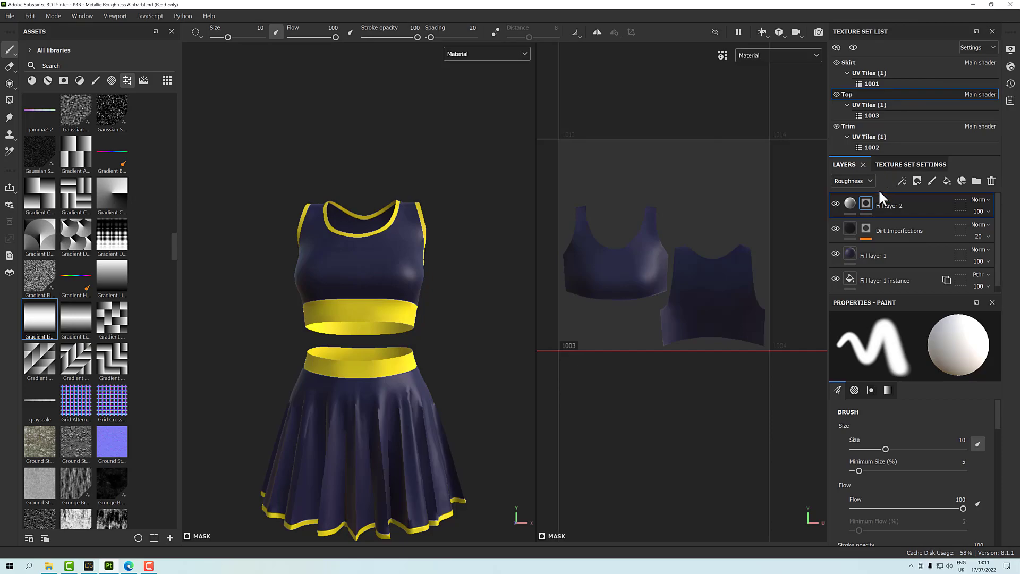
{"action": "right_click", "coordinate": [867, 204]}
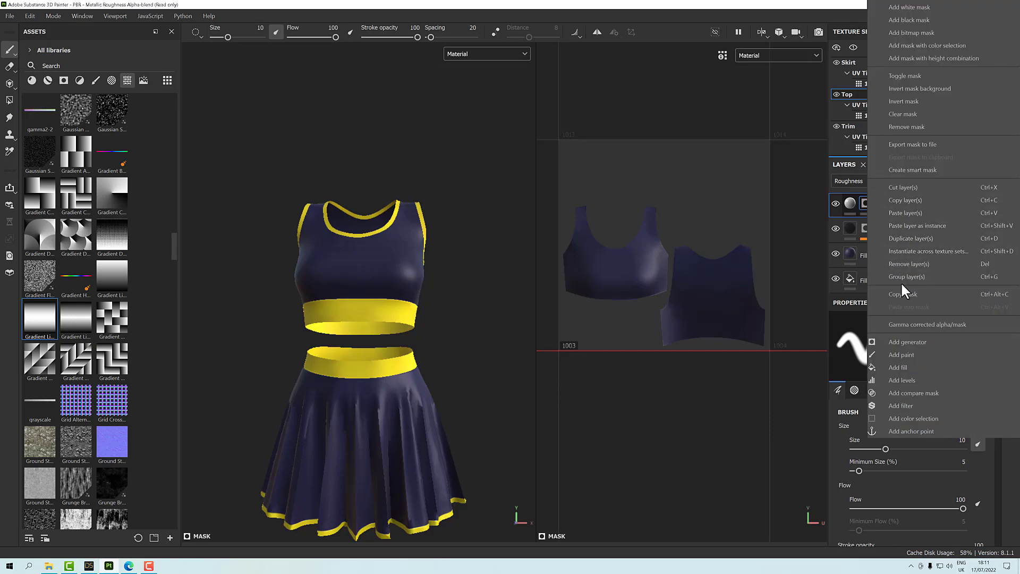
{"action": "left_click", "coordinate": [892, 368]}
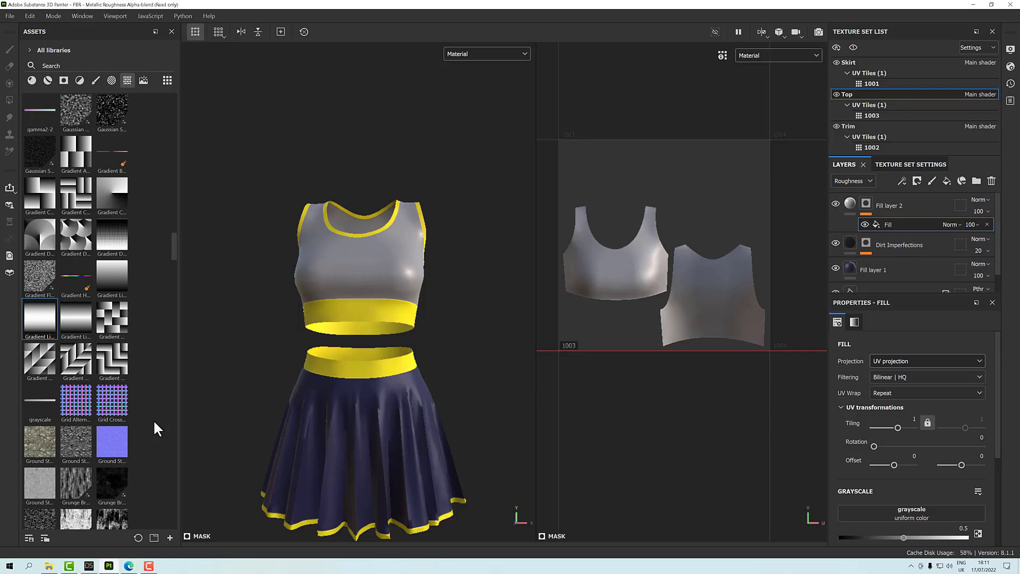
Assign the Gradient Linear 2 texture to the mask fill's grayscale and save the project
{"action": "scroll", "coordinate": [919, 497], "scroll_direction": "down", "scroll_amount": 3}
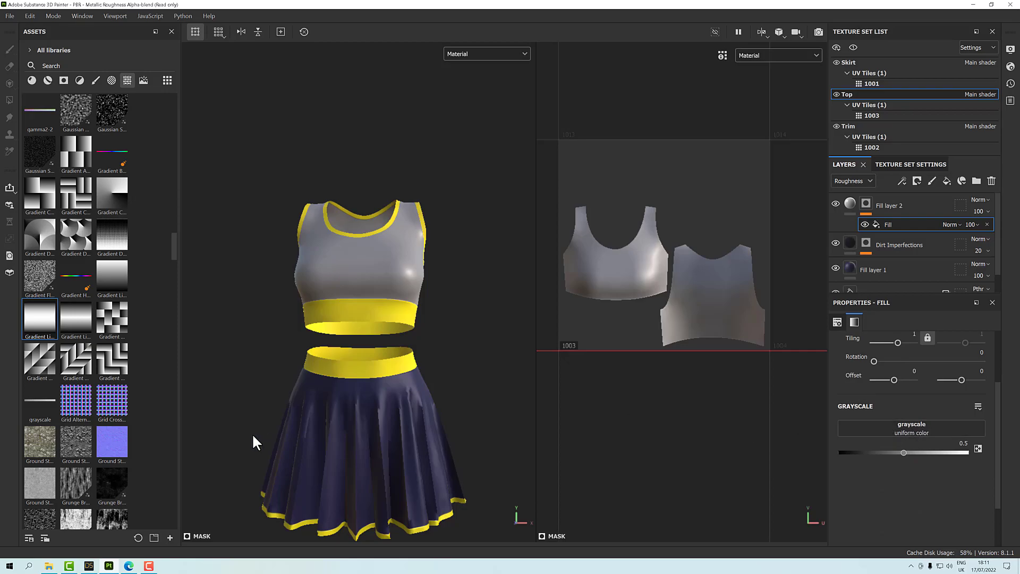
{"action": "left_click", "coordinate": [128, 80]}
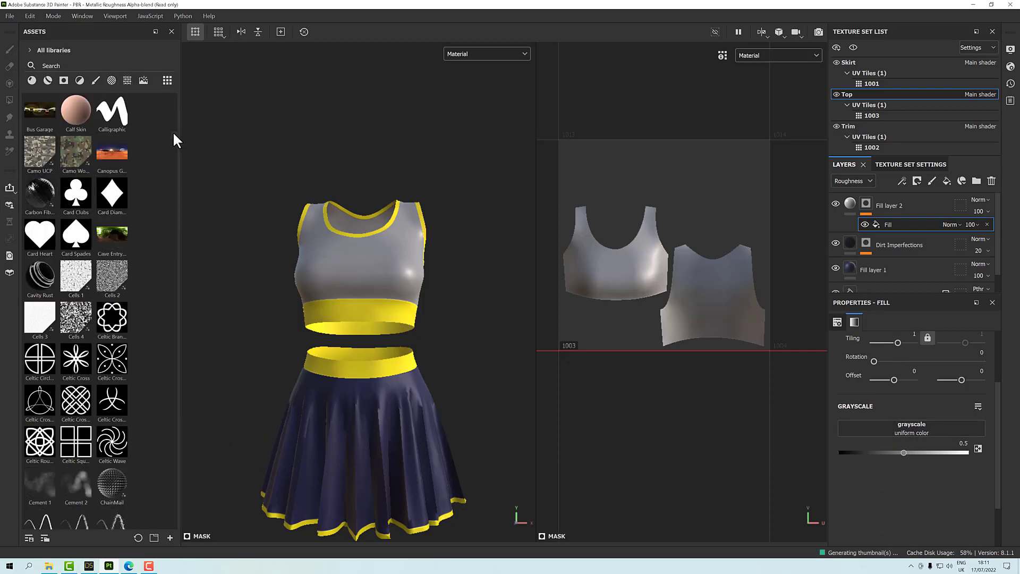
{"action": "left_click", "coordinate": [128, 81]}
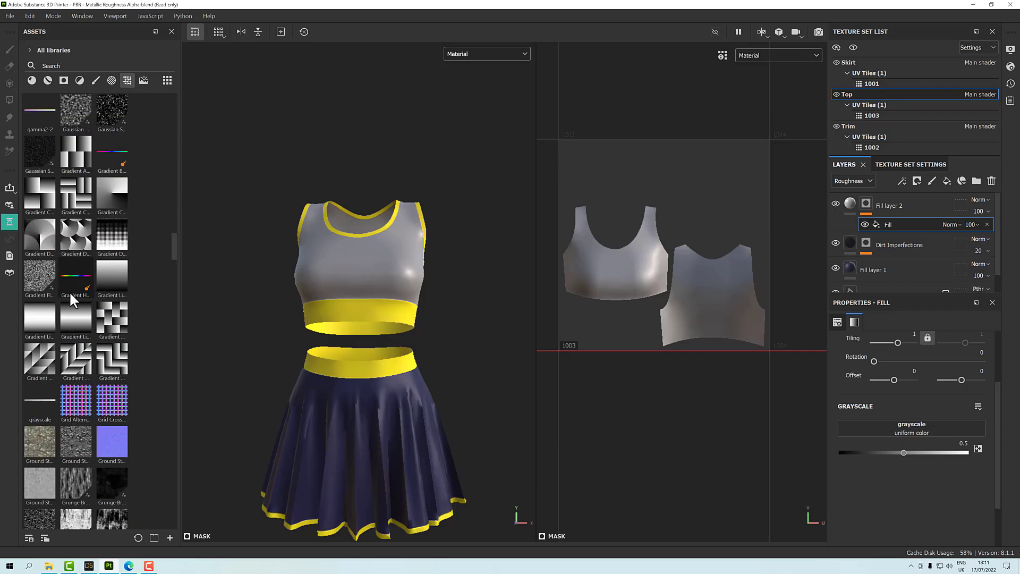
{"action": "mouse_move", "coordinate": [34, 321]}
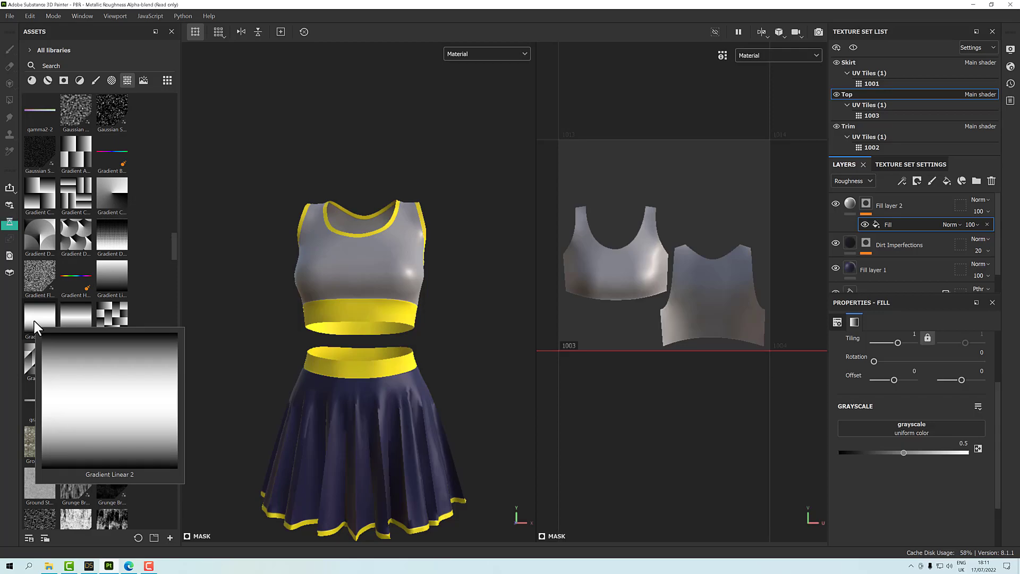
{"action": "left_click_drag", "start_coordinate": [34, 321], "coordinate": [889, 428]}
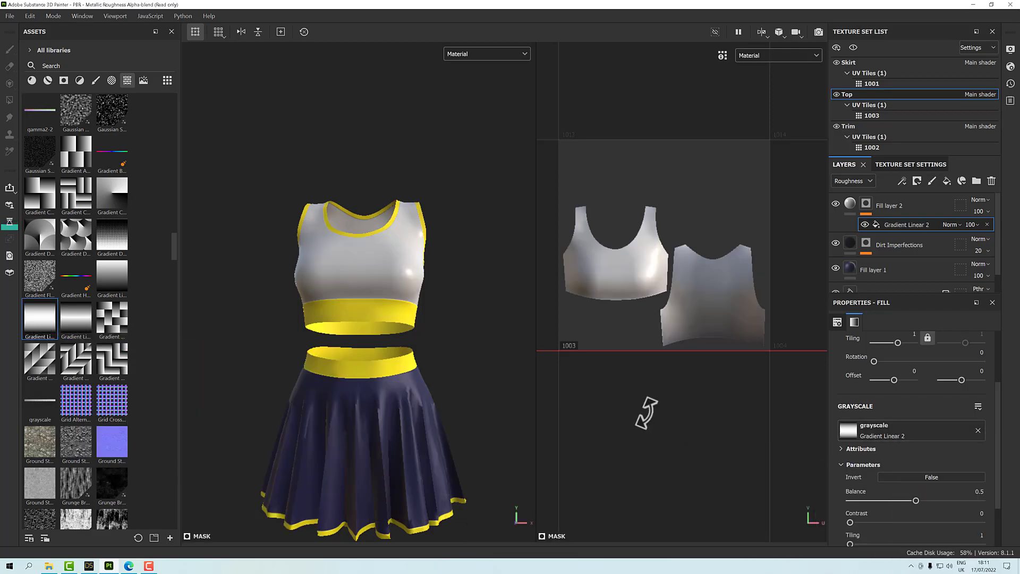
{"action": "scroll", "coordinate": [678, 346], "scroll_direction": "down", "scroll_amount": 10}
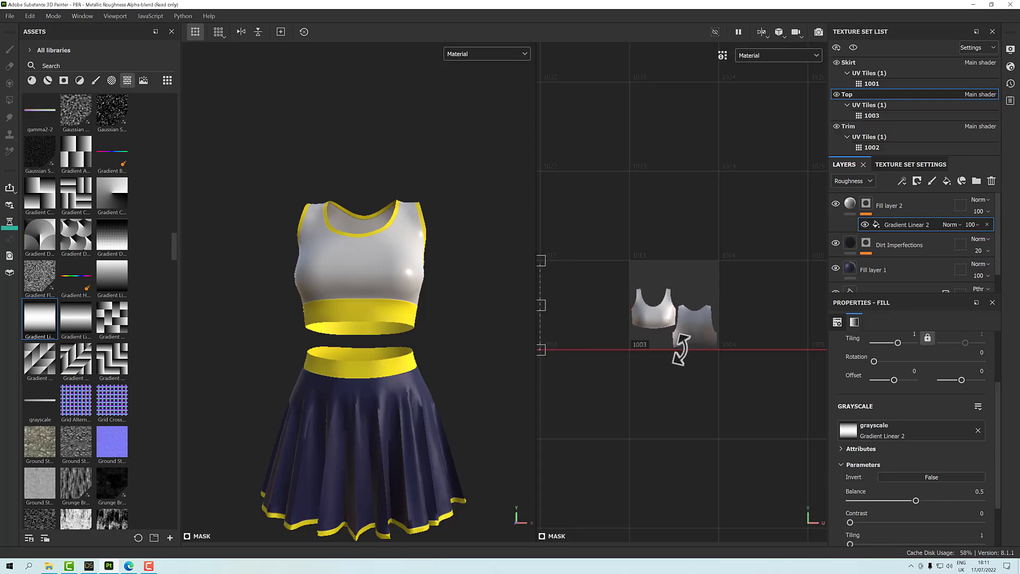
{"action": "scroll", "coordinate": [680, 348], "scroll_direction": "down", "scroll_amount": 1}
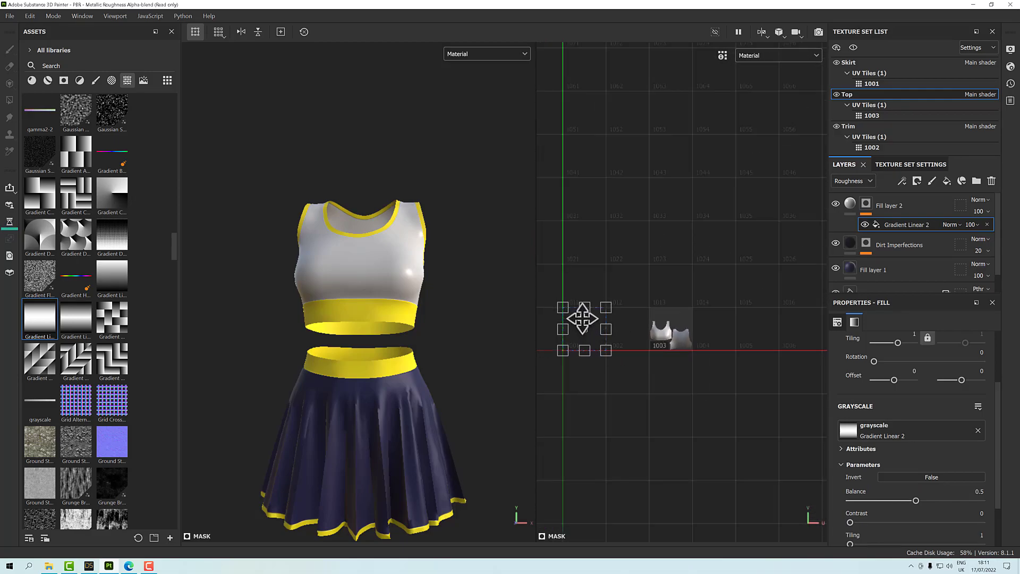
{"action": "scroll", "coordinate": [583, 318], "scroll_direction": "up", "scroll_amount": 3}
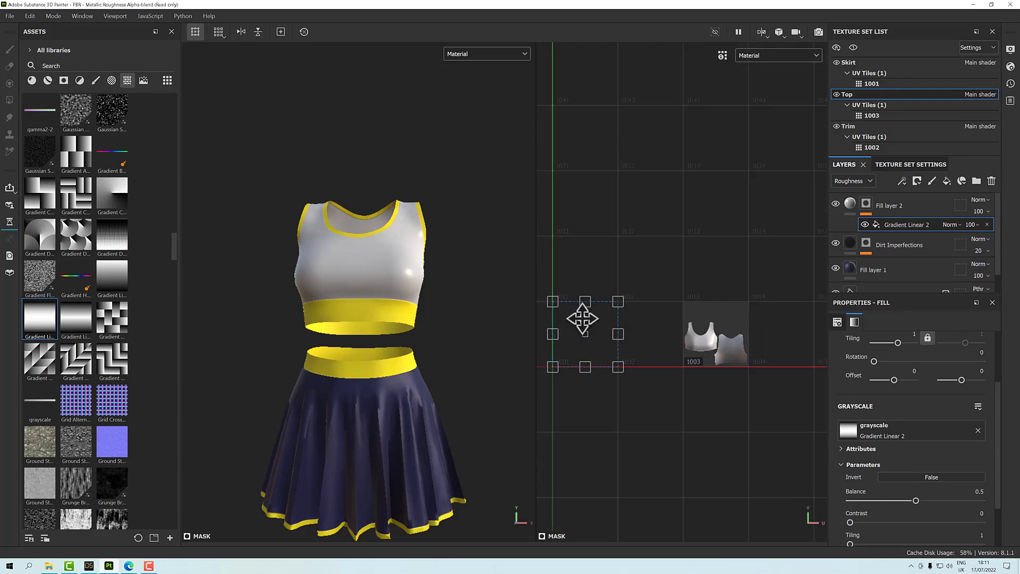
{"action": "key", "text": "ctrl+s"}
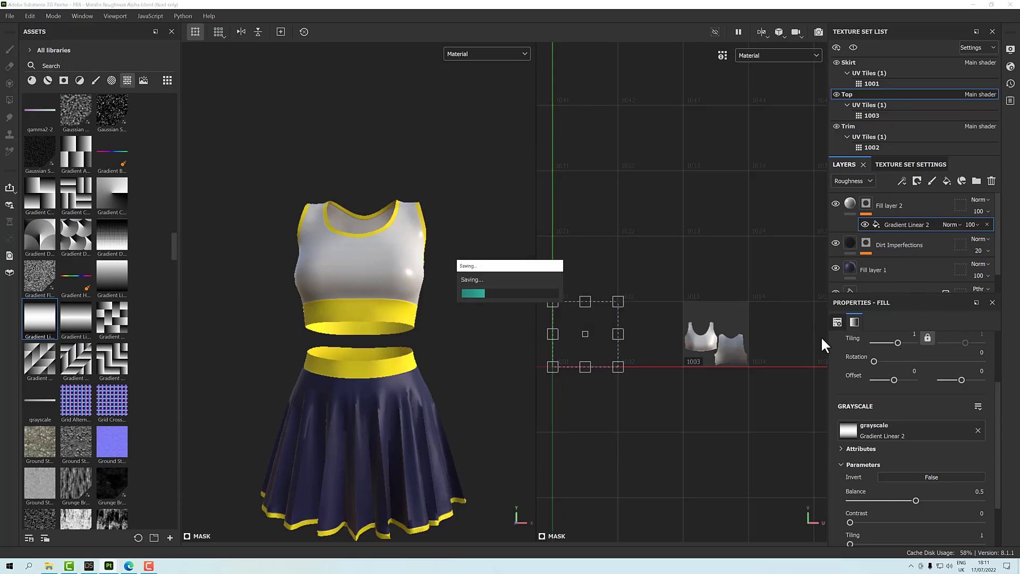
Set the gradient fill's UV Wrap to None and move its projection onto UV tile 1003
{"action": "scroll", "coordinate": [900, 410], "scroll_direction": "up", "scroll_amount": 3}
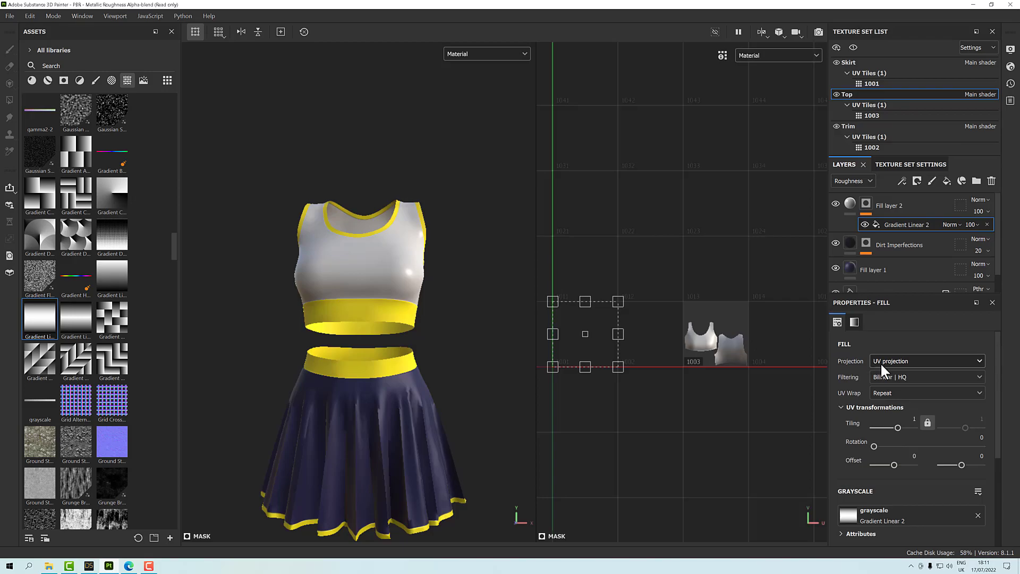
{"action": "left_click", "coordinate": [897, 392]}
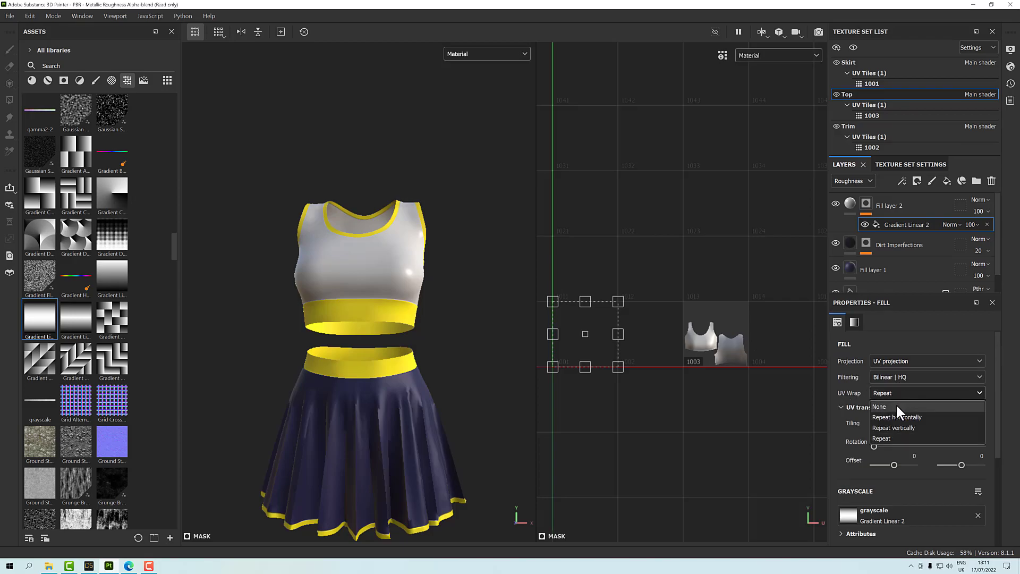
{"action": "left_click", "coordinate": [897, 406]}
{"action": "left_click_drag", "start_coordinate": [589, 323], "coordinate": [715, 323]}
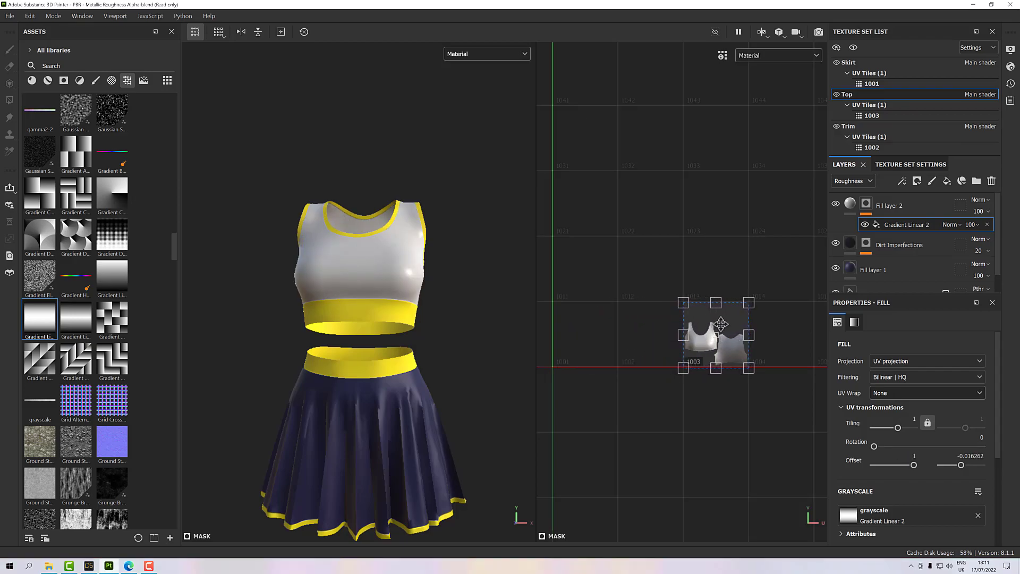
{"action": "scroll", "coordinate": [717, 327], "scroll_direction": "up", "scroll_amount": 2}
{"action": "scroll", "coordinate": [719, 329], "scroll_direction": "up", "scroll_amount": 3}
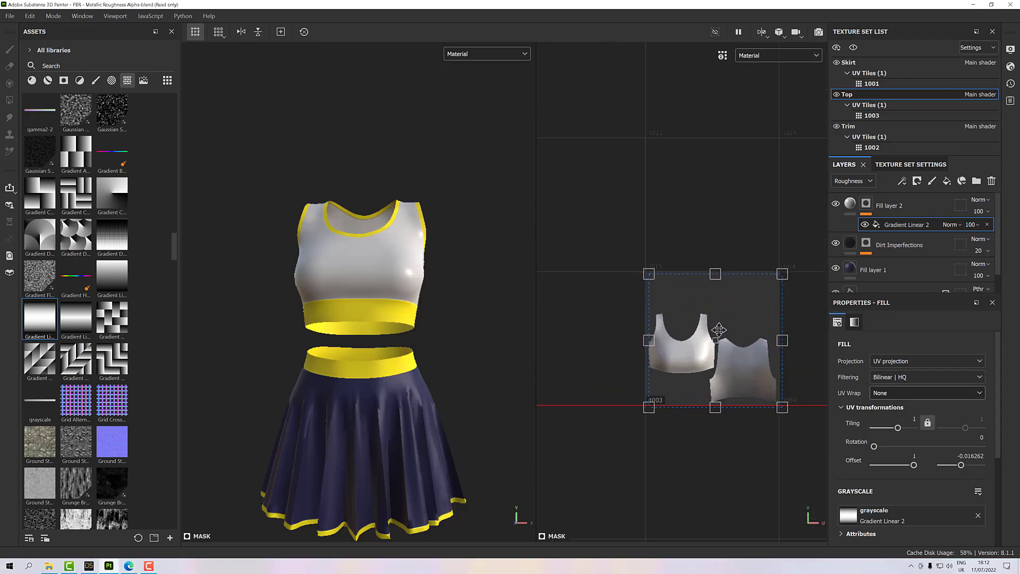
{"action": "left_click_drag", "start_coordinate": [737, 320], "coordinate": [737, 320]}
Narrow the gradient to a vertical stripe with a horizontal tiling of 10.9, centred on the front piece of the top
{"action": "scroll", "coordinate": [729, 333], "scroll_direction": "up", "scroll_amount": 2}
{"action": "scroll", "coordinate": [729, 332], "scroll_direction": "down", "scroll_amount": 2}
{"action": "left_click_drag", "start_coordinate": [823, 352], "coordinate": [624, 366]}
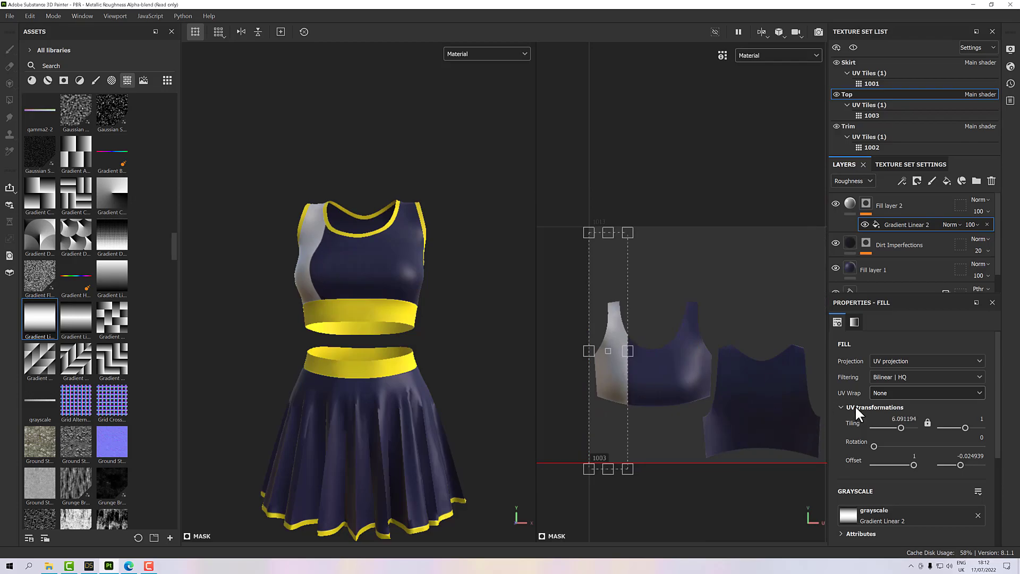
{"action": "left_click_drag", "start_coordinate": [611, 378], "coordinate": [656, 380]}
{"action": "left_click_drag", "start_coordinate": [901, 425], "coordinate": [901, 427]}
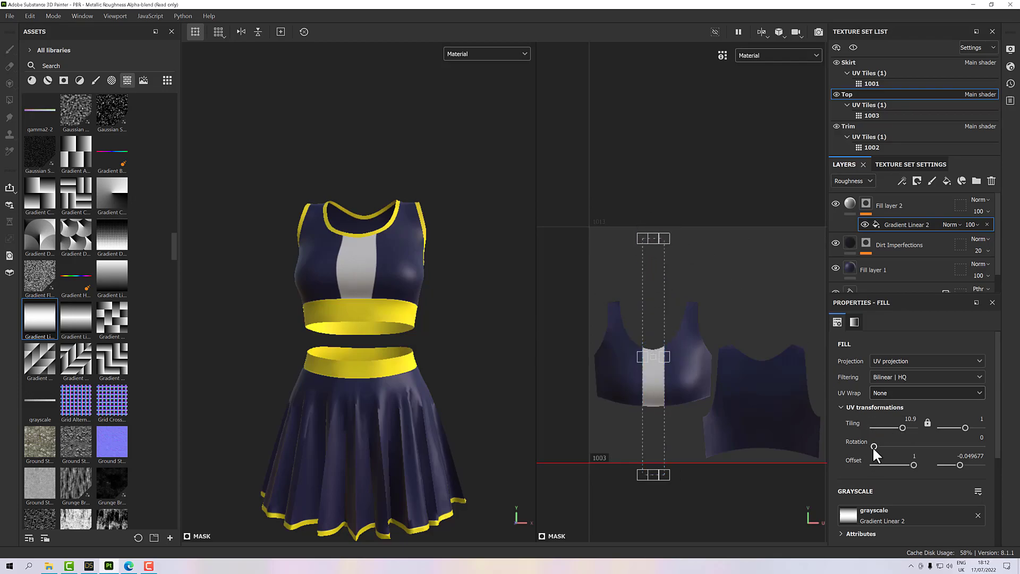
Slant the stripe across the front piece to the shoulder strap, with rotation 151.49 and horizontal tiling 15.37
{"action": "left_click_drag", "start_coordinate": [873, 444], "coordinate": [915, 444]}
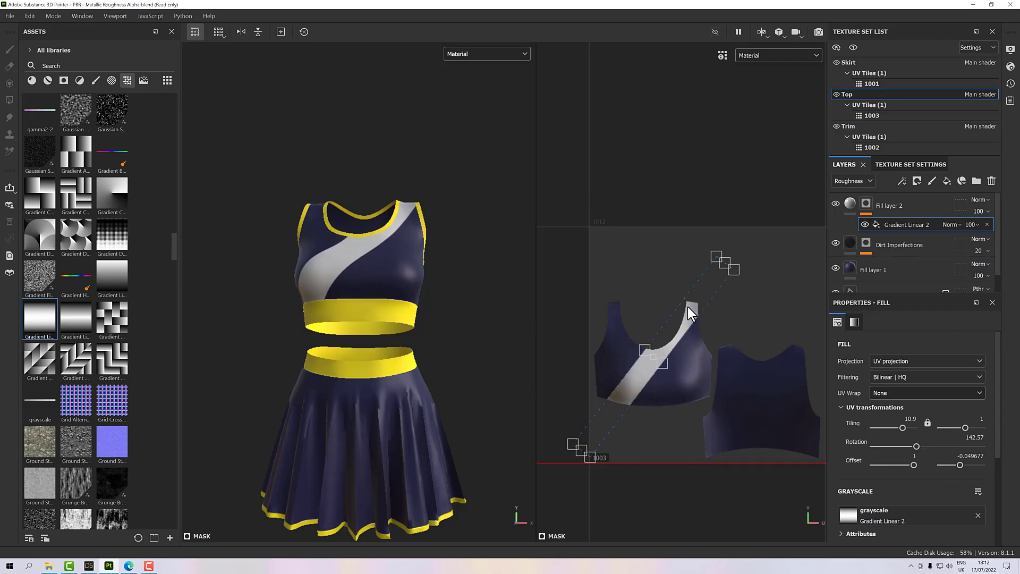
{"action": "left_click_drag", "start_coordinate": [633, 391], "coordinate": [644, 379]}
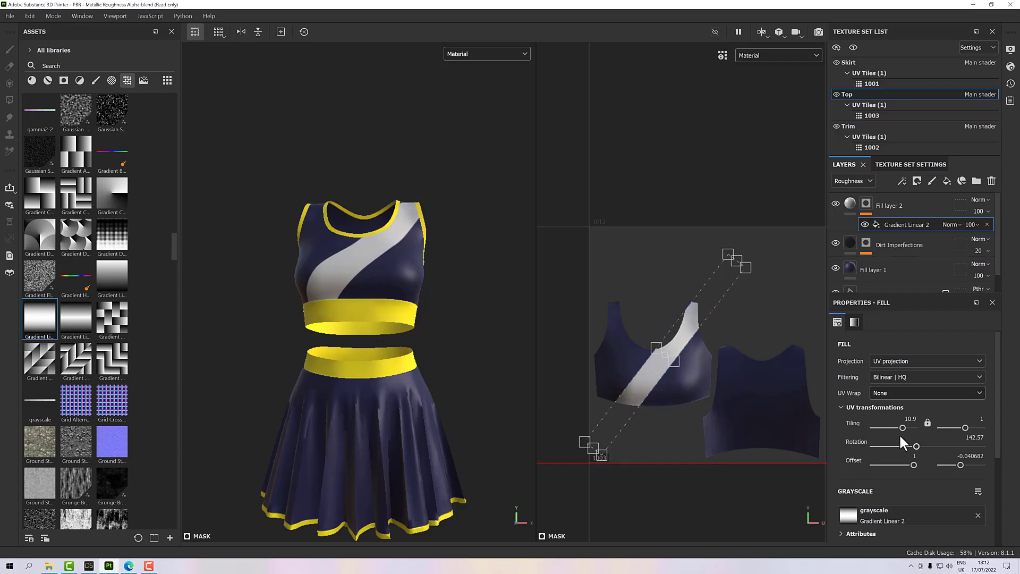
{"action": "left_click_drag", "start_coordinate": [902, 427], "coordinate": [918, 445]}
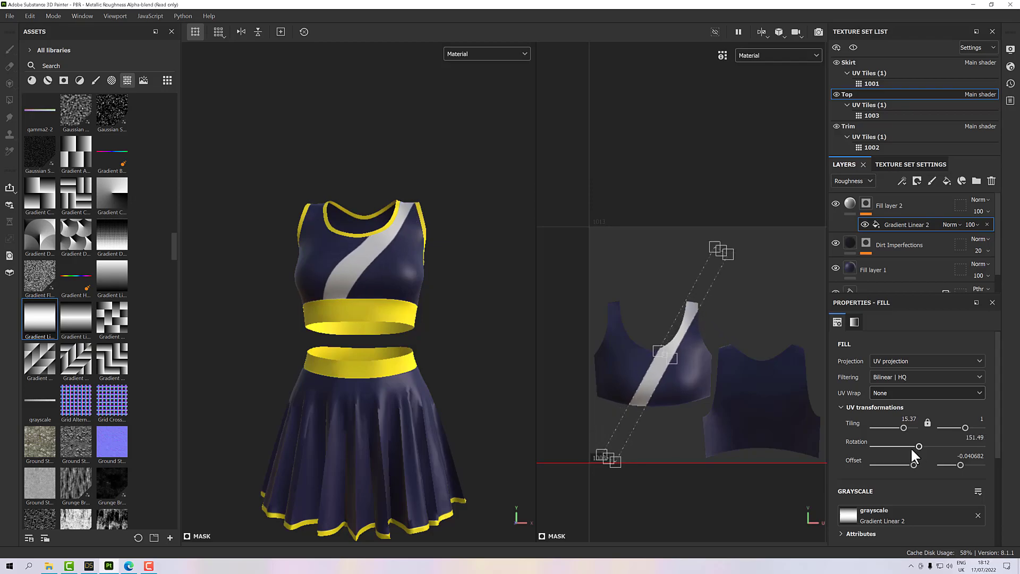
Search the material library for "gold" and apply the Gold Pure material to the stripe's Fill layer 2
{"action": "left_click", "coordinate": [849, 204]}
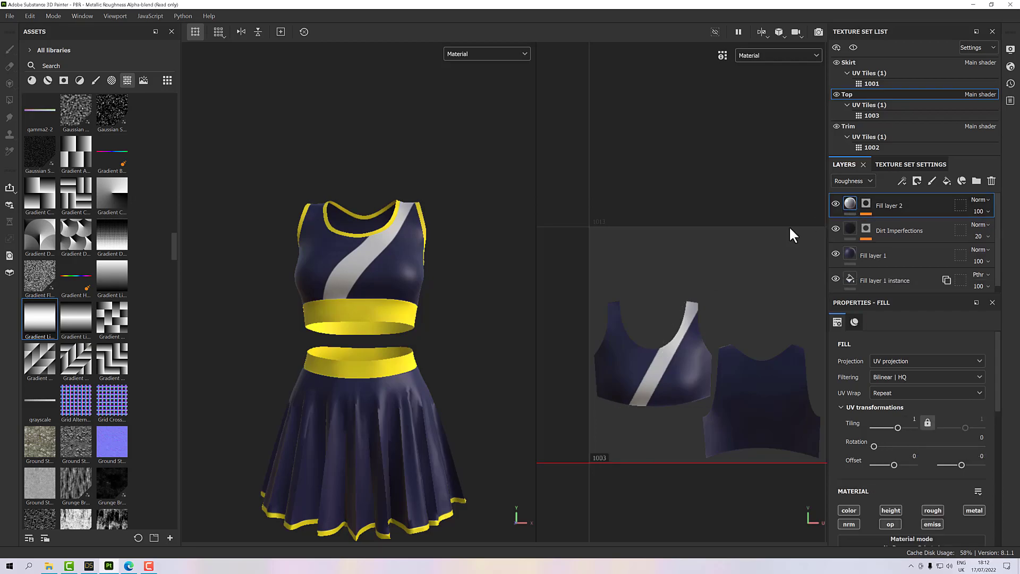
{"action": "left_click", "coordinate": [32, 81]}
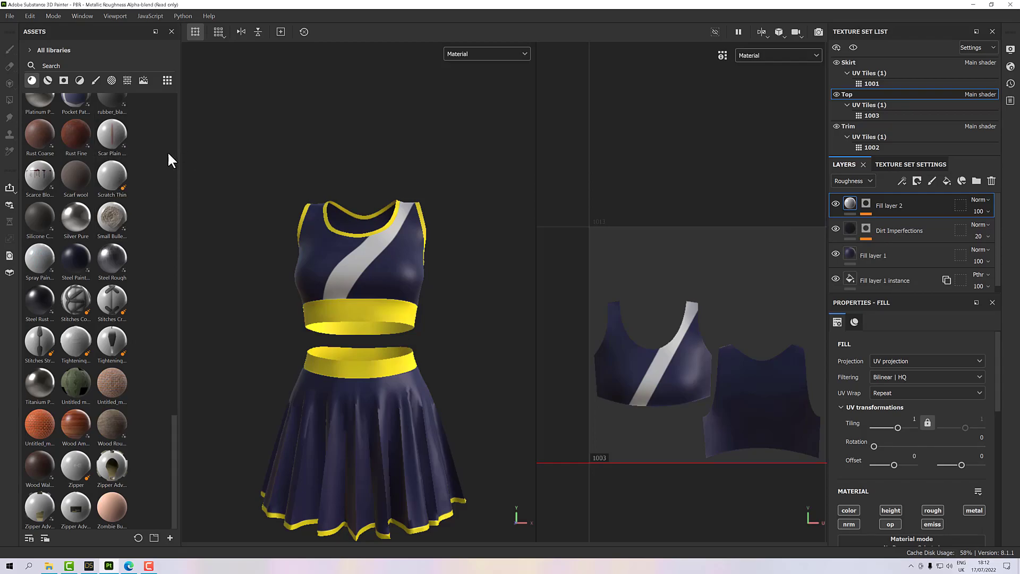
{"action": "scroll", "coordinate": [130, 319], "scroll_direction": "up", "scroll_amount": 10}
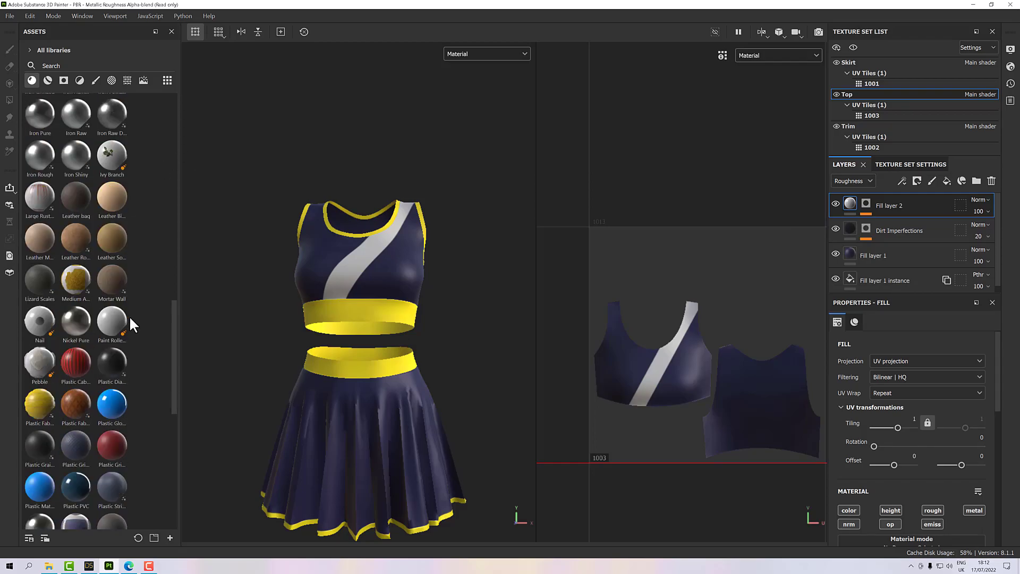
{"action": "left_click", "coordinate": [65, 66]}
{"action": "type", "text": "gold"}
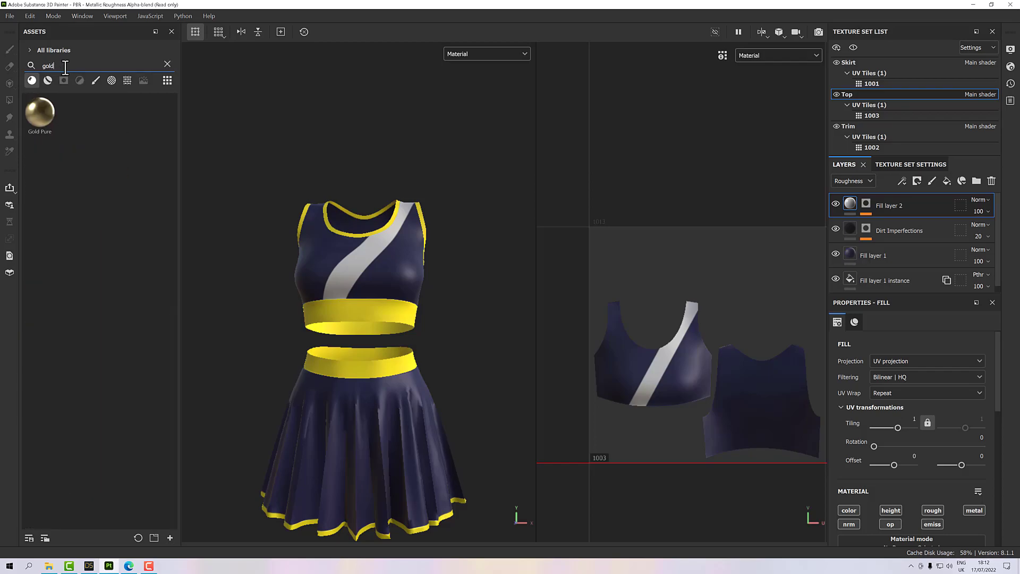
{"action": "left_click", "coordinate": [46, 120]}
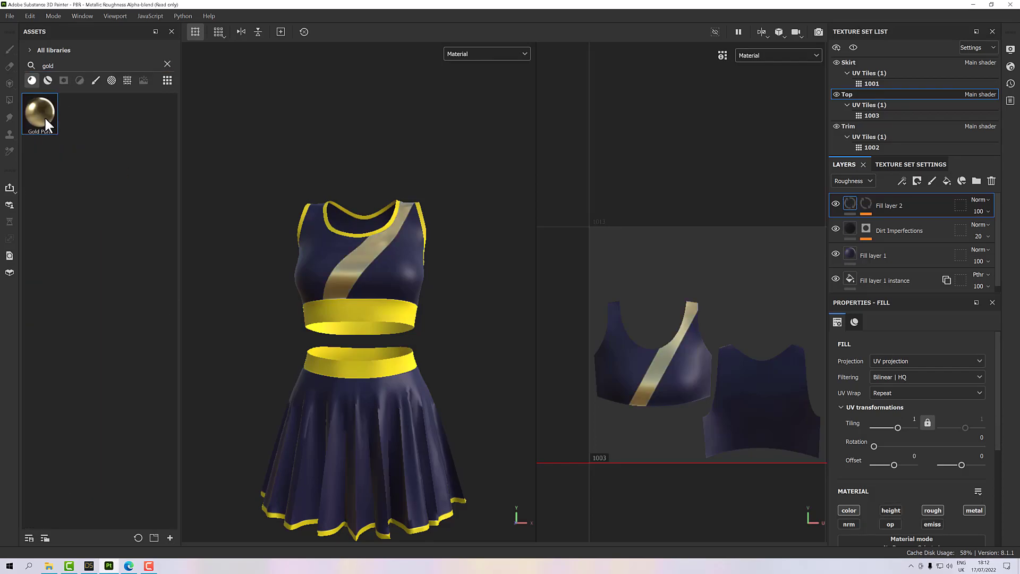
{"action": "scroll", "coordinate": [359, 273], "scroll_direction": "up", "scroll_amount": 5}
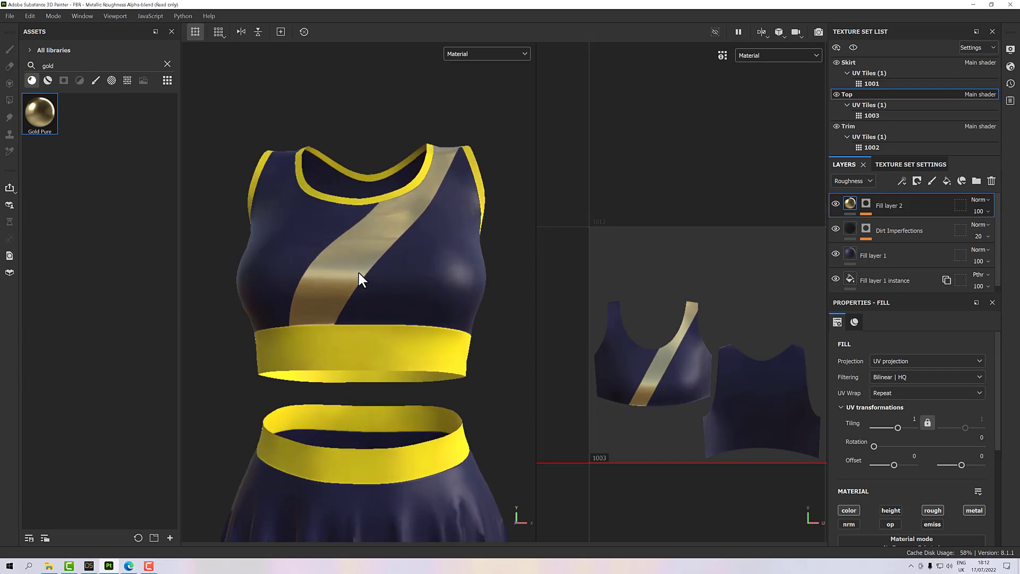
Copy the Gradient Linear 2 effect in Fill layer 2's mask, paste it into the same mask, and select the lower one
{"action": "scroll", "coordinate": [361, 275], "scroll_direction": "down", "scroll_amount": 5}
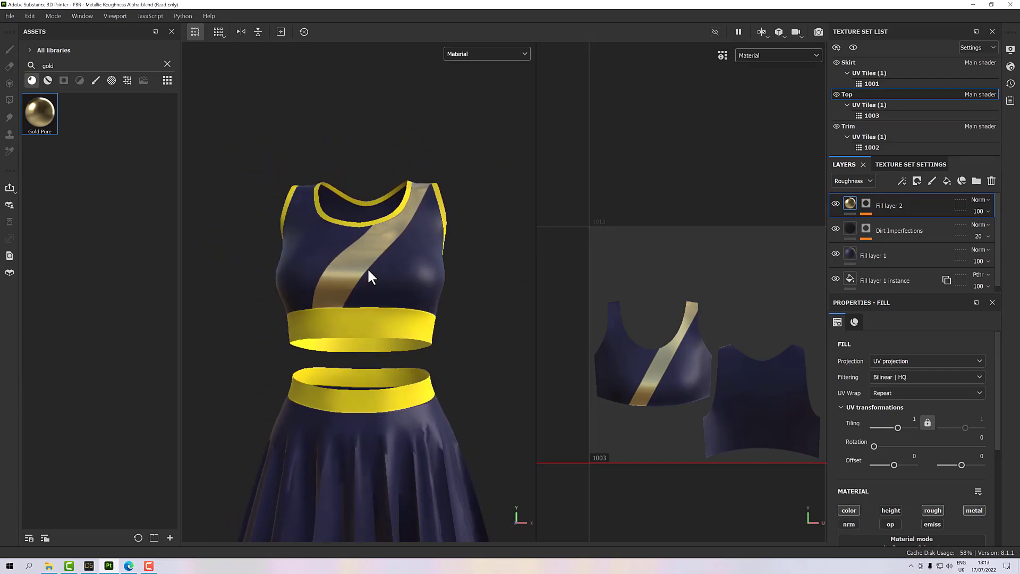
{"action": "left_click", "coordinate": [866, 202]}
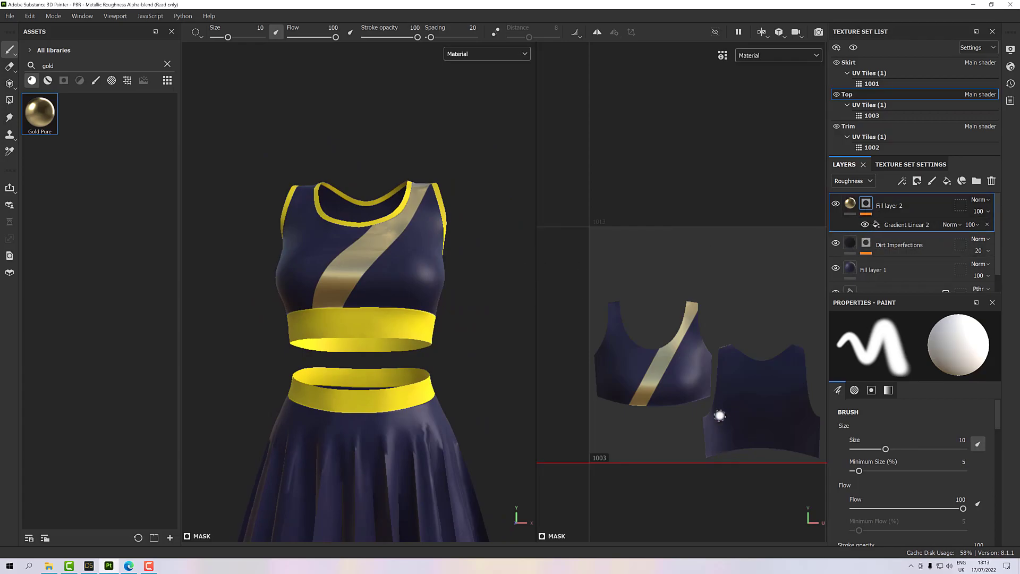
{"action": "left_click", "coordinate": [898, 224]}
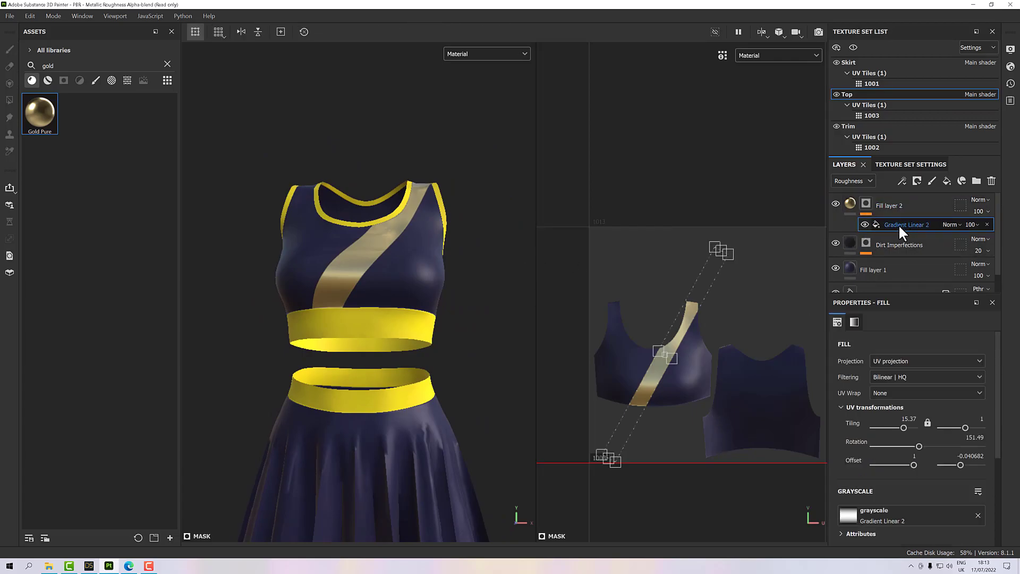
{"action": "right_click", "coordinate": [899, 226]}
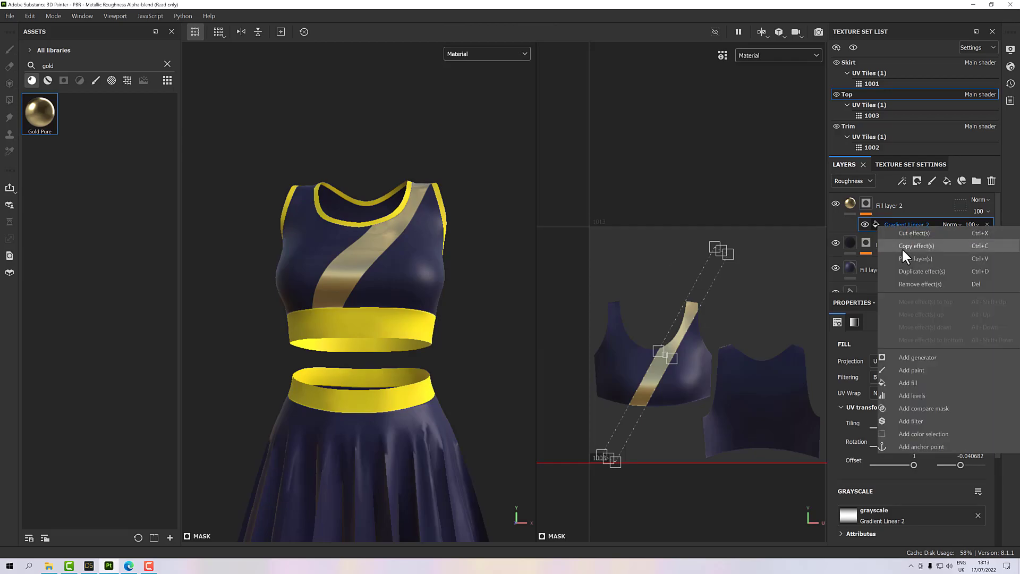
{"action": "left_click", "coordinate": [901, 247]}
{"action": "right_click", "coordinate": [884, 223]}
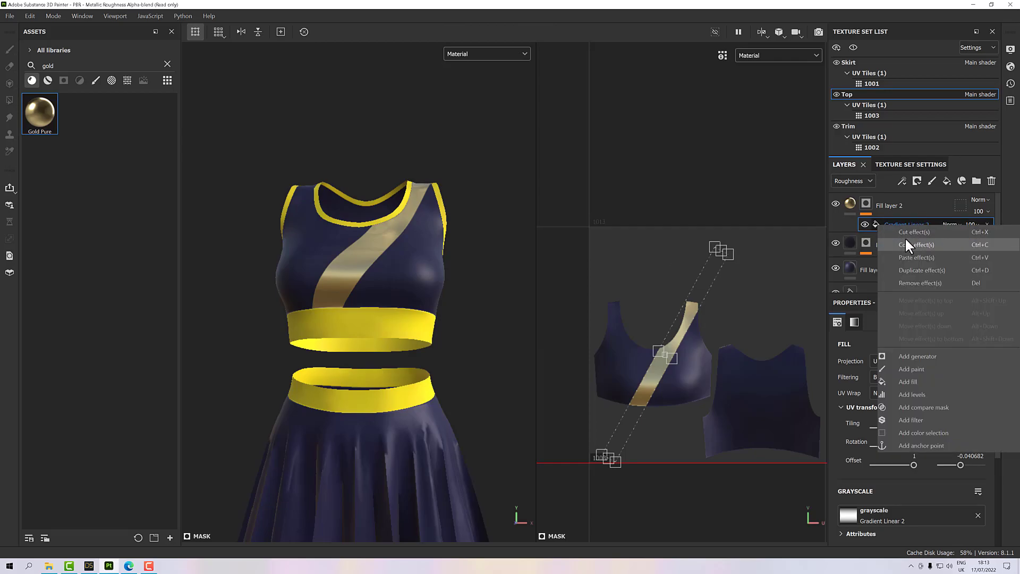
{"action": "left_click", "coordinate": [910, 256]}
{"action": "left_click", "coordinate": [897, 238]}
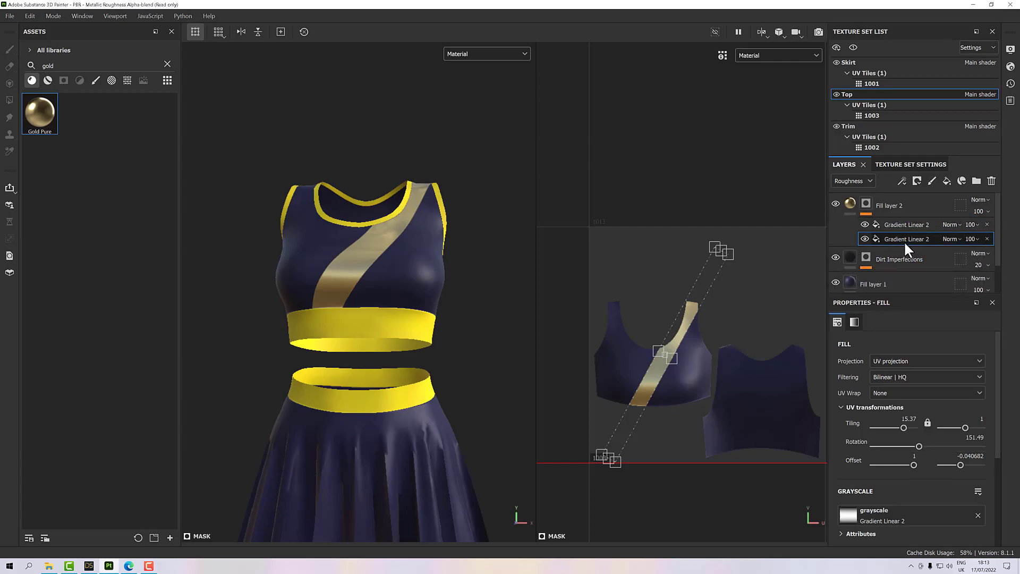
Move the selected gradient onto the top's back piece, rotate it to 213.86, and line it up with the shoulder strap
{"action": "left_click_drag", "start_coordinate": [696, 317], "coordinate": [795, 335]}
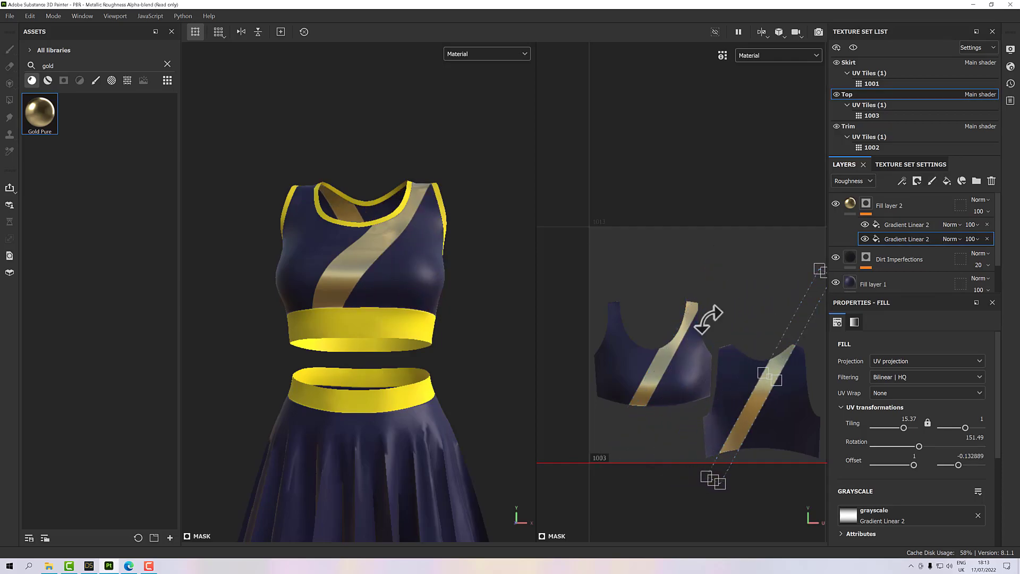
{"action": "left_click_drag", "start_coordinate": [910, 445], "coordinate": [937, 450]}
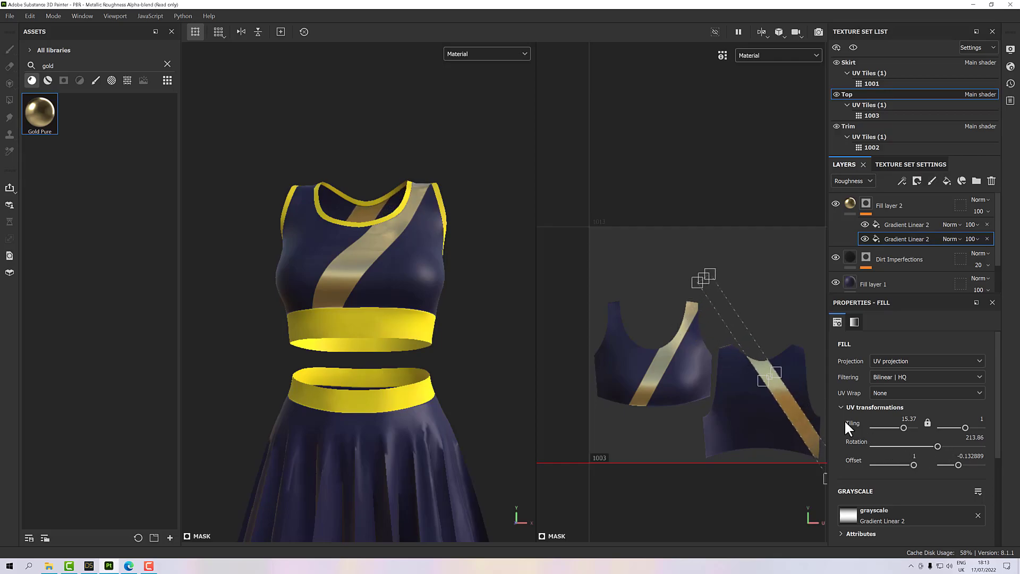
{"action": "left_click_drag", "start_coordinate": [784, 406], "coordinate": [761, 407]}
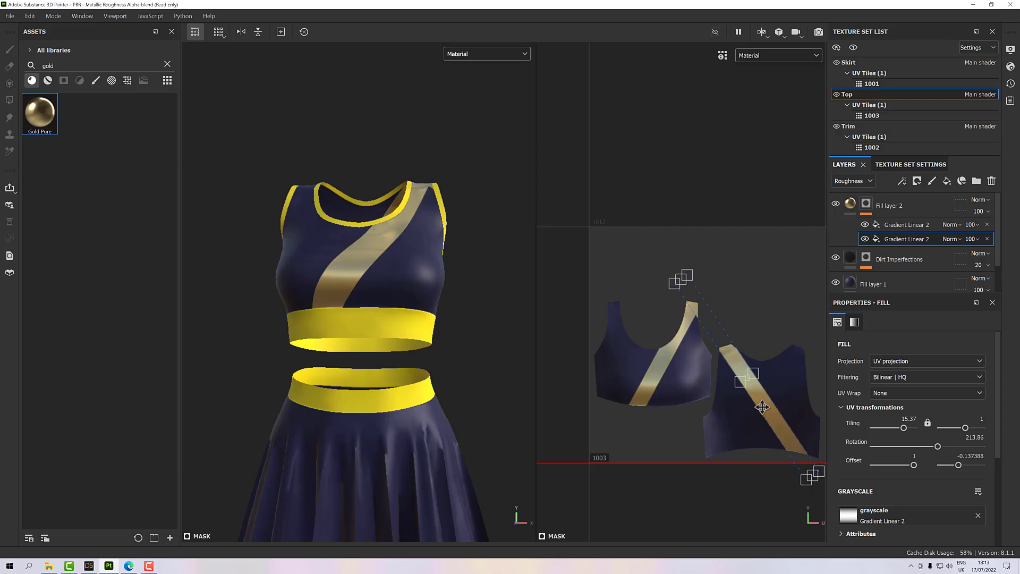
{"action": "left_click_drag", "start_coordinate": [761, 407], "coordinate": [760, 407]}
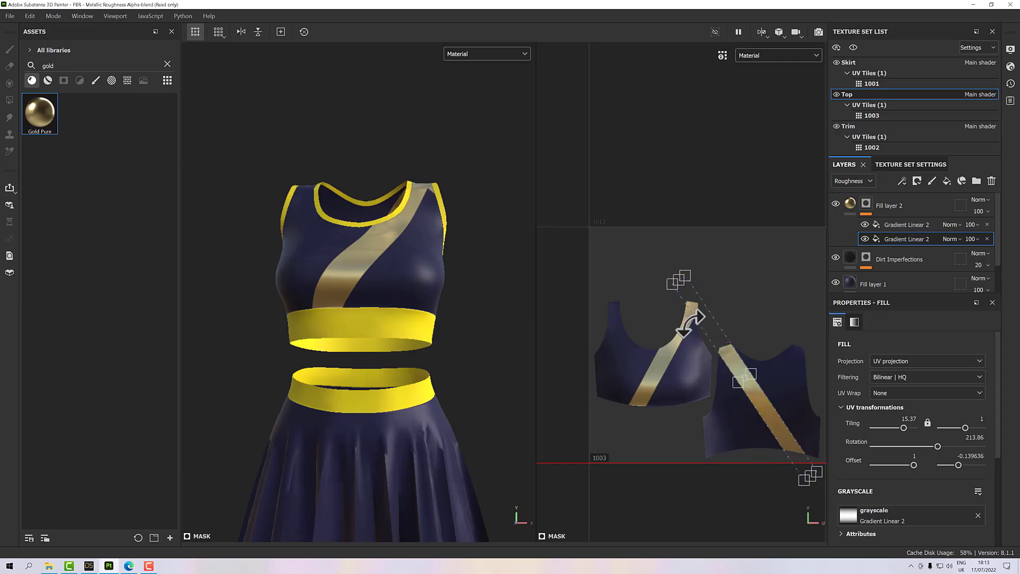
Shorten and narrow the back stripe to match the front stripe at the shoulder, with tiling -15.006426 and -1.349431
{"action": "left_click_drag", "start_coordinate": [681, 281], "coordinate": [717, 327]}
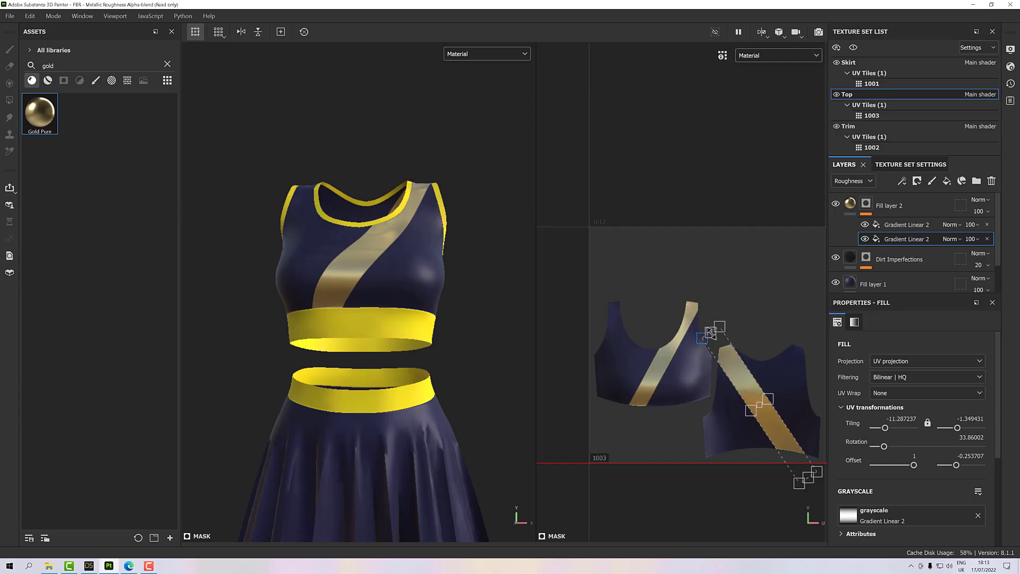
{"action": "right_click", "coordinate": [407, 287]}
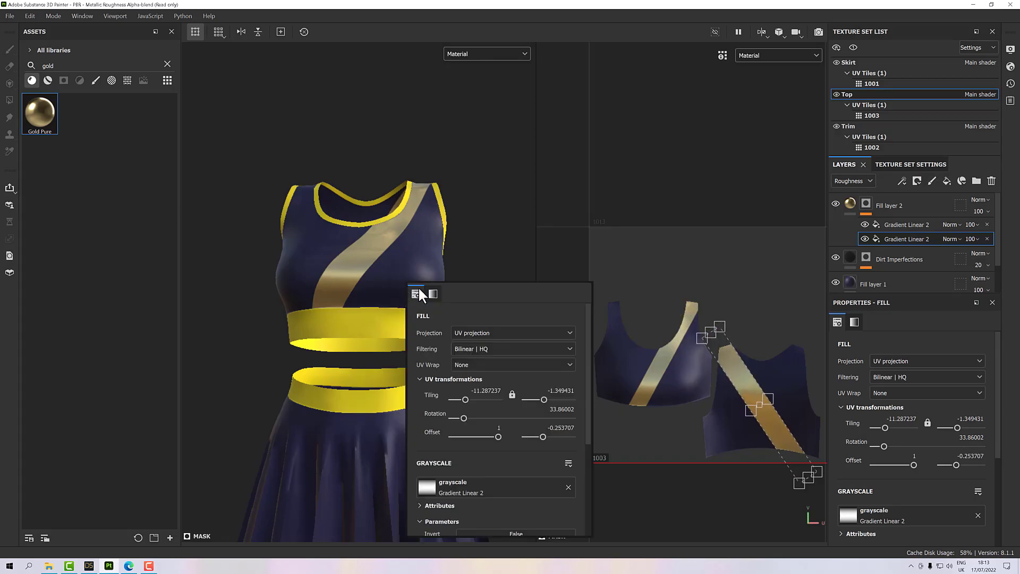
{"action": "left_click", "coordinate": [442, 279]}
{"action": "left_click_drag", "start_coordinate": [473, 262], "coordinate": [235, 362], "text": "alt"}
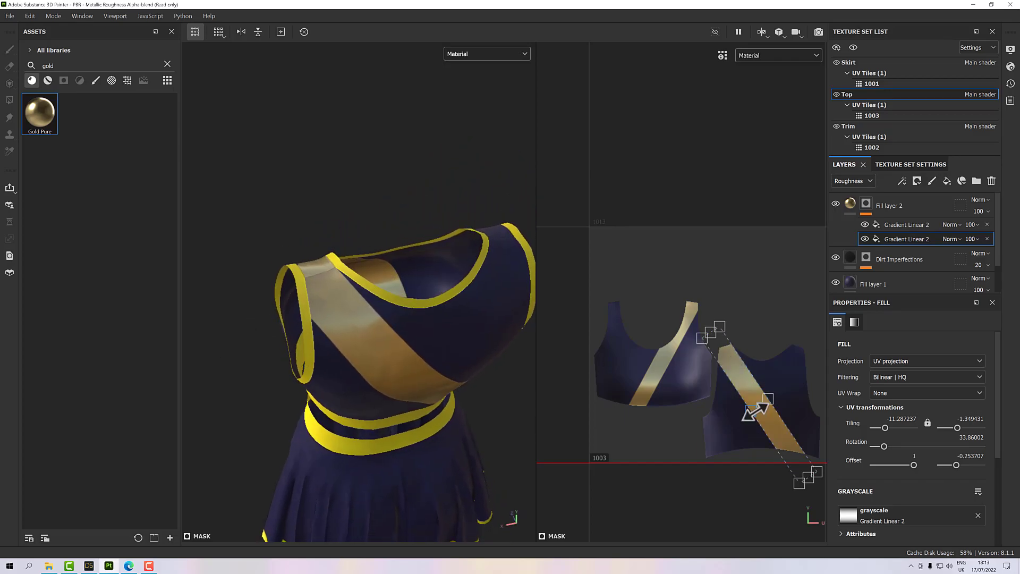
{"action": "left_click_drag", "start_coordinate": [754, 412], "coordinate": [745, 374]}
{"action": "left_click_drag", "start_coordinate": [337, 306], "coordinate": [418, 347], "text": "alt"}
{"action": "left_click_drag", "start_coordinate": [352, 291], "coordinate": [275, 254], "text": "alt"}
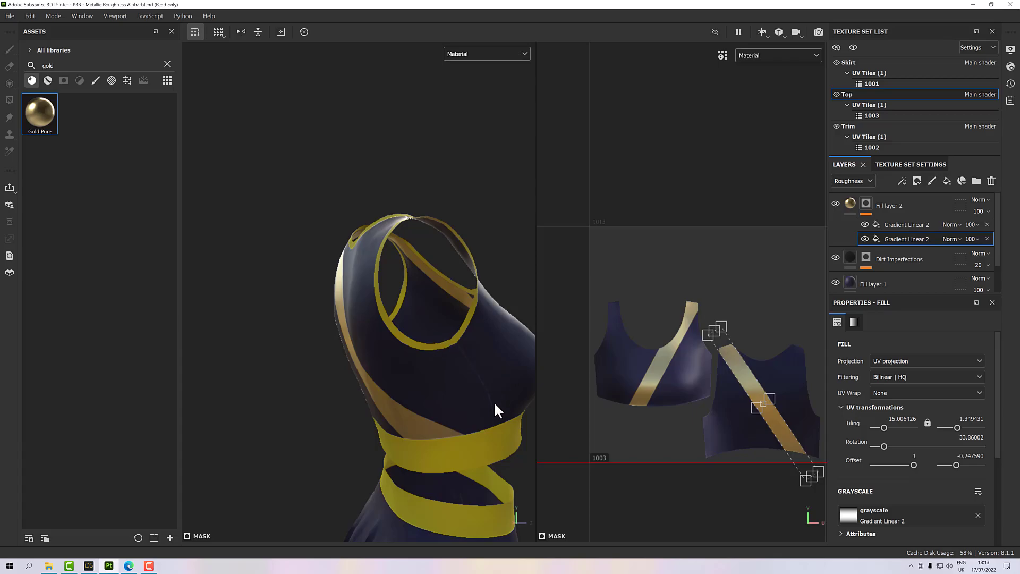
{"action": "left_click_drag", "start_coordinate": [501, 423], "coordinate": [723, 404], "text": "alt"}
{"action": "scroll", "coordinate": [396, 393], "scroll_direction": "up", "scroll_amount": 2}
{"action": "scroll", "coordinate": [396, 393], "scroll_direction": "down", "scroll_amount": 6}
{"action": "left_click_drag", "start_coordinate": [395, 391], "coordinate": [496, 385], "text": "alt"}
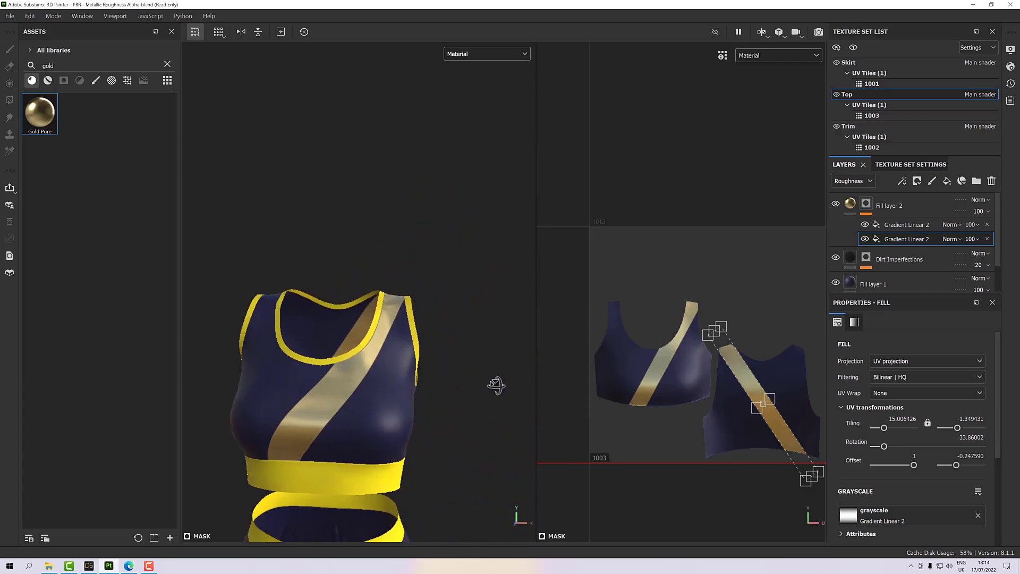
Raise the roughness of the gold Fill layer 2 to 0.2857 and inspect the stripe on the front and back
{"action": "left_click", "coordinate": [849, 206]}
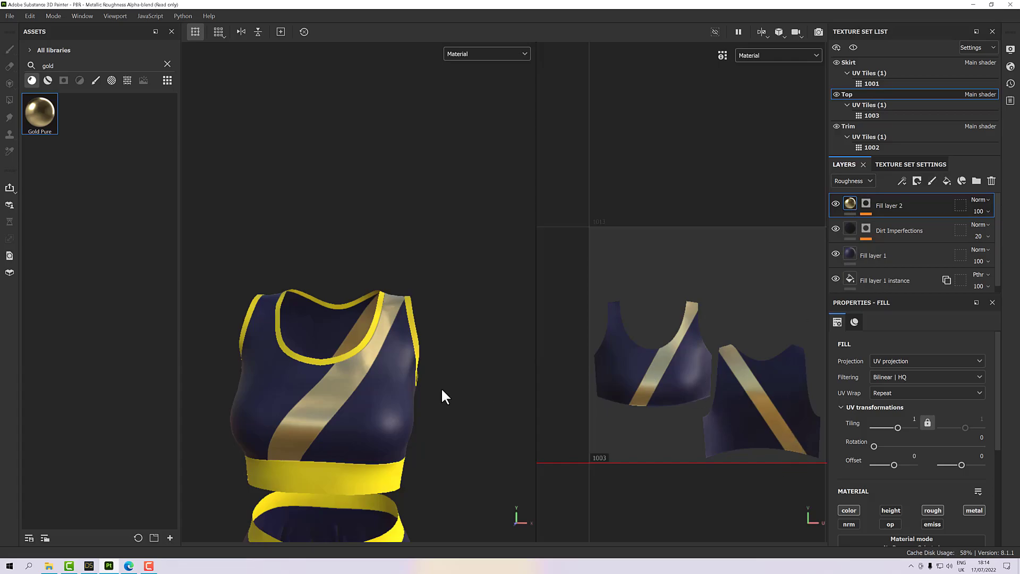
{"action": "scroll", "coordinate": [874, 458], "scroll_direction": "down", "scroll_amount": 4}
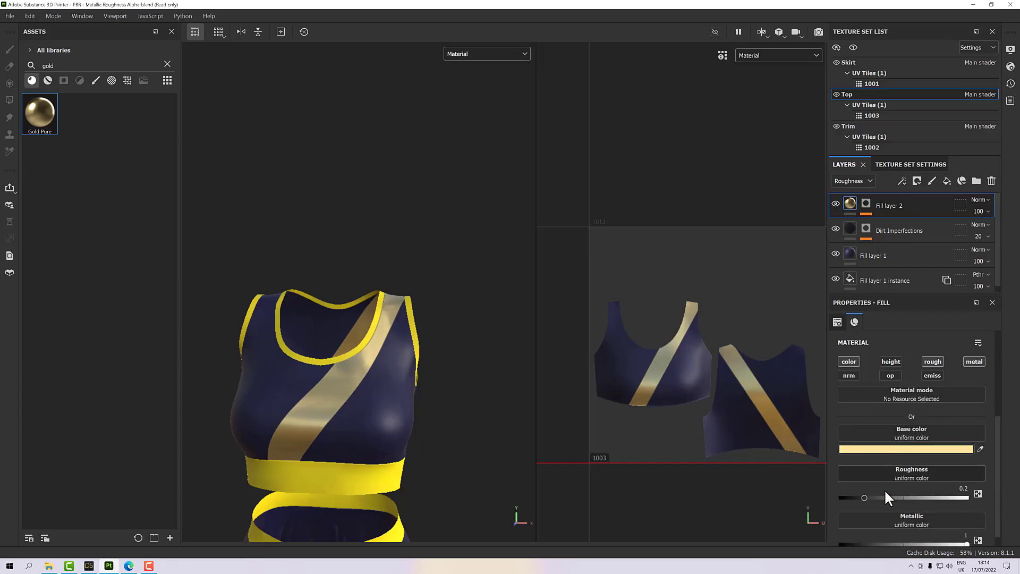
{"action": "left_click_drag", "start_coordinate": [865, 482], "coordinate": [876, 479]}
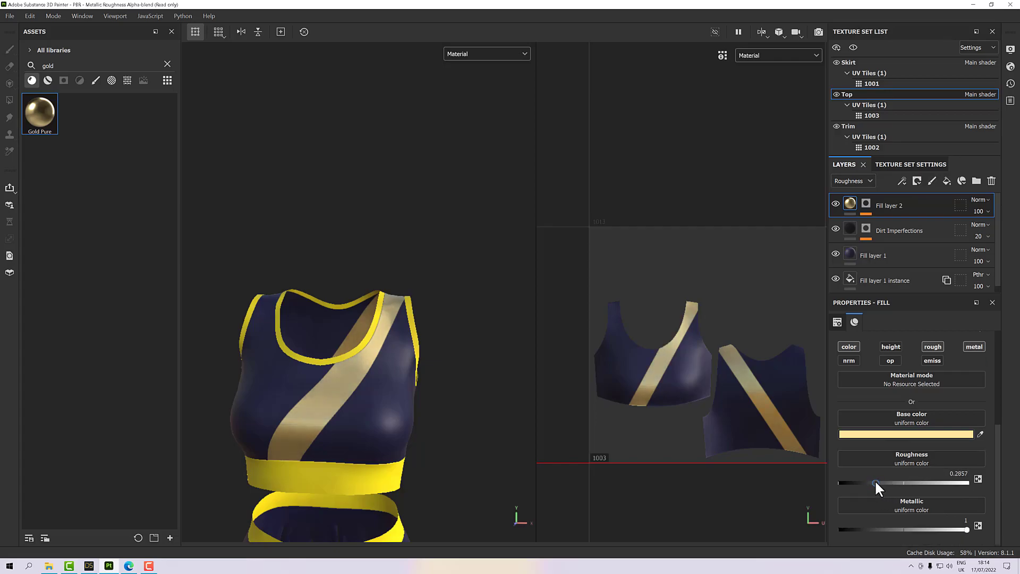
{"action": "mouse_move", "coordinate": [358, 431]}
{"action": "left_mouse_down", "text": "alt"}
{"action": "mouse_move", "coordinate": [358, 420]}
{"action": "mouse_move", "coordinate": [373, 427]}
{"action": "left_mouse_up", "text": "alt"}
{"action": "scroll", "coordinate": [290, 427], "scroll_direction": "up", "scroll_amount": 5}
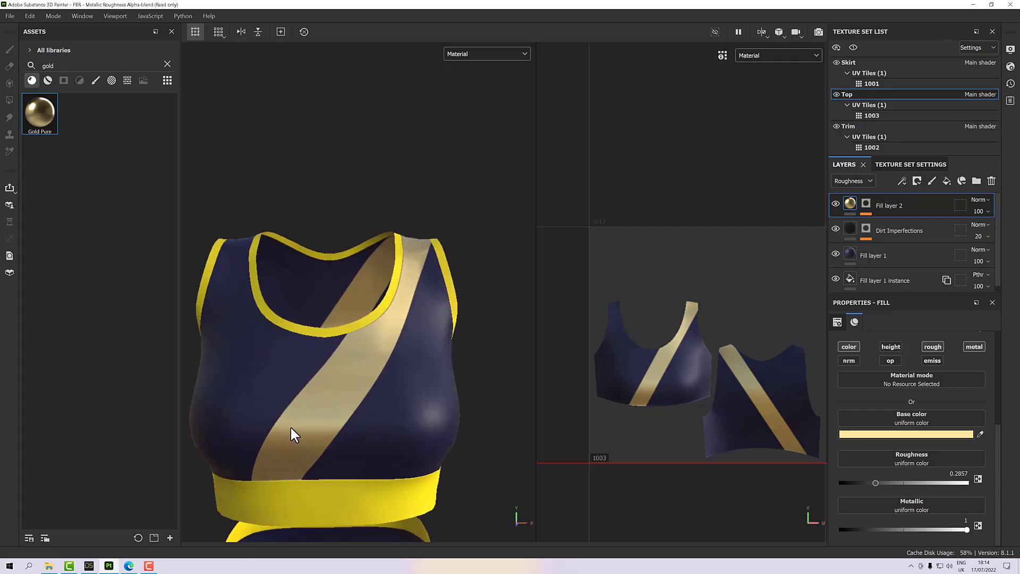
{"action": "scroll", "coordinate": [307, 438], "scroll_direction": "up", "scroll_amount": 10}
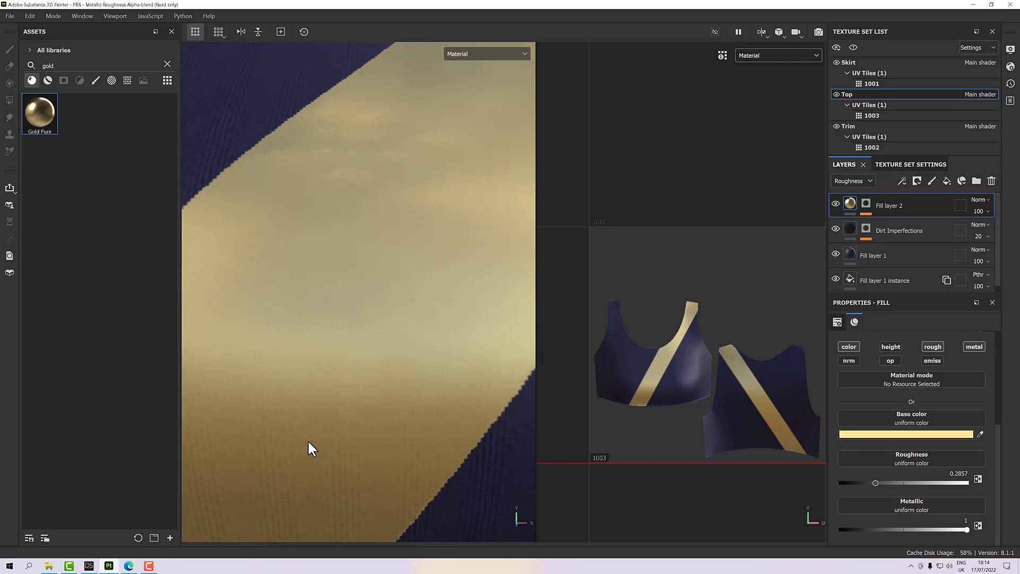
{"action": "scroll", "coordinate": [343, 396], "scroll_direction": "down", "scroll_amount": 10}
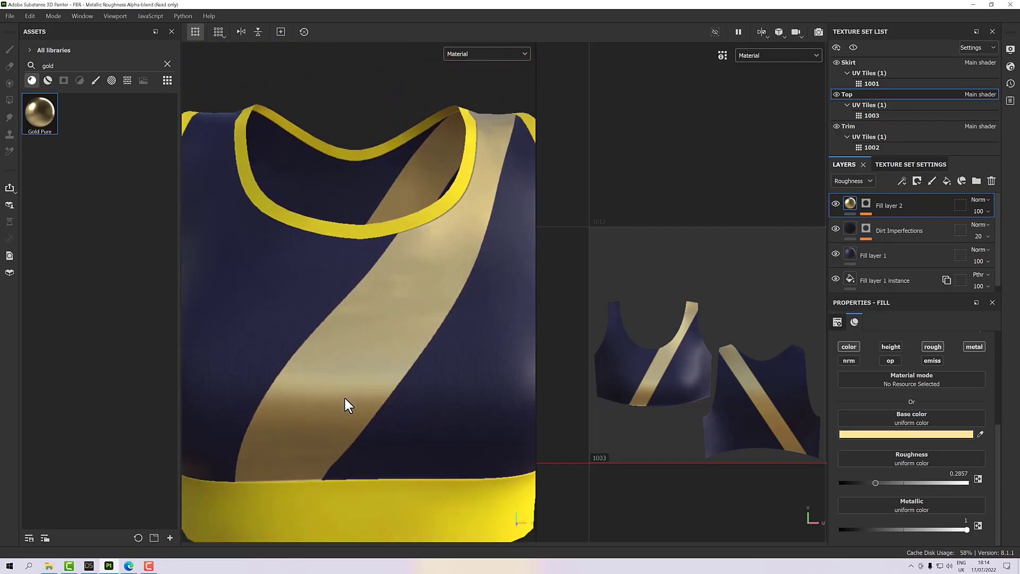
{"action": "left_click_drag", "start_coordinate": [343, 396], "coordinate": [417, 397], "text": "alt"}
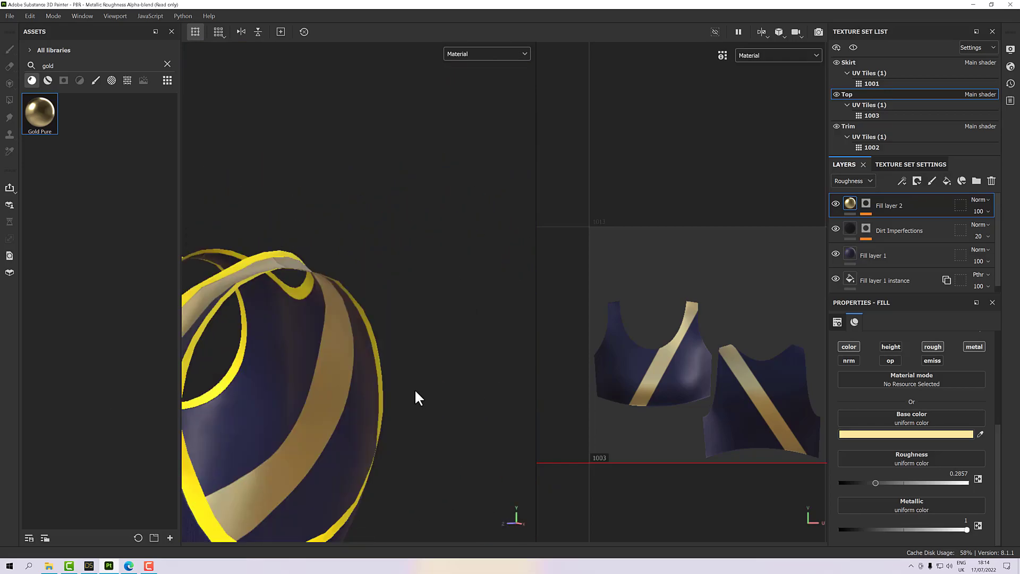
{"action": "scroll", "coordinate": [417, 397], "scroll_direction": "down", "scroll_amount": 5}
{"action": "left_click_drag", "start_coordinate": [346, 391], "coordinate": [429, 387], "text": "alt"}
Duplicate Fill layer 2, search the material library for "Sil", and apply Silver Pure to the duplicate
{"action": "right_click", "coordinate": [916, 202]}
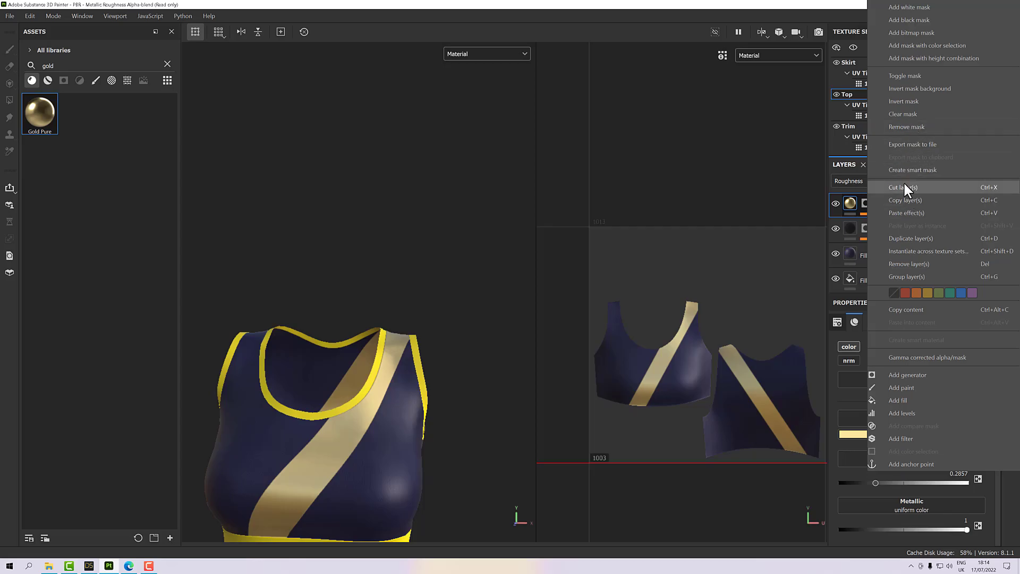
{"action": "left_click", "coordinate": [907, 238]}
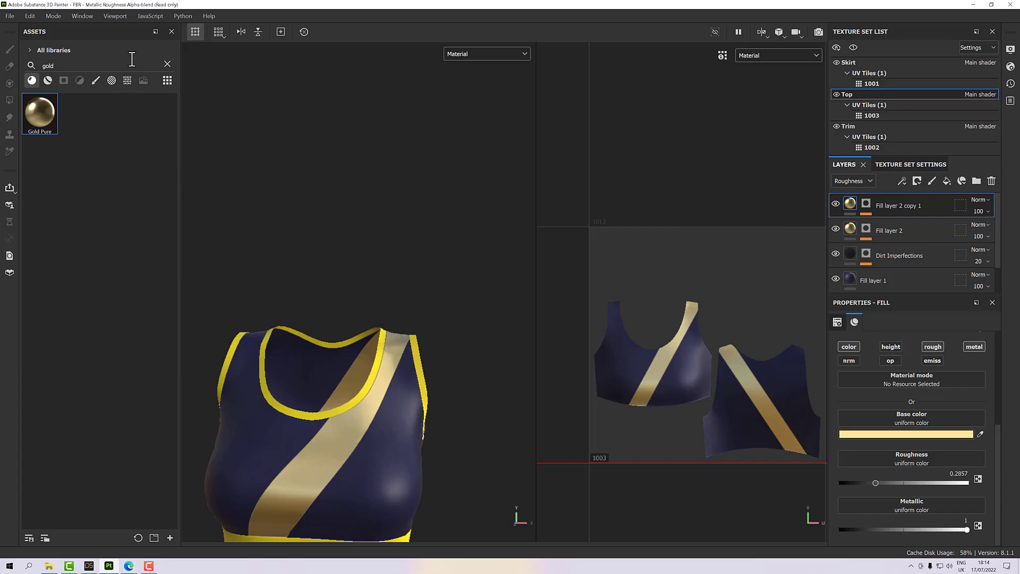
{"action": "left_click", "coordinate": [167, 64]}
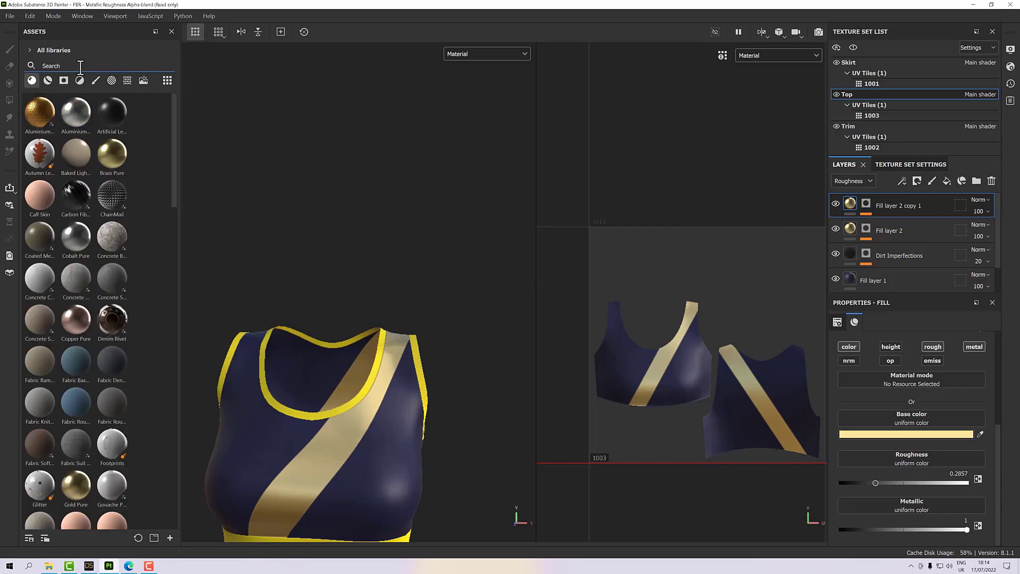
{"action": "type", "text": "Sil"}
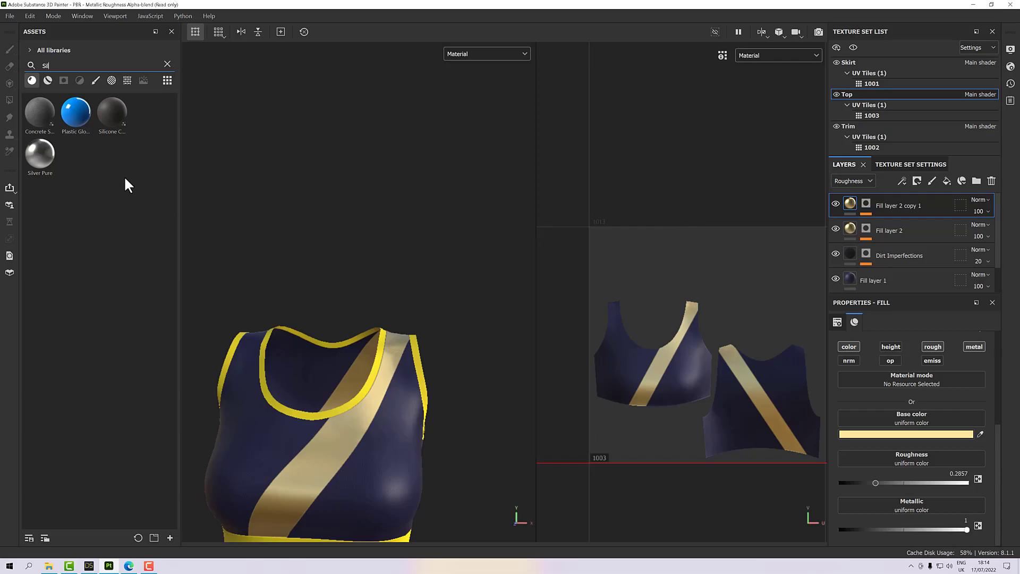
{"action": "left_click", "coordinate": [44, 164]}
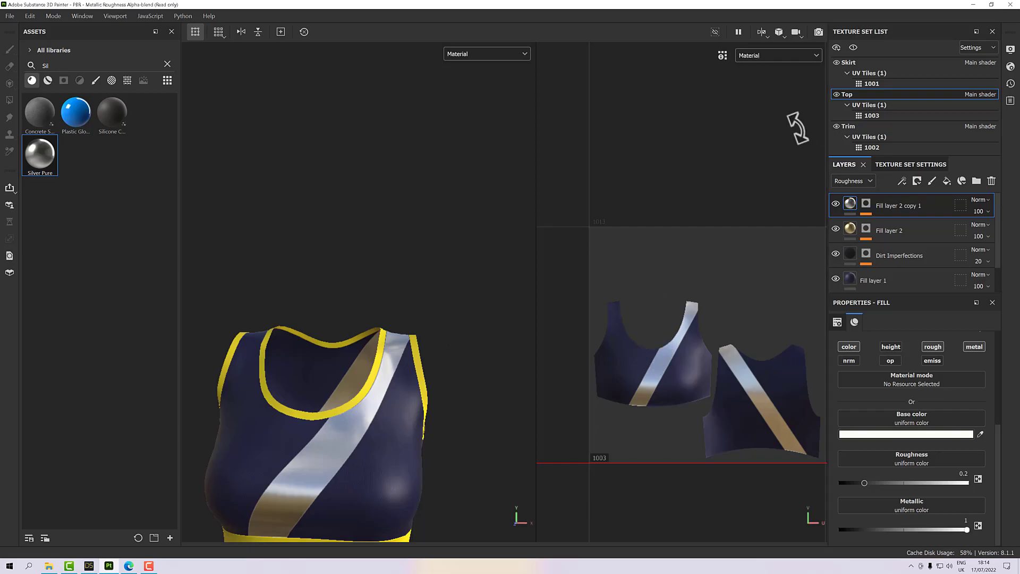
Narrow both mask gradients of Fill layer 2 copy 1 to a thin line along one edge of the front and back gold stripes
{"action": "left_click", "coordinate": [866, 207]}
{"action": "left_click", "coordinate": [898, 225]}
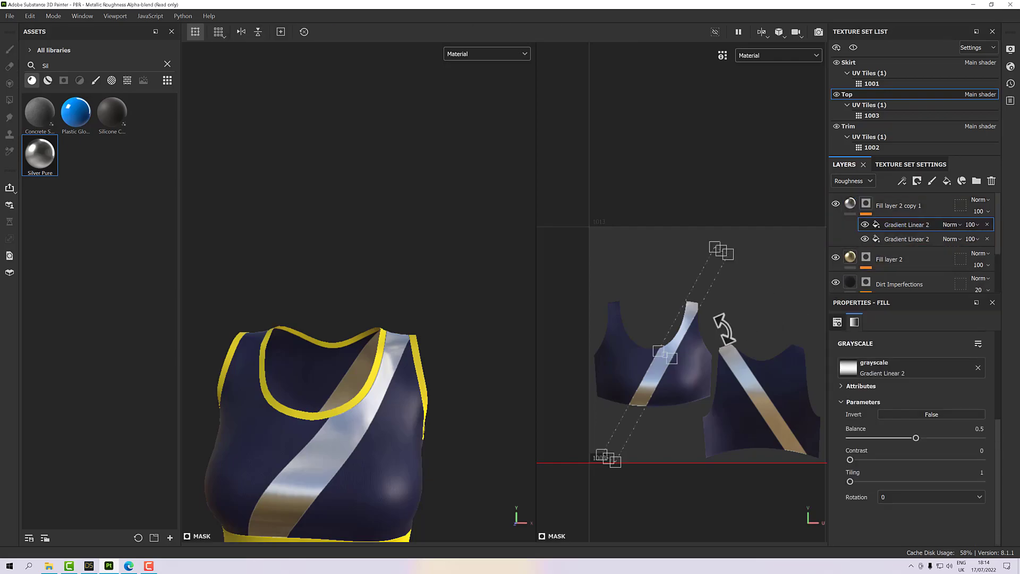
{"action": "left_click_drag", "start_coordinate": [661, 352], "coordinate": [671, 358]}
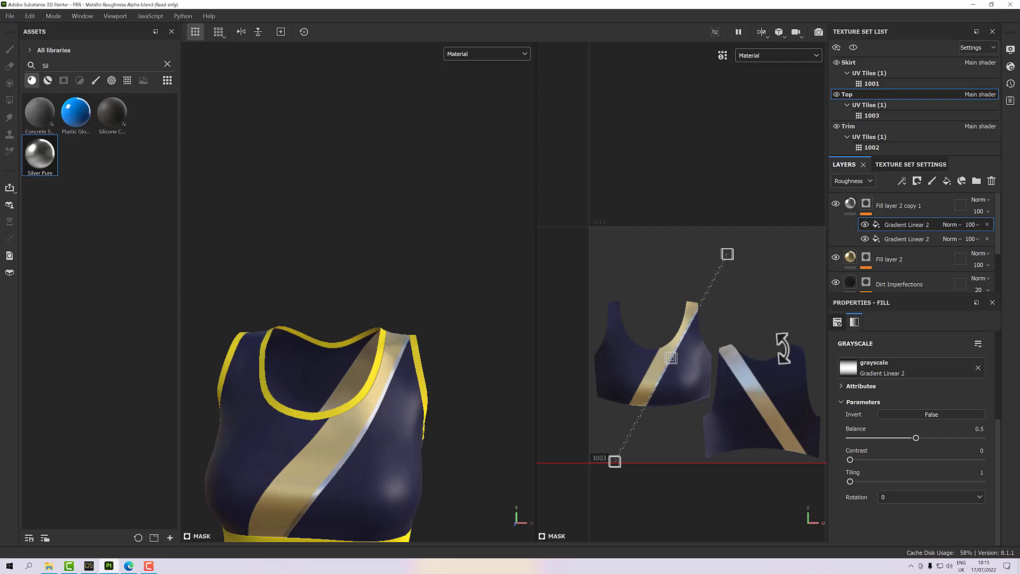
{"action": "left_click", "coordinate": [892, 242]}
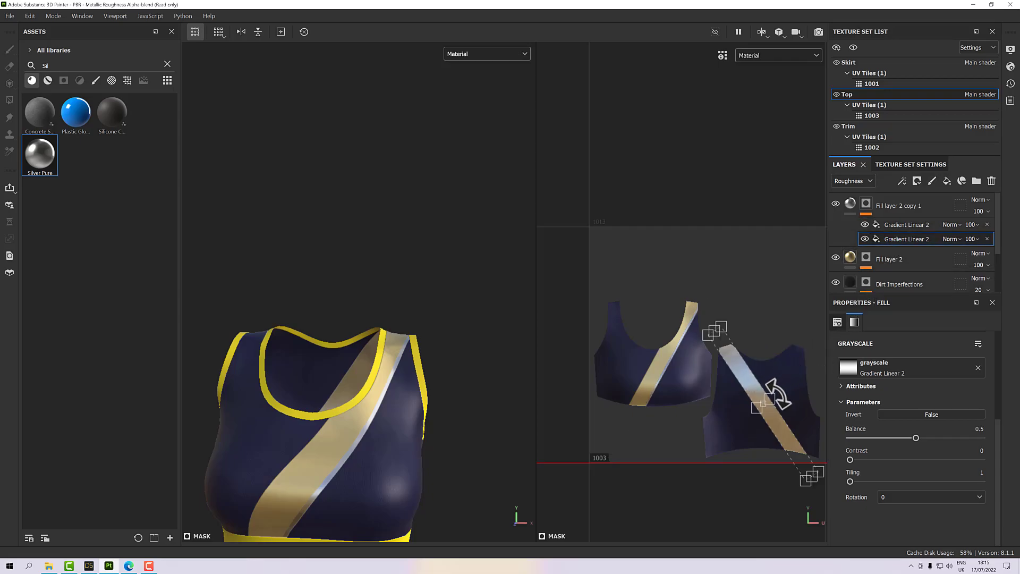
{"action": "left_click_drag", "start_coordinate": [773, 399], "coordinate": [760, 406]}
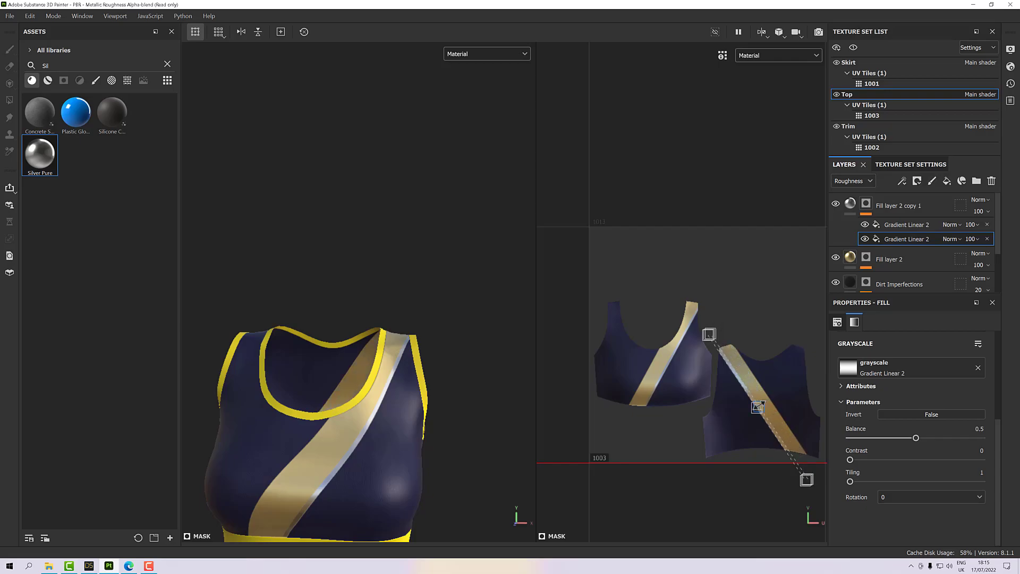
{"action": "left_click_drag", "start_coordinate": [437, 387], "coordinate": [404, 325], "text": "alt"}
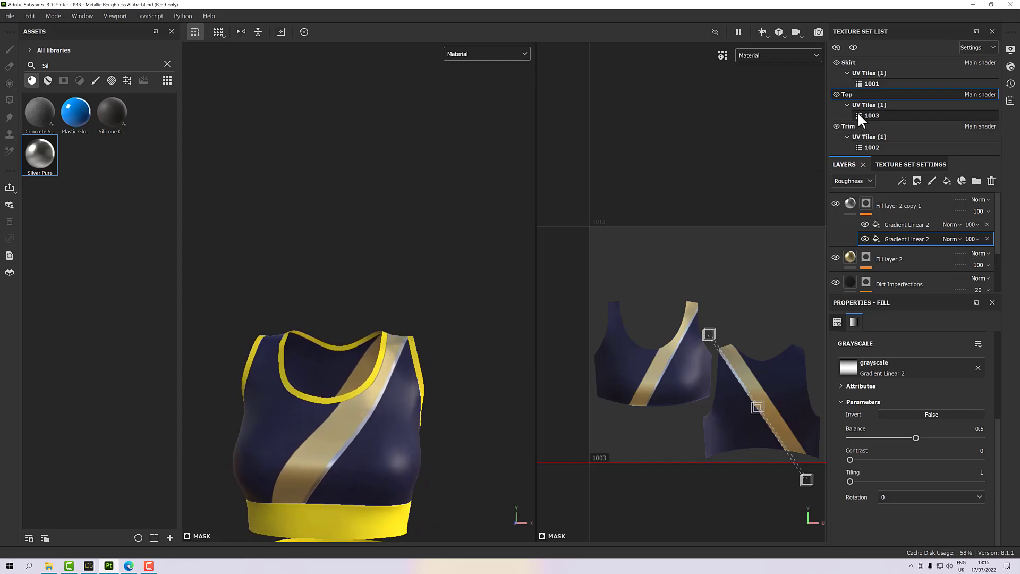
Clear the material search and replace the thin edge line's material on Fill layer 2 copy 1 with the blue matte plastic
{"action": "left_click", "coordinate": [851, 203]}
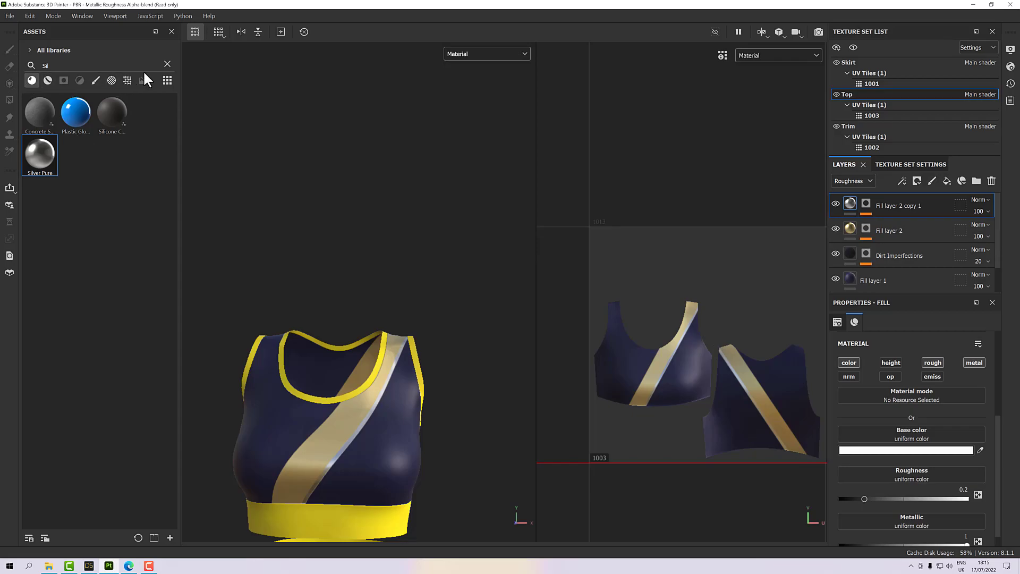
{"action": "left_click", "coordinate": [167, 64]}
{"action": "left_click_drag", "start_coordinate": [170, 194], "coordinate": [157, 427]}
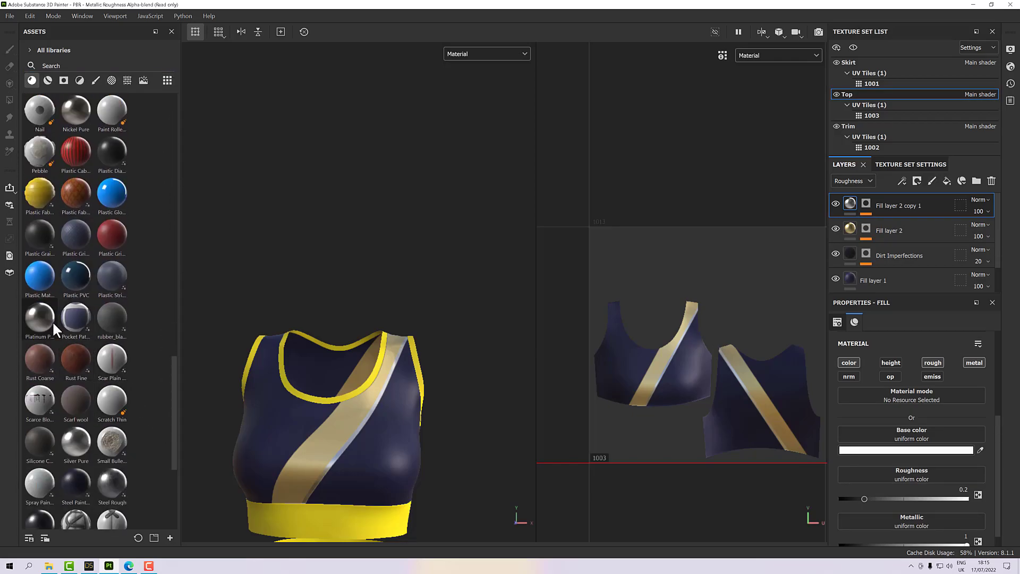
{"action": "left_click", "coordinate": [33, 274]}
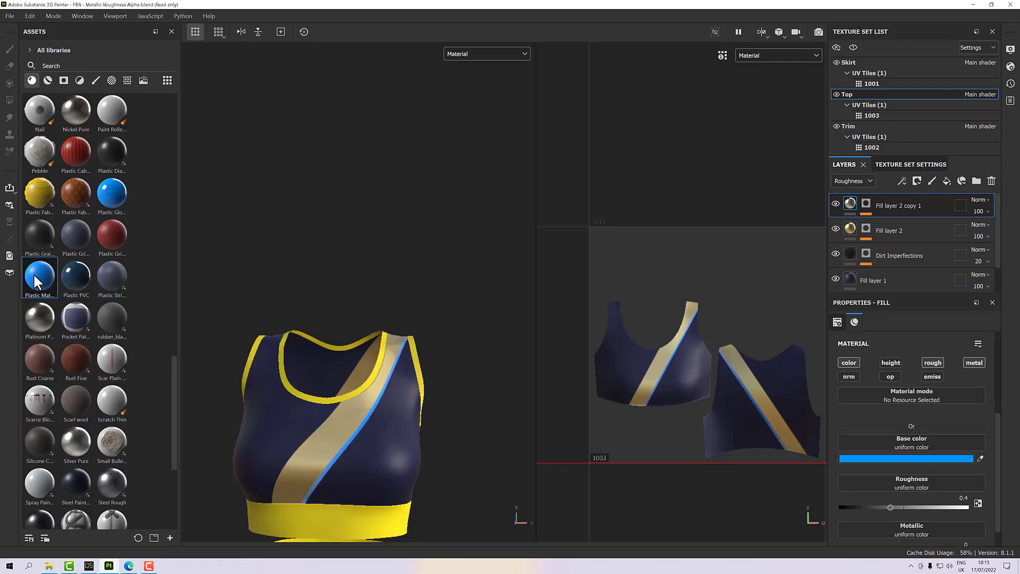
Recolor Fill layer 2 copy 1 with the navy swatch 1E2145 and darken its base color value to 0.146
{"action": "left_click", "coordinate": [896, 449]}
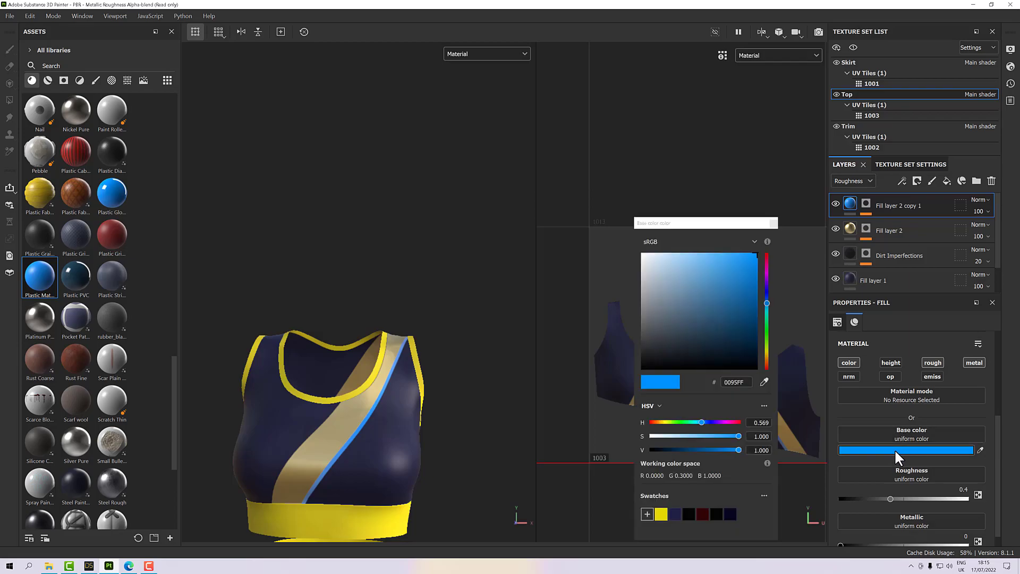
{"action": "left_click", "coordinate": [675, 514]}
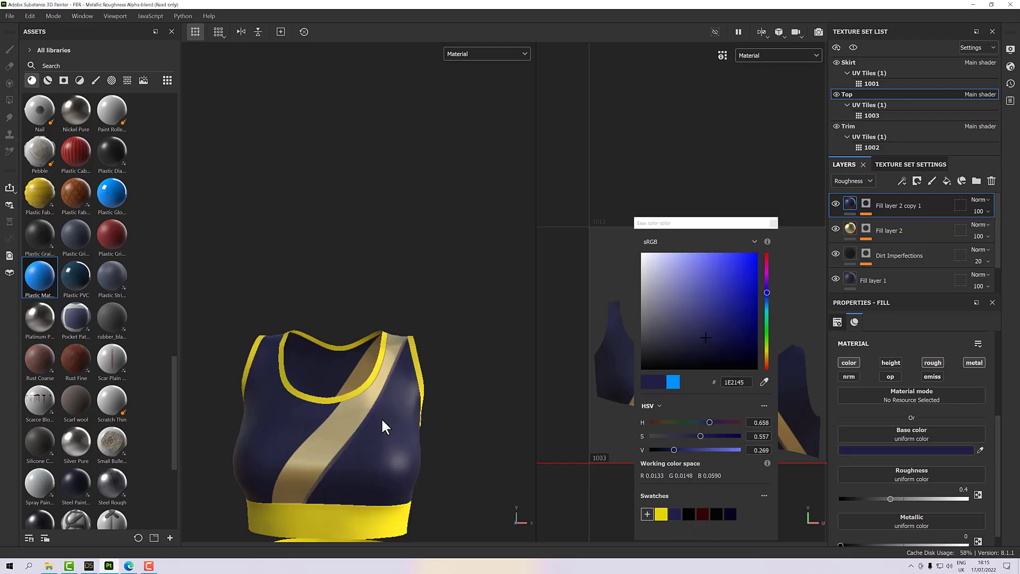
{"action": "scroll", "coordinate": [382, 419], "scroll_direction": "up", "scroll_amount": 6}
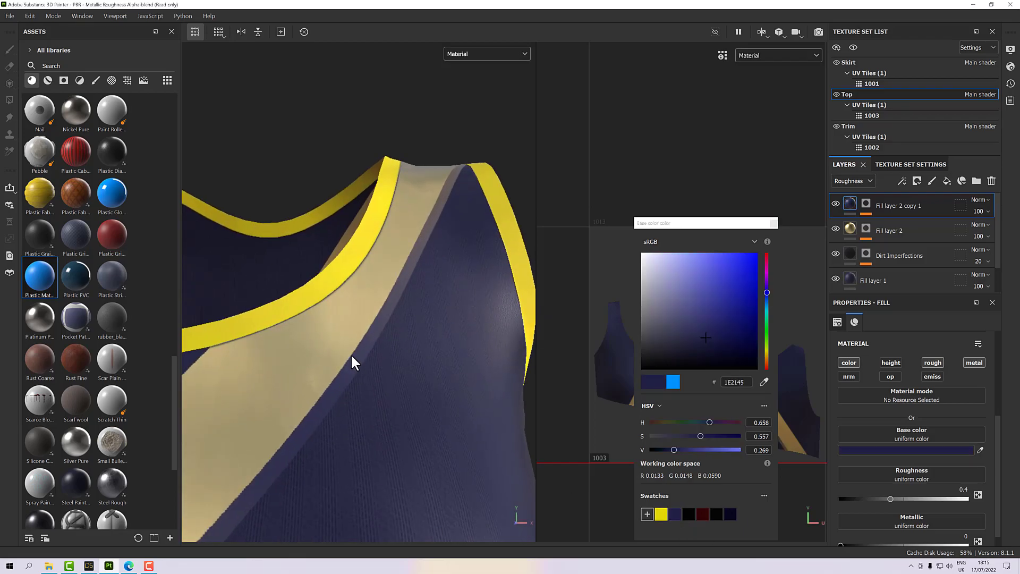
{"action": "mouse_move", "coordinate": [383, 367]}
{"action": "left_mouse_down", "text": "alt"}
{"action": "mouse_move", "coordinate": [417, 314]}
{"action": "mouse_move", "coordinate": [412, 292]}
{"action": "mouse_move", "coordinate": [369, 310]}
{"action": "mouse_move", "coordinate": [388, 352]}
{"action": "left_mouse_up", "text": "alt"}
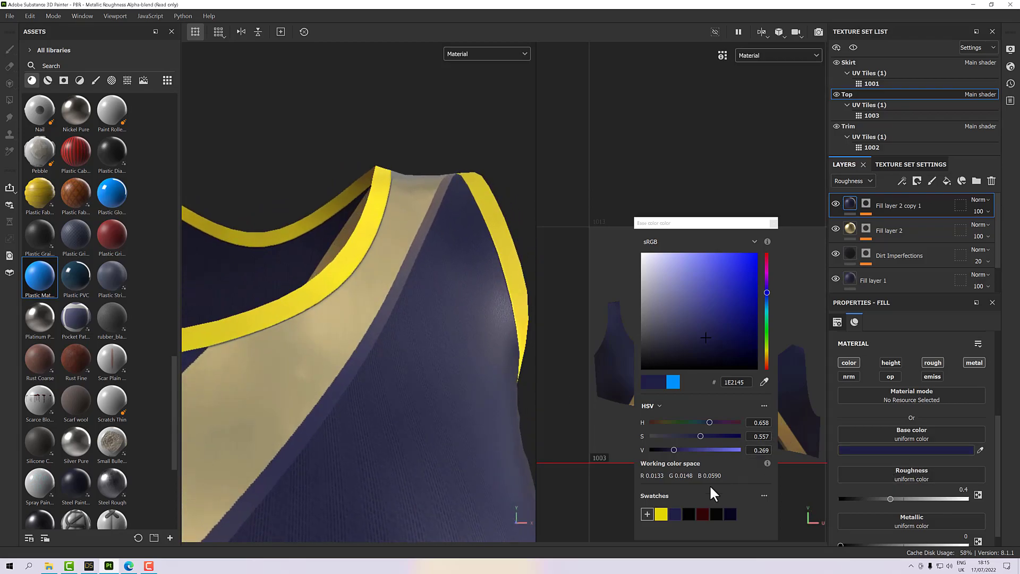
{"action": "left_click_drag", "start_coordinate": [672, 449], "coordinate": [662, 451]}
{"action": "scroll", "coordinate": [306, 380], "scroll_direction": "down", "scroll_amount": 10}
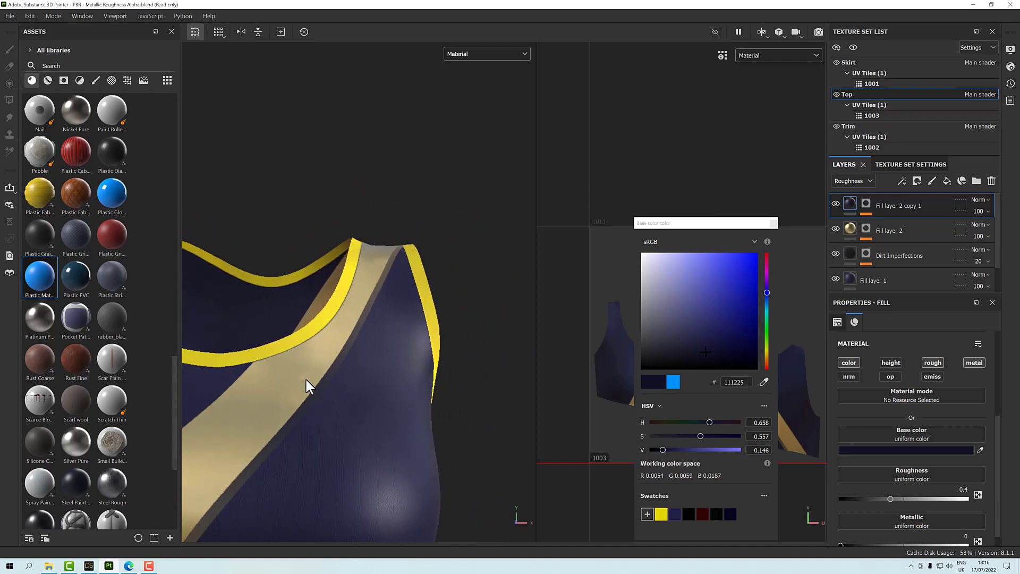
{"action": "left_click_drag", "start_coordinate": [306, 380], "coordinate": [335, 392], "text": "alt"}
{"action": "scroll", "coordinate": [247, 411], "scroll_direction": "up", "scroll_amount": 3}
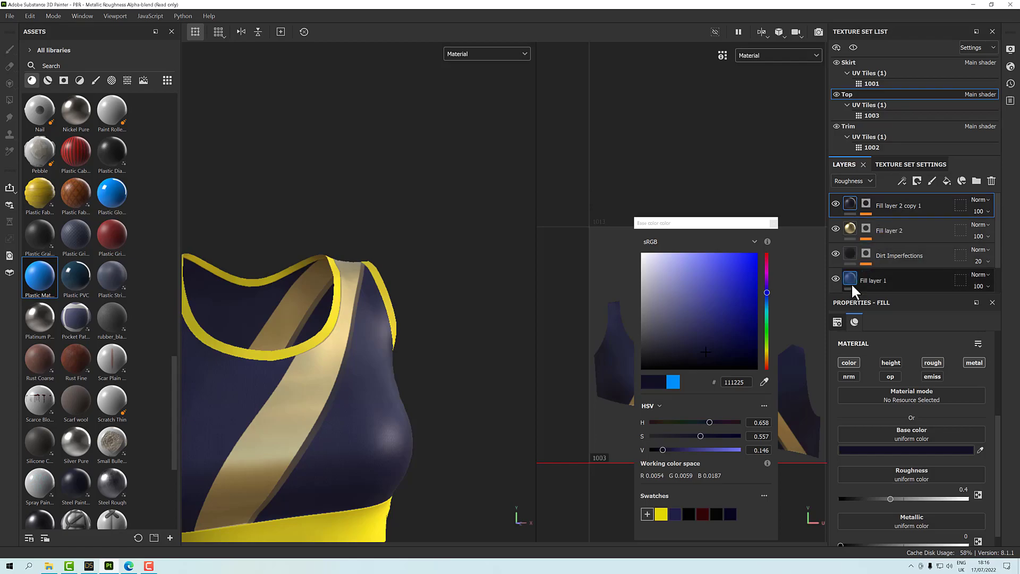
{"action": "left_click", "coordinate": [771, 223]}
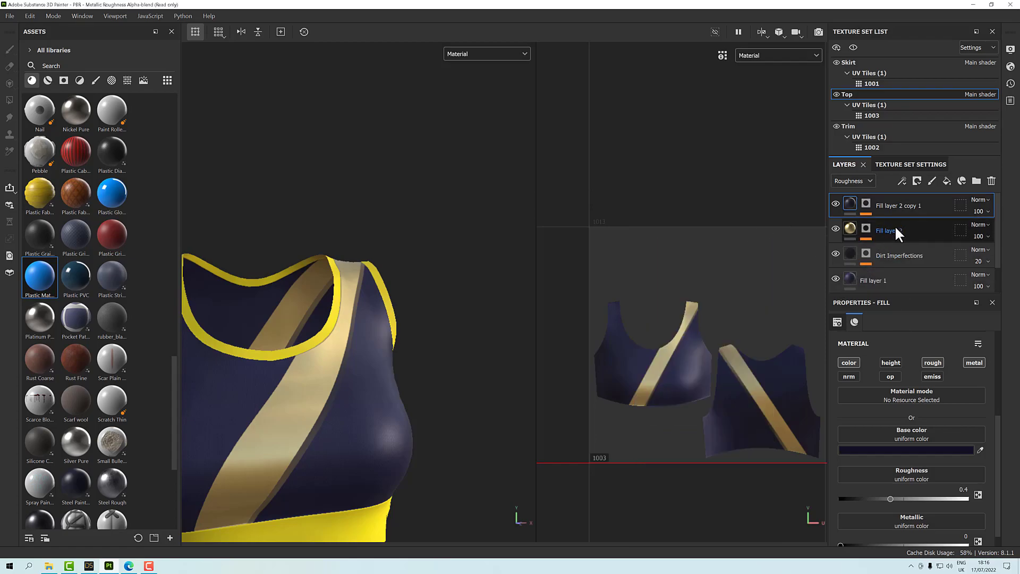
Copy and paste the front gradient in Fill layer 2 copy 1's mask, and move the copy to the opposite edge of the front stripe
{"action": "left_click", "coordinate": [870, 202]}
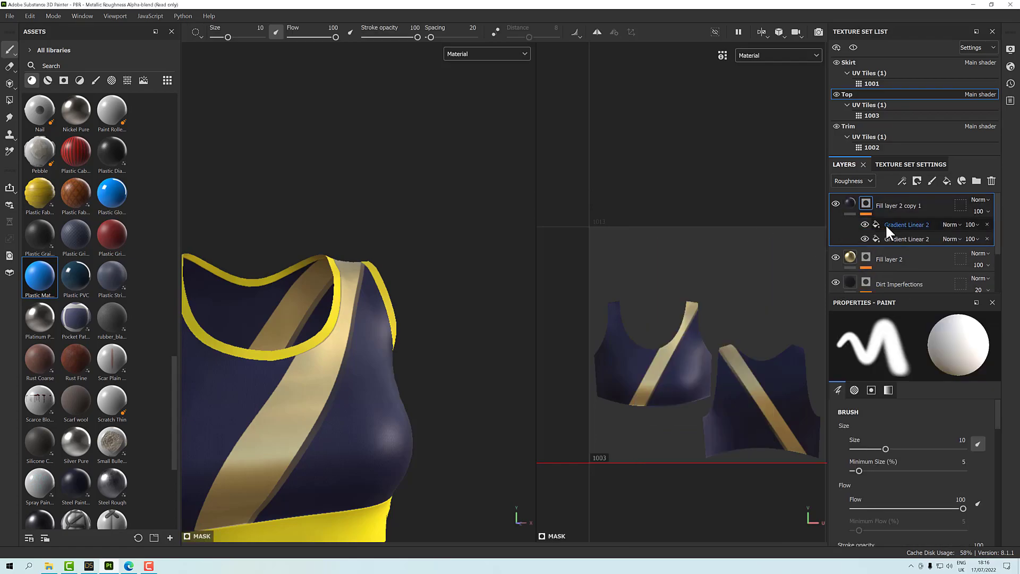
{"action": "left_click", "coordinate": [894, 225]}
{"action": "right_click", "coordinate": [894, 227]}
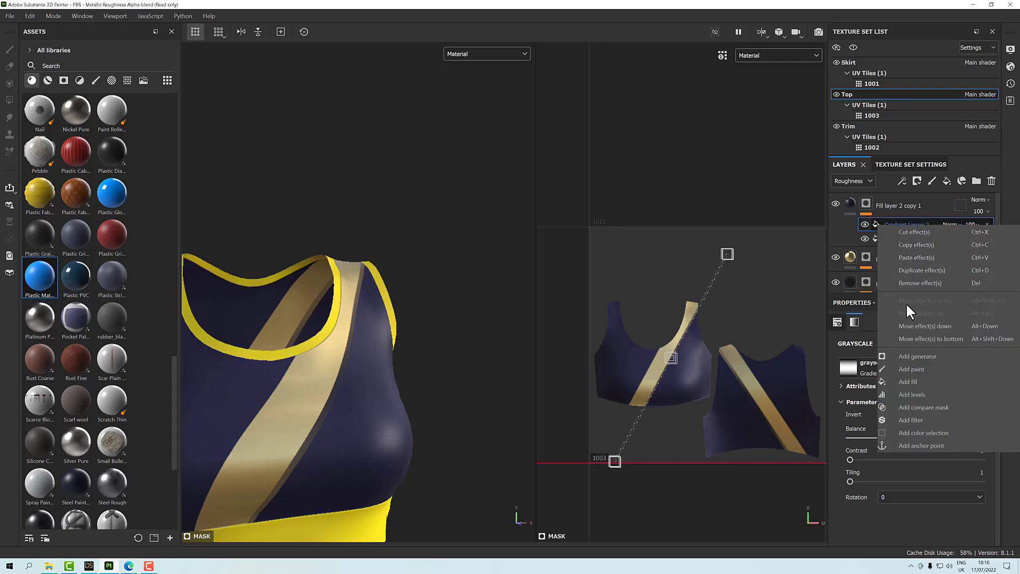
{"action": "left_click", "coordinate": [906, 242]}
{"action": "right_click", "coordinate": [904, 220]}
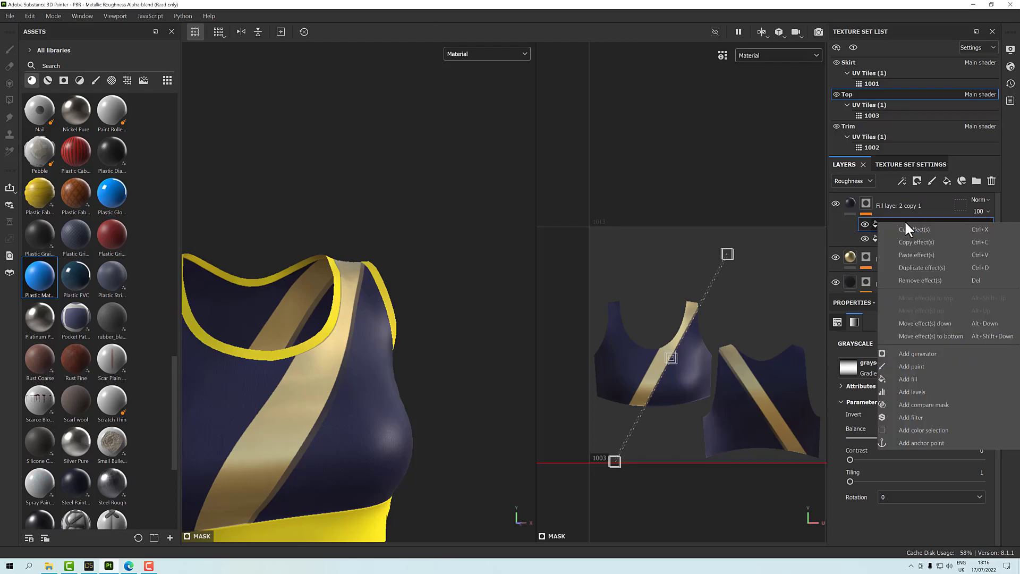
{"action": "left_click", "coordinate": [921, 256]}
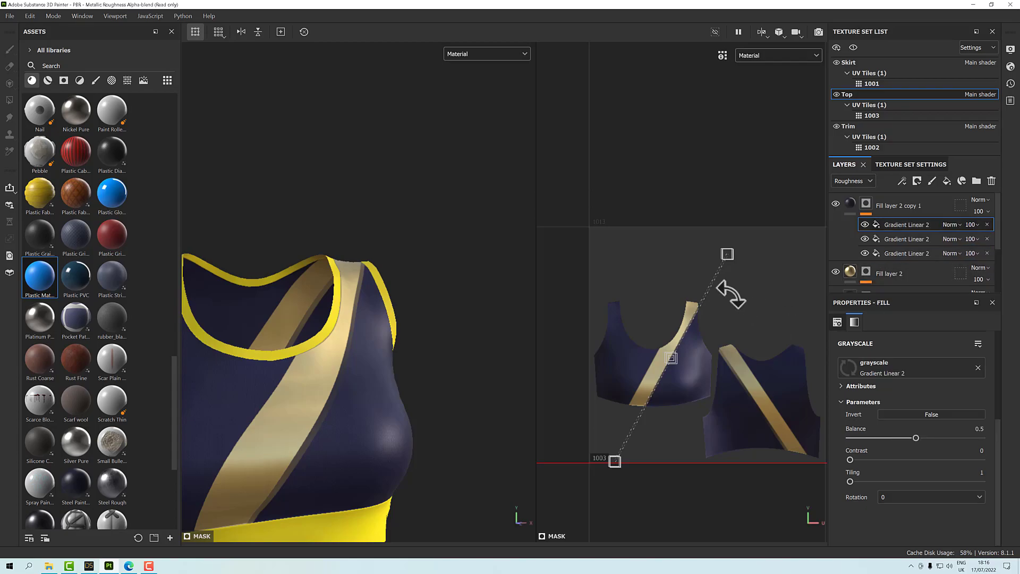
{"action": "left_click_drag", "start_coordinate": [705, 289], "coordinate": [693, 287]}
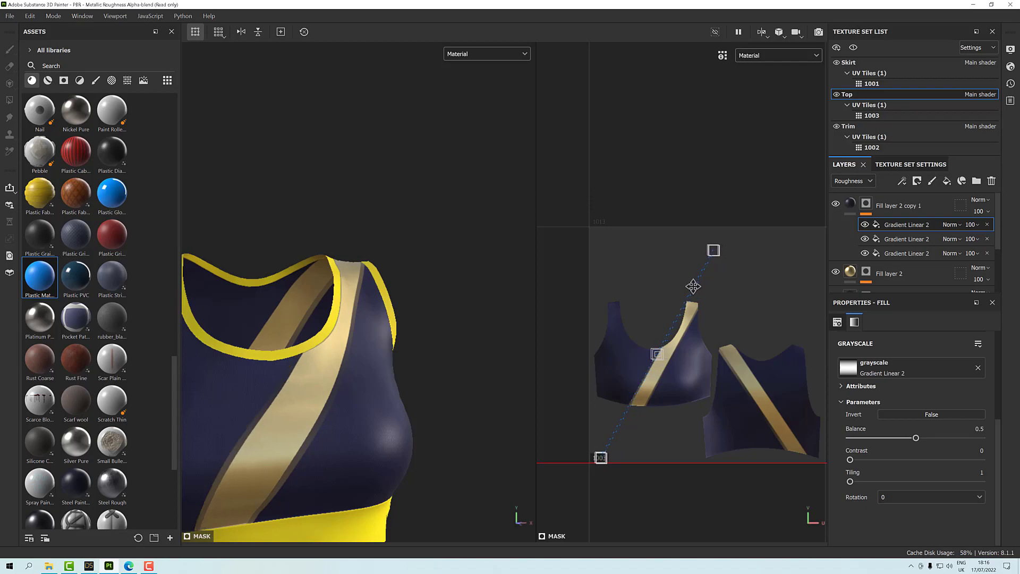
{"action": "left_click_drag", "start_coordinate": [413, 333], "coordinate": [392, 328], "text": "alt"}
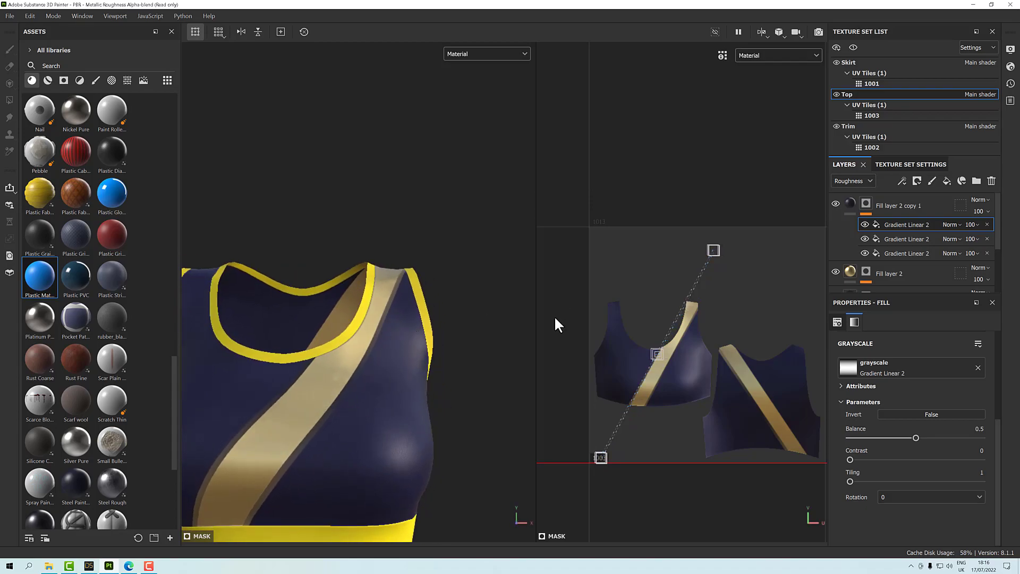
Copy and paste the back gradient in the same mask, and align the copy with the opposite edge of the back stripe
{"action": "left_click", "coordinate": [893, 251]}
{"action": "right_click", "coordinate": [892, 250]}
{"action": "left_click", "coordinate": [910, 270]}
{"action": "right_click", "coordinate": [905, 253]}
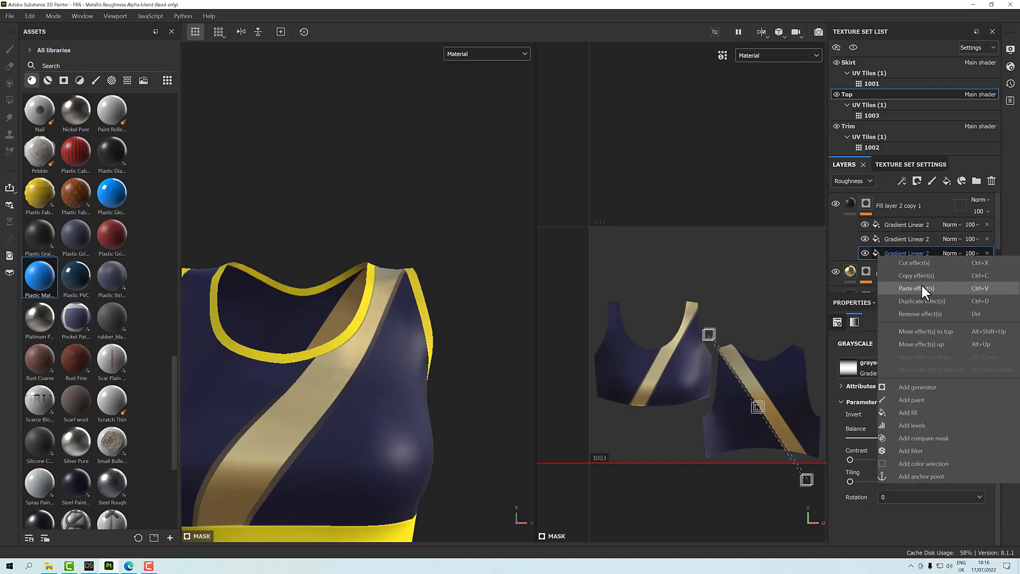
{"action": "left_click", "coordinate": [920, 284]}
{"action": "left_click_drag", "start_coordinate": [747, 388], "coordinate": [759, 382]}
{"action": "scroll", "coordinate": [759, 382], "scroll_direction": "up", "scroll_amount": 8}
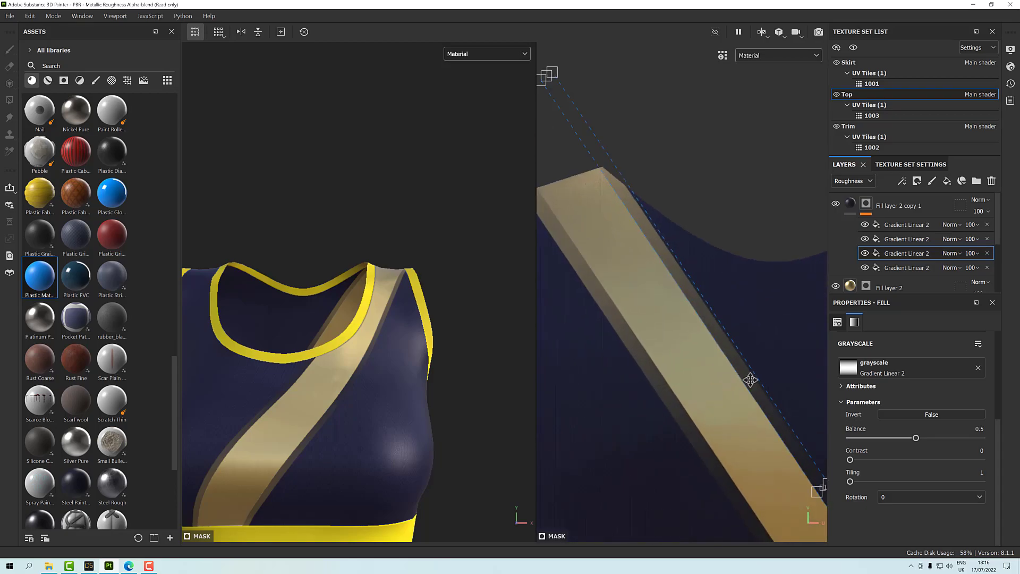
{"action": "left_click_drag", "start_coordinate": [750, 380], "coordinate": [749, 380]}
{"action": "scroll", "coordinate": [301, 365], "scroll_direction": "up", "scroll_amount": 2}
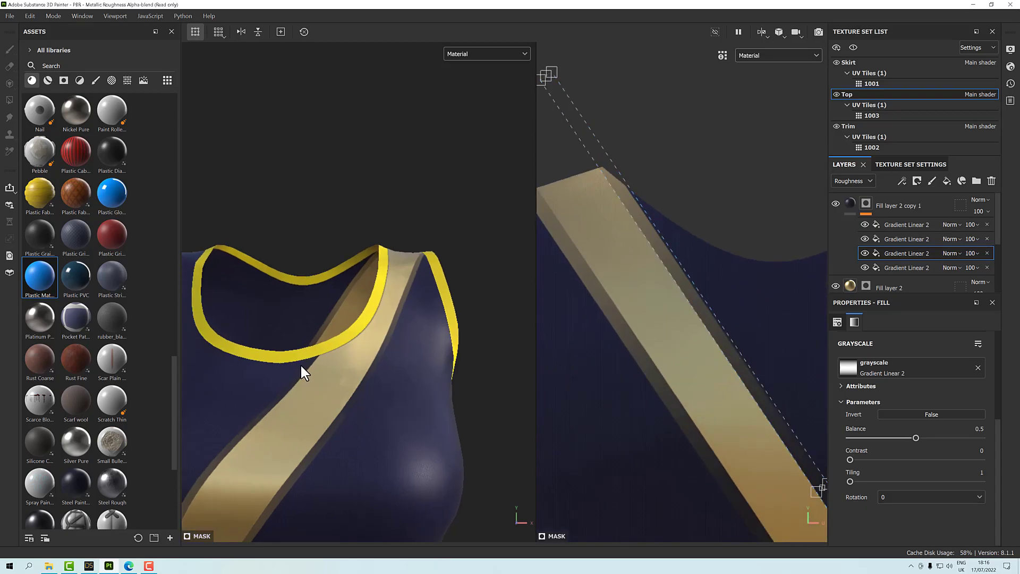
Change the base color of the gold Fill layer 2 to the yellow swatch E2D200 and inspect the whole outfit
{"action": "scroll", "coordinate": [301, 365], "scroll_direction": "down", "scroll_amount": 3}
{"action": "scroll", "coordinate": [300, 365], "scroll_direction": "down", "scroll_amount": 3}
{"action": "scroll", "coordinate": [352, 372], "scroll_direction": "down", "scroll_amount": 2}
{"action": "left_click_drag", "start_coordinate": [381, 382], "coordinate": [374, 401], "text": "alt"}
{"action": "scroll", "coordinate": [328, 382], "scroll_direction": "up", "scroll_amount": 3}
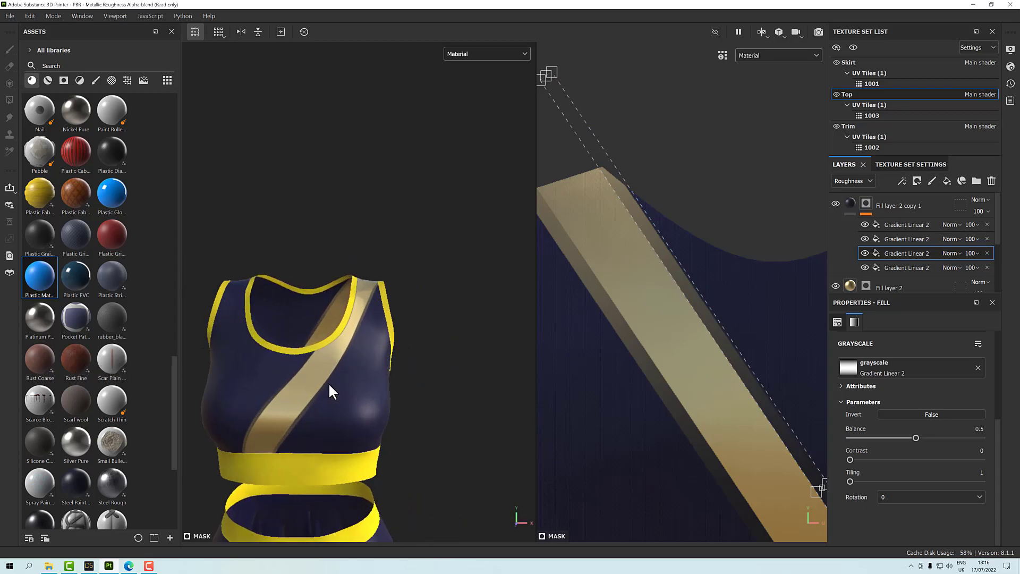
{"action": "left_click", "coordinate": [851, 286]}
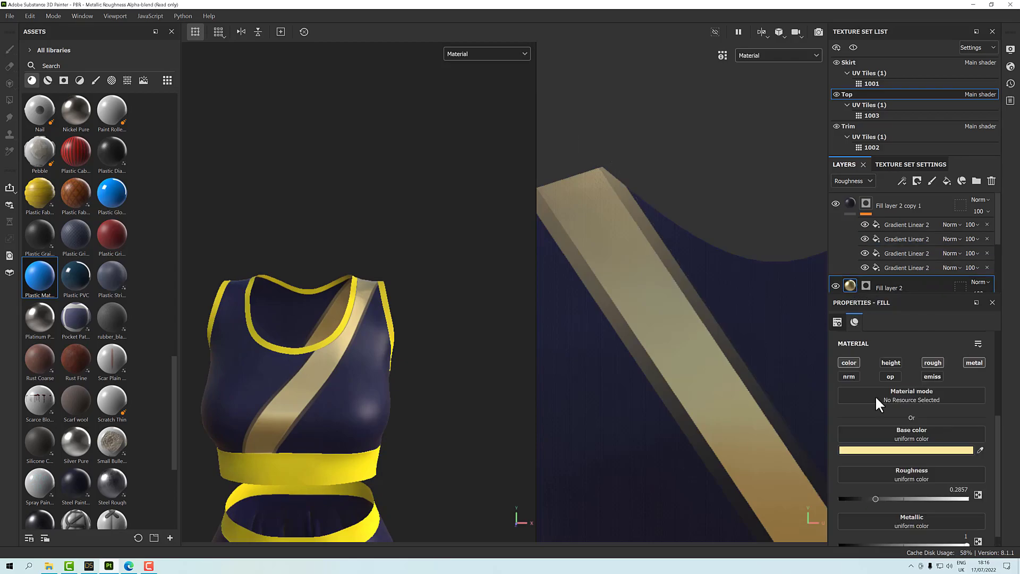
{"action": "left_click", "coordinate": [894, 450]}
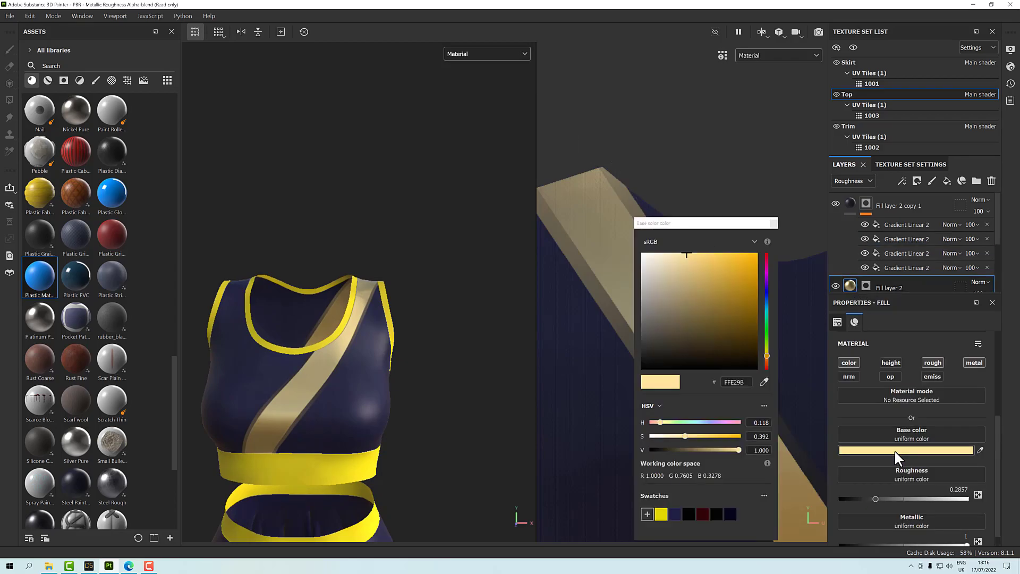
{"action": "left_click", "coordinate": [661, 514]}
{"action": "left_click_drag", "start_coordinate": [396, 385], "coordinate": [432, 344], "text": "alt"}
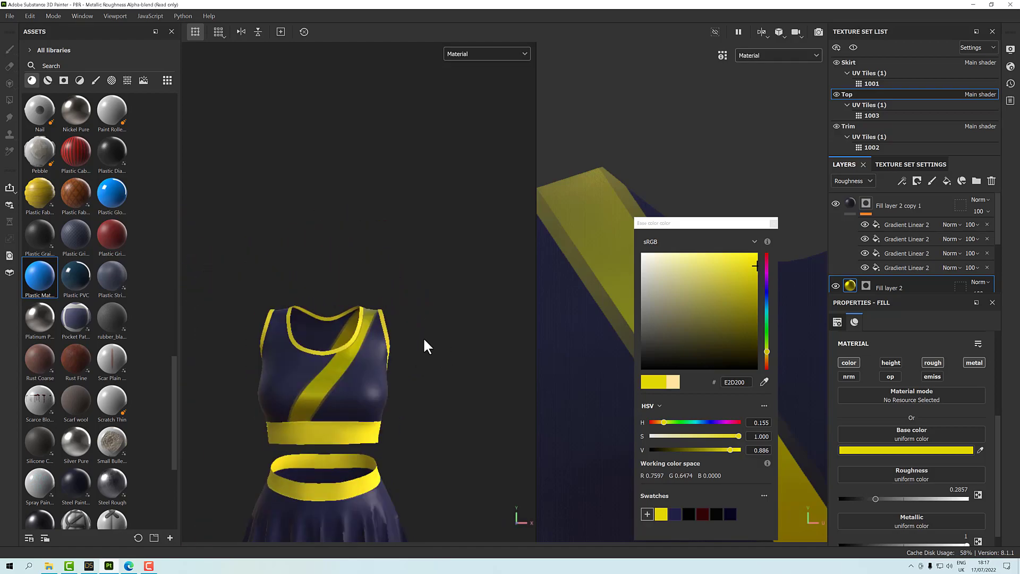
{"action": "middle_click_drag", "start_coordinate": [447, 343], "coordinate": [439, 199], "text": "alt"}
{"action": "mouse_move", "coordinate": [438, 250]}
{"action": "left_mouse_down", "text": "alt"}
{"action": "mouse_move", "coordinate": [283, 251]}
{"action": "mouse_move", "coordinate": [428, 283]}
{"action": "mouse_move", "coordinate": [485, 282]}
{"action": "mouse_move", "coordinate": [402, 285]}
{"action": "mouse_move", "coordinate": [419, 311]}
{"action": "mouse_move", "coordinate": [424, 405]}
{"action": "mouse_move", "coordinate": [428, 280]}
{"action": "mouse_move", "coordinate": [448, 280]}
{"action": "left_mouse_up", "text": "alt"}
{"action": "scroll", "coordinate": [402, 279], "scroll_direction": "up", "scroll_amount": 2}
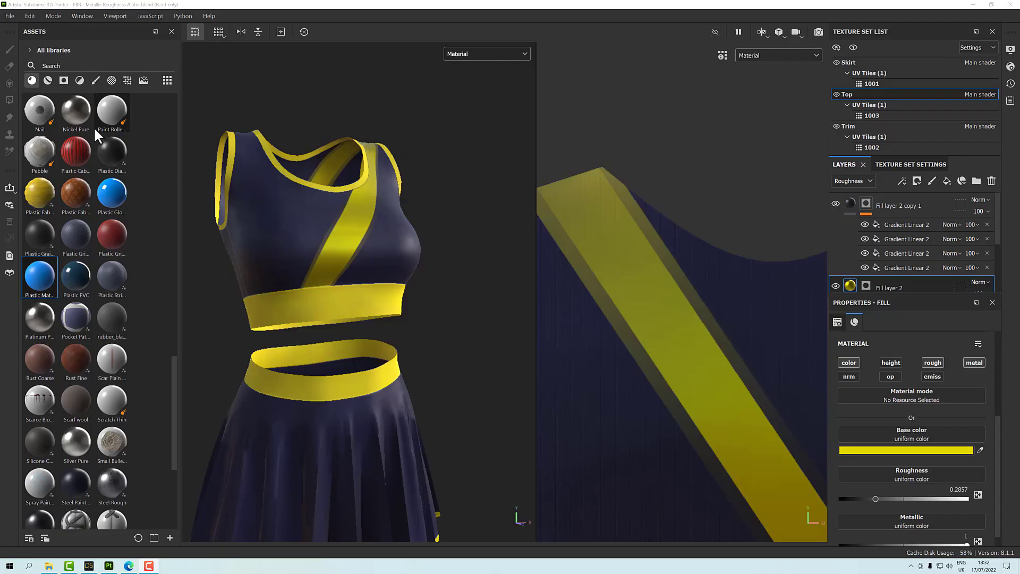
Open the texture export settings and duplicate the PBR Metallic Roughness output template
{"action": "left_click", "coordinate": [13, 17]}
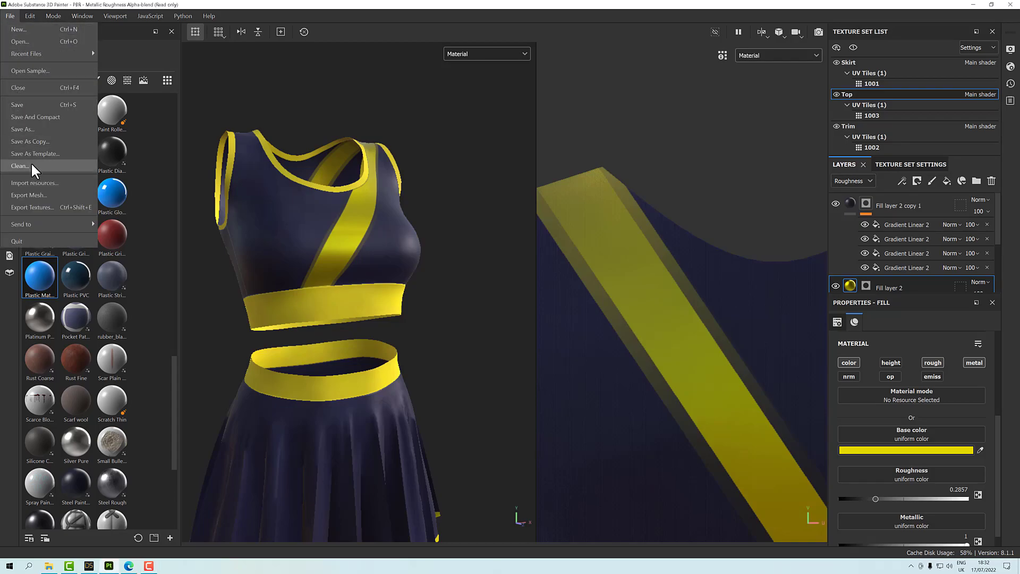
{"action": "left_click", "coordinate": [50, 204]}
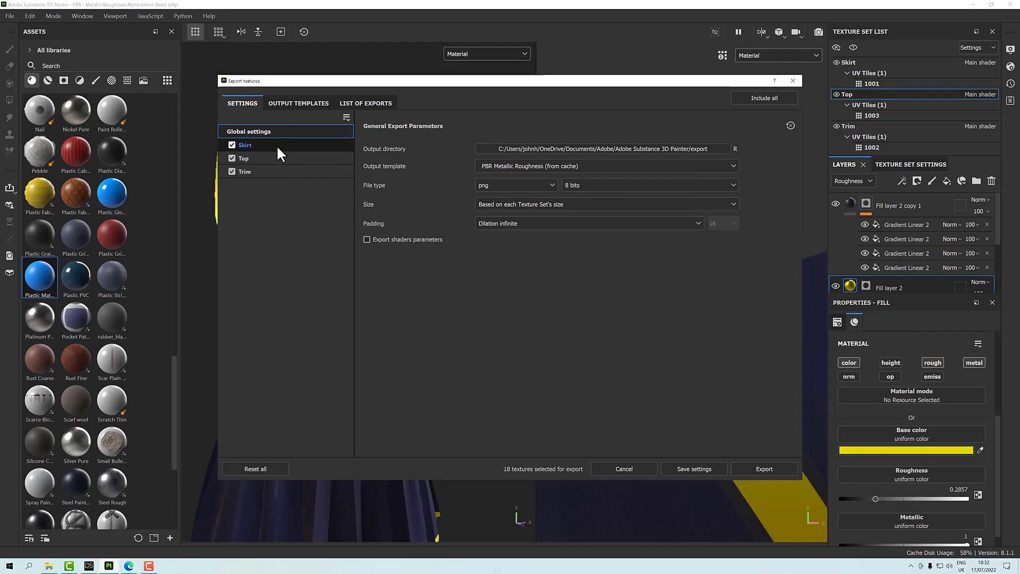
{"action": "left_click", "coordinate": [285, 105]}
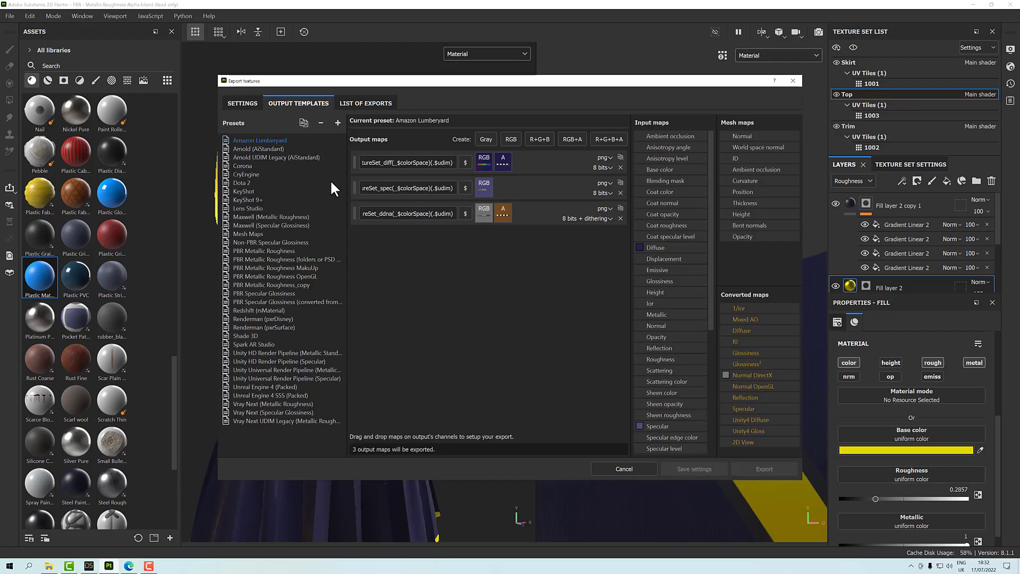
{"action": "left_click", "coordinate": [267, 253]}
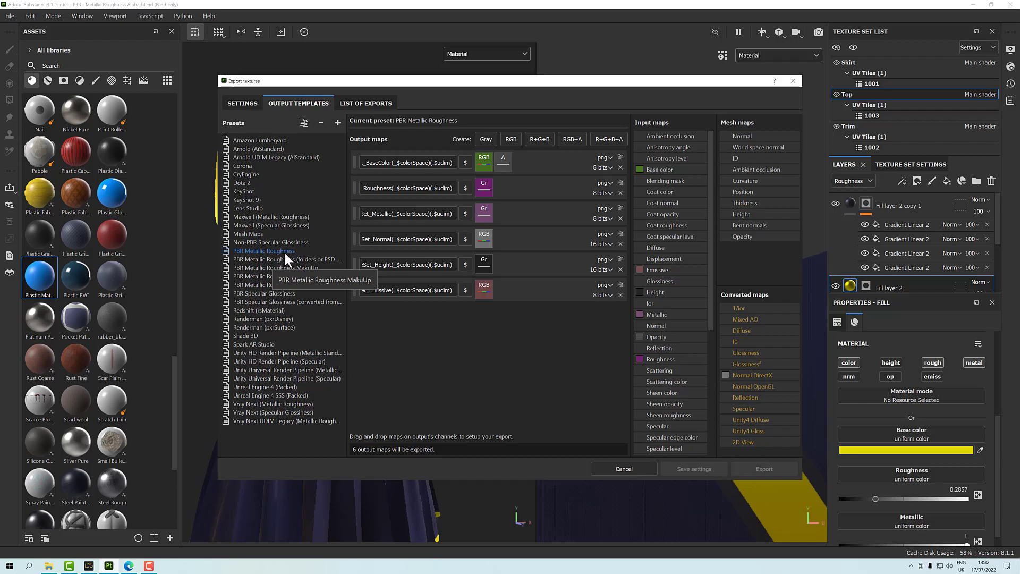
{"action": "right_click", "coordinate": [283, 250]}
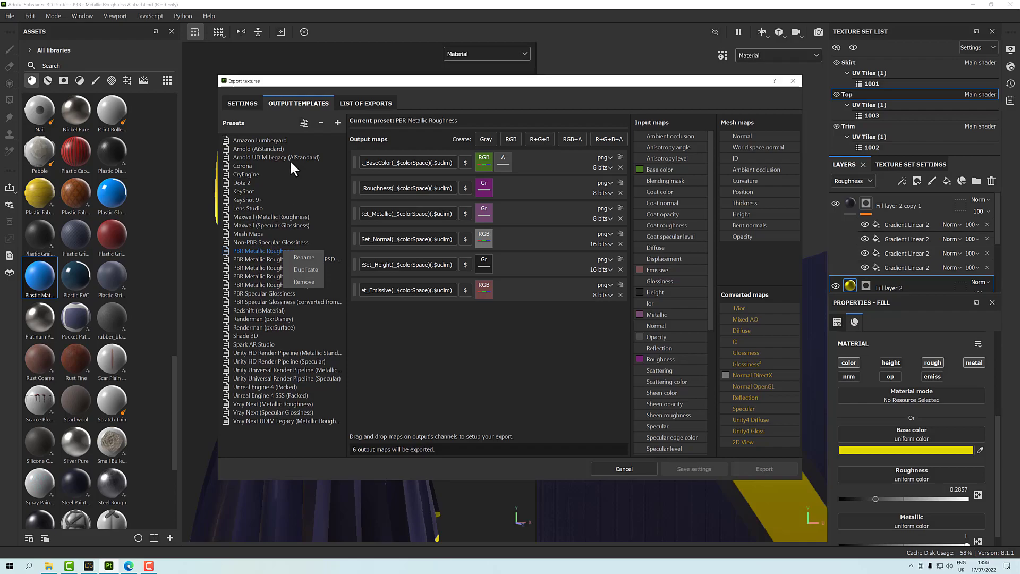
{"action": "left_click", "coordinate": [268, 123]}
{"action": "left_click", "coordinate": [303, 122]}
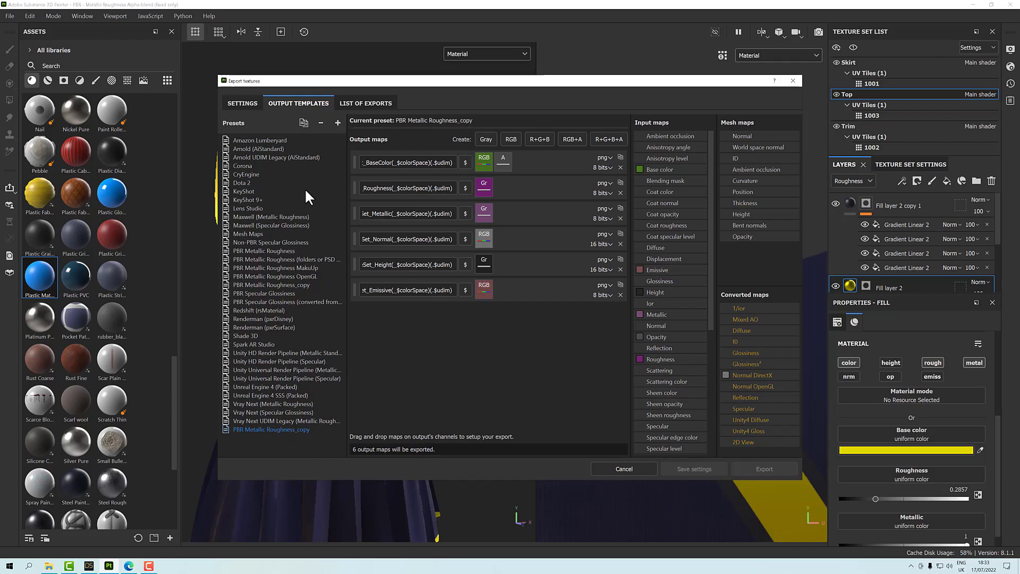
Rename the duplicated output template as PBR Metallic Roughness_OGL
{"action": "left_click", "coordinate": [301, 429]}
{"action": "left_click_drag", "start_coordinate": [296, 429], "coordinate": [315, 431]}
{"action": "key", "text": "BackSpace"}
{"action": "type", "text": "_OGL"}
{"action": "key", "text": "Return"}
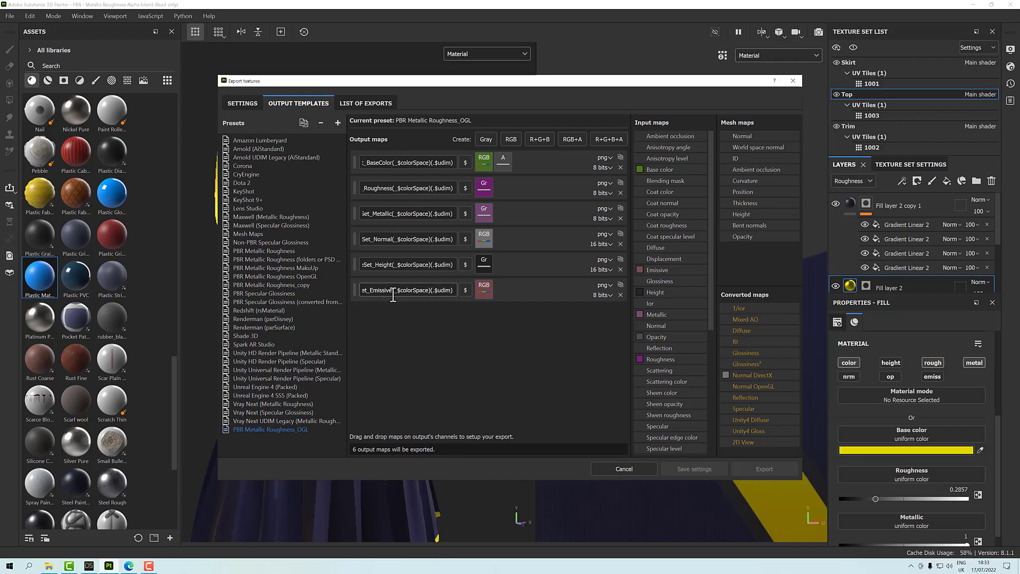
Remove the Emissive and Height output maps from the template and assign Normal OpenGL to the Normal map's RGB channels
{"action": "left_click", "coordinate": [620, 295]}
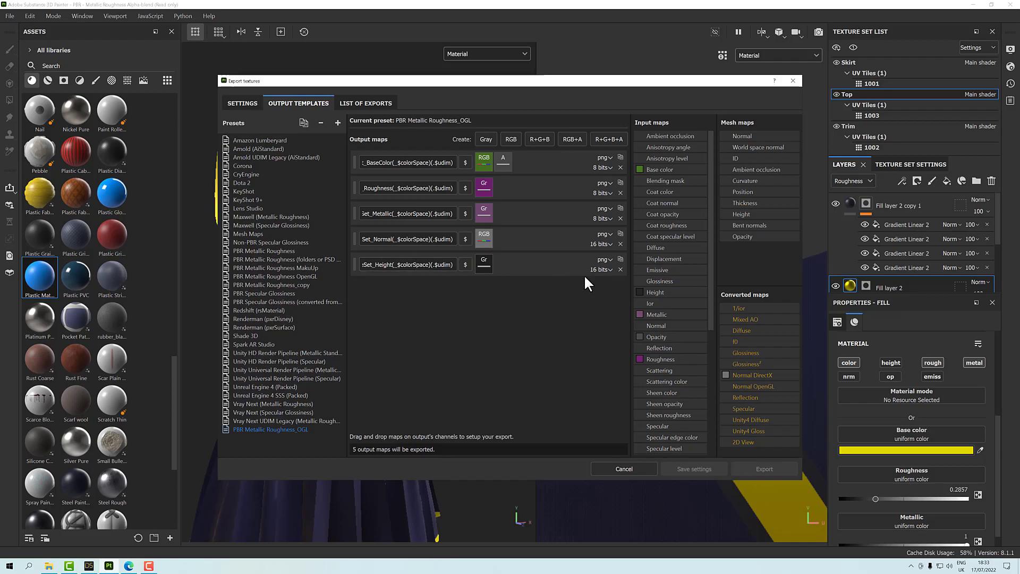
{"action": "left_click", "coordinate": [619, 270]}
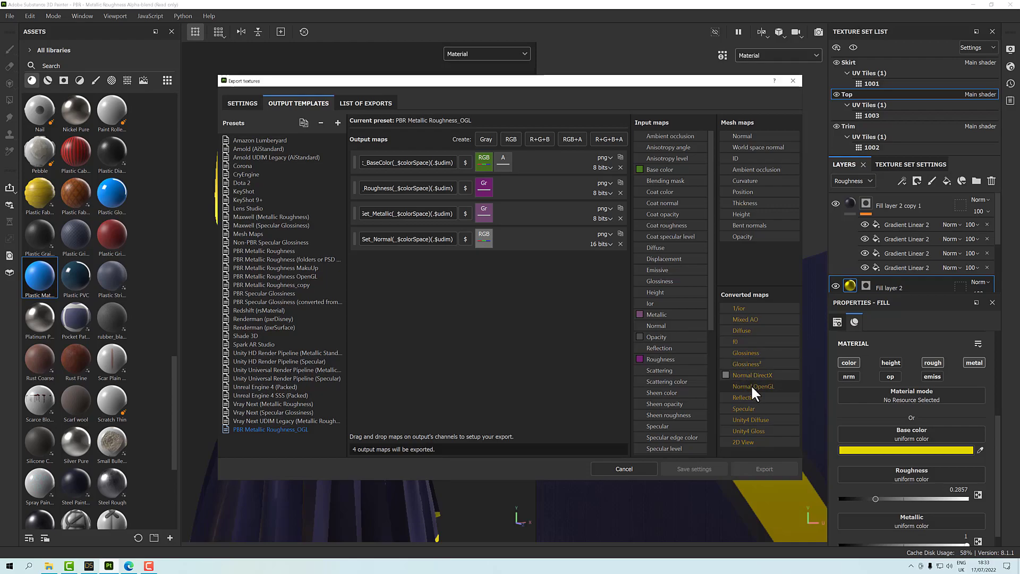
{"action": "left_click_drag", "start_coordinate": [766, 385], "coordinate": [485, 236]}
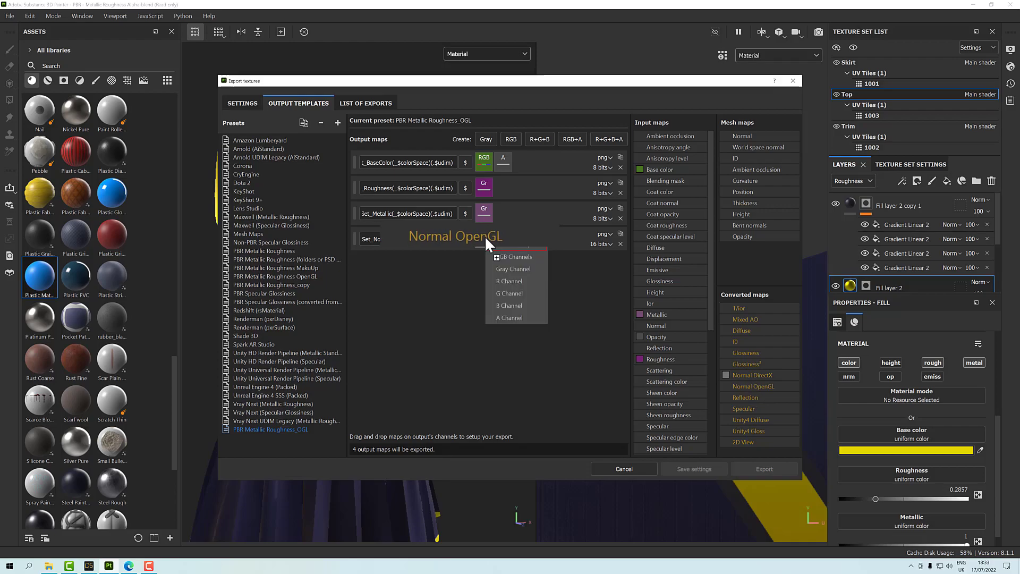
{"action": "left_click", "coordinate": [502, 257]}
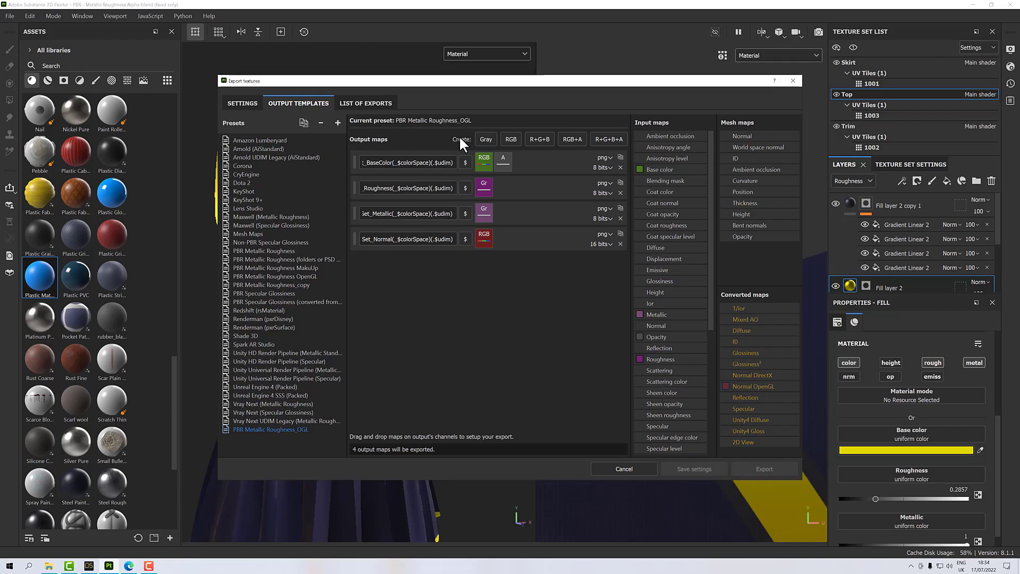
Try a grayscale output map named AO with the Ambient occlusion mesh map in its gray channel, and remove it
{"action": "left_click", "coordinate": [485, 139]}
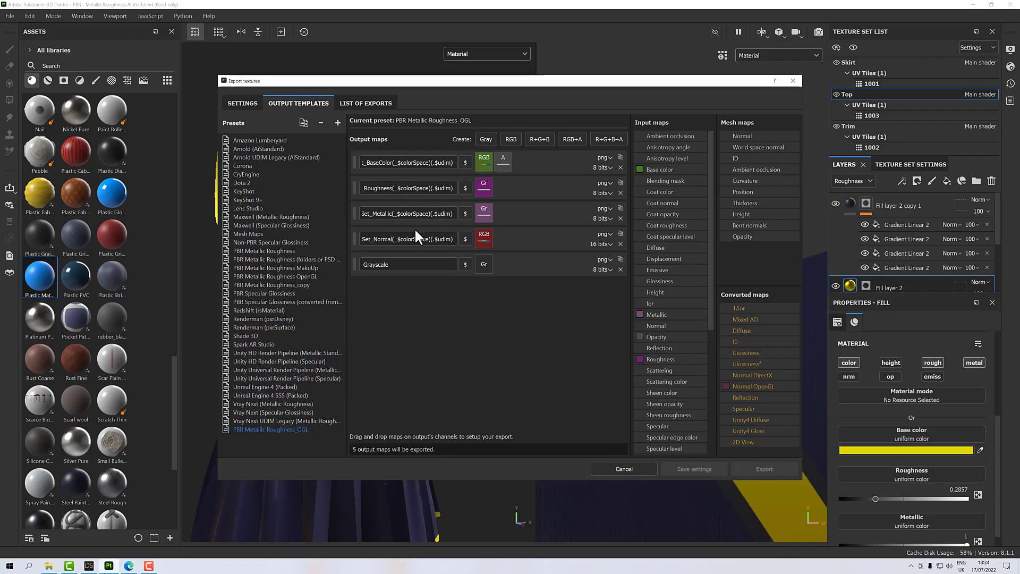
{"action": "double_click", "coordinate": [403, 268]}
{"action": "type", "text": "AO"}
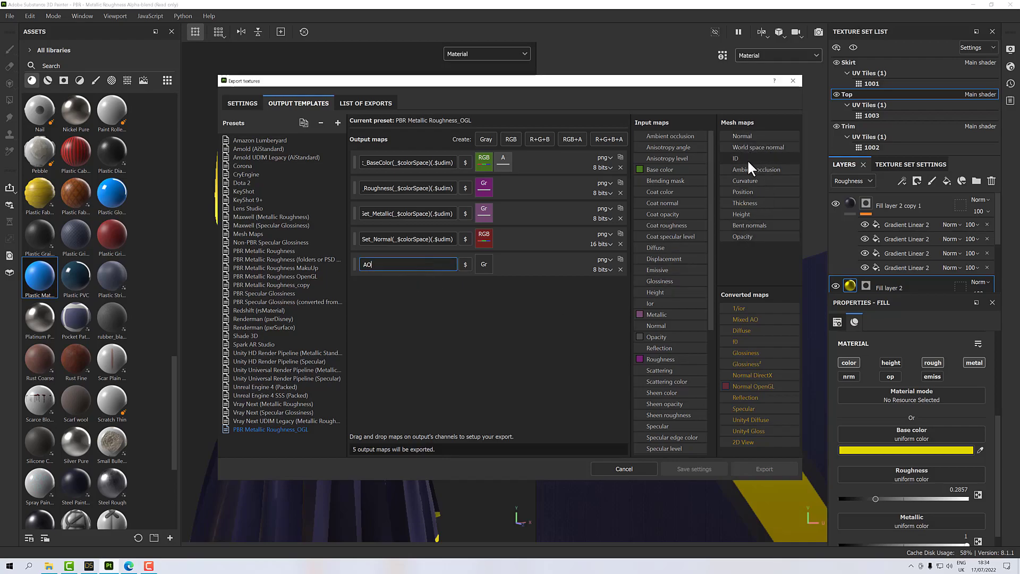
{"action": "left_click_drag", "start_coordinate": [755, 167], "coordinate": [487, 260]}
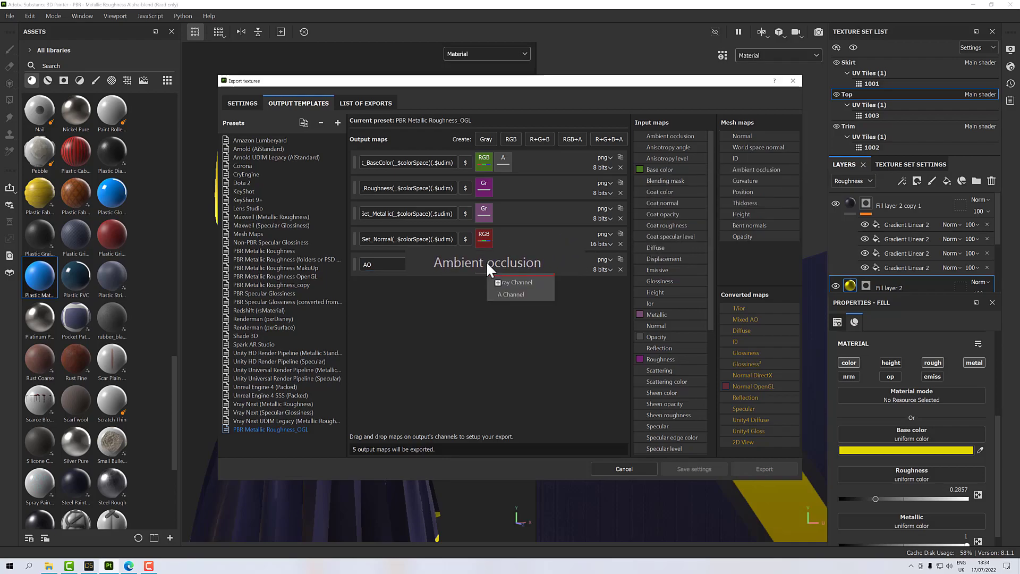
{"action": "left_click", "coordinate": [505, 282]}
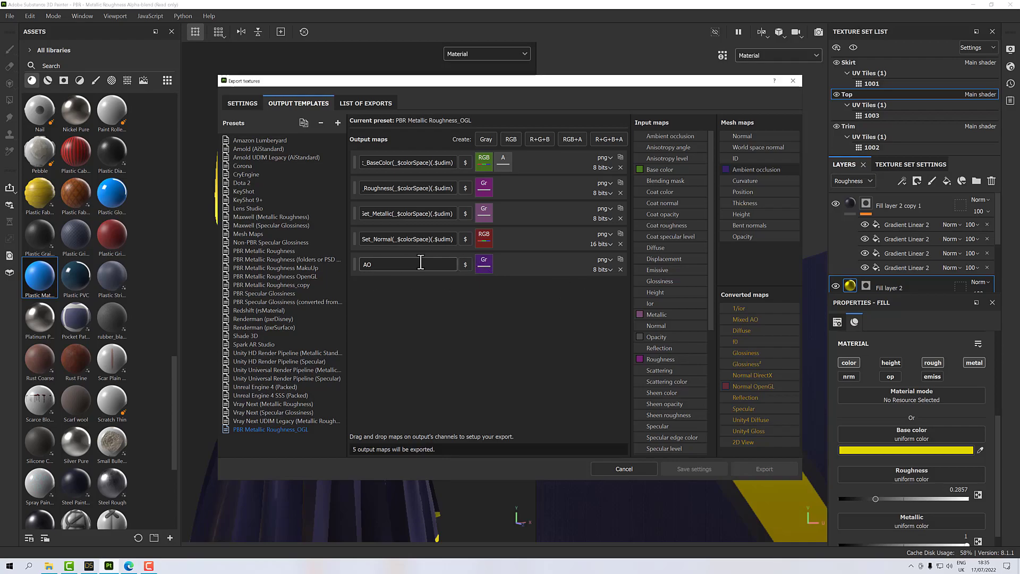
{"action": "left_click", "coordinate": [620, 270]}
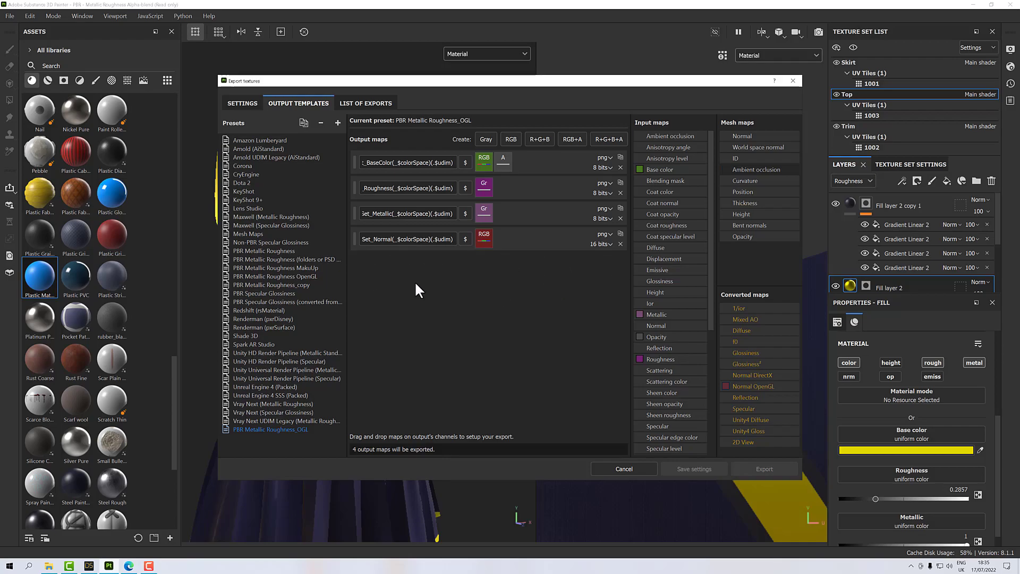
Set the global output template to PBR Metallic Roughness_OGL and check it on the Skirt, Top and Trim texture sets
{"action": "left_click", "coordinate": [253, 102]}
{"action": "left_click", "coordinate": [604, 165]}
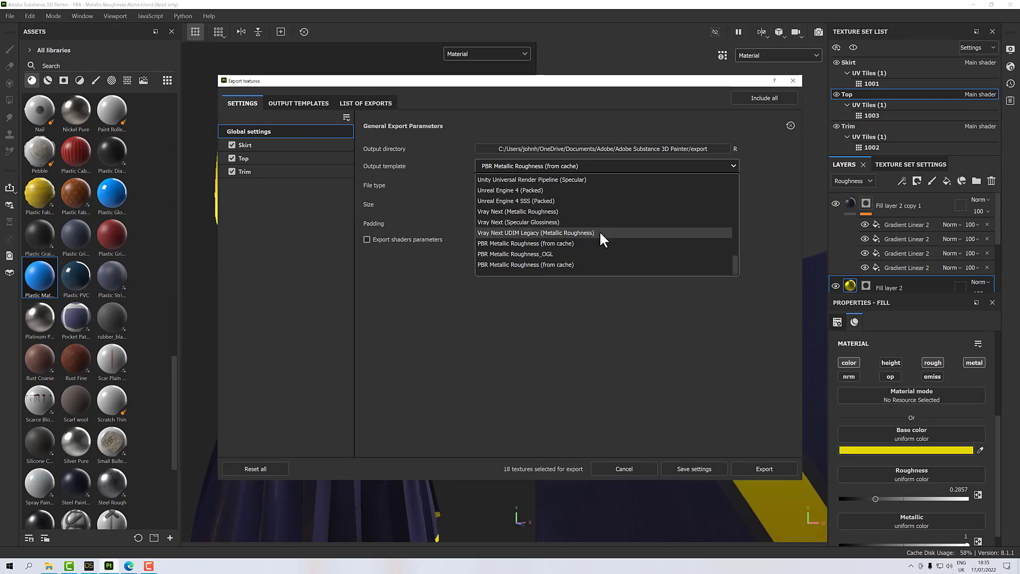
{"action": "left_click", "coordinate": [493, 254]}
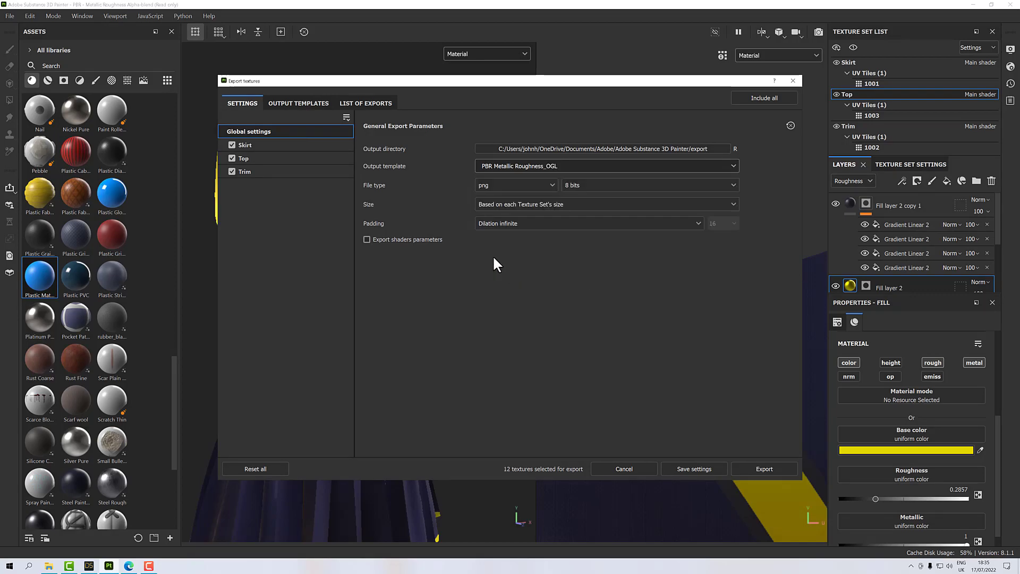
{"action": "left_click", "coordinate": [280, 145]}
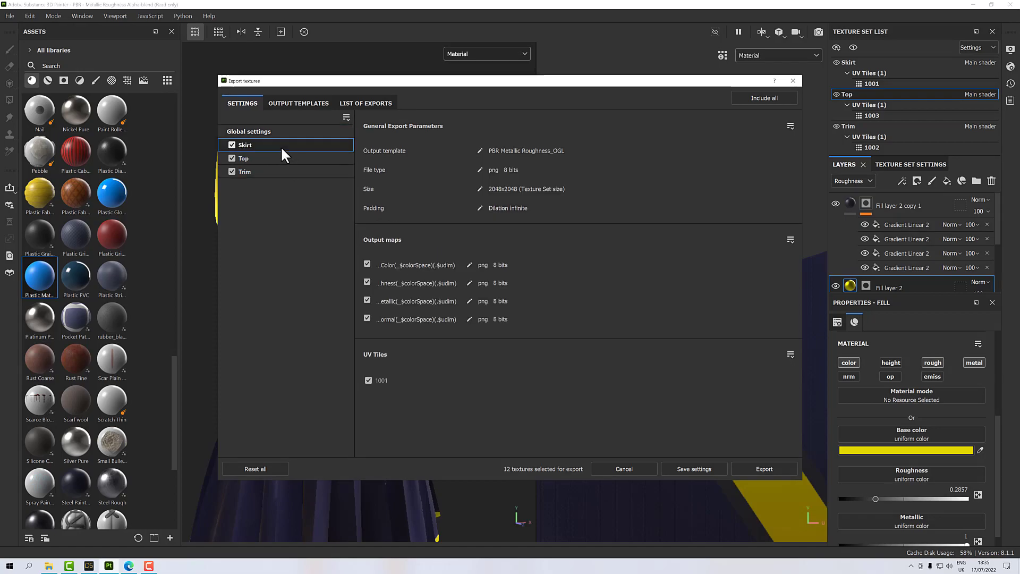
{"action": "left_click", "coordinate": [280, 158]}
{"action": "left_click", "coordinate": [280, 169]}
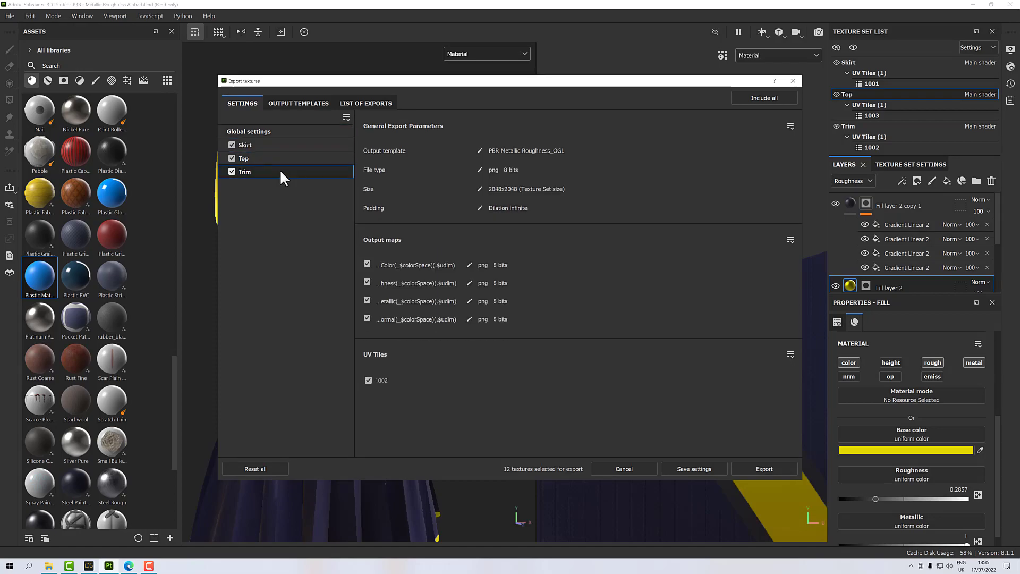
{"action": "left_click", "coordinate": [276, 132]}
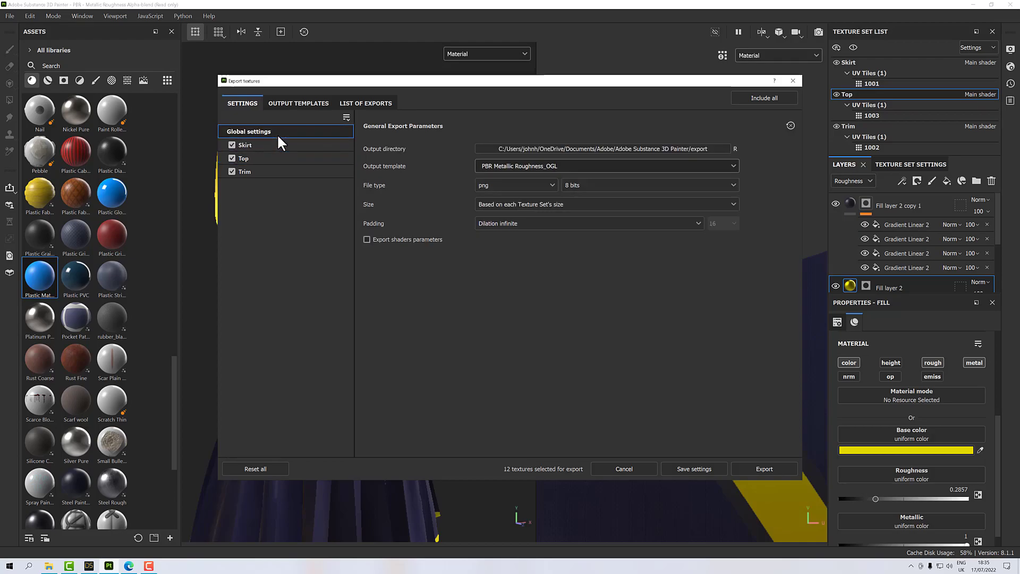
Set the global export size to 4096 and the padding to Dilation + diffusion with a 7-pixel dilation
{"action": "left_click", "coordinate": [508, 205]}
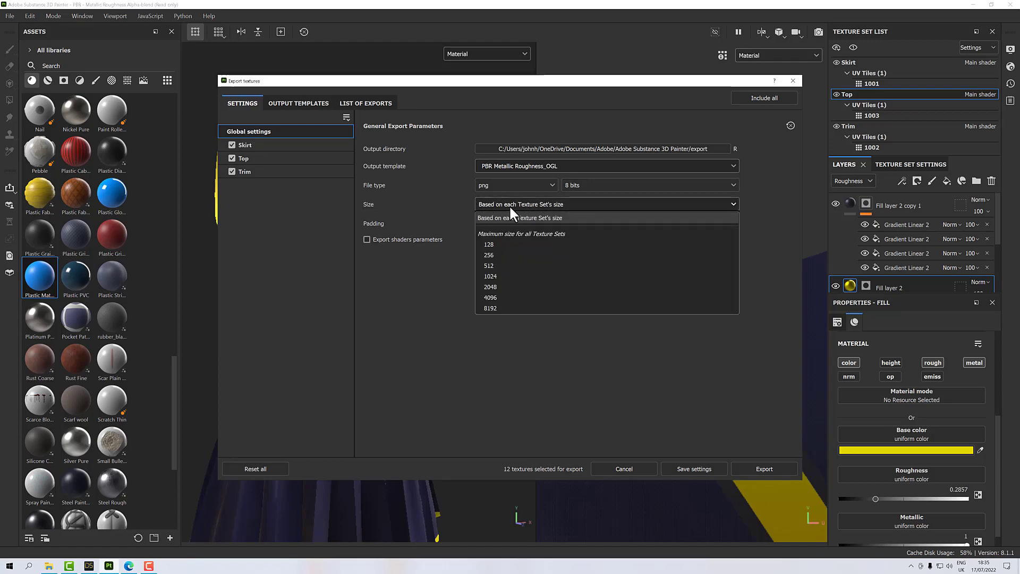
{"action": "left_click", "coordinate": [493, 297]}
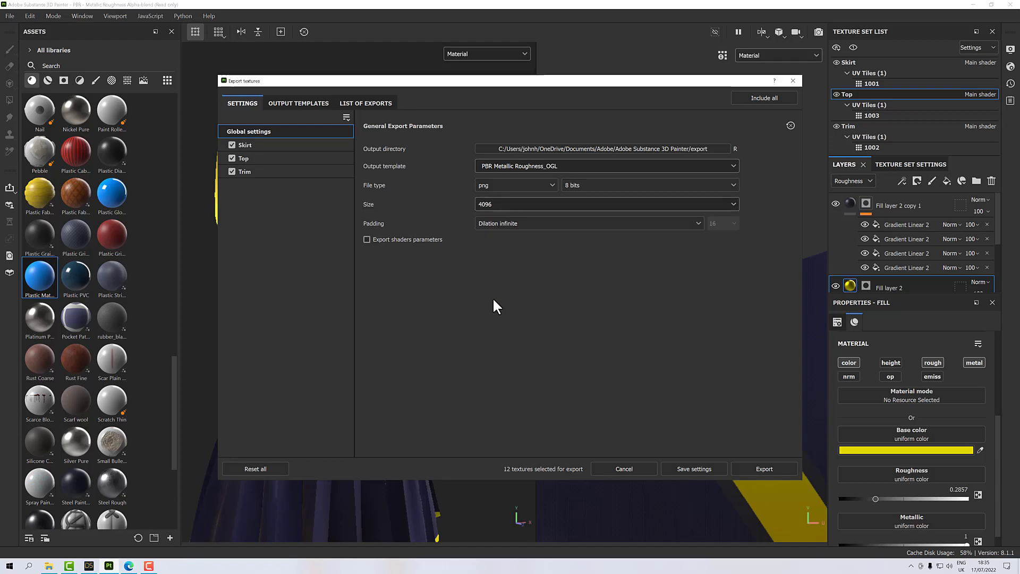
{"action": "left_click", "coordinate": [504, 225]}
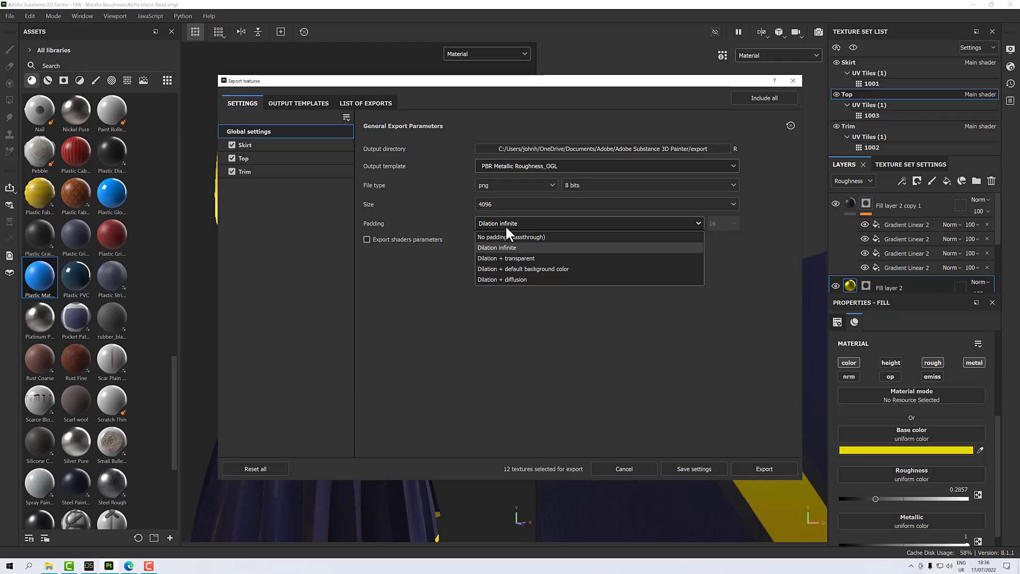
{"action": "left_click", "coordinate": [486, 281]}
{"action": "left_click", "coordinate": [731, 224]}
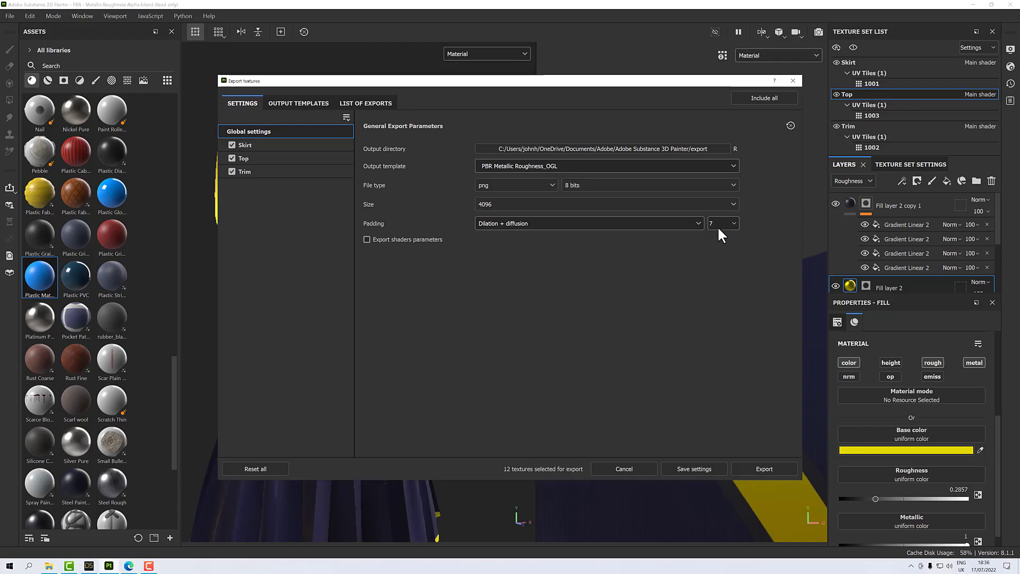
{"action": "left_click", "coordinate": [722, 222]}
Review the export parameters, output maps and UV tiles of the Skirt, Top and Trim texture sets, and return to the global settings
{"action": "left_click", "coordinate": [291, 147]}
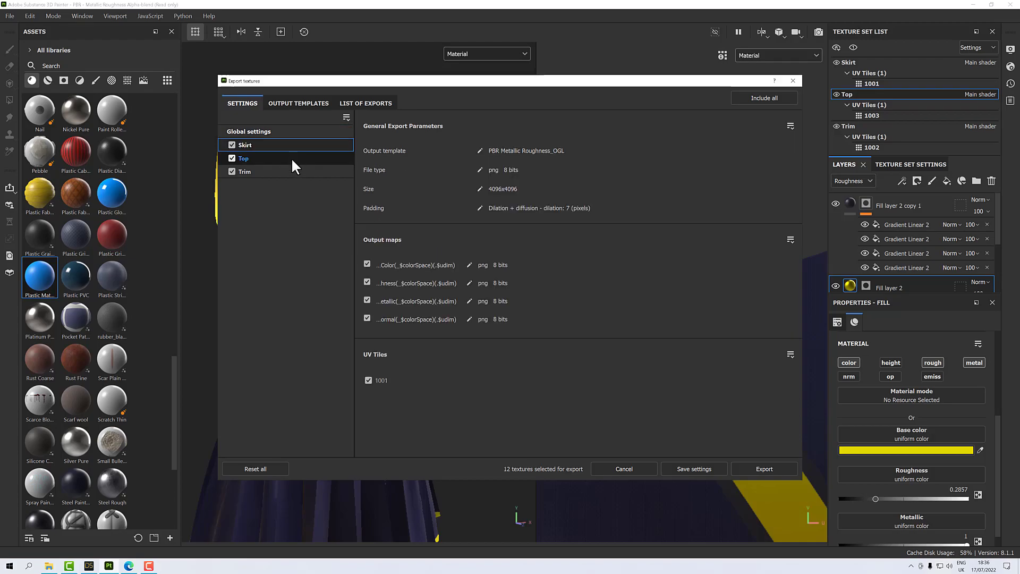
{"action": "left_click", "coordinate": [292, 159]}
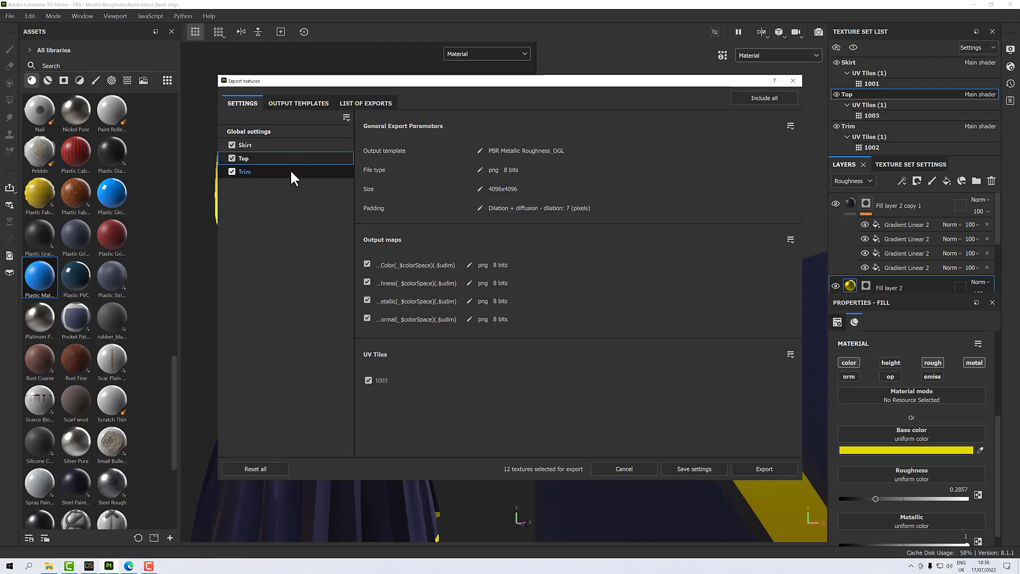
{"action": "left_click", "coordinate": [291, 171]}
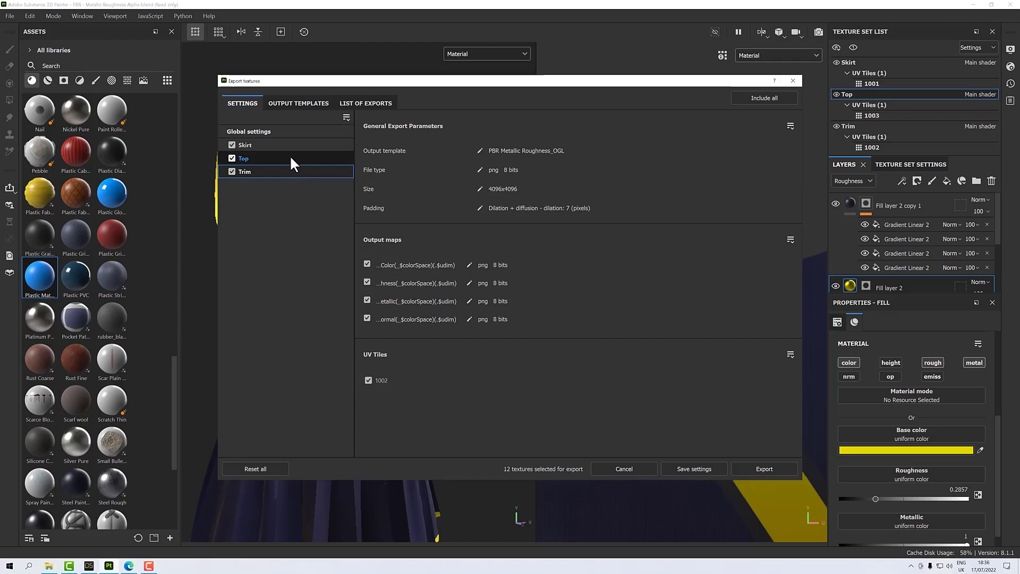
{"action": "left_click", "coordinate": [291, 145]}
{"action": "left_click", "coordinate": [291, 171]}
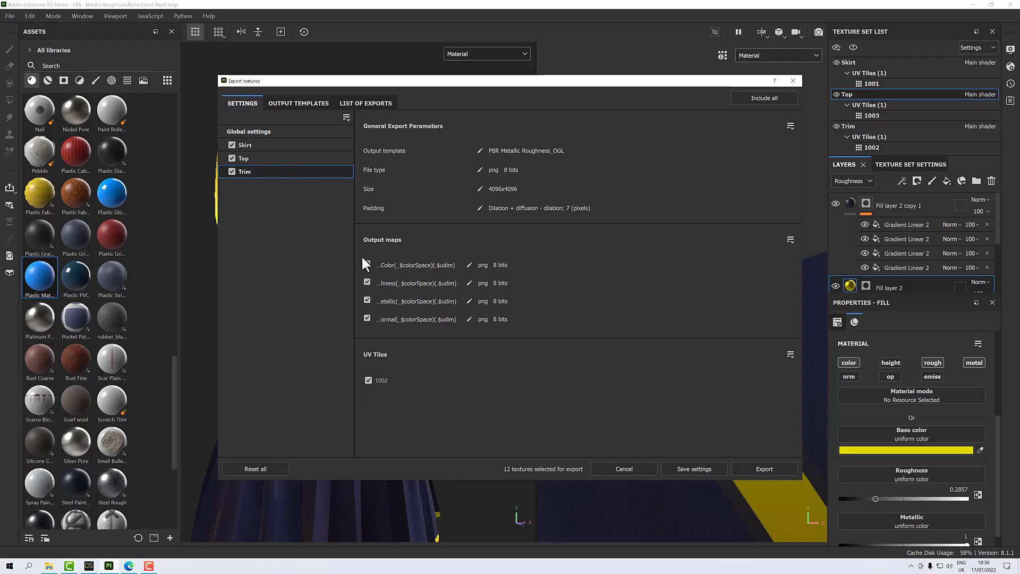
{"action": "left_click", "coordinate": [285, 160]}
{"action": "left_click", "coordinate": [286, 144]}
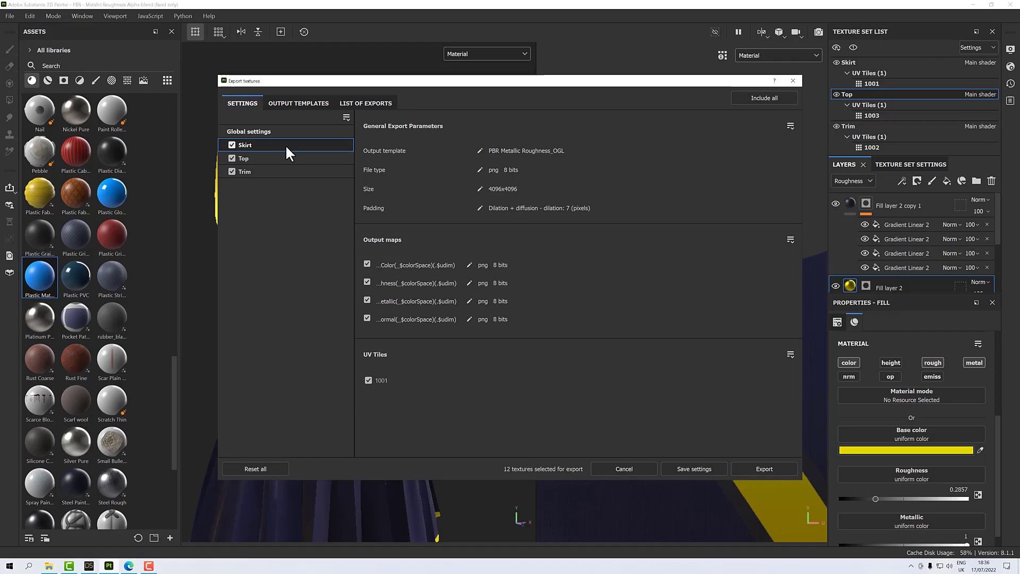
{"action": "left_click", "coordinate": [272, 126]}
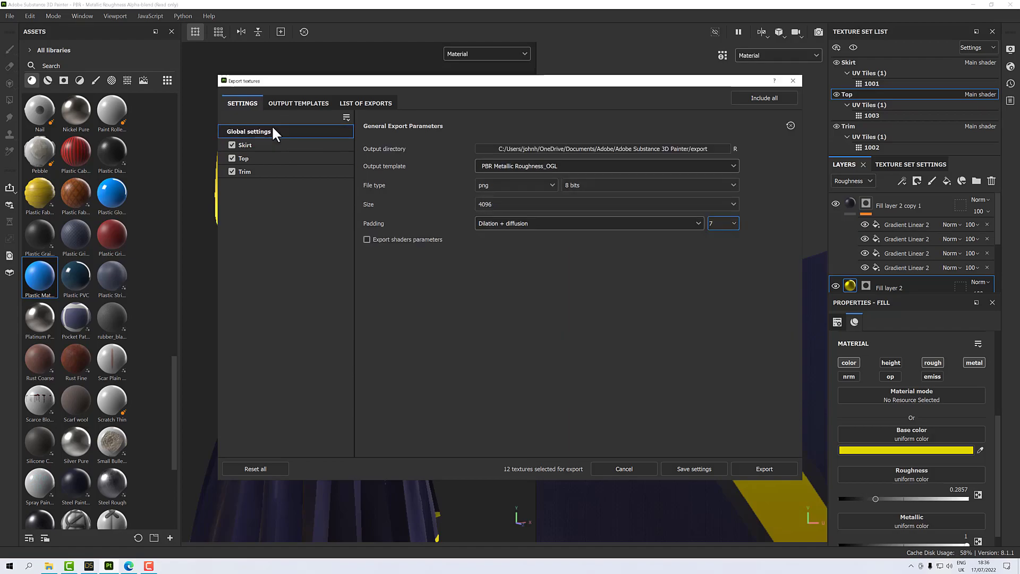
Open the output directory selection, switch to File Explorer and create a folder named SP Textures inside CheerSubstance
{"action": "left_click", "coordinate": [640, 149]}
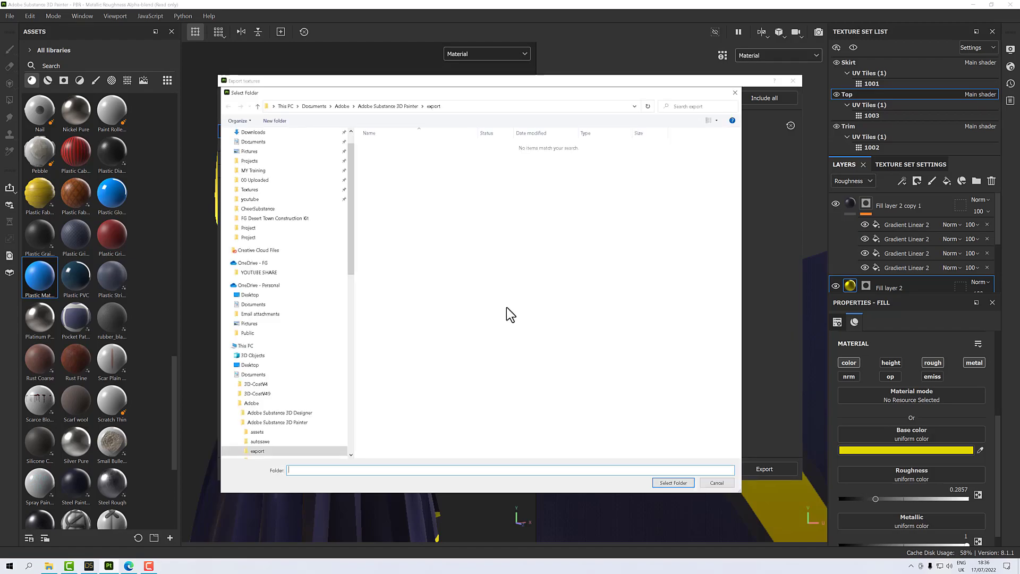
{"action": "left_click", "coordinate": [48, 566]}
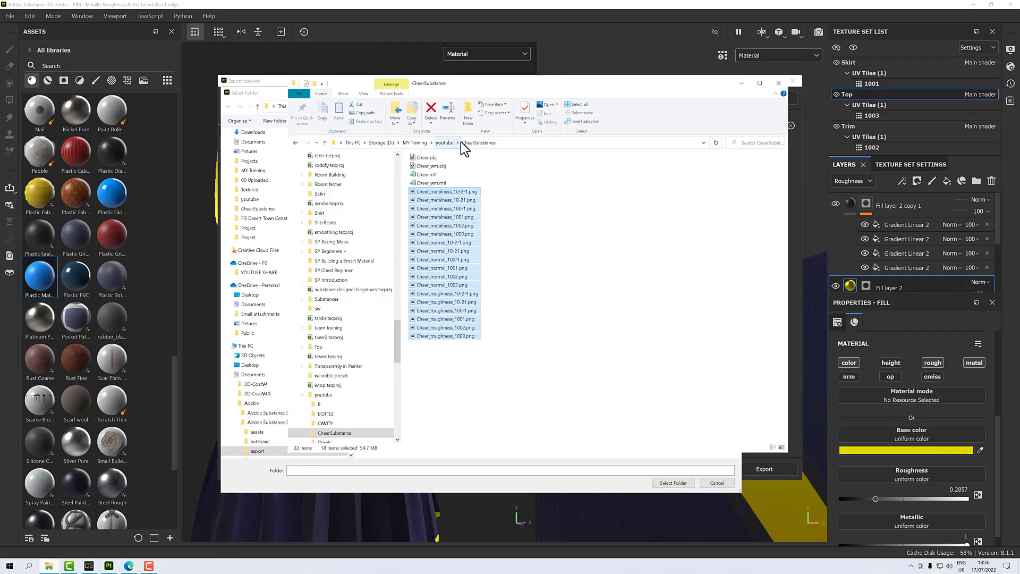
{"action": "left_click", "coordinate": [553, 189]}
{"action": "right_click", "coordinate": [553, 190]}
{"action": "mouse_move", "coordinate": [570, 197]}
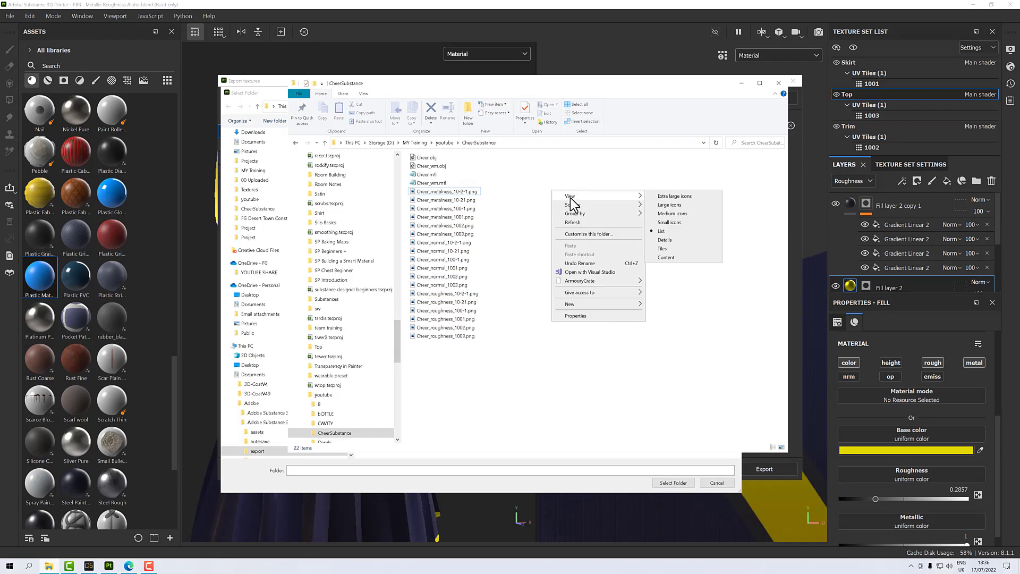
{"action": "mouse_move", "coordinate": [575, 303]}
{"action": "left_click", "coordinate": [674, 307]}
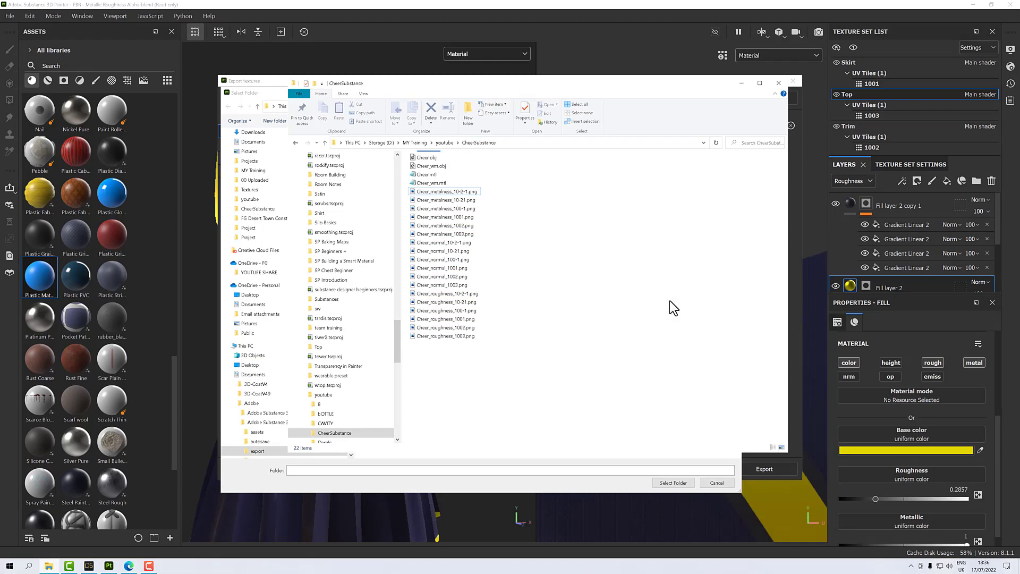
{"action": "type", "text": "SP"}
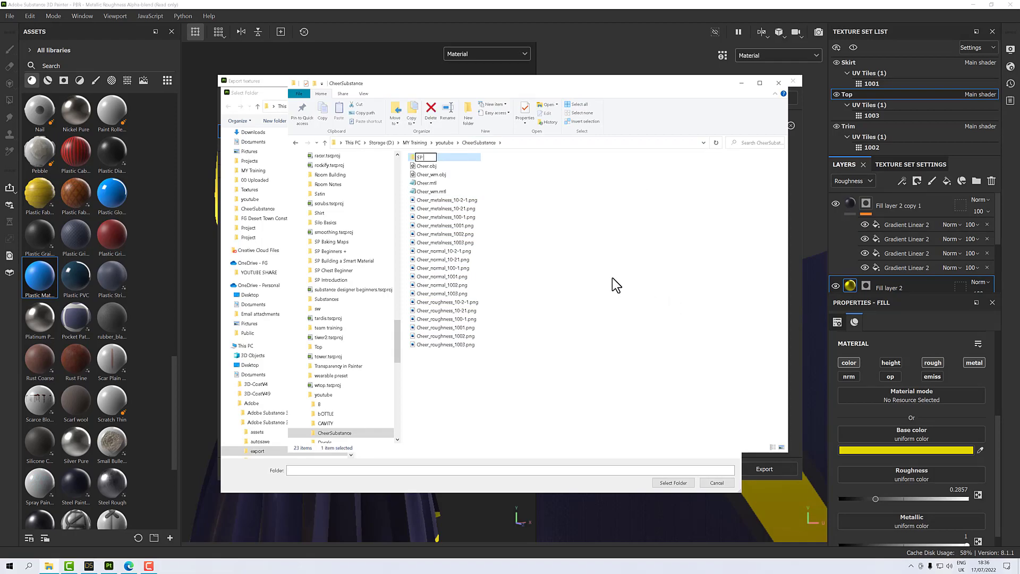
{"action": "type", "text": " Textures"}
{"action": "key", "text": "Return"}
Copy the address of the SP Textures folder and use it as the export's output directory
{"action": "double_click", "coordinate": [426, 157]}
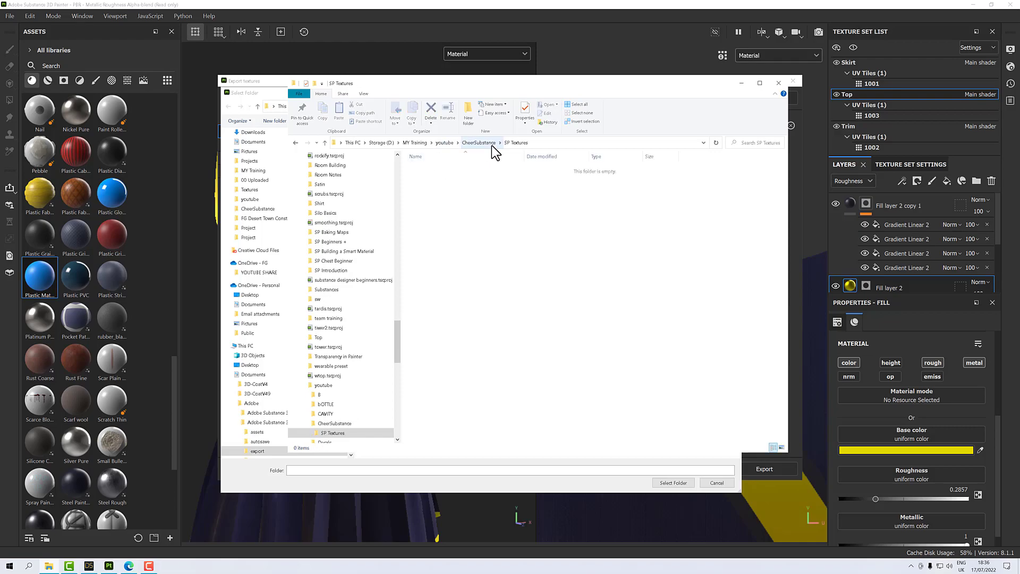
{"action": "right_click", "coordinate": [508, 142]}
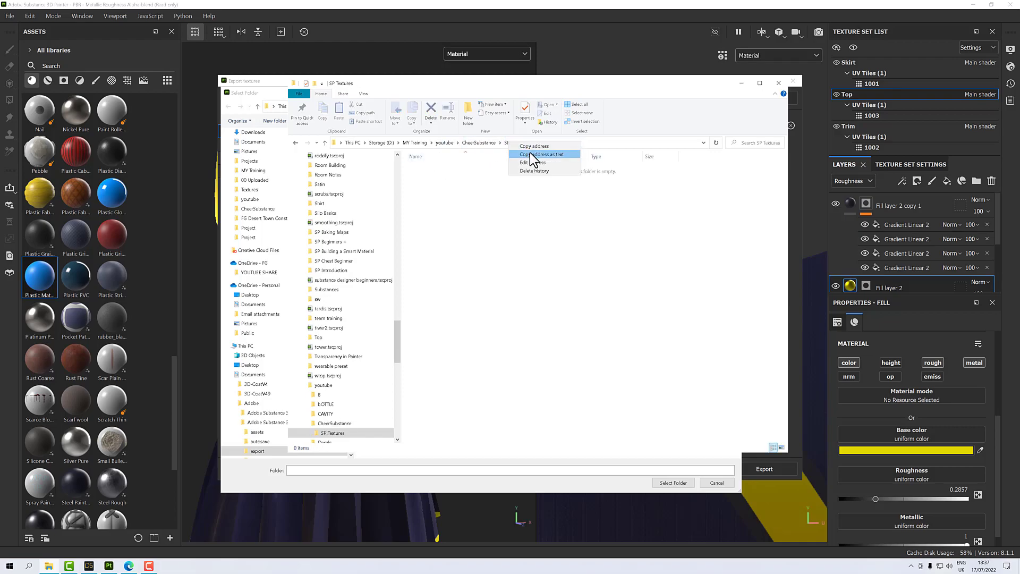
{"action": "left_click", "coordinate": [529, 147]}
{"action": "left_click", "coordinate": [591, 46]}
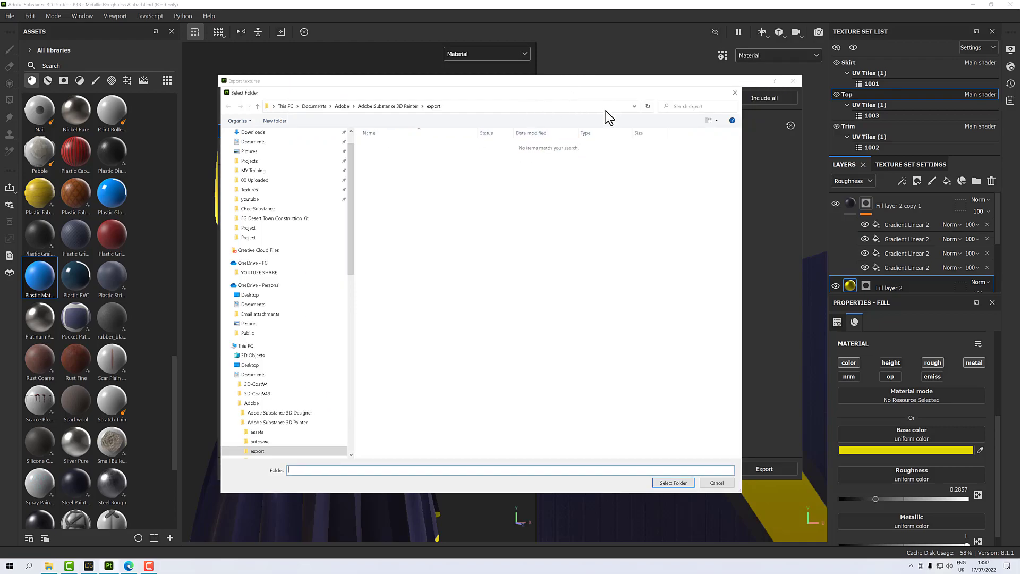
{"action": "left_click", "coordinate": [267, 105]}
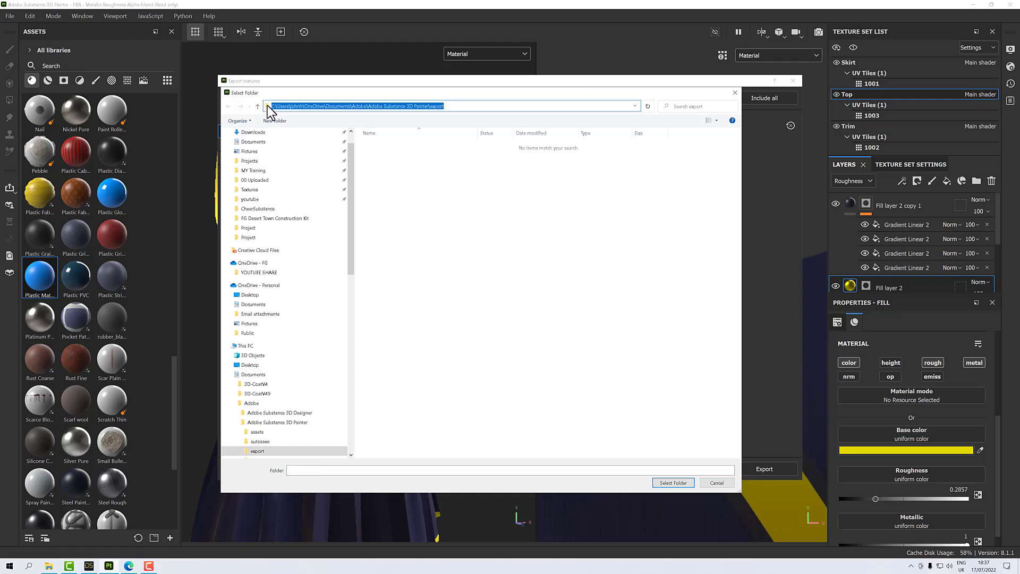
{"action": "key", "text": "ctrl+v"}
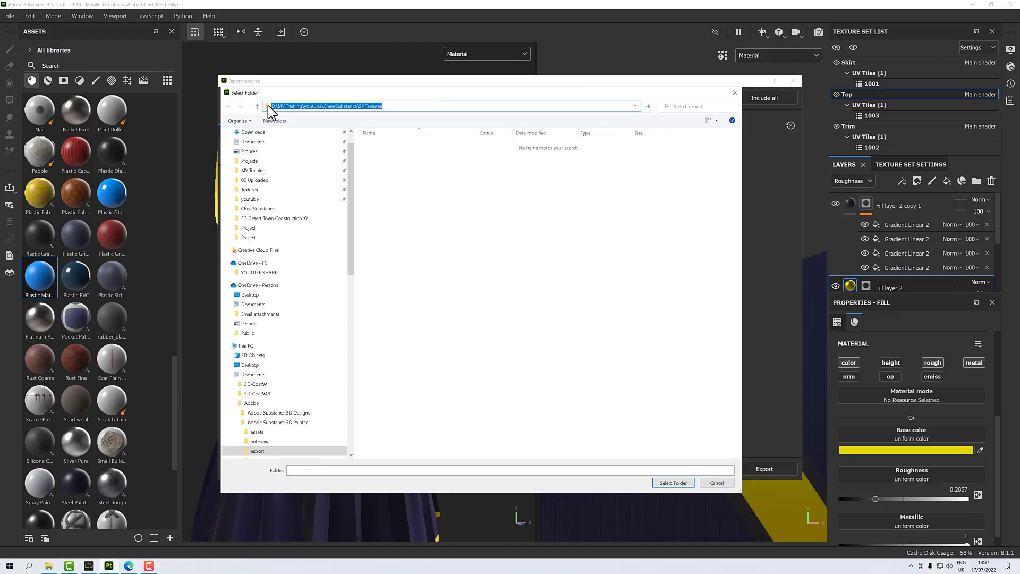
{"action": "key", "text": "Return"}
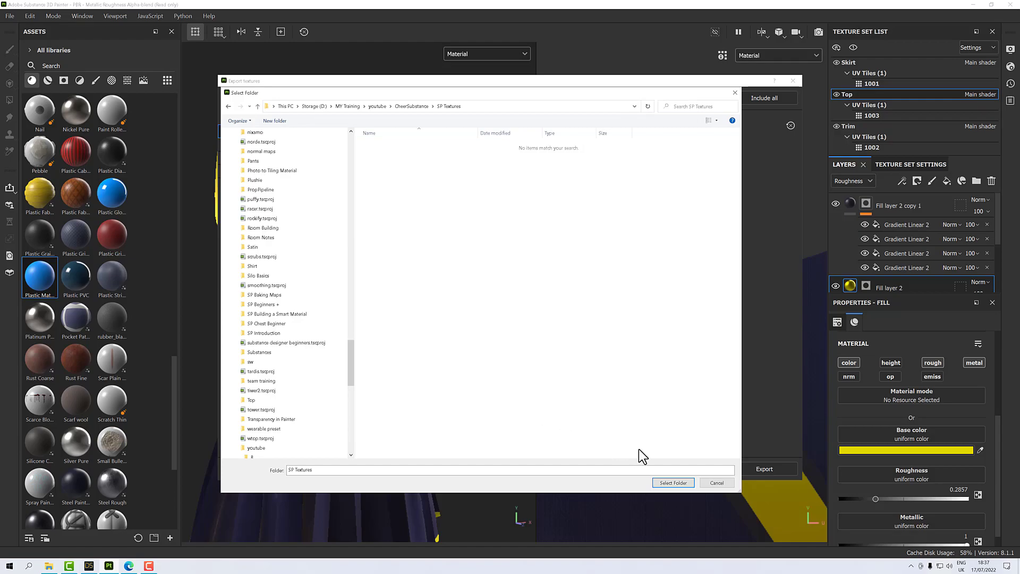
{"action": "left_click", "coordinate": [673, 482]}
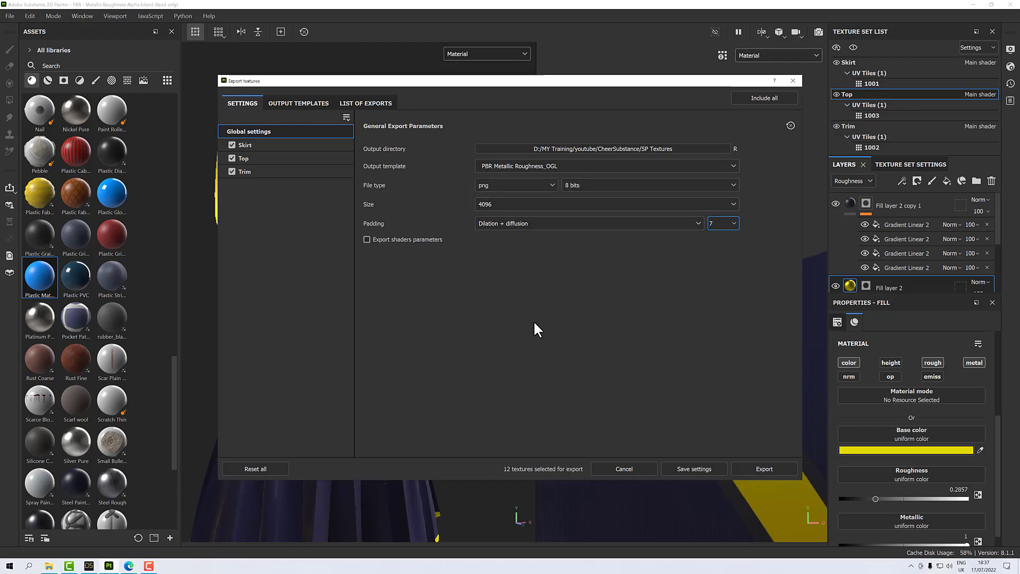
Export the Skirt, Top and Trim textures and close the export window
{"action": "left_click", "coordinate": [757, 466]}
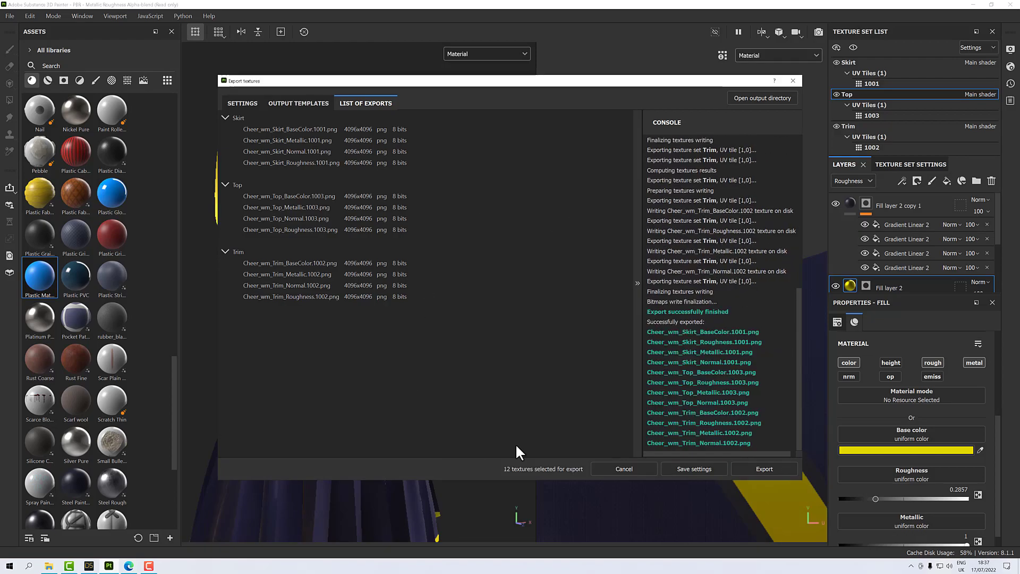
{"action": "left_click", "coordinate": [635, 468]}
Switch to File Explorer and display the exported files in the SP Textures folder as large icons
{"action": "left_click", "coordinate": [56, 567]}
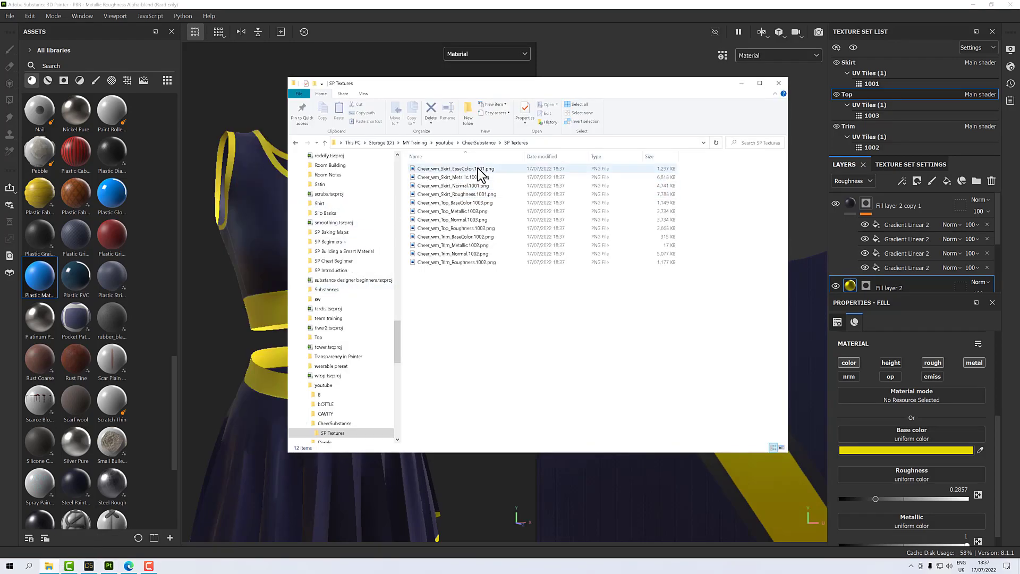
{"action": "right_click", "coordinate": [514, 310]}
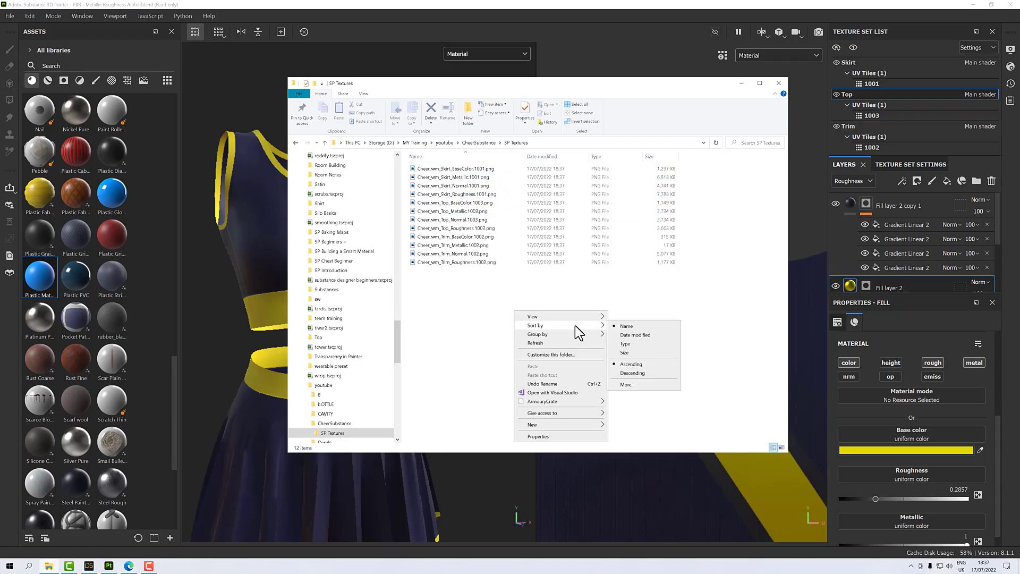
{"action": "mouse_move", "coordinate": [594, 316]}
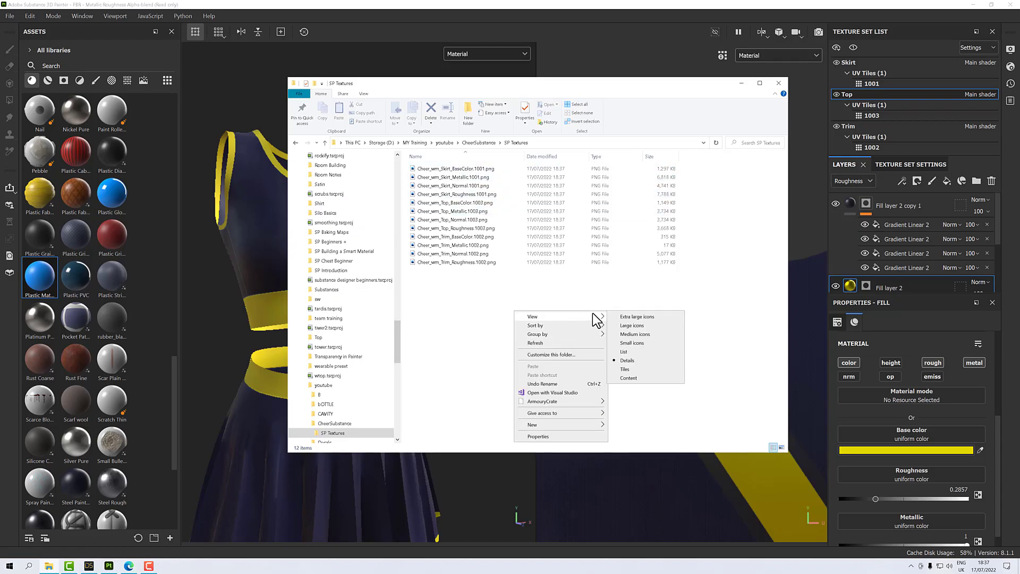
{"action": "left_click", "coordinate": [622, 325]}
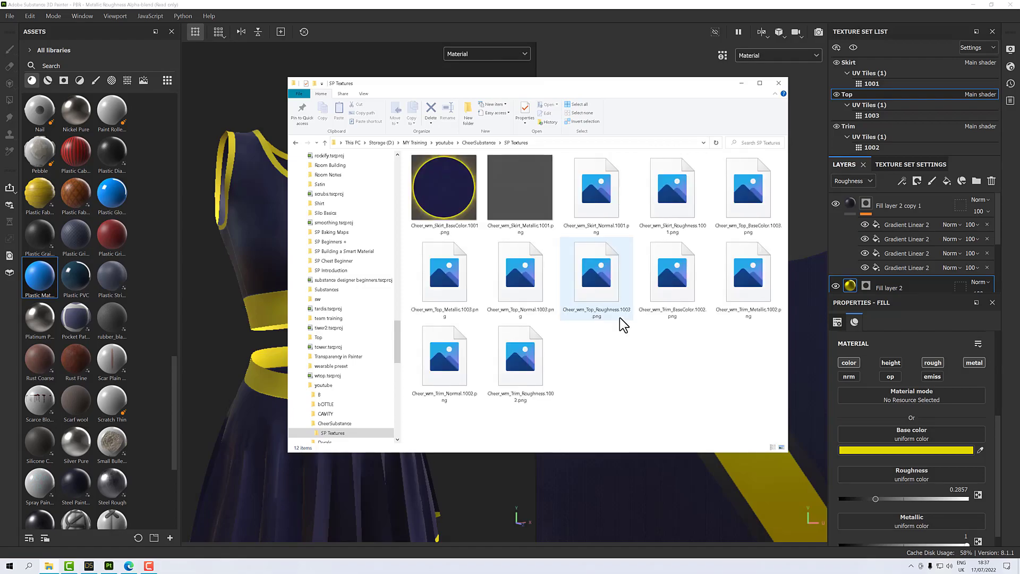
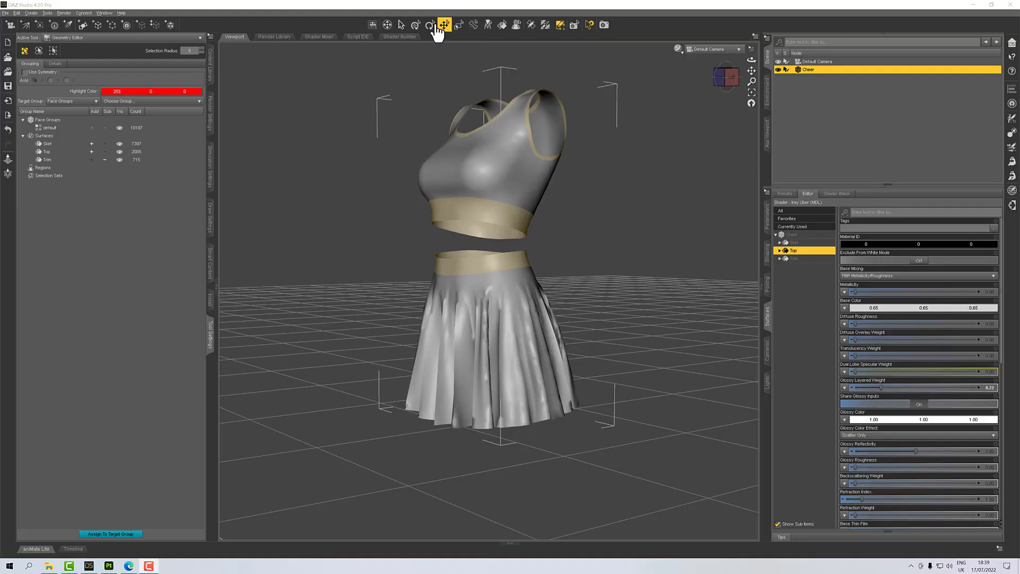
In DAZ Studio, select the Cheer outfit with the Node Selection tool and show the Content Library
{"action": "left_click", "coordinate": [405, 30]}
{"action": "left_click", "coordinate": [491, 170]}
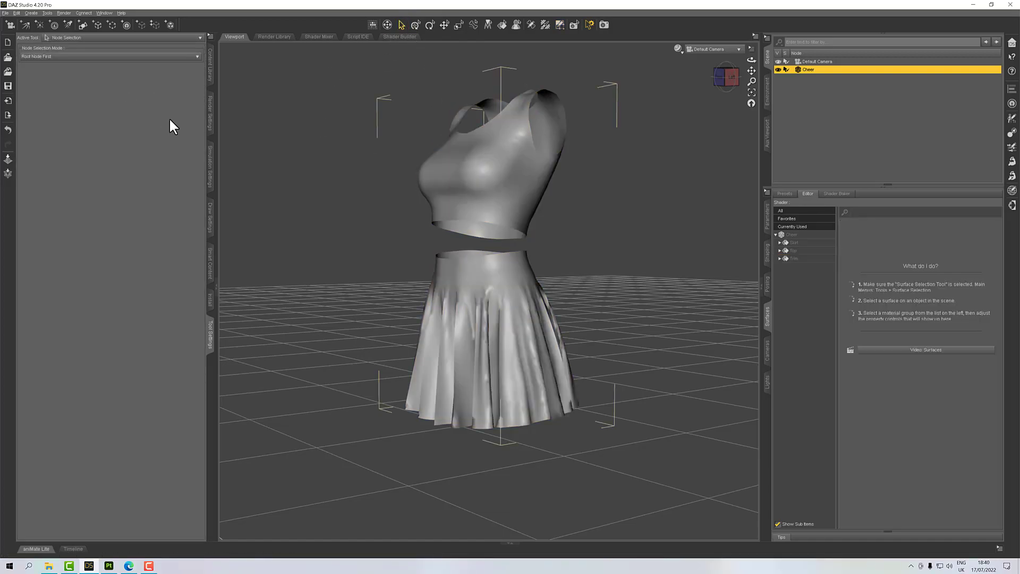
{"action": "left_click", "coordinate": [211, 78]}
{"action": "left_click", "coordinate": [803, 63]}
{"action": "left_click", "coordinate": [804, 68]}
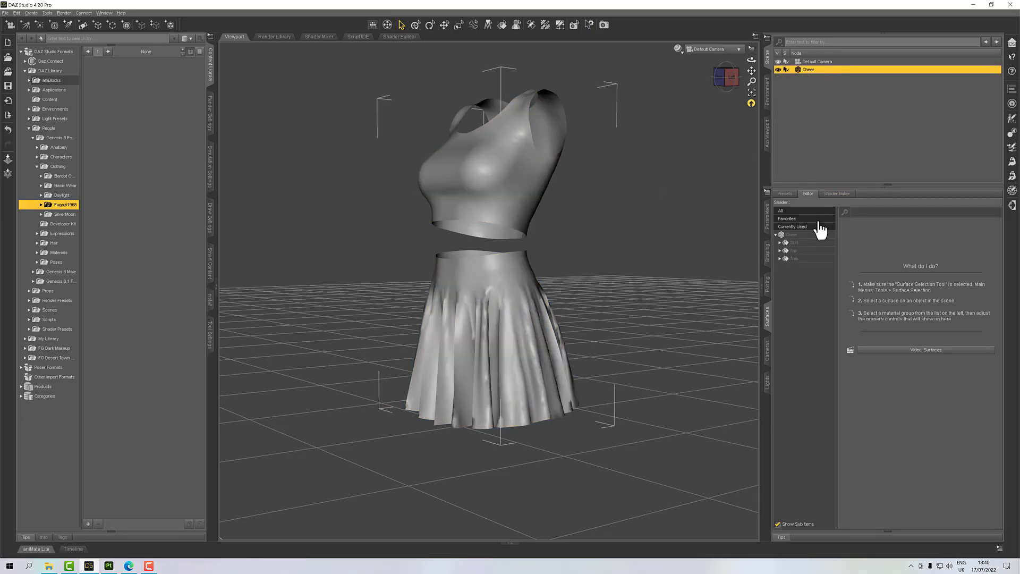
Load Cheer_wm_Skirt_Normal.1001.png from D:\MY Training\youtube\CheerSubstance\SP Textures as the Skirt surface's Normal Map
{"action": "left_click", "coordinate": [800, 243]}
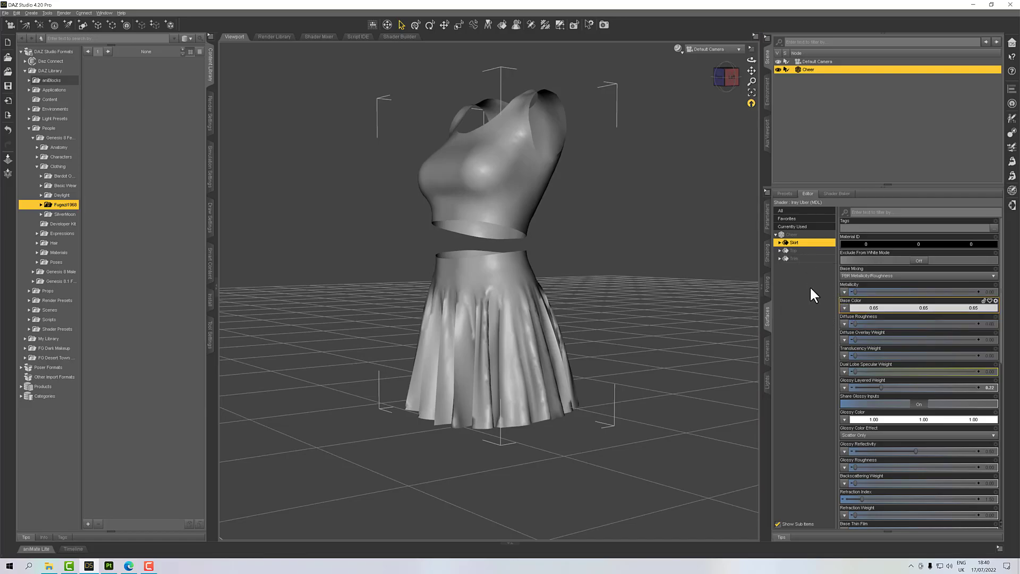
{"action": "left_click", "coordinate": [779, 242]}
{"action": "left_click", "coordinate": [784, 259]}
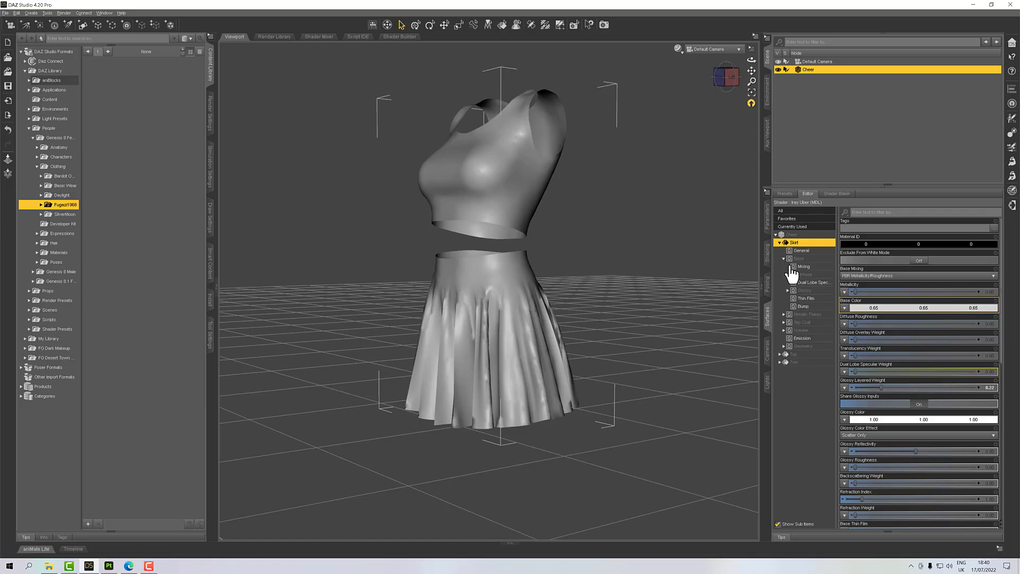
{"action": "left_click", "coordinate": [793, 306]}
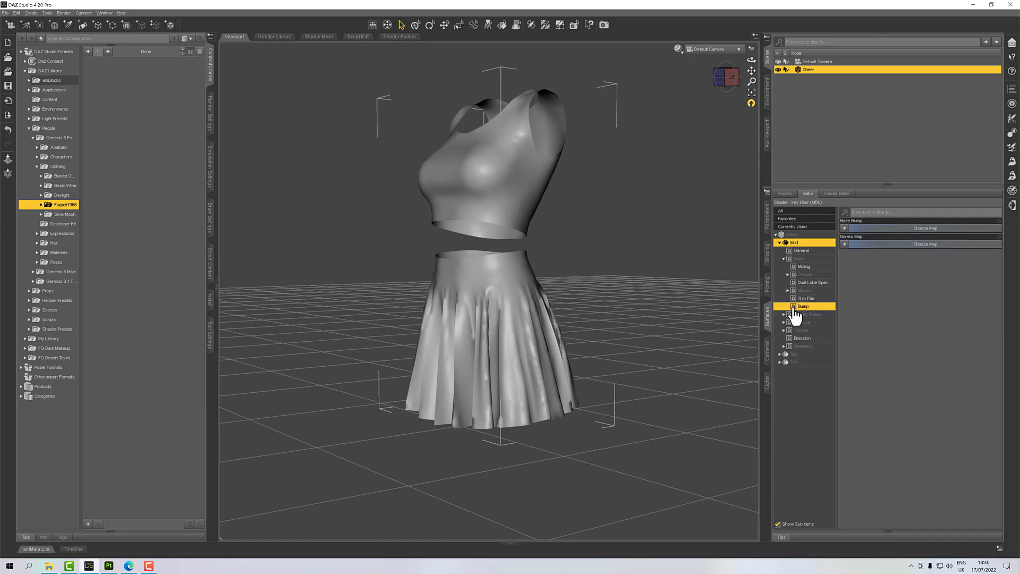
{"action": "left_click", "coordinate": [845, 245]}
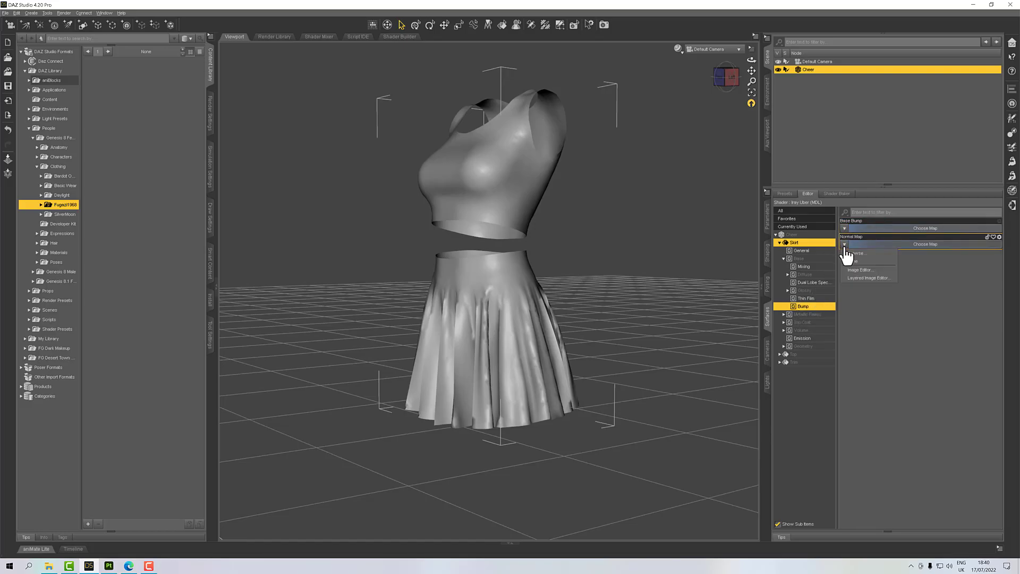
{"action": "left_click", "coordinate": [856, 254]}
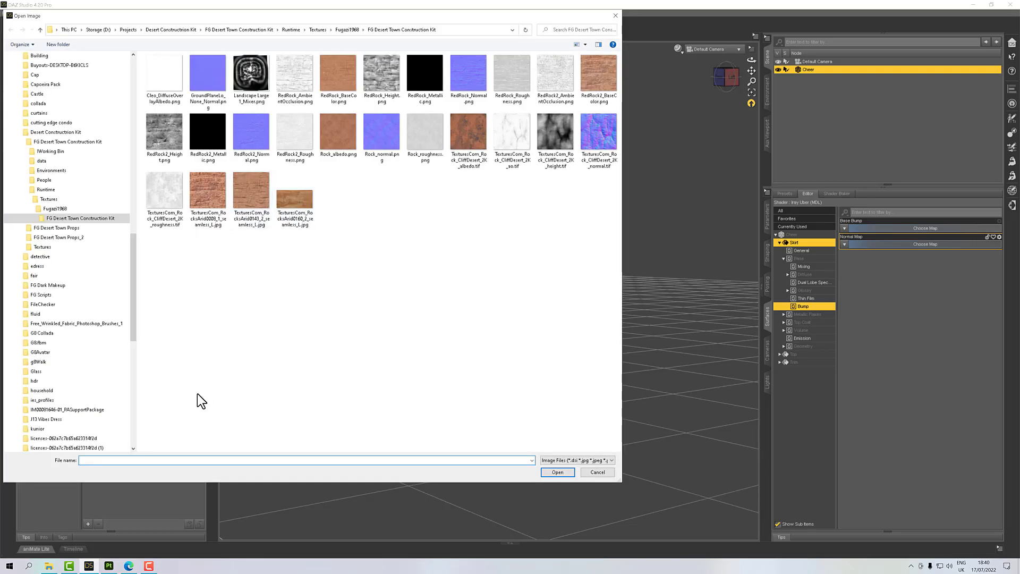
{"action": "type", "text": "D:\\MY Training\\youtube\\CheerSubstance\\SP Textures"}
{"action": "key", "text": "Return"}
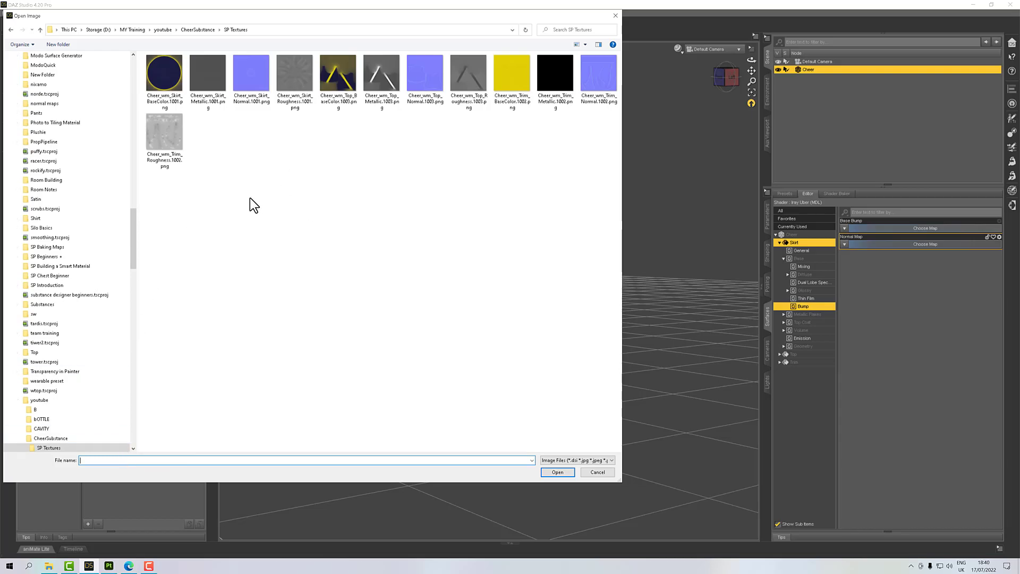
{"action": "double_click", "coordinate": [247, 98]}
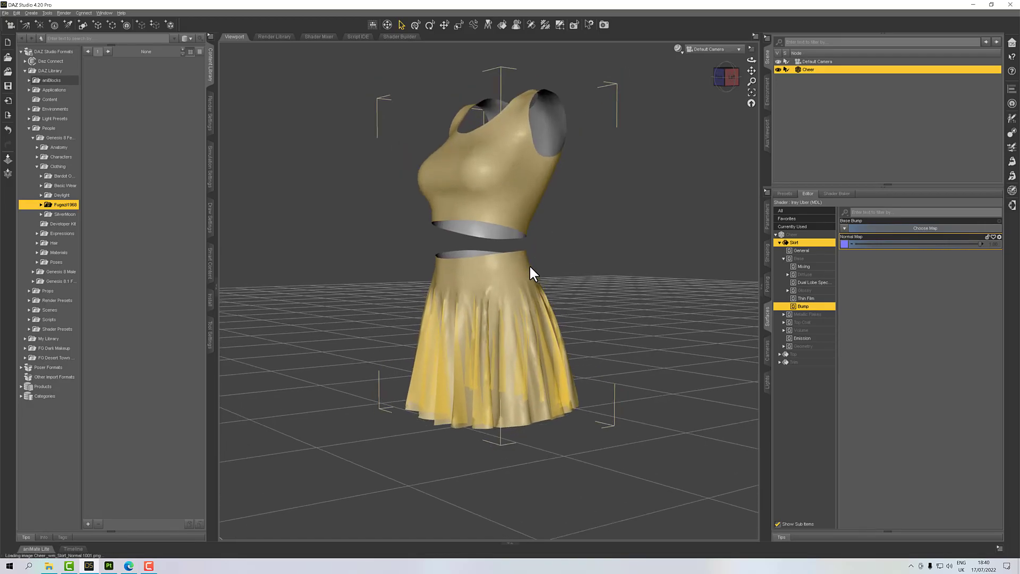
Deselect the outfit and set the viewport's draw style to NVIDIA Iray with the skirt in close view
{"action": "scroll", "coordinate": [530, 265], "scroll_direction": "up", "scroll_amount": 3}
{"action": "left_click", "coordinate": [625, 257]}
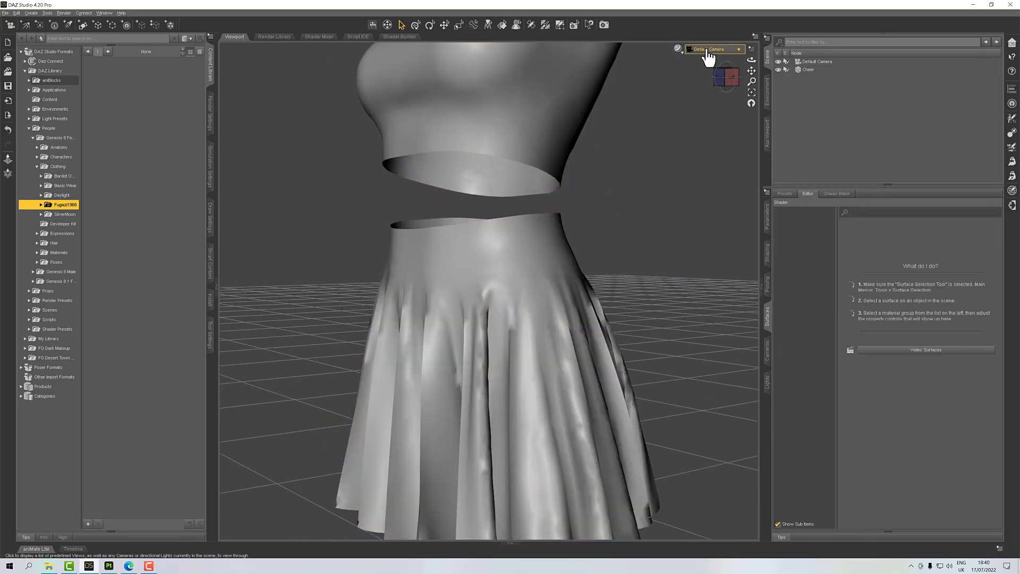
{"action": "left_click", "coordinate": [679, 49]}
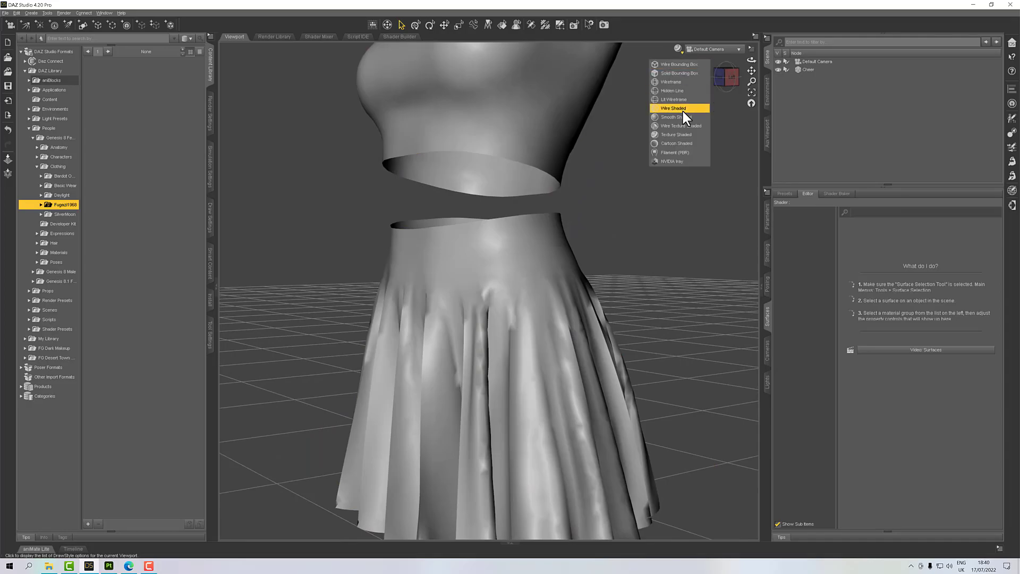
{"action": "left_click", "coordinate": [678, 155]}
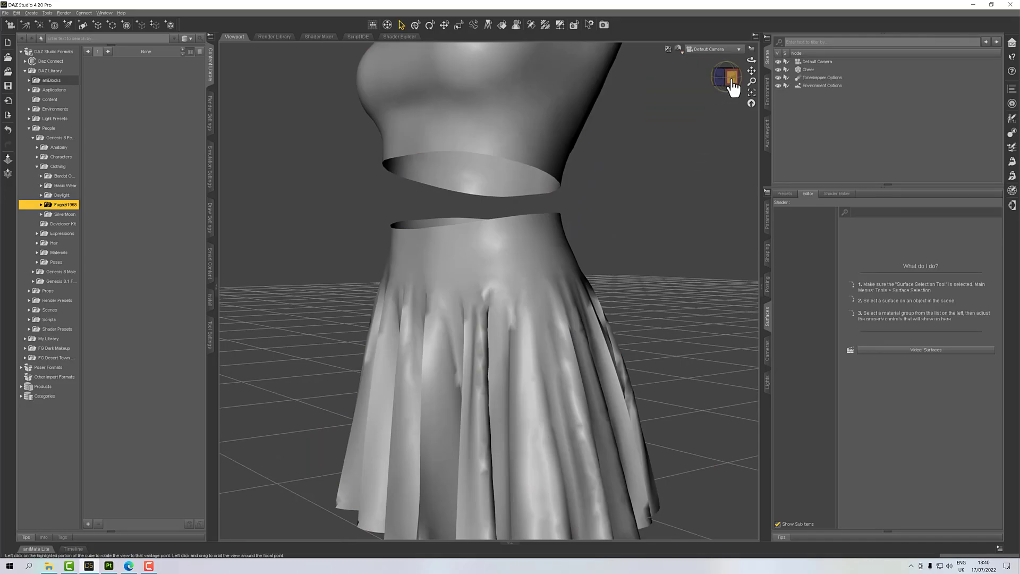
{"action": "left_click_drag", "start_coordinate": [732, 81], "coordinate": [731, 71]}
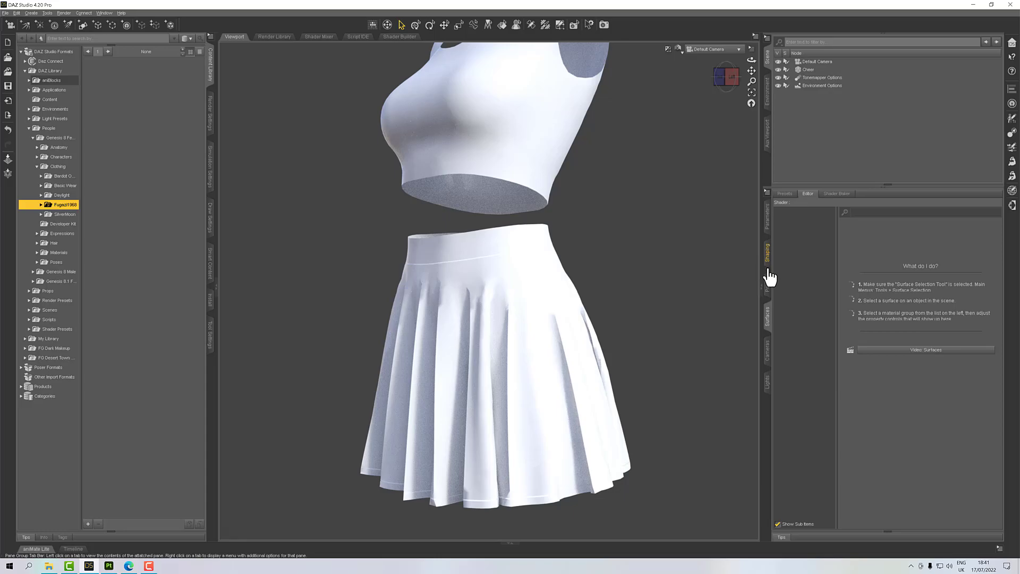
Select the outfit and load Cheer_wm_Top_Normal.1003.png as the Normal Map in the Top surface's Bump settings
{"action": "left_click", "coordinate": [523, 139]}
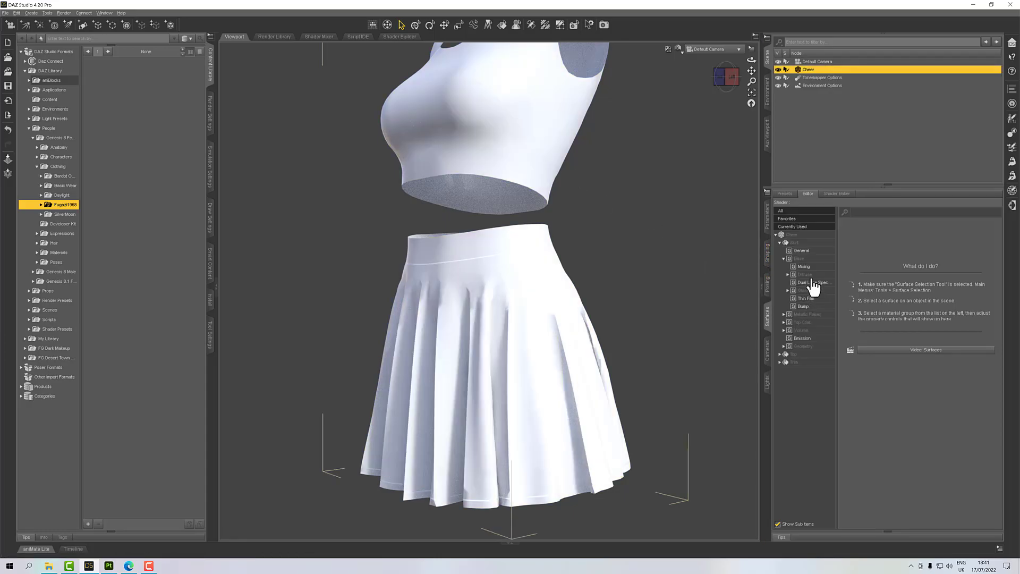
{"action": "left_click", "coordinate": [780, 243]}
{"action": "left_click", "coordinate": [793, 251]}
{"action": "left_click", "coordinate": [780, 250]}
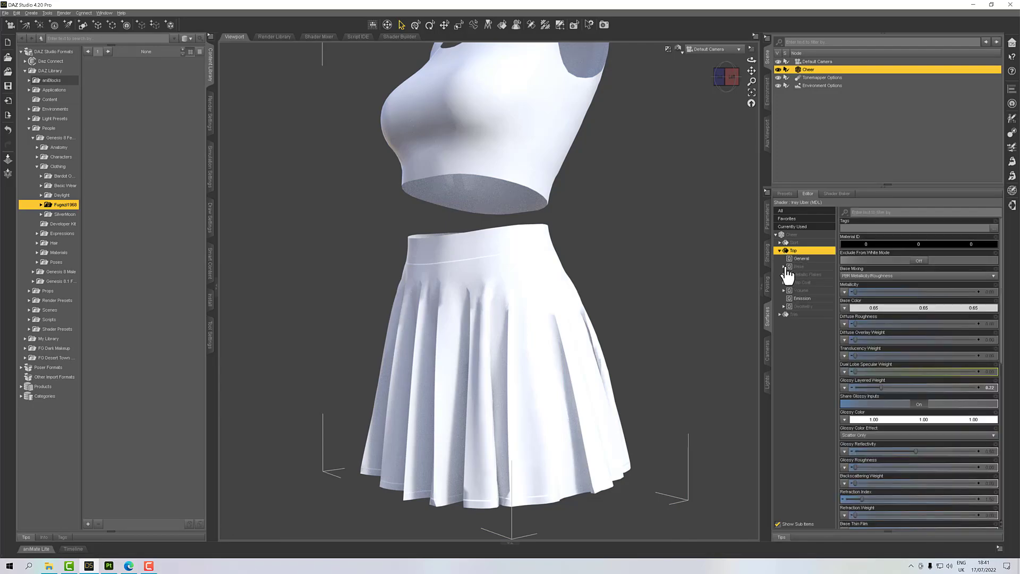
{"action": "left_click", "coordinate": [784, 267]}
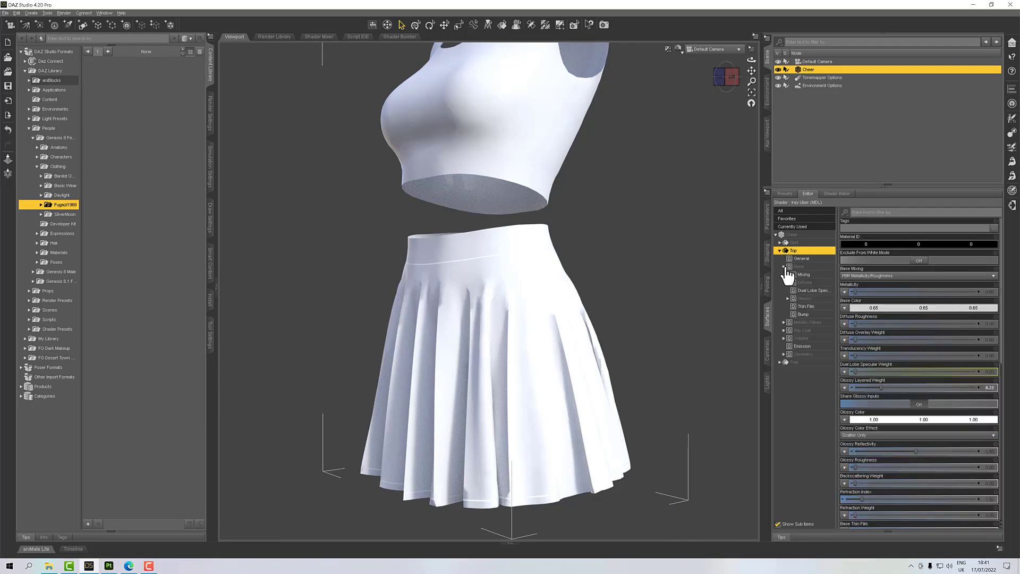
{"action": "left_click", "coordinate": [803, 314]}
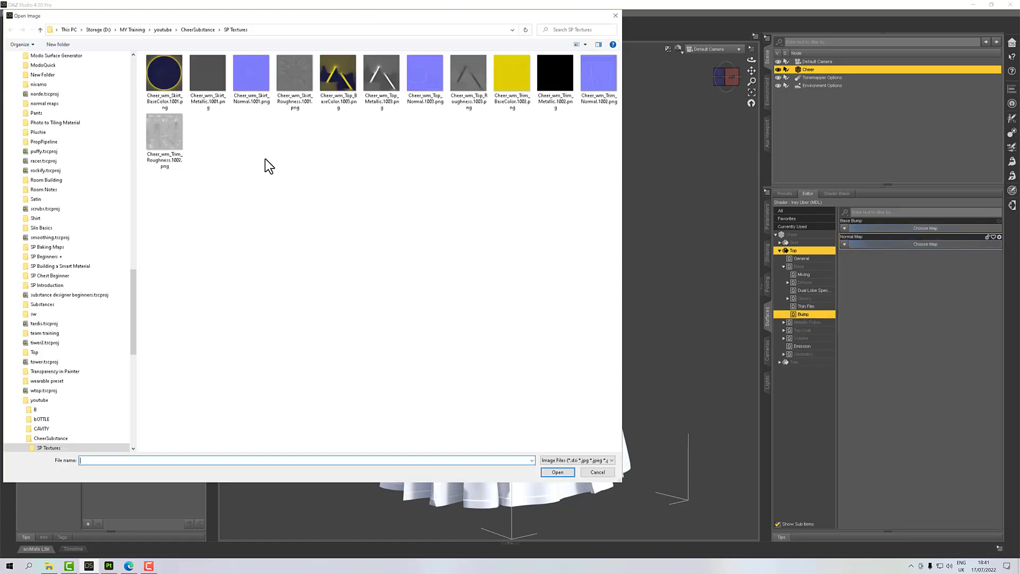
{"action": "double_click", "coordinate": [422, 79]}
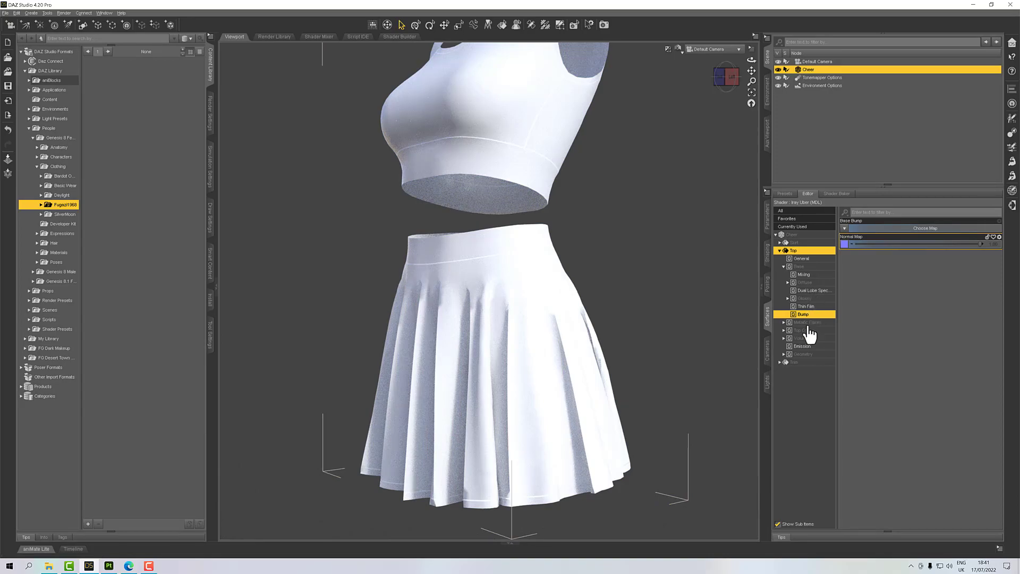
Load Cheer_wm_Trim_Normal.1002.png as the Normal Map in the Trim surface's Bump settings
{"action": "left_click", "coordinate": [797, 363]}
{"action": "left_click", "coordinate": [779, 362]}
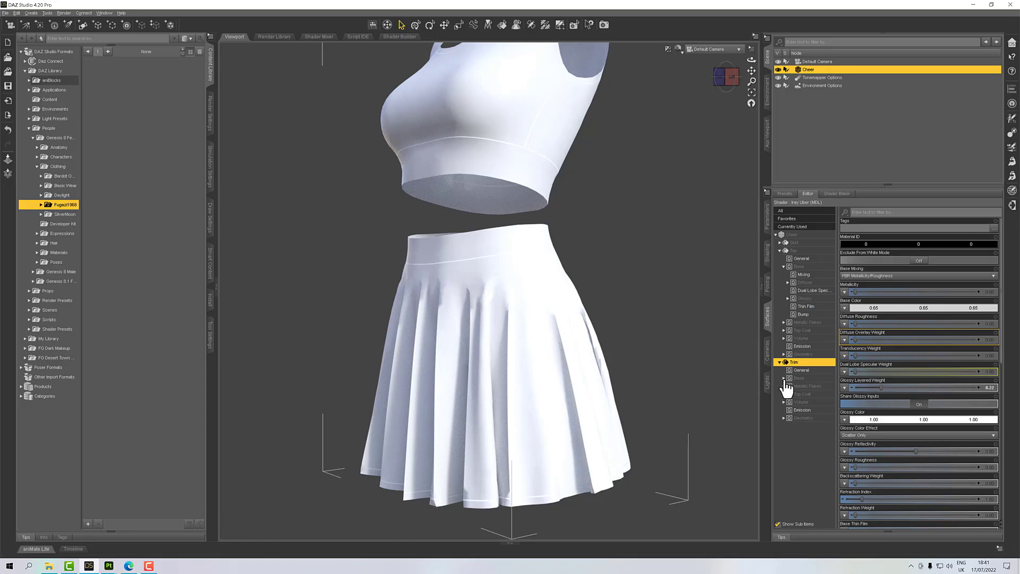
{"action": "left_click", "coordinate": [783, 378]}
{"action": "left_click", "coordinate": [804, 425]}
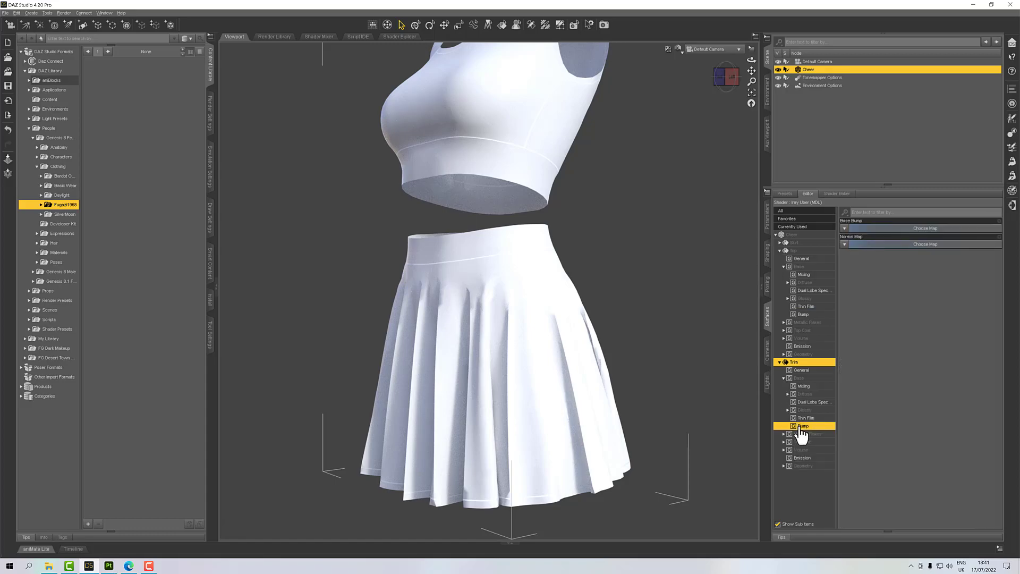
{"action": "left_click", "coordinate": [845, 244]}
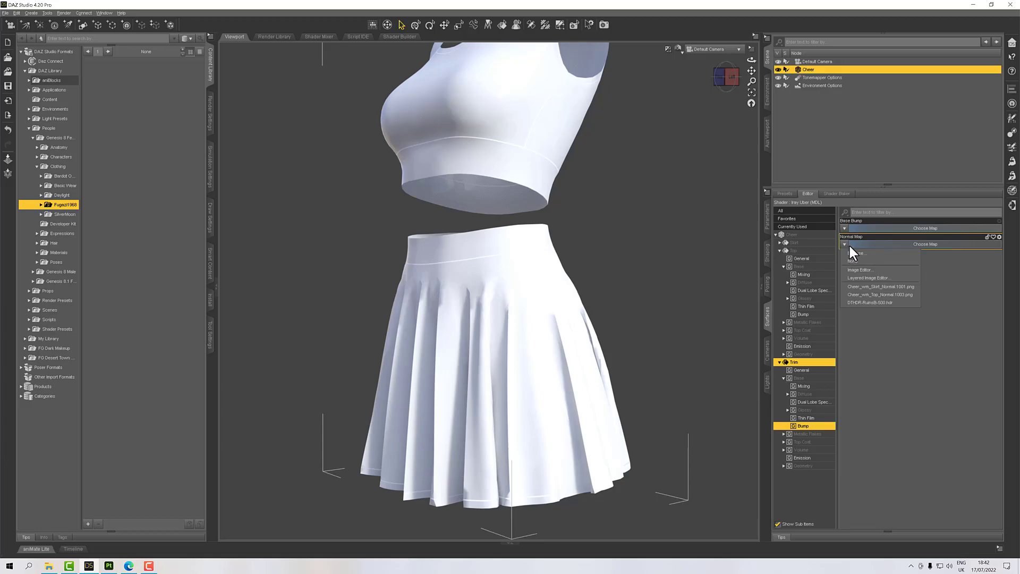
{"action": "left_click", "coordinate": [850, 253]}
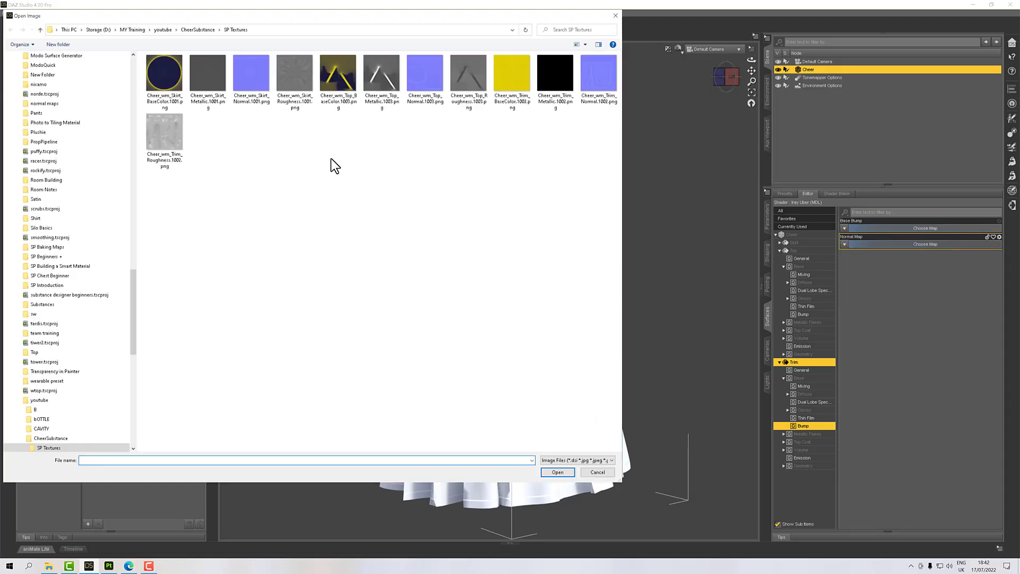
{"action": "double_click", "coordinate": [594, 80]}
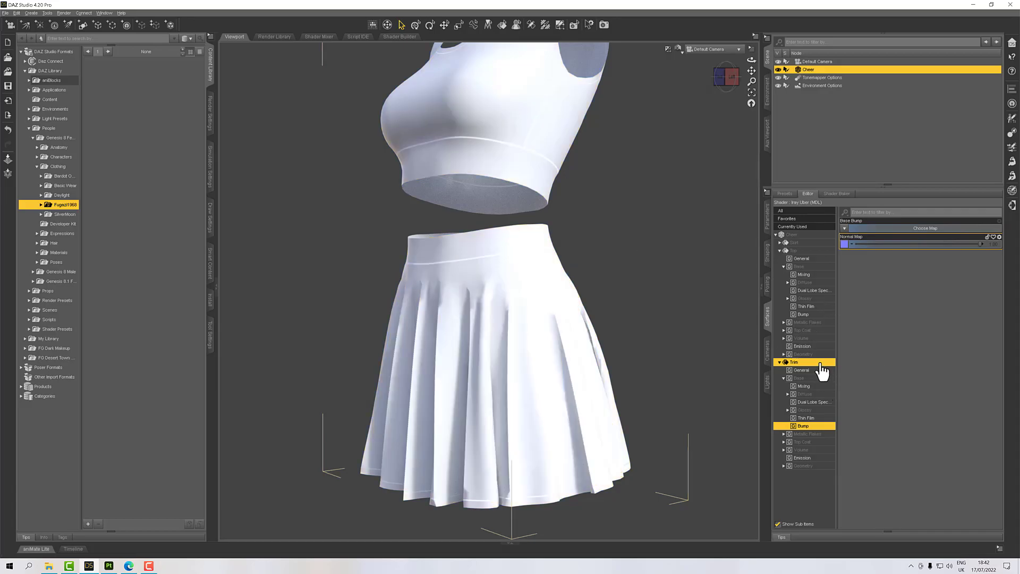
Load Cheer_wm_Skirt_BaseColor.1001.png as the Base Color map in the Top surface's Diffuse settings
{"action": "left_click", "coordinate": [797, 267]}
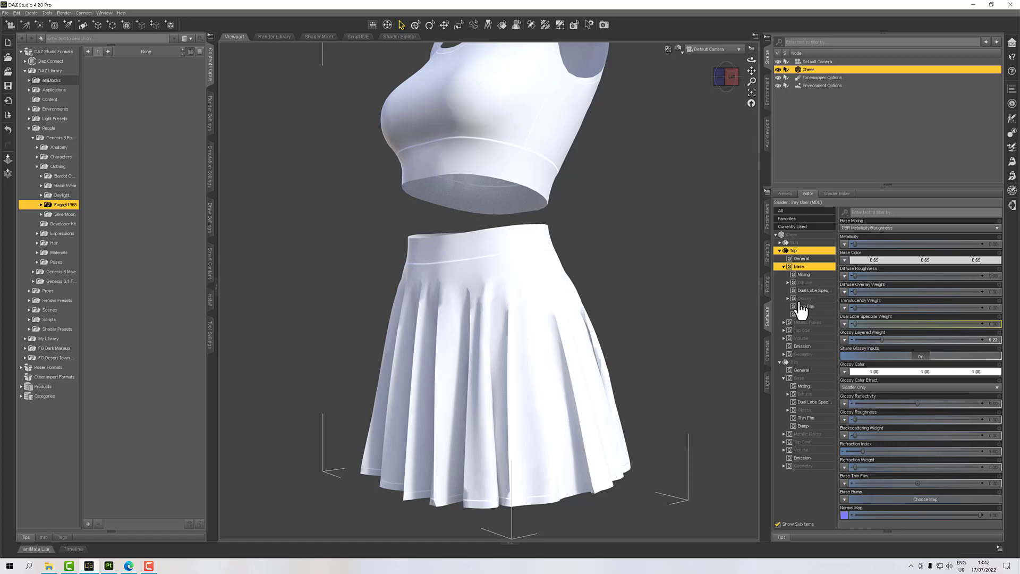
{"action": "left_click", "coordinate": [804, 282]}
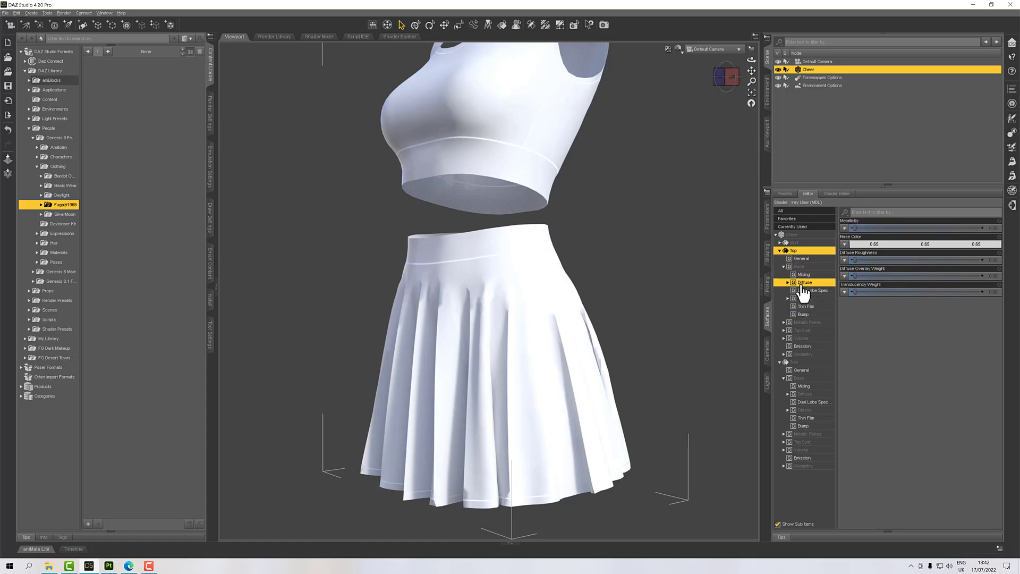
{"action": "left_click", "coordinate": [845, 244]}
{"action": "left_click", "coordinate": [851, 253]}
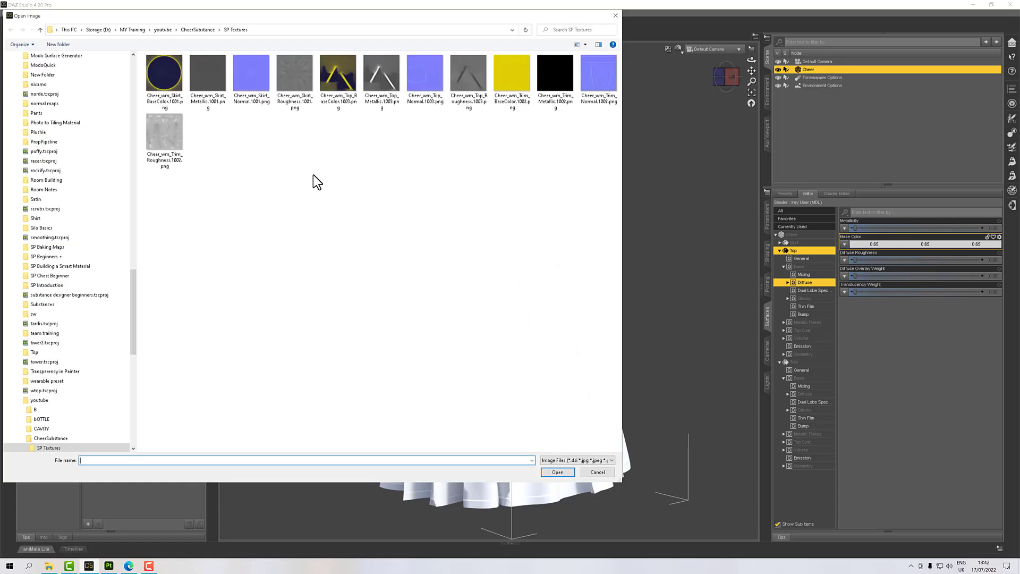
{"action": "double_click", "coordinate": [160, 79]}
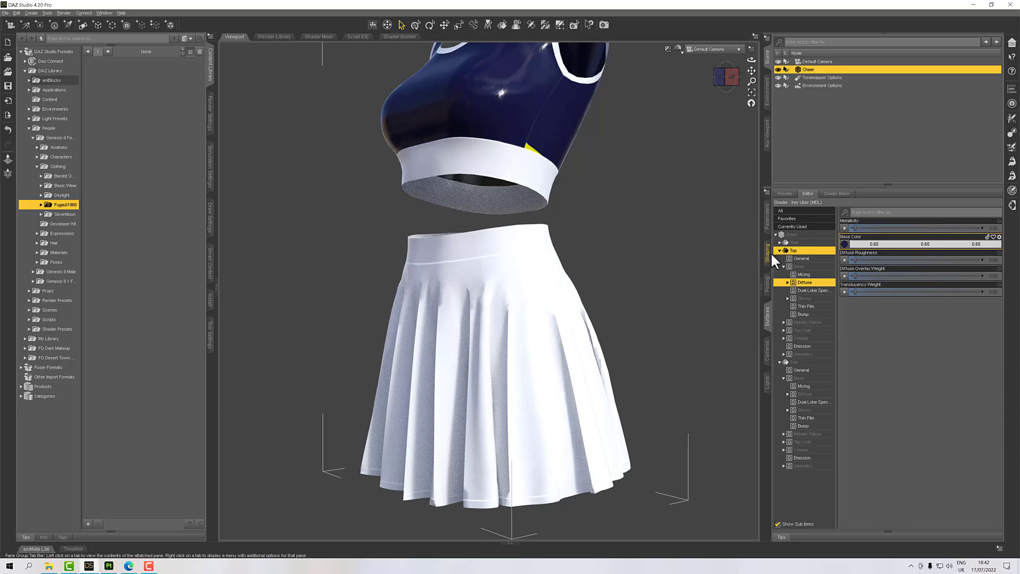
Replace the Top surface's Base Color map with Cheer_wm_Top_BaseColor.1003.png and deselect the outfit
{"action": "left_click", "coordinate": [841, 248]}
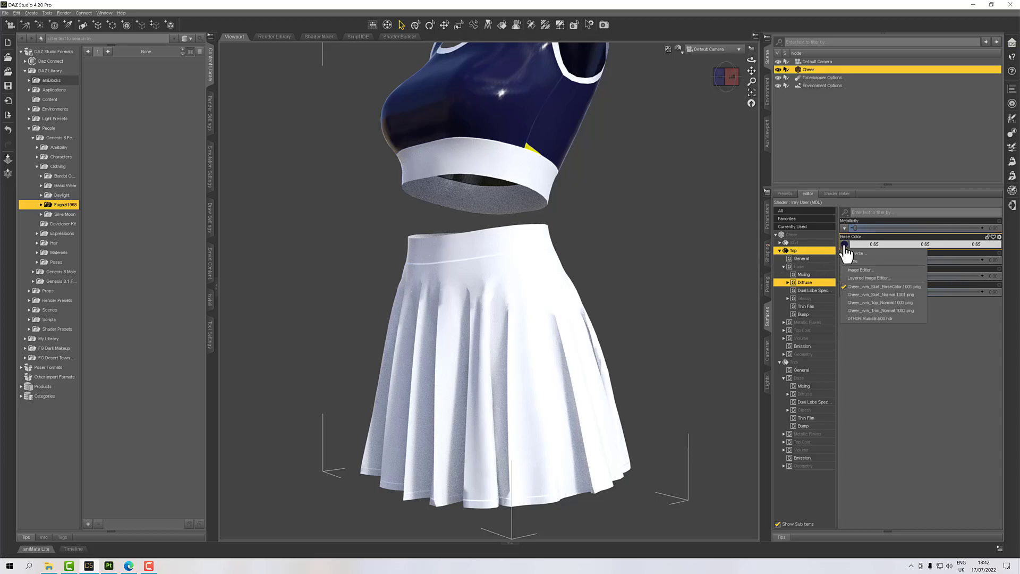
{"action": "left_click", "coordinate": [847, 254]}
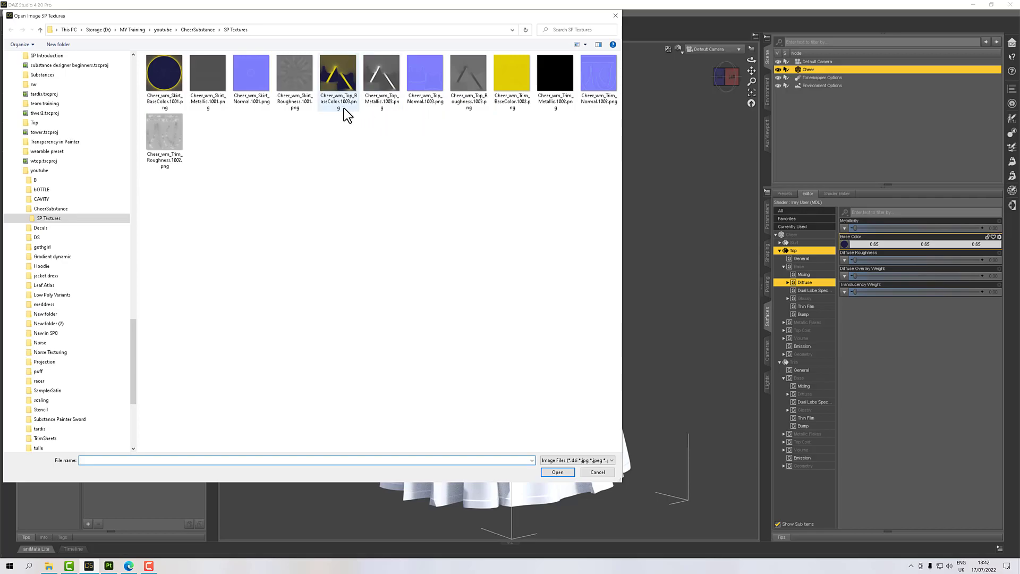
{"action": "double_click", "coordinate": [336, 72]}
{"action": "left_click", "coordinate": [716, 261]}
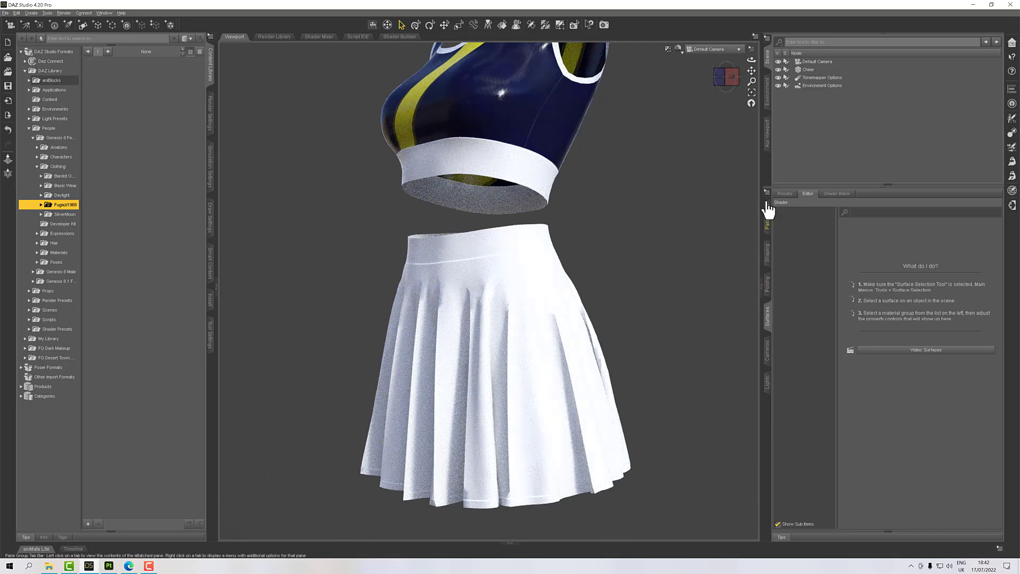
Select the outfit and load Cheer_wm_Skirt_BaseColor.1001.png as the Base Color map in the Skirt surface's Diffuse settings
{"action": "left_click", "coordinate": [531, 209]}
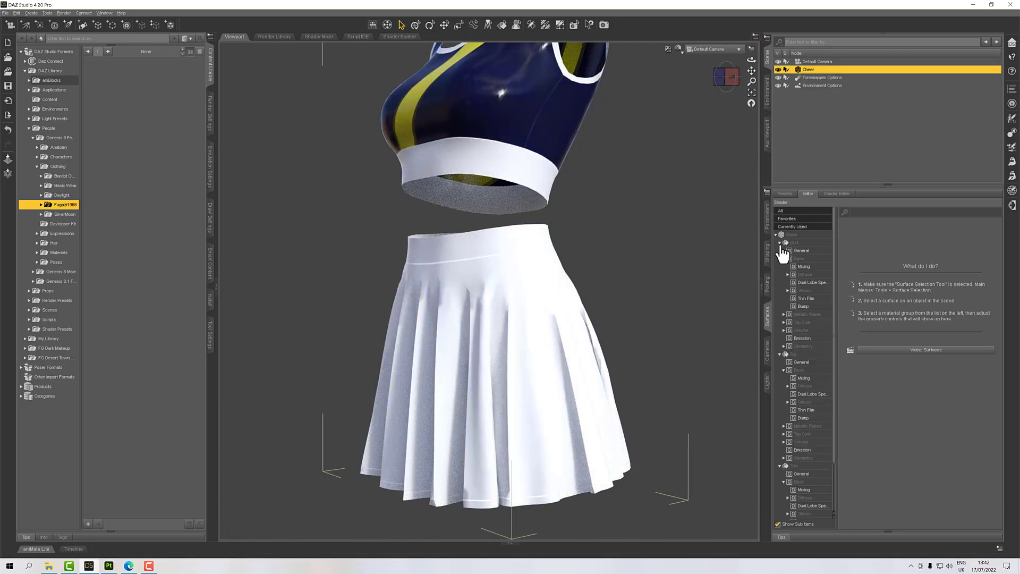
{"action": "left_click", "coordinate": [809, 275]}
{"action": "left_click", "coordinate": [845, 244]}
{"action": "left_click", "coordinate": [846, 253]}
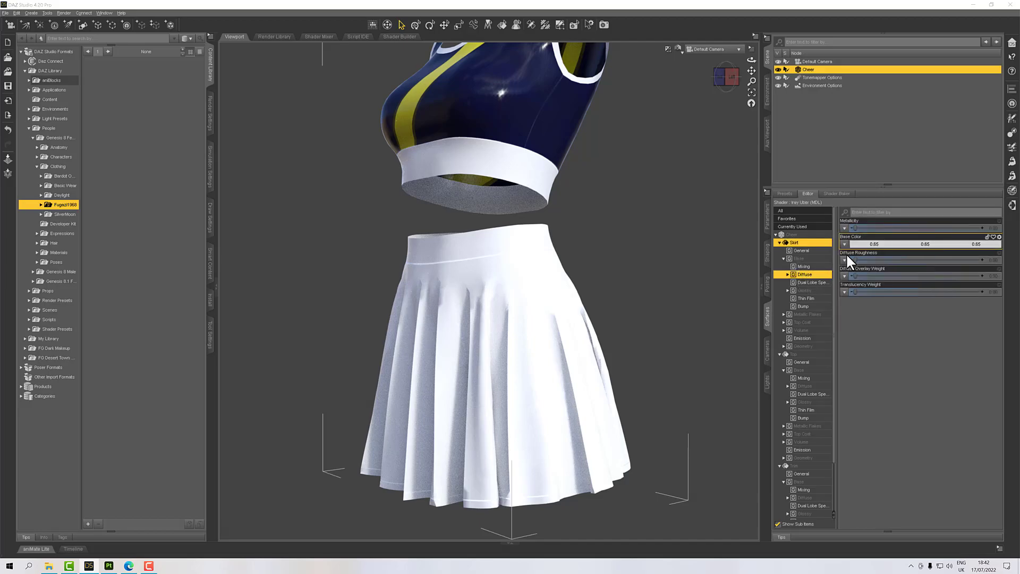
{"action": "double_click", "coordinate": [164, 73]}
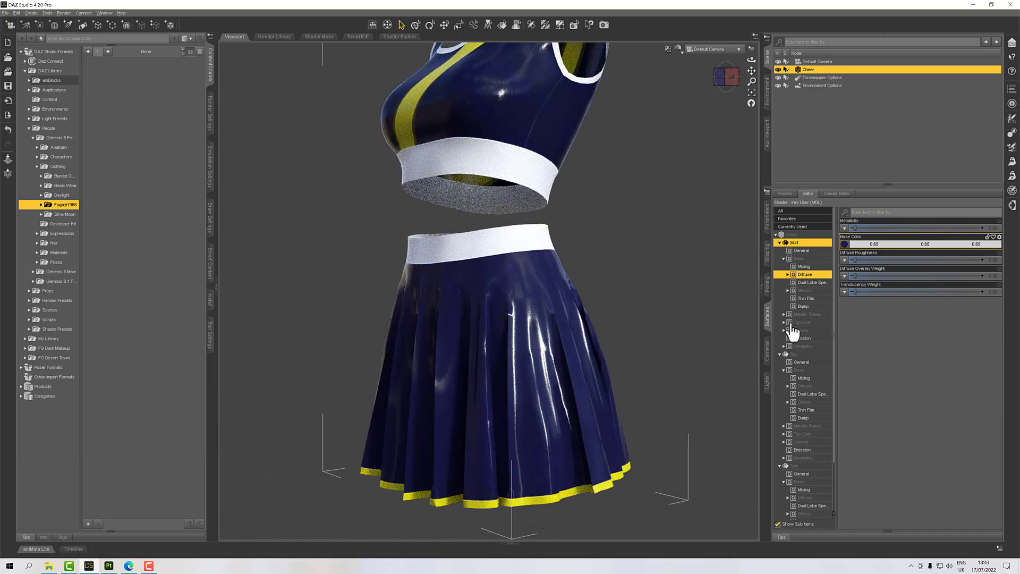
Load Cheer_wm_Trim_BaseColor.1002.png as the Base Color map in the Trim surface's Diffuse settings
{"action": "left_click", "coordinate": [780, 243]}
{"action": "left_click", "coordinate": [779, 250]}
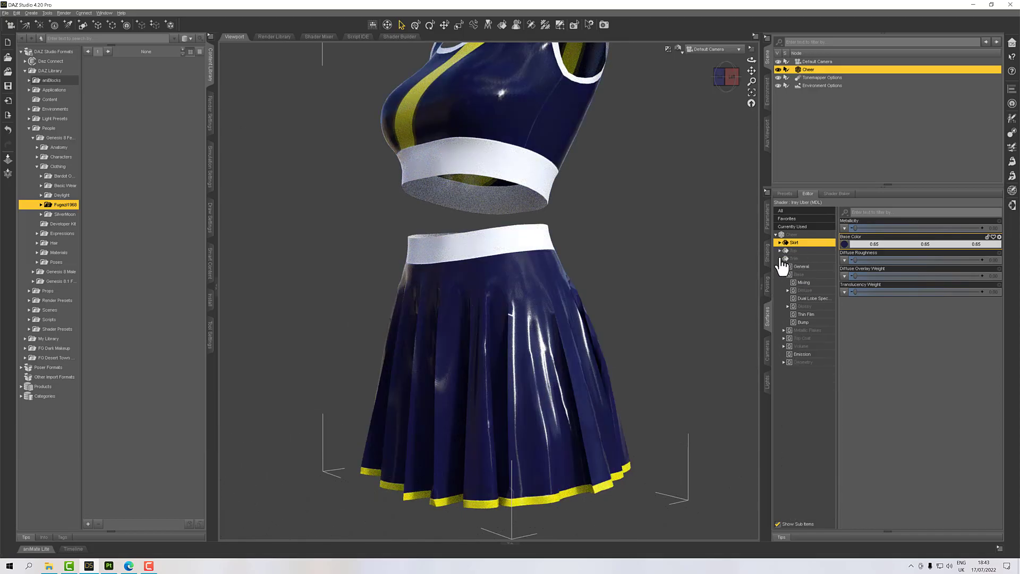
{"action": "left_click", "coordinate": [803, 282]}
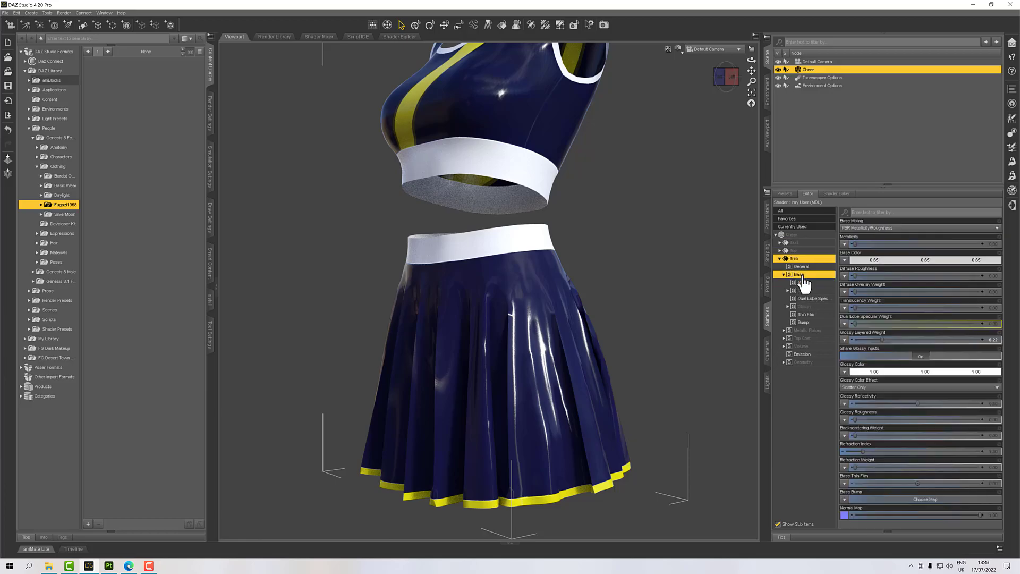
{"action": "left_click", "coordinate": [812, 291]}
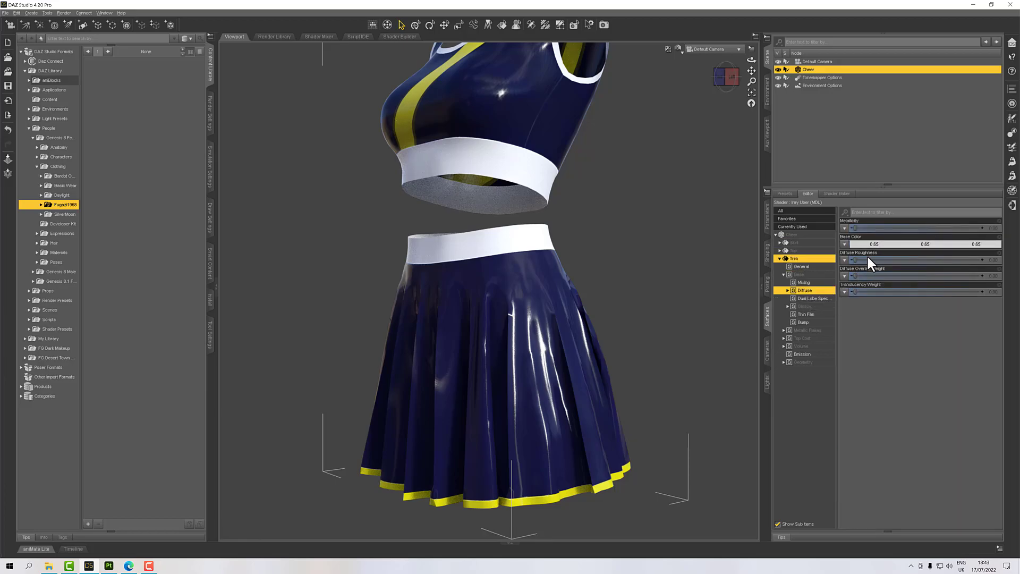
{"action": "left_click", "coordinate": [845, 244]}
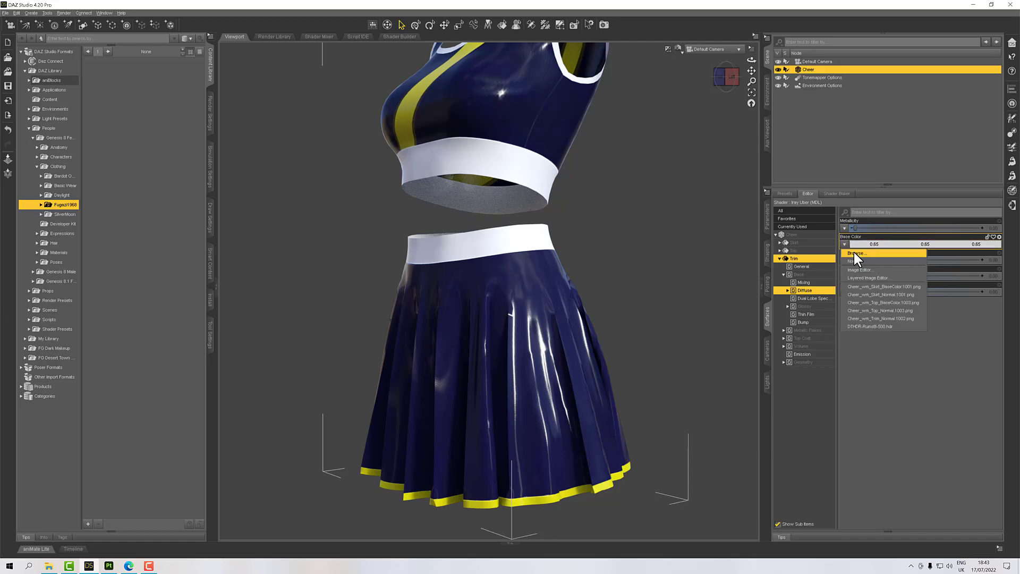
{"action": "left_click", "coordinate": [854, 253]}
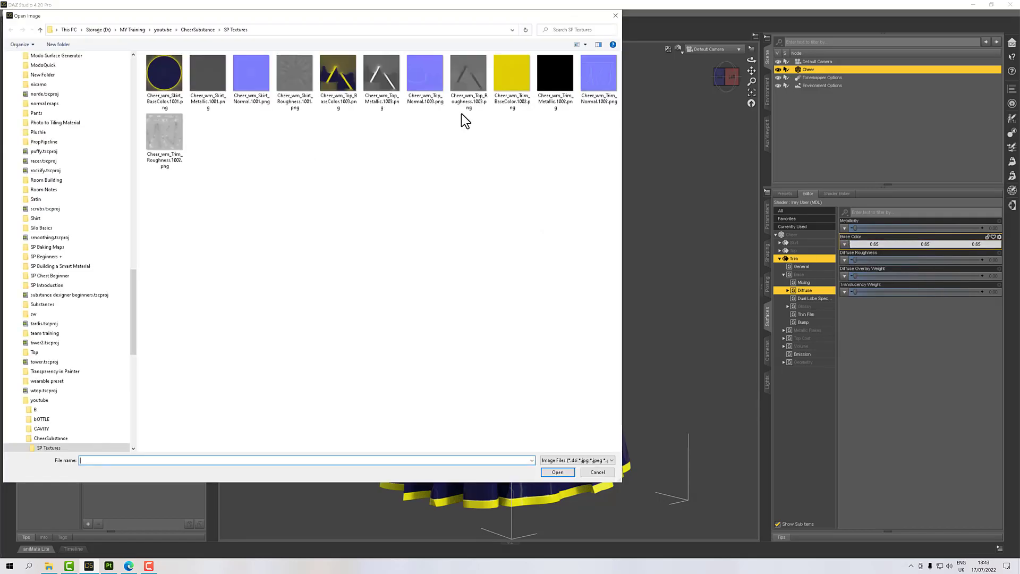
{"action": "double_click", "coordinate": [503, 81]}
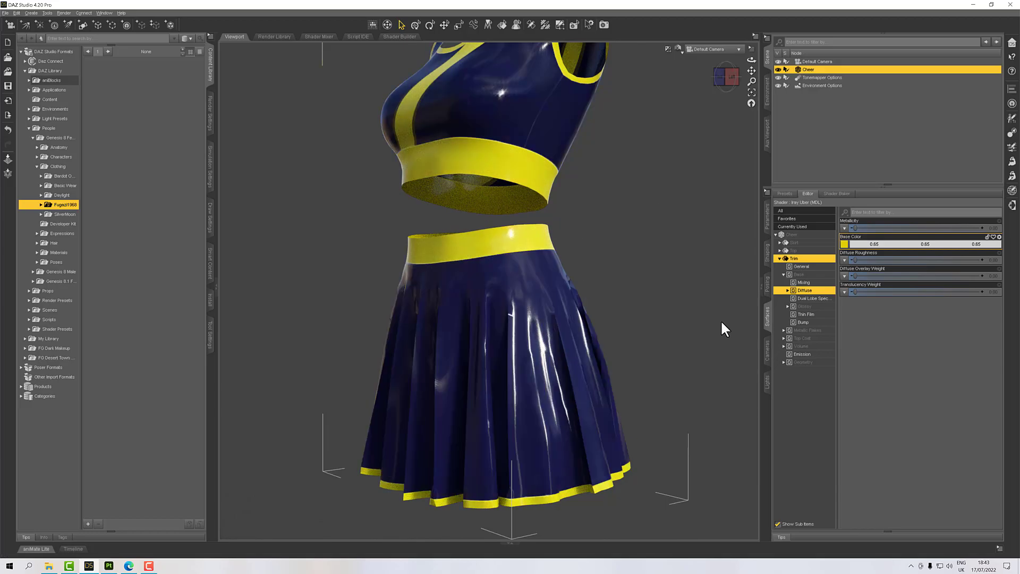
Look through the Trim surface's Metallic Flakes, Top Coat, Volume and Diffuse settings for a roughness map slot
{"action": "left_click", "coordinate": [784, 276]}
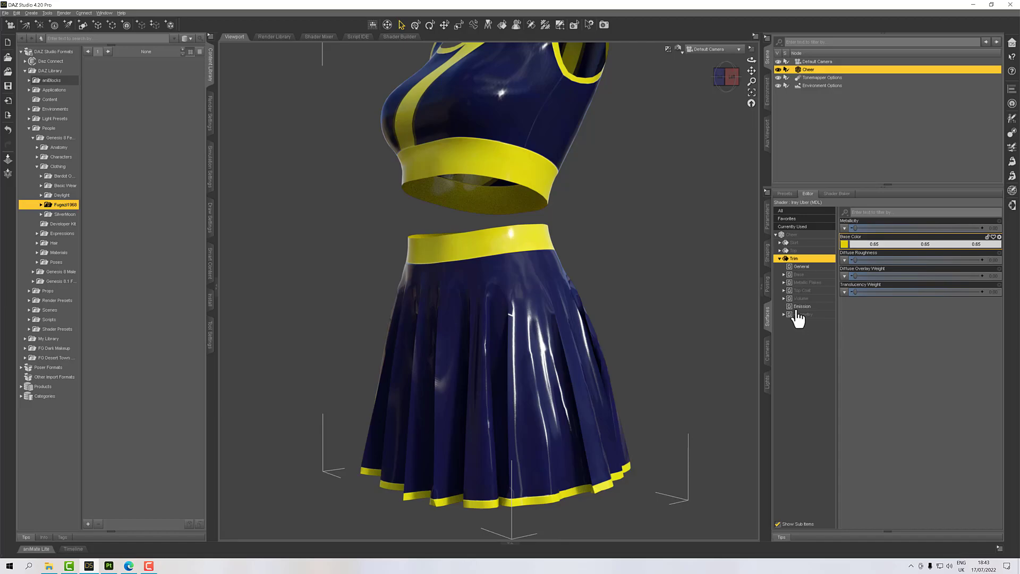
{"action": "left_click", "coordinate": [805, 282]}
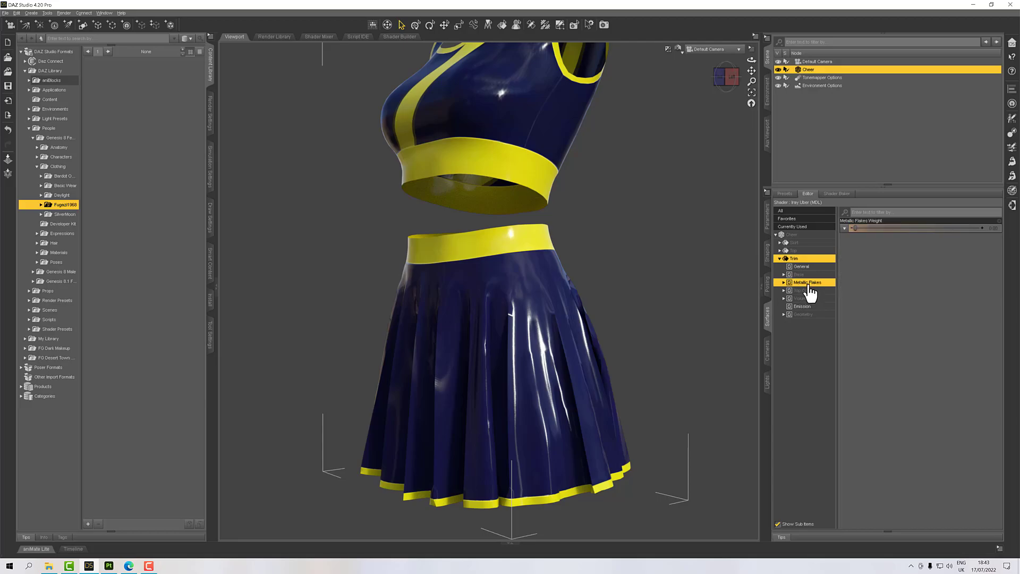
{"action": "left_click", "coordinate": [803, 290]}
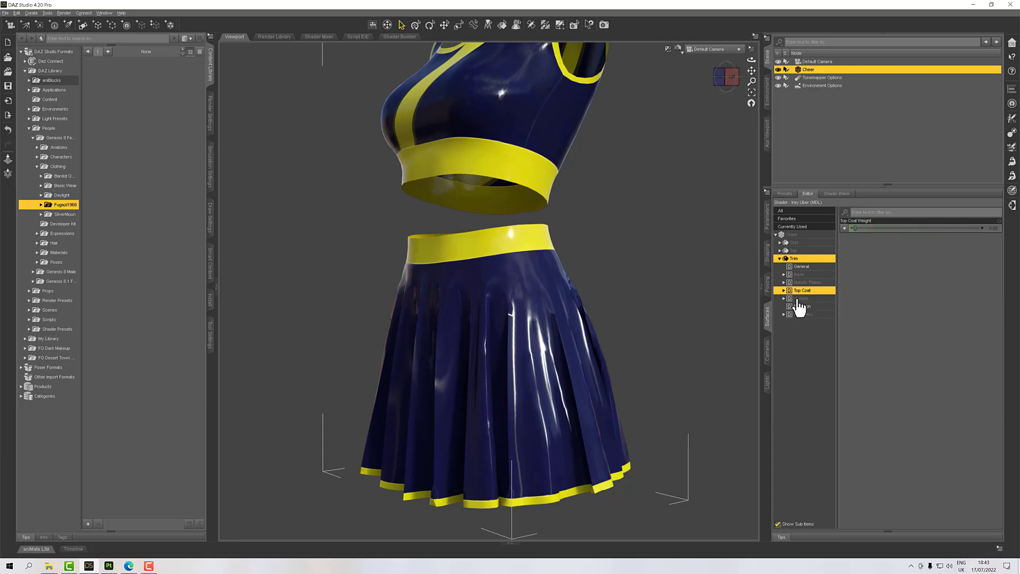
{"action": "left_click", "coordinate": [797, 298]}
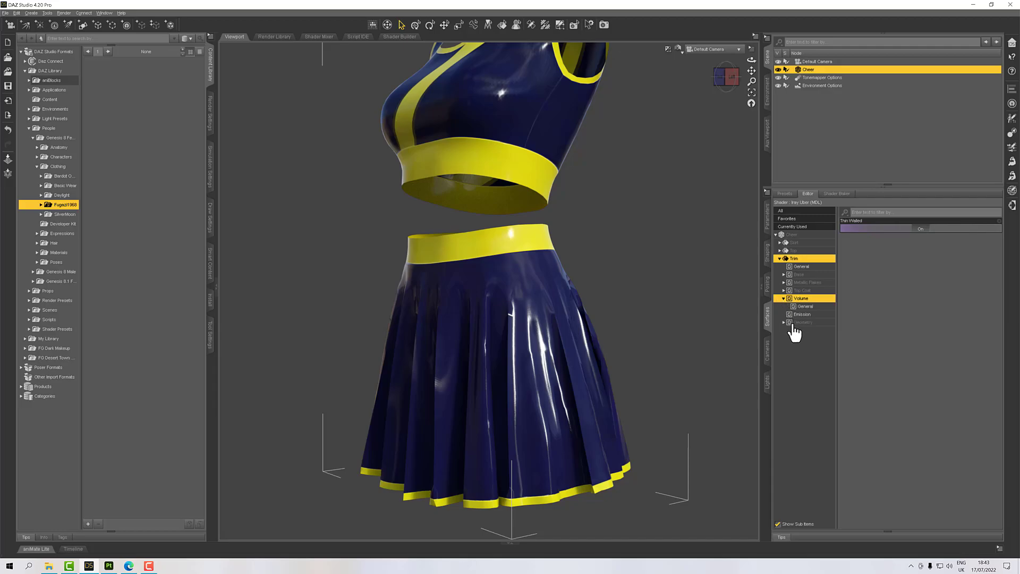
{"action": "left_click", "coordinate": [784, 275]}
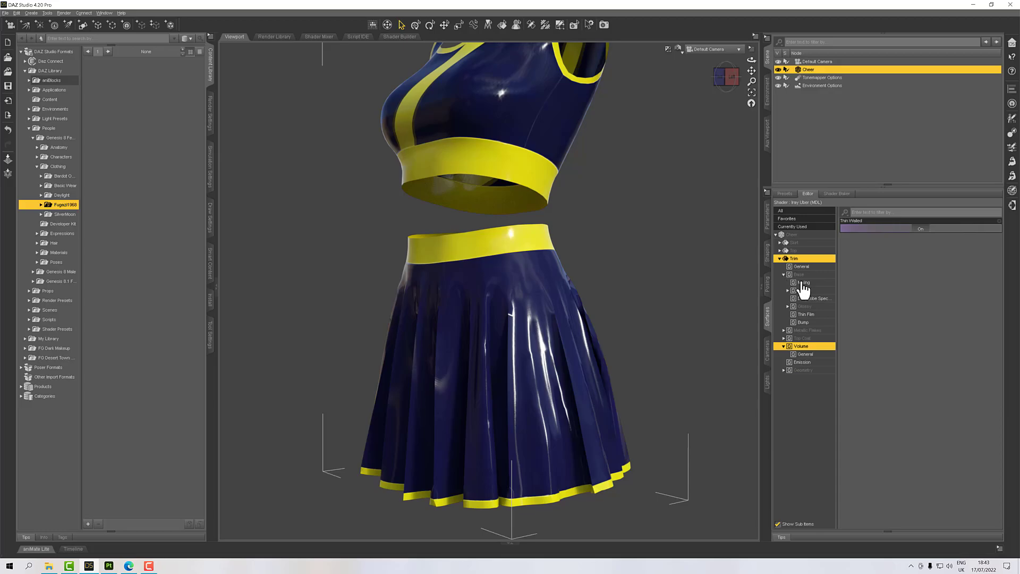
{"action": "left_click", "coordinate": [806, 292]}
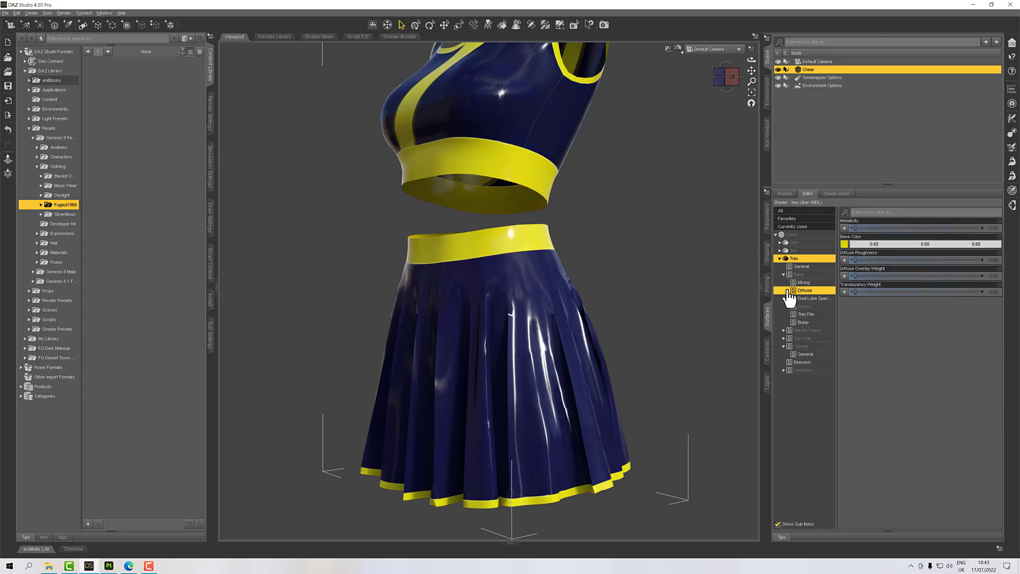
{"action": "left_click", "coordinate": [788, 290]}
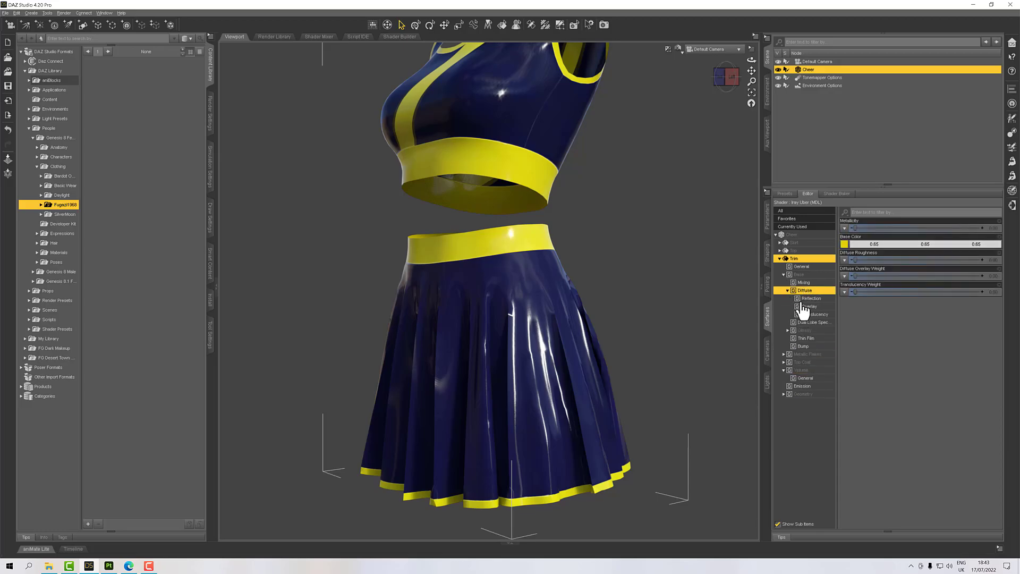
{"action": "left_click", "coordinate": [803, 300]}
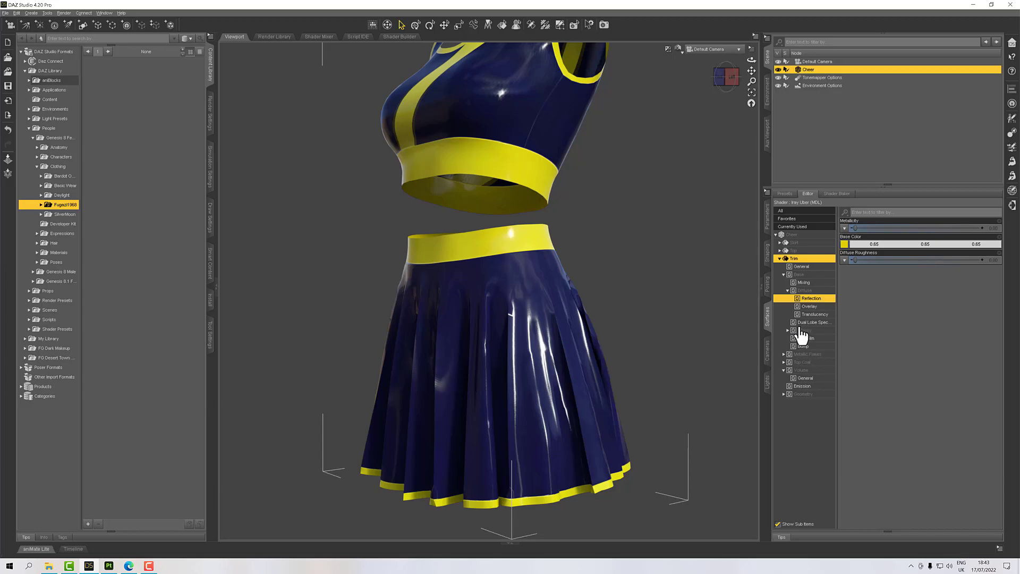
{"action": "left_click", "coordinate": [787, 292]}
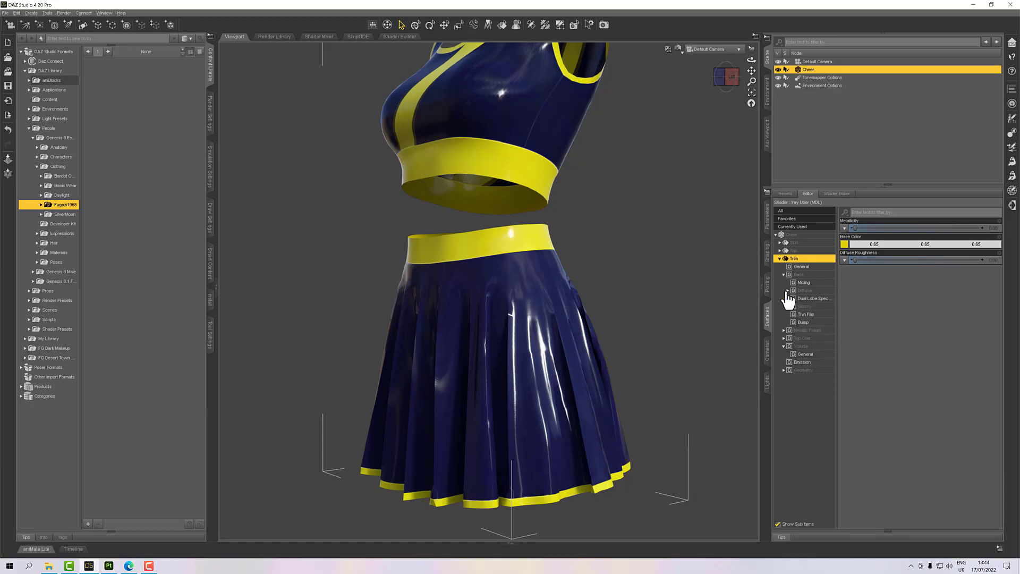
Load Cheer_wm_Trim_Roughness.1002.png as the Trim surface's Glossy Roughness map and raise Glossy Roughness to 1.00
{"action": "left_click", "coordinate": [788, 306]}
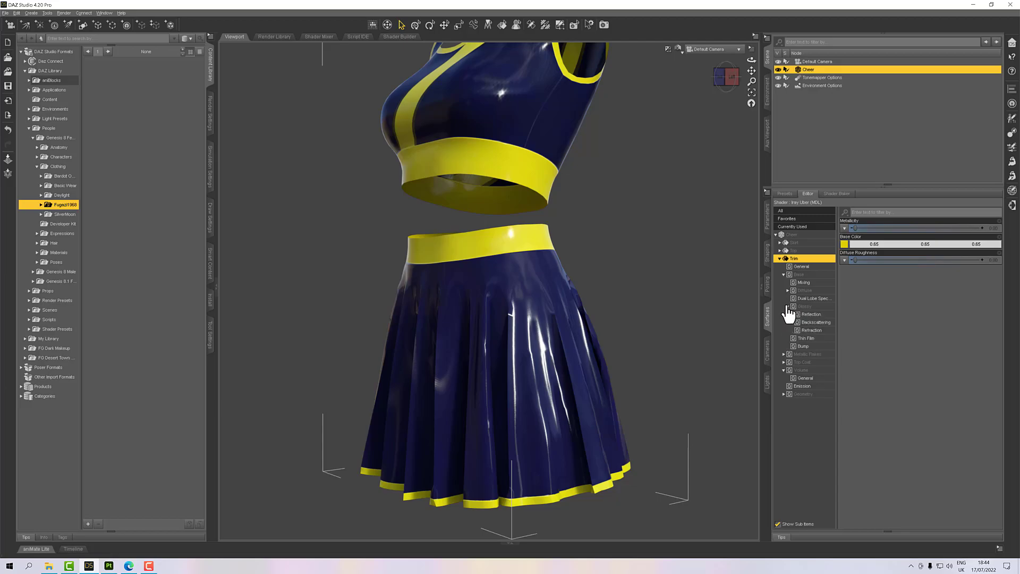
{"action": "left_click", "coordinate": [802, 307]}
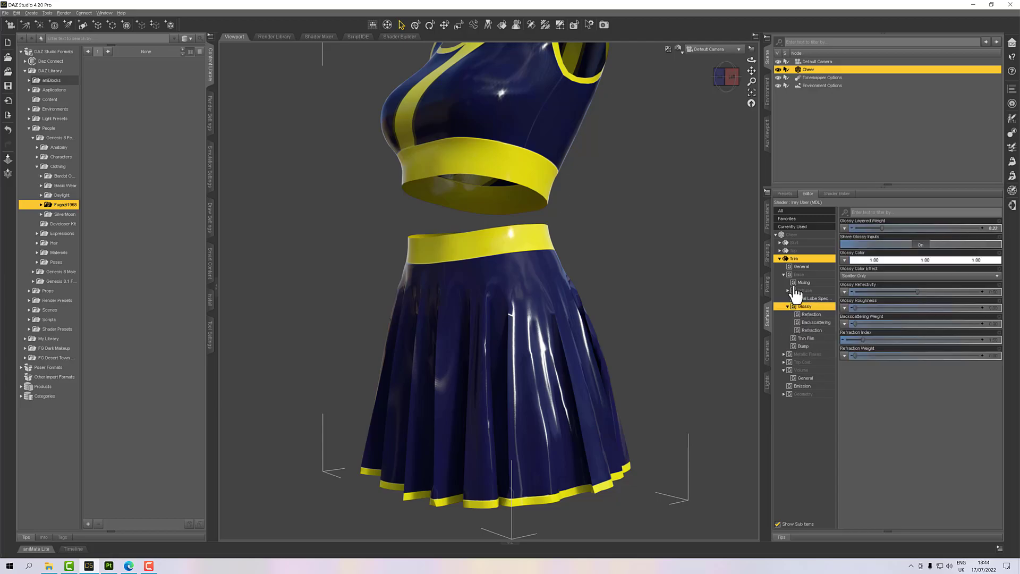
{"action": "left_click", "coordinate": [845, 310]}
{"action": "left_click", "coordinate": [849, 315]}
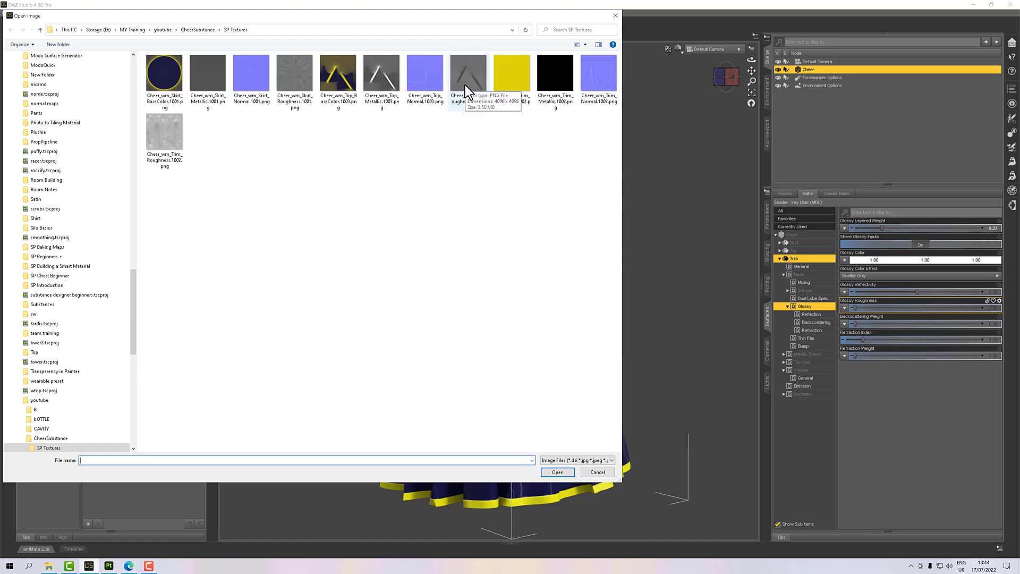
{"action": "double_click", "coordinate": [162, 133]}
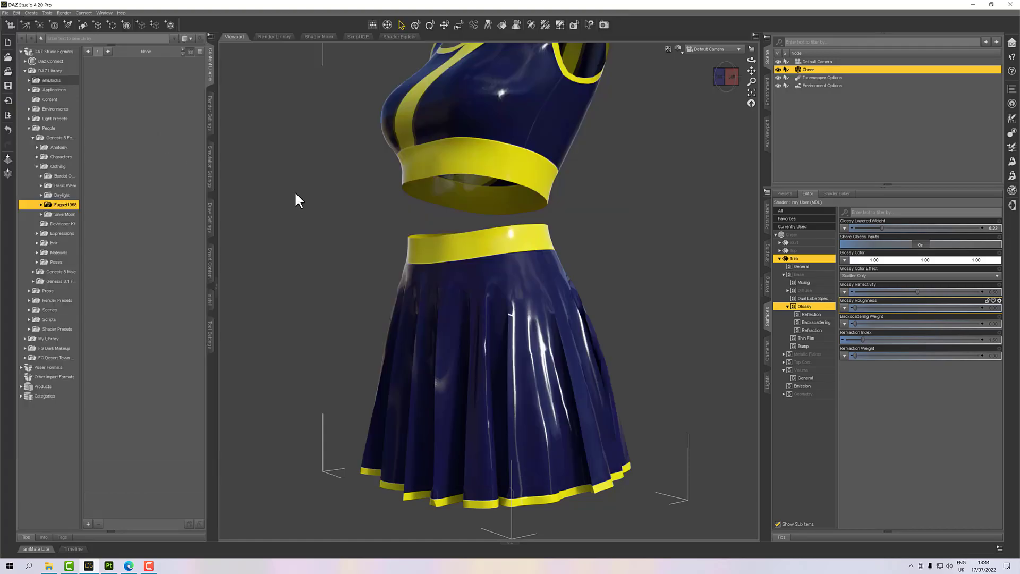
{"action": "left_click_drag", "start_coordinate": [856, 309], "coordinate": [1000, 320]}
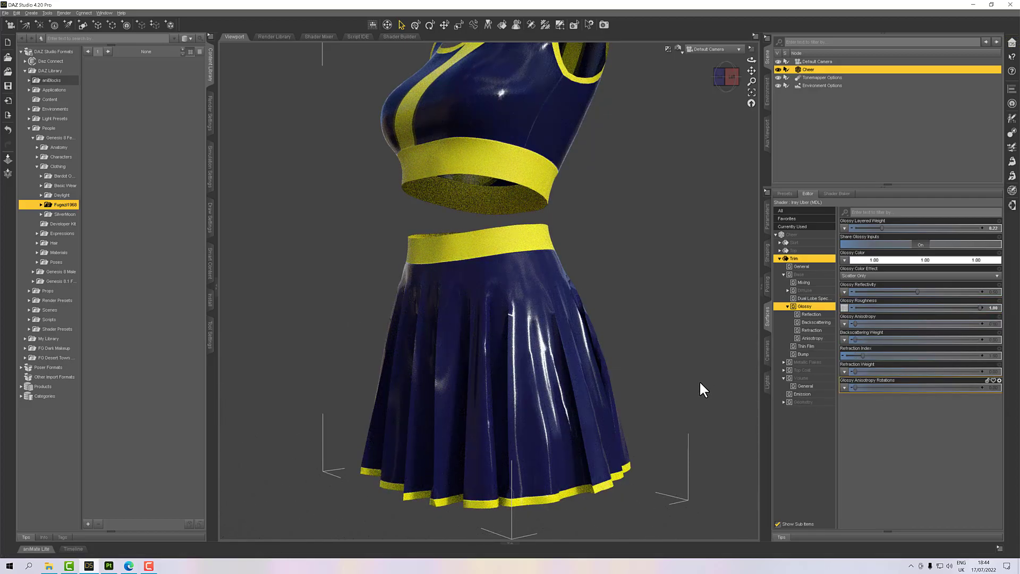
Load Cheer_wm_Top_Roughness.1003.png as the Top surface's Glossy Roughness map and raise Glossy Roughness to 1.00
{"action": "left_click", "coordinate": [779, 258]}
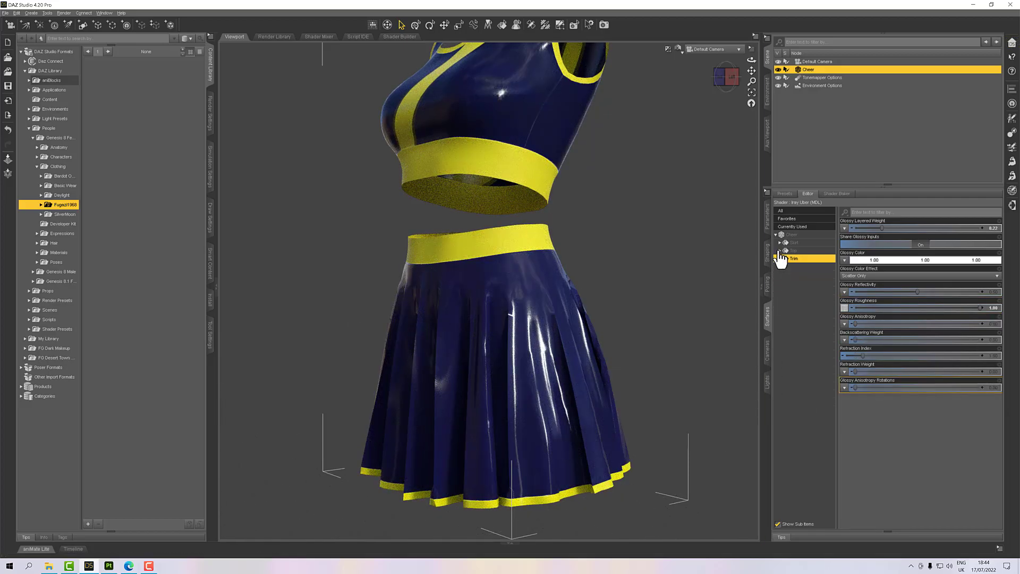
{"action": "left_click", "coordinate": [779, 251]}
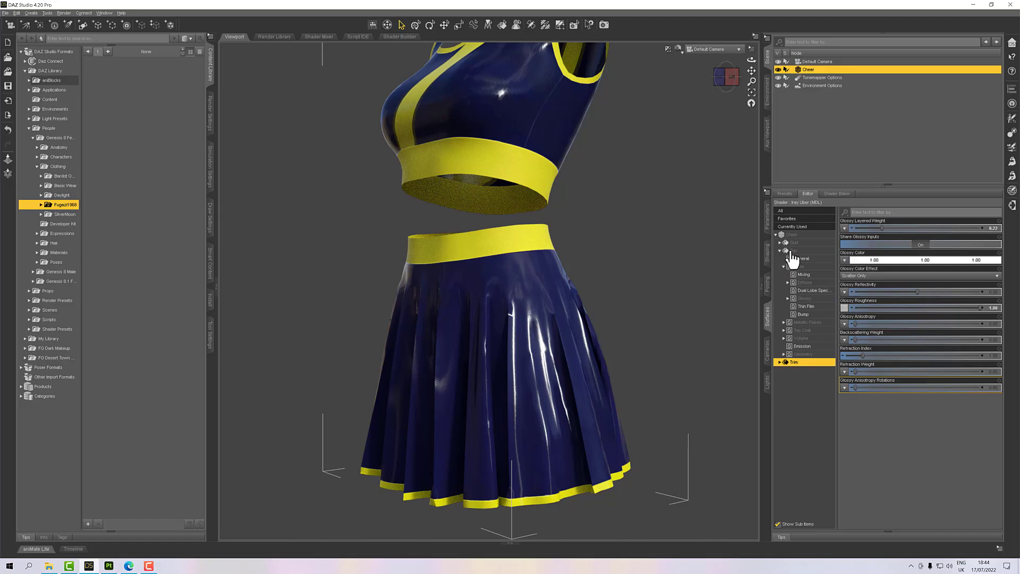
{"action": "left_click", "coordinate": [801, 299]}
{"action": "left_click", "coordinate": [787, 299]}
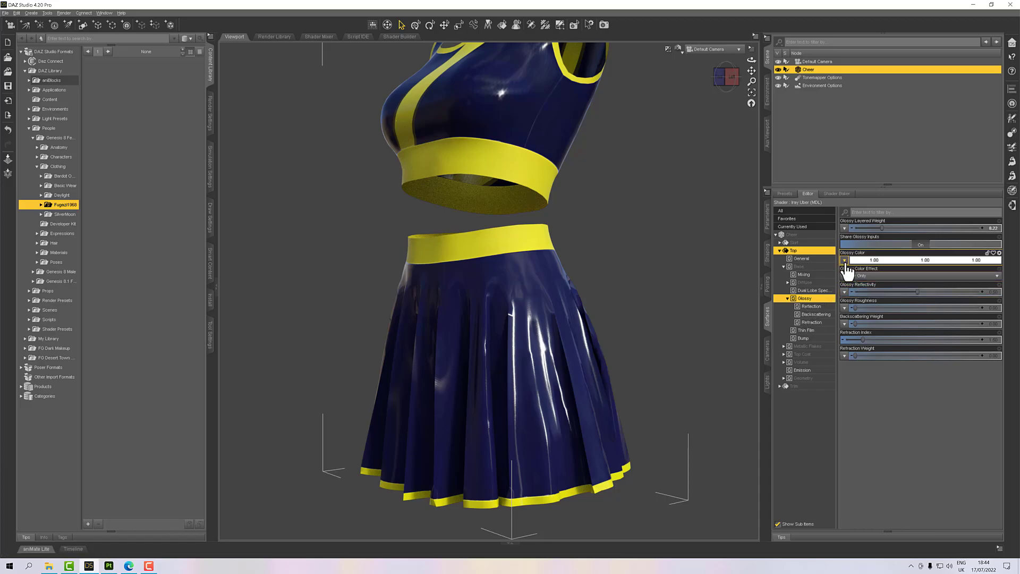
{"action": "left_click", "coordinate": [811, 323]}
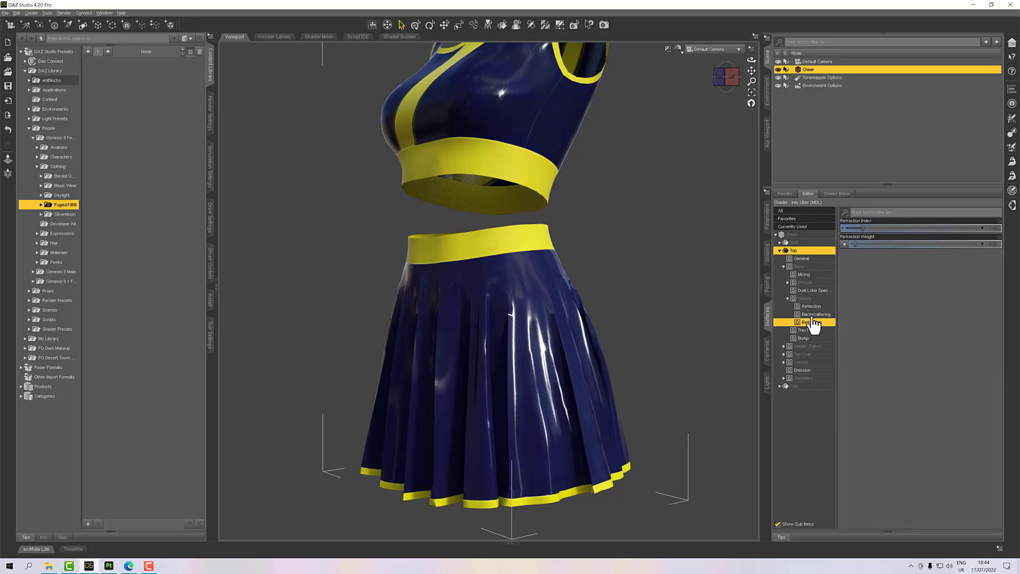
{"action": "left_click", "coordinate": [811, 307]}
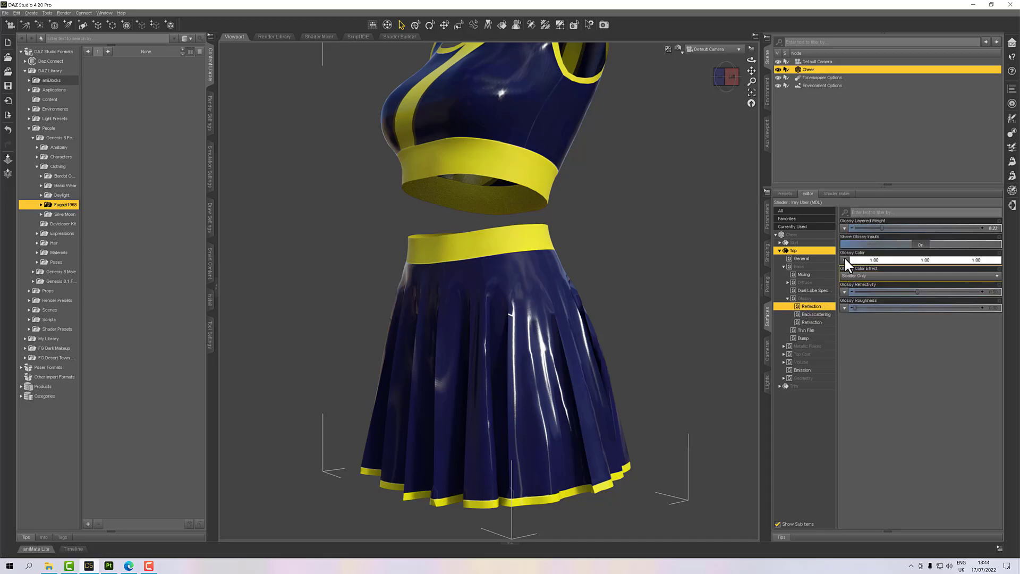
{"action": "left_click", "coordinate": [845, 308]}
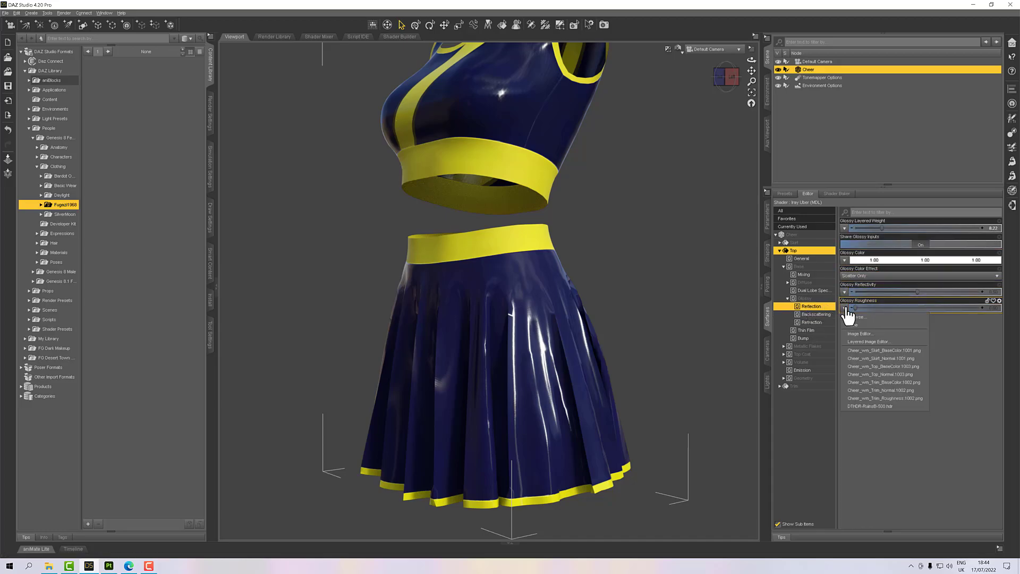
{"action": "left_click", "coordinate": [851, 316]}
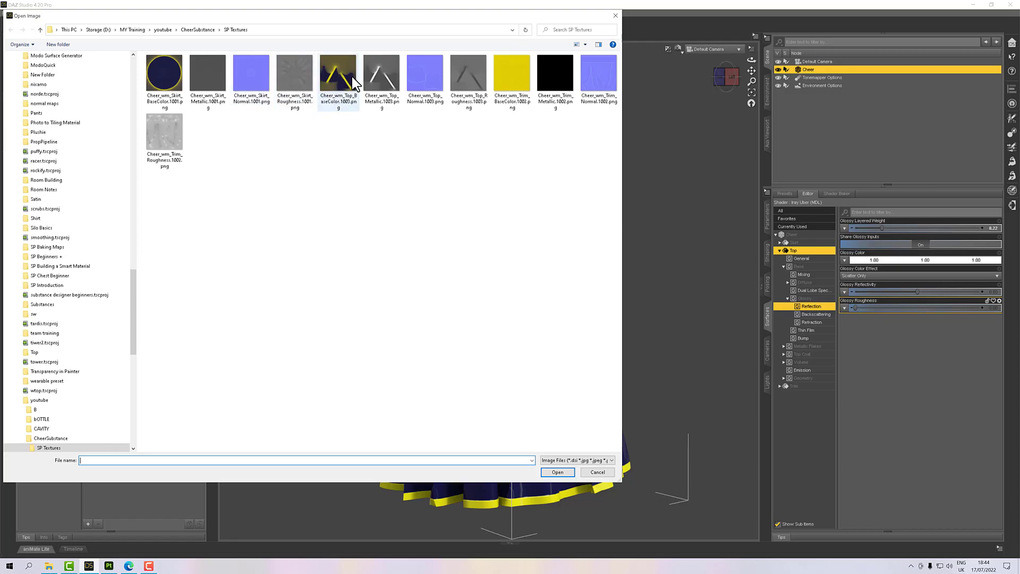
{"action": "double_click", "coordinate": [456, 72]}
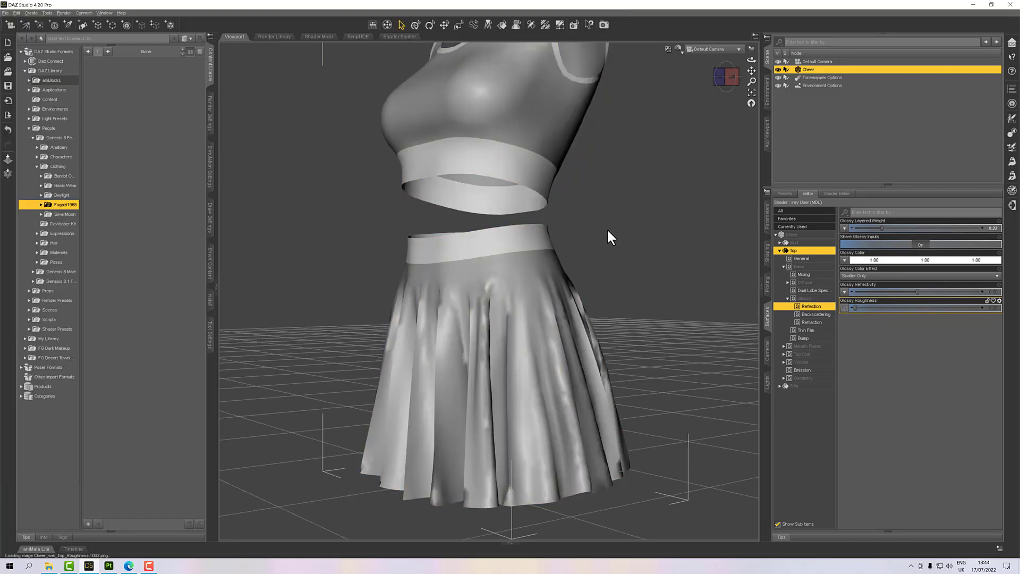
{"action": "left_click_drag", "start_coordinate": [855, 308], "coordinate": [1010, 314]}
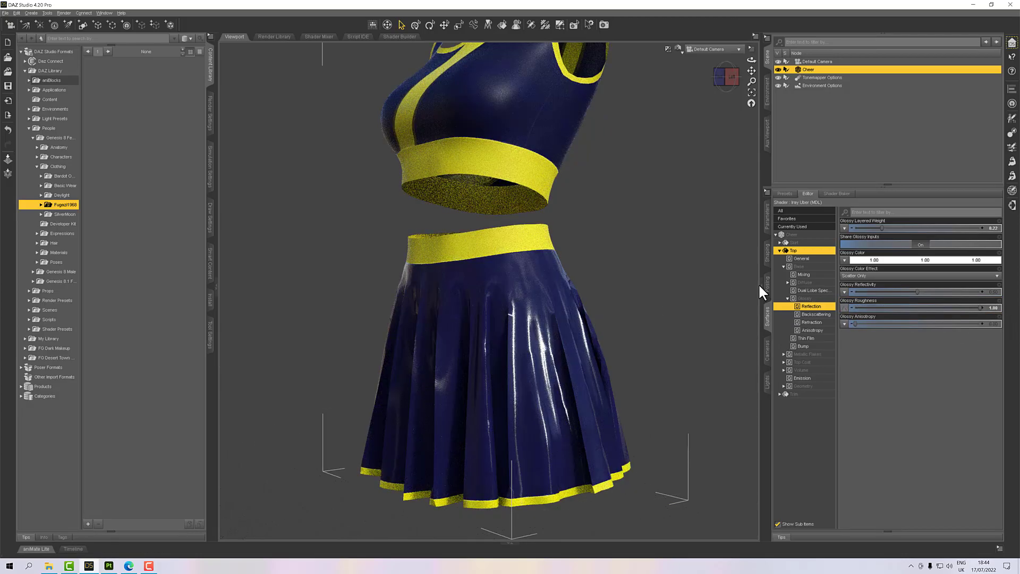
Load Cheer_wm_Skirt_Roughness.1001.png as the Skirt surface's Glossy Roughness map and raise Glossy Roughness to 1.00
{"action": "left_click", "coordinate": [780, 243]}
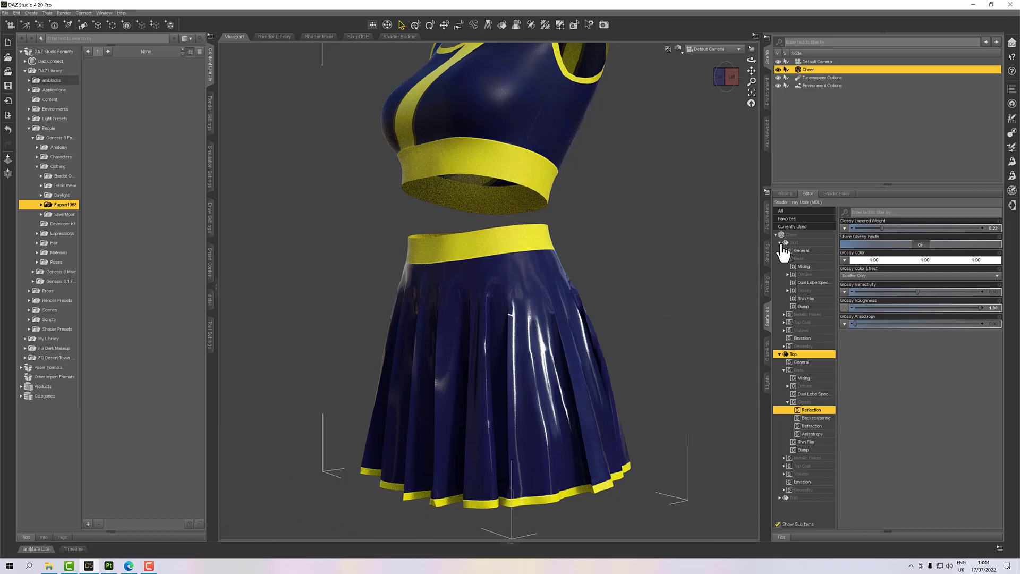
{"action": "left_click", "coordinate": [802, 275]}
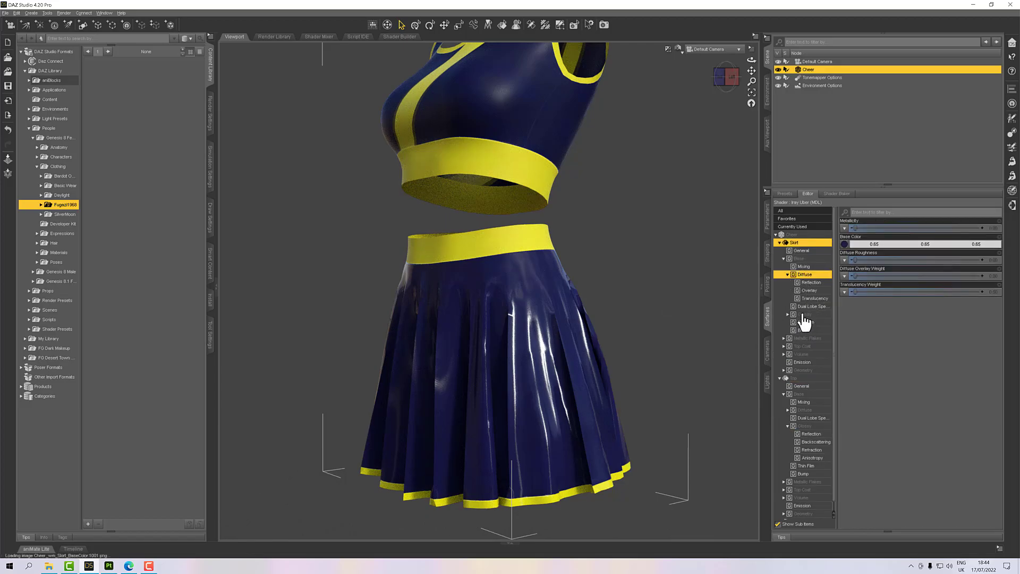
{"action": "left_click", "coordinate": [804, 315]}
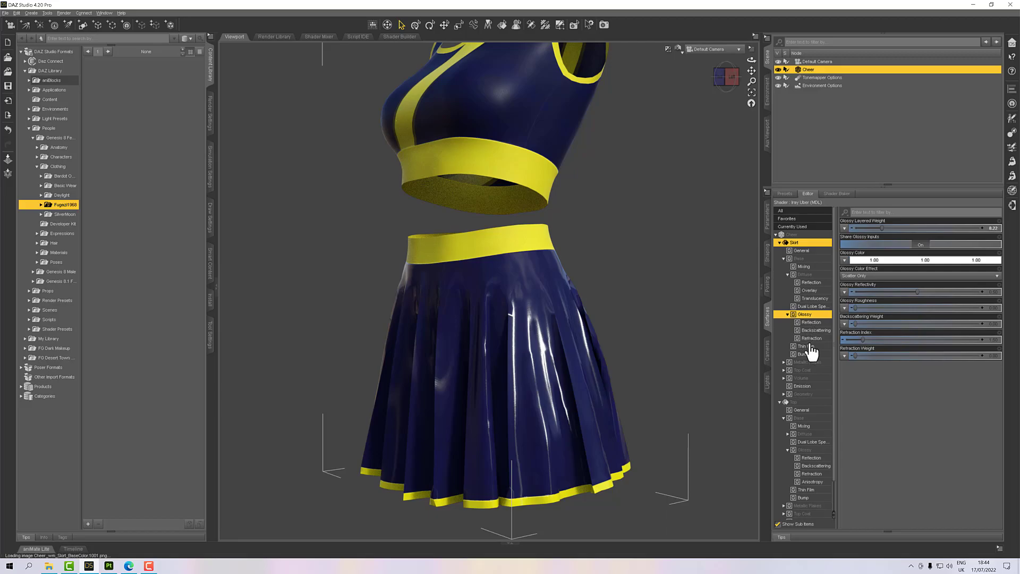
{"action": "left_click", "coordinate": [811, 339]}
{"action": "left_click", "coordinate": [808, 322]}
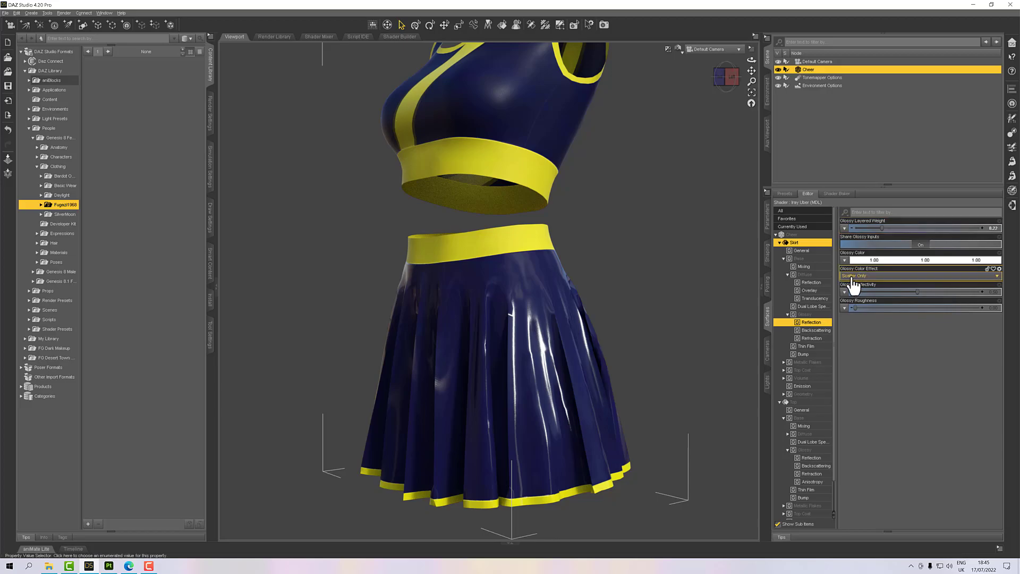
{"action": "left_click", "coordinate": [846, 307]}
{"action": "left_click", "coordinate": [855, 317]}
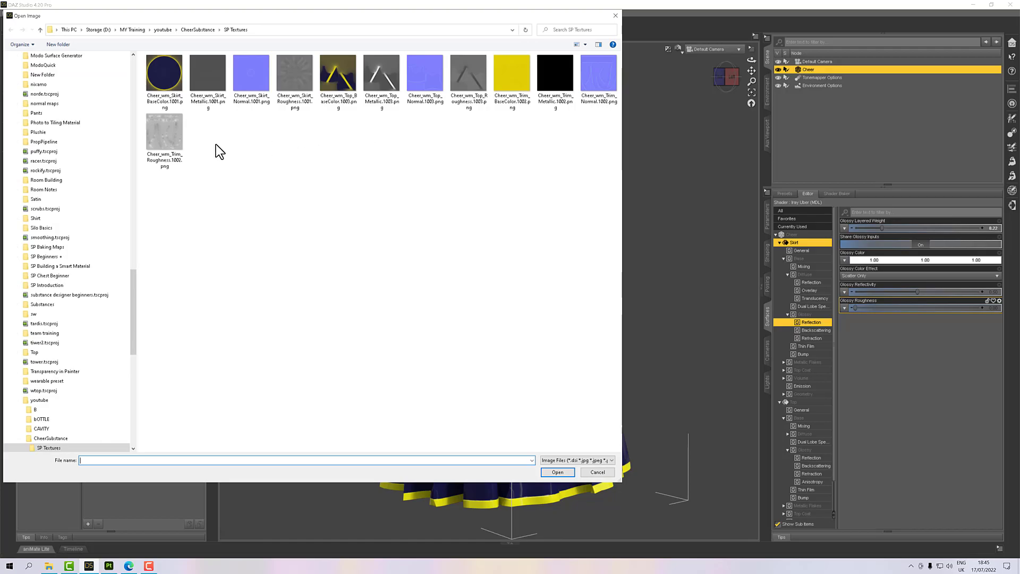
{"action": "double_click", "coordinate": [286, 72]}
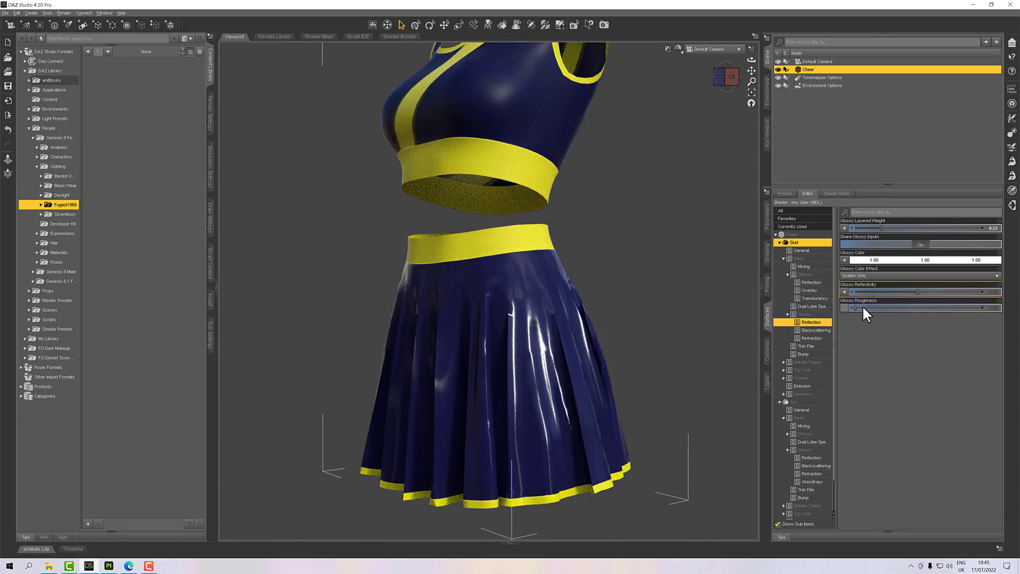
{"action": "left_click_drag", "start_coordinate": [854, 308], "coordinate": [995, 307]}
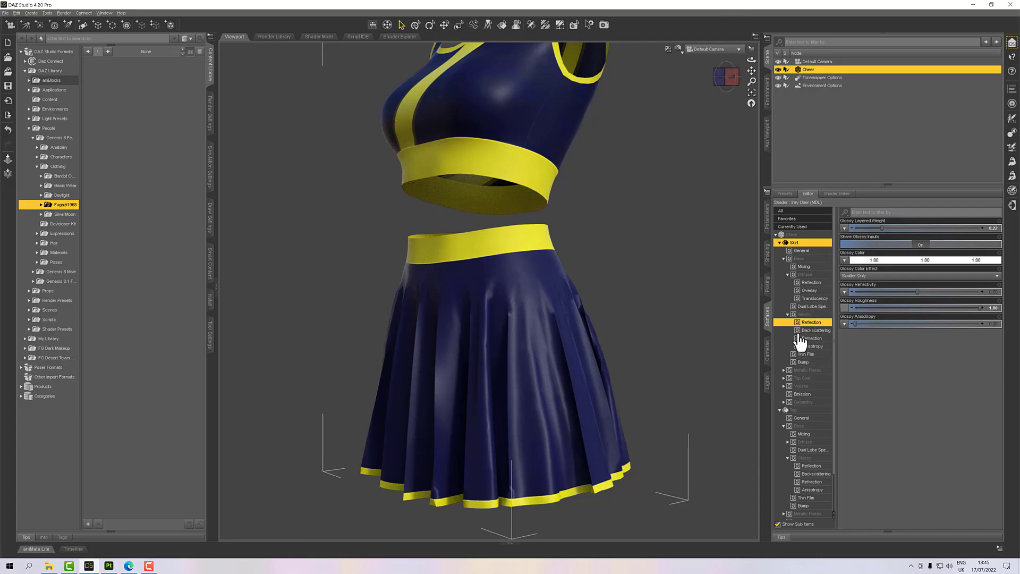
Load Cheer_wm_Skirt_Metallic.1001.png as the Skirt surface's Metallicity map and raise Metallicity to 1.00
{"action": "left_click", "coordinate": [792, 316]}
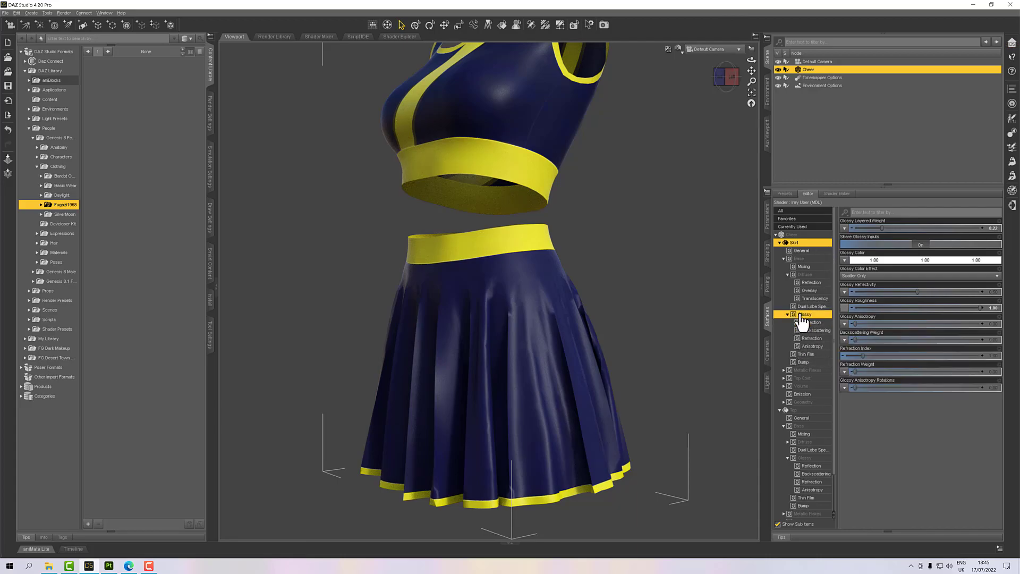
{"action": "left_click", "coordinate": [805, 275]}
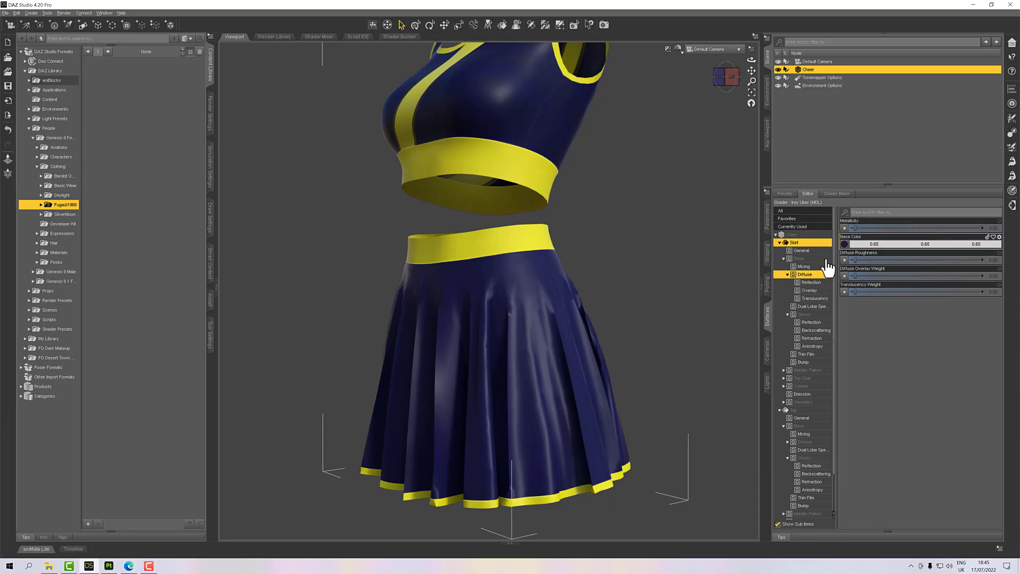
{"action": "left_click", "coordinate": [845, 228]}
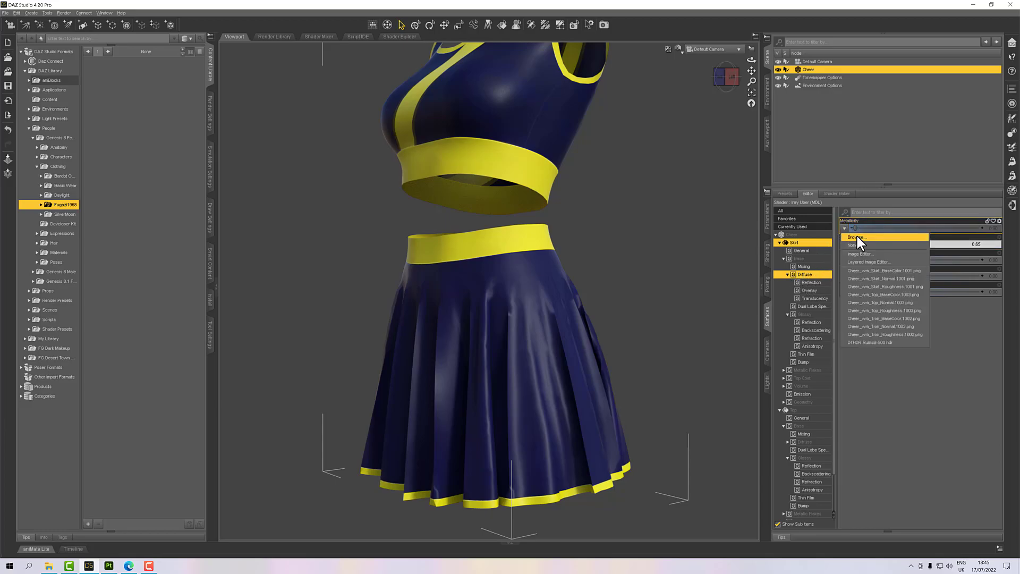
{"action": "left_click", "coordinate": [855, 237]}
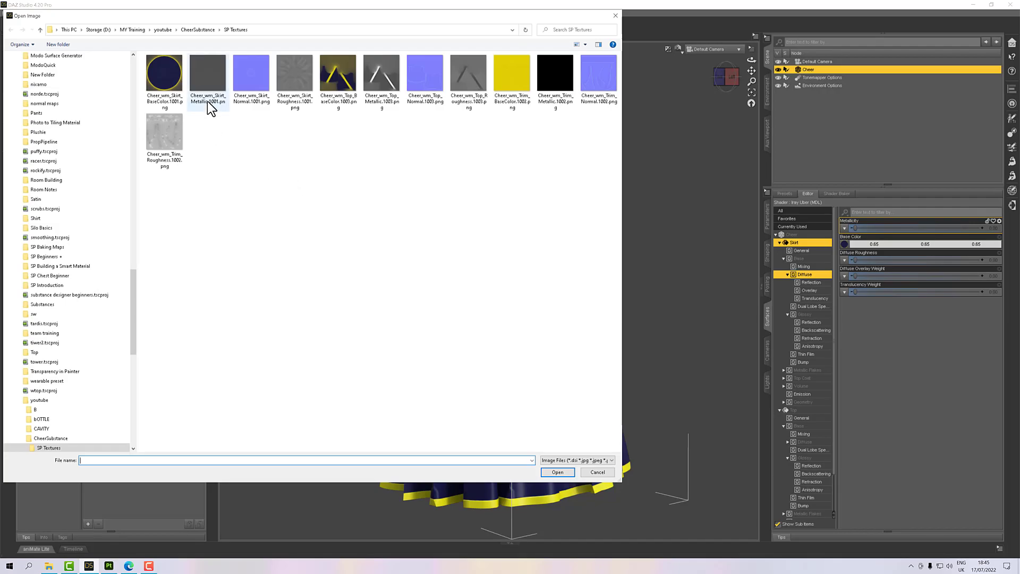
{"action": "double_click", "coordinate": [209, 74]}
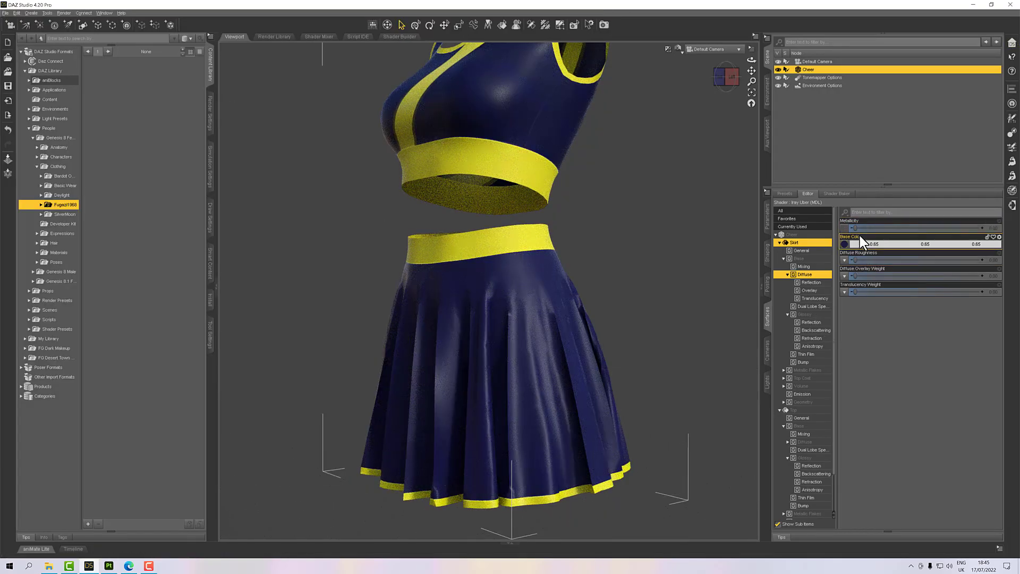
{"action": "left_click_drag", "start_coordinate": [855, 228], "coordinate": [1015, 230]}
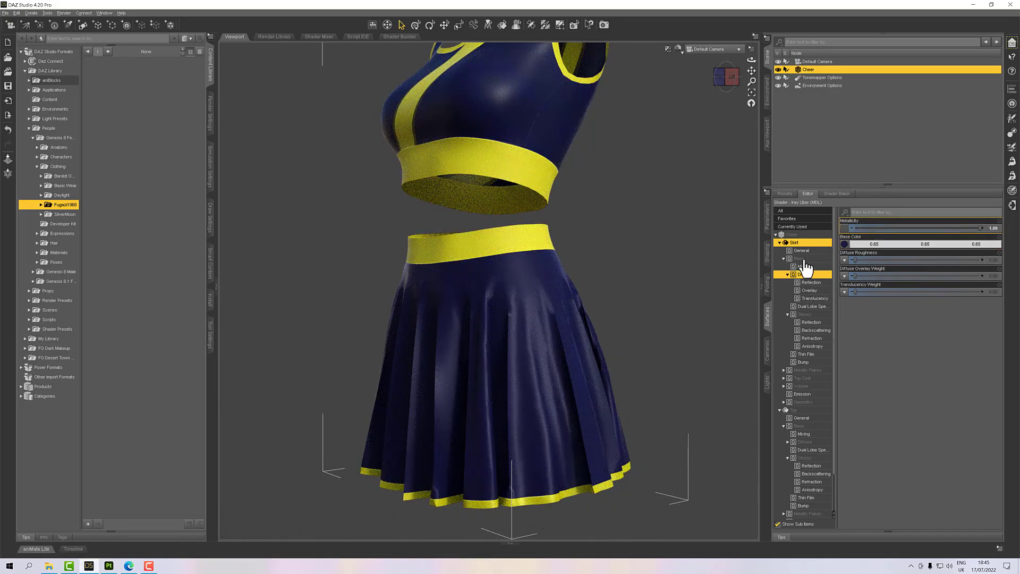
Load Cheer_wm_Top_Metallic.1003.png as the Top surface's Metallicity map and raise Metallicity to 1.00
{"action": "left_click", "coordinate": [780, 242]}
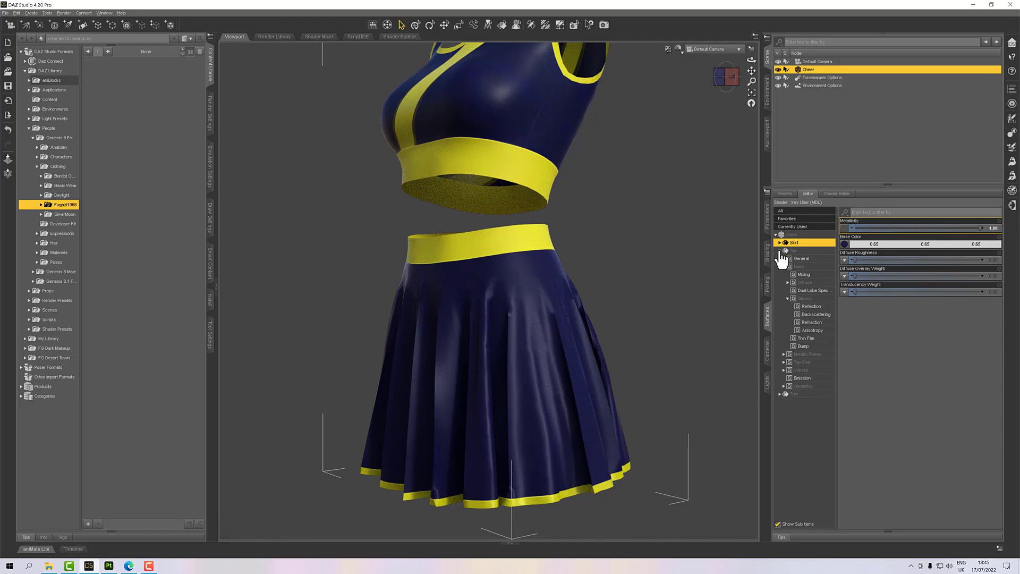
{"action": "left_click", "coordinate": [799, 266]}
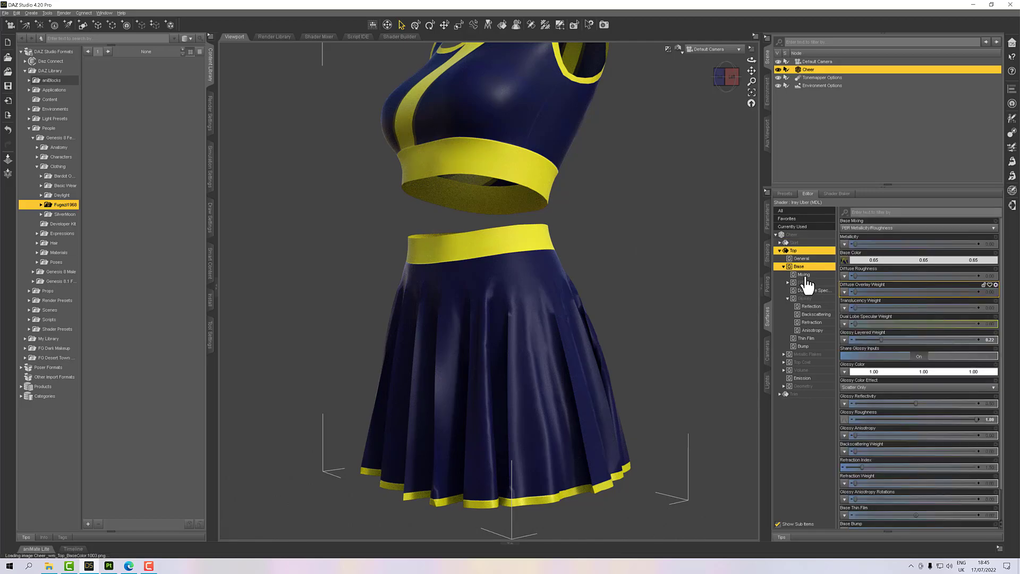
{"action": "left_click", "coordinate": [804, 282]}
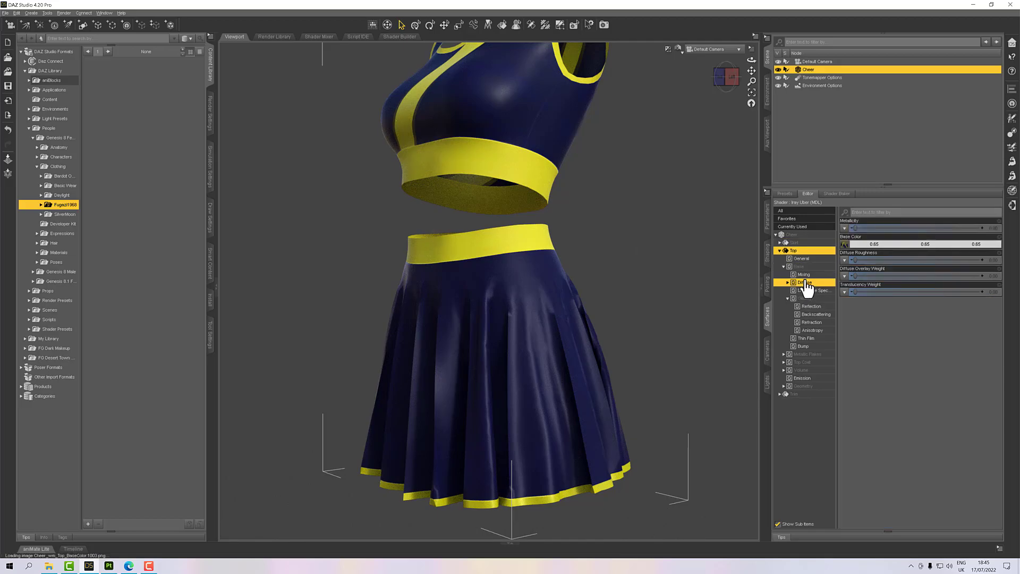
{"action": "left_click", "coordinate": [844, 229]}
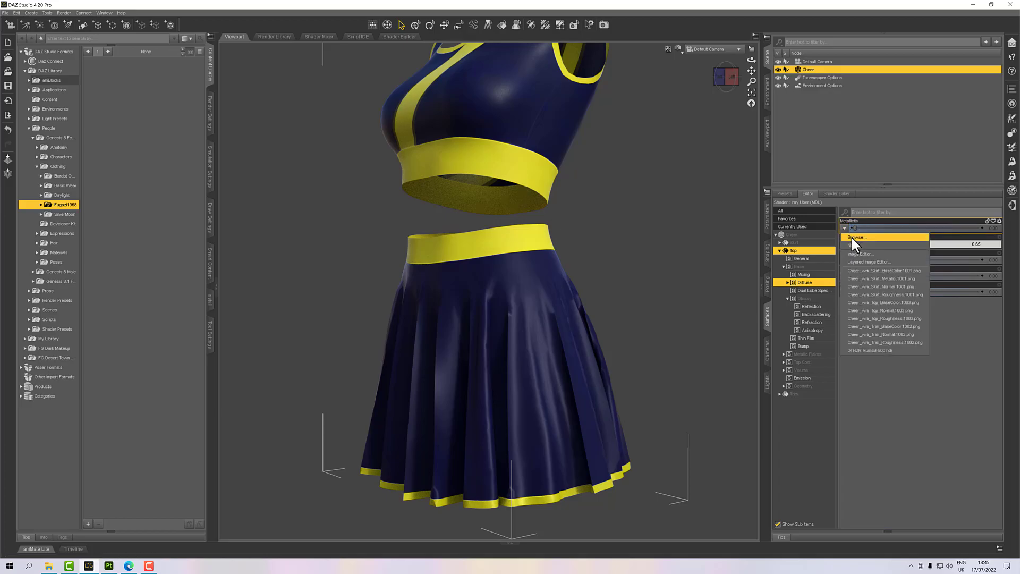
{"action": "left_click", "coordinate": [852, 237]}
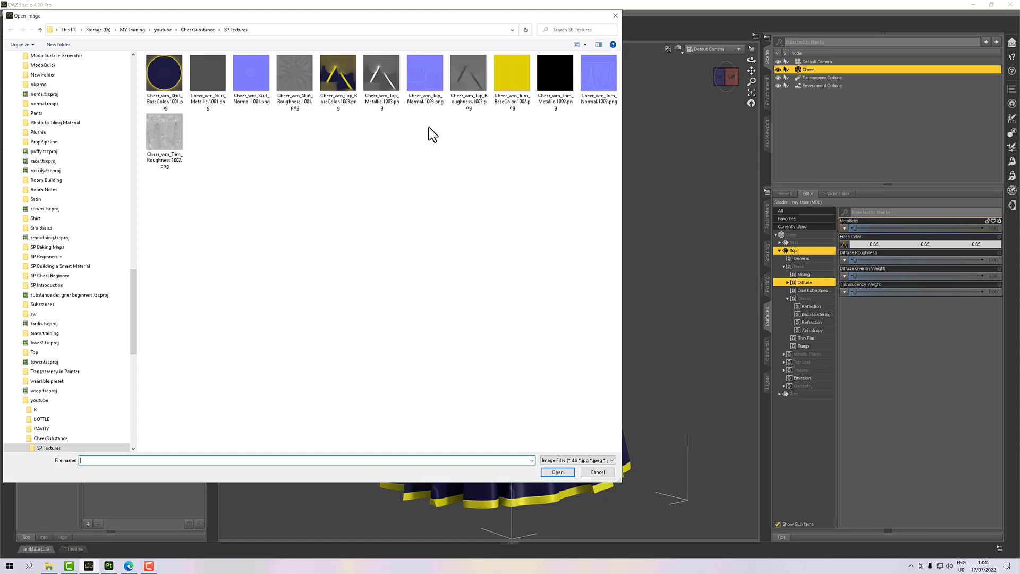
{"action": "double_click", "coordinate": [382, 79]}
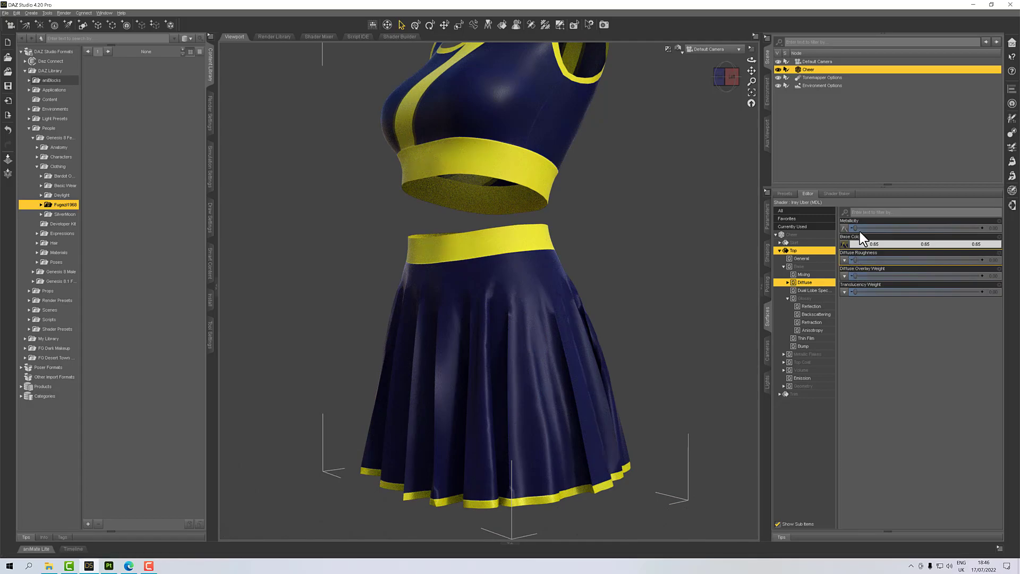
{"action": "left_click_drag", "start_coordinate": [856, 229], "coordinate": [1015, 241]}
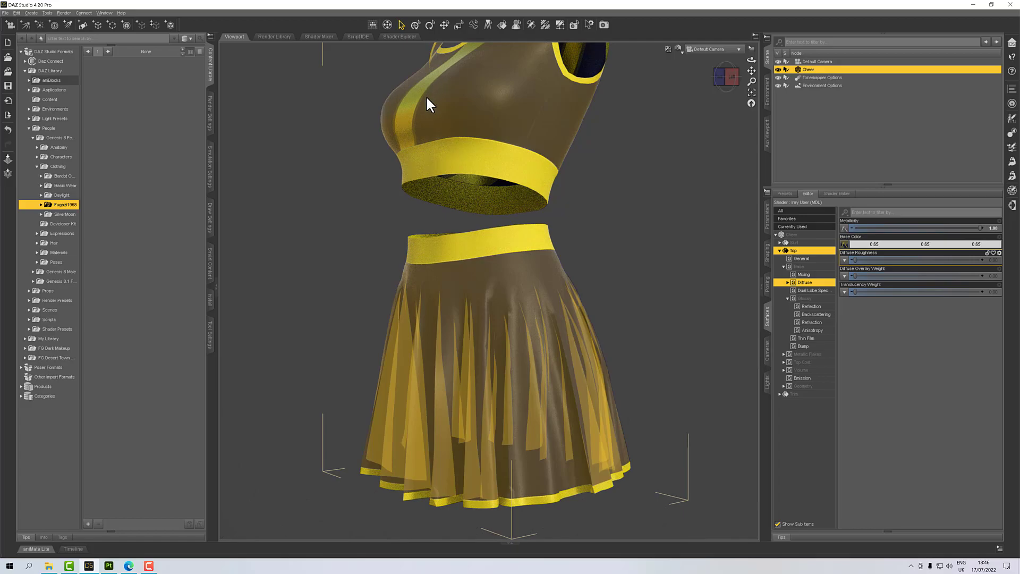
Load Cheer_wm_Trim_Metallic.1002.png as the Trim surface's Metallicity map and raise Metallicity to 1.00
{"action": "left_click", "coordinate": [780, 251]}
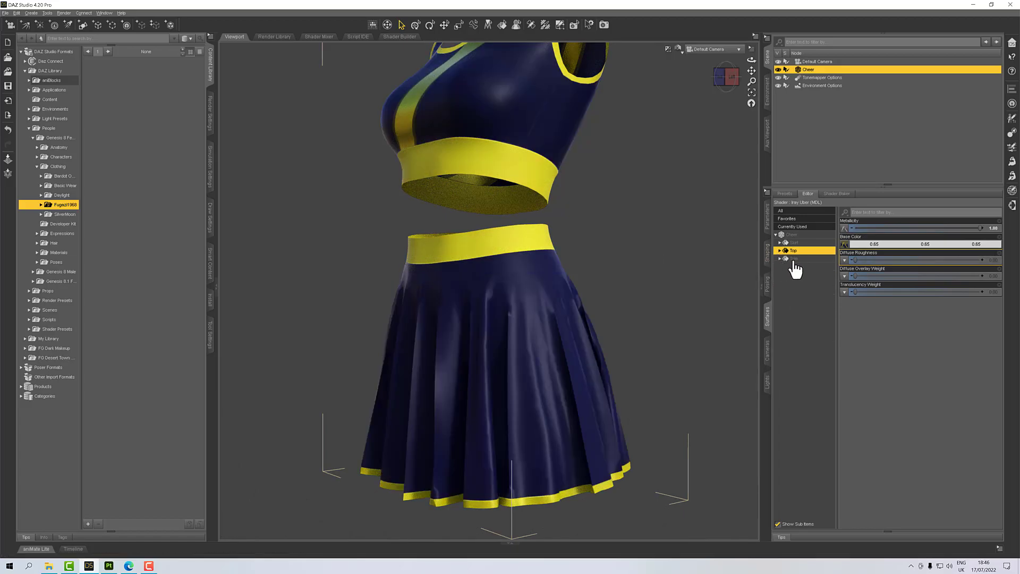
{"action": "left_click", "coordinate": [782, 258]}
{"action": "left_click", "coordinate": [780, 259]}
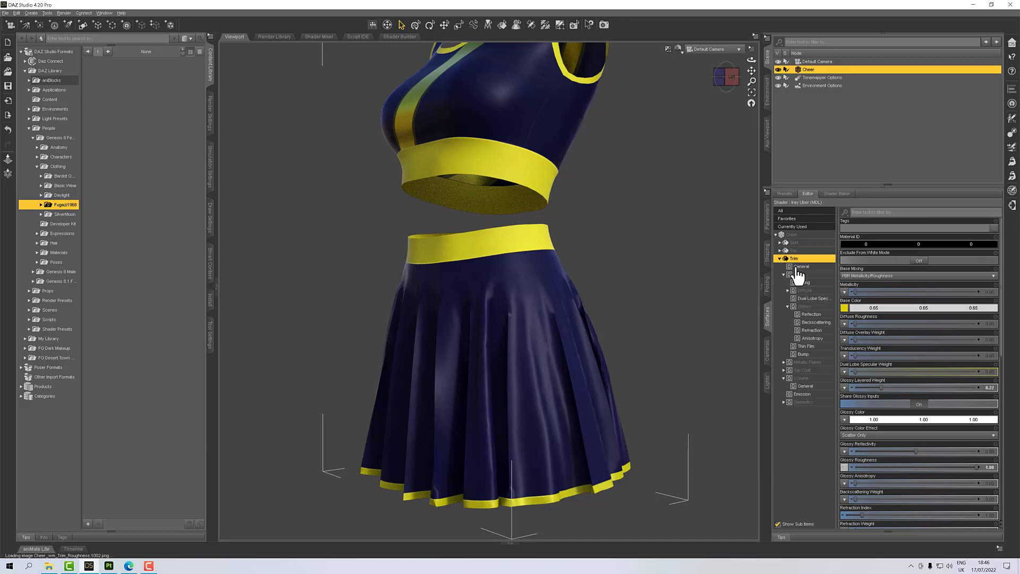
{"action": "left_click", "coordinate": [800, 275]}
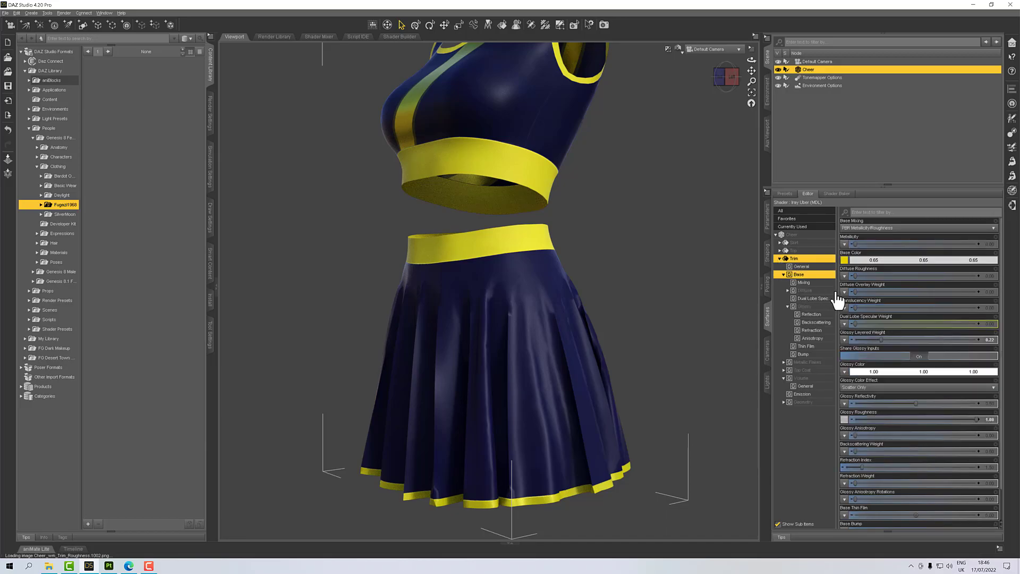
{"action": "left_click", "coordinate": [823, 291]}
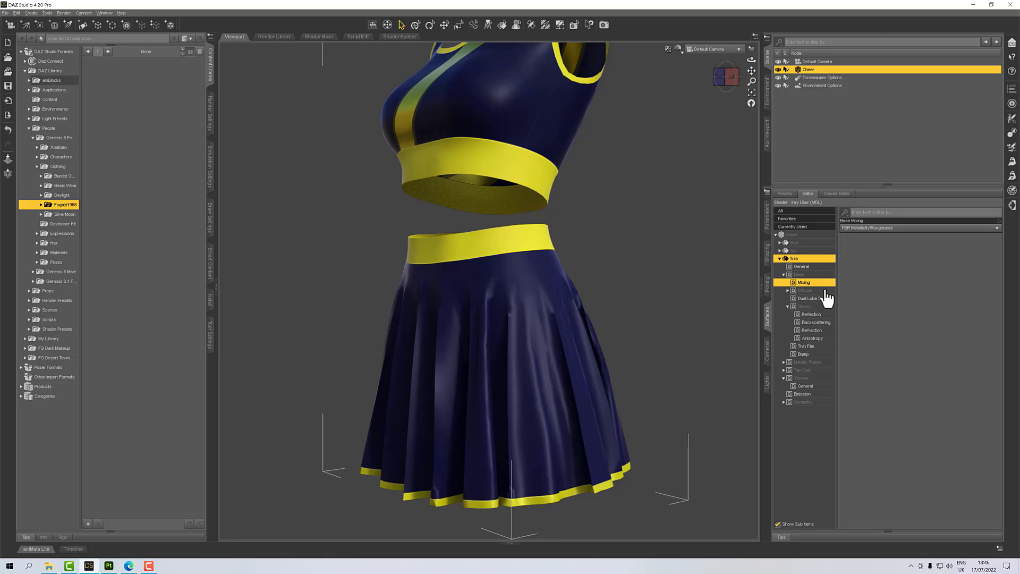
{"action": "left_click", "coordinate": [845, 228]}
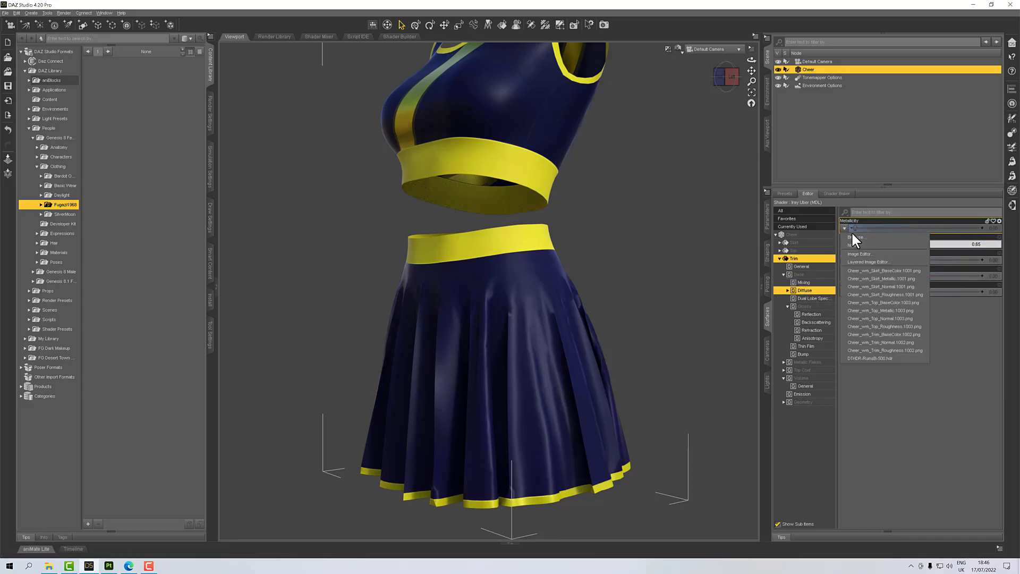
{"action": "left_click", "coordinate": [853, 237]}
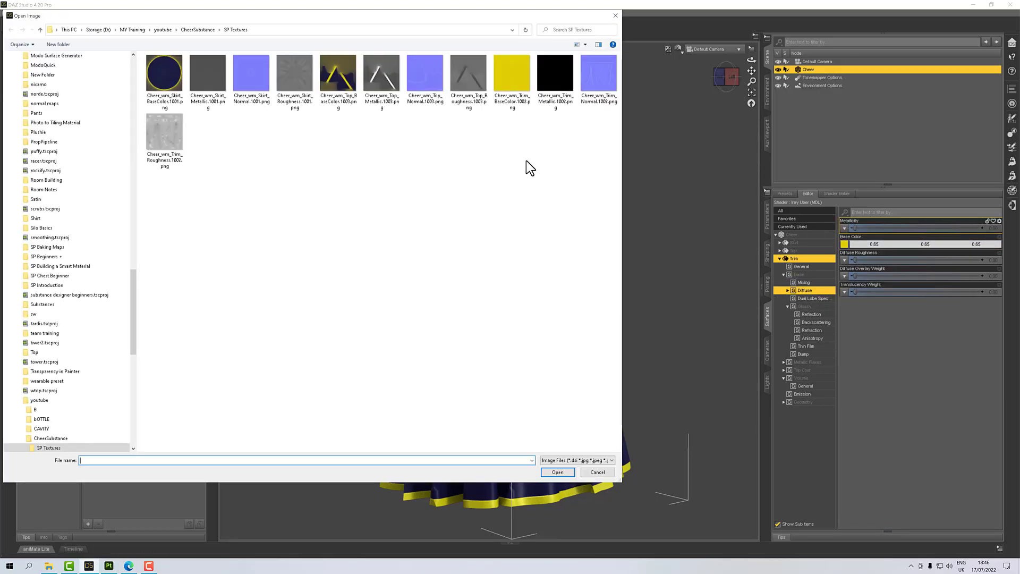
{"action": "double_click", "coordinate": [536, 89]}
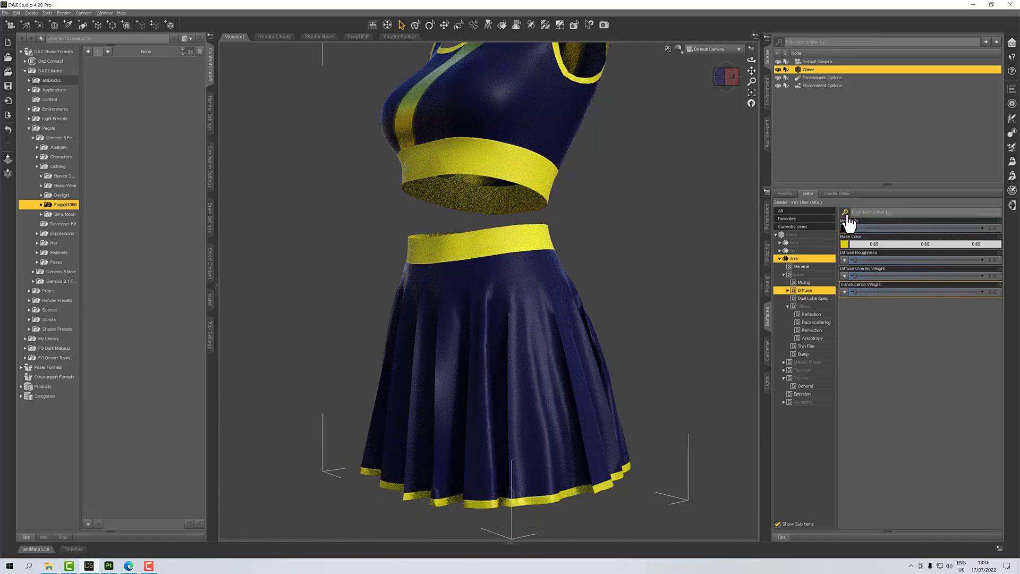
{"action": "left_click_drag", "start_coordinate": [853, 228], "coordinate": [982, 229]}
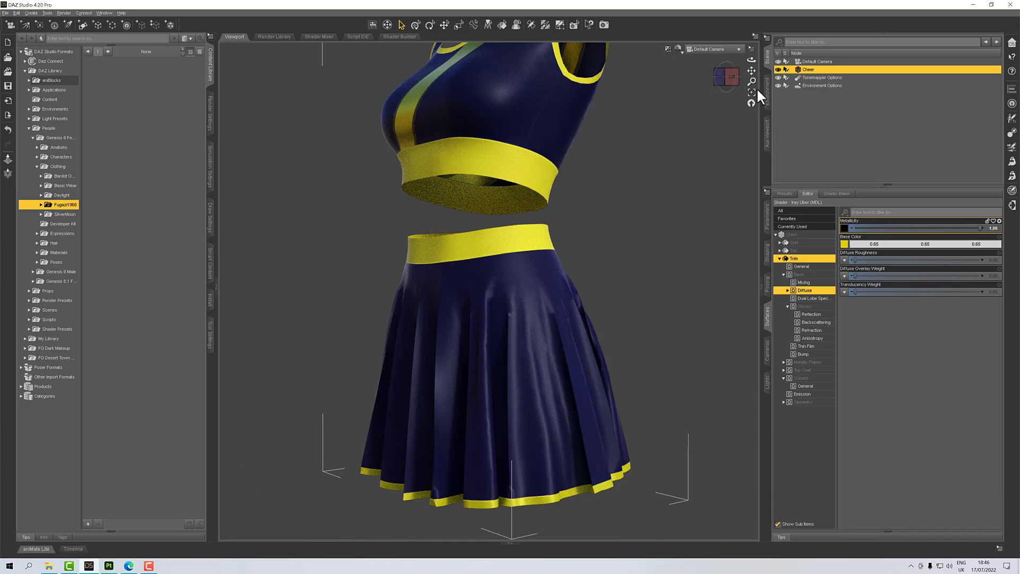
{"action": "left_click", "coordinate": [751, 92]}
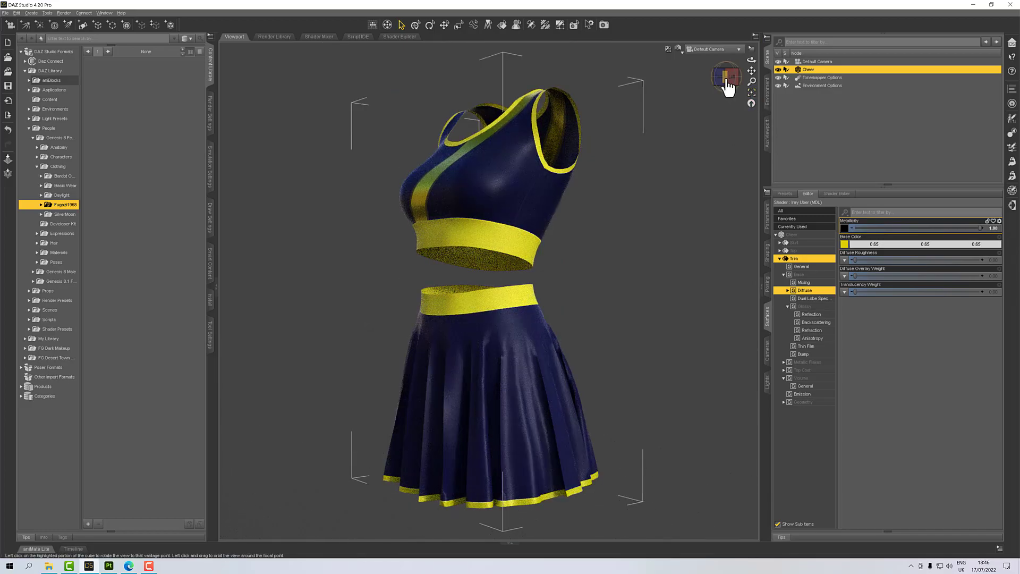
{"action": "left_click", "coordinate": [727, 81]}
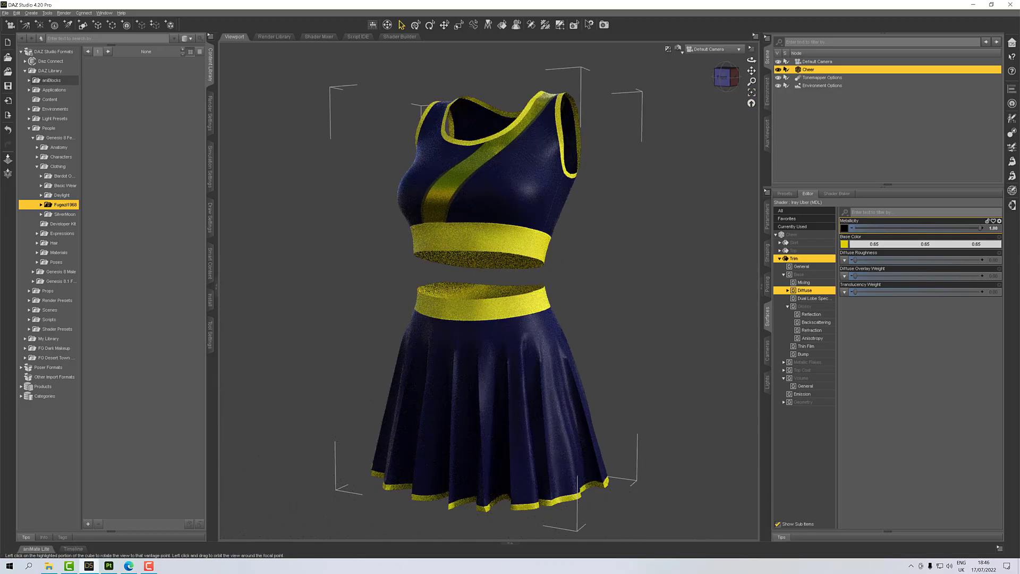